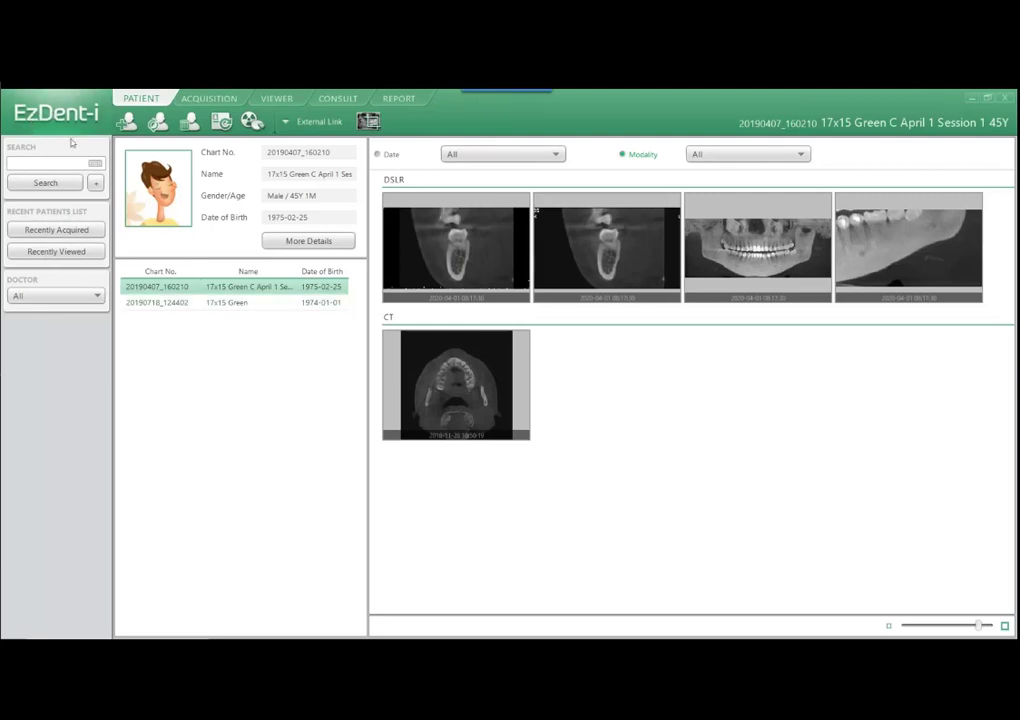
Step: Select the two patients in the patient list, together and individually, to view their details and stored images
{"action": "left_click", "coordinate": [54, 165]}
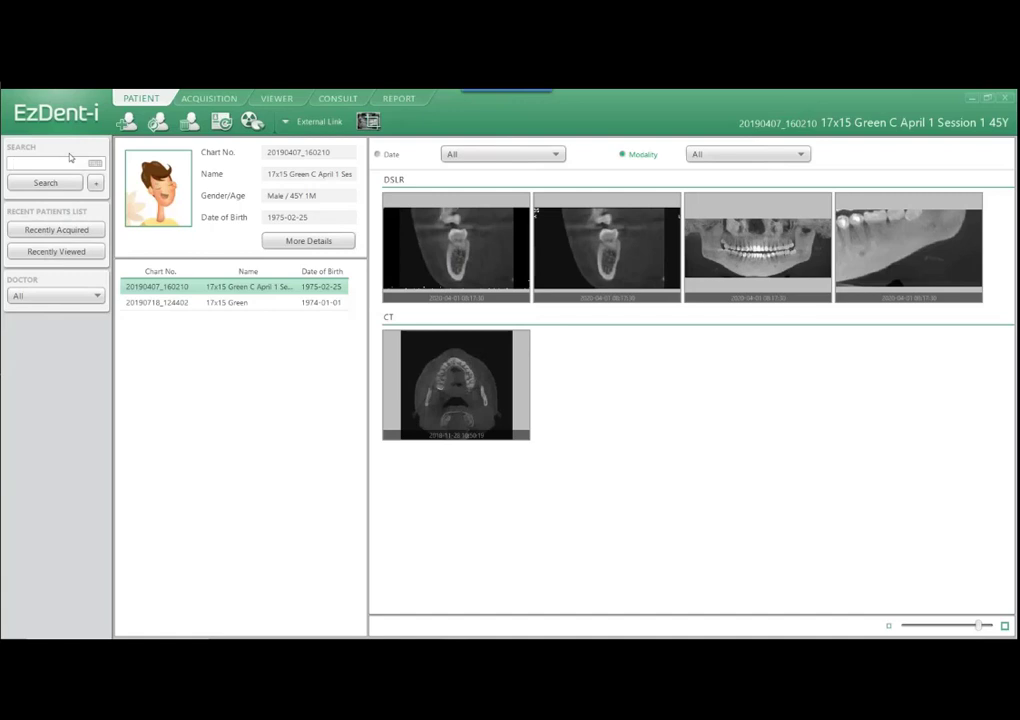
{"action": "left_click", "coordinate": [222, 303], "text": "ctrl"}
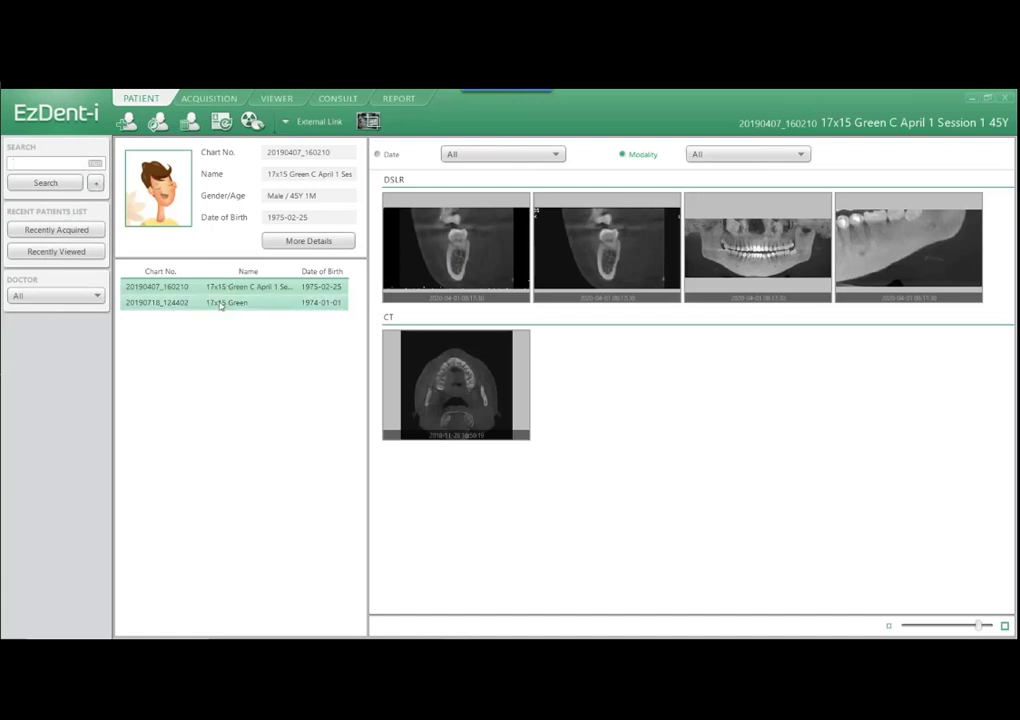
{"action": "left_click", "coordinate": [238, 290]}
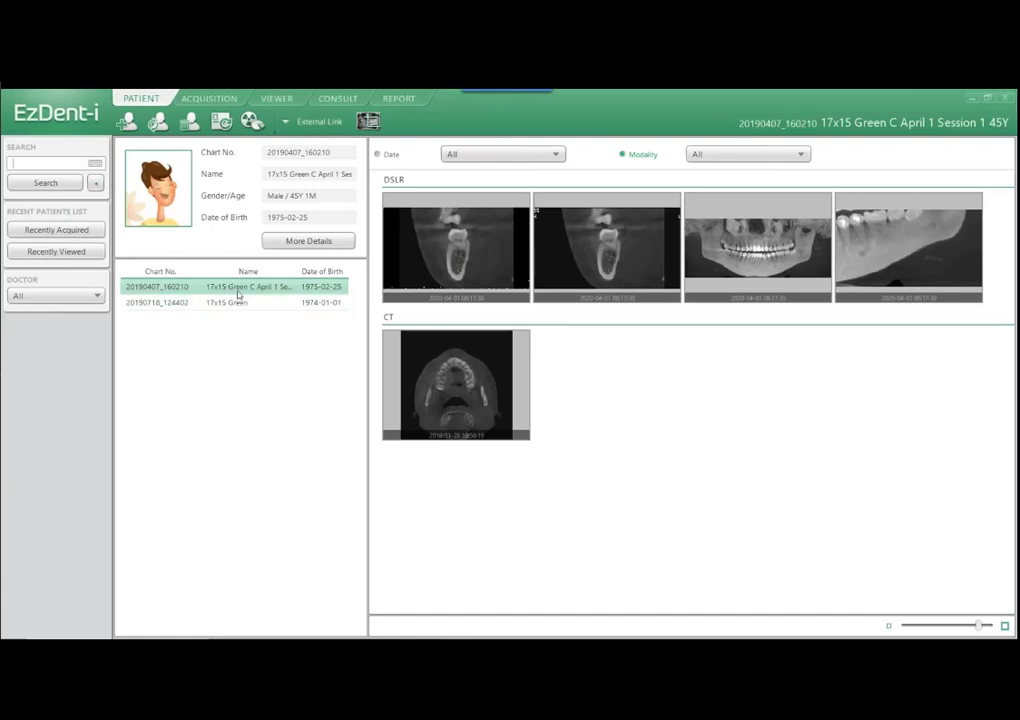
{"action": "left_click", "coordinate": [232, 302], "text": "ctrl"}
{"action": "left_click", "coordinate": [234, 302]}
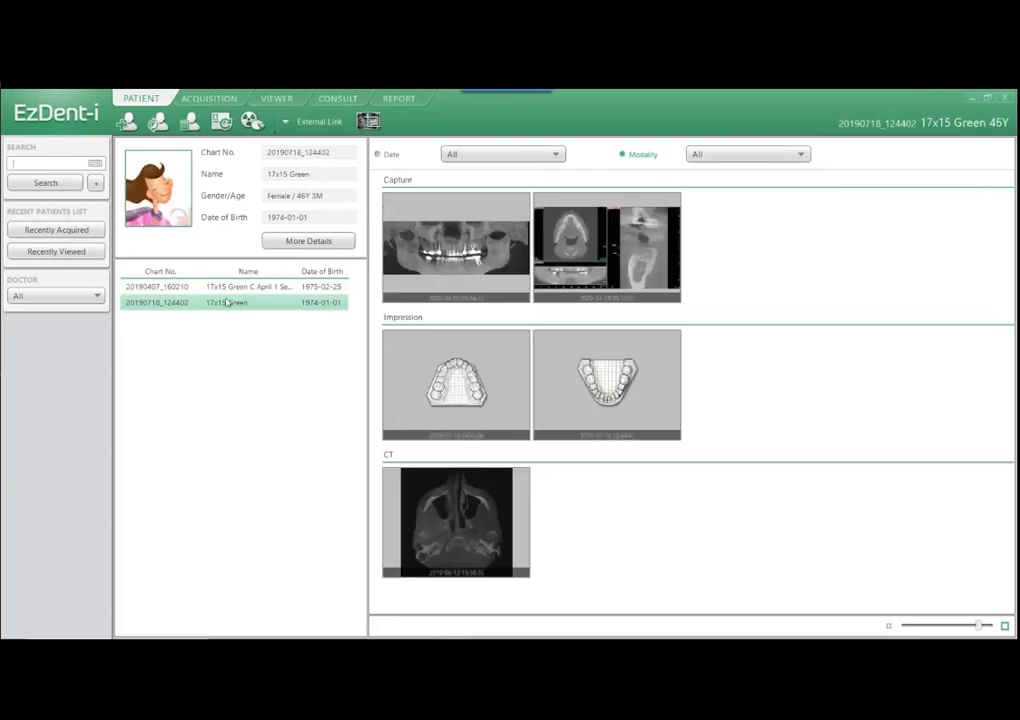
{"action": "left_click", "coordinate": [236, 290], "text": "ctrl"}
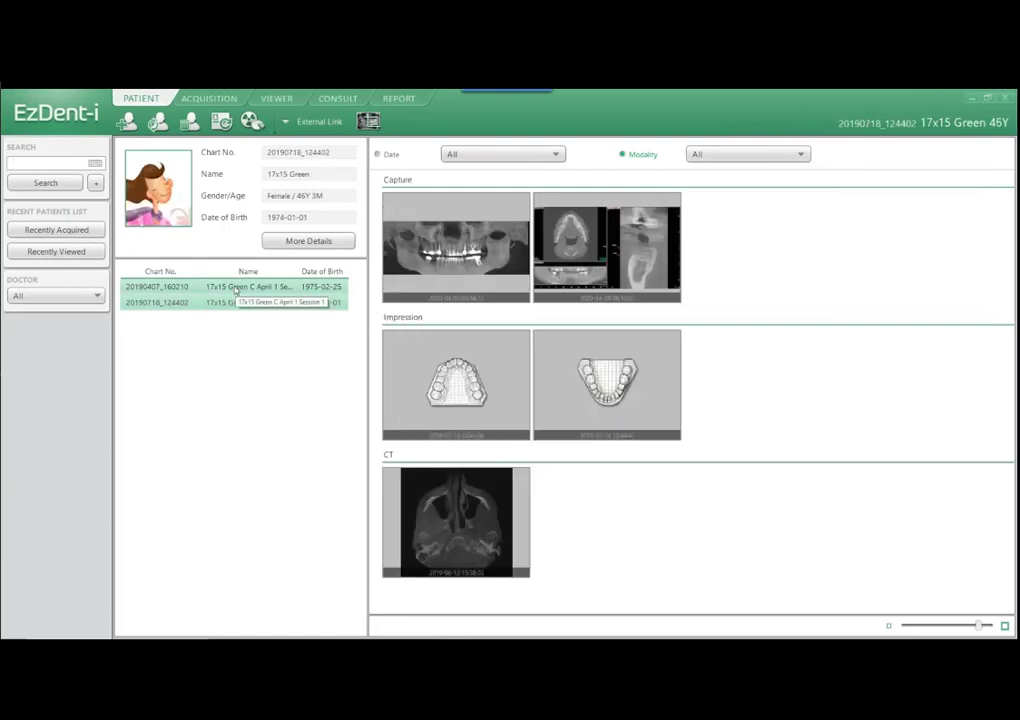
{"action": "left_click", "coordinate": [237, 290]}
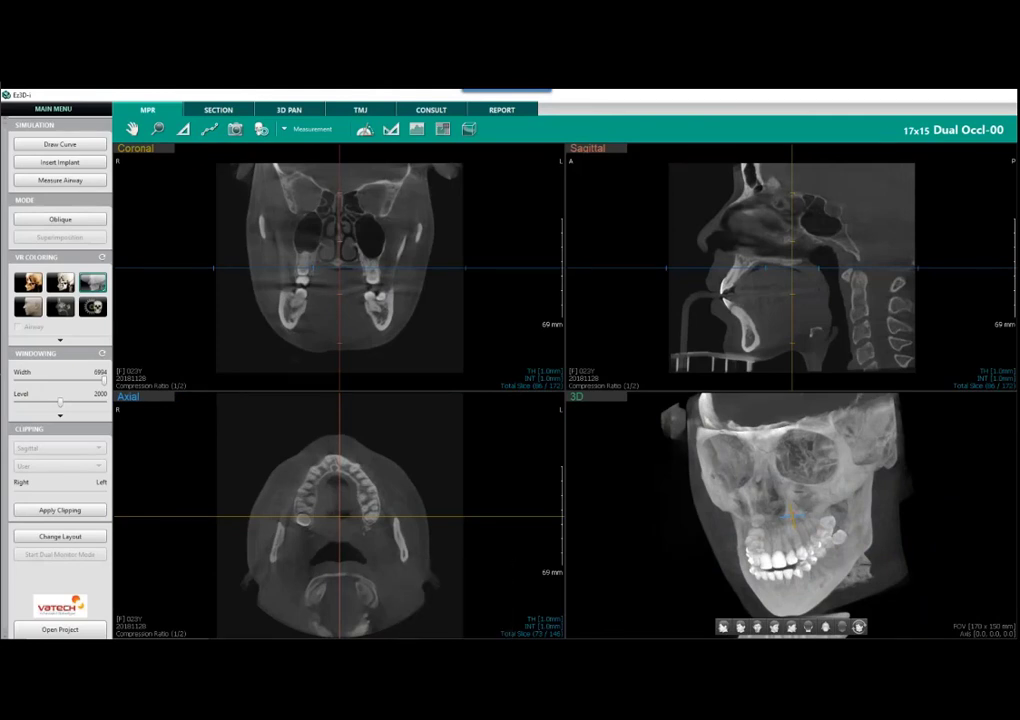
Step: Show the Capture tool set in place of Measurement, and return to the Measurement tool set
{"action": "mouse_move", "coordinate": [403, 648]}
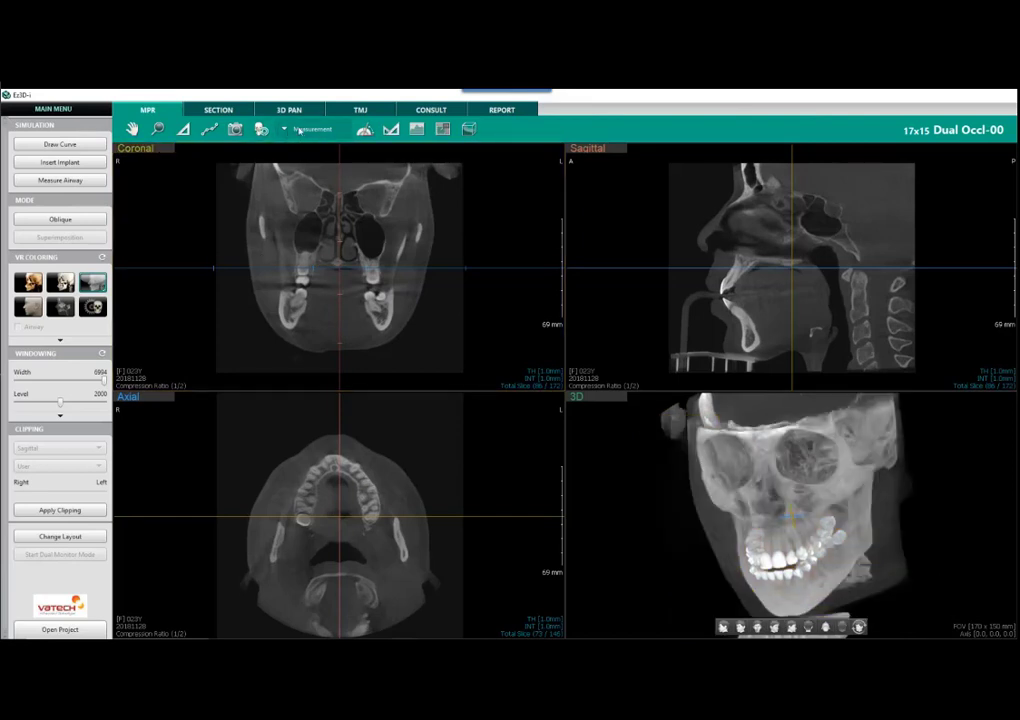
{"action": "left_click", "coordinate": [297, 129]}
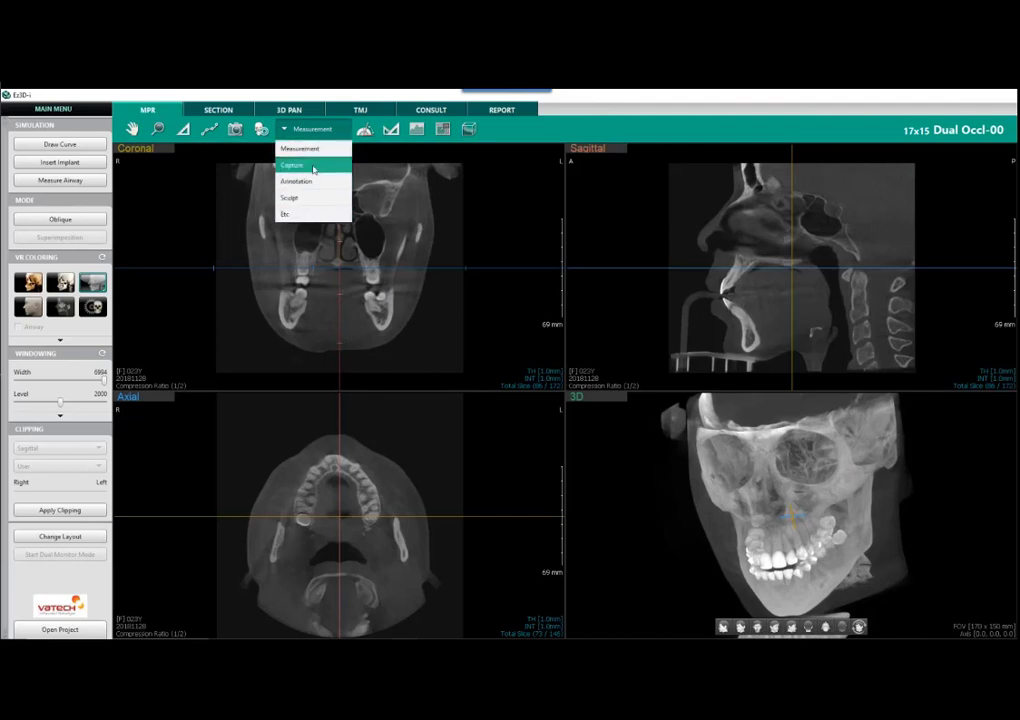
{"action": "left_click", "coordinate": [312, 166]}
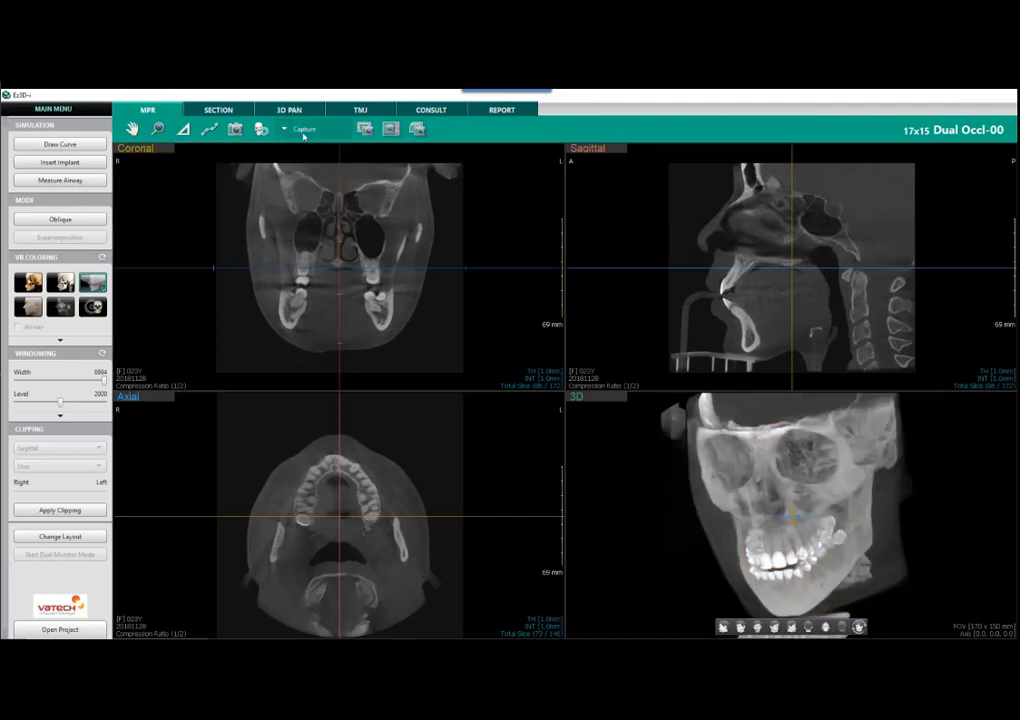
{"action": "left_click", "coordinate": [303, 134]}
{"action": "left_click", "coordinate": [304, 136]}
{"action": "left_click", "coordinate": [305, 138]}
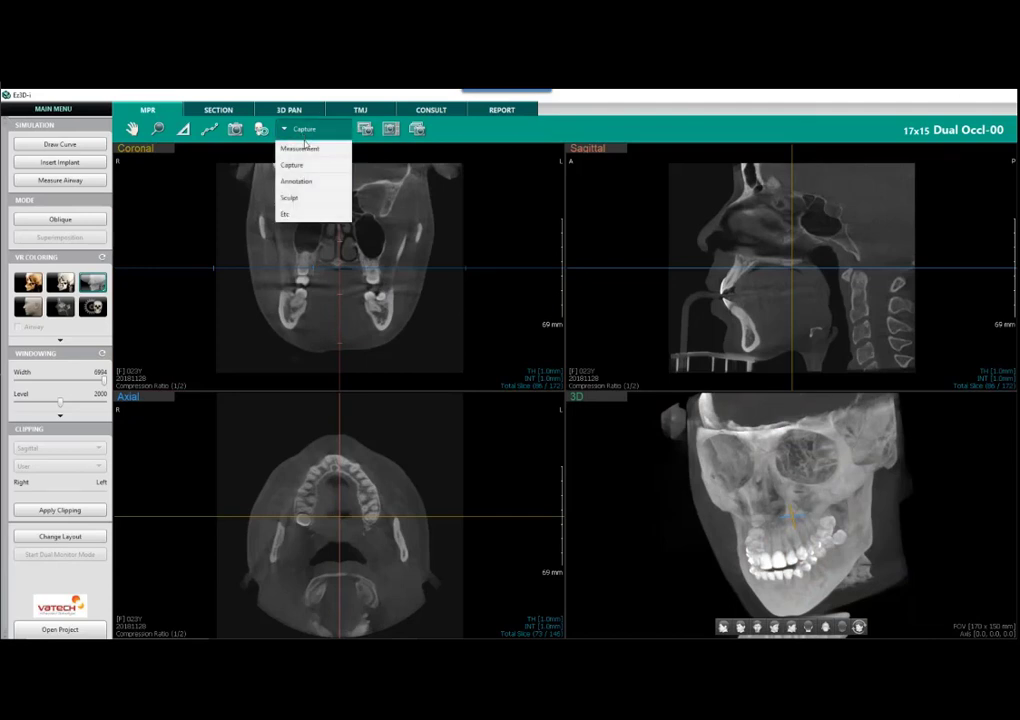
{"action": "left_click", "coordinate": [300, 148]}
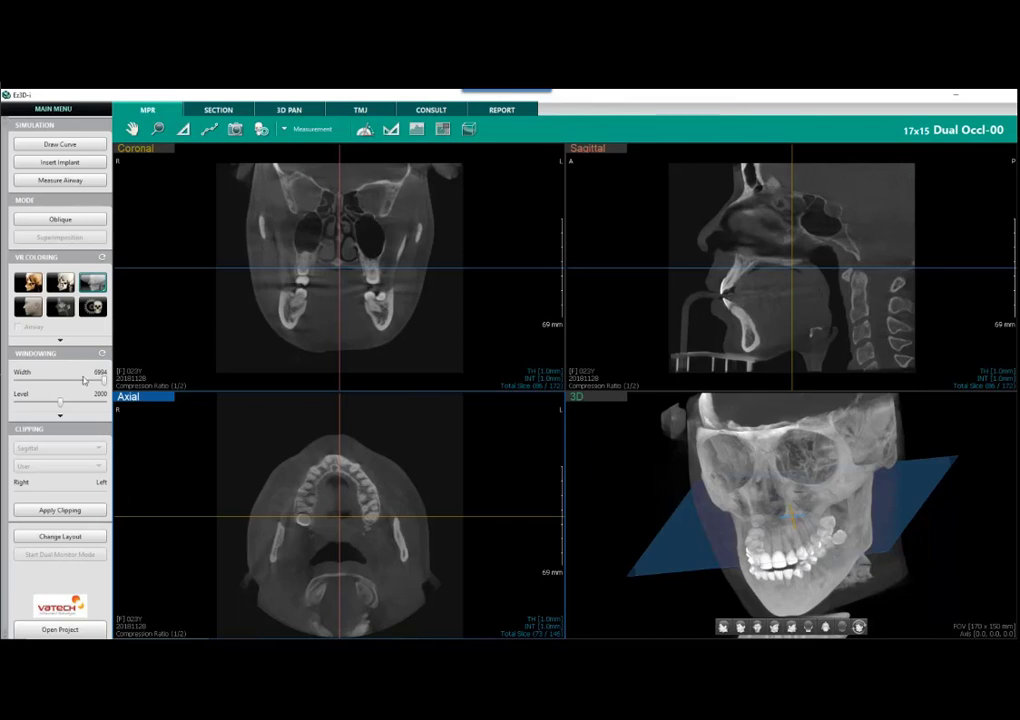
Step: Change the MPR layout to a large 3D view beside small axial, sagittal and coronal views, and rotate the skull towards the front
{"action": "left_click", "coordinate": [248, 368]}
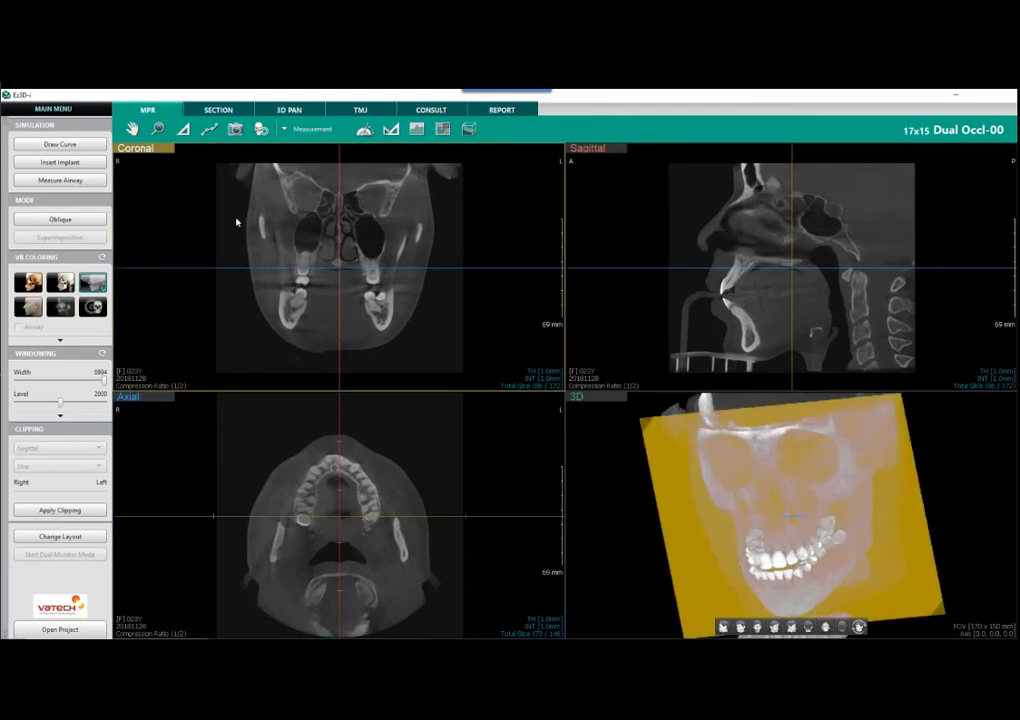
{"action": "left_click", "coordinate": [483, 451]}
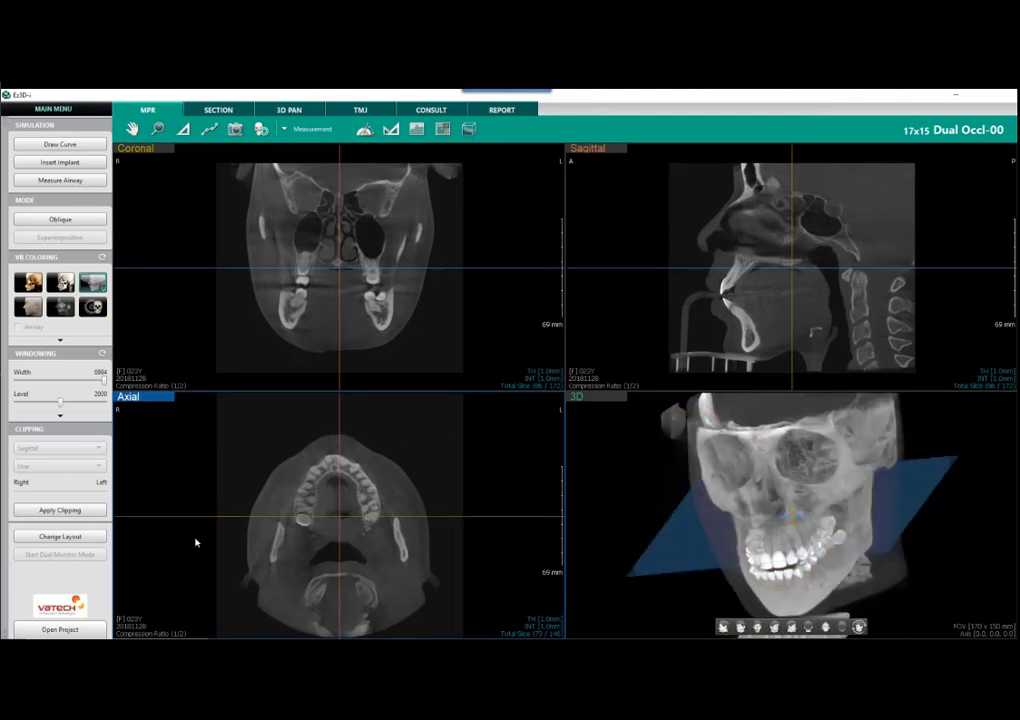
{"action": "left_click", "coordinate": [60, 537]}
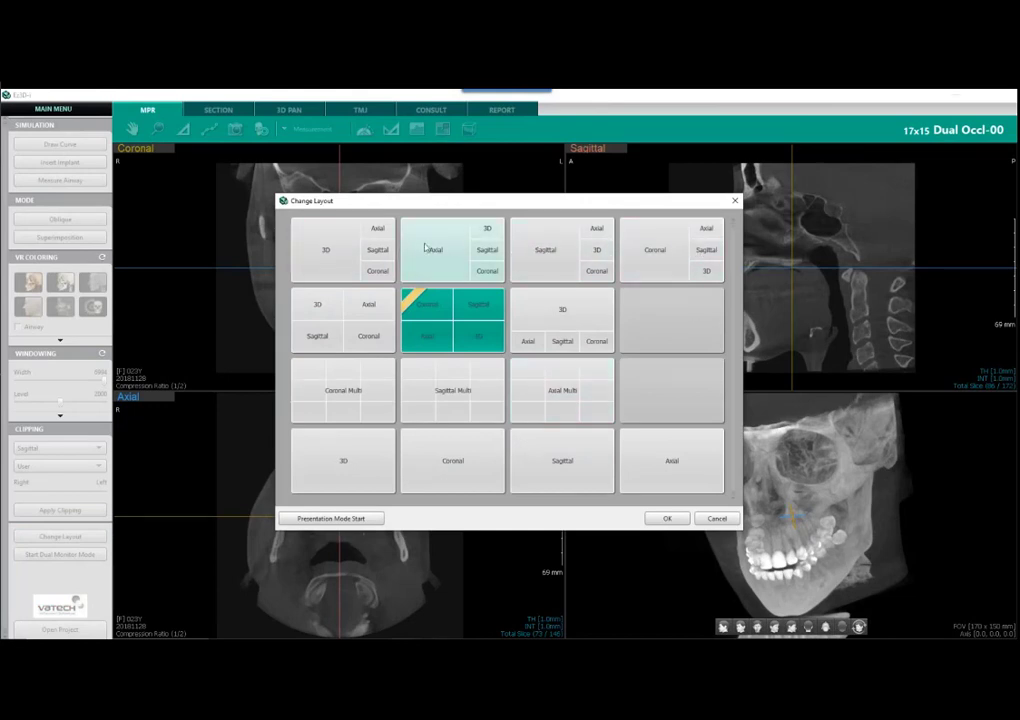
{"action": "right_click", "coordinate": [323, 253]}
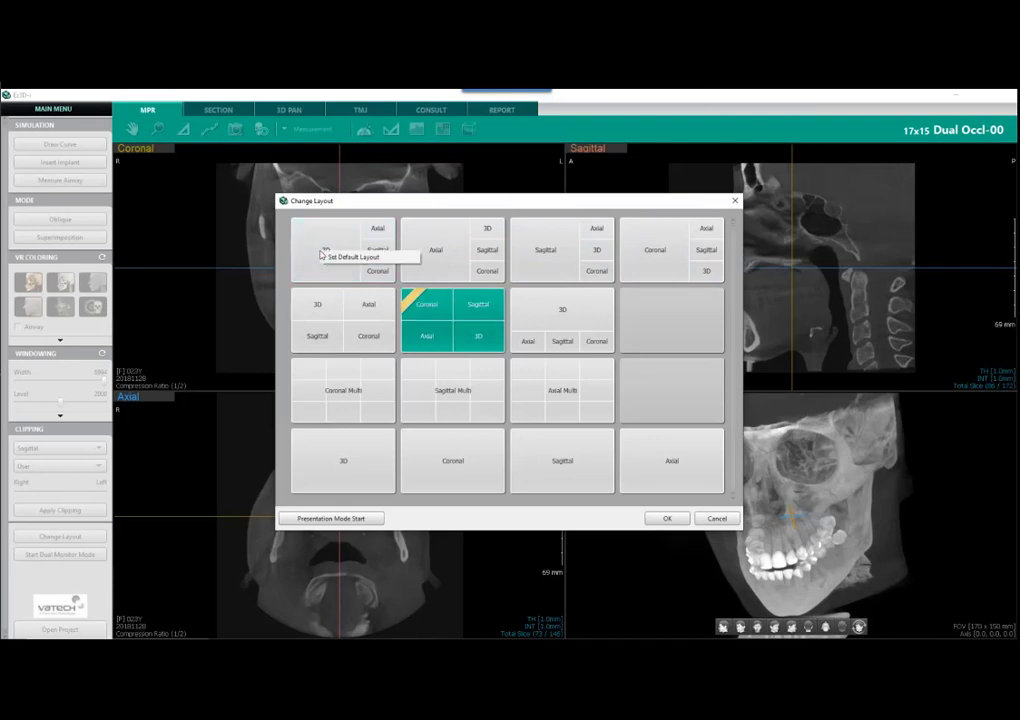
{"action": "double_click", "coordinate": [327, 258]}
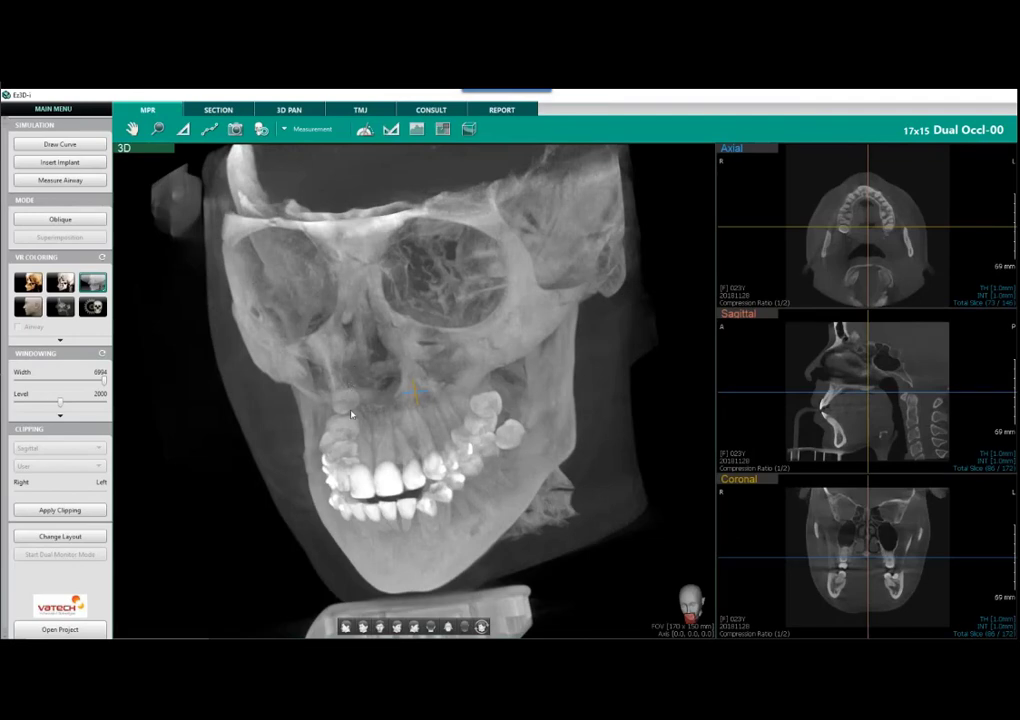
{"action": "left_click_drag", "start_coordinate": [366, 402], "coordinate": [340, 387]}
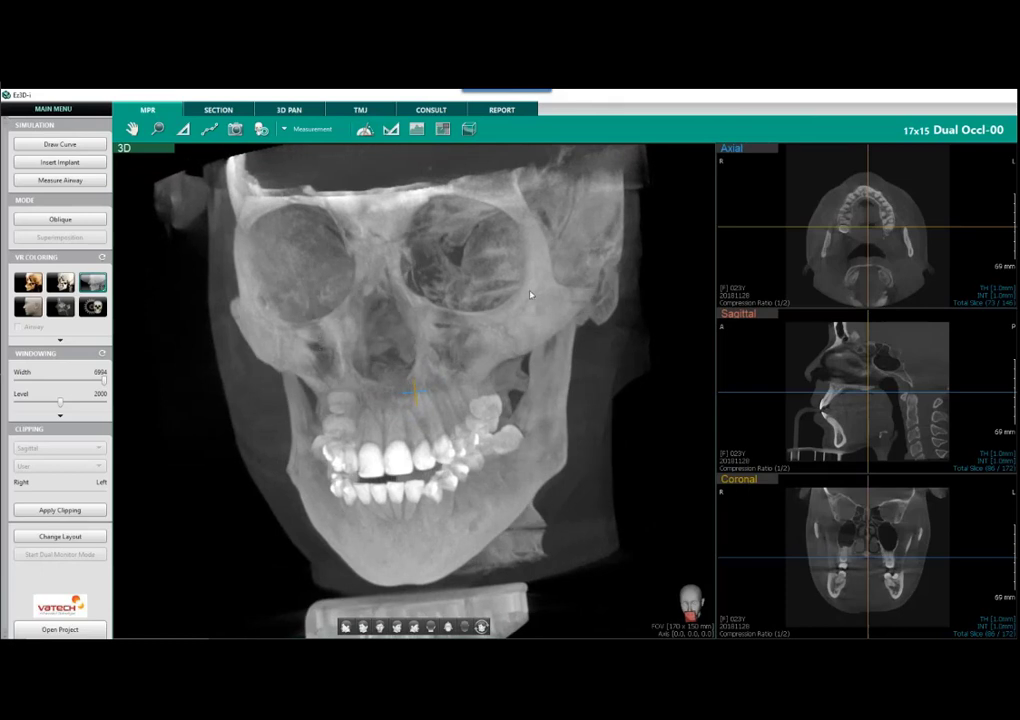
Step: Make the axial view the main view in place of the 3D view
{"action": "left_click", "coordinate": [771, 256]}
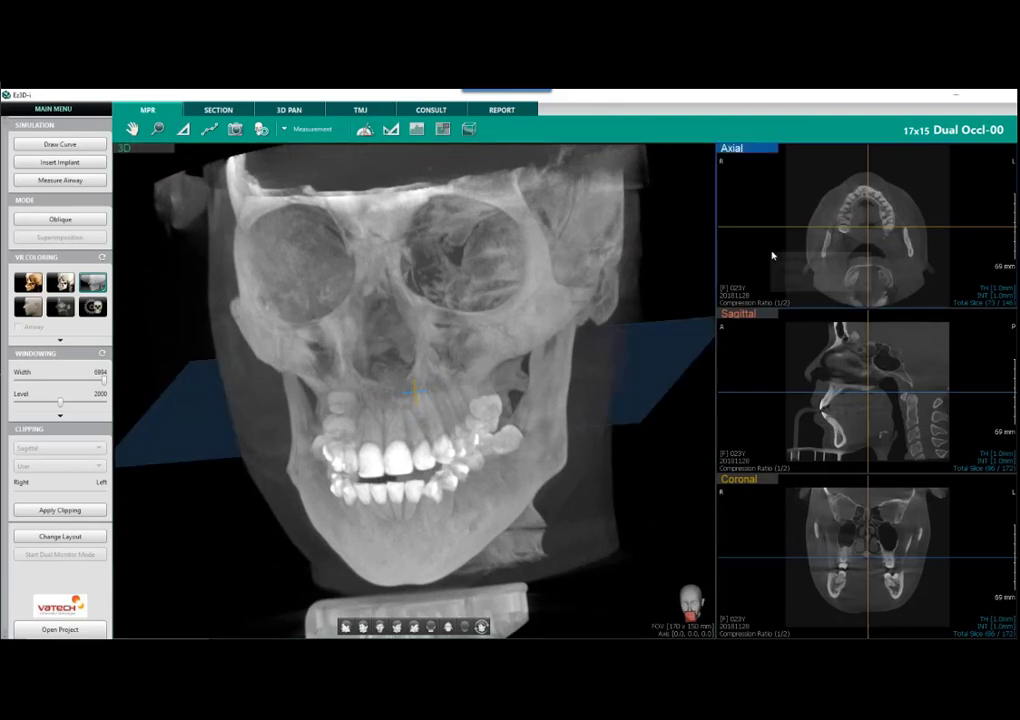
{"action": "right_click", "coordinate": [772, 256]}
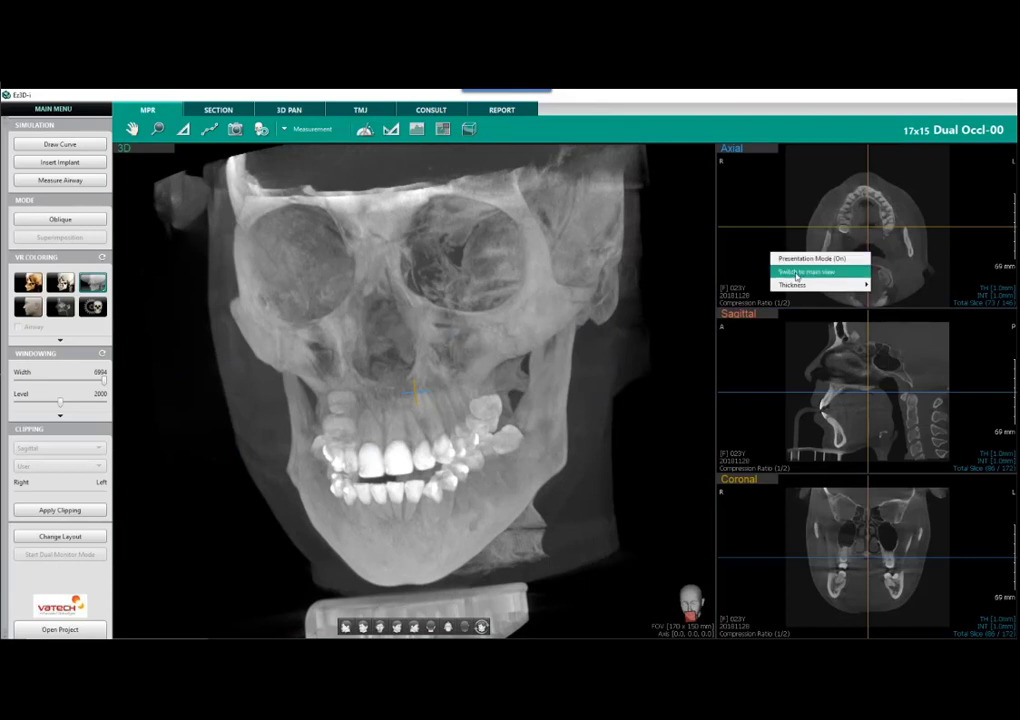
{"action": "left_click", "coordinate": [797, 272]}
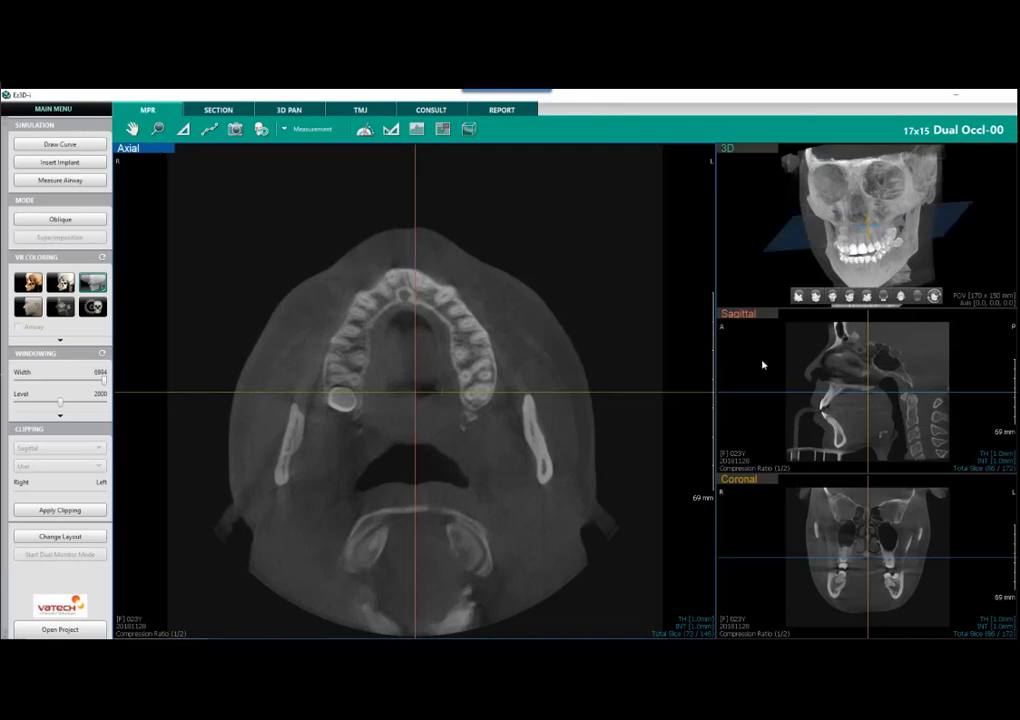
Step: Examine the axial slices through the dental arch and up to the maxilla
{"action": "mouse_move", "coordinate": [829, 392]}
{"action": "scroll", "coordinate": [526, 258], "scroll_direction": "down", "scroll_amount": 4}
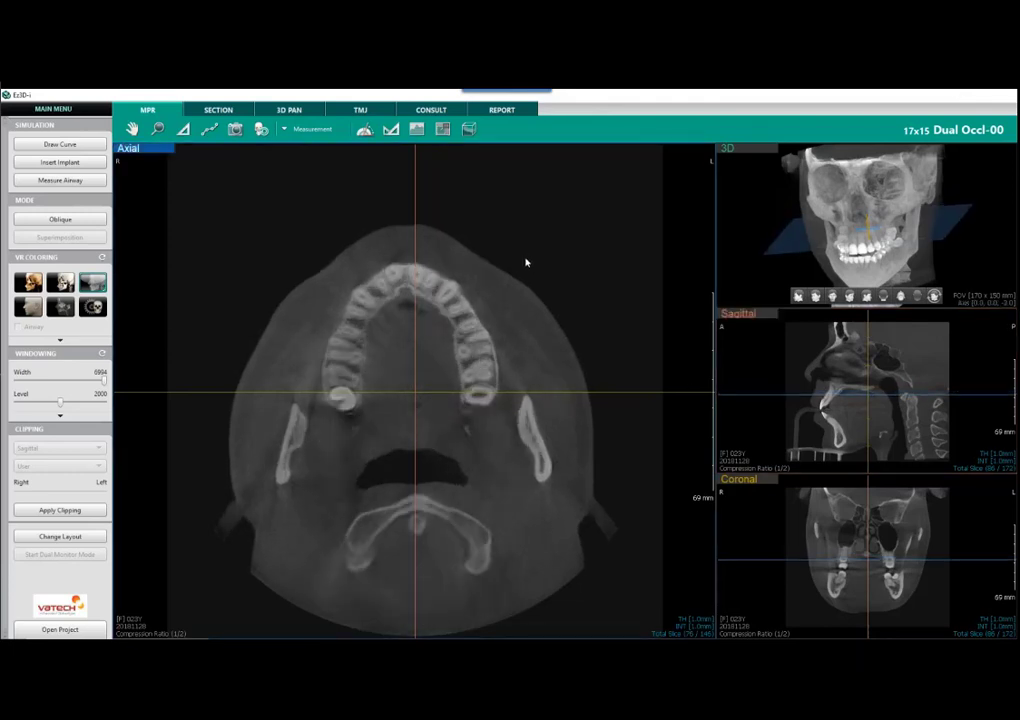
{"action": "scroll", "coordinate": [528, 267], "scroll_direction": "down", "scroll_amount": 3}
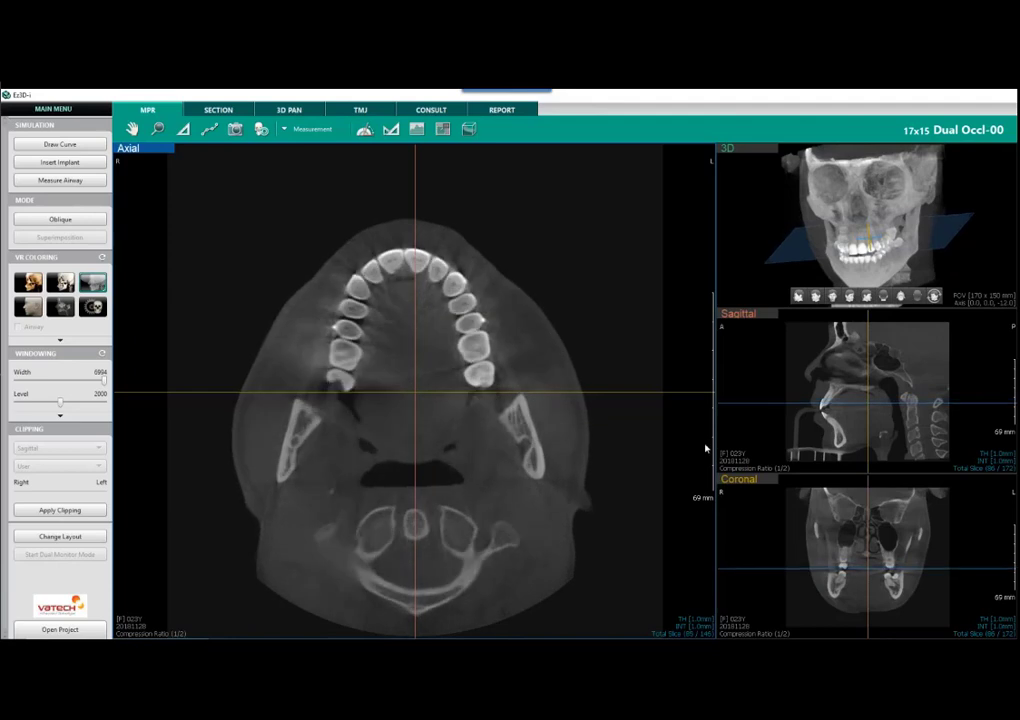
{"action": "scroll", "coordinate": [619, 438], "scroll_direction": "down", "scroll_amount": 6}
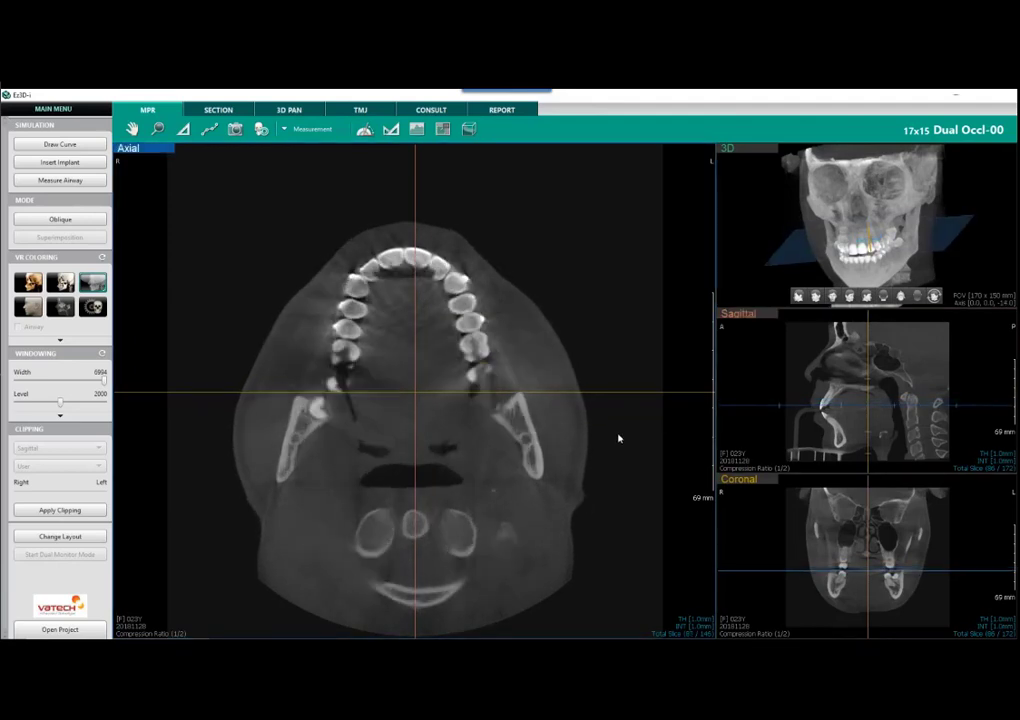
{"action": "scroll", "coordinate": [619, 438], "scroll_direction": "down", "scroll_amount": 1}
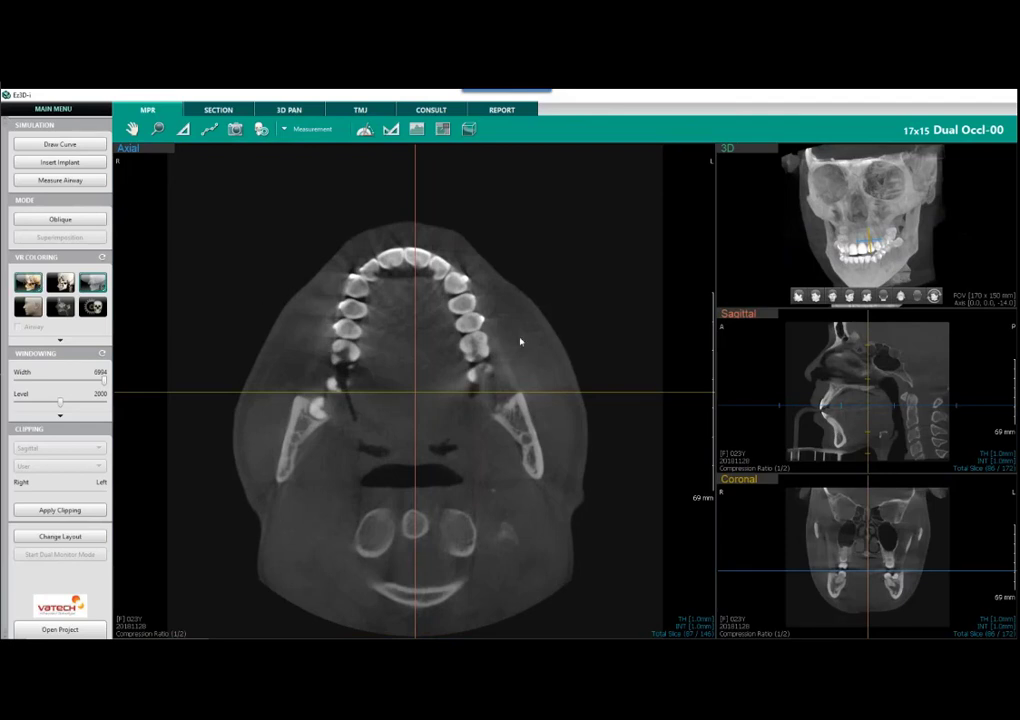
{"action": "scroll", "coordinate": [518, 343], "scroll_direction": "down", "scroll_amount": 4}
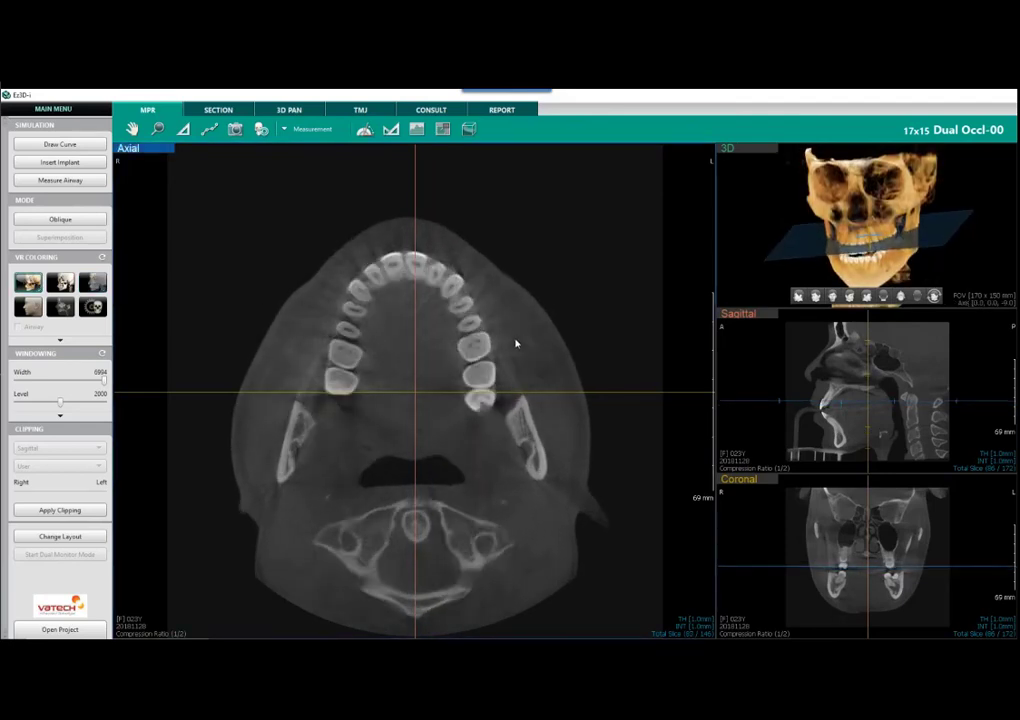
{"action": "scroll", "coordinate": [516, 344], "scroll_direction": "up", "scroll_amount": 15}
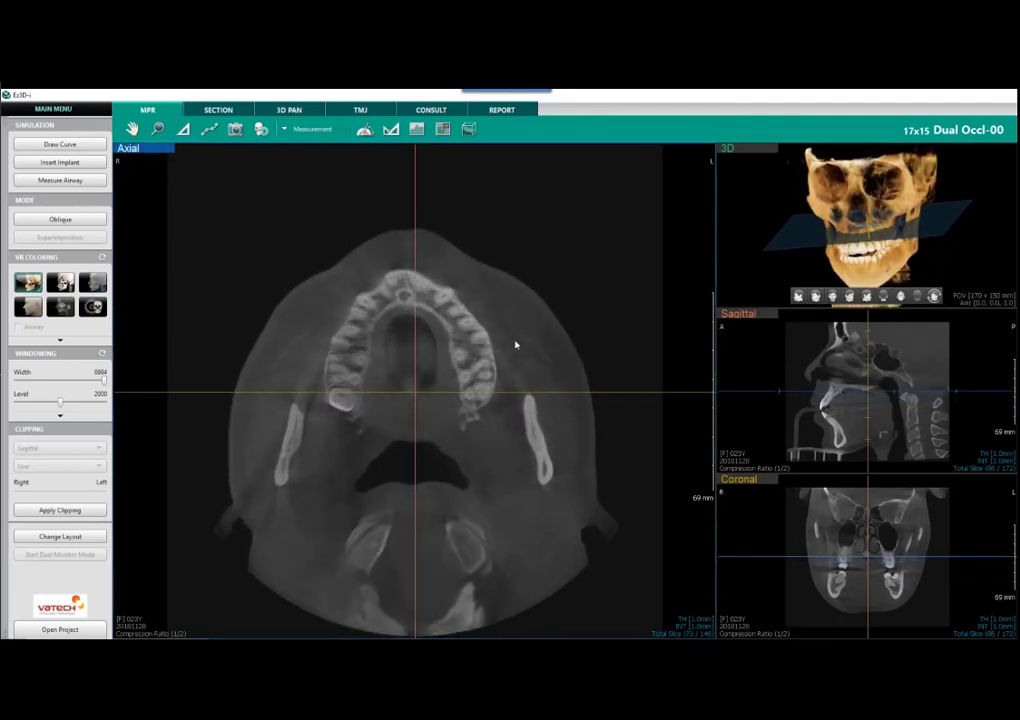
{"action": "scroll", "coordinate": [516, 344], "scroll_direction": "up", "scroll_amount": 6}
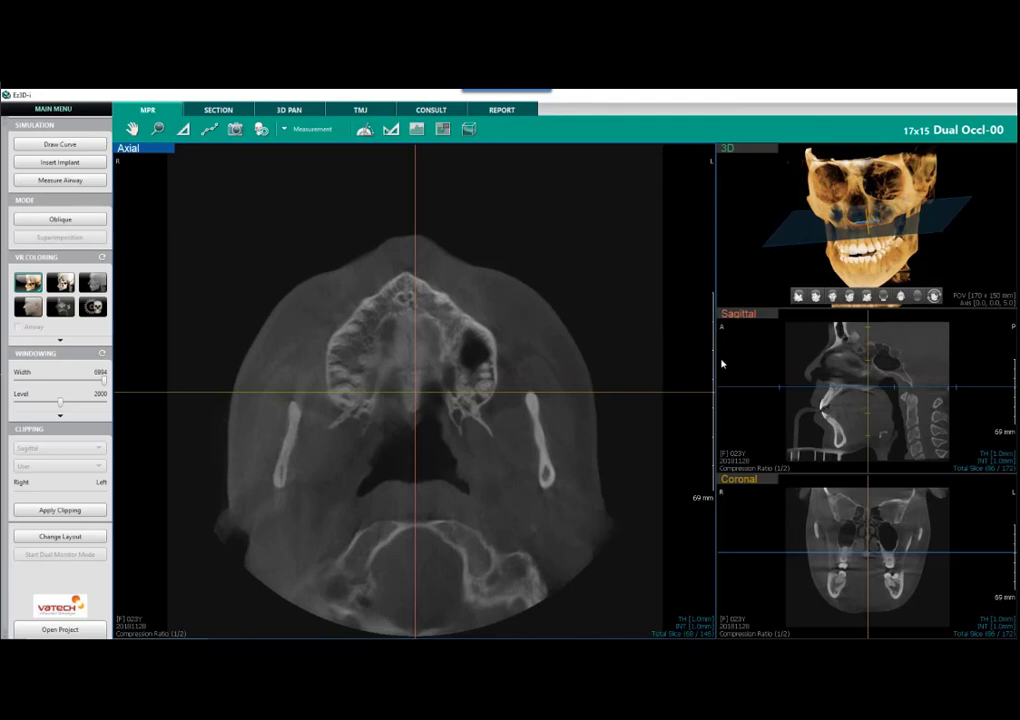
Step: Make the coronal view the main view and turn the 3D skull slightly to the side
{"action": "right_click", "coordinate": [788, 515]}
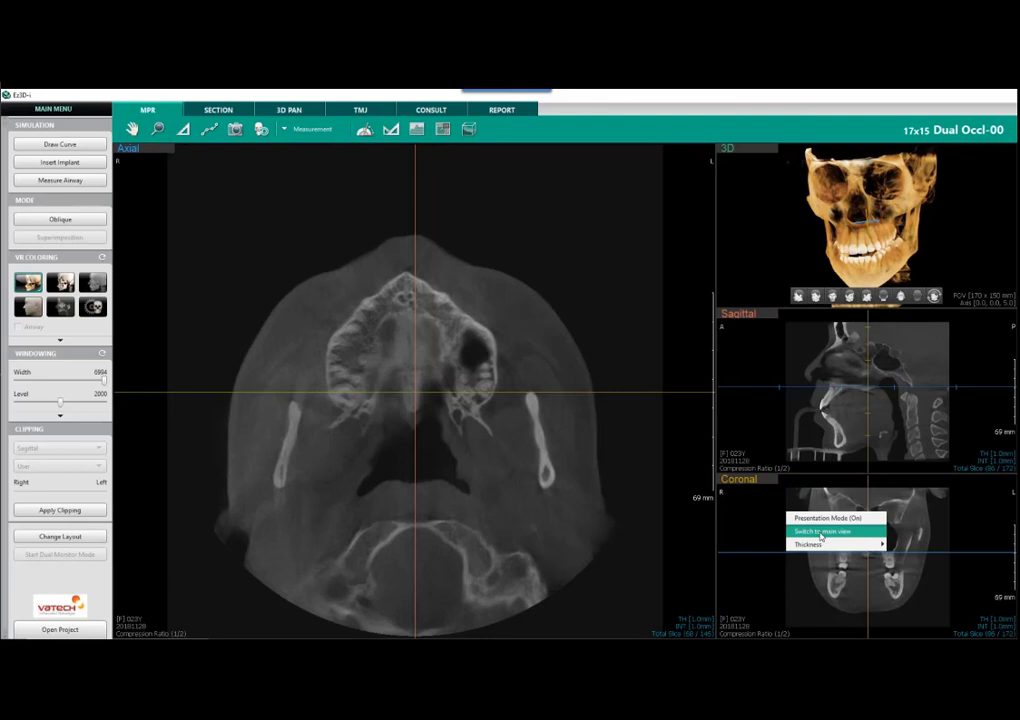
{"action": "left_click", "coordinate": [820, 533]}
{"action": "left_click_drag", "start_coordinate": [905, 543], "coordinate": [895, 547]}
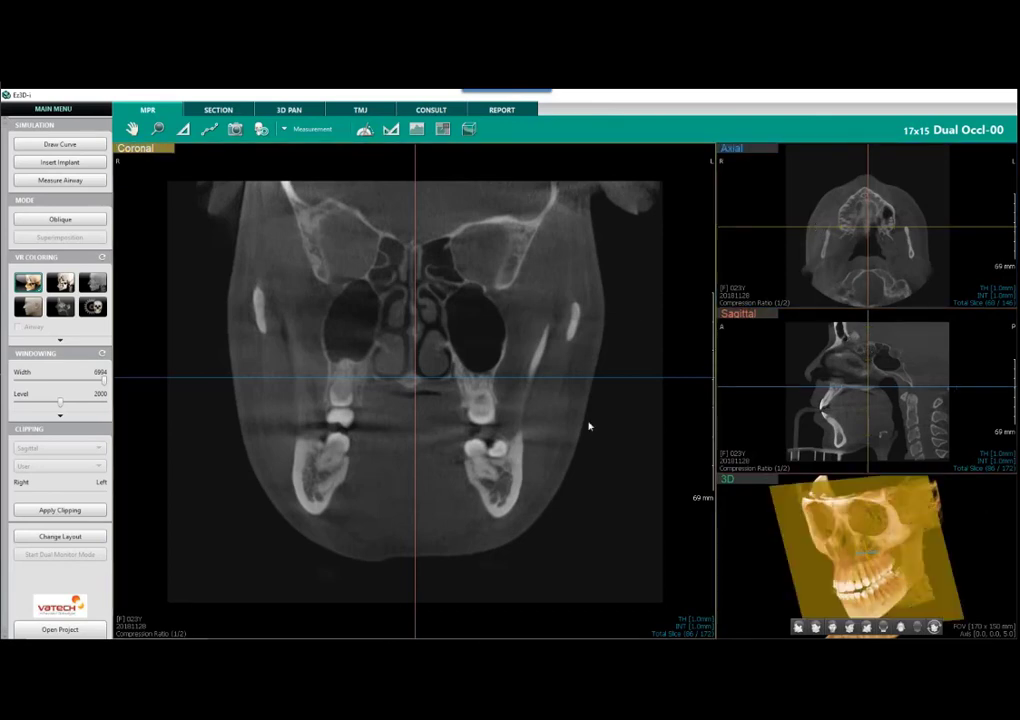
Step: Examine the coronal slices from the molar region forward to the front of the jaws and back again
{"action": "scroll", "coordinate": [535, 483], "scroll_direction": "down", "scroll_amount": 14}
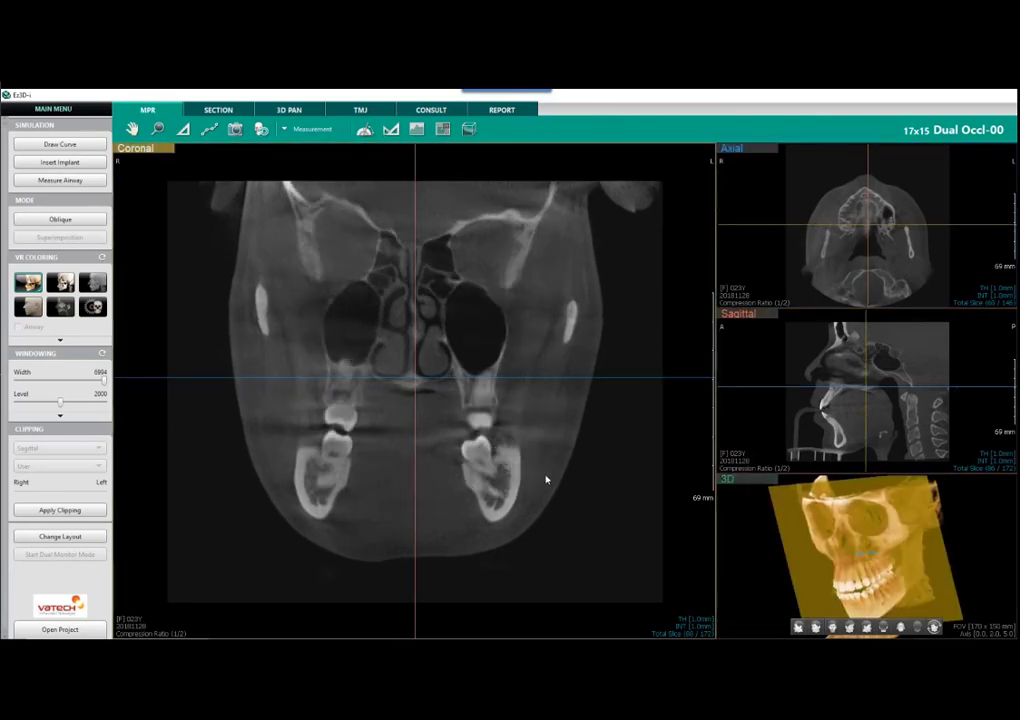
{"action": "scroll", "coordinate": [556, 482], "scroll_direction": "down", "scroll_amount": 20}
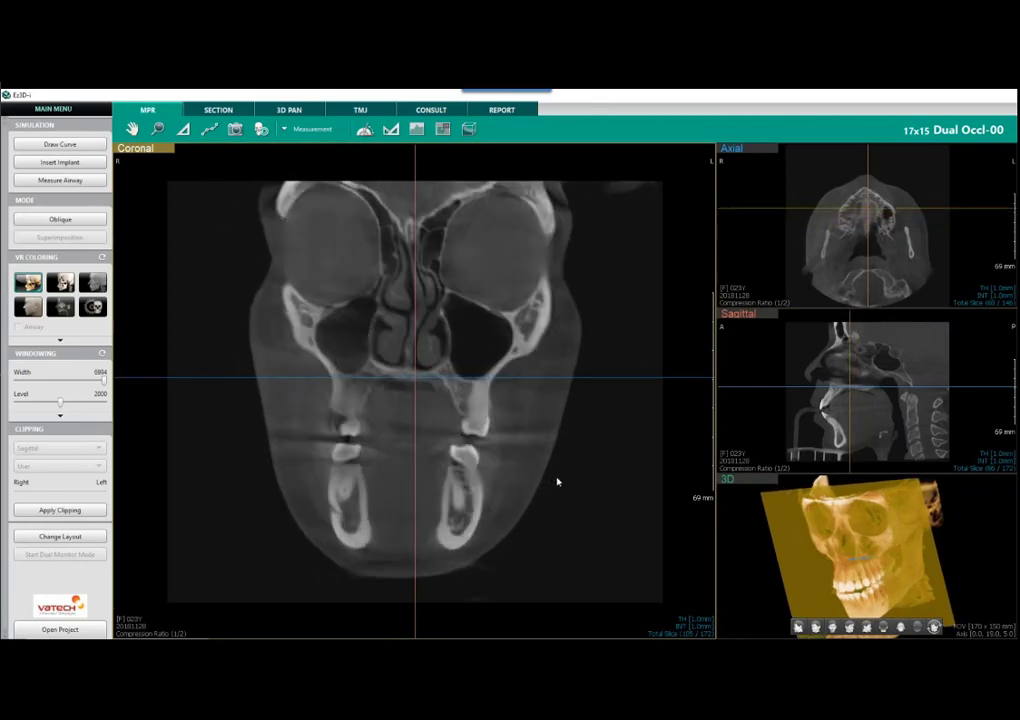
{"action": "scroll", "coordinate": [558, 480], "scroll_direction": "up", "scroll_amount": 18}
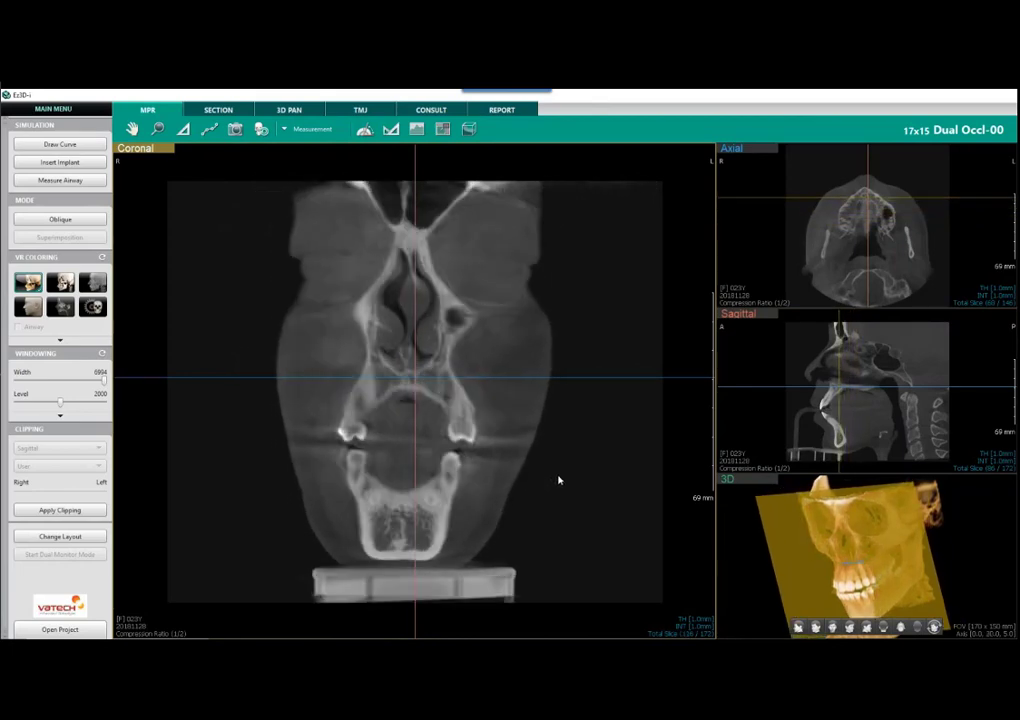
{"action": "scroll", "coordinate": [558, 480], "scroll_direction": "up", "scroll_amount": 17}
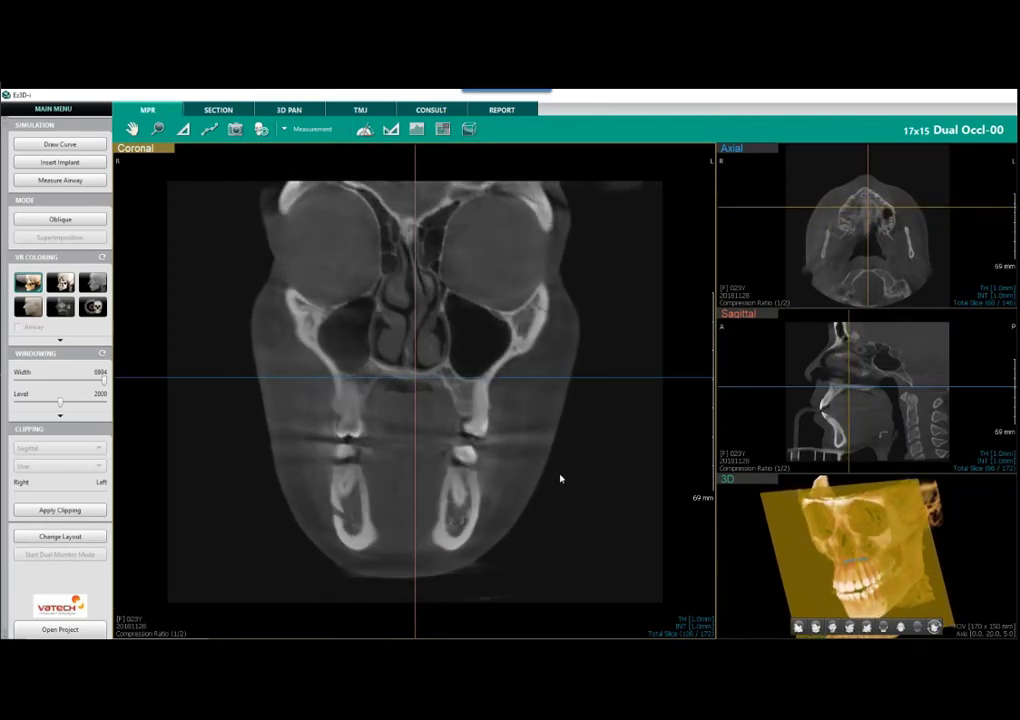
{"action": "scroll", "coordinate": [561, 478], "scroll_direction": "up", "scroll_amount": 17}
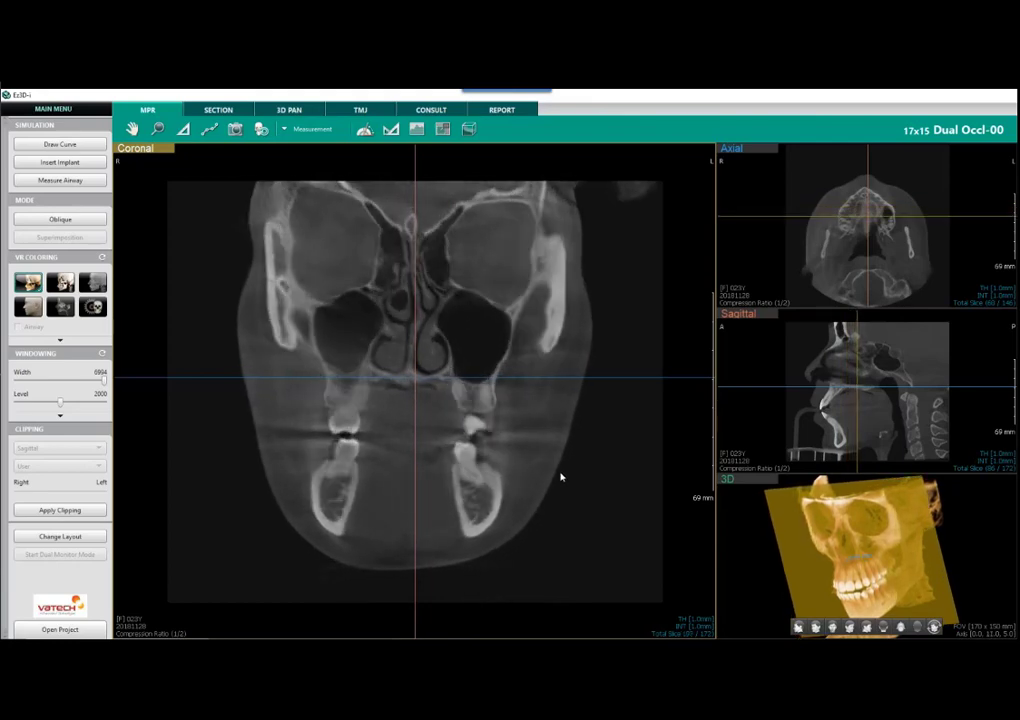
{"action": "scroll", "coordinate": [561, 476], "scroll_direction": "down", "scroll_amount": 5}
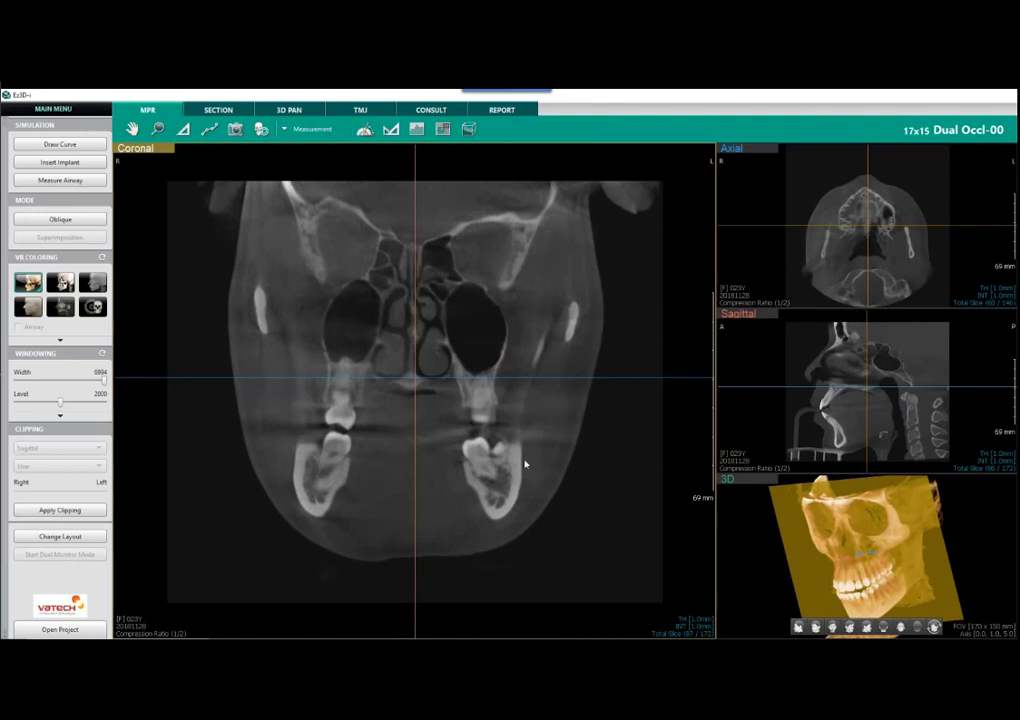
Step: Make the sagittal view the main view in place of the coronal view
{"action": "left_click", "coordinate": [769, 350]}
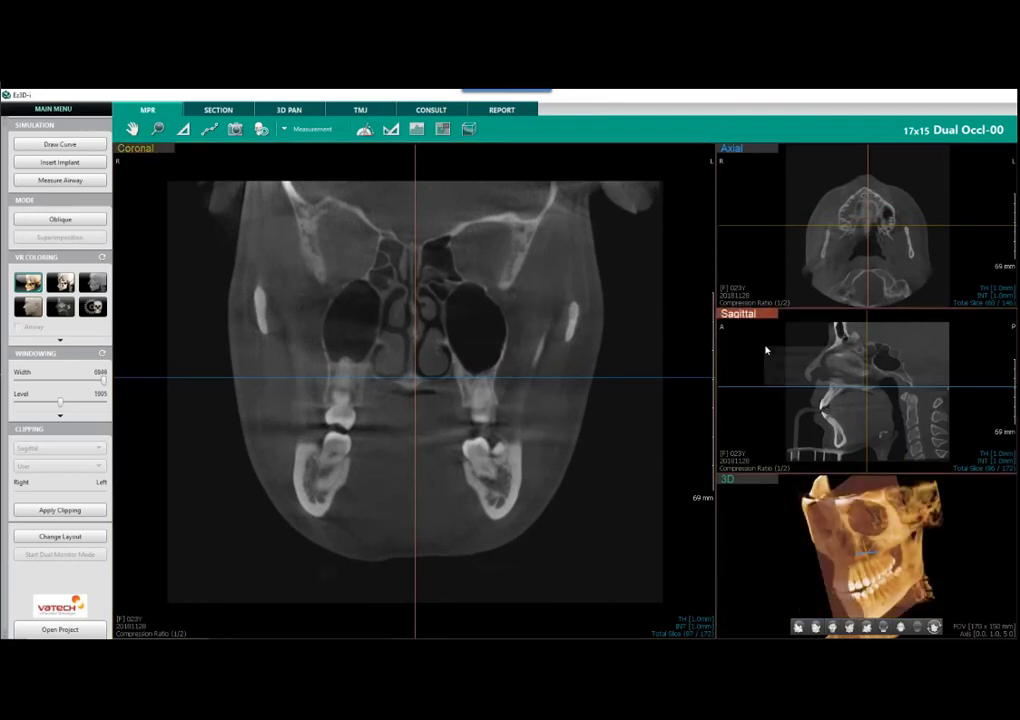
{"action": "right_click", "coordinate": [764, 348]}
{"action": "left_click", "coordinate": [797, 368]}
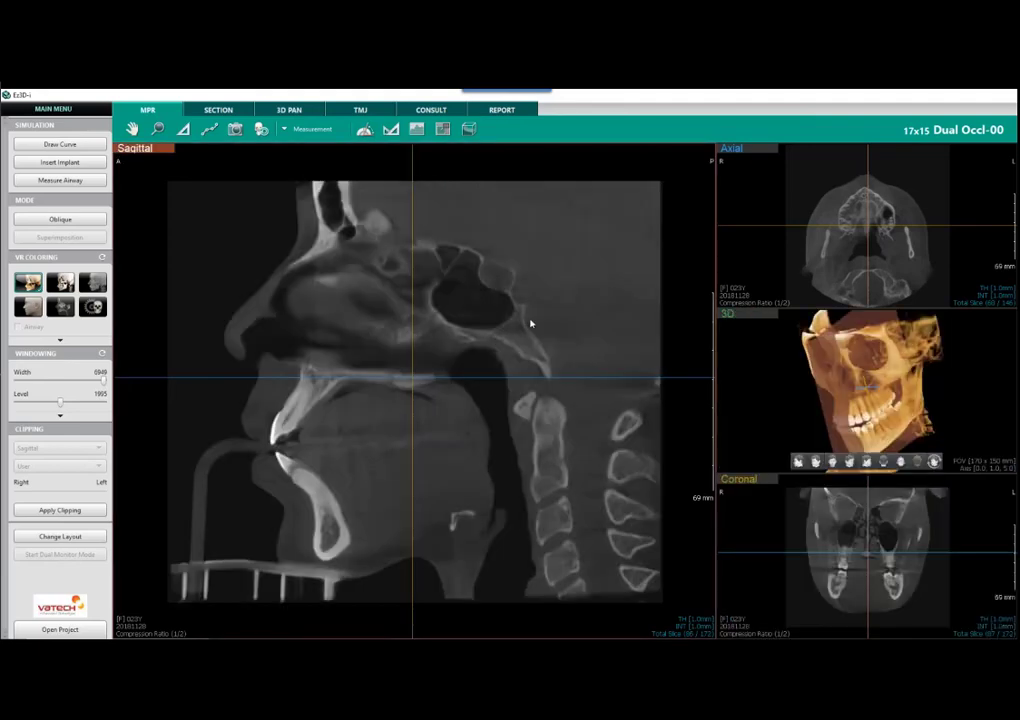
Step: Examine the sagittal slices on both sides of the midline through the front teeth, nasal cavity and airway
{"action": "scroll", "coordinate": [531, 323], "scroll_direction": "up", "scroll_amount": 10}
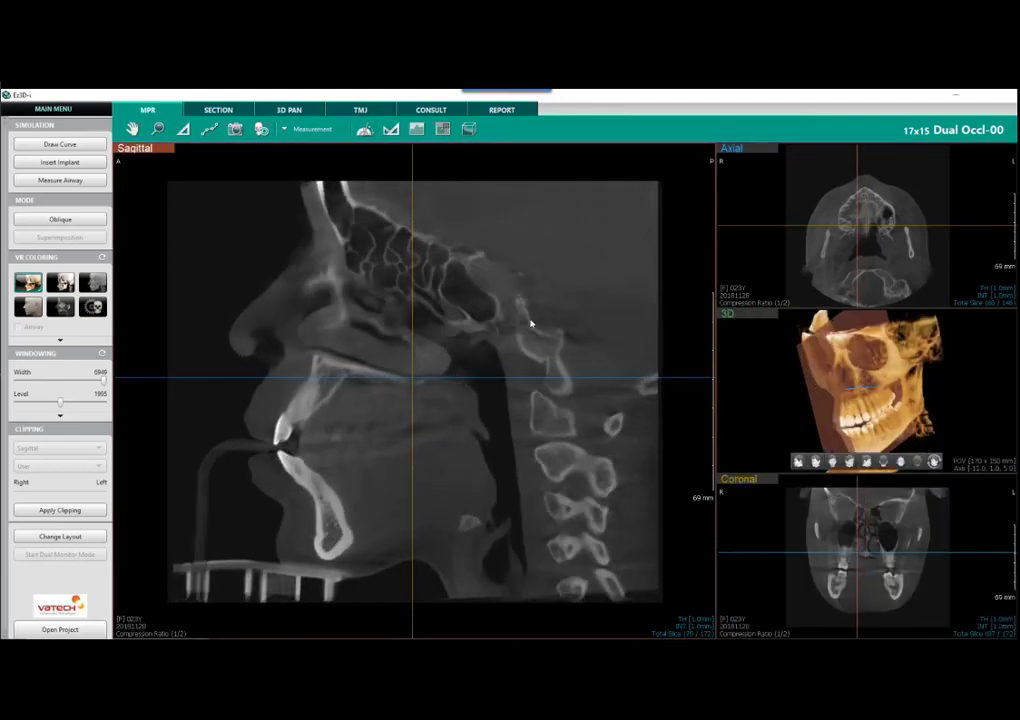
{"action": "scroll", "coordinate": [531, 323], "scroll_direction": "down", "scroll_amount": 15}
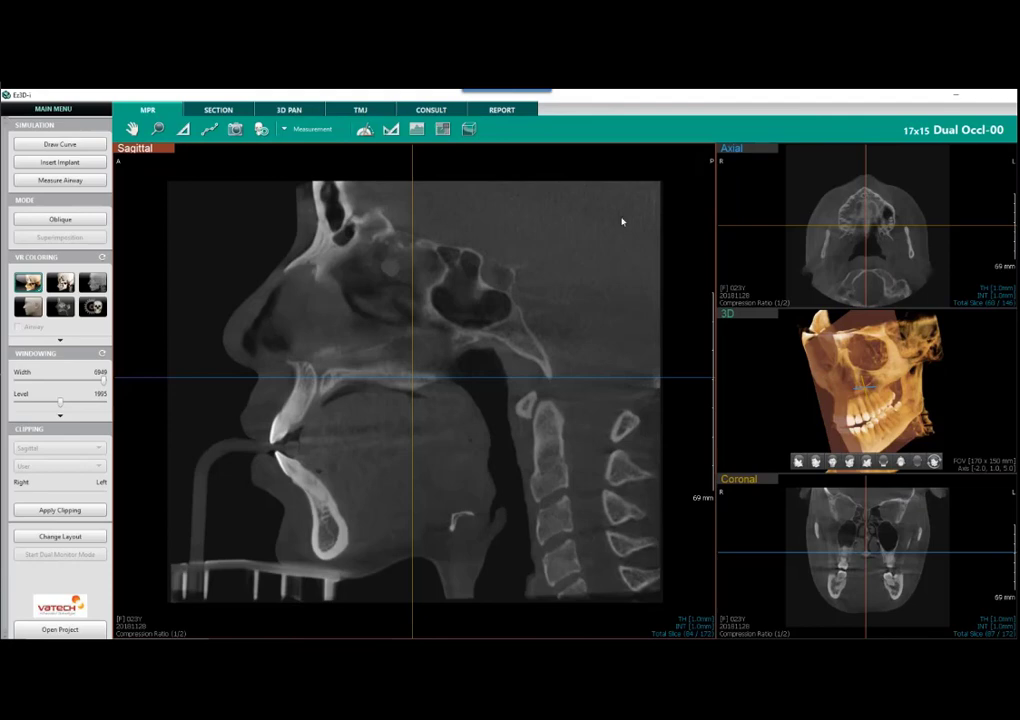
{"action": "scroll", "coordinate": [503, 302], "scroll_direction": "down", "scroll_amount": 8}
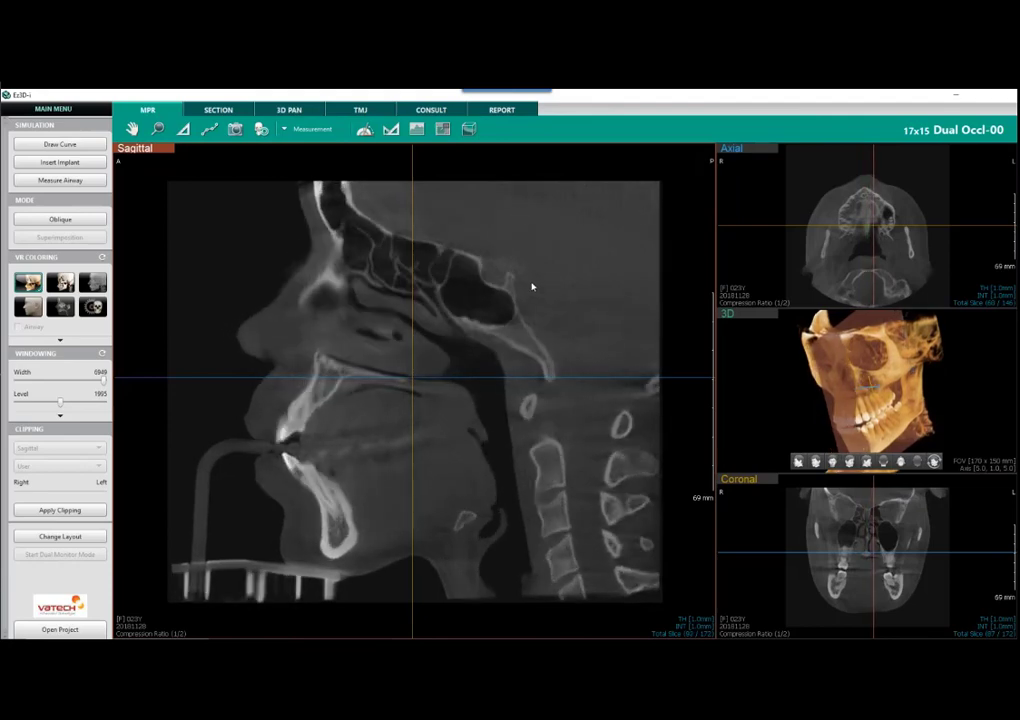
{"action": "scroll", "coordinate": [542, 286], "scroll_direction": "down", "scroll_amount": 10}
{"action": "scroll", "coordinate": [542, 286], "scroll_direction": "up", "scroll_amount": 9}
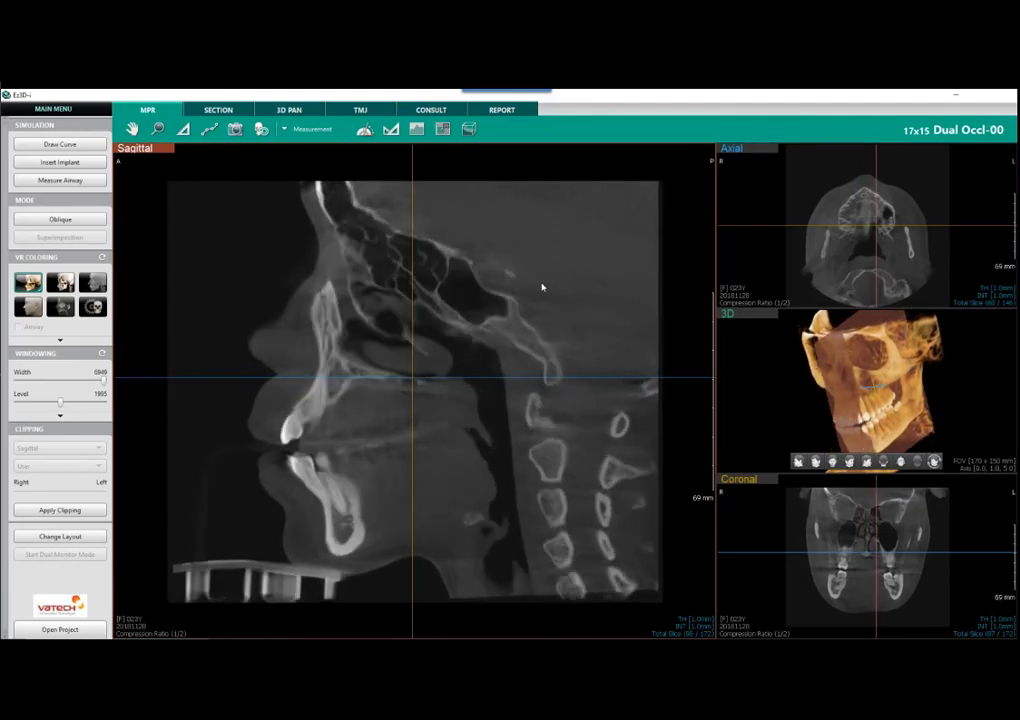
Step: Make the axial view the main view and look through the slices from the palate down to the upper tooth roots
{"action": "left_click", "coordinate": [741, 265]}
{"action": "right_click", "coordinate": [799, 255]}
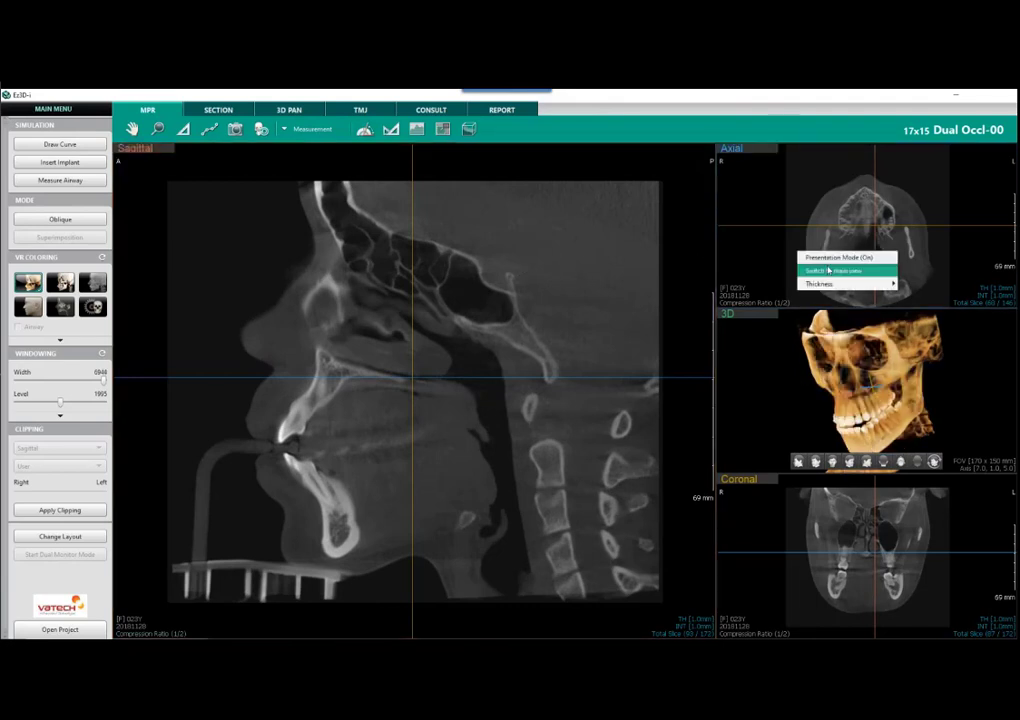
{"action": "left_click", "coordinate": [828, 271]}
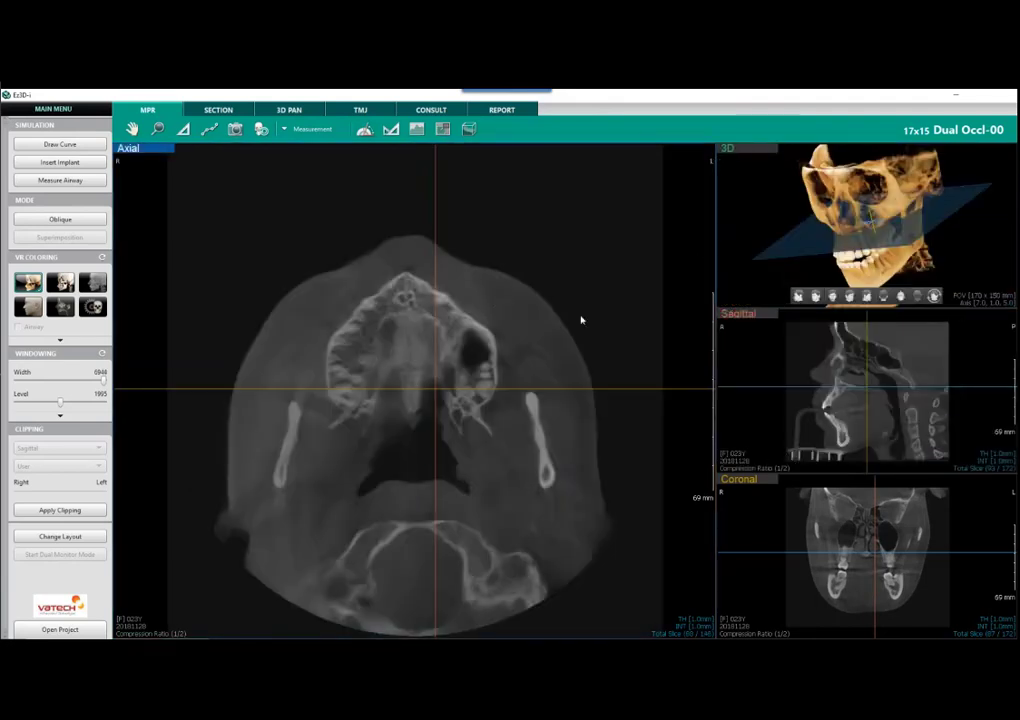
{"action": "scroll", "coordinate": [540, 311], "scroll_direction": "down", "scroll_amount": 4}
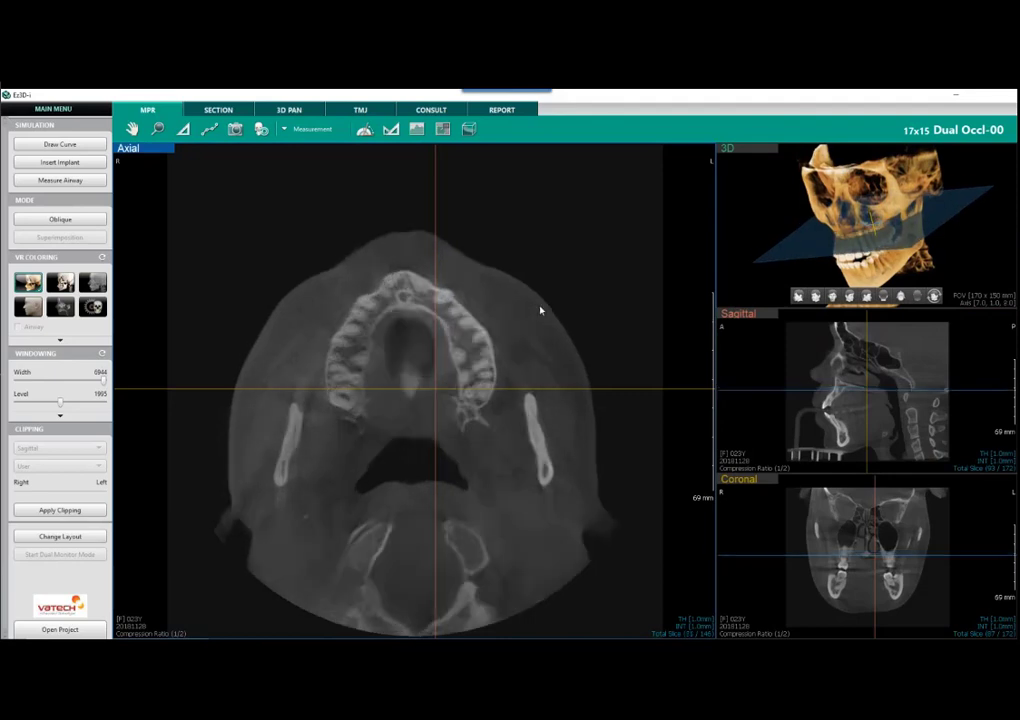
{"action": "scroll", "coordinate": [547, 333], "scroll_direction": "down", "scroll_amount": 5}
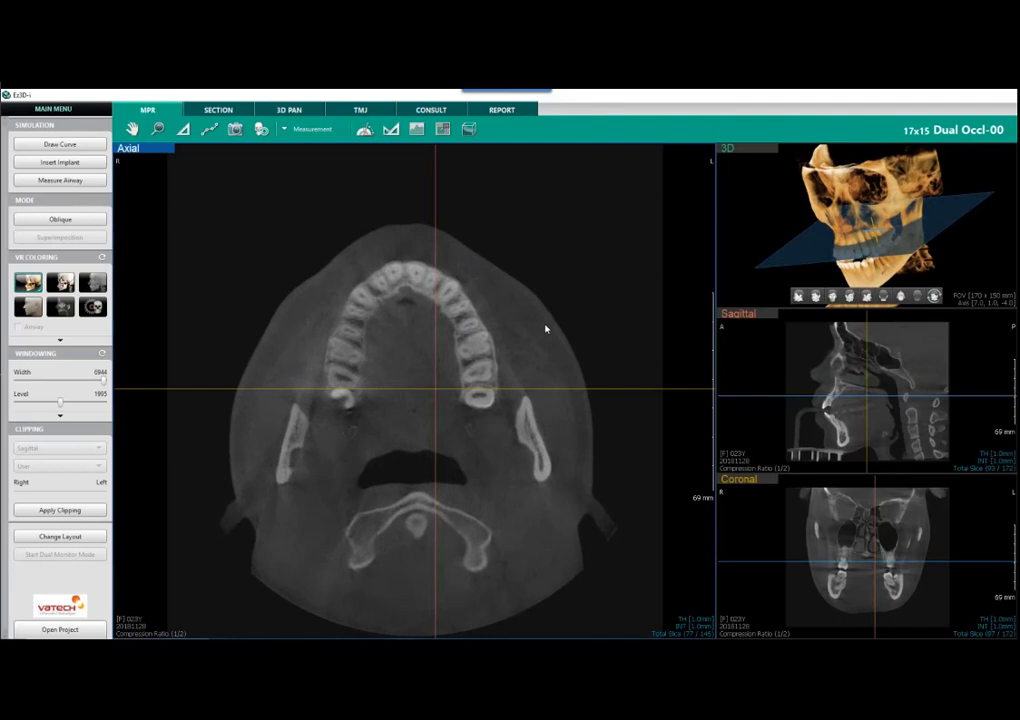
{"action": "scroll", "coordinate": [530, 315], "scroll_direction": "up", "scroll_amount": 1}
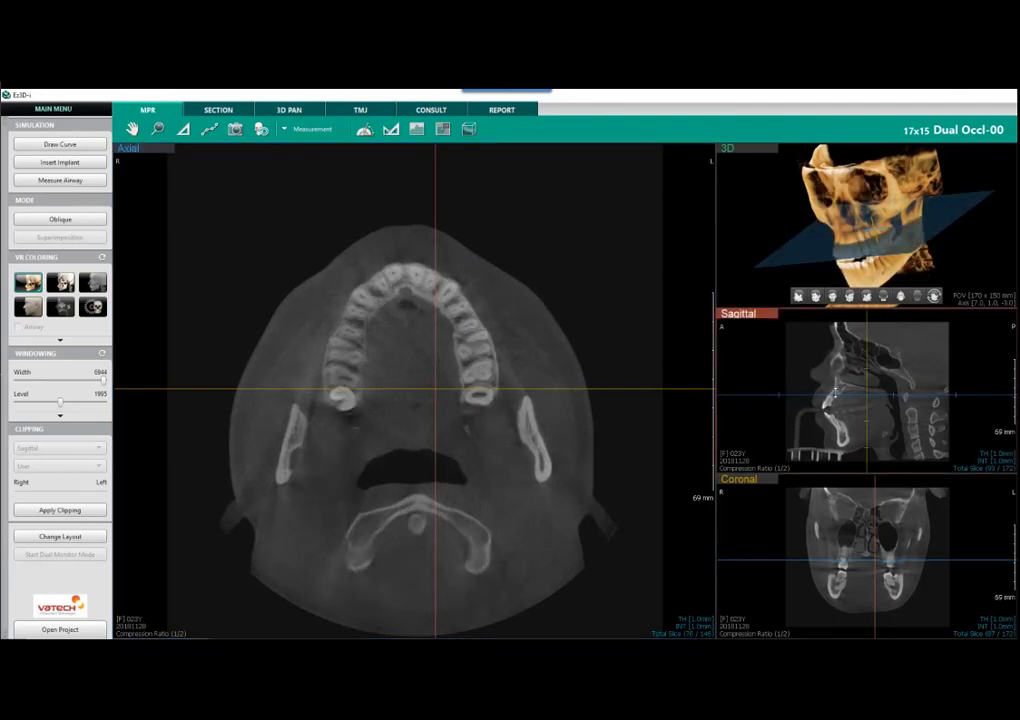
Step: Move the axial plane up to the forehead and examine the slices from the frontal sinuses down through the orbits and ethmoid cells
{"action": "left_click_drag", "start_coordinate": [835, 393], "coordinate": [818, 327]}
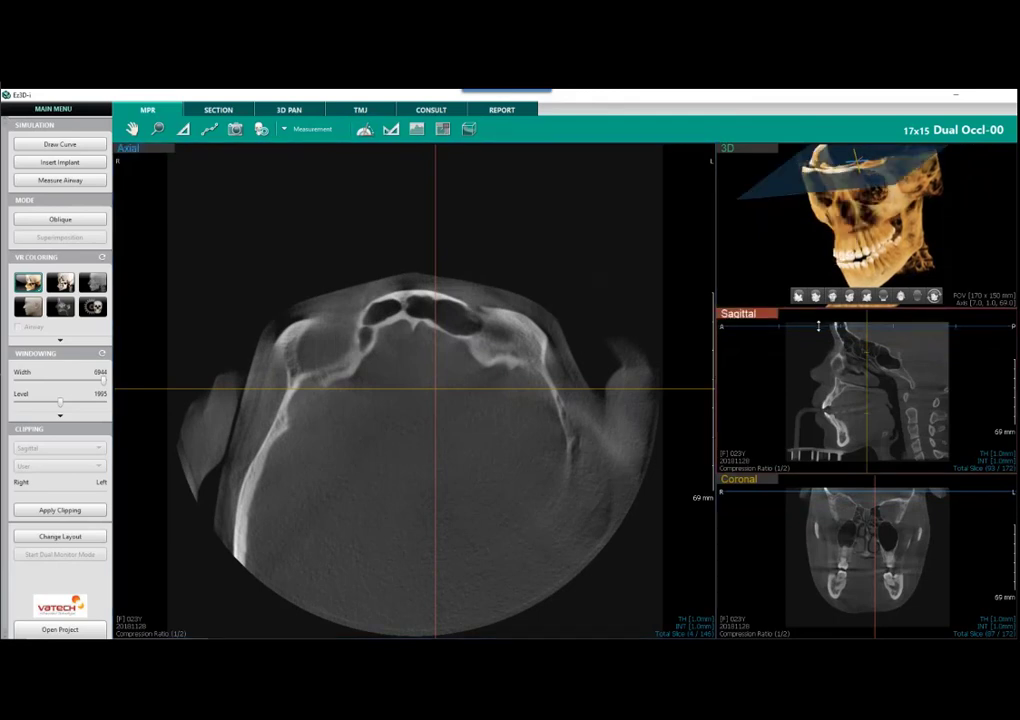
{"action": "left_click_drag", "start_coordinate": [819, 326], "coordinate": [819, 325]}
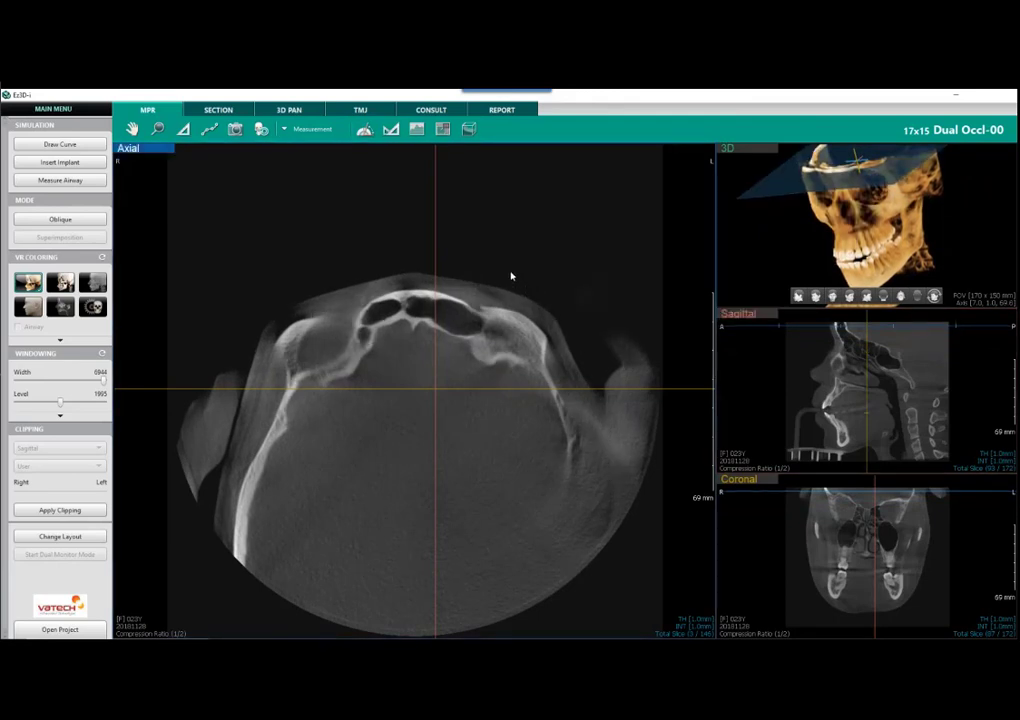
{"action": "scroll", "coordinate": [510, 277], "scroll_direction": "up", "scroll_amount": 8}
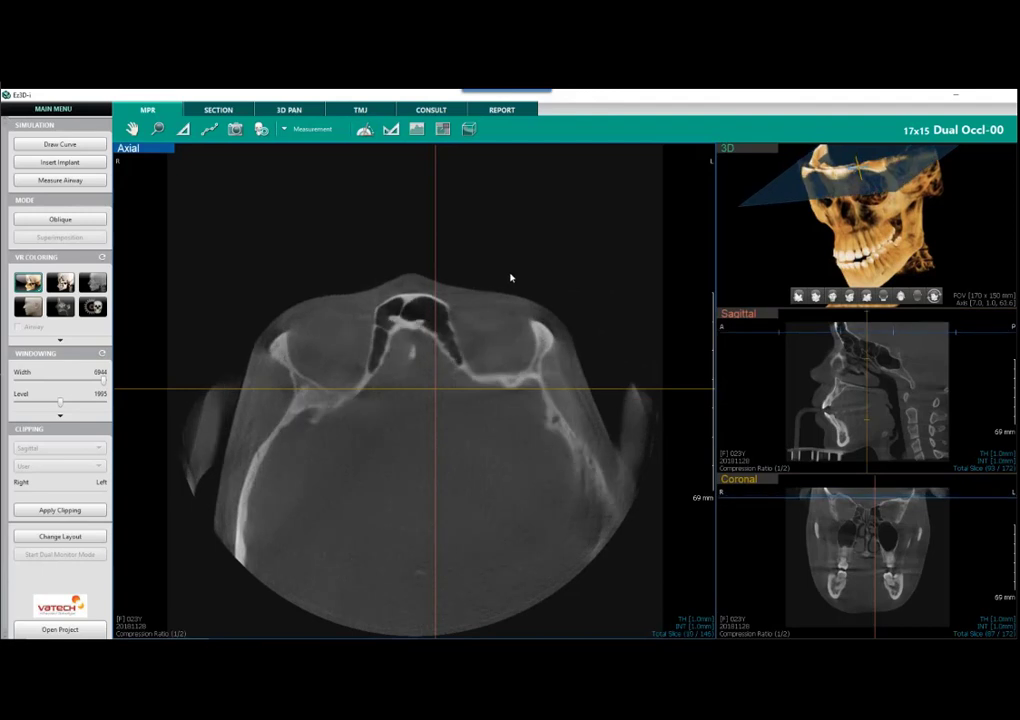
{"action": "scroll", "coordinate": [510, 278], "scroll_direction": "down", "scroll_amount": 6}
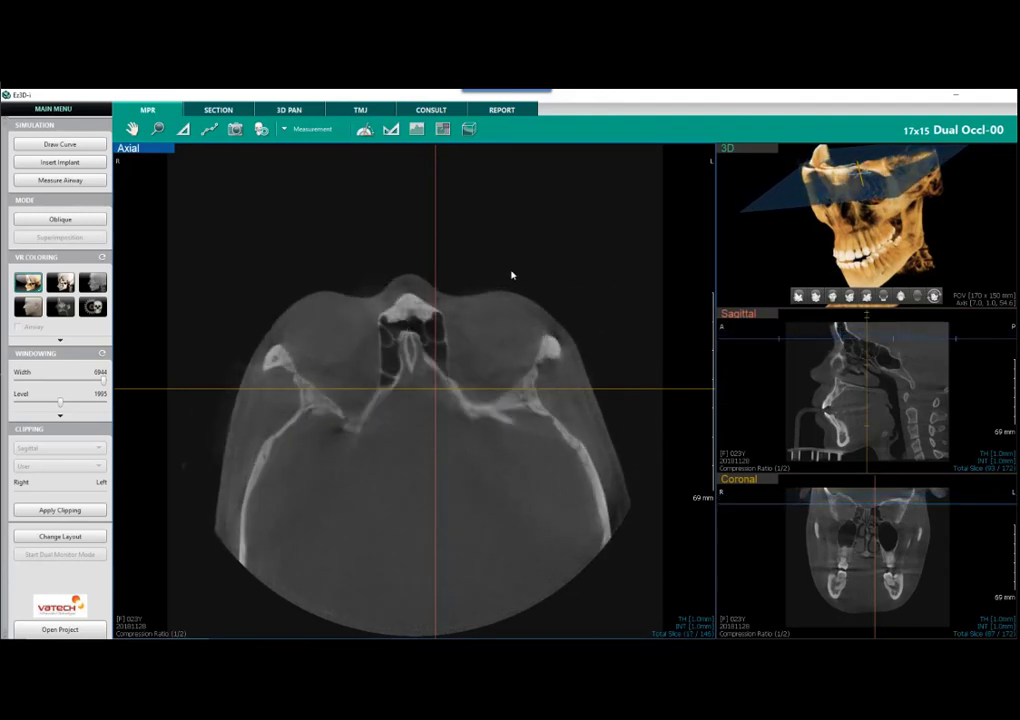
{"action": "scroll", "coordinate": [605, 270], "scroll_direction": "down", "scroll_amount": 5}
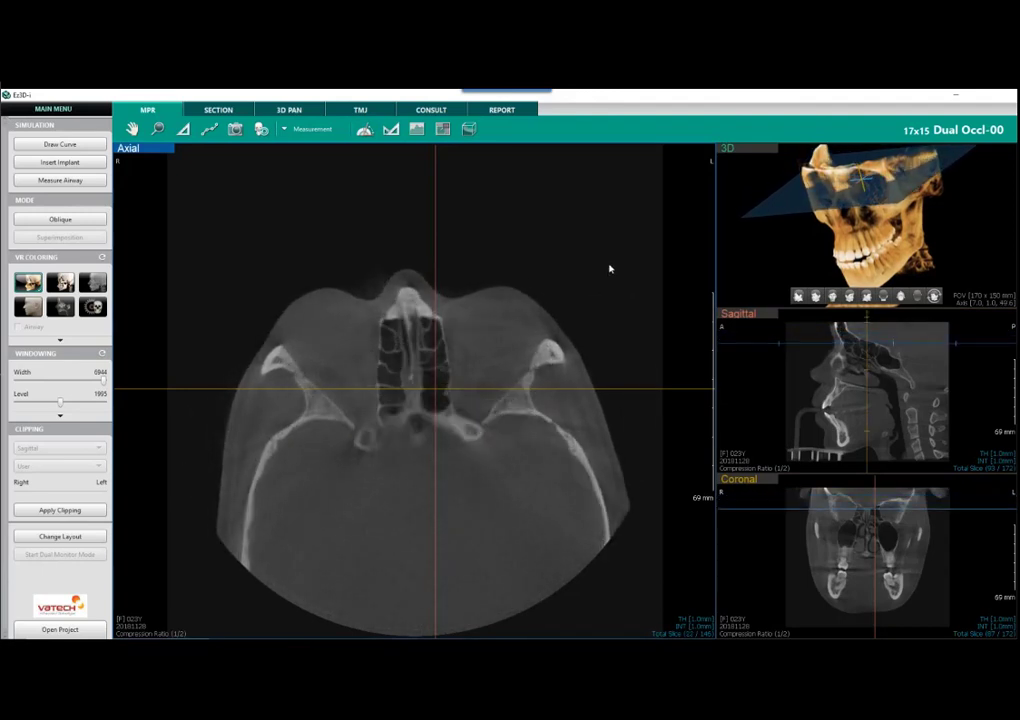
{"action": "scroll", "coordinate": [607, 267], "scroll_direction": "down", "scroll_amount": 4}
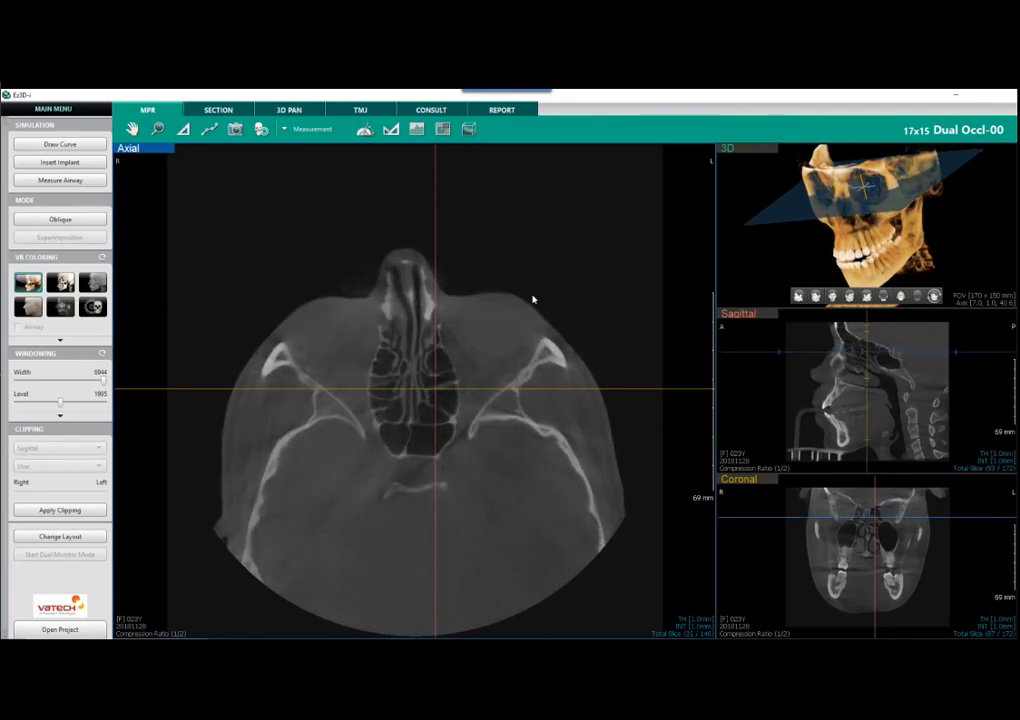
Step: Examine the axial slices through the maxillary sinuses and nasal cavity down to the sinus floor
{"action": "scroll", "coordinate": [533, 299], "scroll_direction": "down", "scroll_amount": 6}
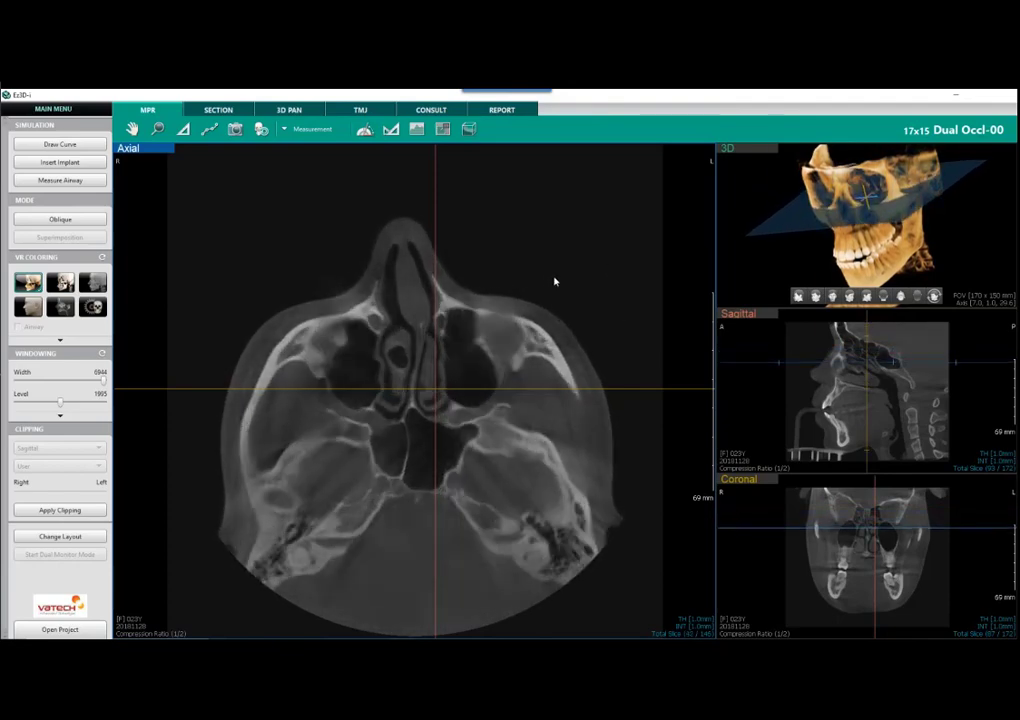
{"action": "scroll", "coordinate": [555, 282], "scroll_direction": "down", "scroll_amount": 5}
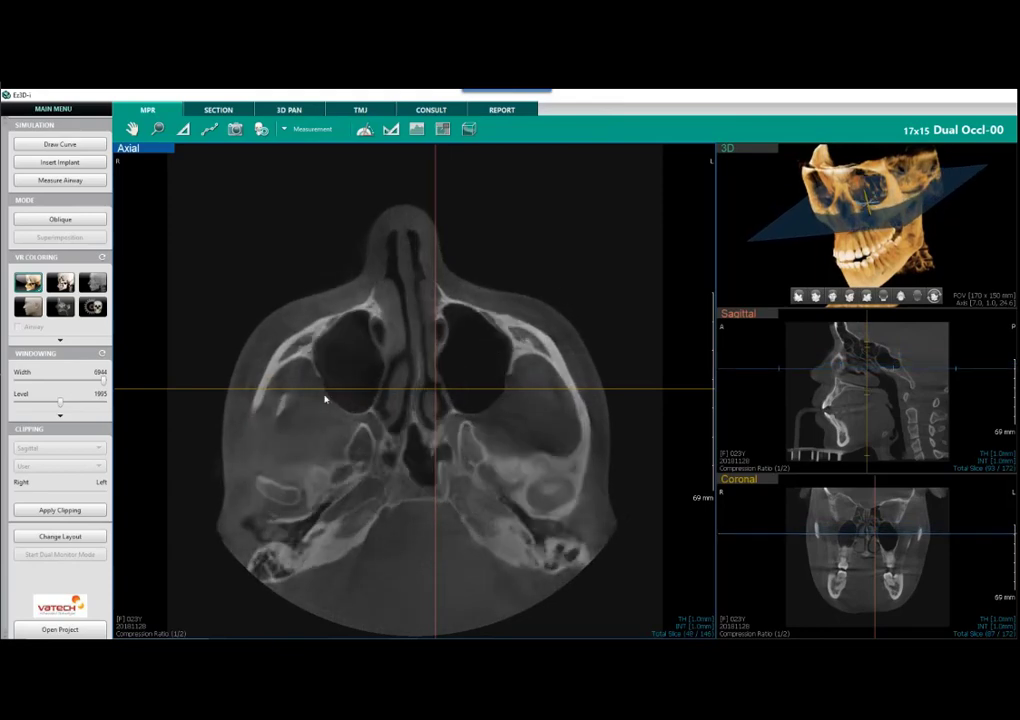
{"action": "scroll", "coordinate": [551, 300], "scroll_direction": "down", "scroll_amount": 3}
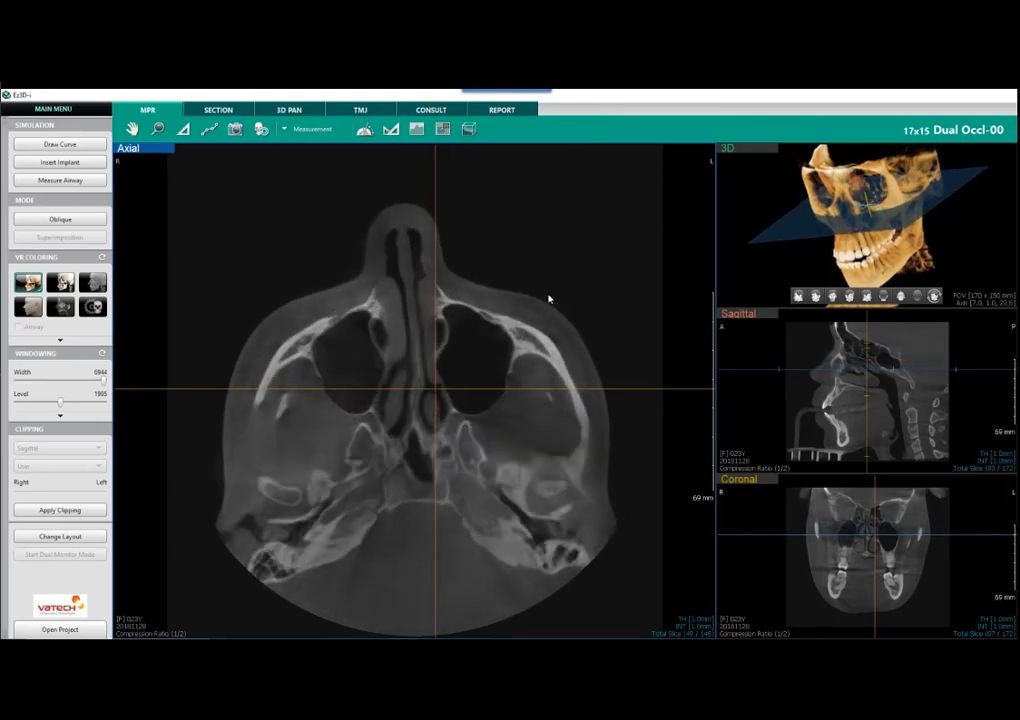
{"action": "scroll", "coordinate": [550, 297], "scroll_direction": "down", "scroll_amount": 5}
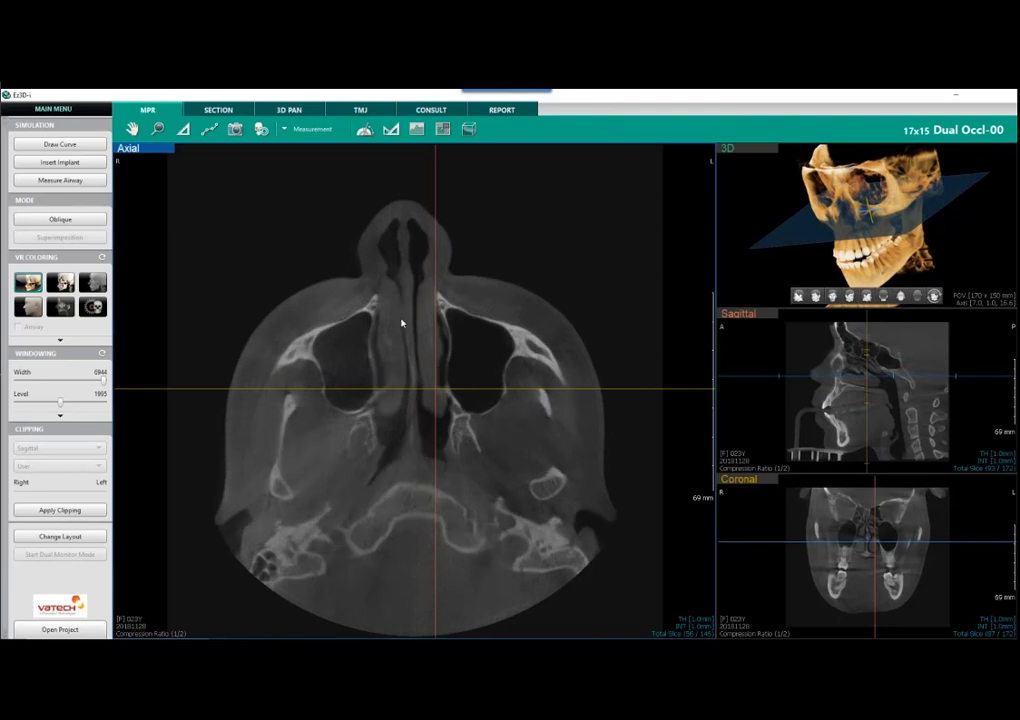
{"action": "scroll", "coordinate": [510, 297], "scroll_direction": "down", "scroll_amount": 5}
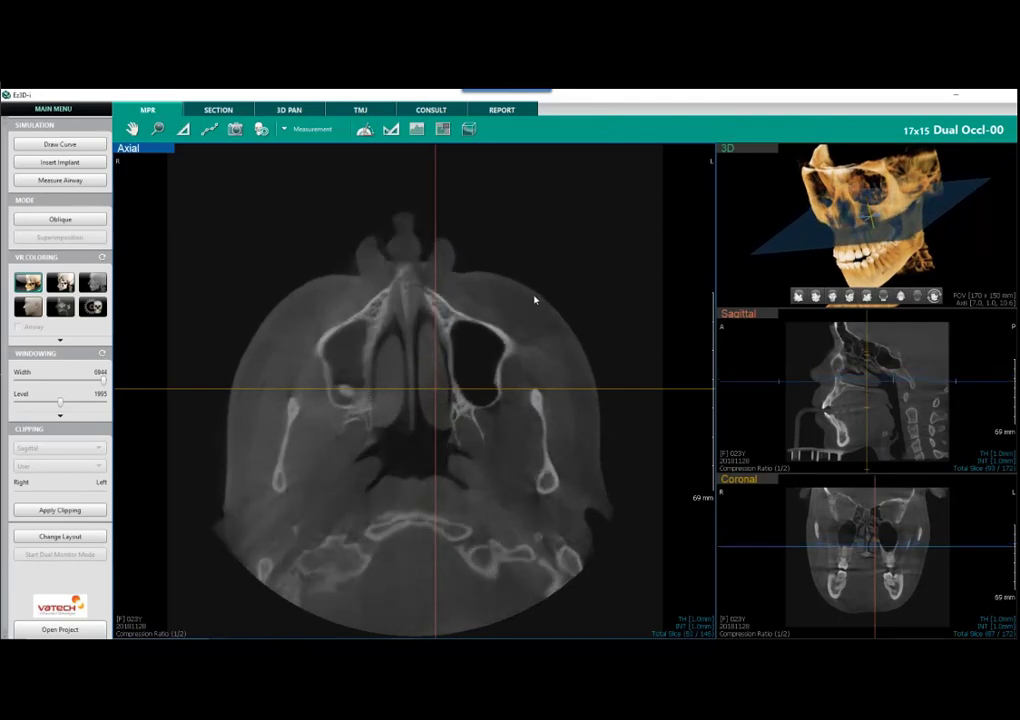
{"action": "scroll", "coordinate": [510, 296], "scroll_direction": "down", "scroll_amount": 4}
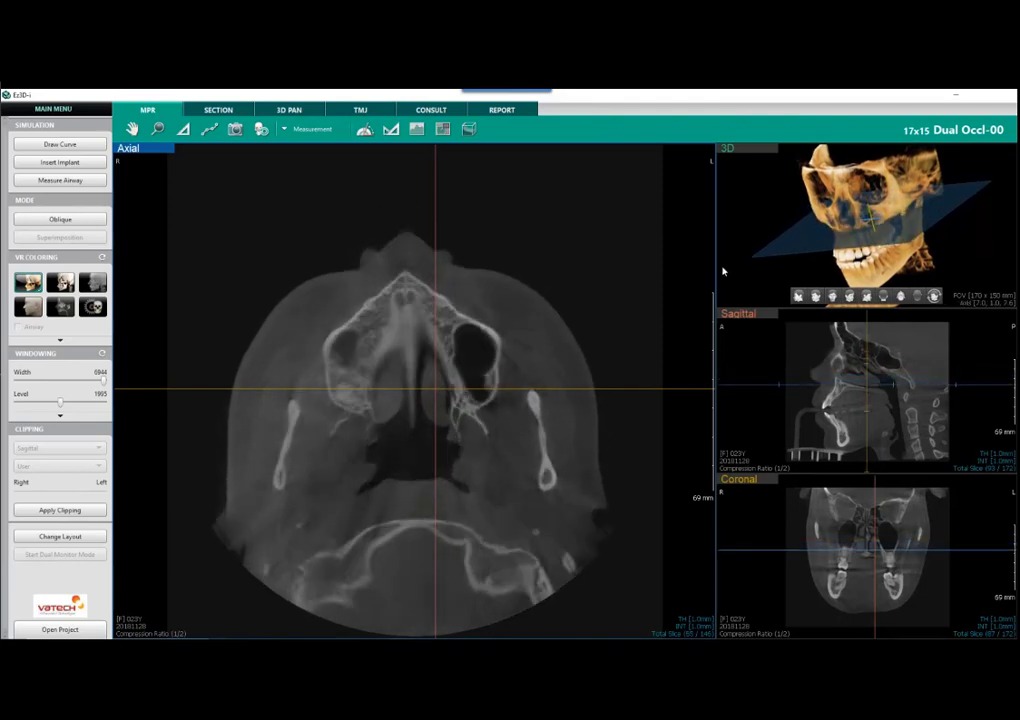
{"action": "scroll", "coordinate": [572, 290], "scroll_direction": "down", "scroll_amount": 2}
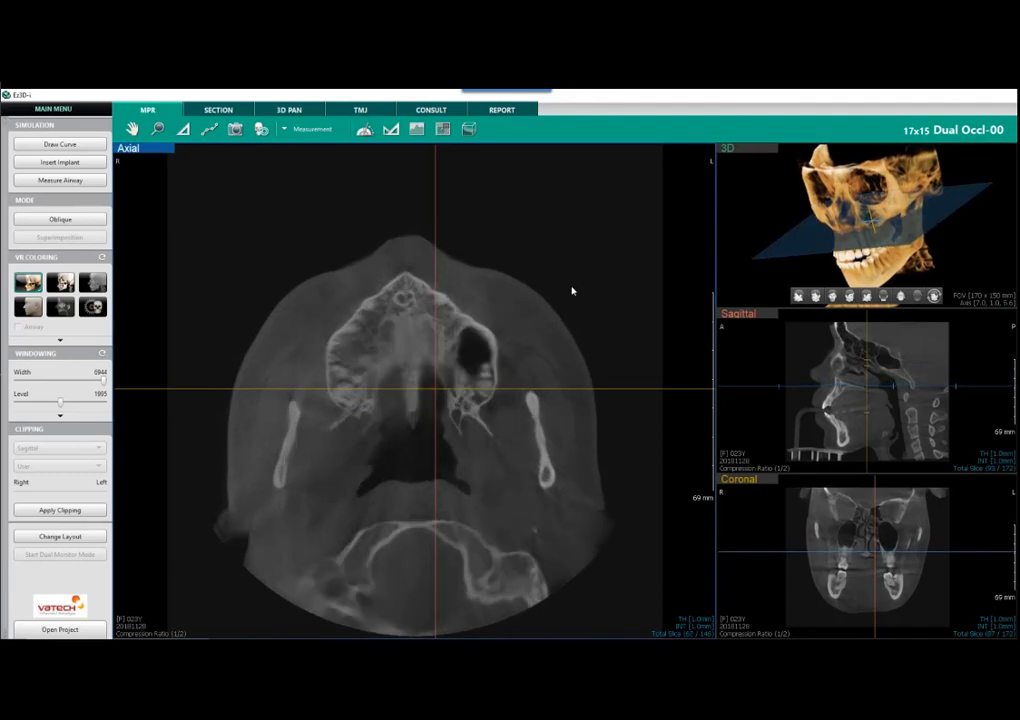
Step: Examine the axial slices through the upper teeth from the roots down to the crowns
{"action": "scroll", "coordinate": [572, 290], "scroll_direction": "down", "scroll_amount": 4}
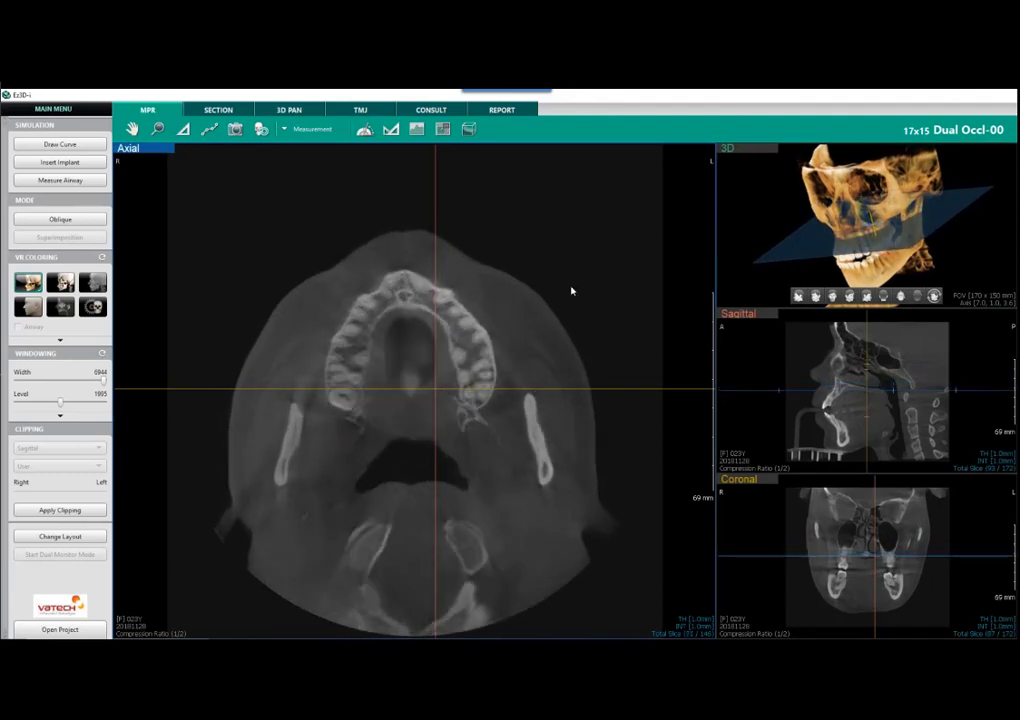
{"action": "scroll", "coordinate": [576, 296], "scroll_direction": "down", "scroll_amount": 1}
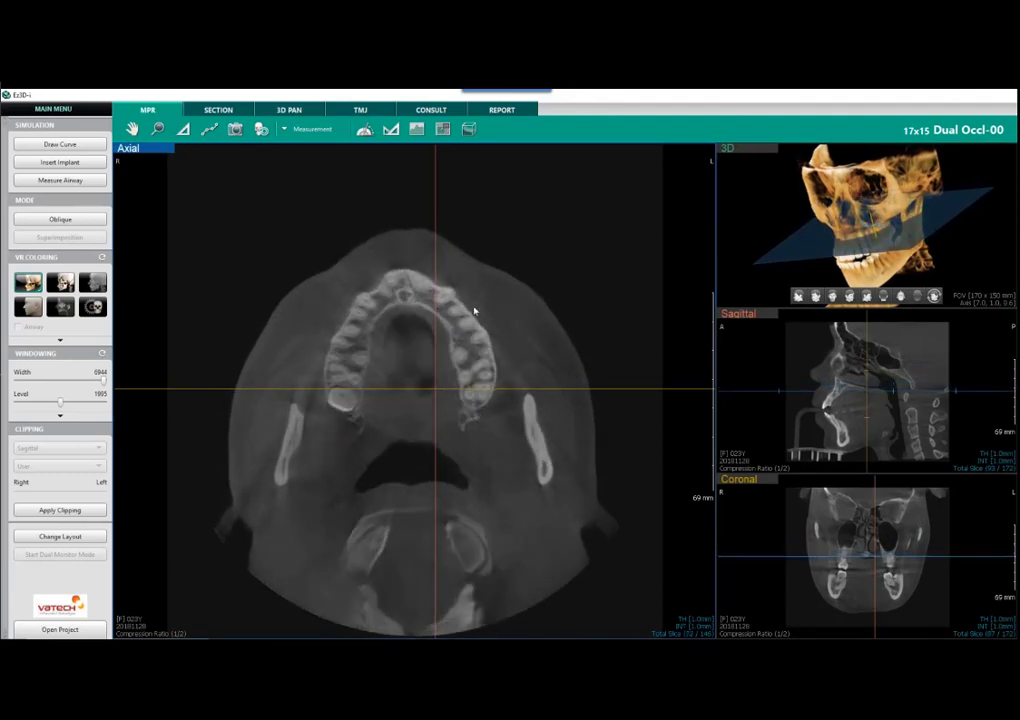
{"action": "scroll", "coordinate": [336, 359], "scroll_direction": "down", "scroll_amount": 2}
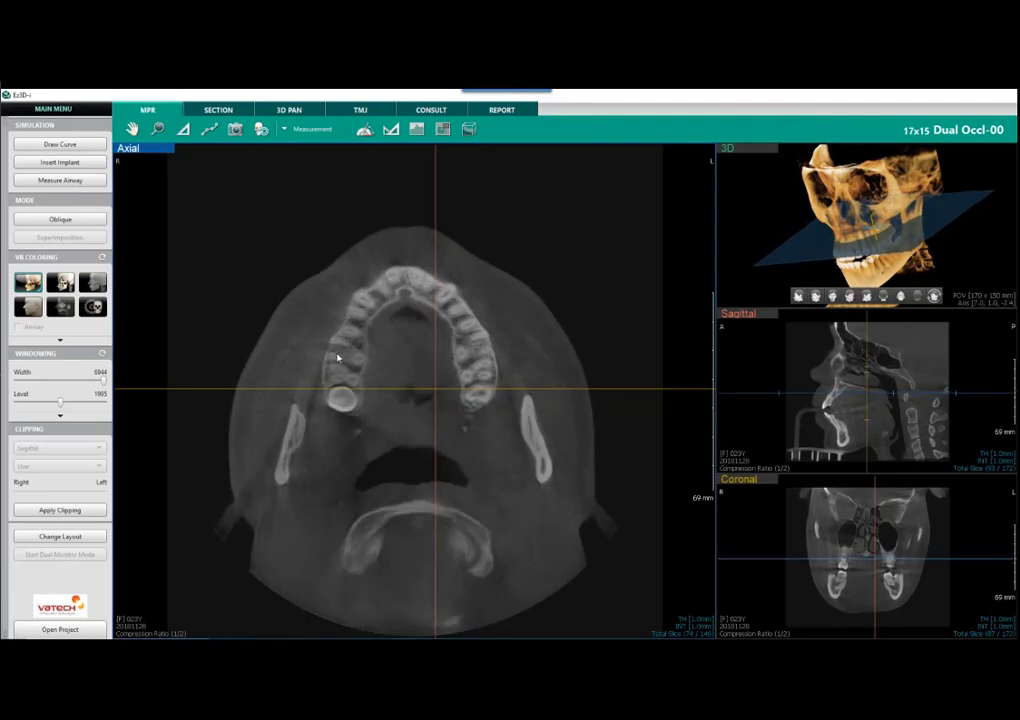
{"action": "scroll", "coordinate": [340, 360], "scroll_direction": "down", "scroll_amount": 2}
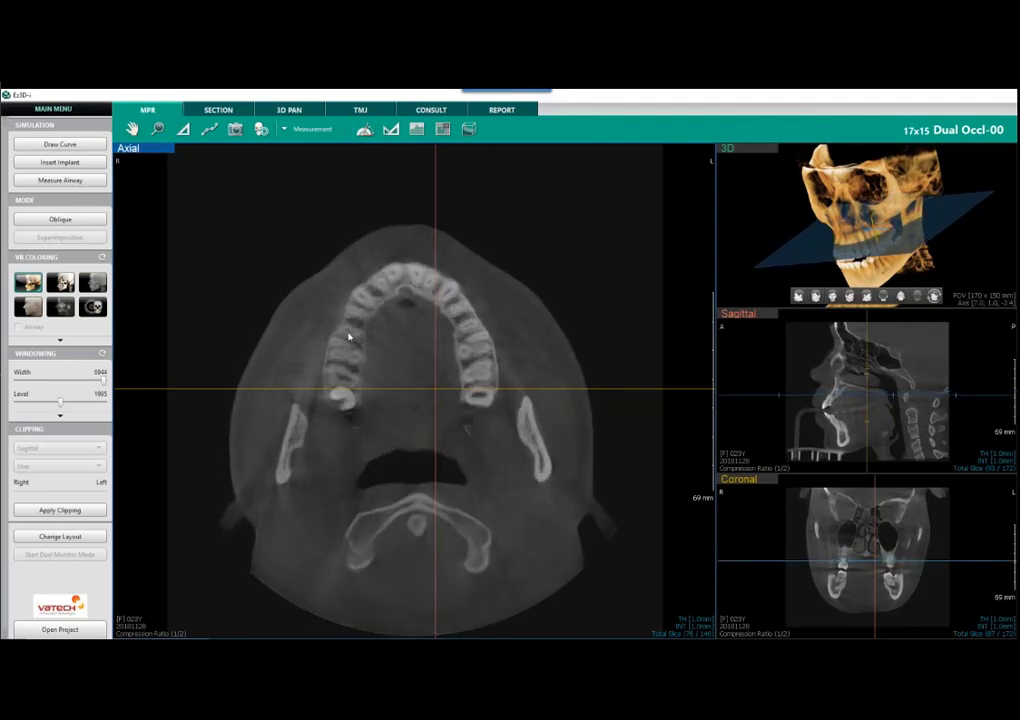
{"action": "scroll", "coordinate": [515, 303], "scroll_direction": "down", "scroll_amount": 6}
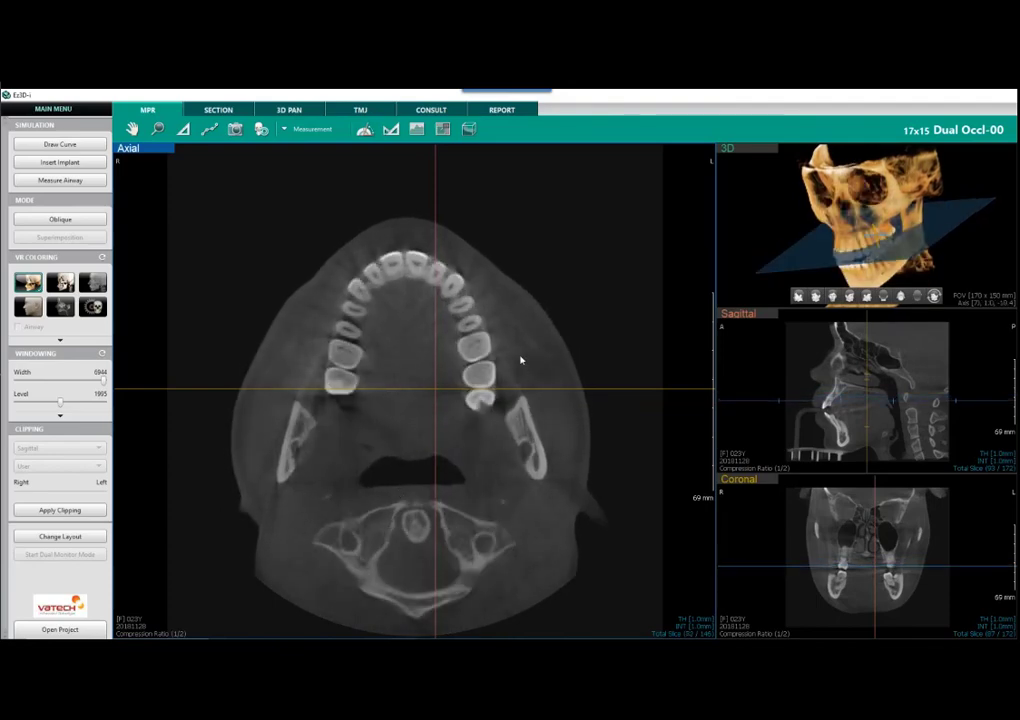
Step: Examine the axial slices from the lower teeth down through the mandible to the chin and back up to the mandibular body
{"action": "scroll", "coordinate": [551, 330], "scroll_direction": "down", "scroll_amount": 5}
{"action": "scroll", "coordinate": [559, 329], "scroll_direction": "down", "scroll_amount": 12}
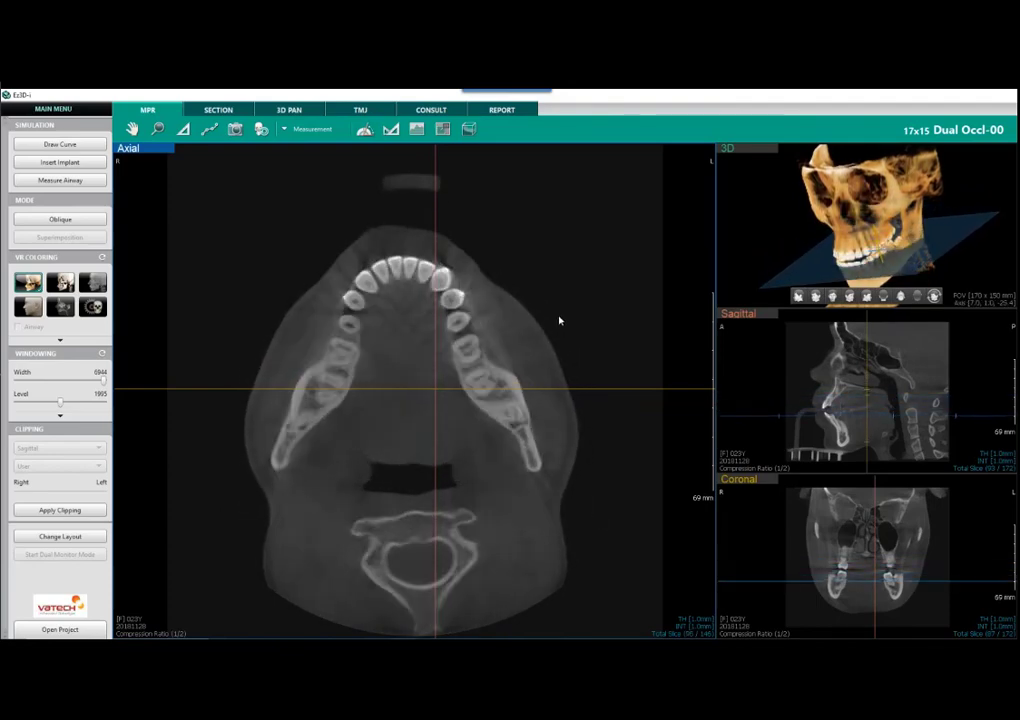
{"action": "scroll", "coordinate": [556, 317], "scroll_direction": "down", "scroll_amount": 20}
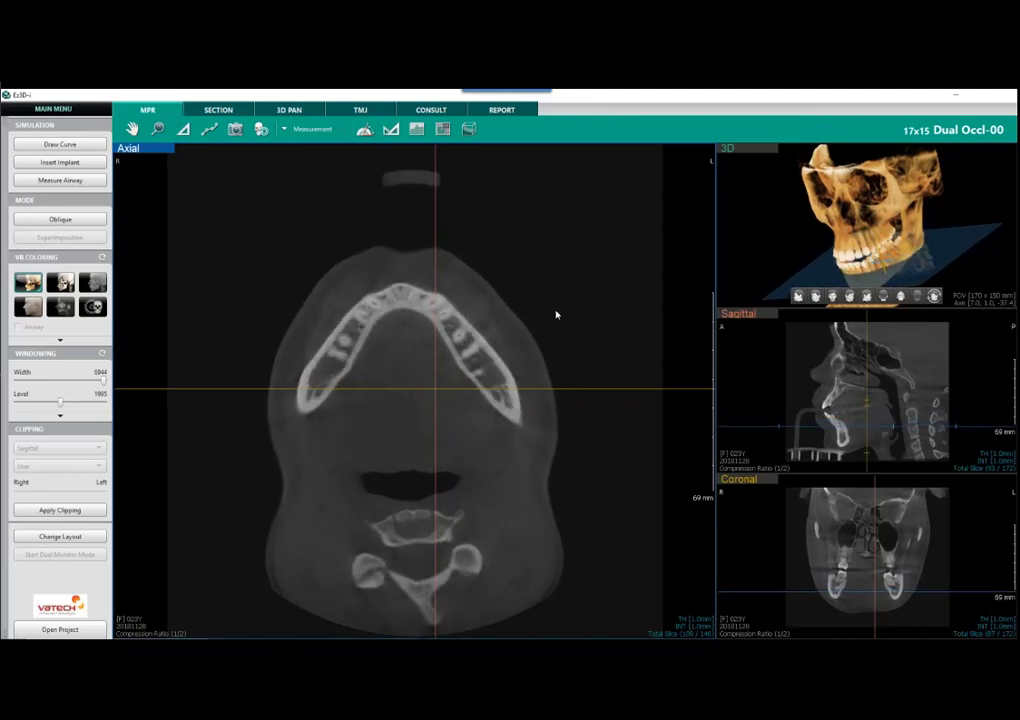
{"action": "scroll", "coordinate": [526, 326], "scroll_direction": "down", "scroll_amount": 3}
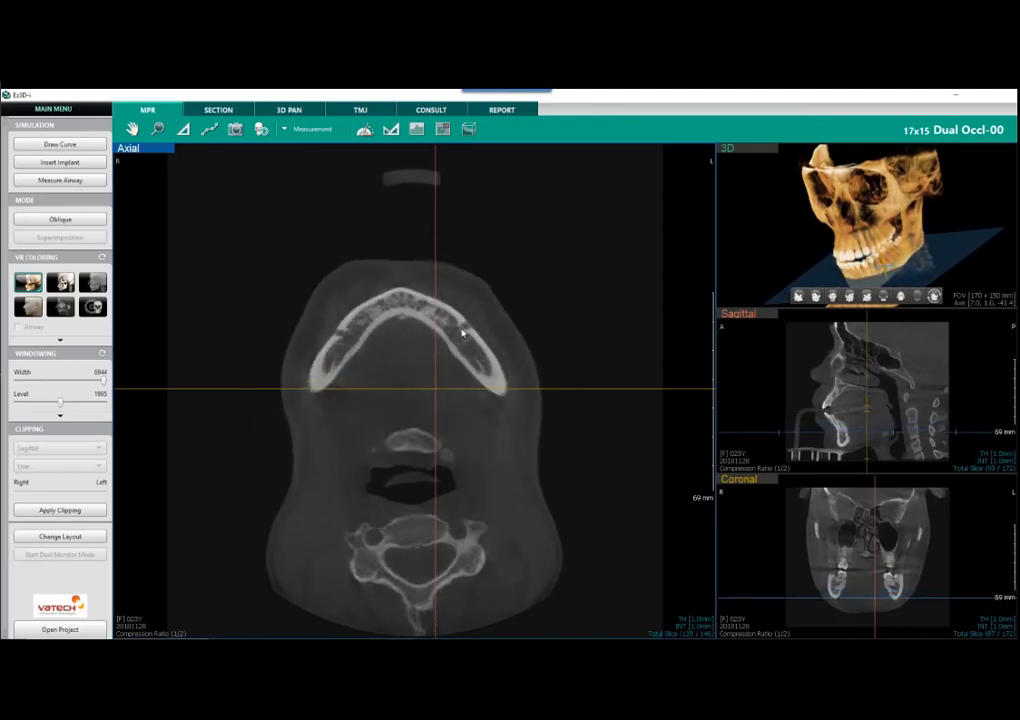
{"action": "scroll", "coordinate": [521, 305], "scroll_direction": "down", "scroll_amount": 10}
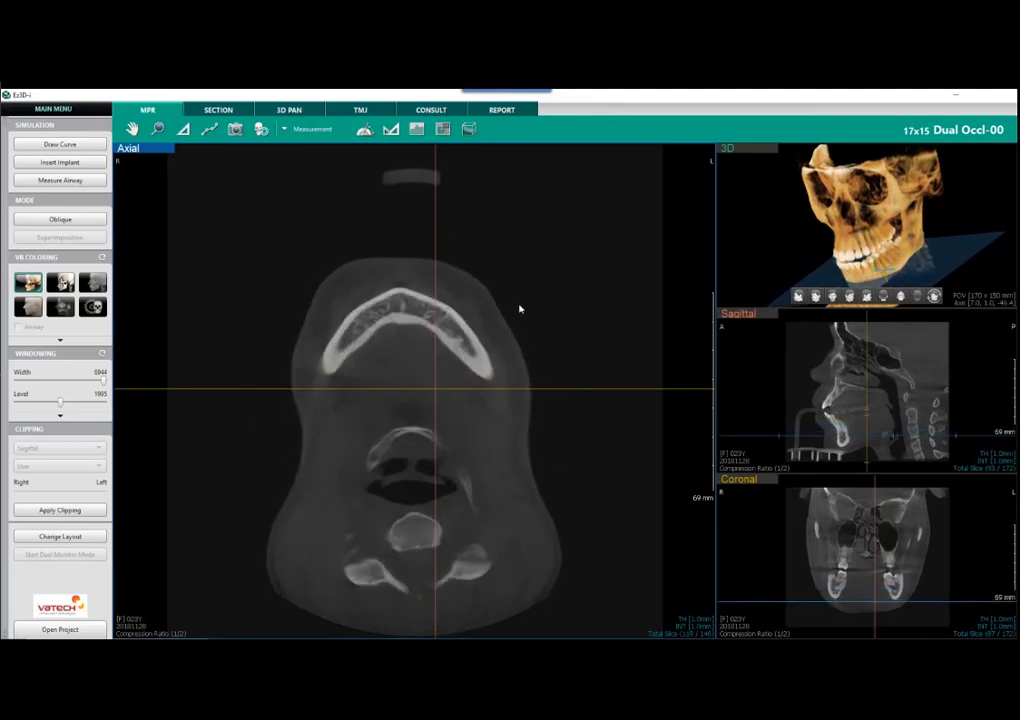
{"action": "scroll", "coordinate": [554, 288], "scroll_direction": "up", "scroll_amount": 5}
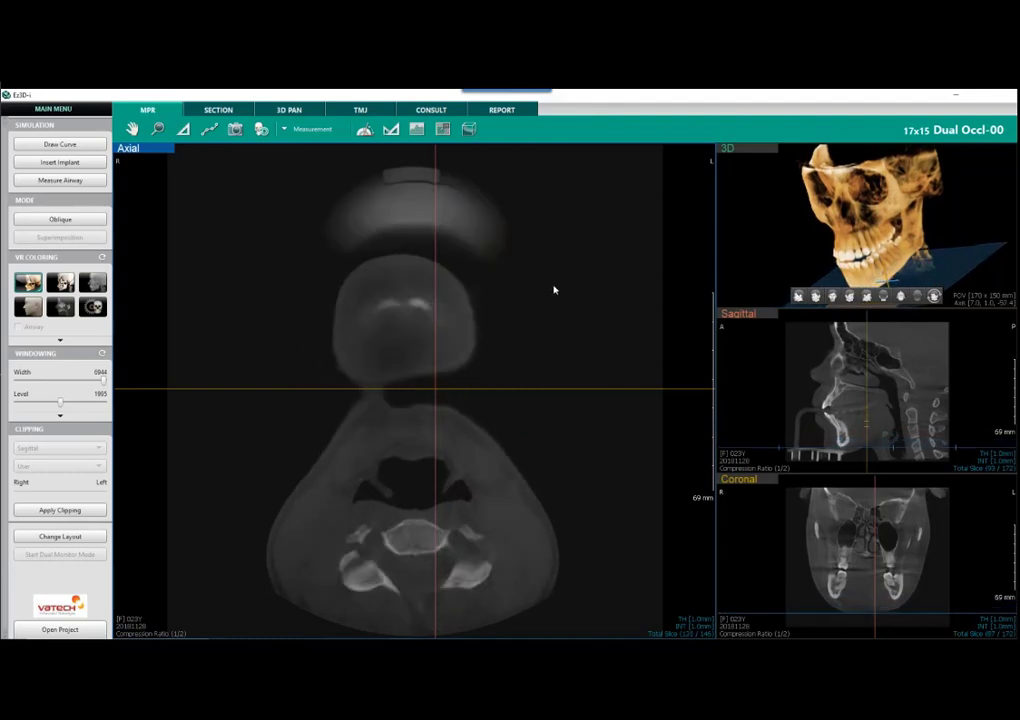
{"action": "scroll", "coordinate": [555, 289], "scroll_direction": "down", "scroll_amount": 4}
{"action": "scroll", "coordinate": [556, 291], "scroll_direction": "up", "scroll_amount": 5}
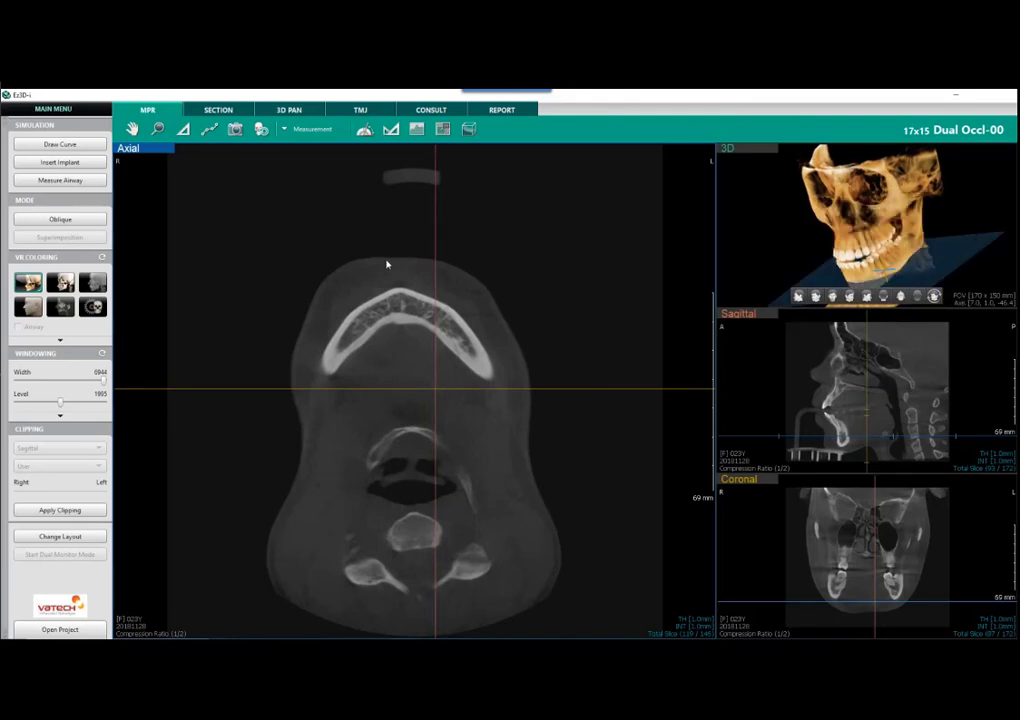
Step: Return the axial plane to the forehead and examine the slices from the frontal sinuses down to the mandibular condyles
{"action": "scroll", "coordinate": [374, 269], "scroll_direction": "up", "scroll_amount": 4}
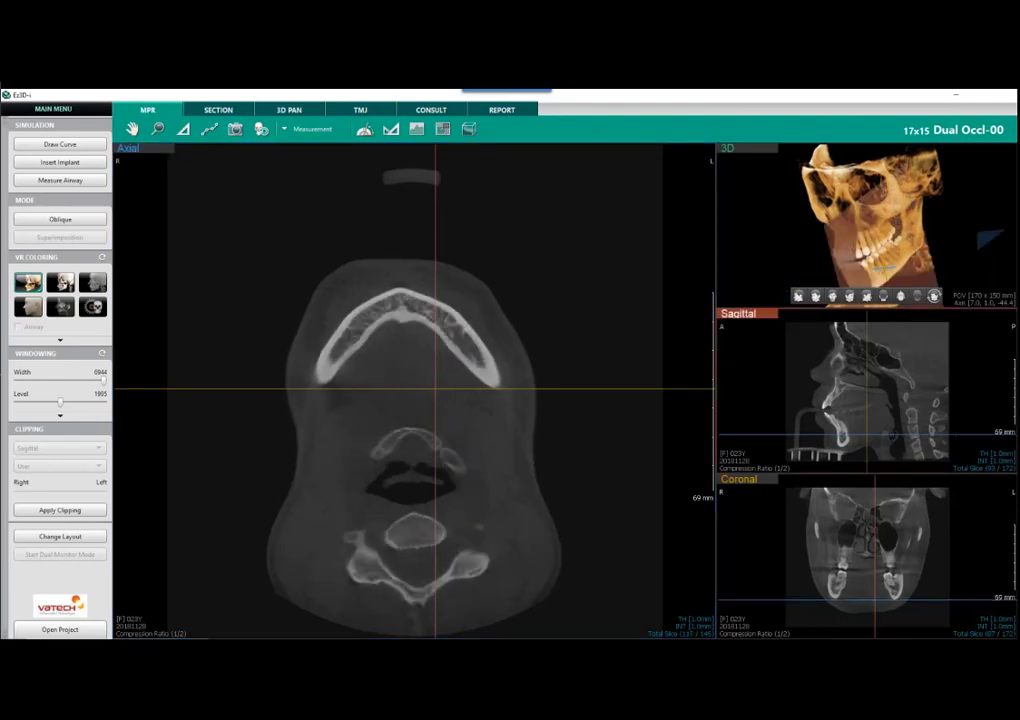
{"action": "left_click_drag", "start_coordinate": [841, 433], "coordinate": [814, 324]}
{"action": "scroll", "coordinate": [512, 288], "scroll_direction": "down", "scroll_amount": 9}
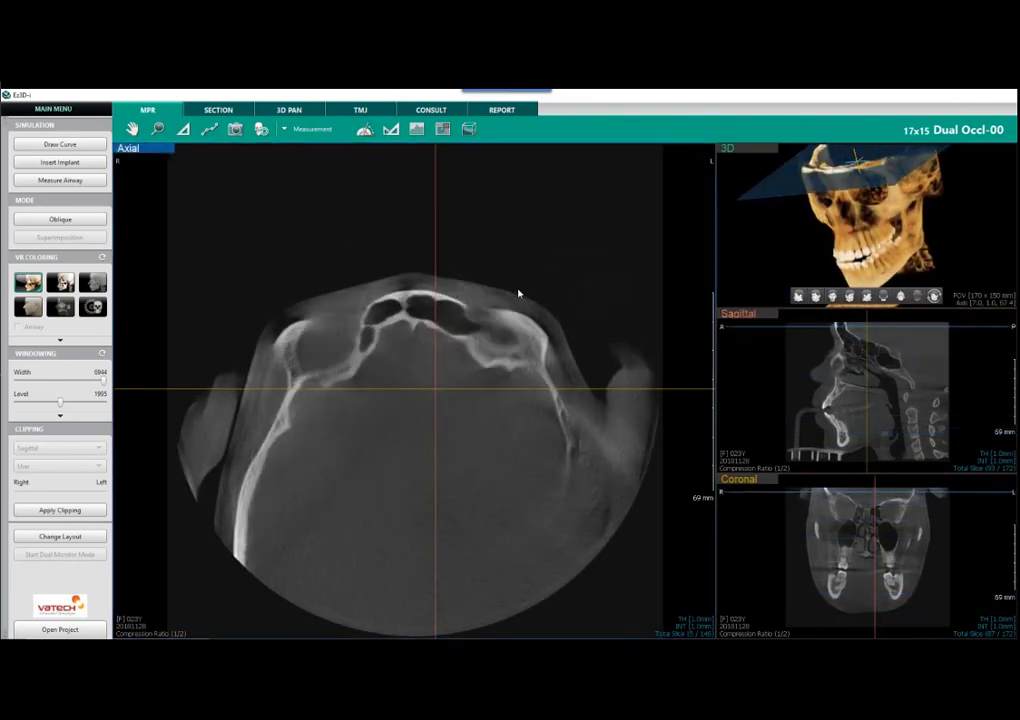
{"action": "scroll", "coordinate": [527, 295], "scroll_direction": "down", "scroll_amount": 14}
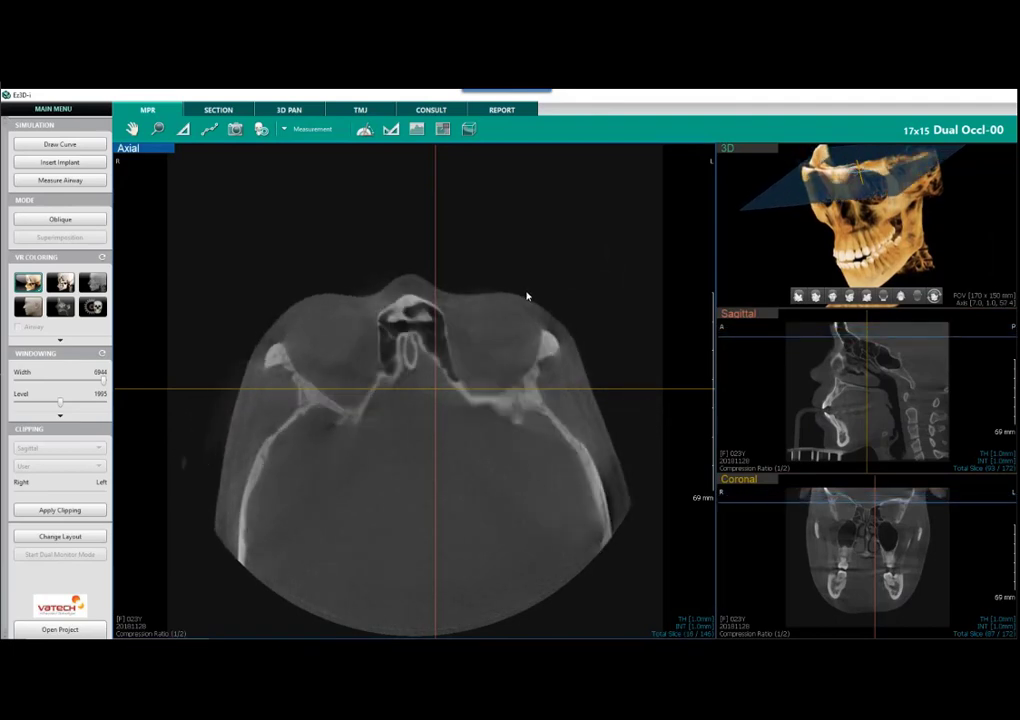
{"action": "scroll", "coordinate": [527, 295], "scroll_direction": "down", "scroll_amount": 4}
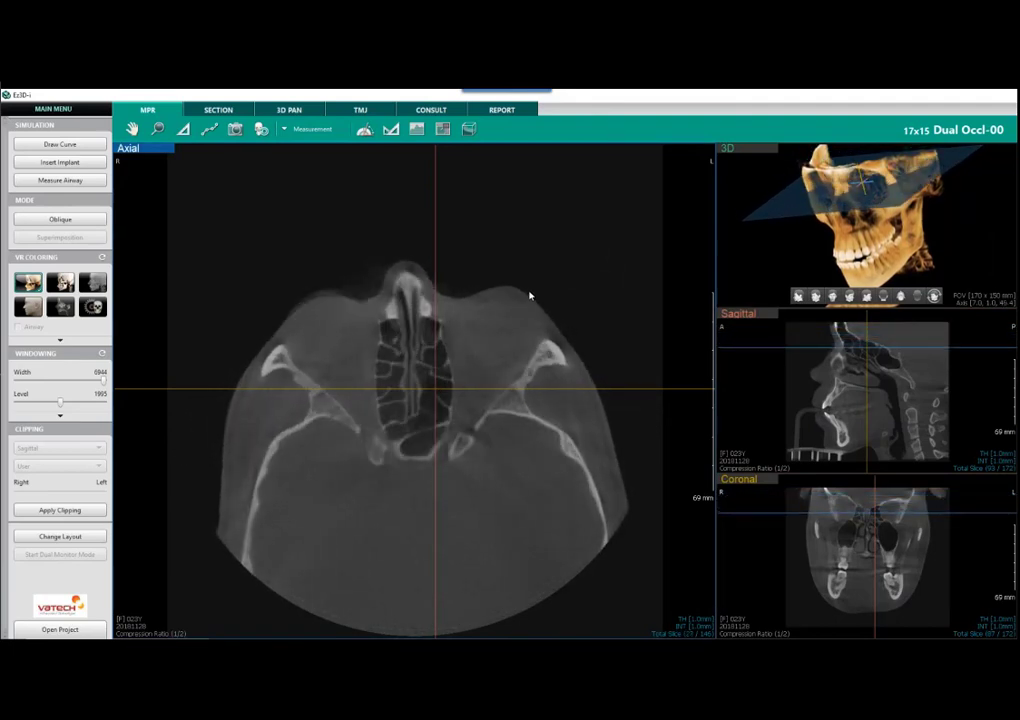
{"action": "left_click", "coordinate": [259, 130]}
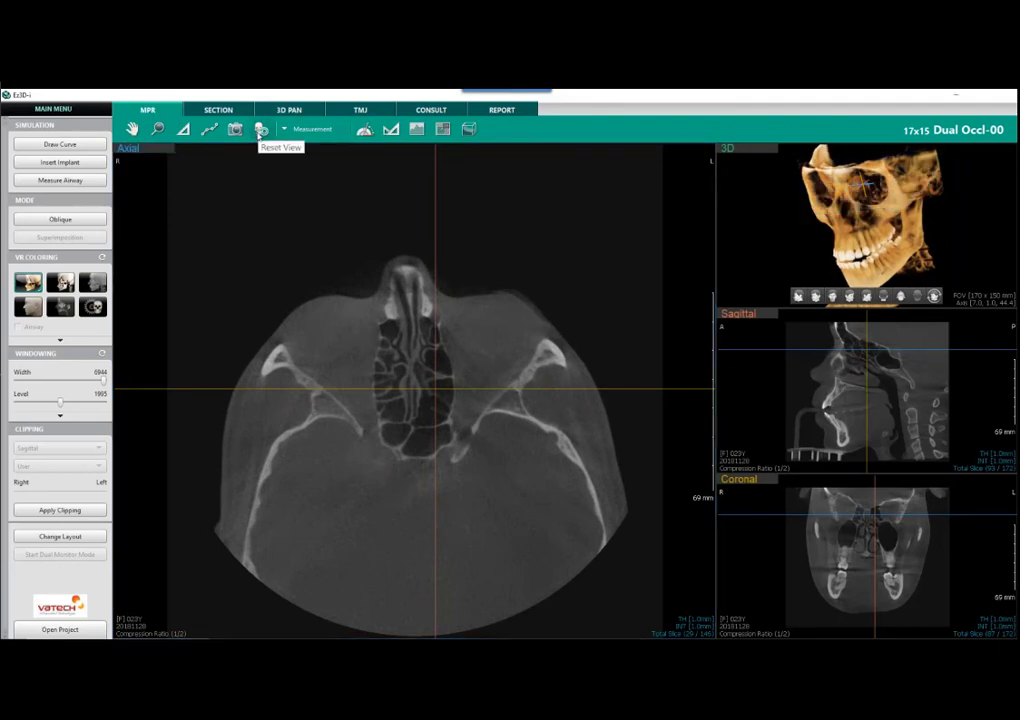
{"action": "scroll", "coordinate": [376, 285], "scroll_direction": "down", "scroll_amount": 3}
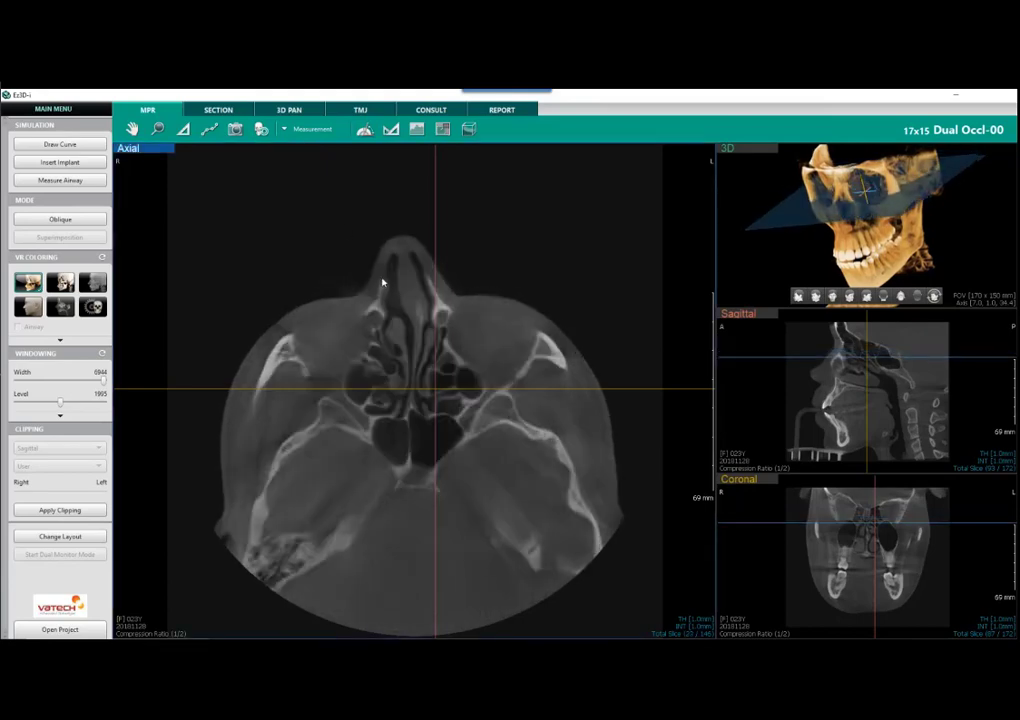
{"action": "scroll", "coordinate": [382, 283], "scroll_direction": "down", "scroll_amount": 3}
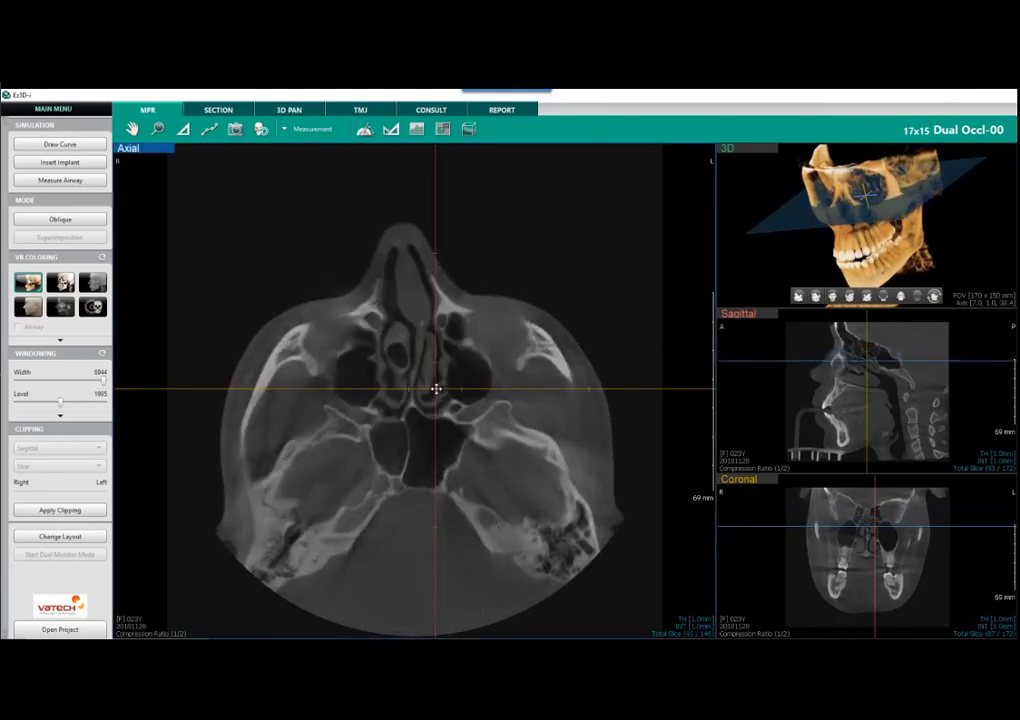
{"action": "scroll", "coordinate": [442, 389], "scroll_direction": "down", "scroll_amount": 5}
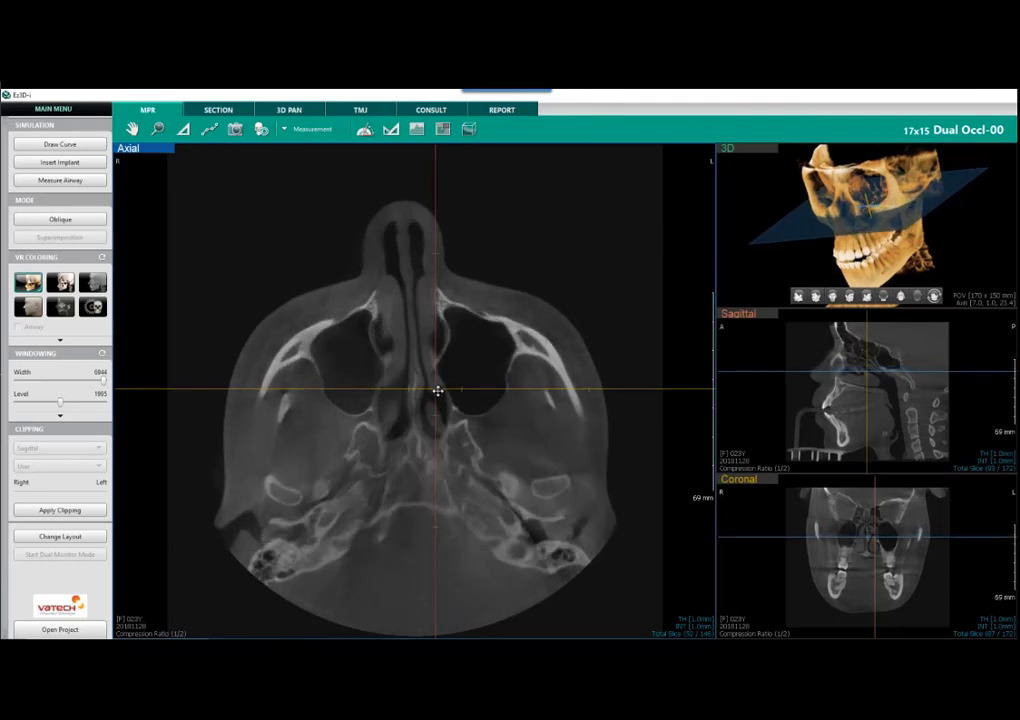
Step: Centre the crosshair on the left mandibular condyle in the axial slice and make the sagittal view the main view
{"action": "left_click_drag", "start_coordinate": [440, 391], "coordinate": [557, 481]}
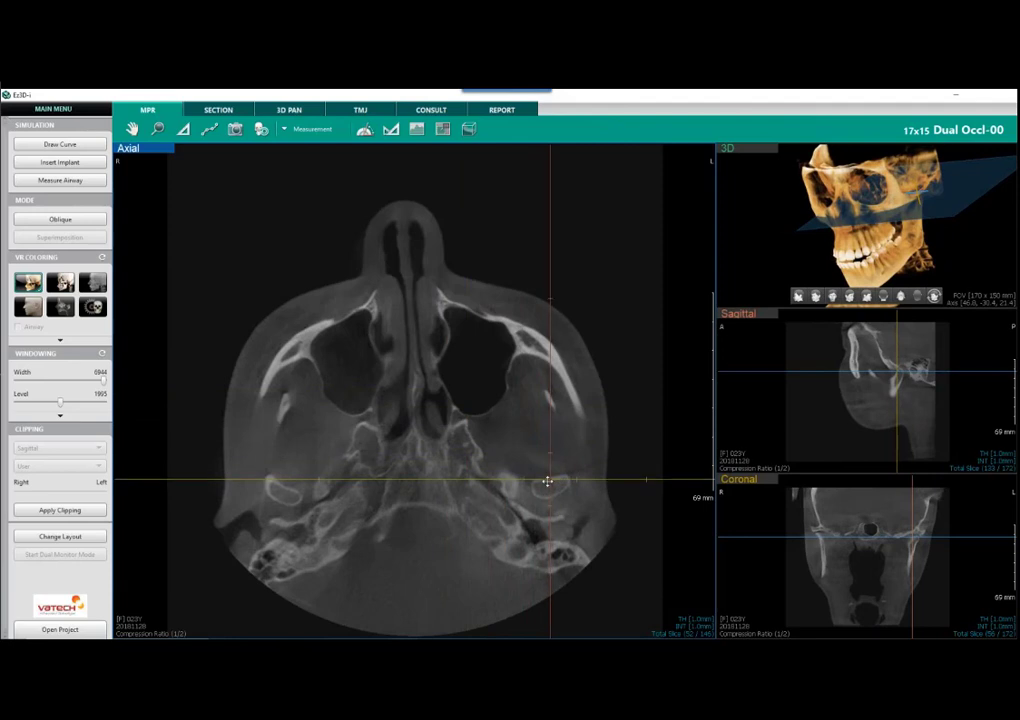
{"action": "right_click", "coordinate": [833, 414]}
{"action": "left_click", "coordinate": [866, 433]}
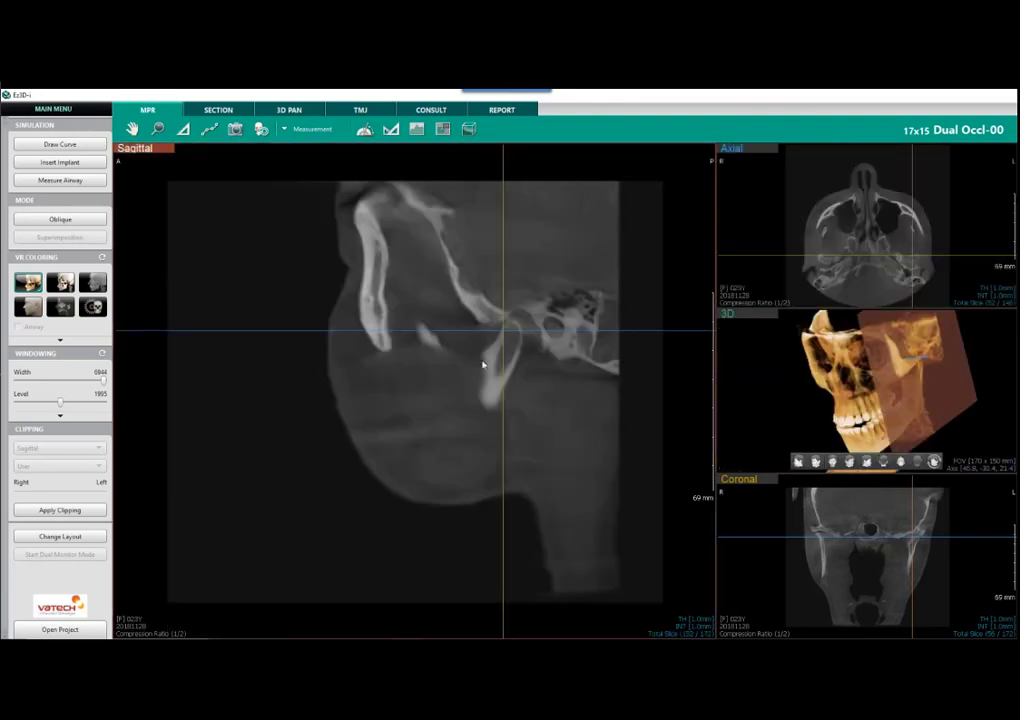
Step: Recentre the crosshair on the left condyle and rotate the slice planes to align with its long axis
{"action": "left_click_drag", "start_coordinate": [503, 328], "coordinate": [510, 336]}
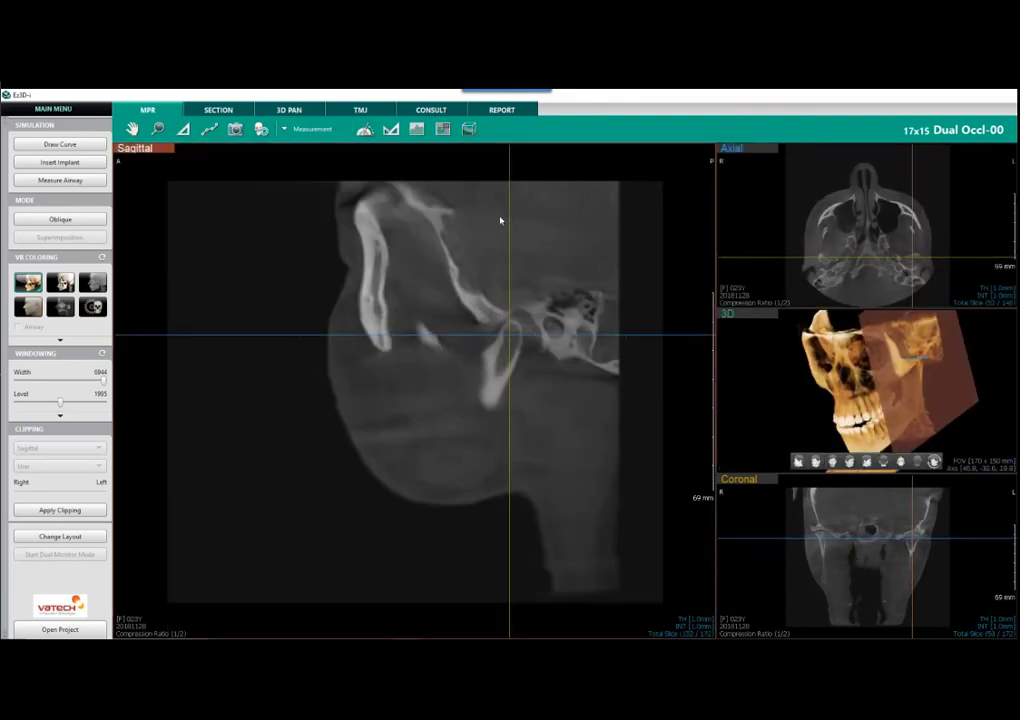
{"action": "left_click_drag", "start_coordinate": [507, 205], "coordinate": [550, 205]}
{"action": "left_click_drag", "start_coordinate": [912, 167], "coordinate": [880, 169]}
{"action": "left_click_drag", "start_coordinate": [506, 333], "coordinate": [511, 331]}
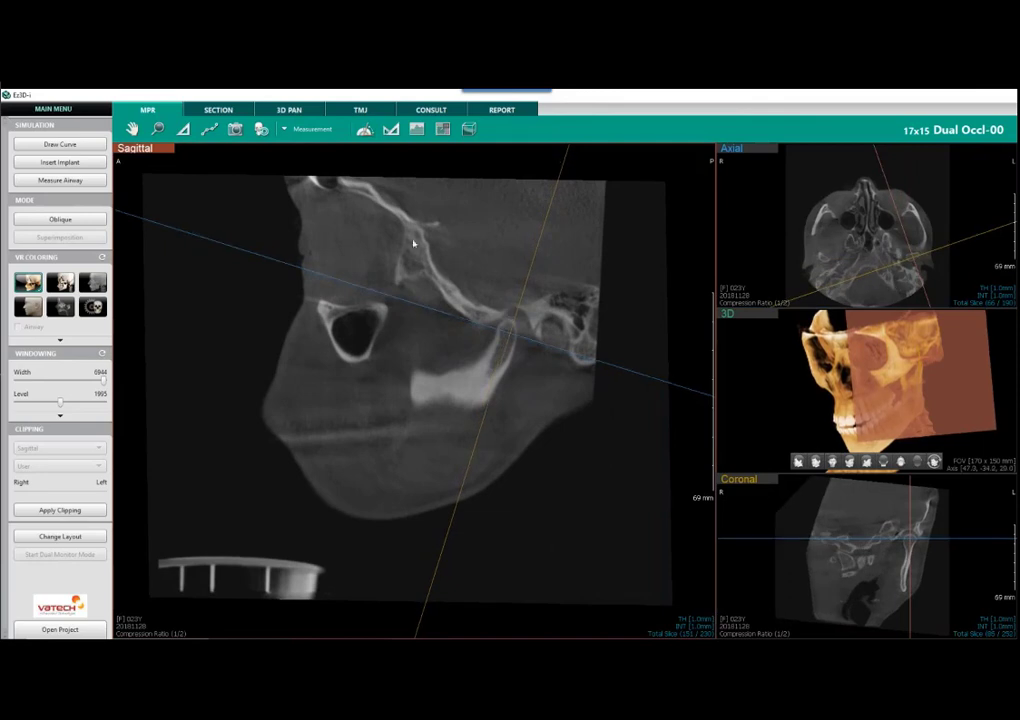
Step: Reset all views to their default orientation and make the 3D rendering the main view
{"action": "left_click", "coordinate": [261, 129]}
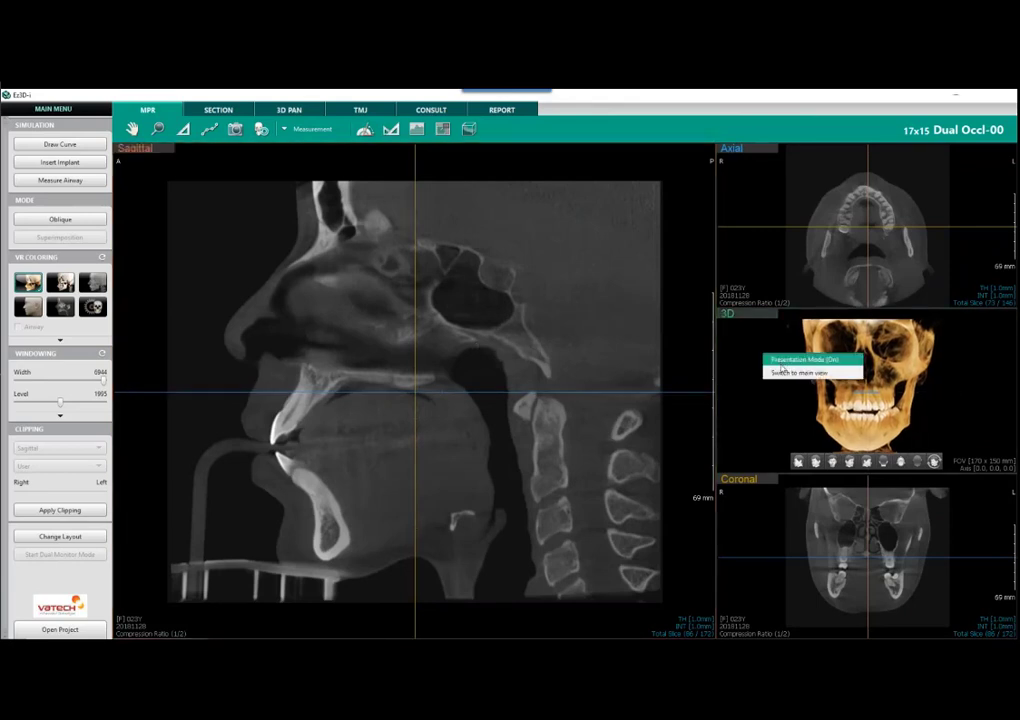
{"action": "left_click", "coordinate": [784, 373]}
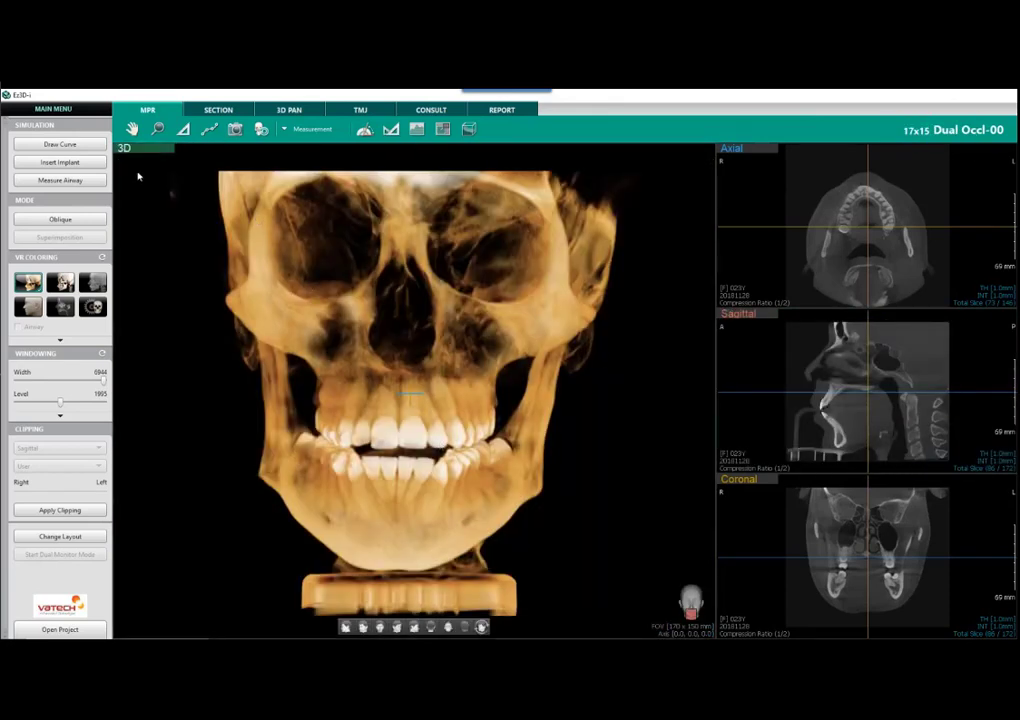
Step: Rotate the 3D skull slightly, inspect it from the side and oblique preset orientations, and return to the front preset
{"action": "left_click_drag", "start_coordinate": [442, 352], "coordinate": [503, 356]}
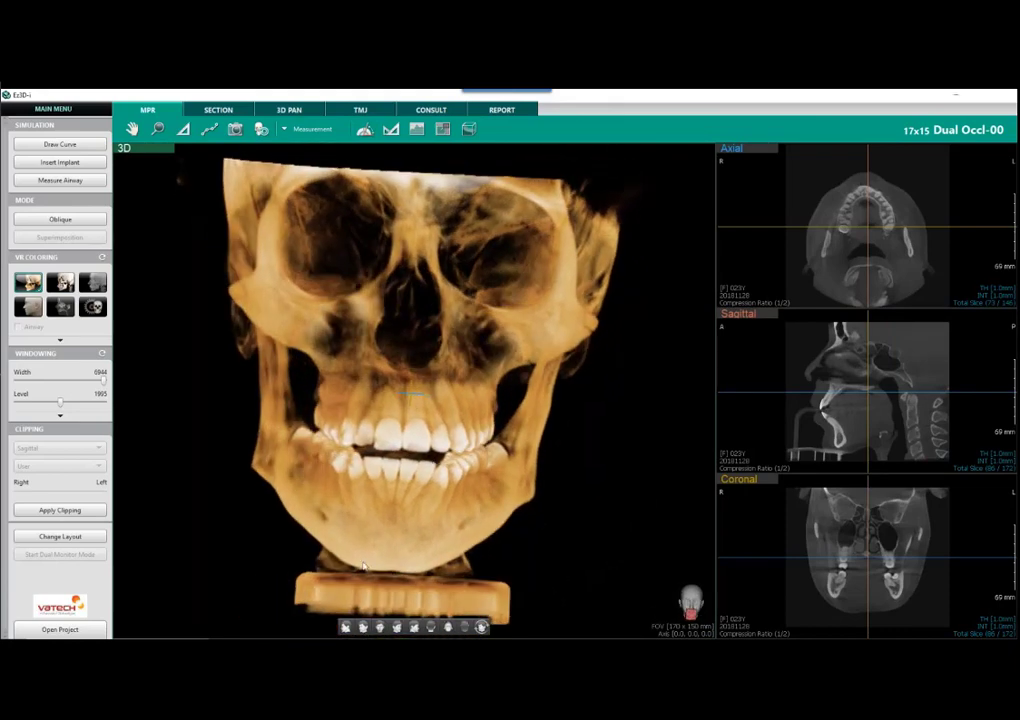
{"action": "left_click", "coordinate": [347, 628]}
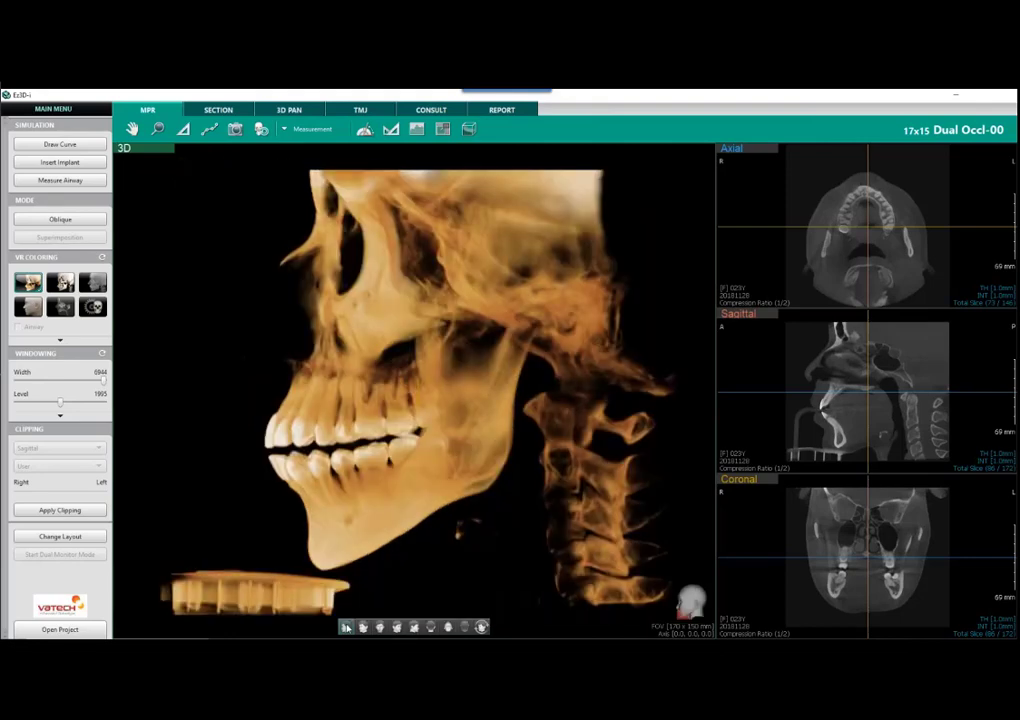
{"action": "left_click", "coordinate": [363, 628]}
{"action": "left_click", "coordinate": [380, 627]}
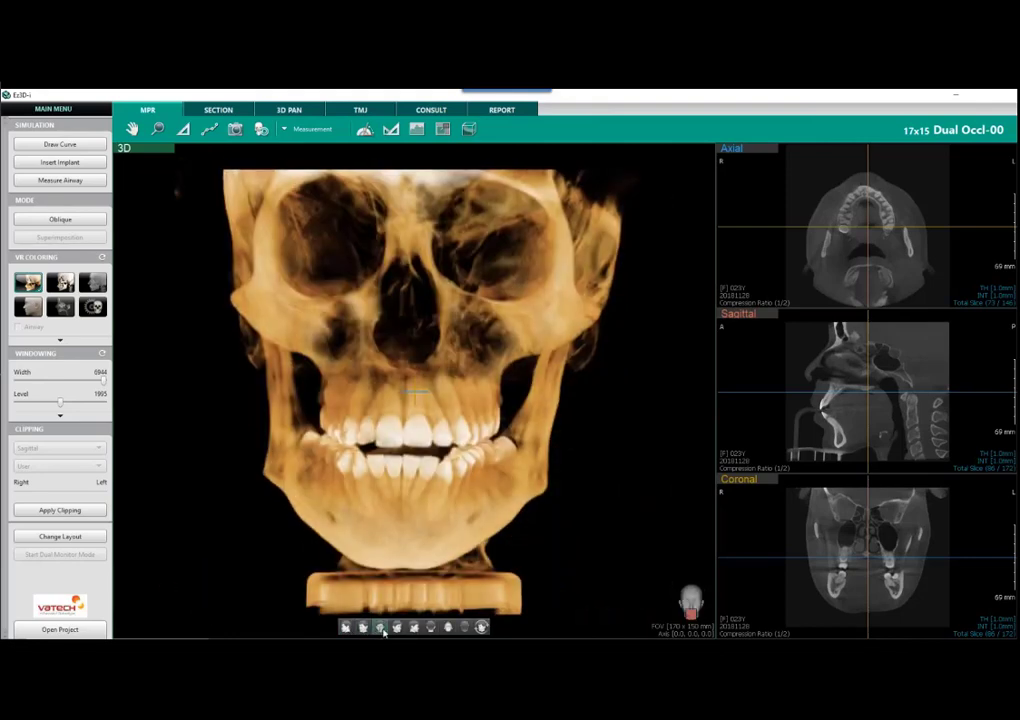
{"action": "left_click", "coordinate": [397, 627]}
{"action": "left_click", "coordinate": [383, 628]}
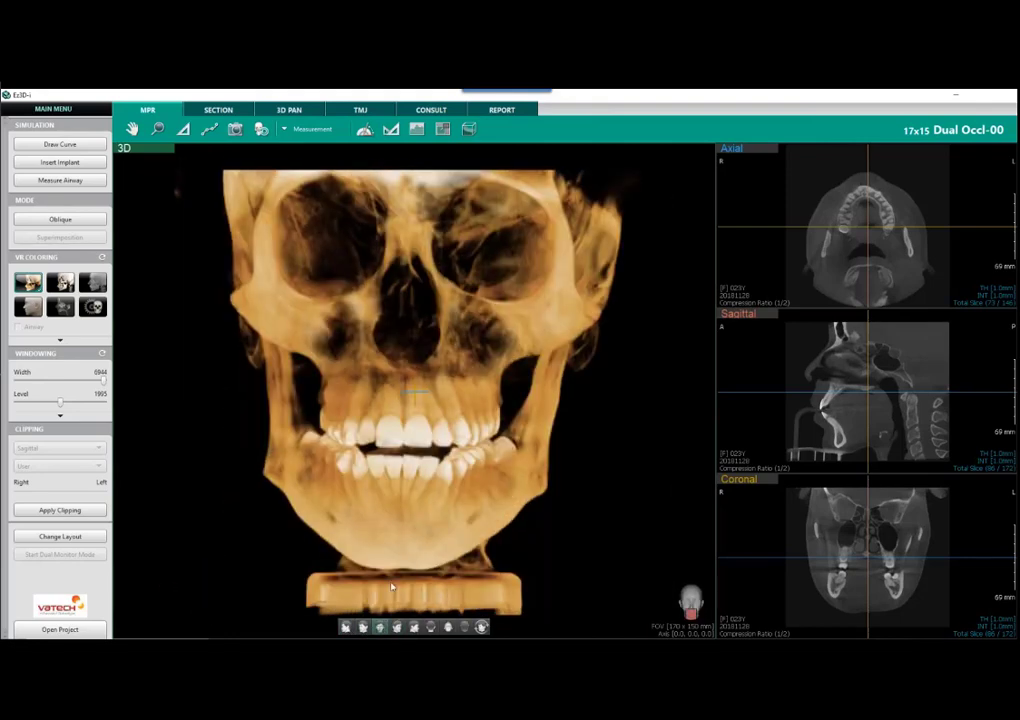
Step: Make the axial view the main view, and hide and show its crosshair lines once
{"action": "right_click", "coordinate": [776, 285]}
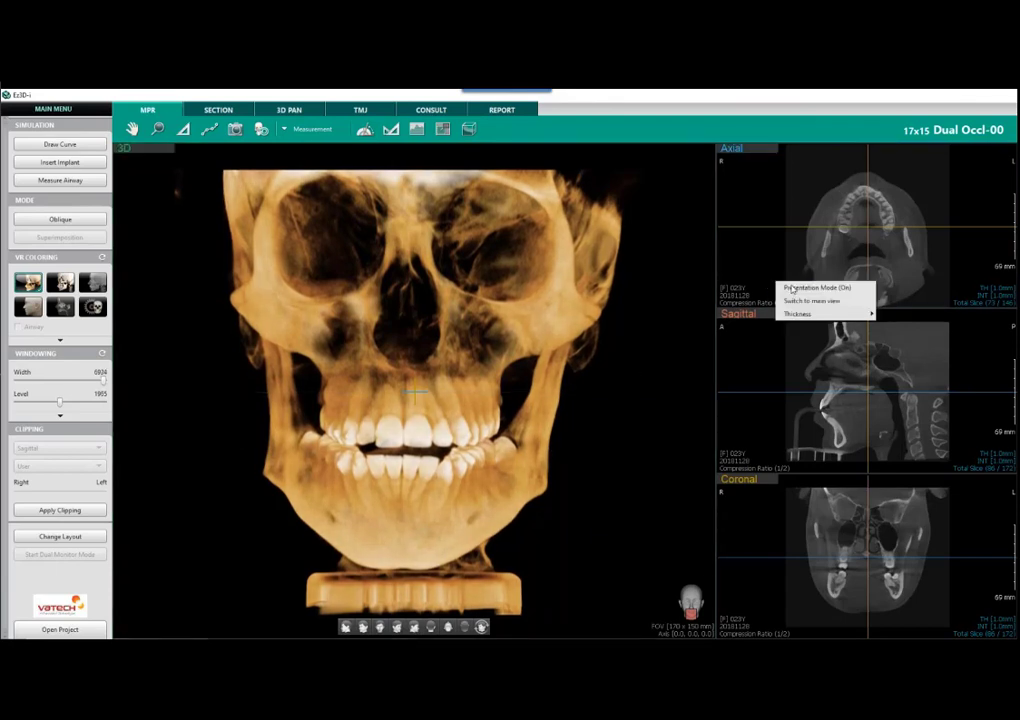
{"action": "left_click", "coordinate": [800, 298]}
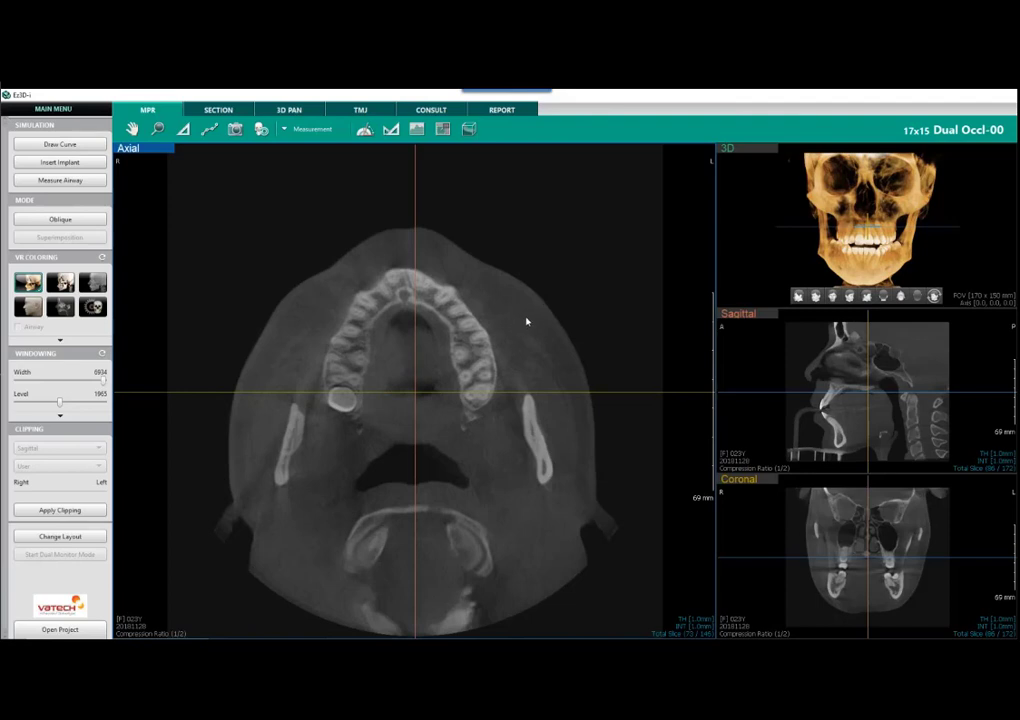
{"action": "key", "text": "space"}
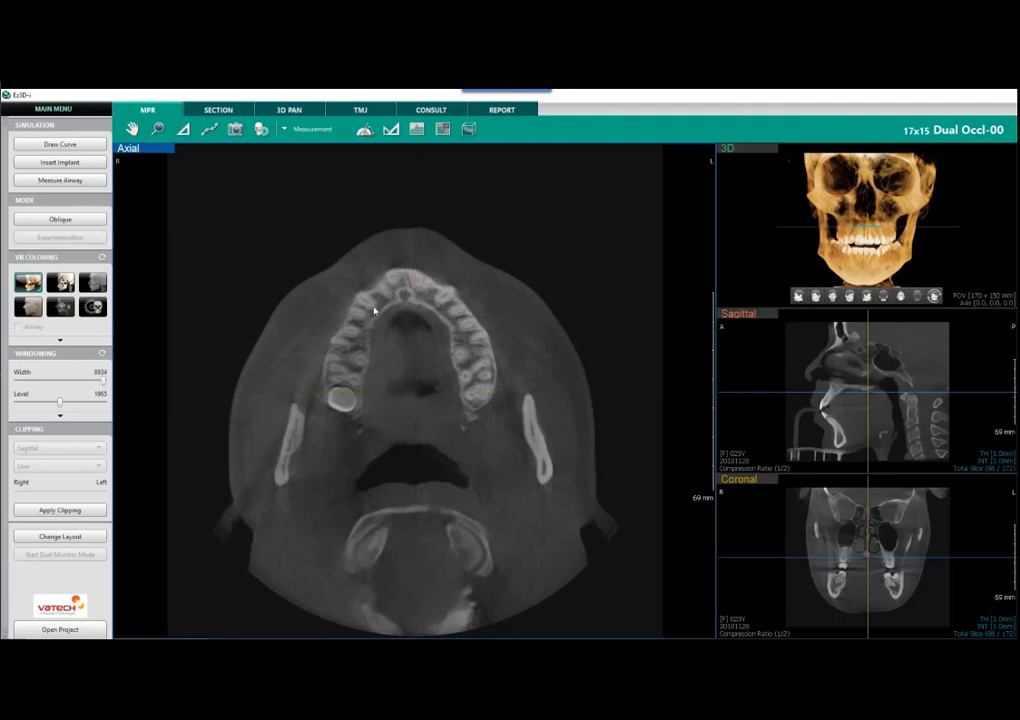
{"action": "key", "text": "space"}
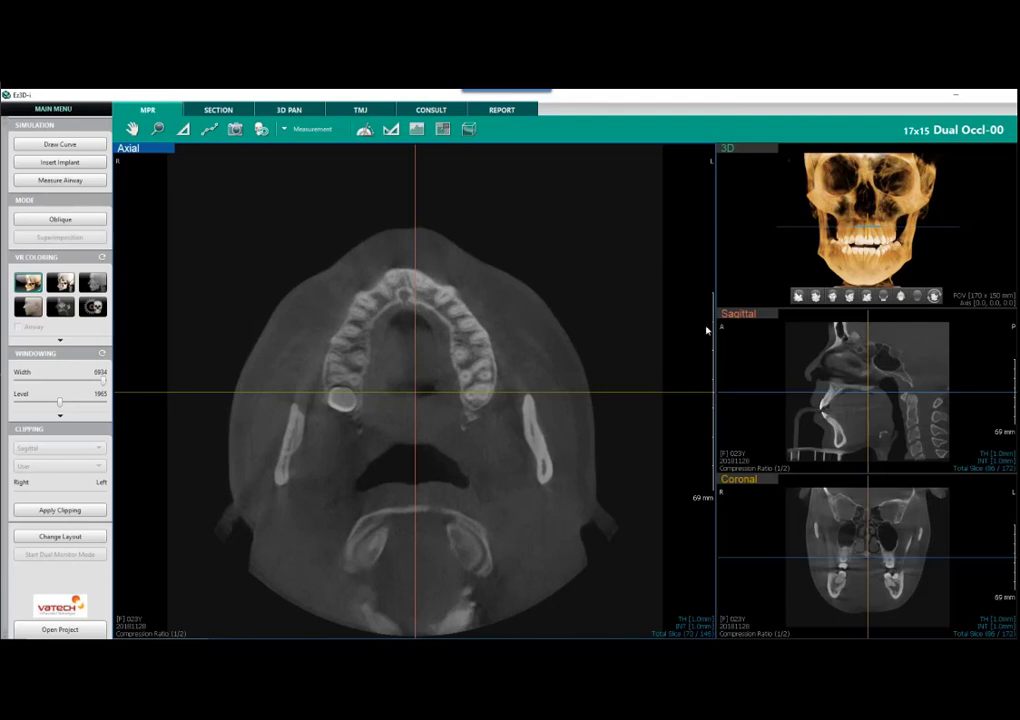
Step: Expand the sagittal view to fill the whole viewing area and restore the four-view layout
{"action": "double_click", "coordinate": [759, 347]}
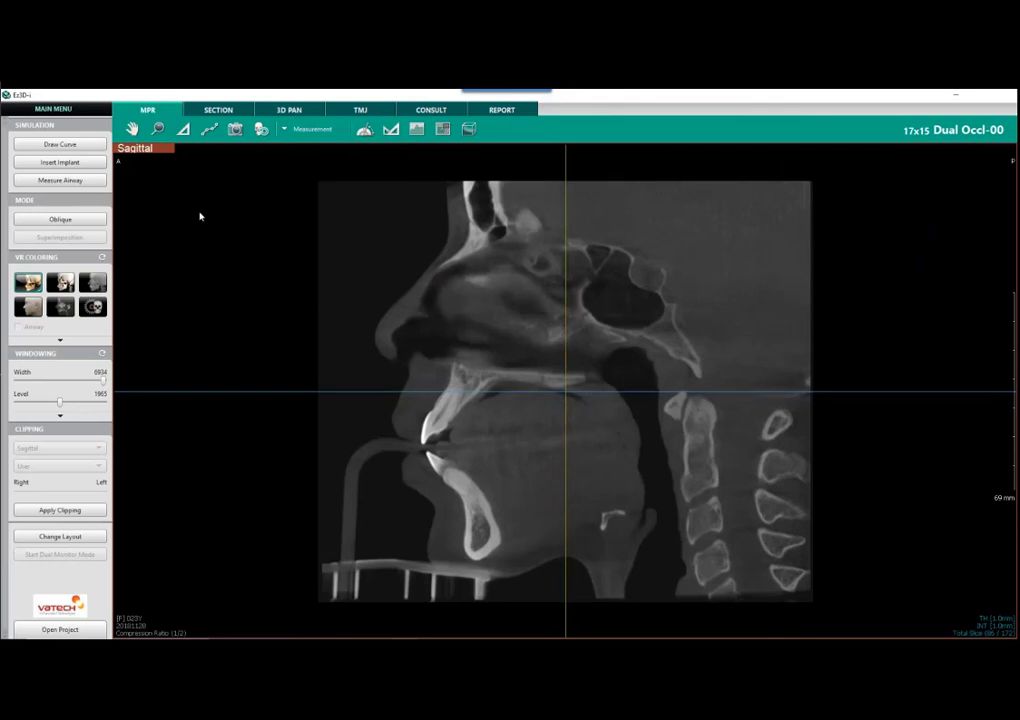
{"action": "double_click", "coordinate": [164, 150]}
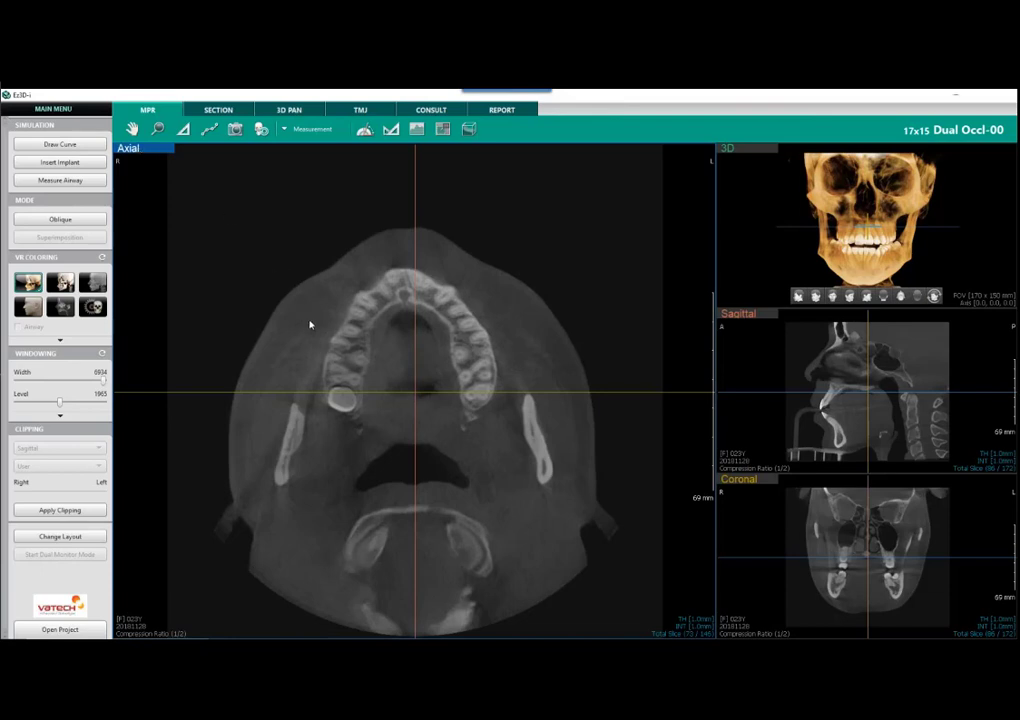
Step: Magnify the slice views around the upper dental arch with the Zoom tool, zoom back out and reset the views
{"action": "left_click", "coordinate": [158, 129]}
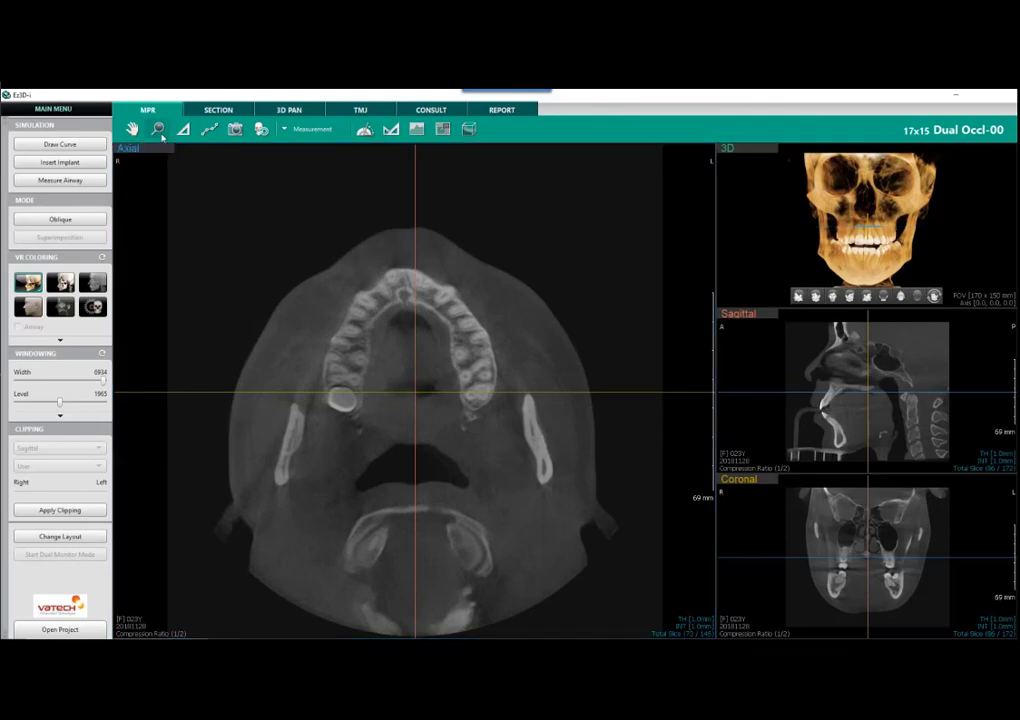
{"action": "left_click", "coordinate": [265, 279]}
{"action": "scroll", "coordinate": [266, 280], "scroll_direction": "up", "scroll_amount": 6}
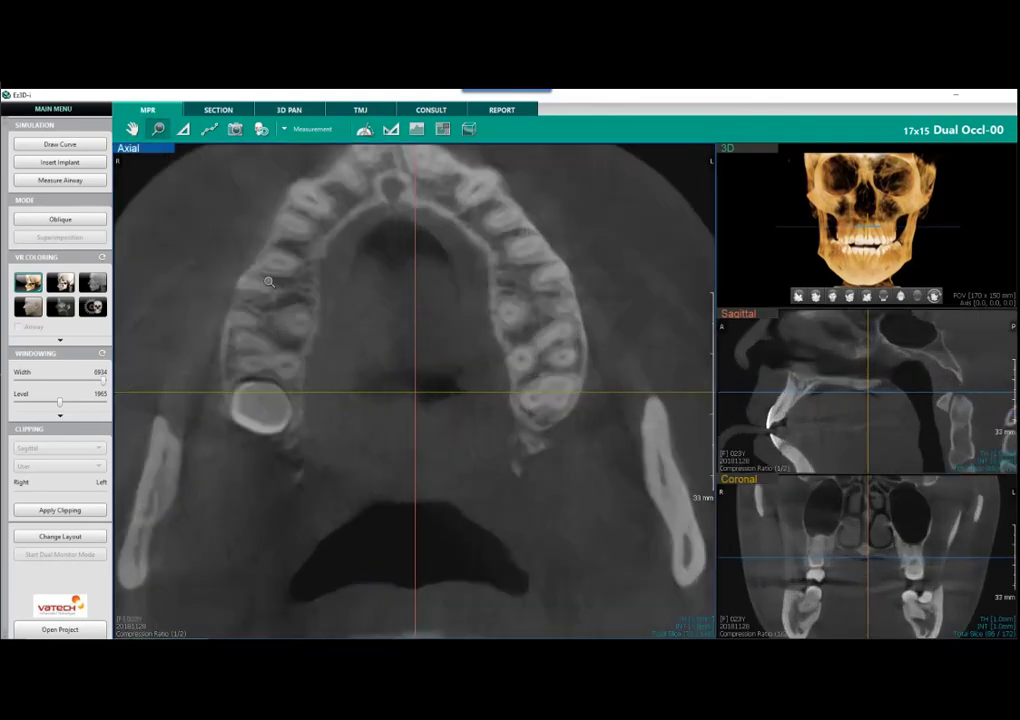
{"action": "scroll", "coordinate": [256, 280], "scroll_direction": "down", "scroll_amount": 8}
{"action": "scroll", "coordinate": [259, 280], "scroll_direction": "up", "scroll_amount": 3}
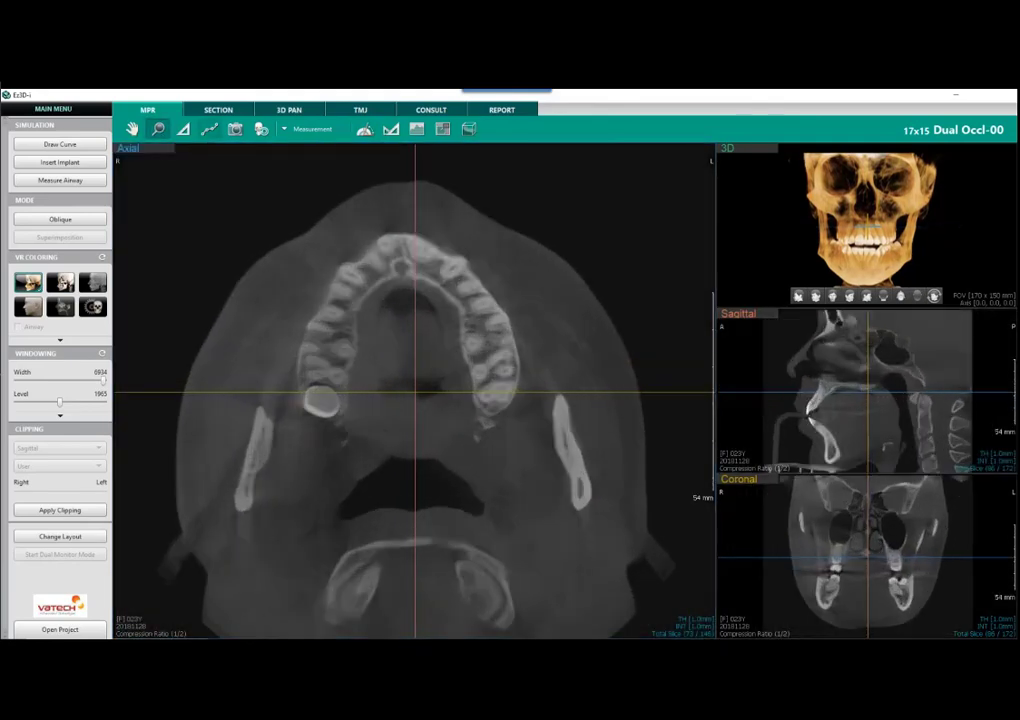
{"action": "left_click", "coordinate": [262, 130]}
Step: Shift the axial image slightly with the Pan tool and reset the views to their default position
{"action": "left_click", "coordinate": [131, 129]}
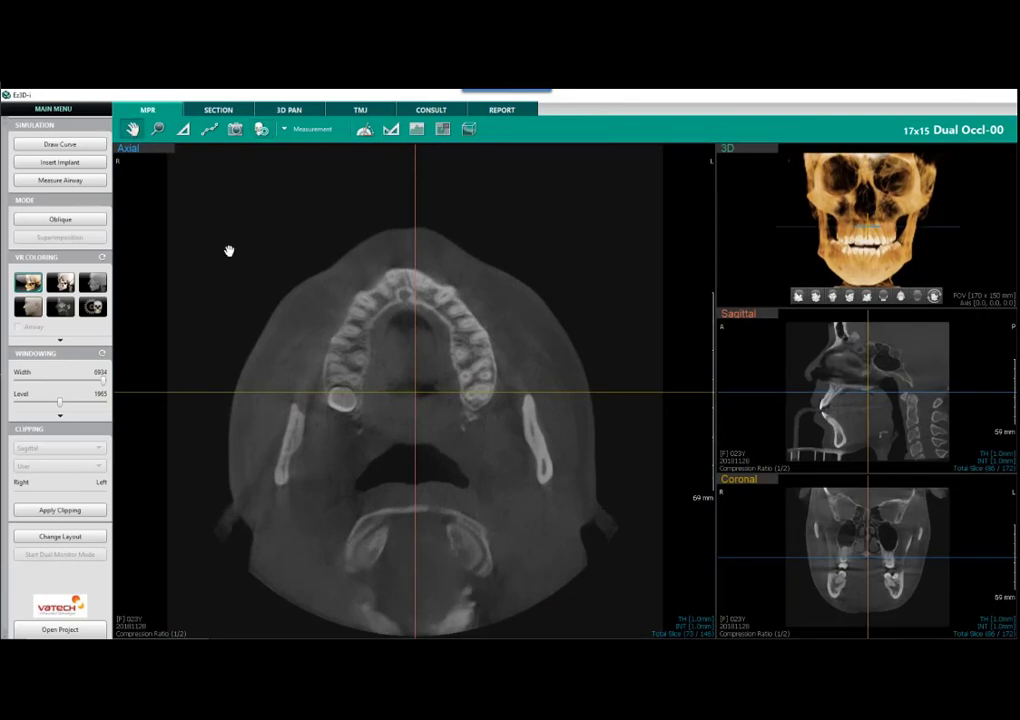
{"action": "left_click_drag", "start_coordinate": [228, 250], "coordinate": [250, 238]}
{"action": "left_click", "coordinate": [261, 130]}
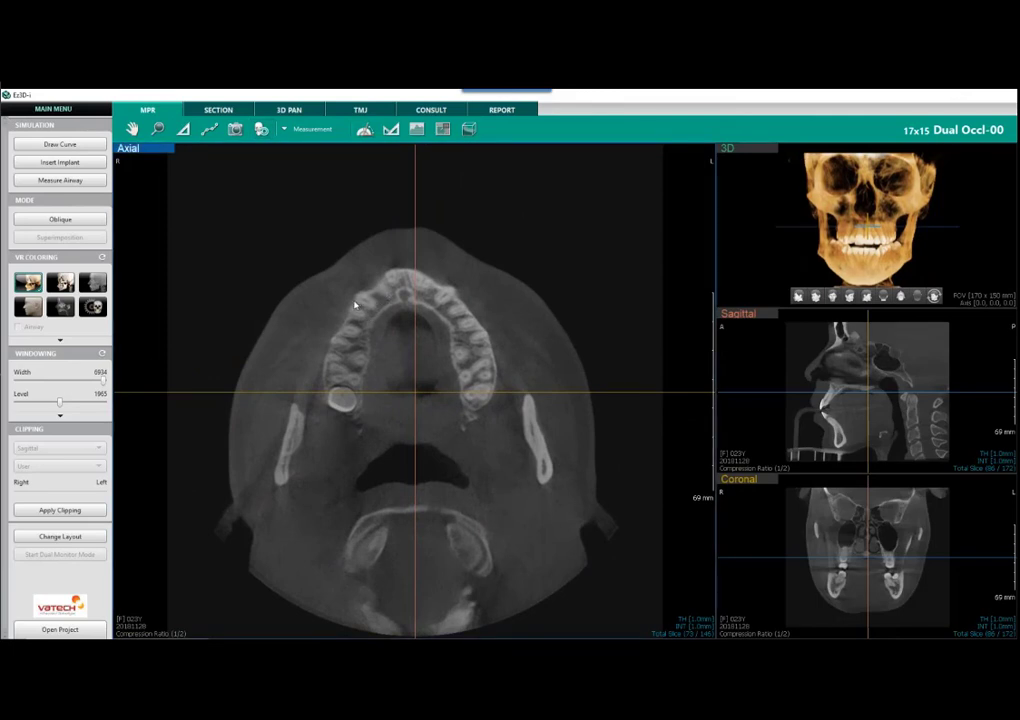
Step: Zoom in on the upper dental arch without the Zoom tool and zoom back out to the full axial slice
{"action": "scroll", "coordinate": [359, 306], "scroll_direction": "down", "scroll_amount": 2, "text": "ctrl"}
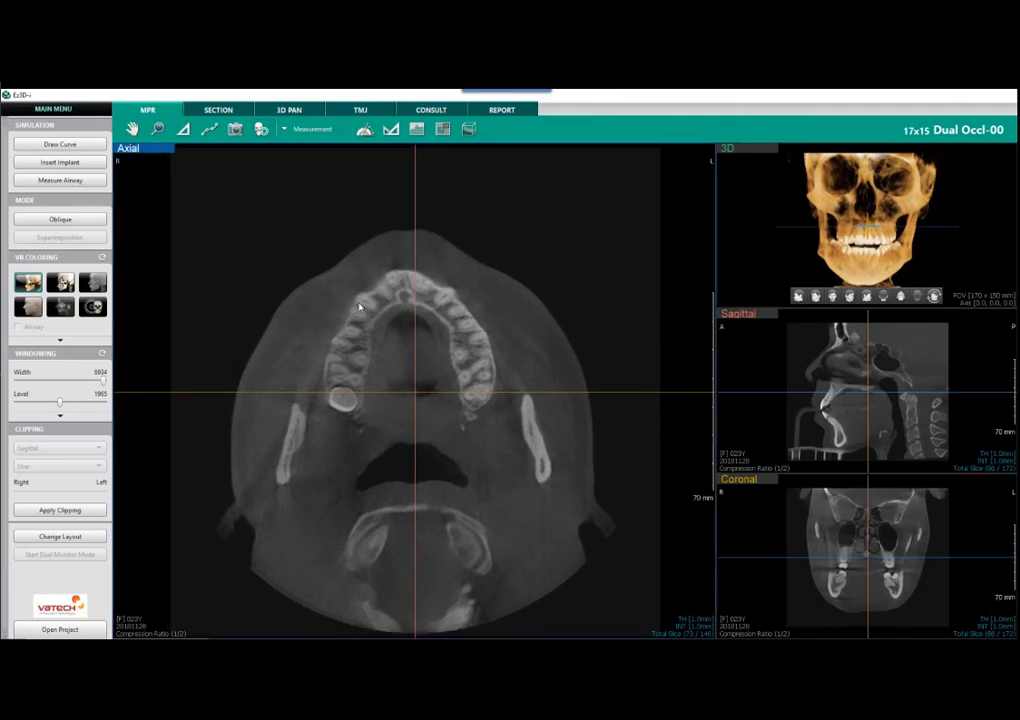
{"action": "scroll", "coordinate": [351, 306], "scroll_direction": "up", "scroll_amount": 4, "text": "ctrl"}
{"action": "scroll", "coordinate": [345, 310], "scroll_direction": "up", "scroll_amount": 5, "text": "ctrl"}
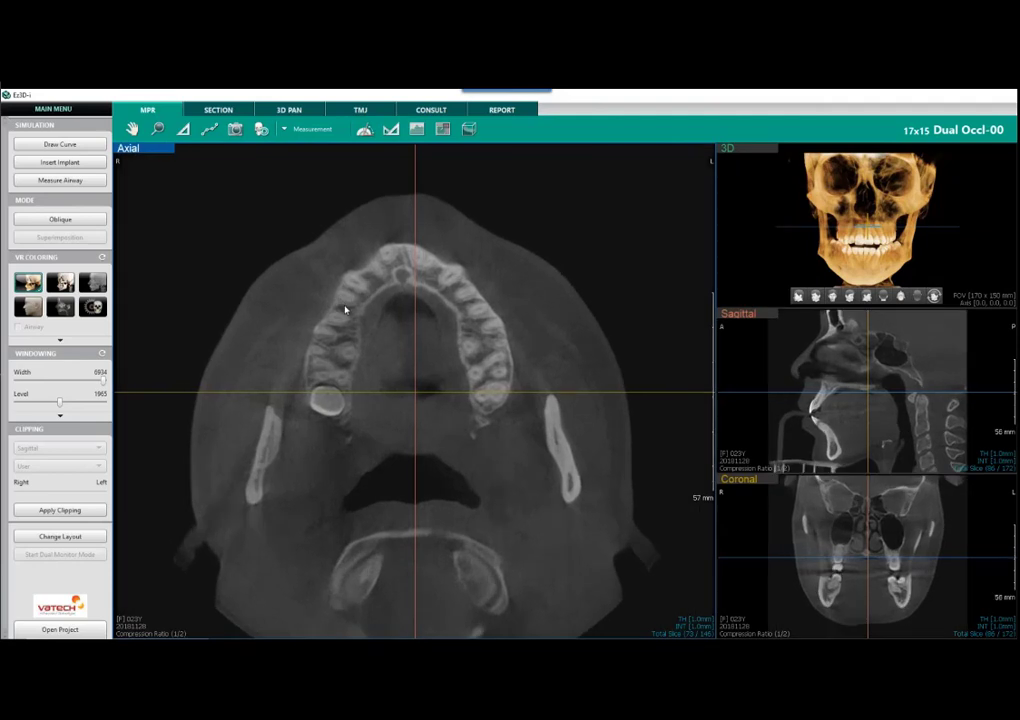
{"action": "scroll", "coordinate": [339, 312], "scroll_direction": "up", "scroll_amount": 3, "text": "ctrl"}
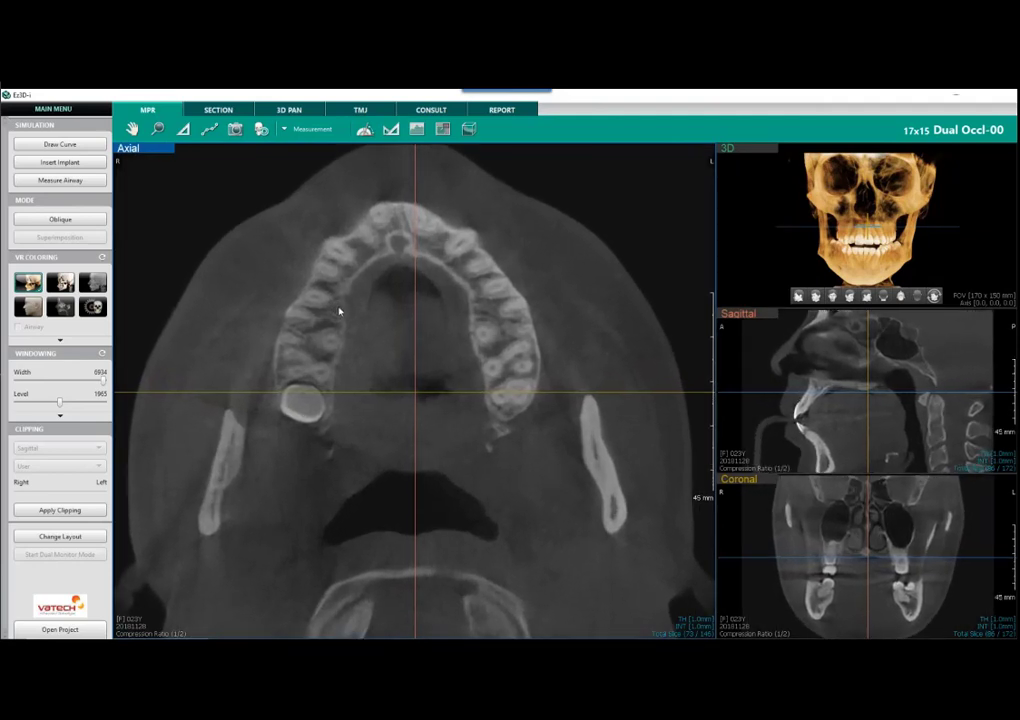
{"action": "scroll", "coordinate": [337, 312], "scroll_direction": "down", "scroll_amount": 3, "text": "ctrl"}
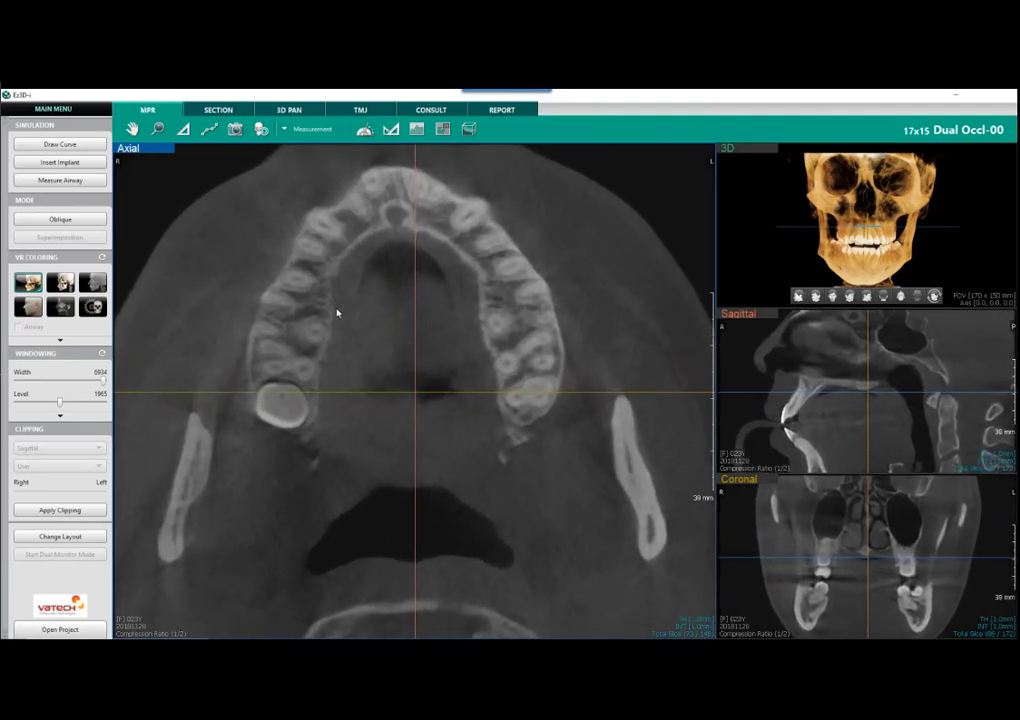
{"action": "scroll", "coordinate": [339, 312], "scroll_direction": "down", "scroll_amount": 5, "text": "ctrl"}
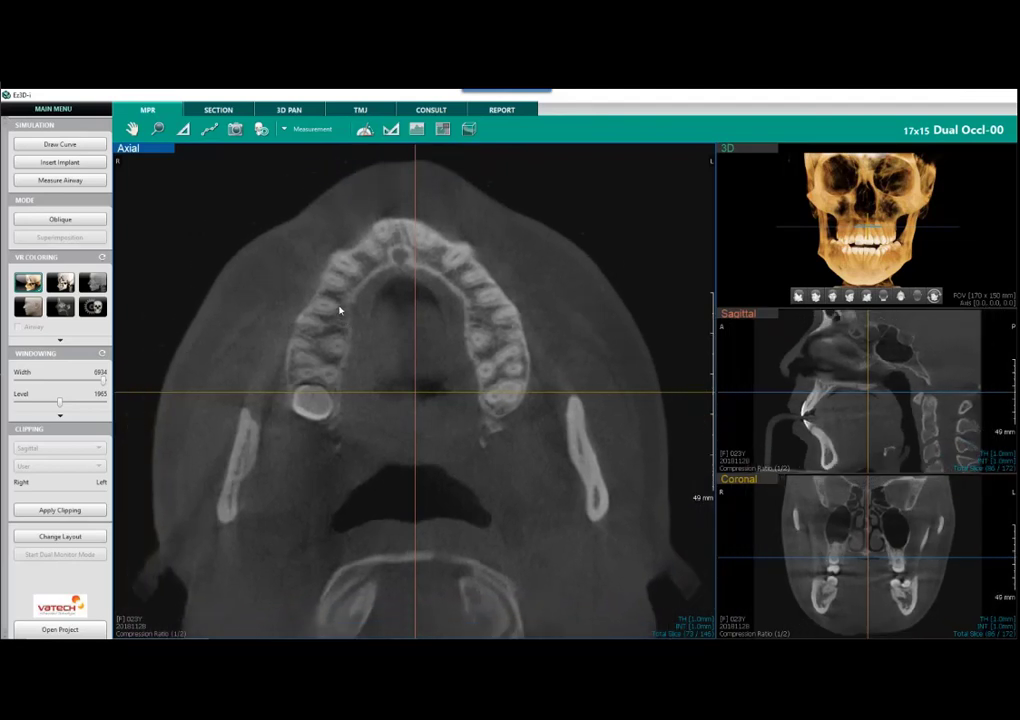
{"action": "scroll", "coordinate": [341, 300], "scroll_direction": "down", "scroll_amount": 2, "text": "ctrl"}
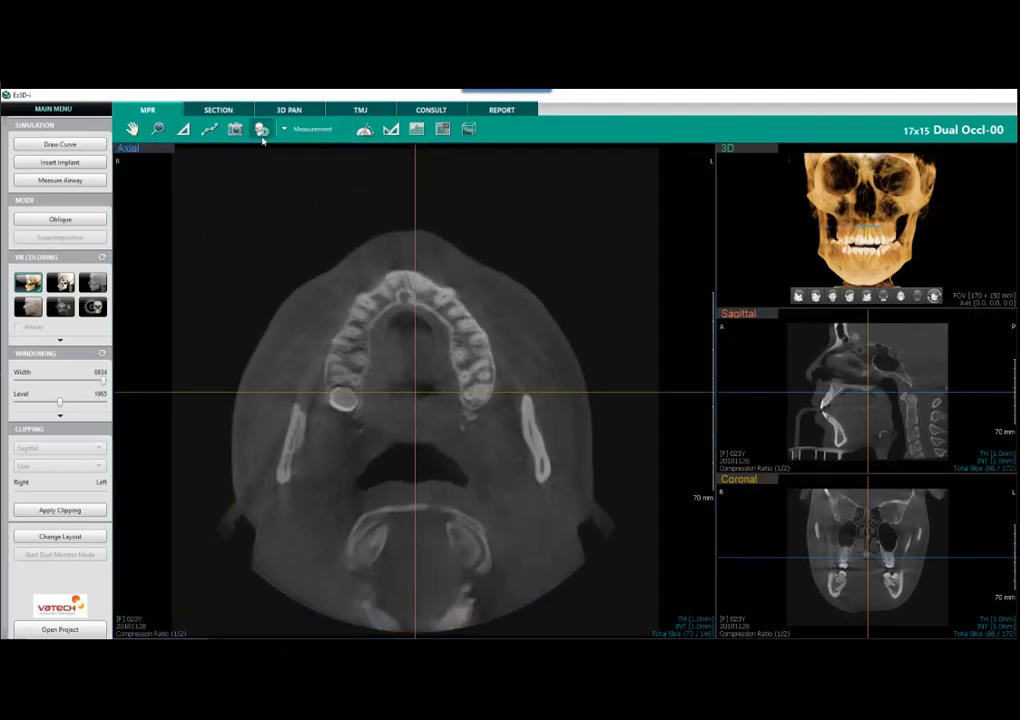
Step: Make the 3D skull rendering the main view in place of the axial slice
{"action": "scroll", "coordinate": [280, 348], "scroll_direction": "up", "scroll_amount": 2, "text": "ctrl"}
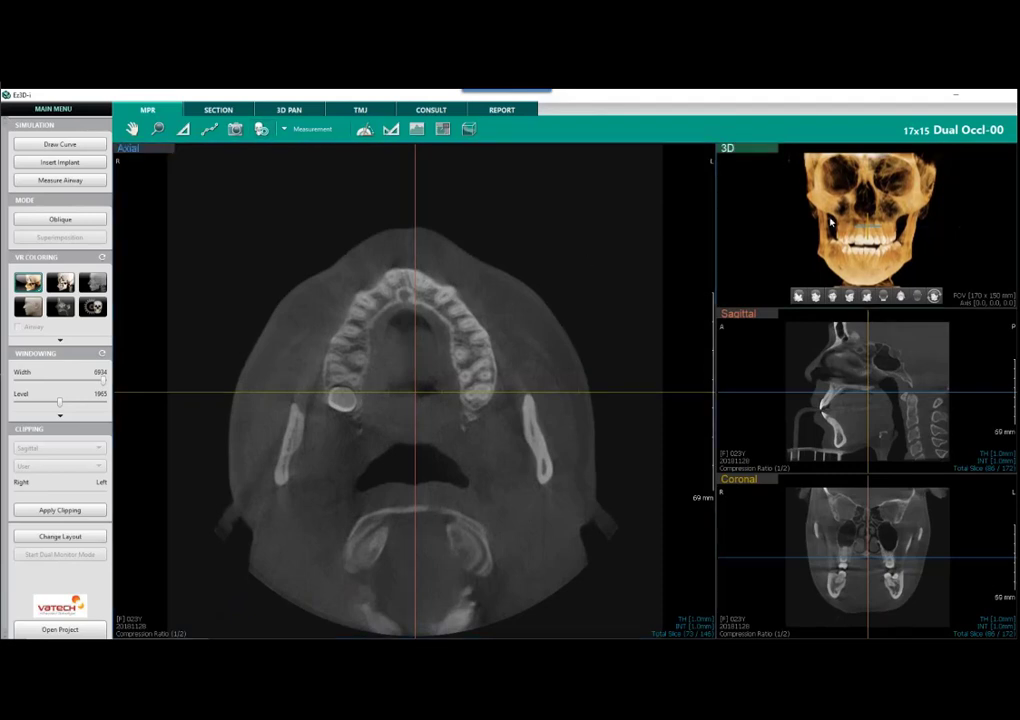
{"action": "left_click", "coordinate": [785, 211]}
{"action": "right_click", "coordinate": [785, 211]}
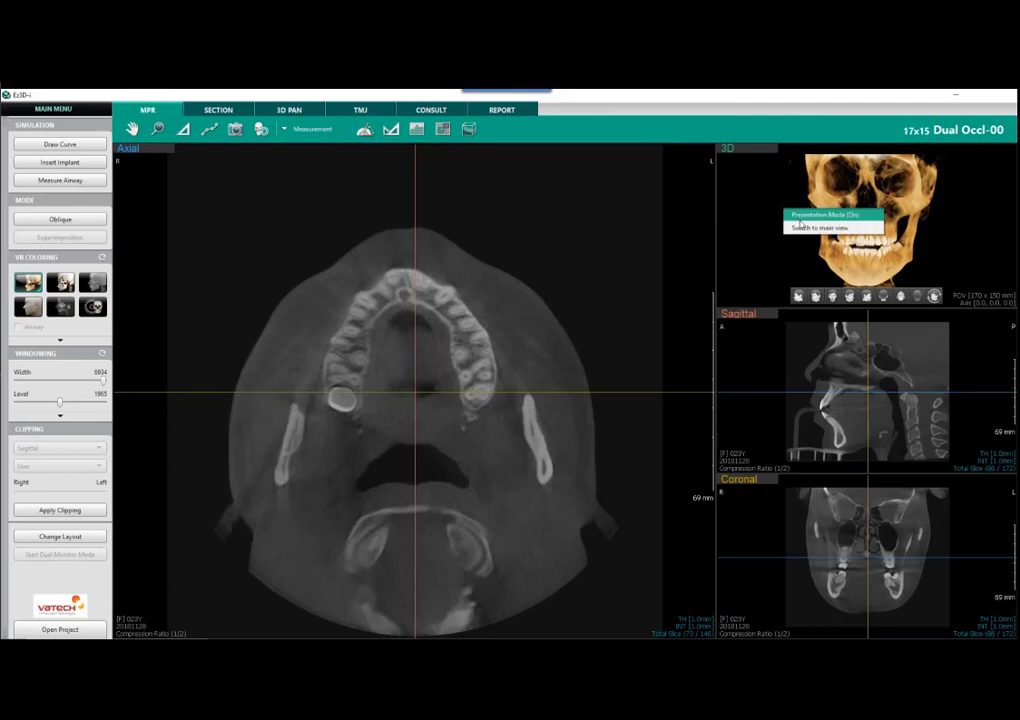
{"action": "left_click", "coordinate": [810, 227]}
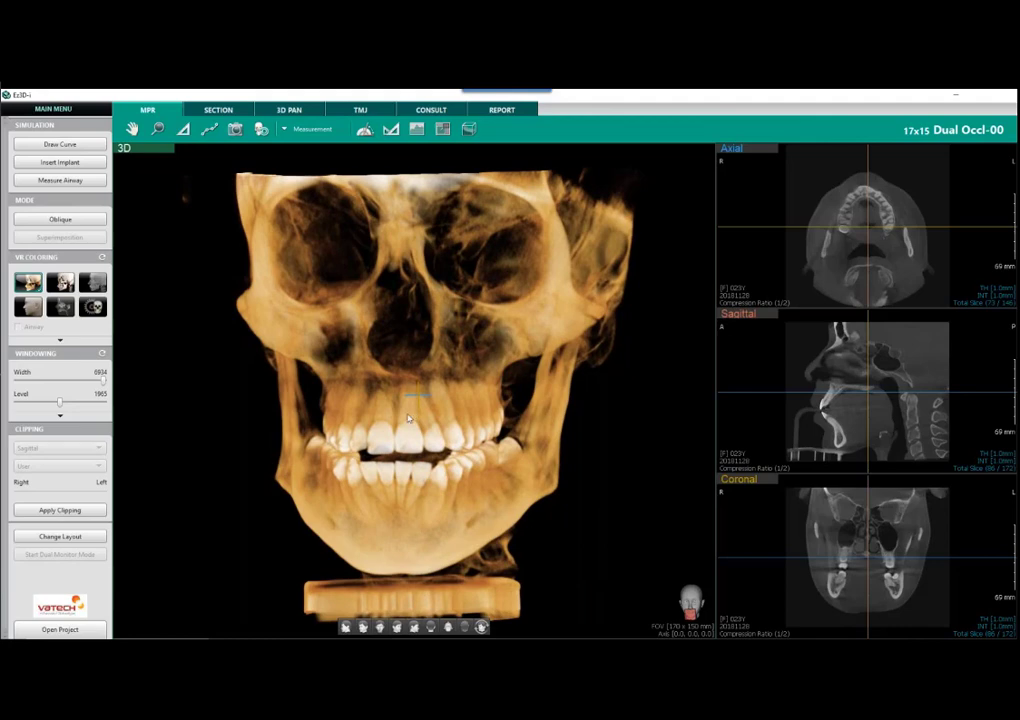
Step: Zoom in on the front teeth, lower the axial plane slightly and rotate the 3D skull to show its left side
{"action": "key", "text": "space"}
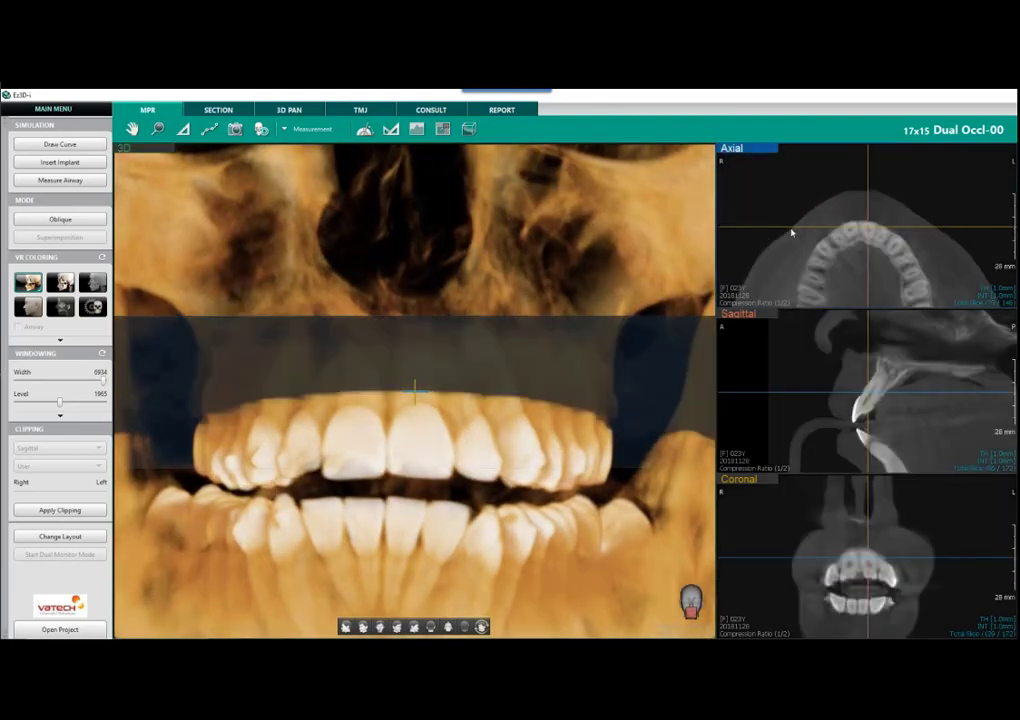
{"action": "left_click", "coordinate": [860, 400]}
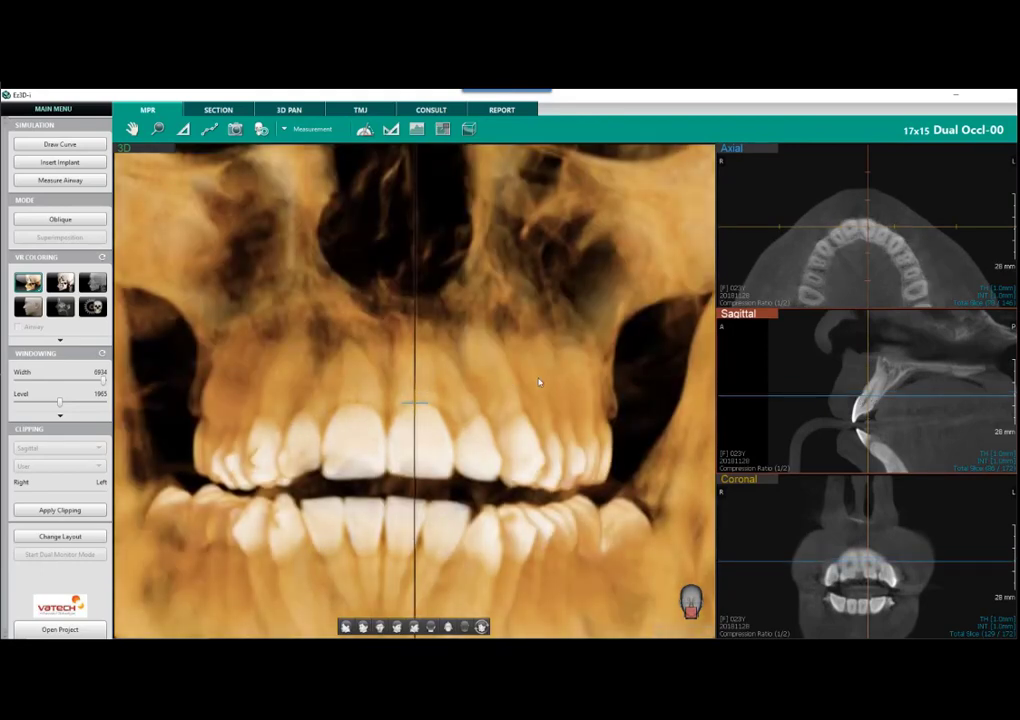
{"action": "left_click_drag", "start_coordinate": [508, 371], "coordinate": [445, 418]}
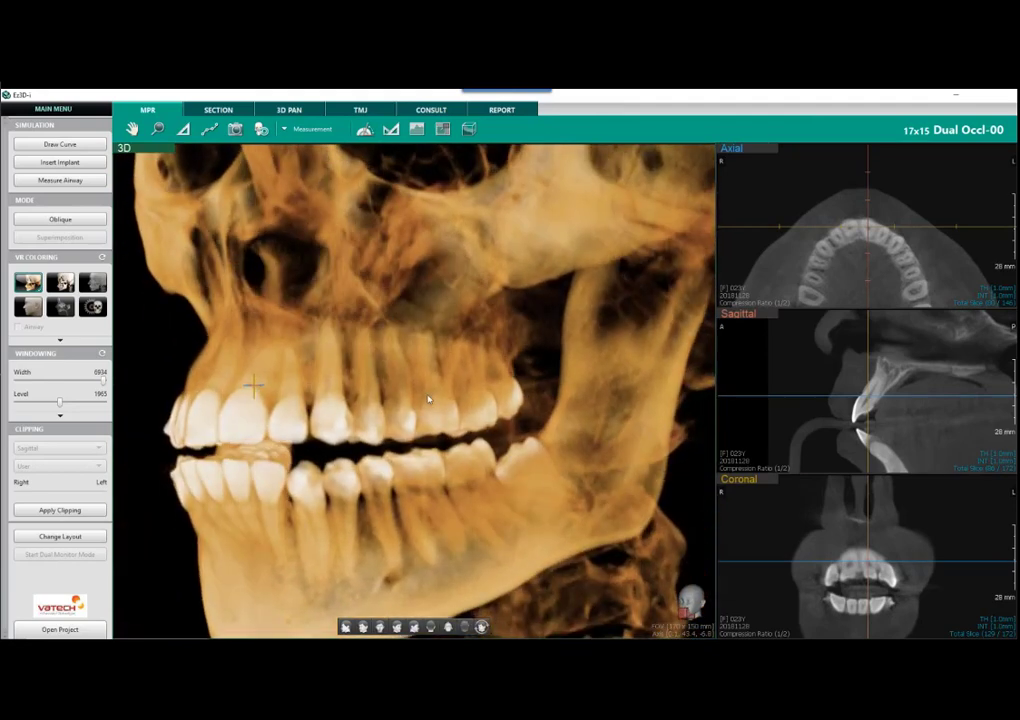
Step: Centre the slice planes on the impacted lower left molar and make the axial slice the main view
{"action": "double_click", "coordinate": [554, 491]}
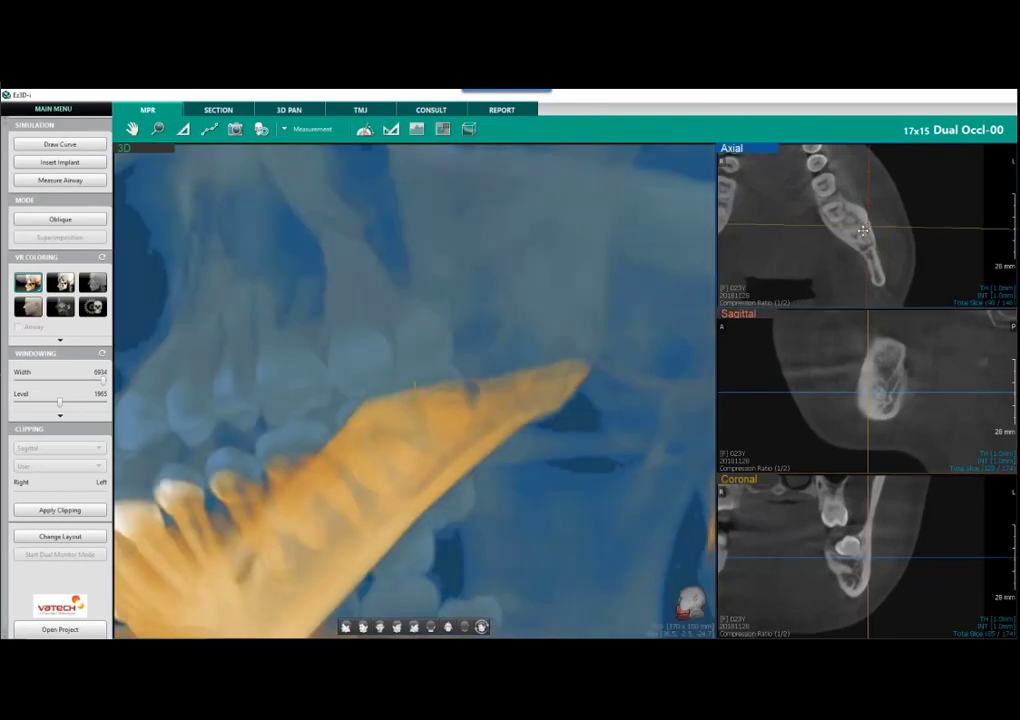
{"action": "left_click", "coordinate": [862, 233]}
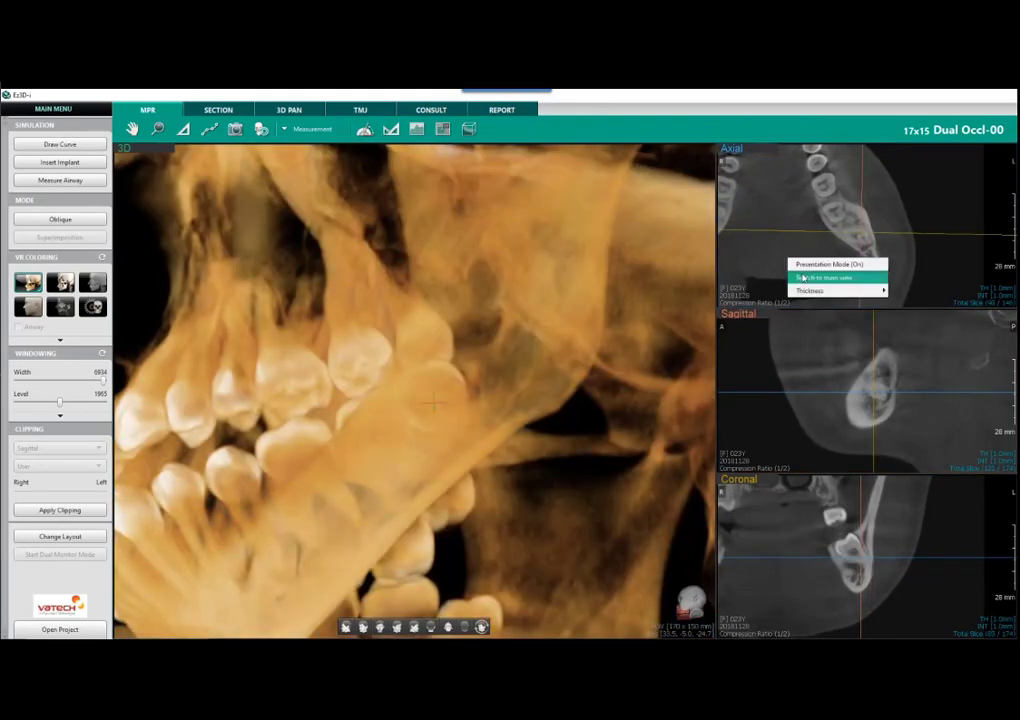
{"action": "left_click", "coordinate": [805, 278]}
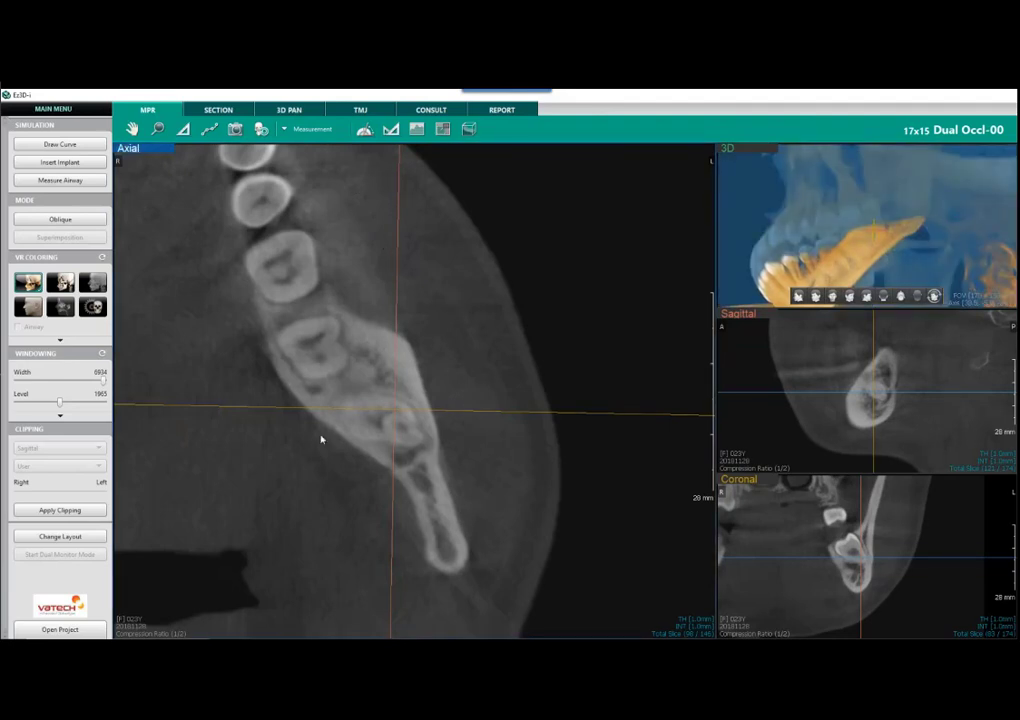
Step: Rotate the sagittal plane along the left jaw in the axial view and tilt the planes to the impacted molar in the sagittal view
{"action": "scroll", "coordinate": [321, 438], "scroll_direction": "down", "scroll_amount": 5}
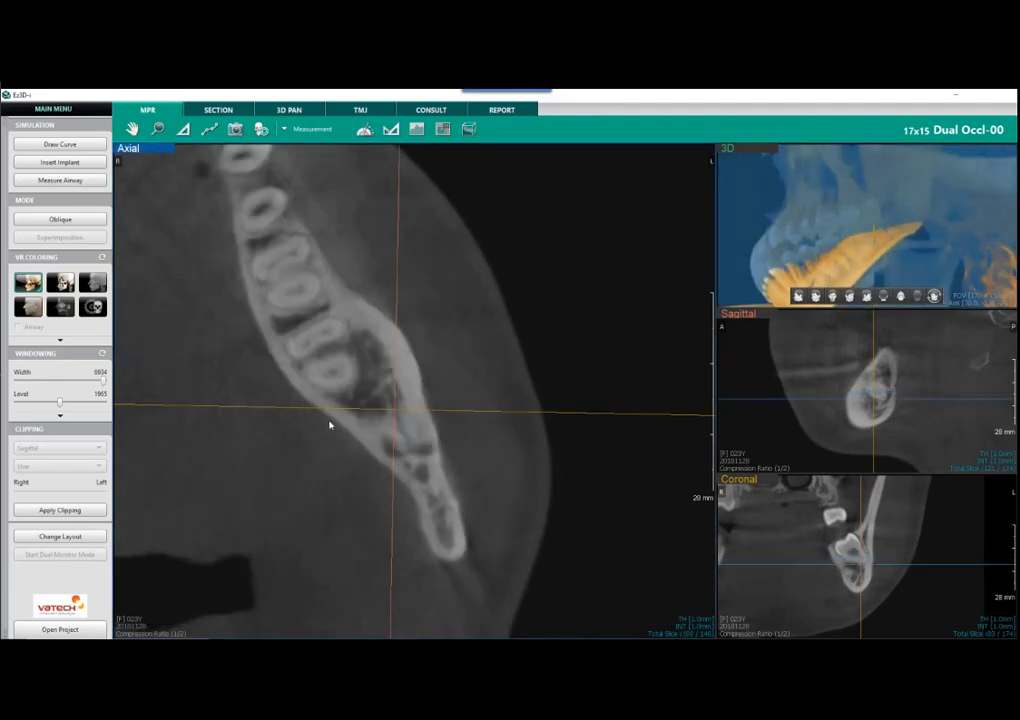
{"action": "scroll", "coordinate": [335, 430], "scroll_direction": "down", "scroll_amount": 6}
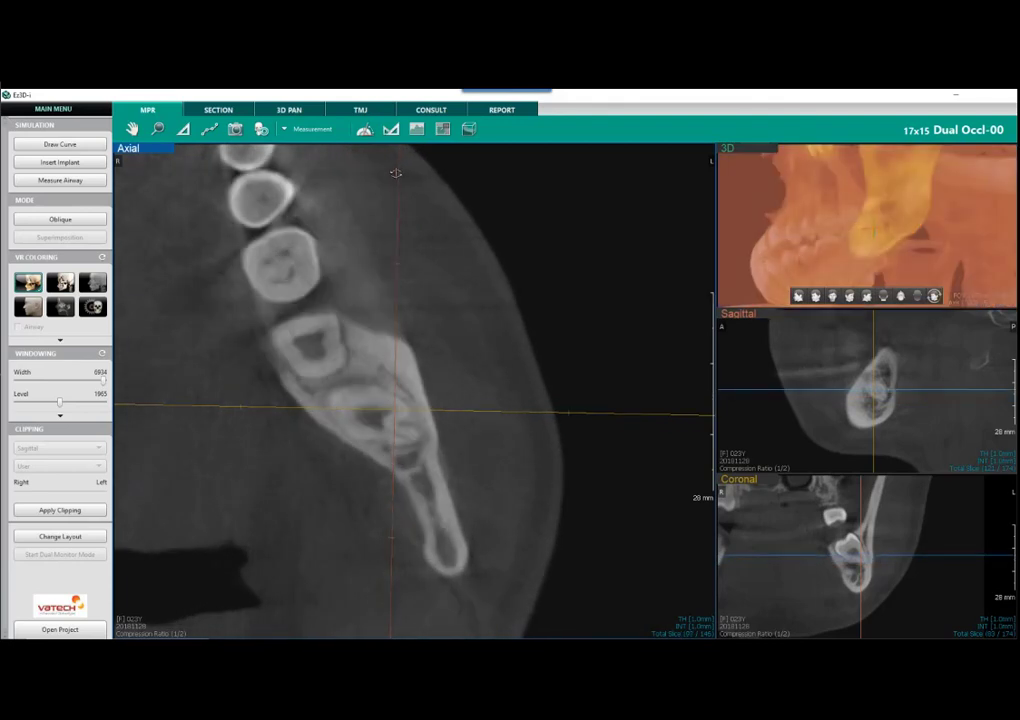
{"action": "left_click_drag", "start_coordinate": [400, 174], "coordinate": [306, 202]}
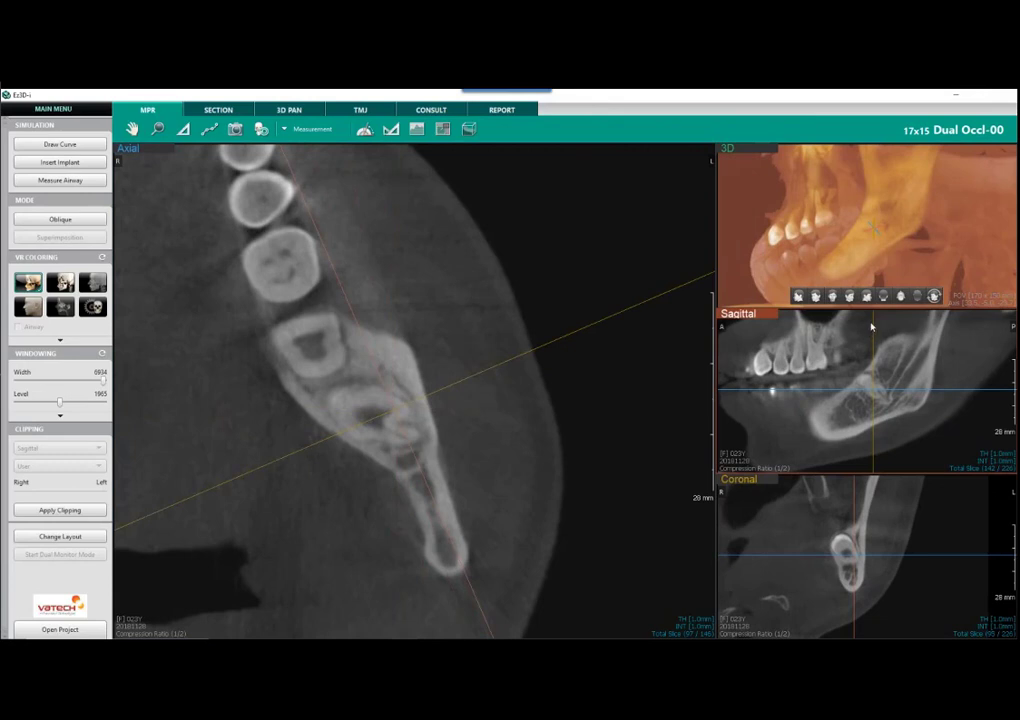
{"action": "left_click_drag", "start_coordinate": [872, 327], "coordinate": [871, 404]}
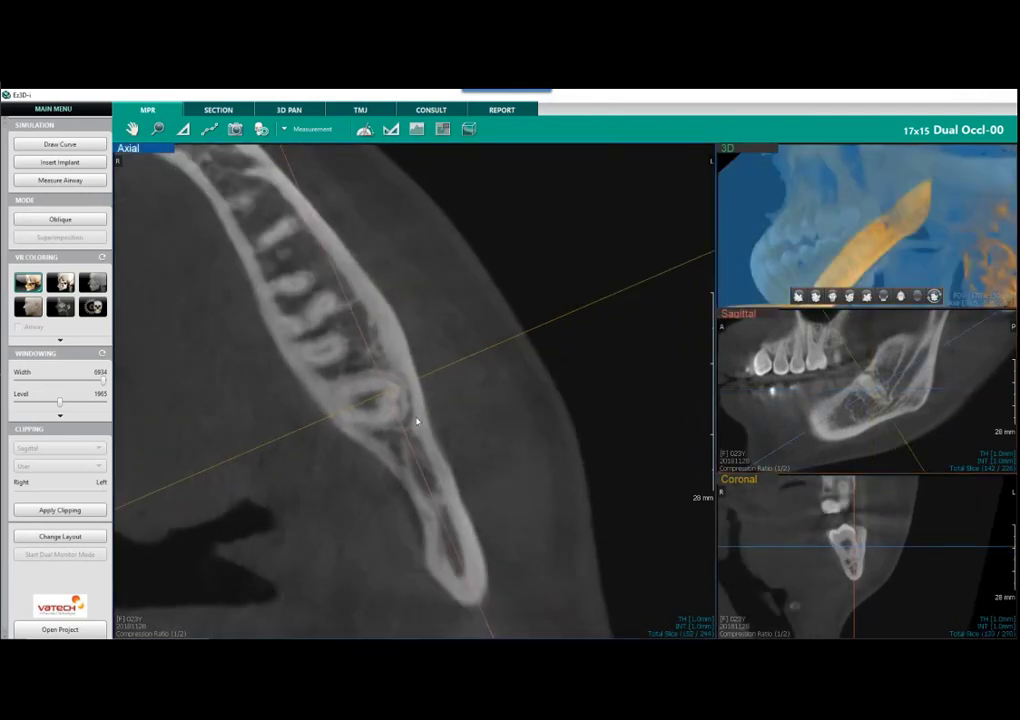
Step: Examine the tilted axial slices through the impacted lower left molar and reset the views to their default position
{"action": "scroll", "coordinate": [474, 426], "scroll_direction": "down", "scroll_amount": 6}
{"action": "scroll", "coordinate": [529, 438], "scroll_direction": "up", "scroll_amount": 4}
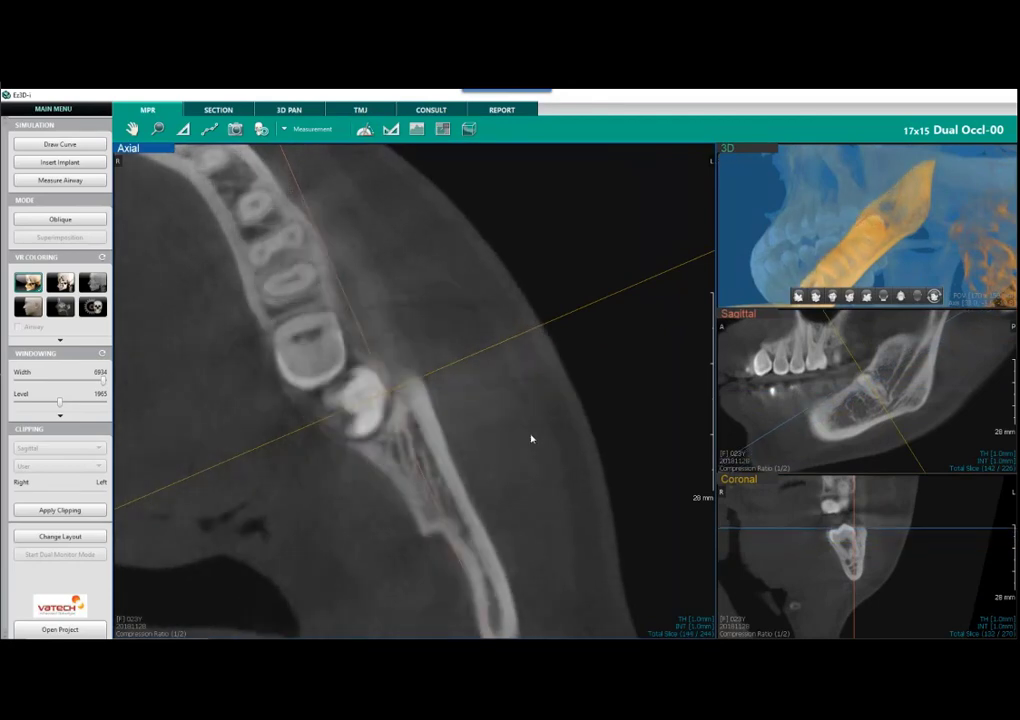
{"action": "scroll", "coordinate": [538, 435], "scroll_direction": "up", "scroll_amount": 4}
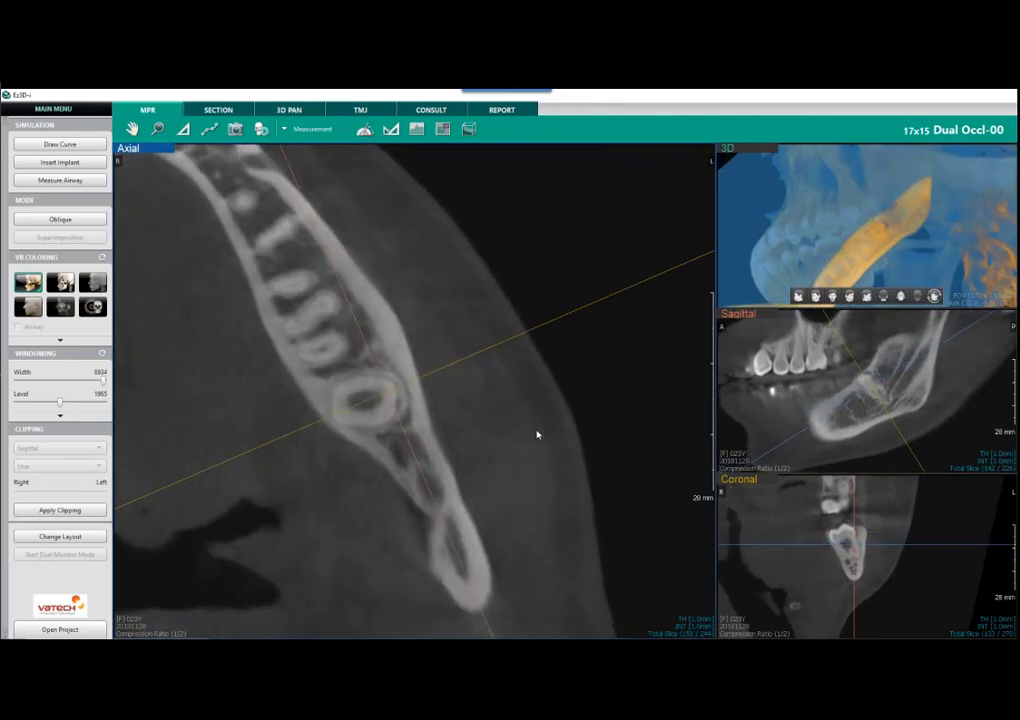
{"action": "scroll", "coordinate": [540, 460], "scroll_direction": "up", "scroll_amount": 2}
{"action": "left_click", "coordinate": [261, 130]}
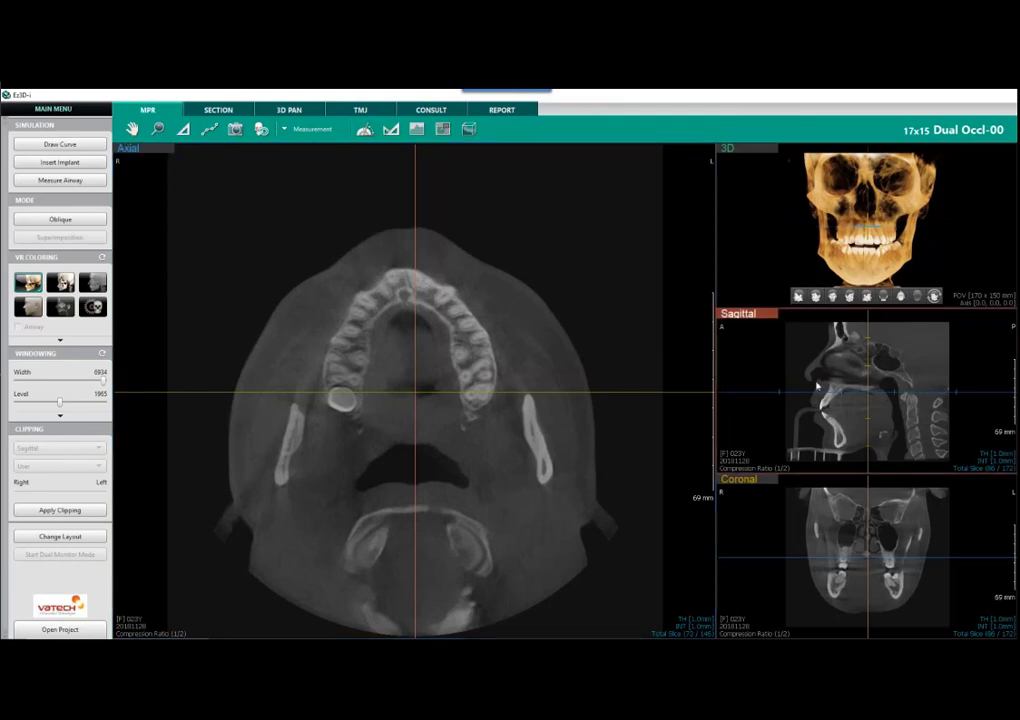
Step: Raise the axial plane to the first slice, hide the axis lines, examine the slices down to the upper tooth crowns and reset the views
{"action": "left_click_drag", "start_coordinate": [822, 398], "coordinate": [824, 322]}
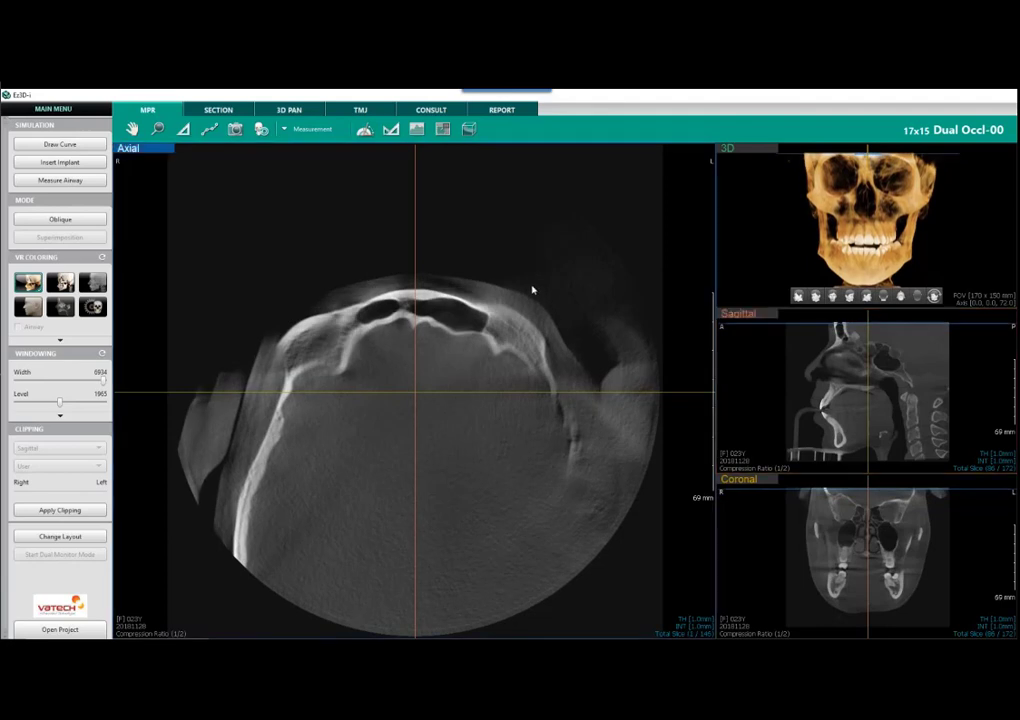
{"action": "key", "text": "space"}
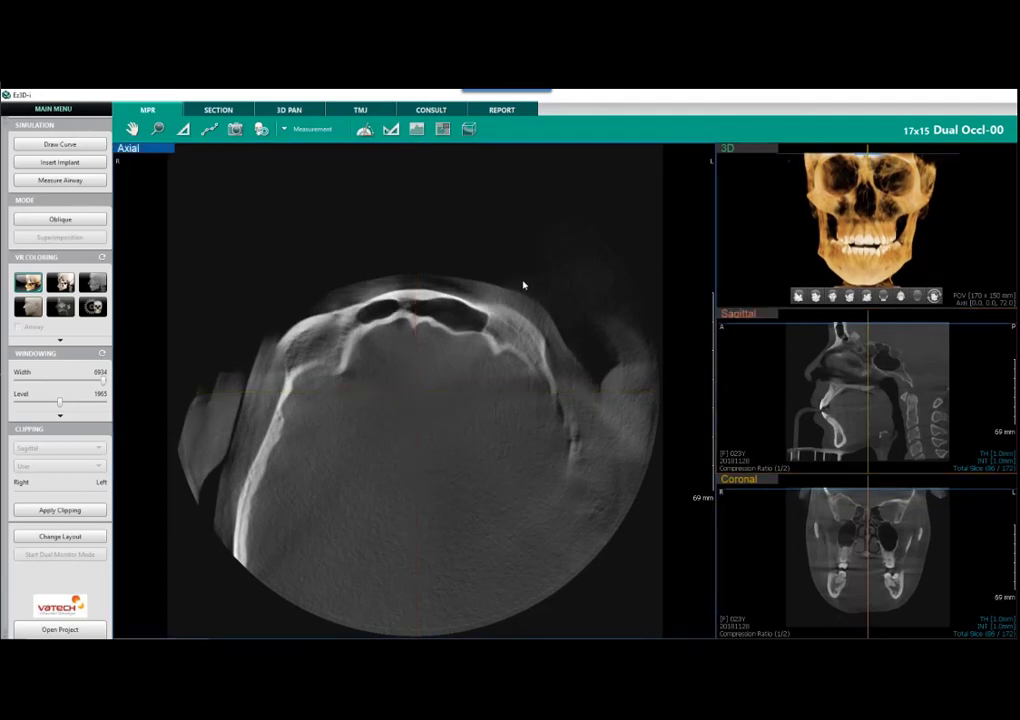
{"action": "scroll", "coordinate": [522, 288], "scroll_direction": "down", "scroll_amount": 10}
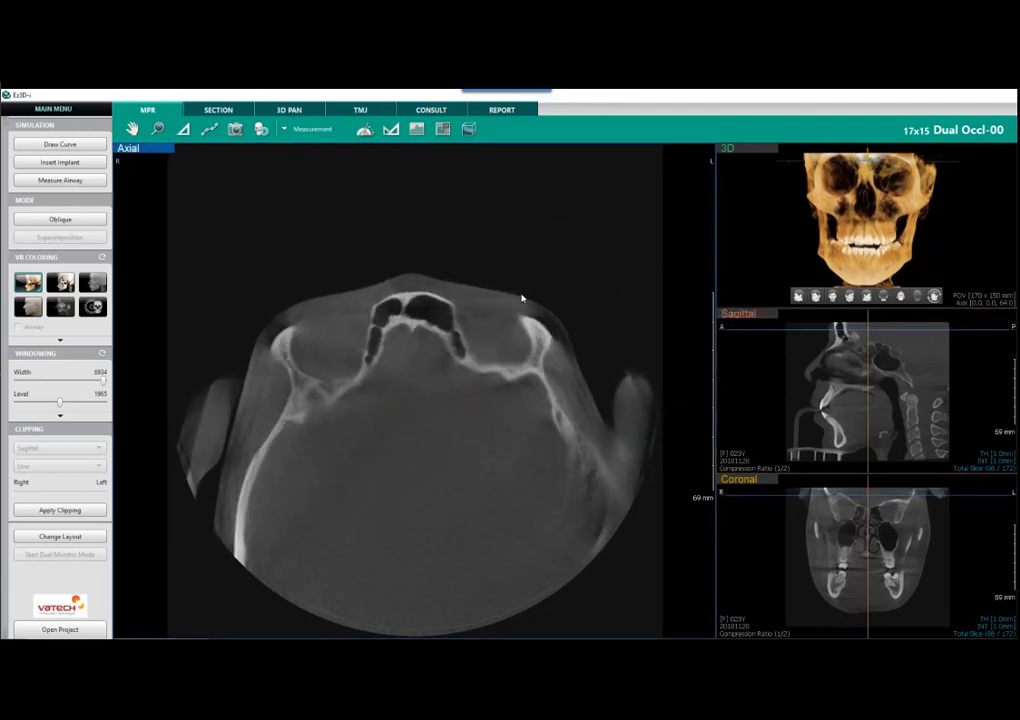
{"action": "scroll", "coordinate": [492, 383], "scroll_direction": "down", "scroll_amount": 10}
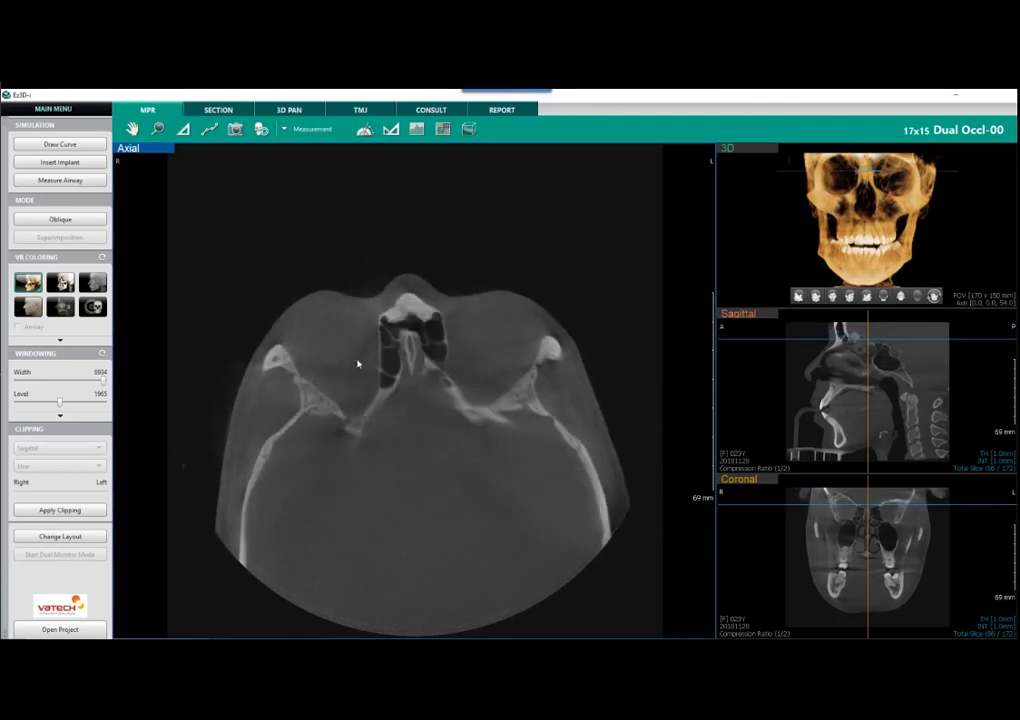
{"action": "scroll", "coordinate": [405, 318], "scroll_direction": "down", "scroll_amount": 10}
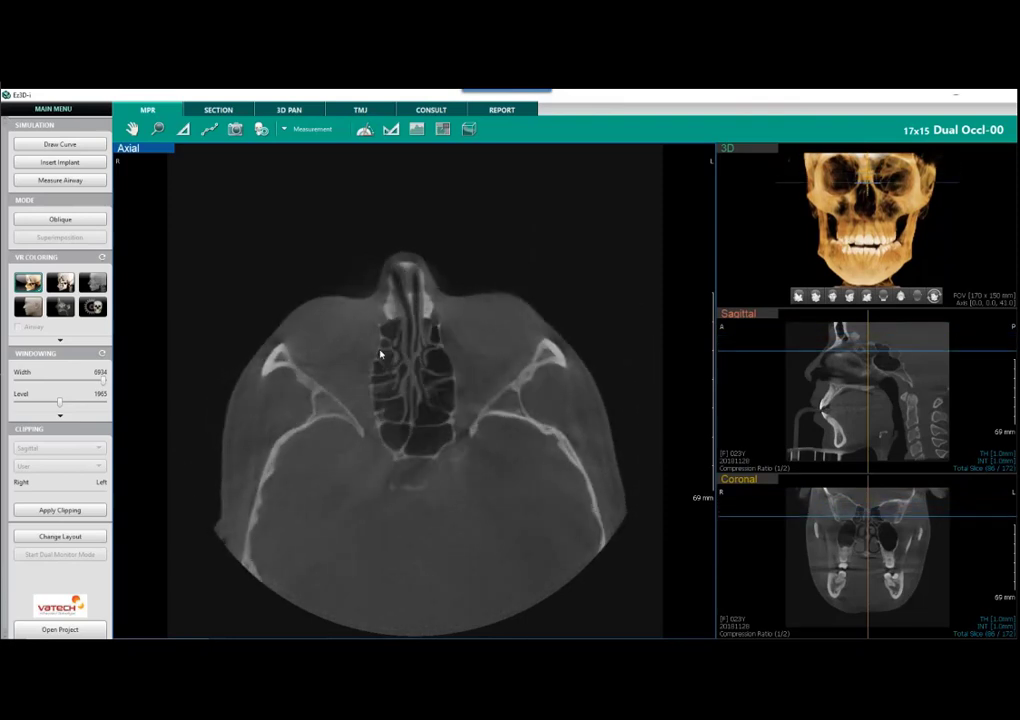
{"action": "scroll", "coordinate": [400, 350], "scroll_direction": "down", "scroll_amount": 10}
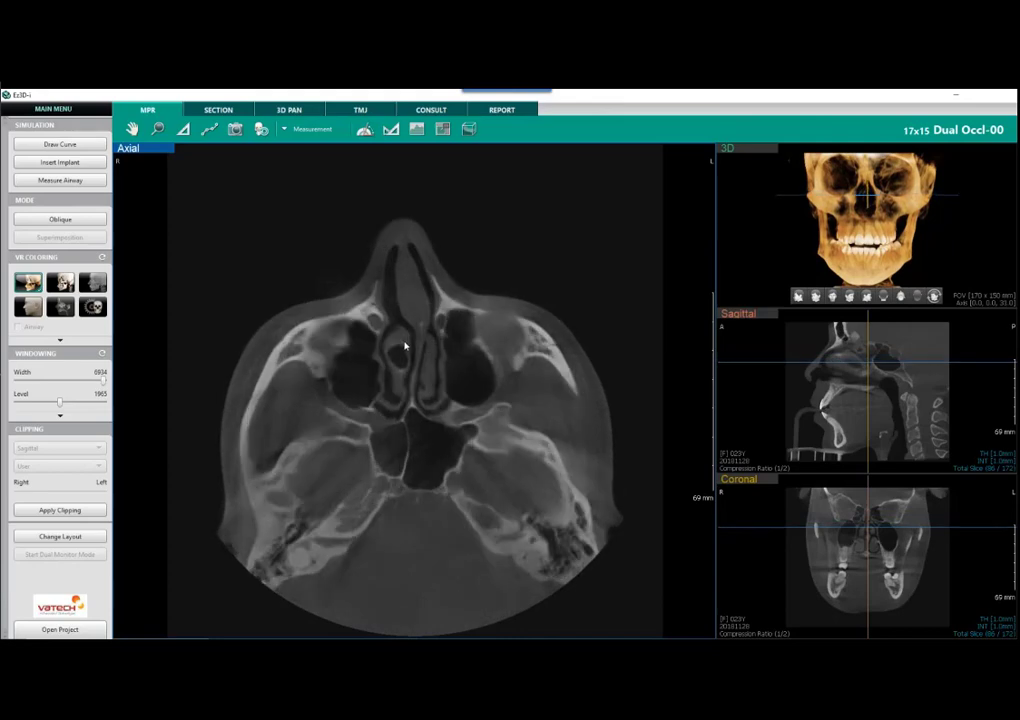
{"action": "scroll", "coordinate": [452, 401], "scroll_direction": "down", "scroll_amount": 8}
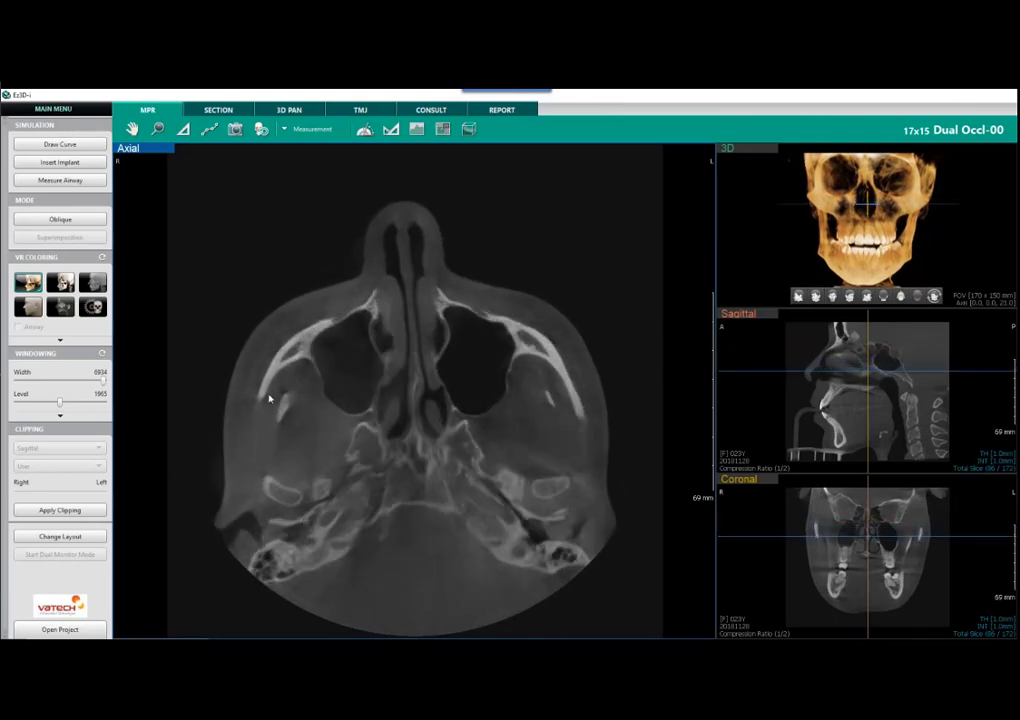
{"action": "scroll", "coordinate": [412, 400], "scroll_direction": "down", "scroll_amount": 8}
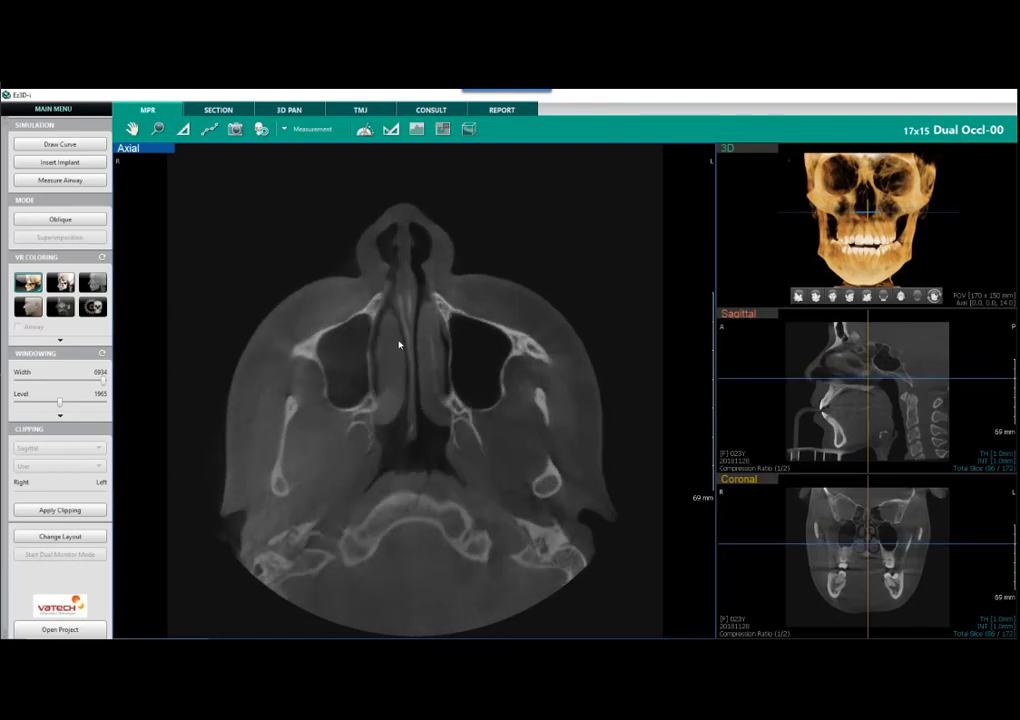
{"action": "scroll", "coordinate": [399, 345], "scroll_direction": "down", "scroll_amount": 8}
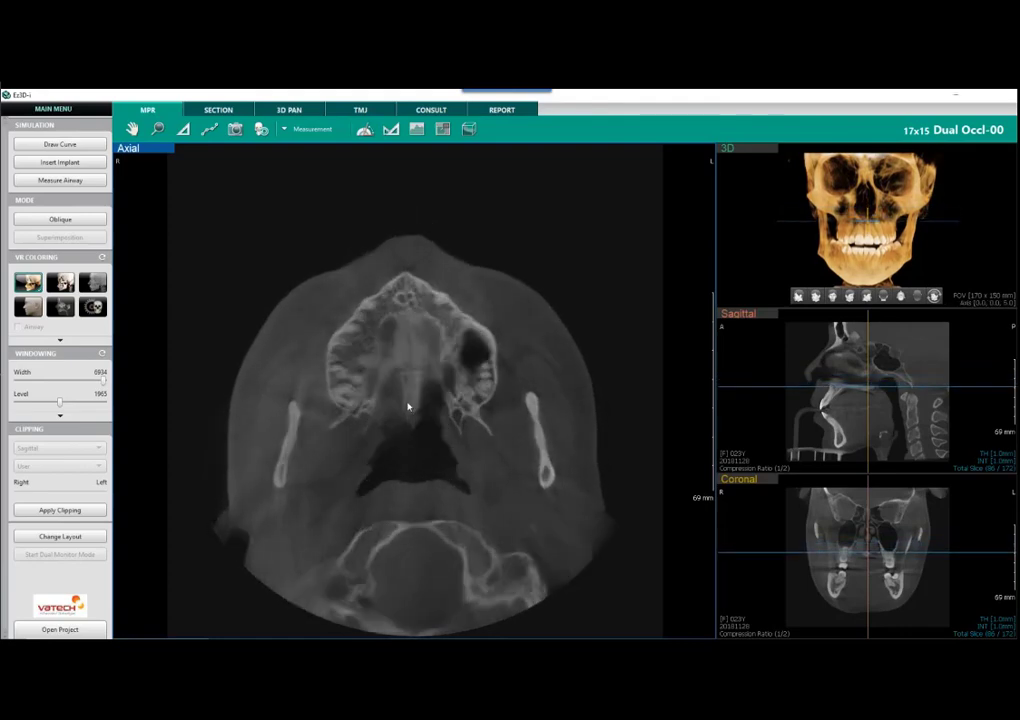
{"action": "scroll", "coordinate": [408, 406], "scroll_direction": "down", "scroll_amount": 8}
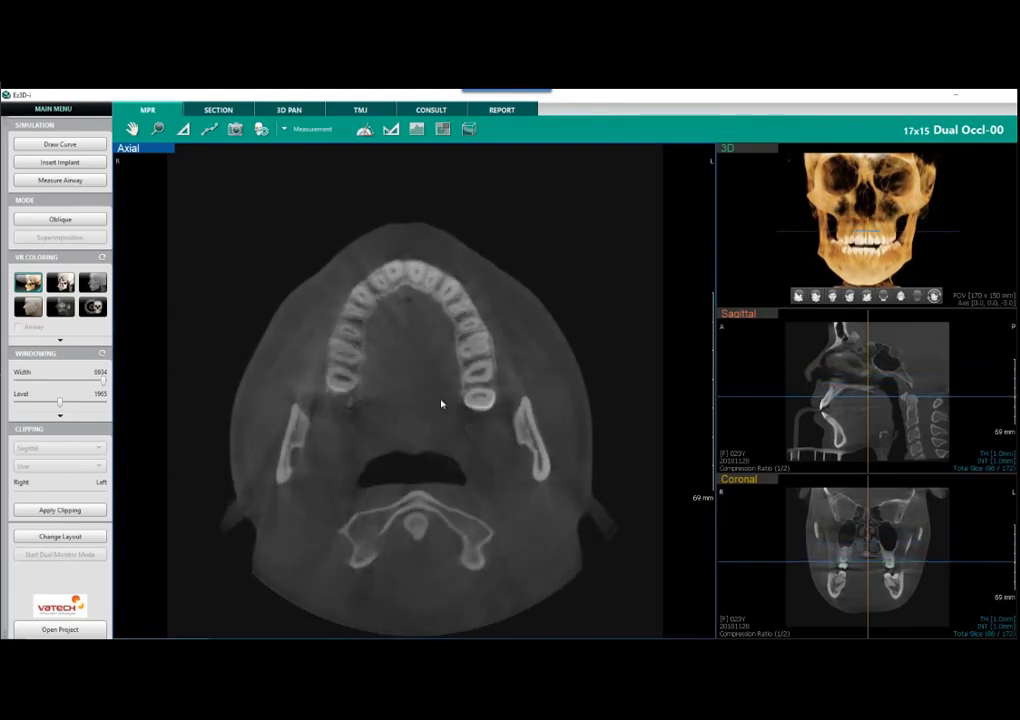
{"action": "scroll", "coordinate": [410, 408], "scroll_direction": "down", "scroll_amount": 2}
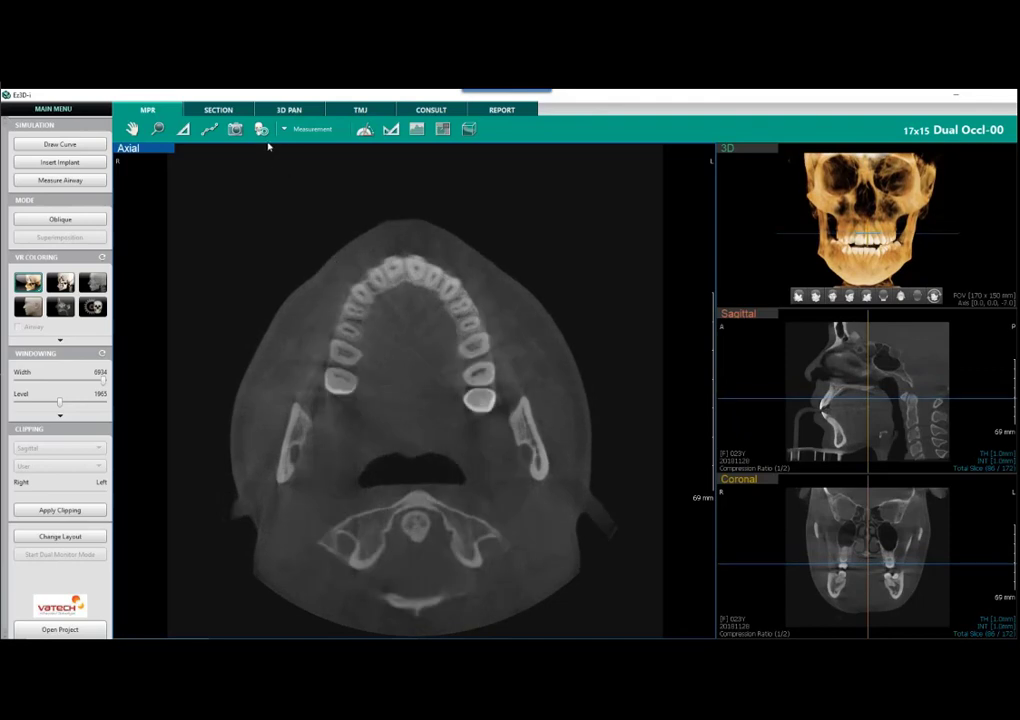
{"action": "scroll", "coordinate": [319, 371], "scroll_direction": "up", "scroll_amount": 3}
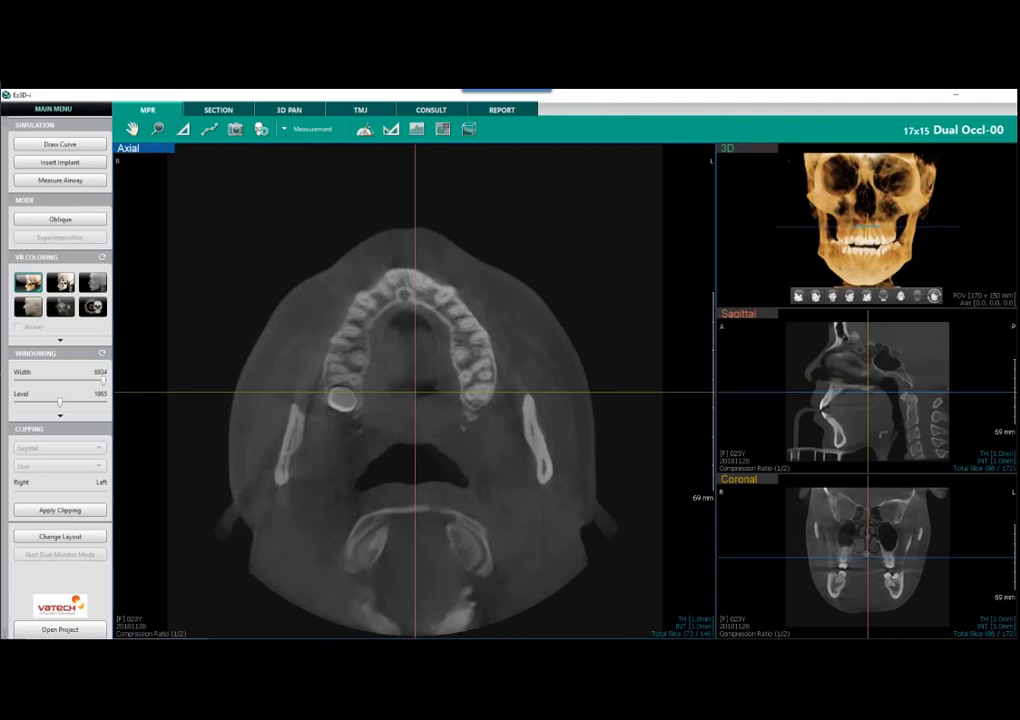
Step: Open the 3D panorama, try rotating the jaw rendering and return it to the front view
{"action": "left_click", "coordinate": [290, 111]}
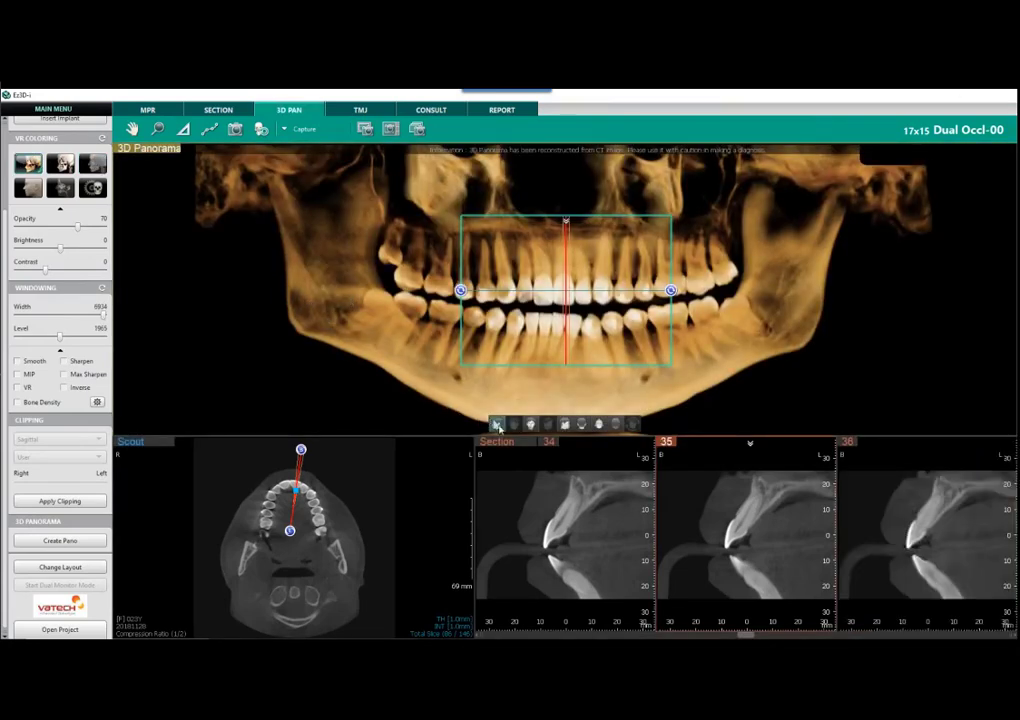
{"action": "left_click", "coordinate": [497, 425]}
{"action": "left_click_drag", "start_coordinate": [557, 317], "coordinate": [359, 314]}
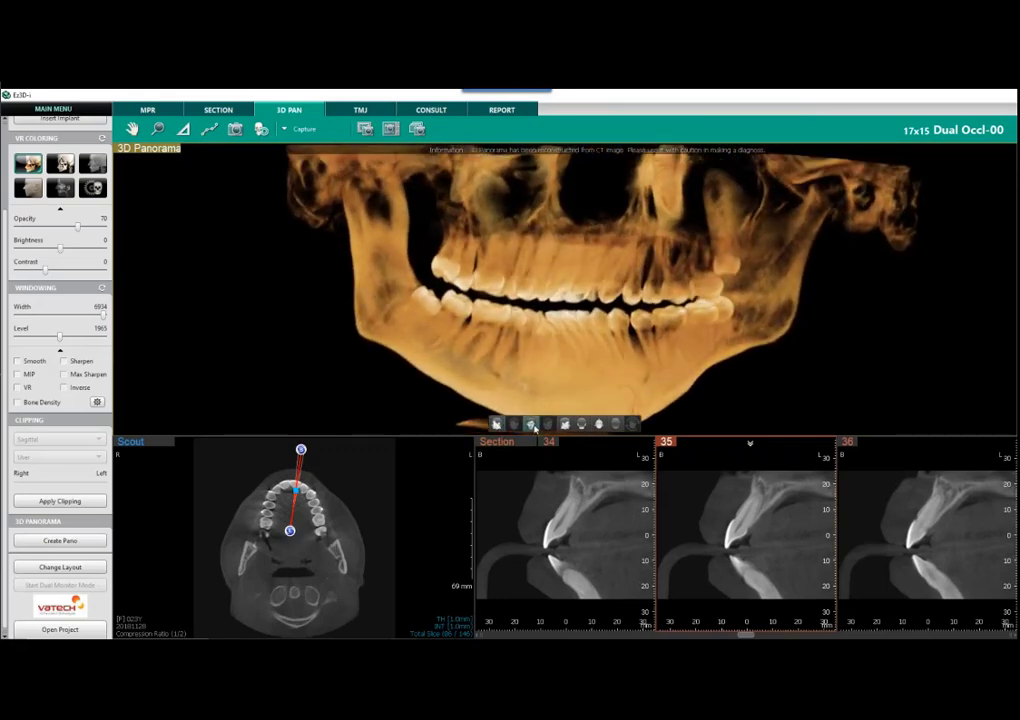
{"action": "left_click", "coordinate": [532, 425]}
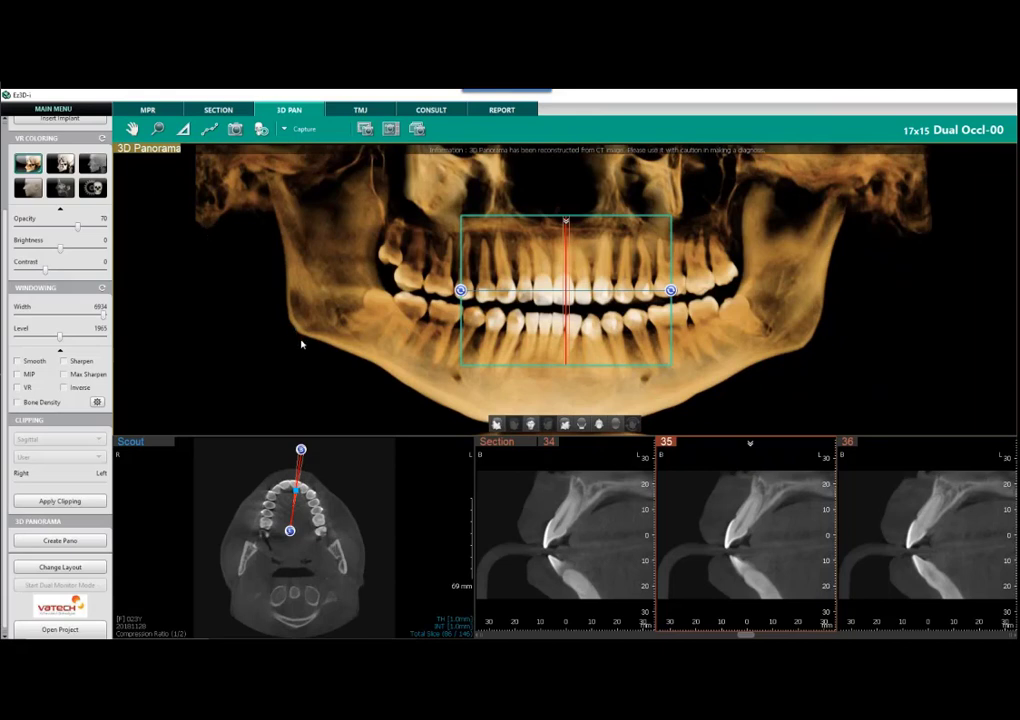
{"action": "left_click_drag", "start_coordinate": [357, 341], "coordinate": [249, 316]}
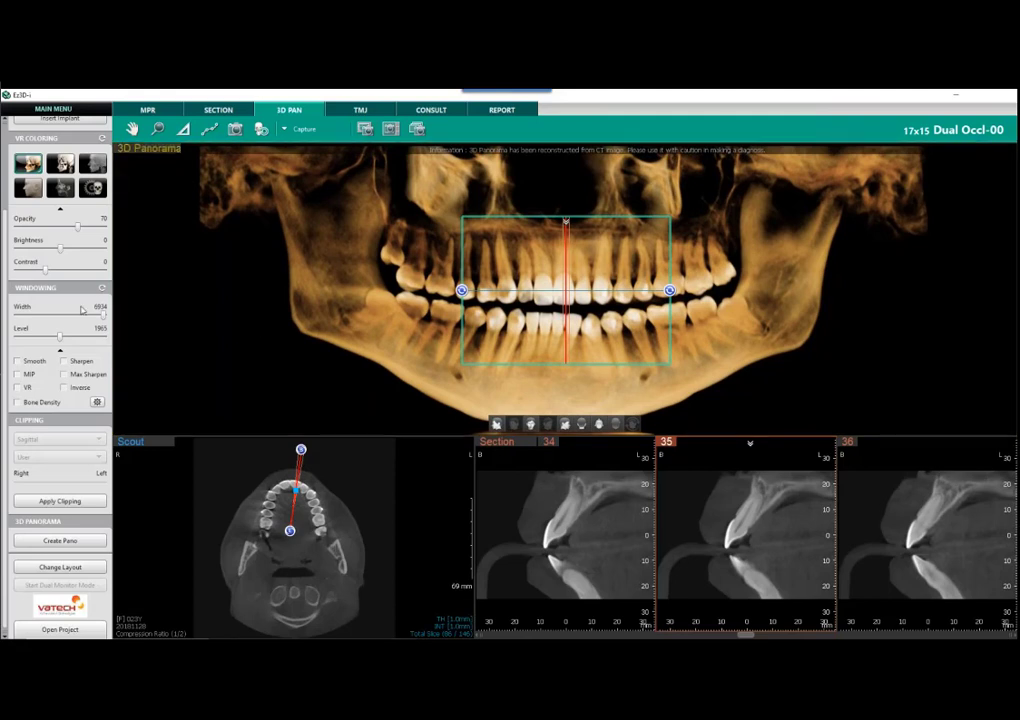
Step: Set the 3D panorama's opacity to 76 and the windowing level to 1956
{"action": "scroll", "coordinate": [66, 250], "scroll_direction": "up", "scroll_amount": 2}
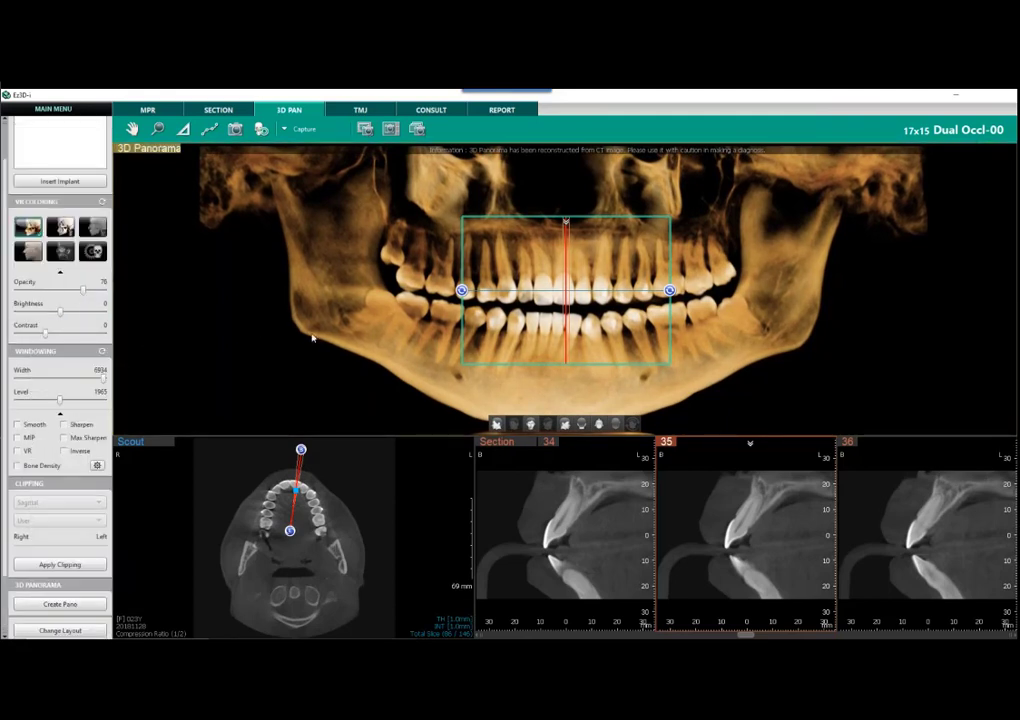
{"action": "scroll", "coordinate": [91, 164], "scroll_direction": "up", "scroll_amount": 2}
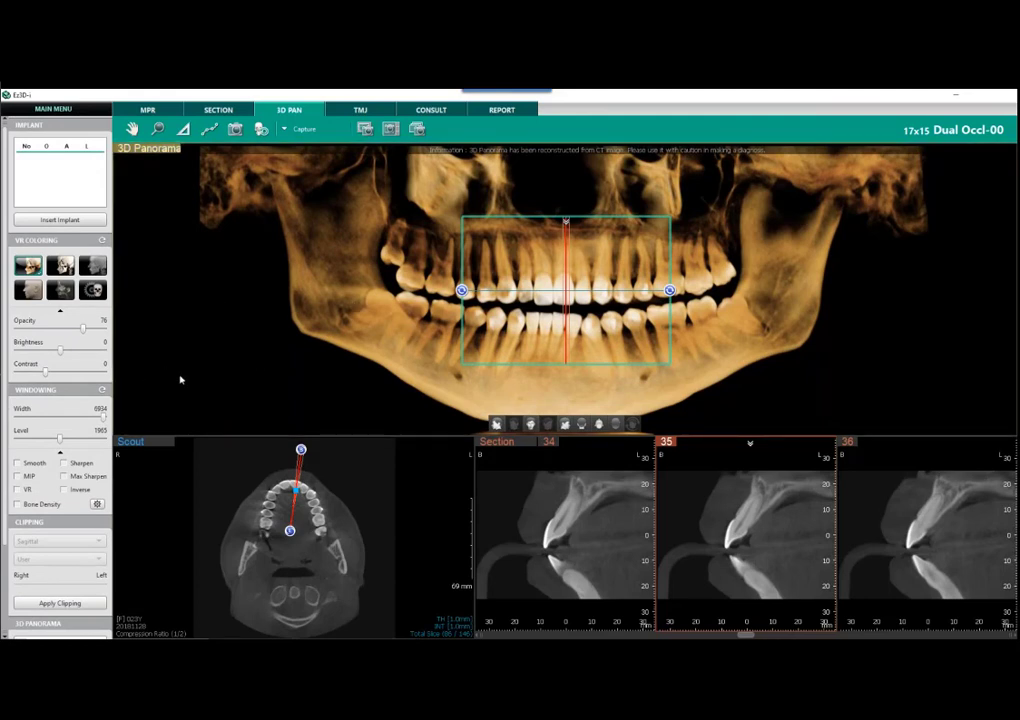
{"action": "scroll", "coordinate": [60, 332], "scroll_direction": "down", "scroll_amount": 1}
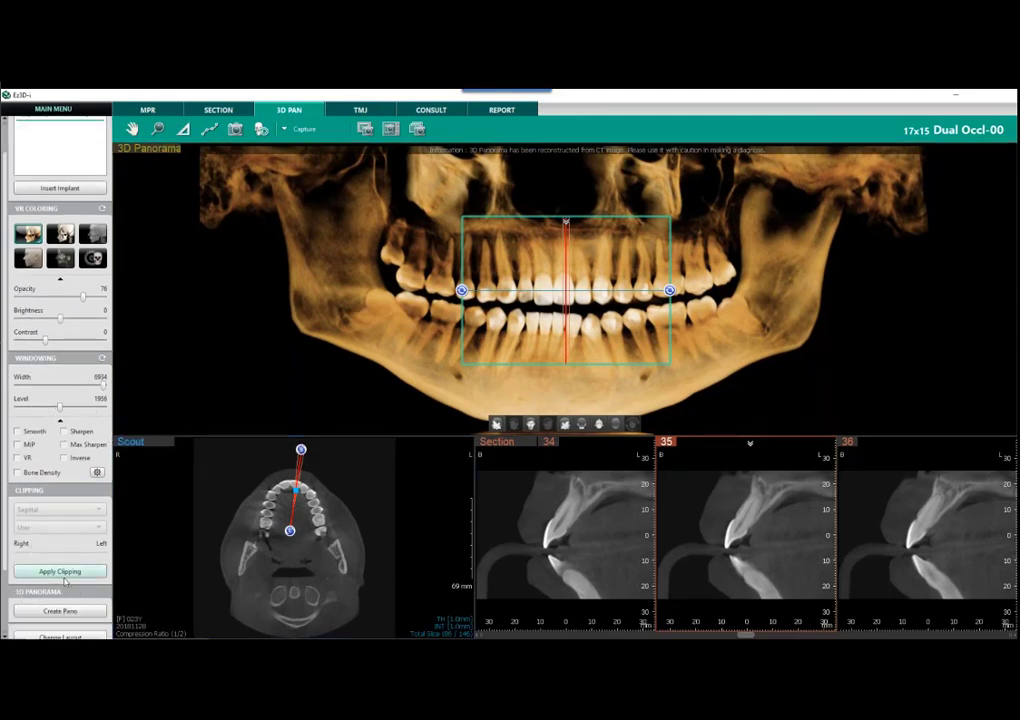
Step: Review the 3D panorama layout options, keep the current layout and set the rendering's opacity to 82
{"action": "scroll", "coordinate": [65, 575], "scroll_direction": "down", "scroll_amount": 2}
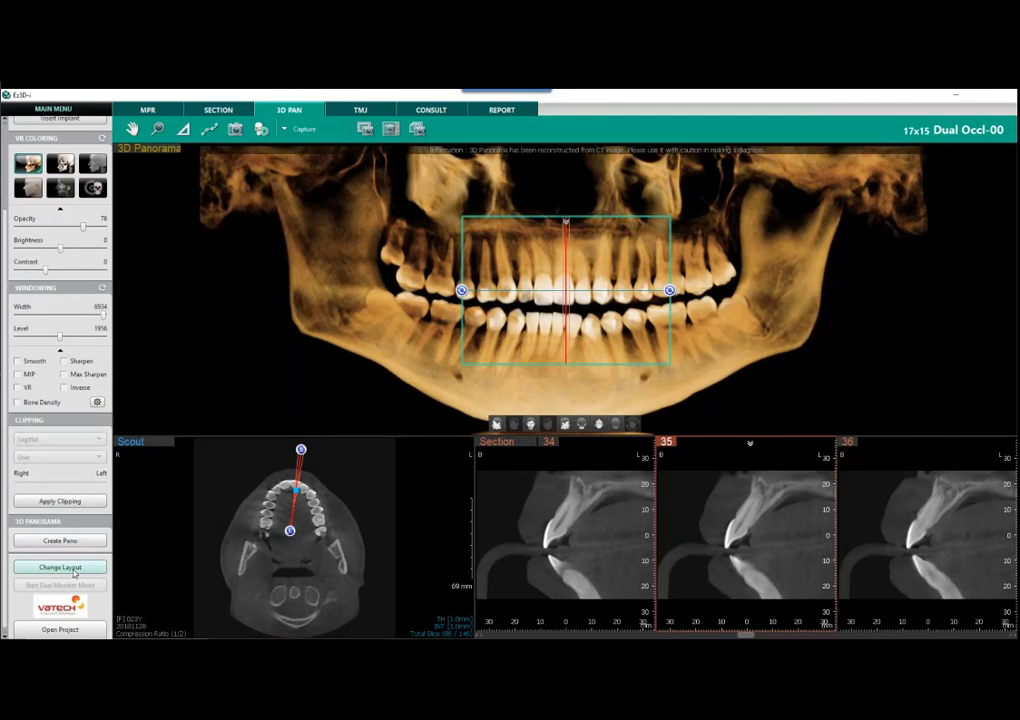
{"action": "left_click", "coordinate": [70, 569]}
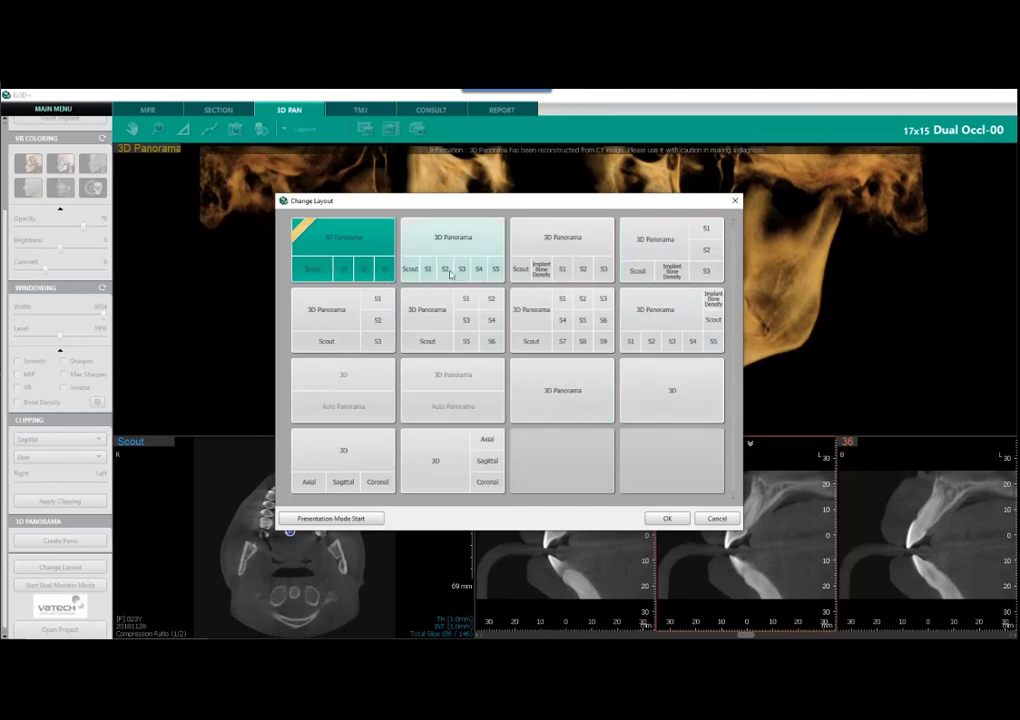
{"action": "left_click", "coordinate": [666, 519]}
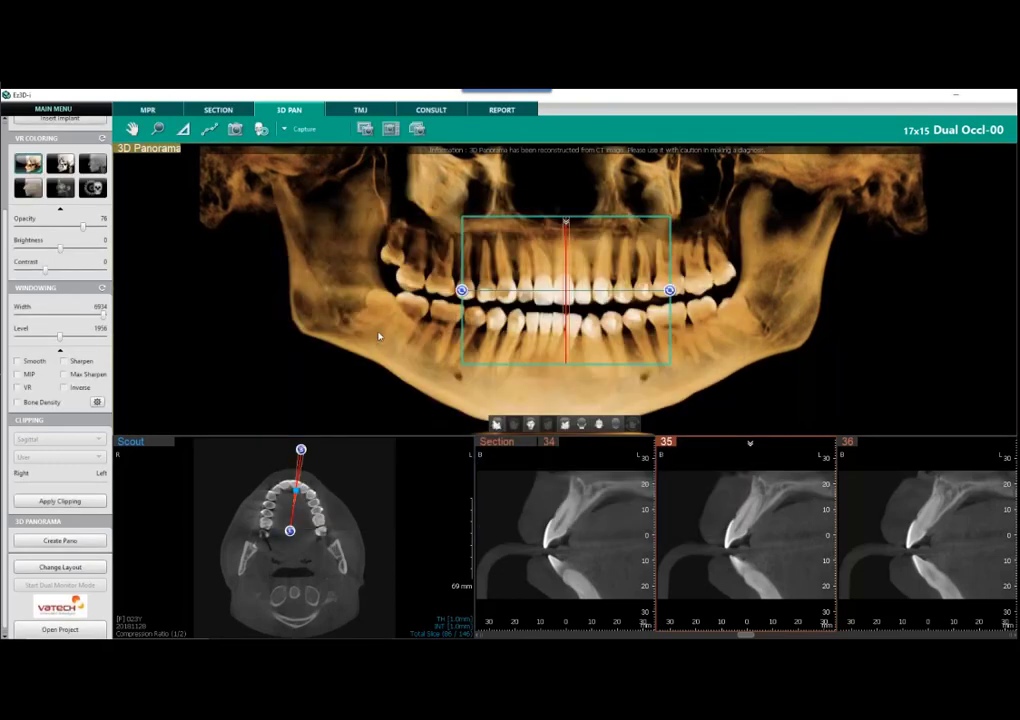
{"action": "scroll", "coordinate": [85, 298], "scroll_direction": "up", "scroll_amount": 5}
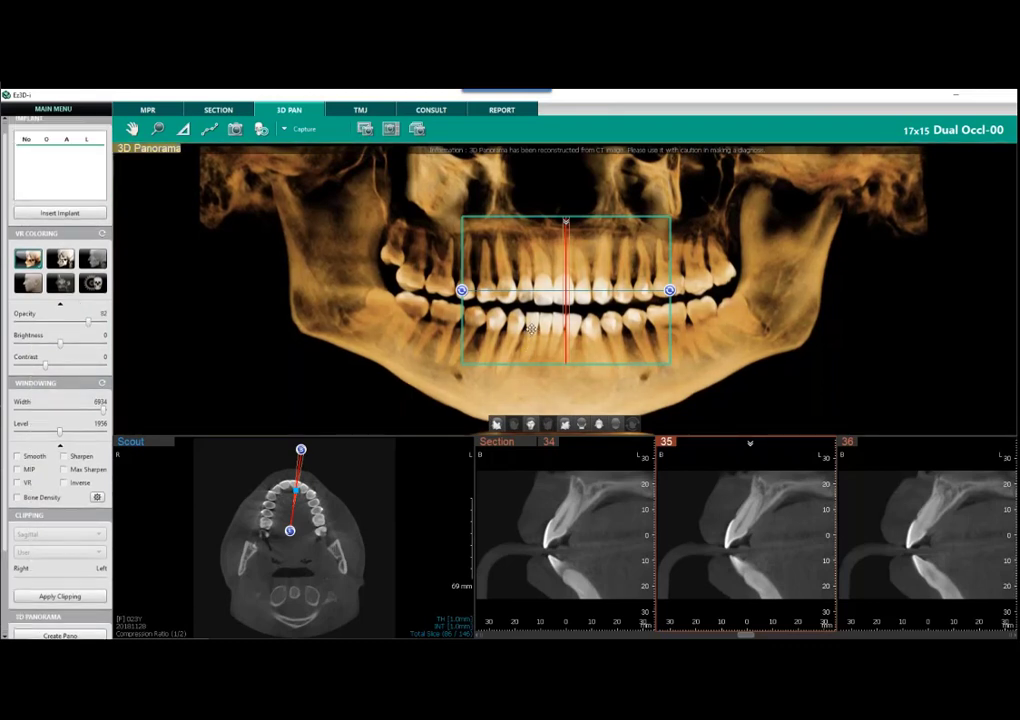
Step: Move the section box toward the patient's left premolars, enlarge section 35 to fill the section area and browse between sections 32 and 44
{"action": "left_click_drag", "start_coordinate": [529, 329], "coordinate": [572, 326]}
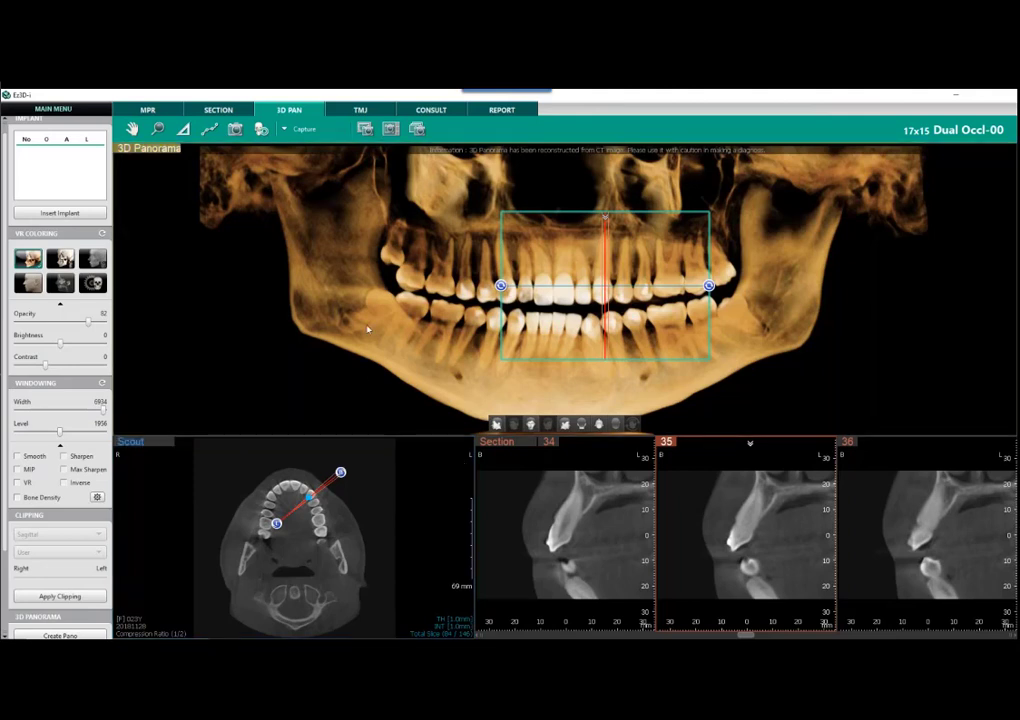
{"action": "left_click_drag", "start_coordinate": [566, 267], "coordinate": [575, 276]}
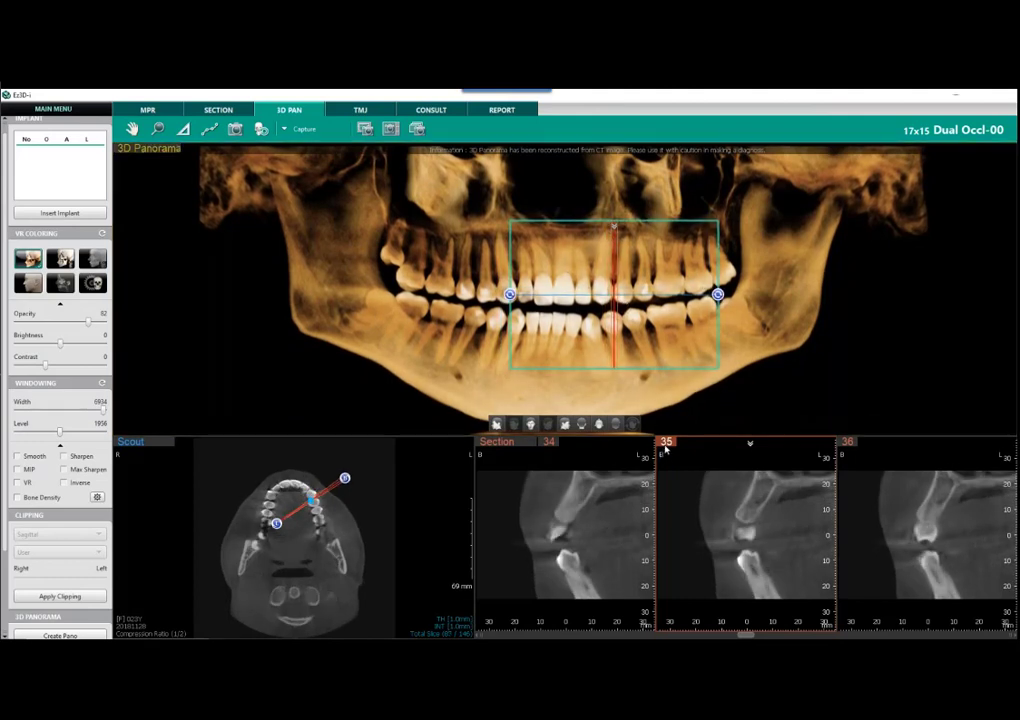
{"action": "double_click", "coordinate": [740, 511]}
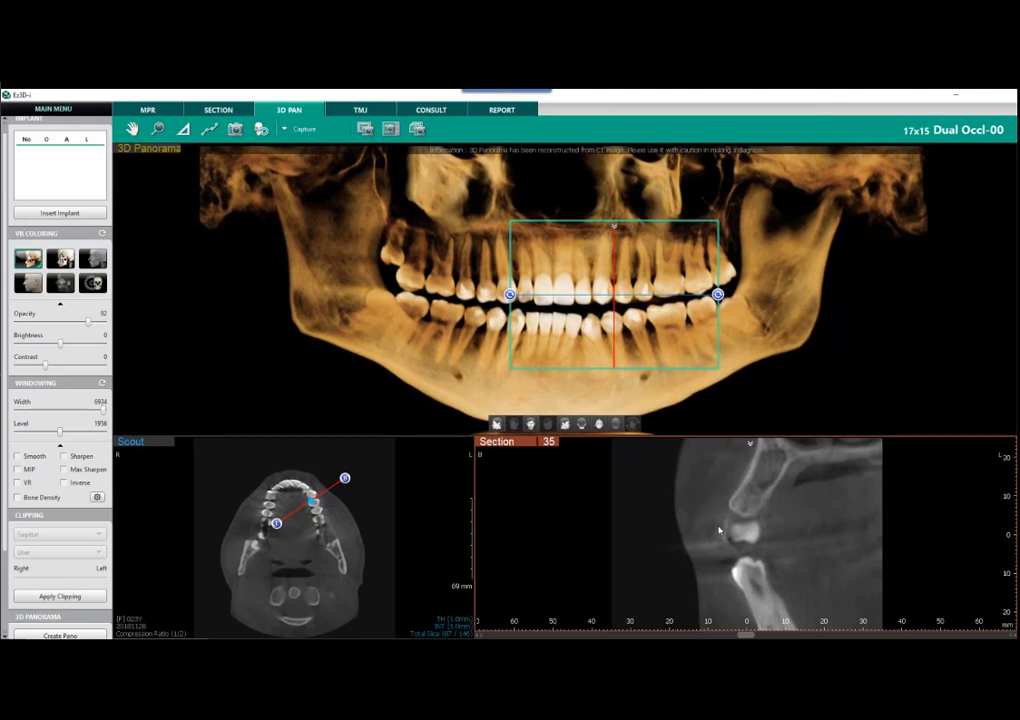
{"action": "scroll", "coordinate": [719, 531], "scroll_direction": "up", "scroll_amount": 4}
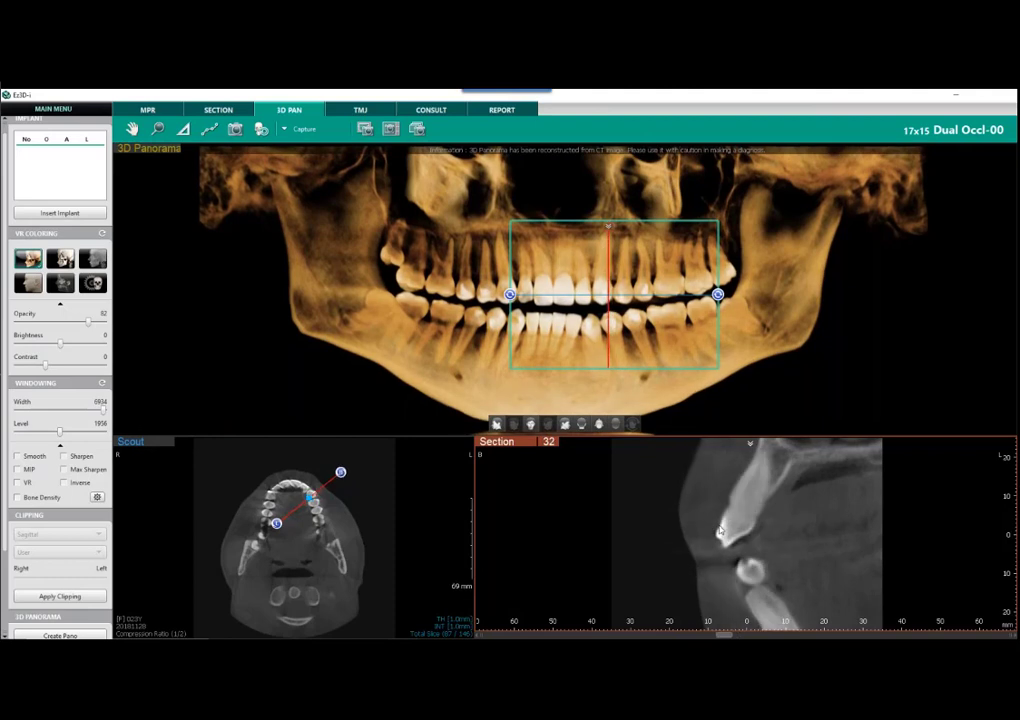
{"action": "scroll", "coordinate": [719, 531], "scroll_direction": "down", "scroll_amount": 10}
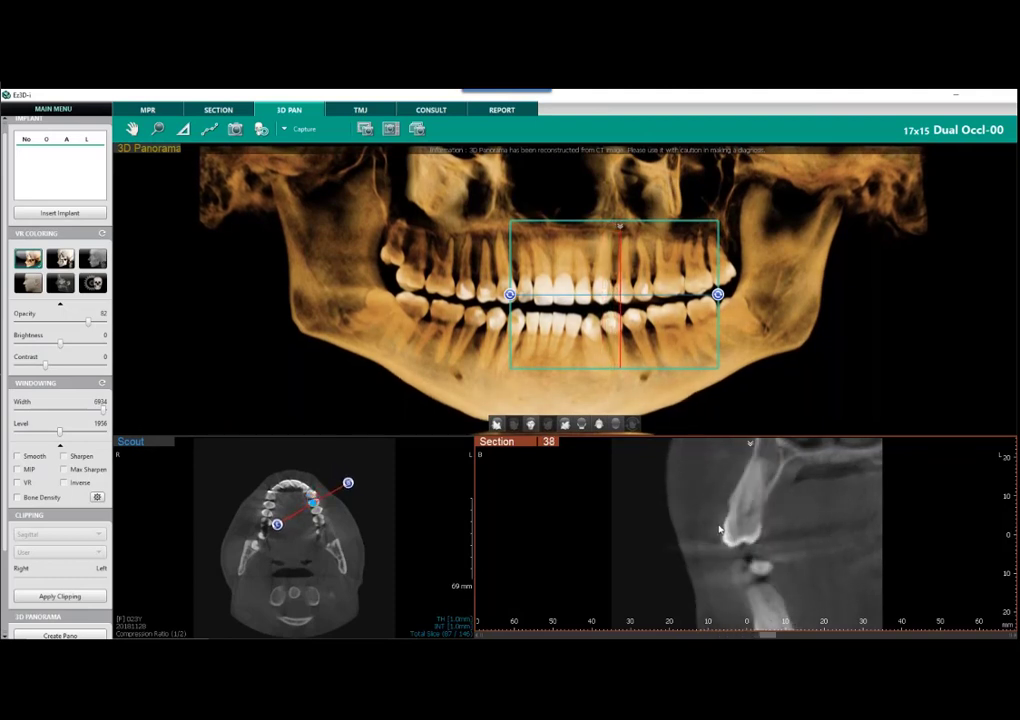
{"action": "scroll", "coordinate": [719, 527], "scroll_direction": "down", "scroll_amount": 3}
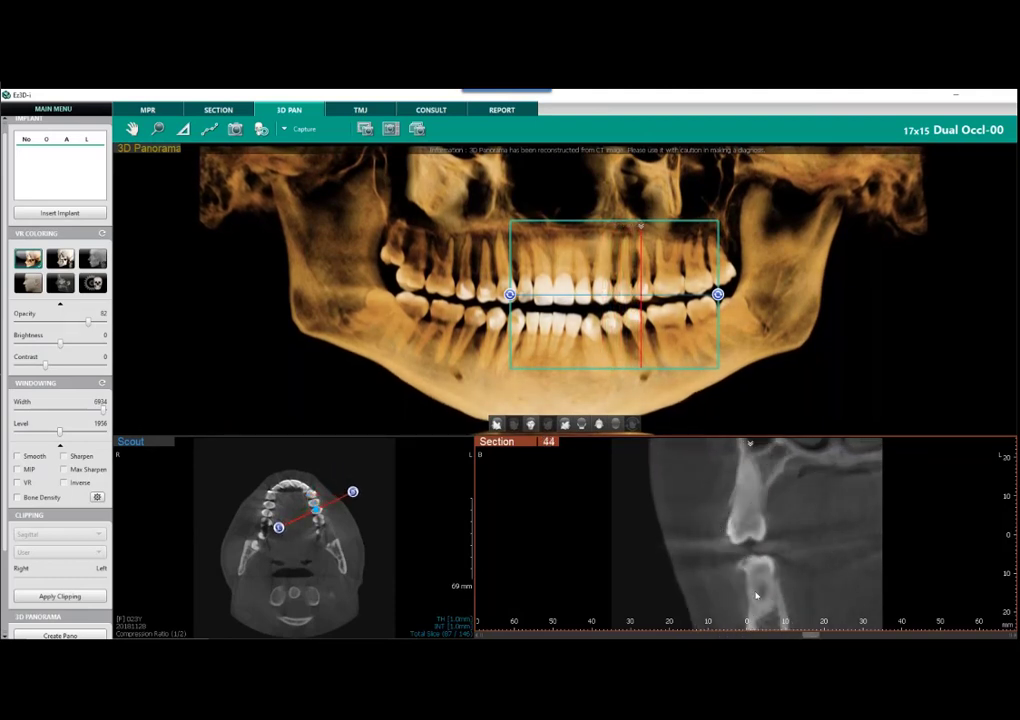
Step: Place the section box over the lower left molars, tilt it along the jaw, examine the neighbouring cross-sections and reset the views
{"action": "left_click_drag", "start_coordinate": [685, 341], "coordinate": [759, 374]}
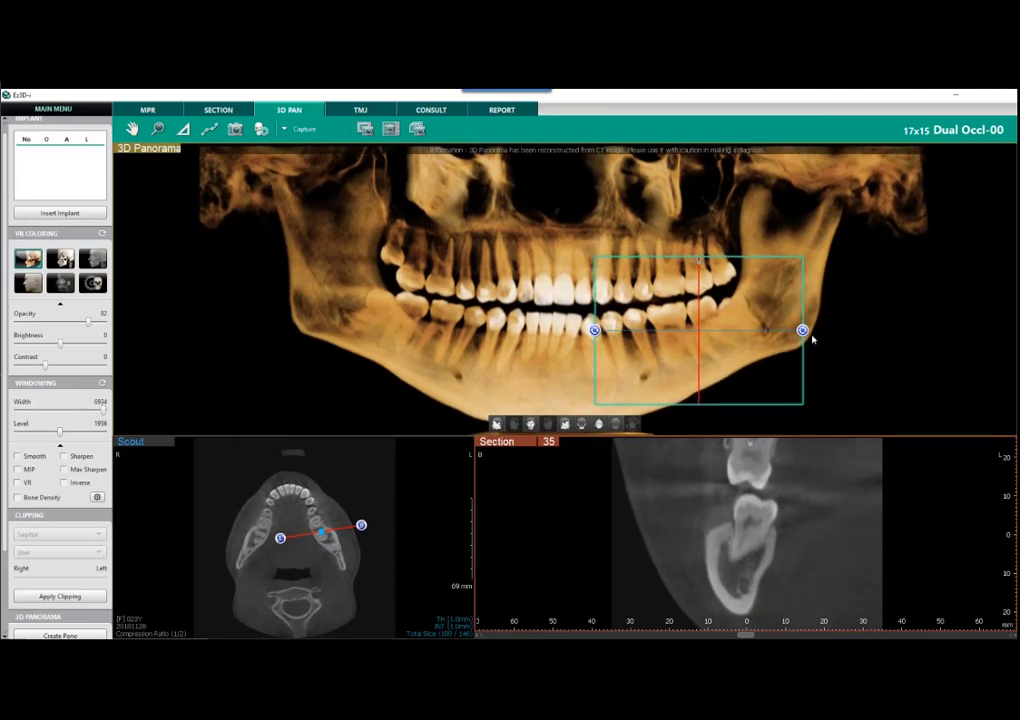
{"action": "left_click_drag", "start_coordinate": [802, 331], "coordinate": [796, 297]}
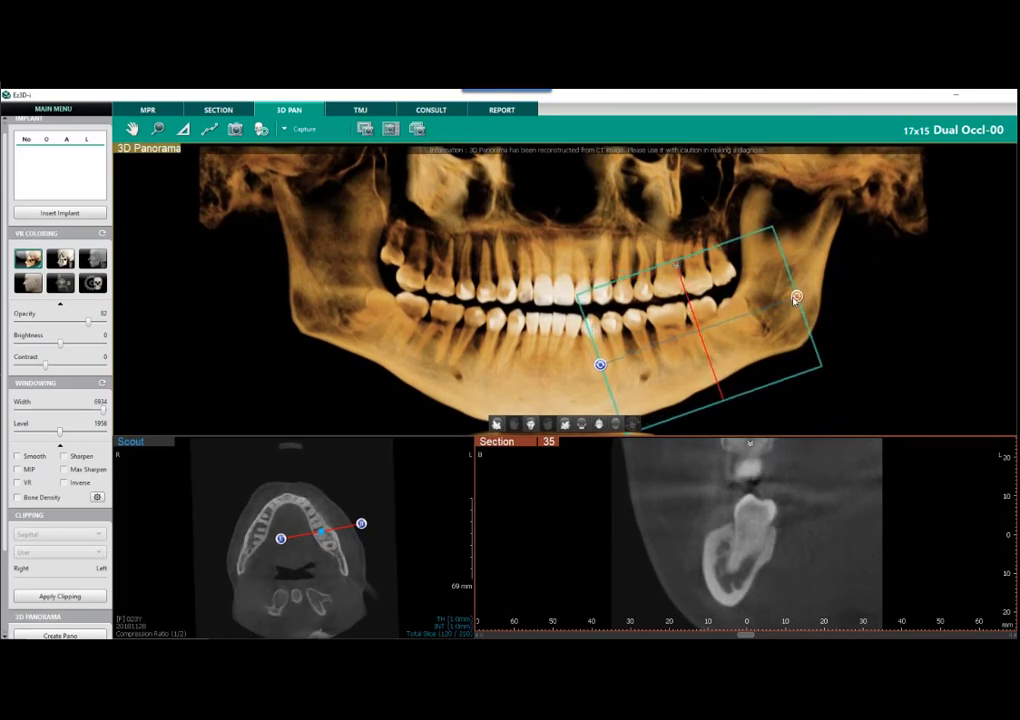
{"action": "left_click_drag", "start_coordinate": [766, 355], "coordinate": [769, 353]}
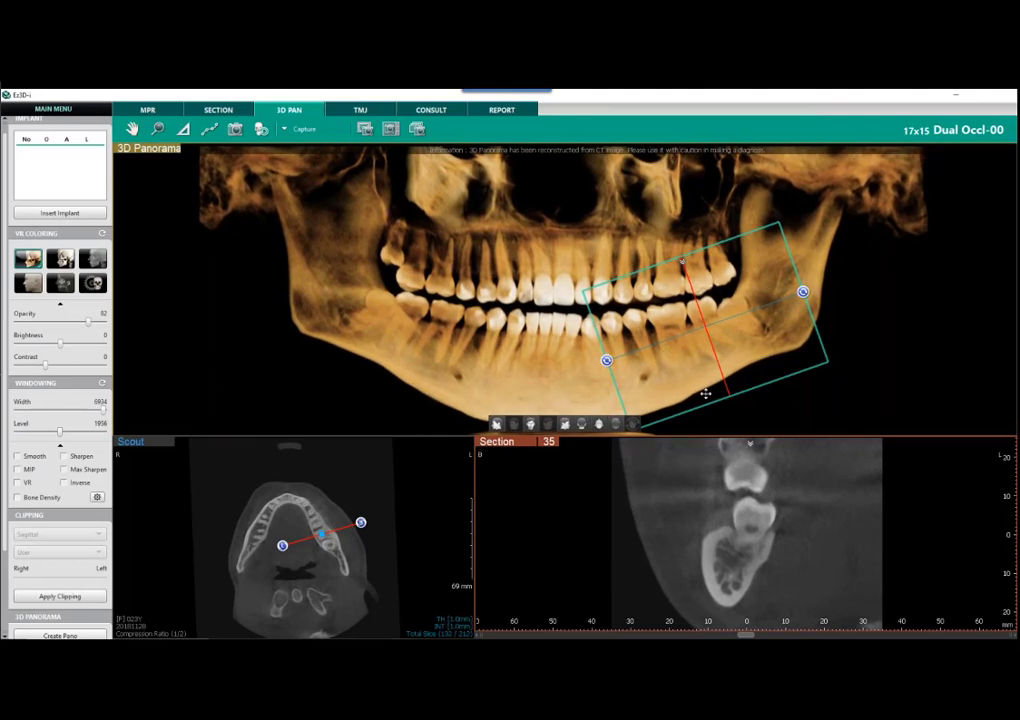
{"action": "scroll", "coordinate": [745, 553], "scroll_direction": "up", "scroll_amount": 1}
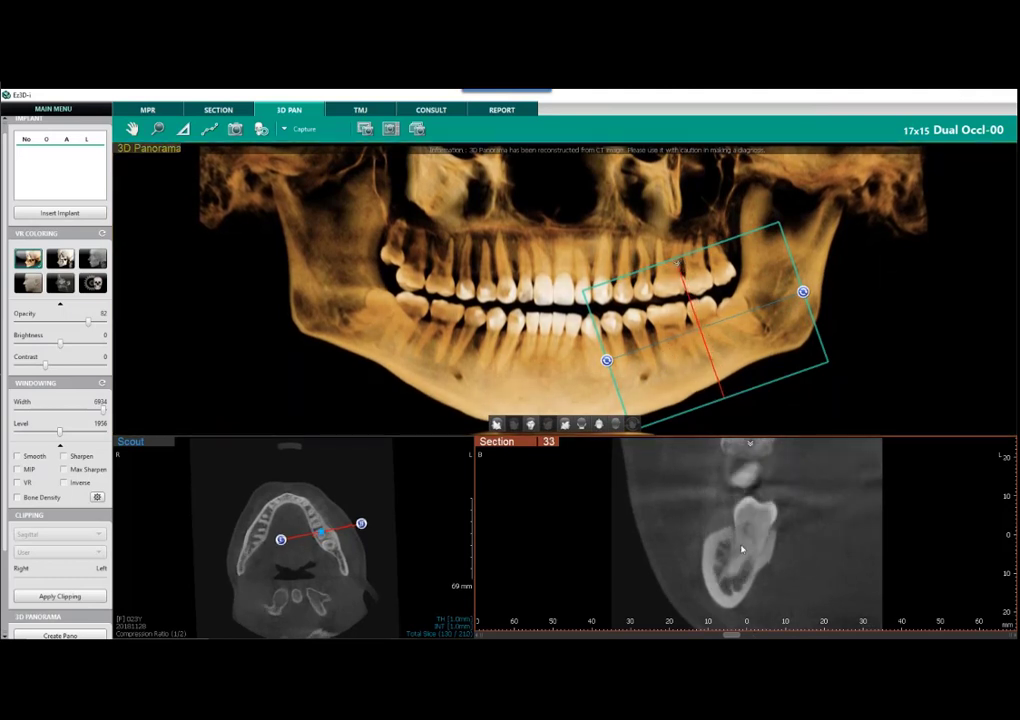
{"action": "scroll", "coordinate": [741, 551], "scroll_direction": "down", "scroll_amount": 3}
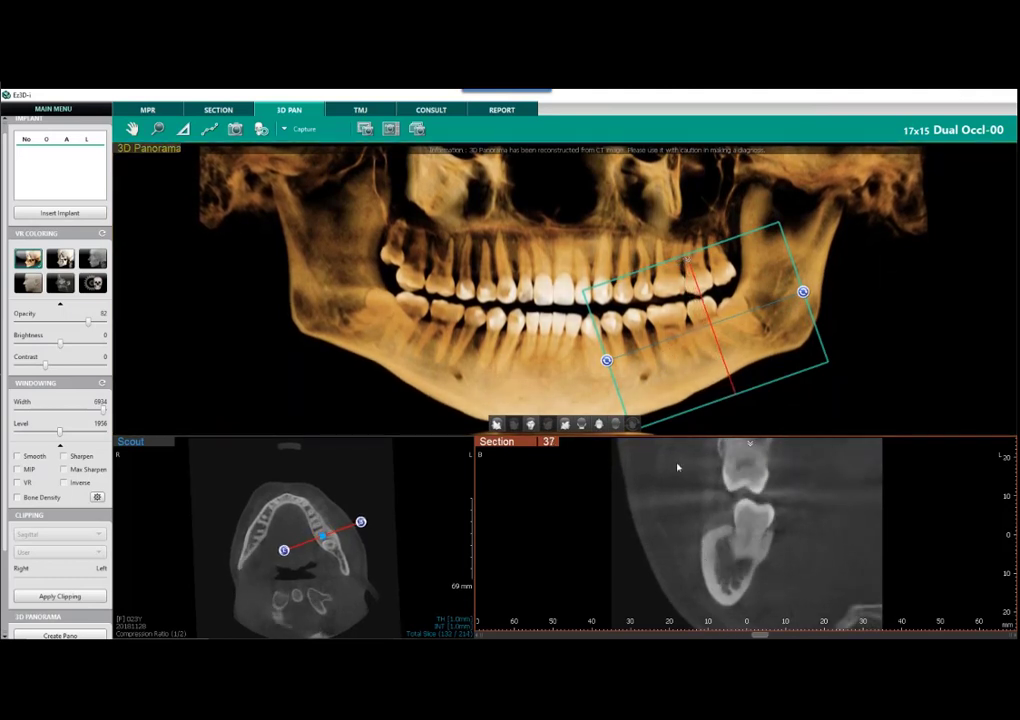
{"action": "scroll", "coordinate": [713, 519], "scroll_direction": "up", "scroll_amount": 1}
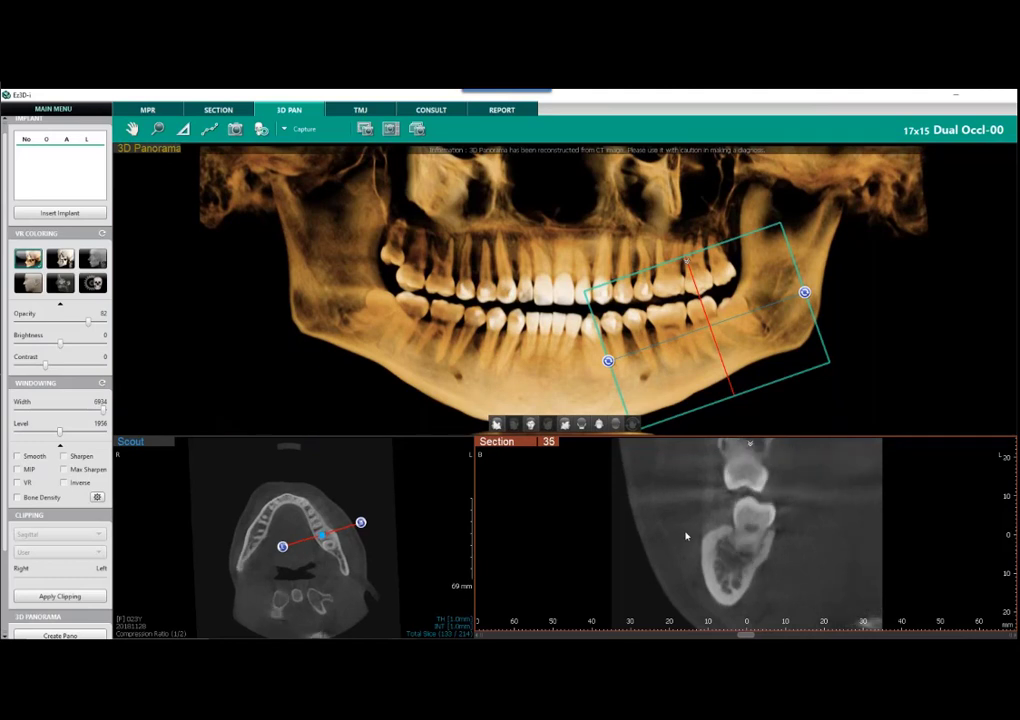
{"action": "scroll", "coordinate": [690, 537], "scroll_direction": "up", "scroll_amount": 1}
{"action": "left_click_drag", "start_coordinate": [653, 389], "coordinate": [565, 370]}
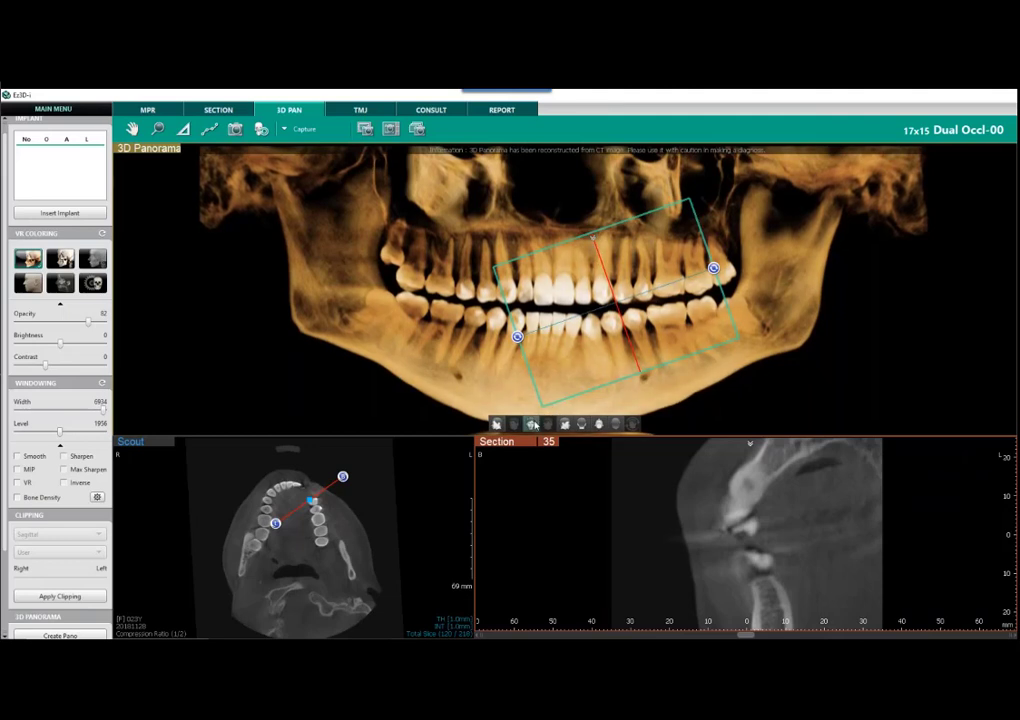
{"action": "left_click", "coordinate": [264, 131]}
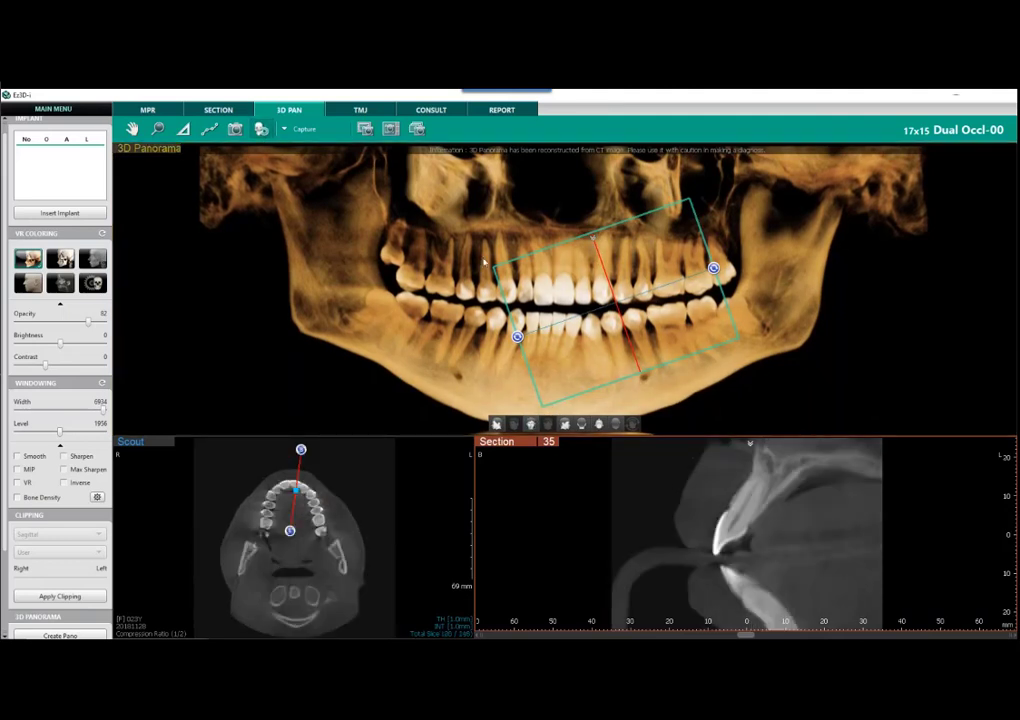
Step: Move the section box to the left molars, rotate its section line along the tooth row and examine sections 35 through 46
{"action": "left_click_drag", "start_coordinate": [609, 343], "coordinate": [761, 351]}
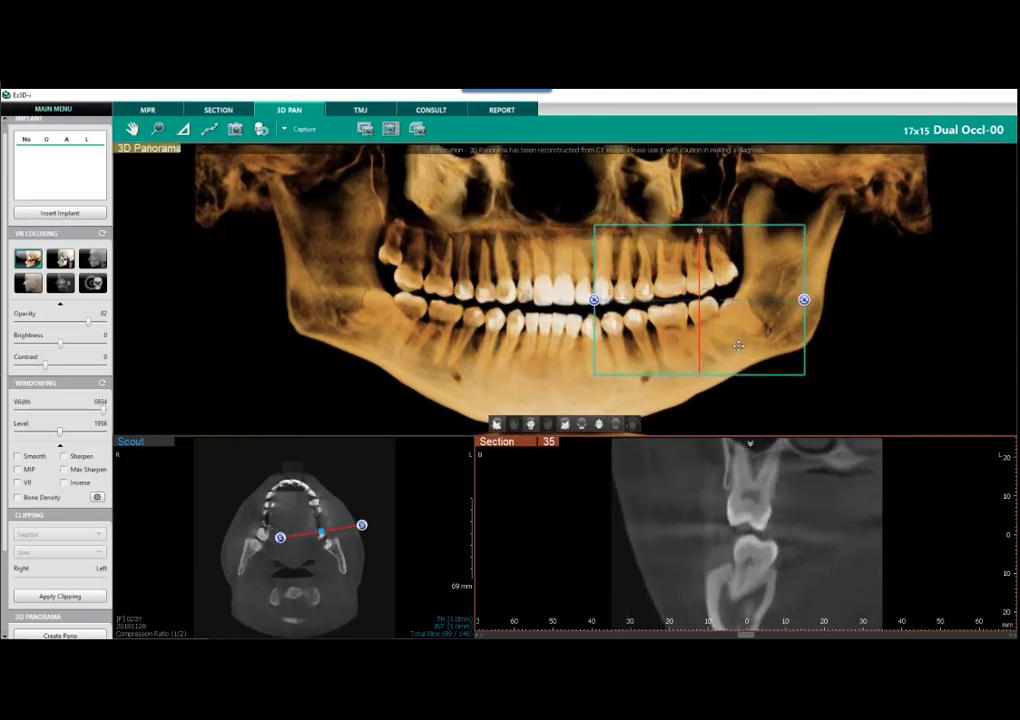
{"action": "left_click_drag", "start_coordinate": [804, 299], "coordinate": [743, 393]}
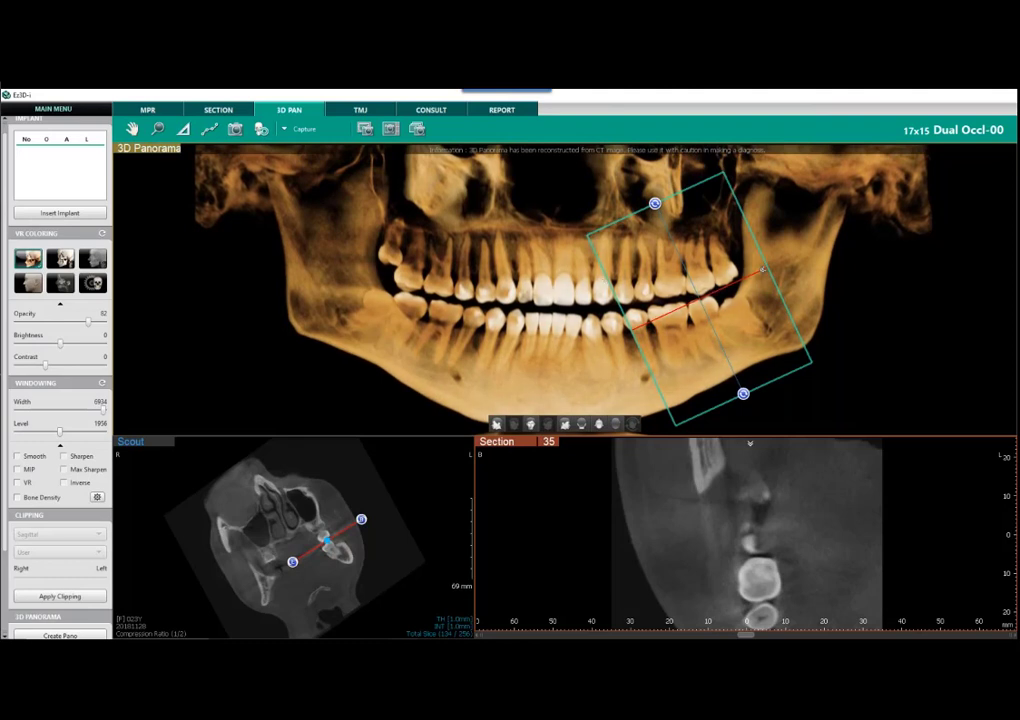
{"action": "scroll", "coordinate": [755, 500], "scroll_direction": "down", "scroll_amount": 5}
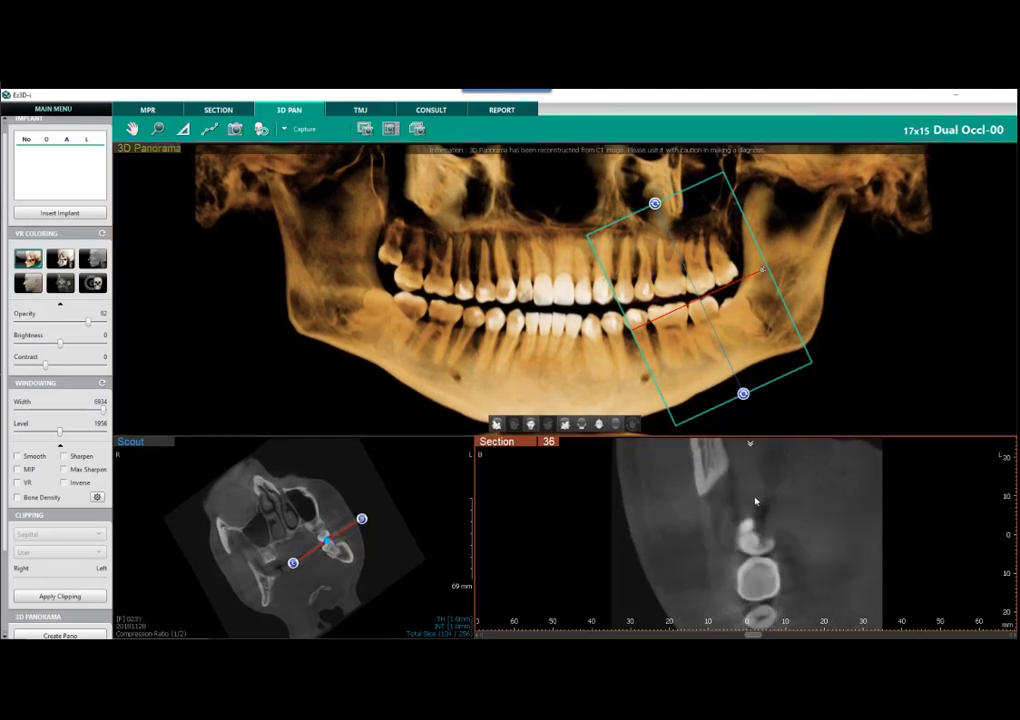
{"action": "scroll", "coordinate": [762, 498], "scroll_direction": "down", "scroll_amount": 5}
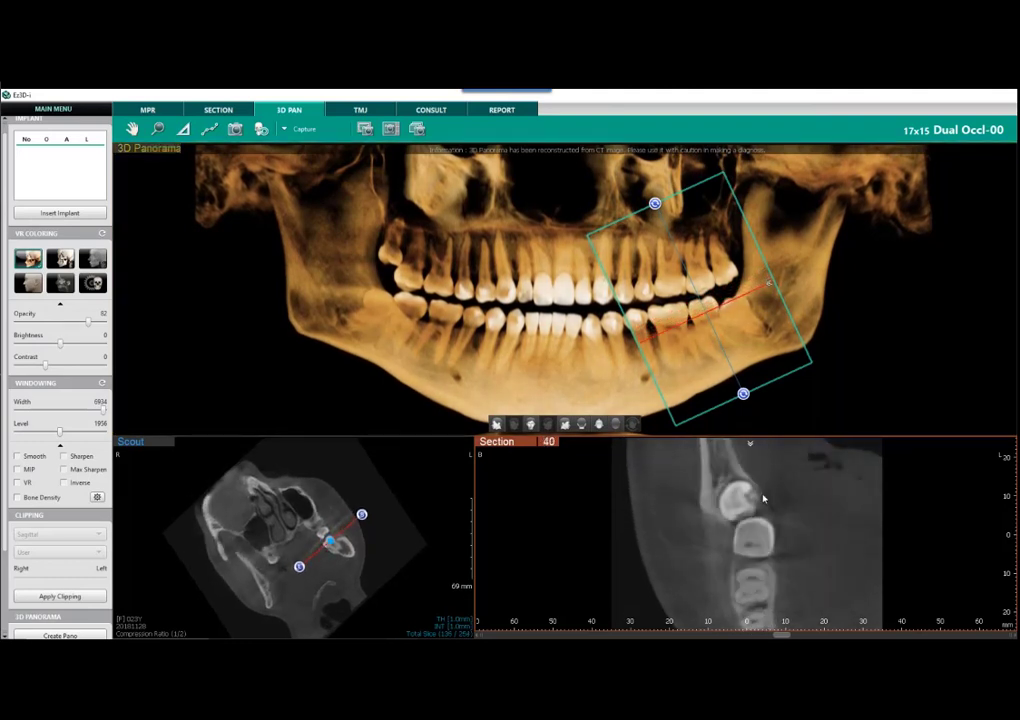
{"action": "scroll", "coordinate": [768, 507], "scroll_direction": "down", "scroll_amount": 1}
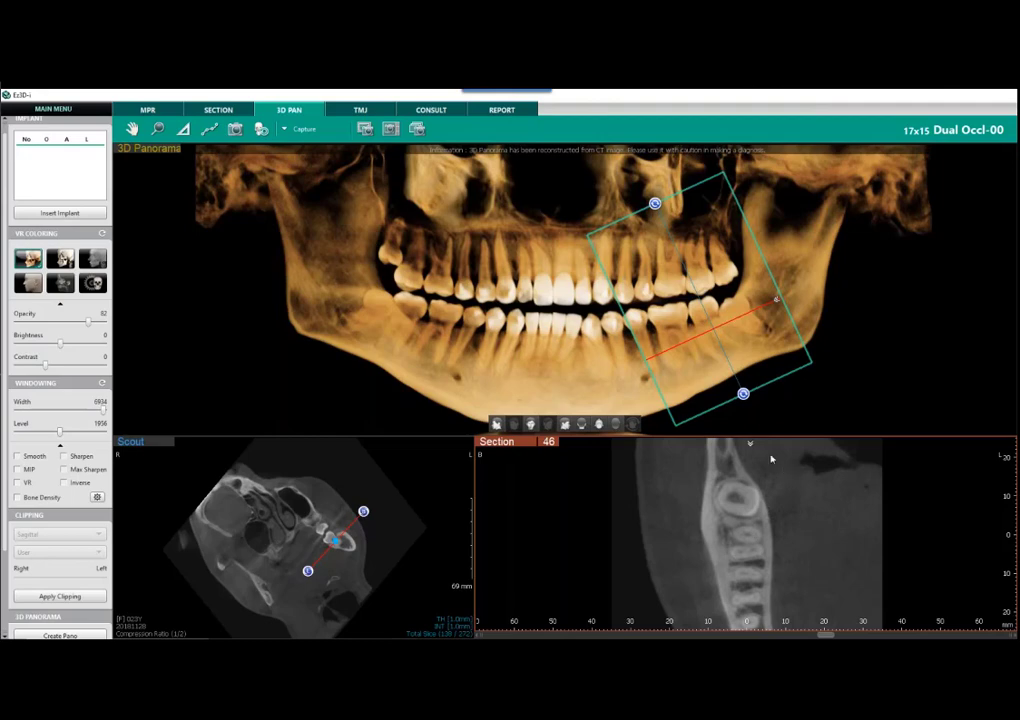
Step: Align the section line with the upper left teeth, examine slices from the crowns up to section 29 and reset the views
{"action": "left_click_drag", "start_coordinate": [700, 384], "coordinate": [677, 366]}
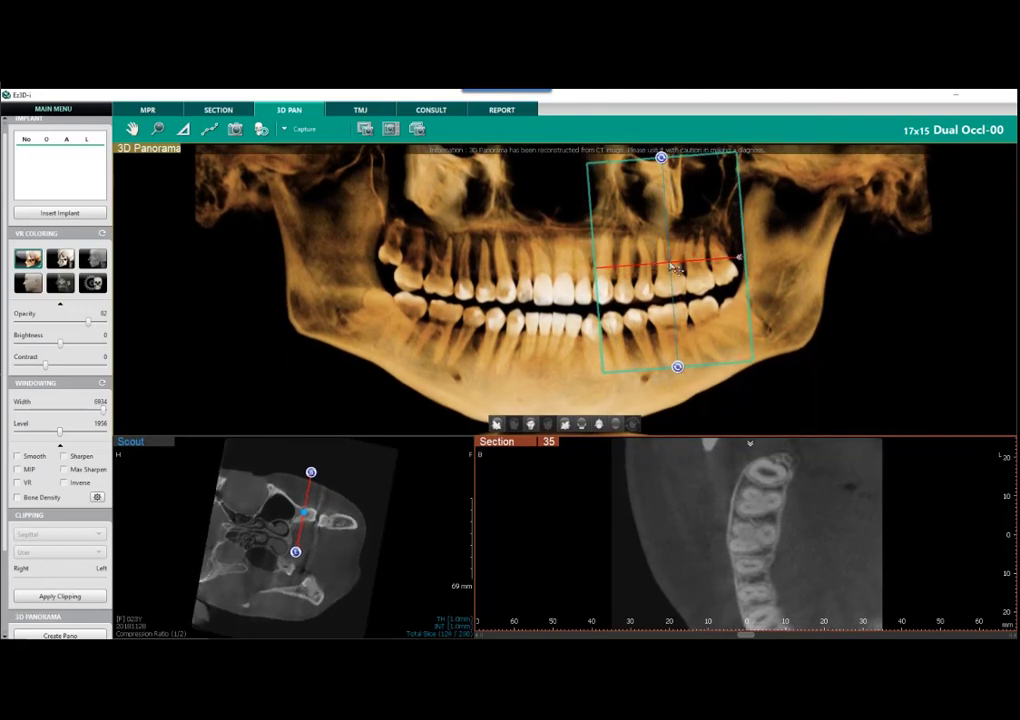
{"action": "scroll", "coordinate": [768, 517], "scroll_direction": "down", "scroll_amount": 6}
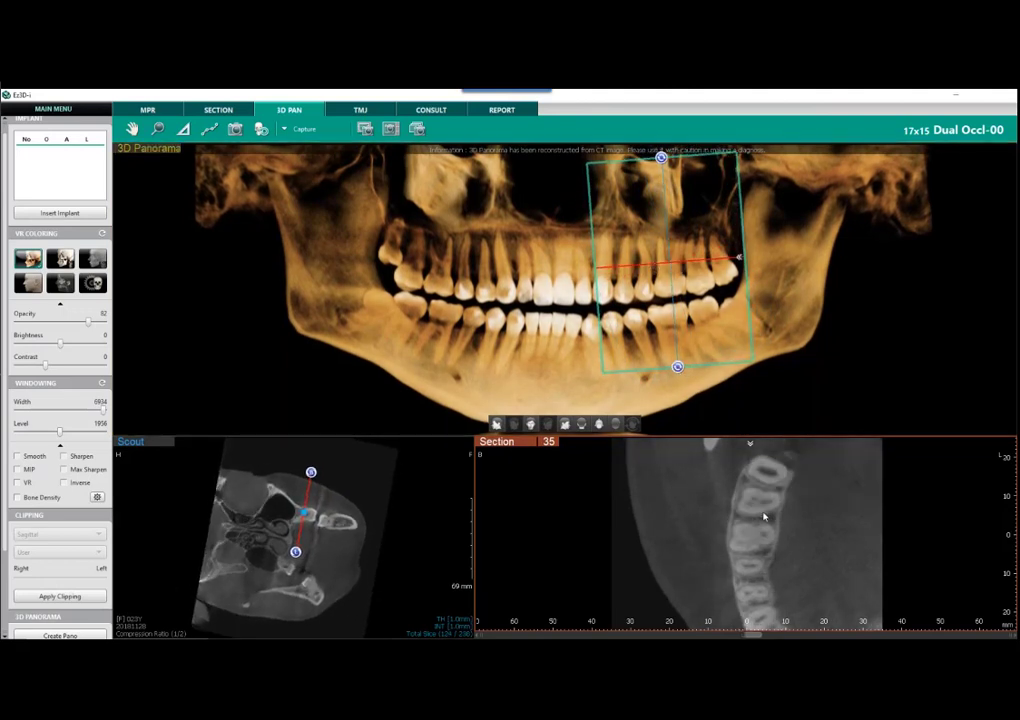
{"action": "scroll", "coordinate": [775, 515], "scroll_direction": "down", "scroll_amount": 5}
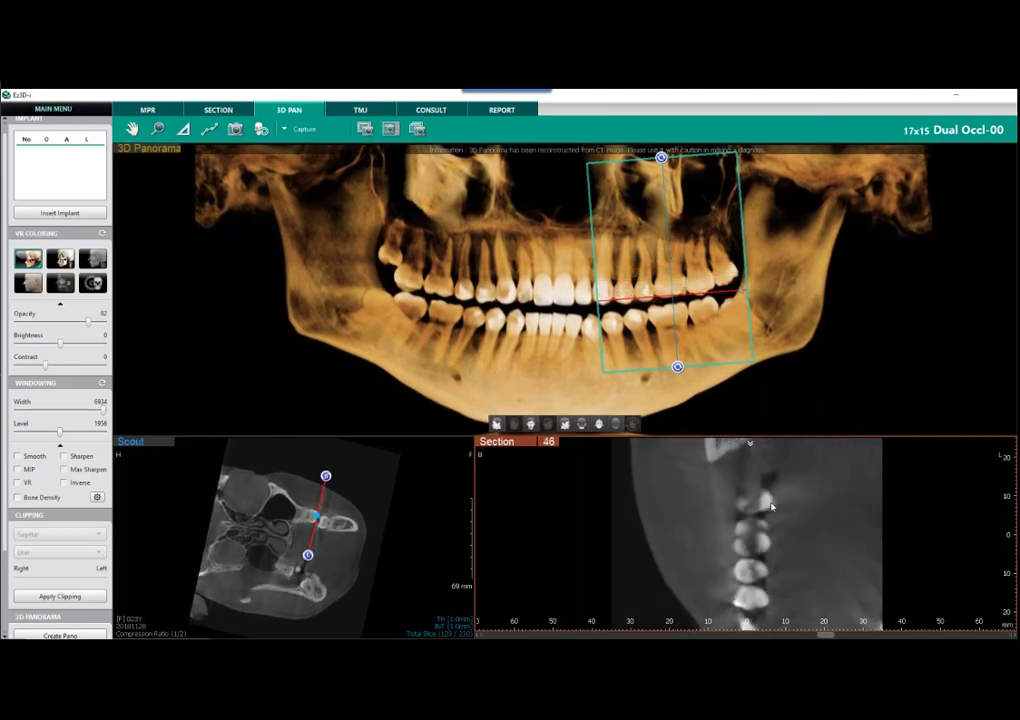
{"action": "scroll", "coordinate": [799, 519], "scroll_direction": "up", "scroll_amount": 5}
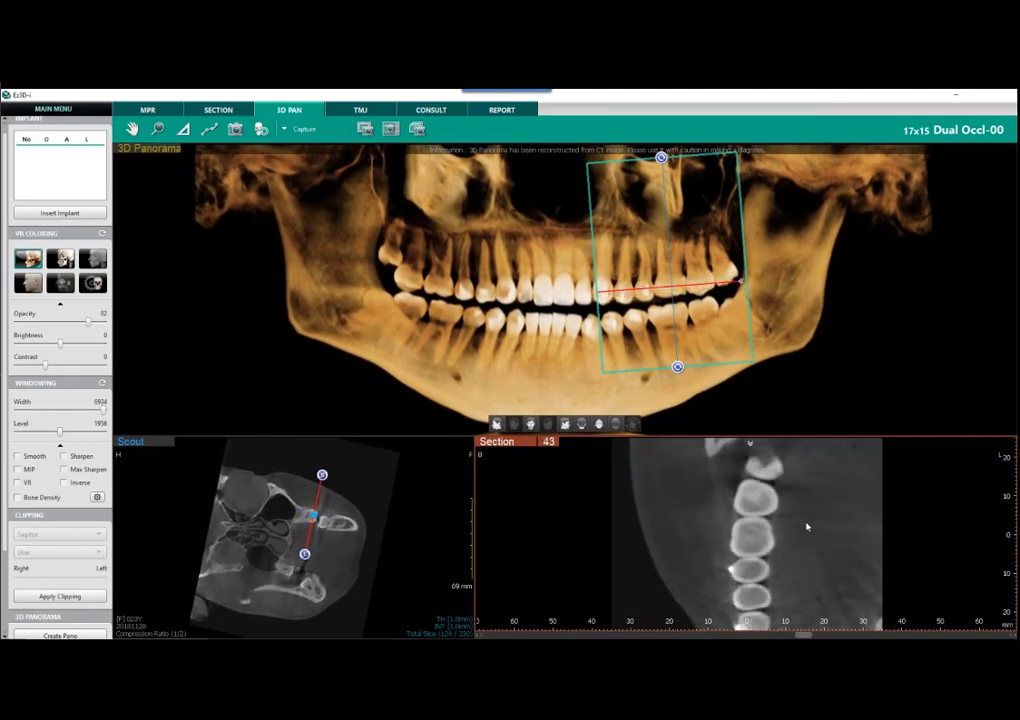
{"action": "scroll", "coordinate": [807, 527], "scroll_direction": "up", "scroll_amount": 3}
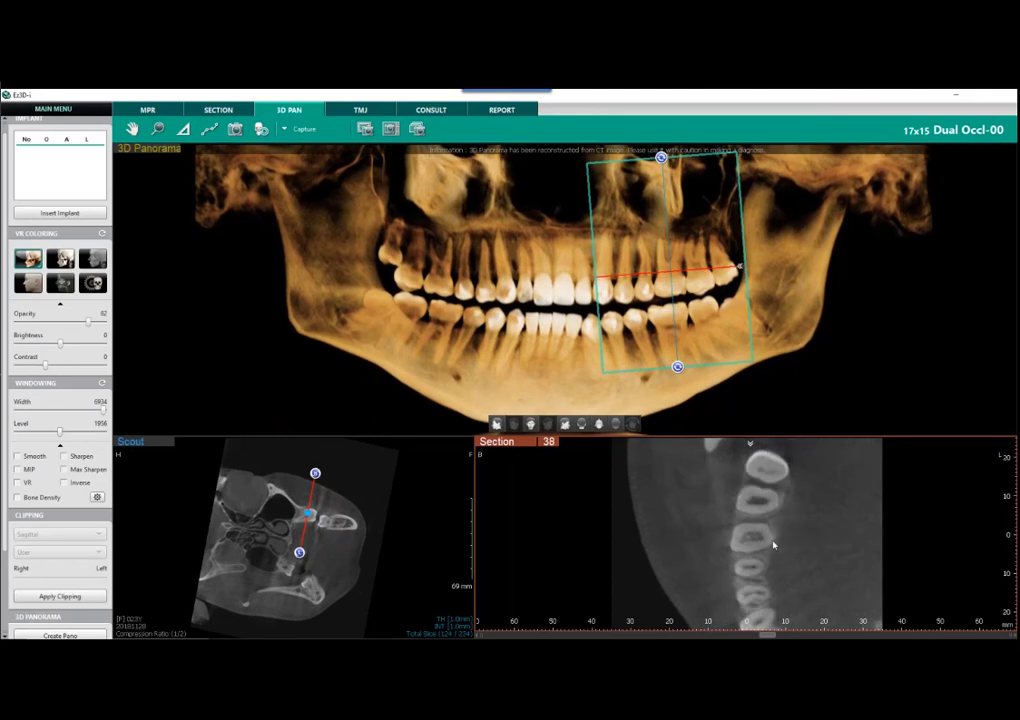
{"action": "scroll", "coordinate": [766, 543], "scroll_direction": "up", "scroll_amount": 3}
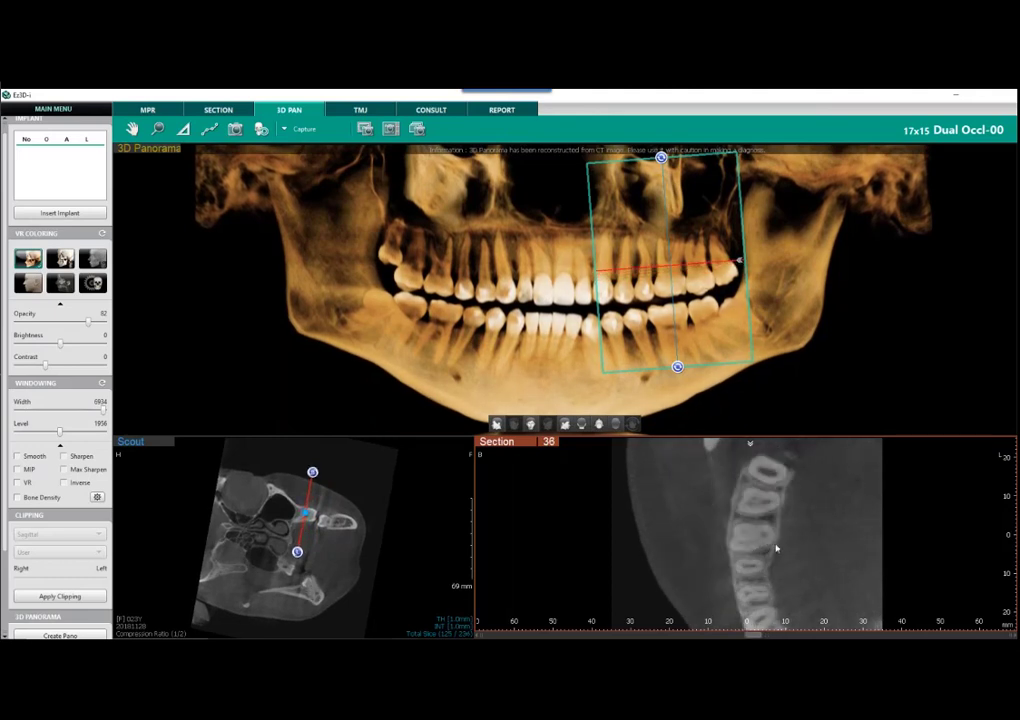
{"action": "scroll", "coordinate": [777, 553], "scroll_direction": "up", "scroll_amount": 2}
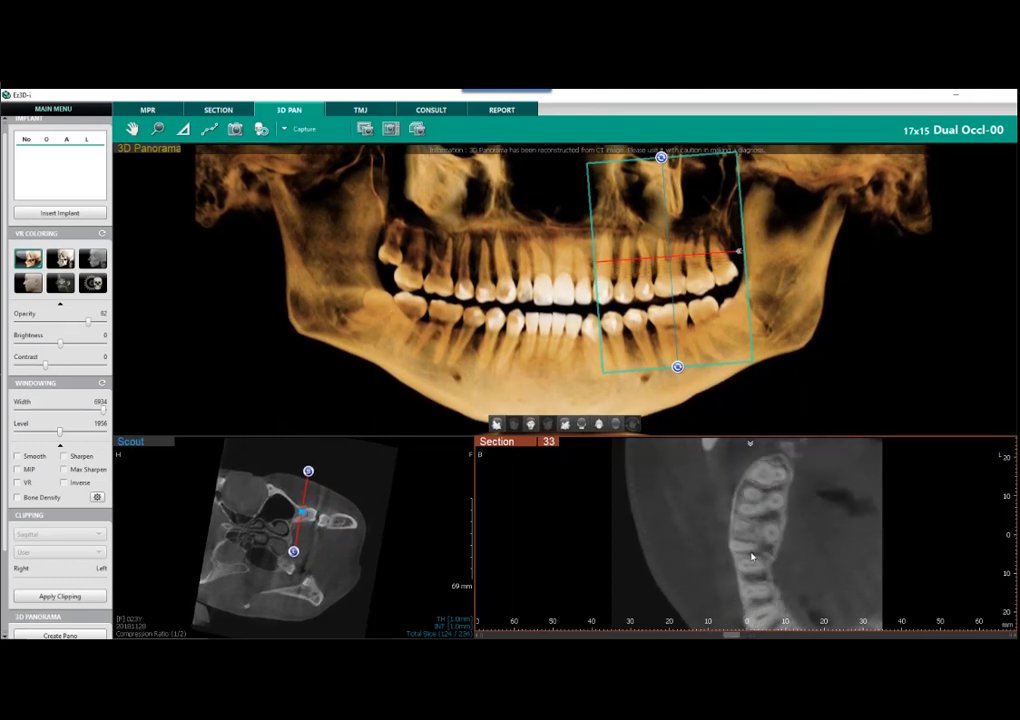
{"action": "scroll", "coordinate": [724, 535], "scroll_direction": "up", "scroll_amount": 4}
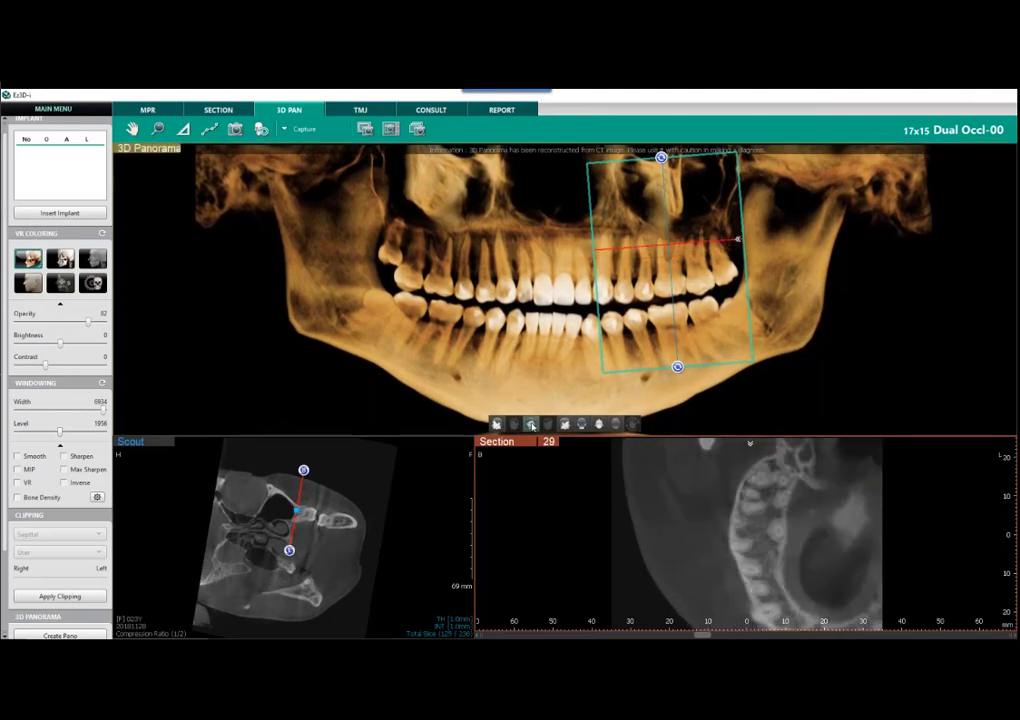
{"action": "left_click", "coordinate": [264, 129]}
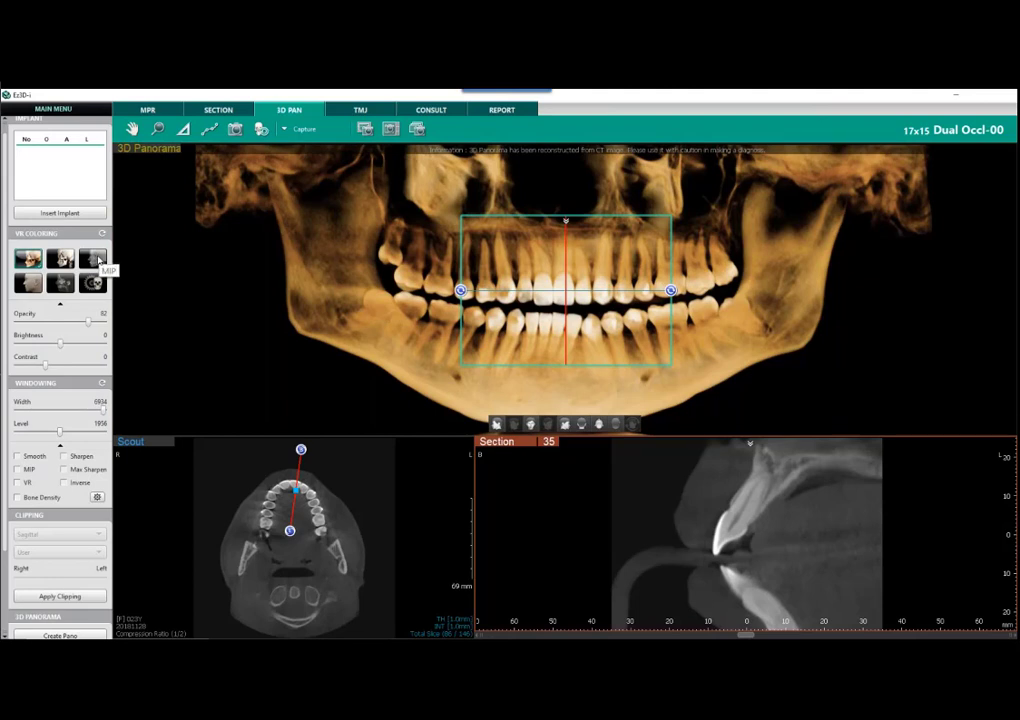
Step: Apply MIP coloring to the 3D panorama, move the section box over the left posterior teeth and return to the MPR view
{"action": "left_click", "coordinate": [96, 261]}
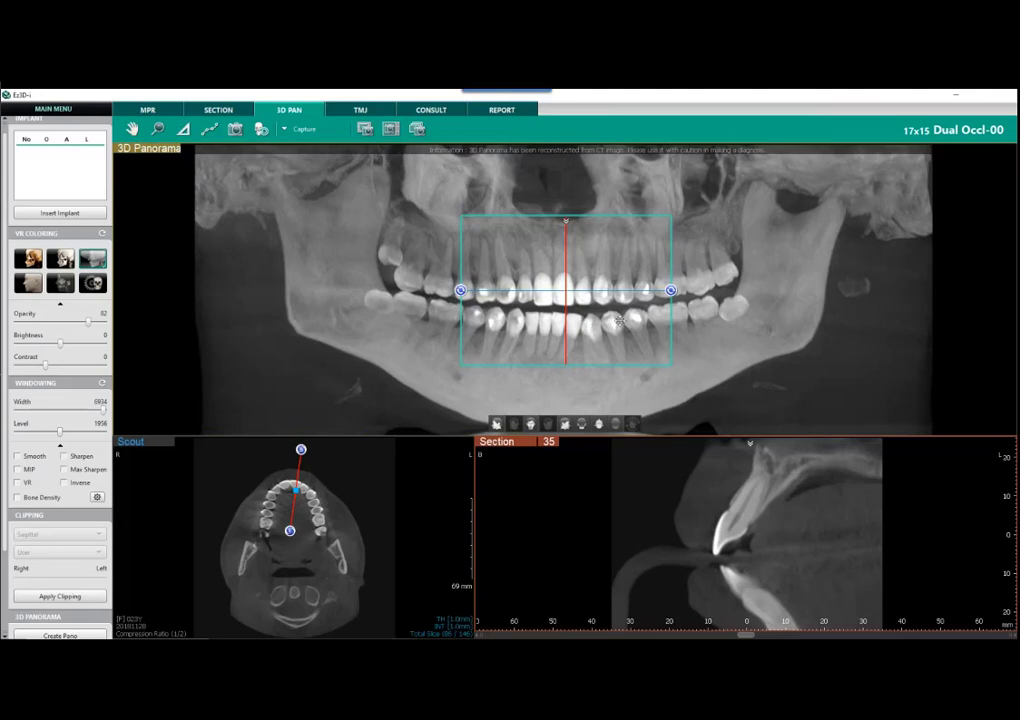
{"action": "left_click_drag", "start_coordinate": [620, 322], "coordinate": [723, 325]}
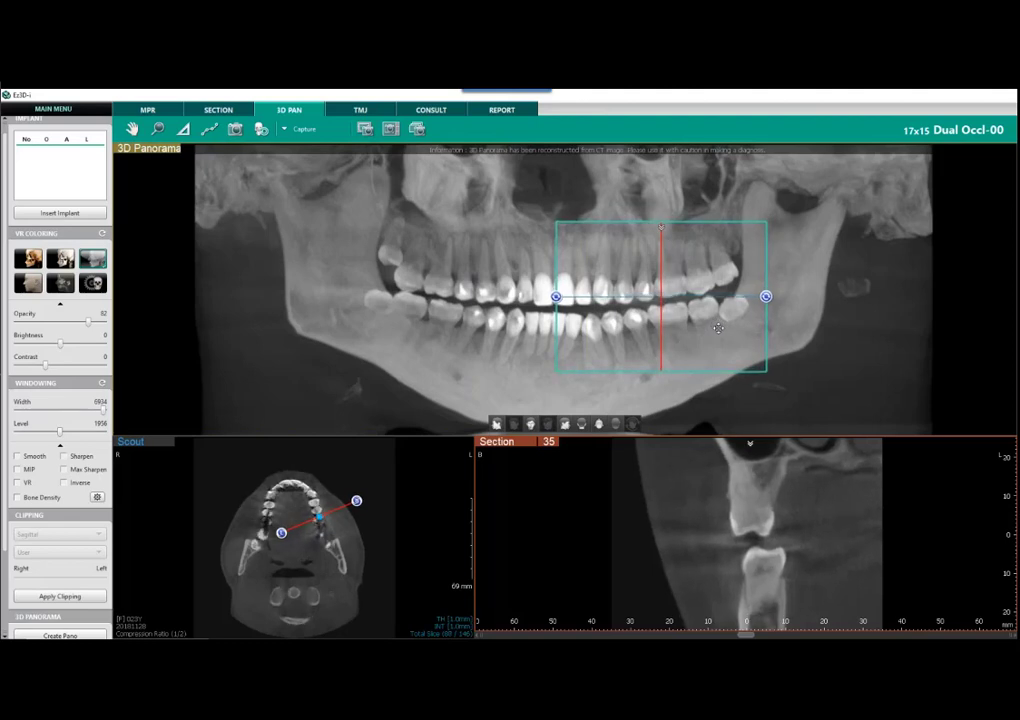
{"action": "left_click", "coordinate": [148, 110]}
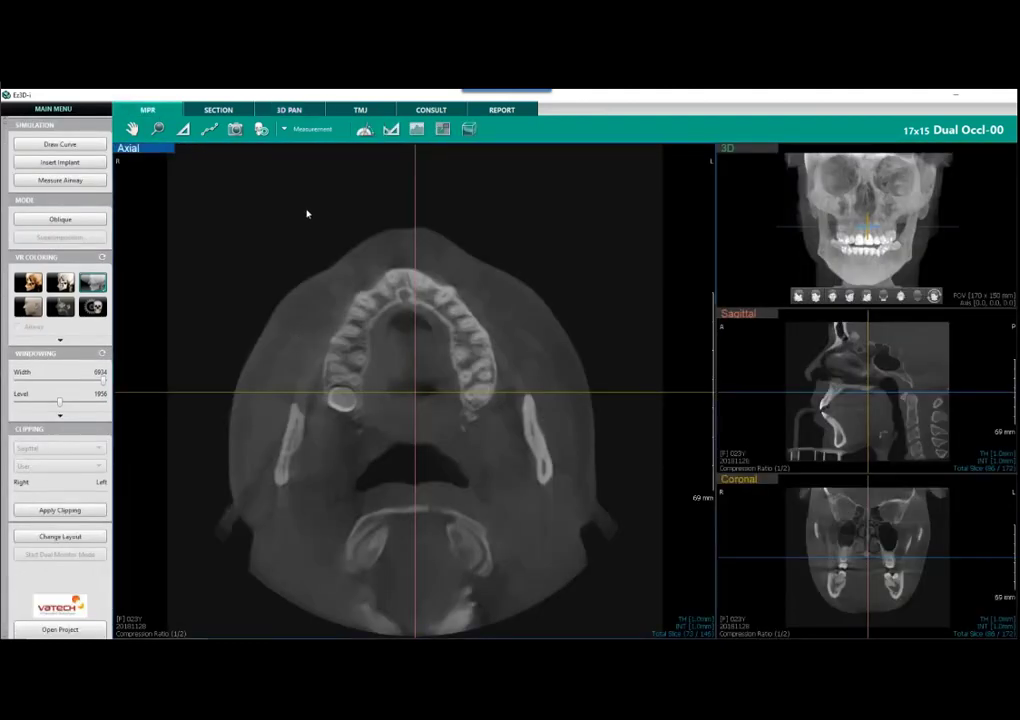
Step: Change the MPR layout to four equal panes showing Coronal, Sagittal, Axial and 3D
{"action": "left_click", "coordinate": [61, 539]}
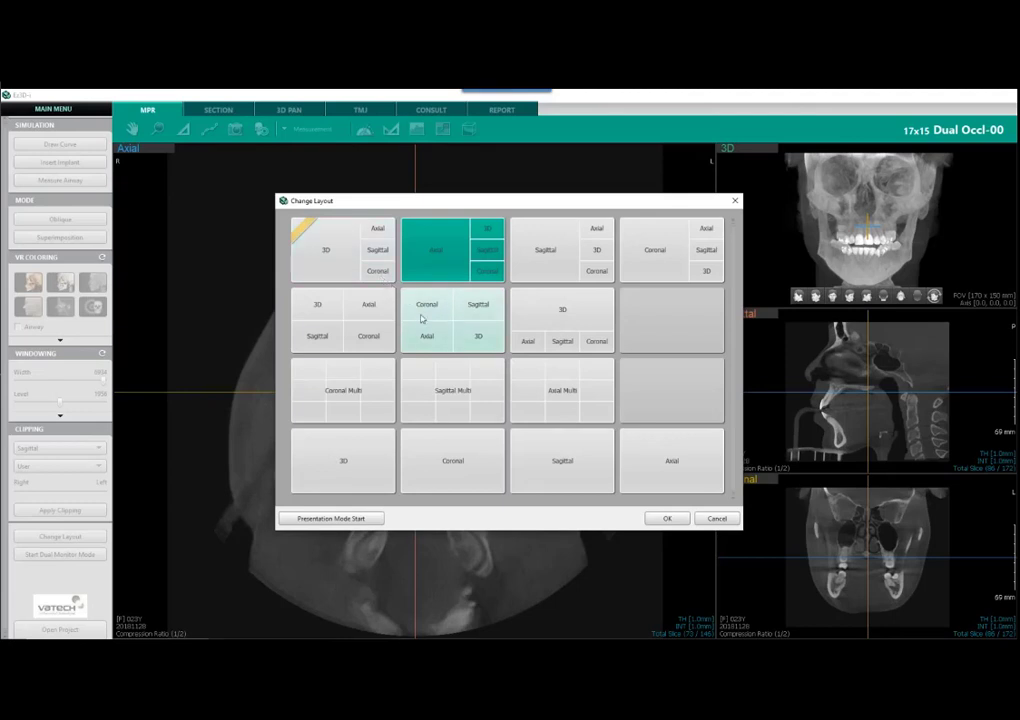
{"action": "left_click", "coordinate": [455, 323]}
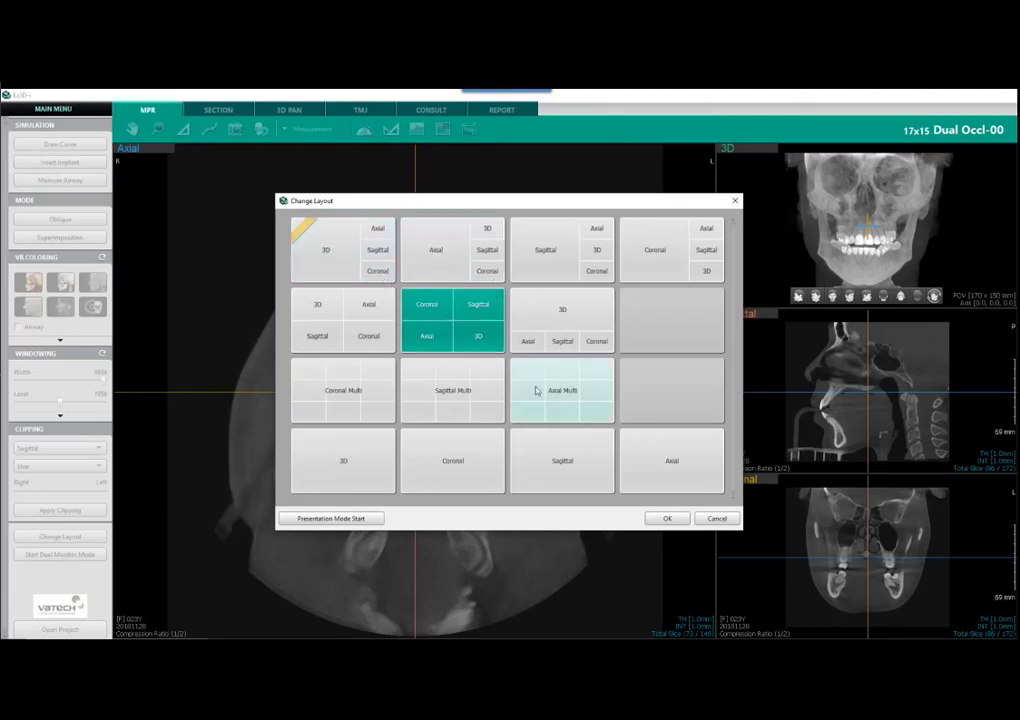
{"action": "left_click", "coordinate": [667, 518]}
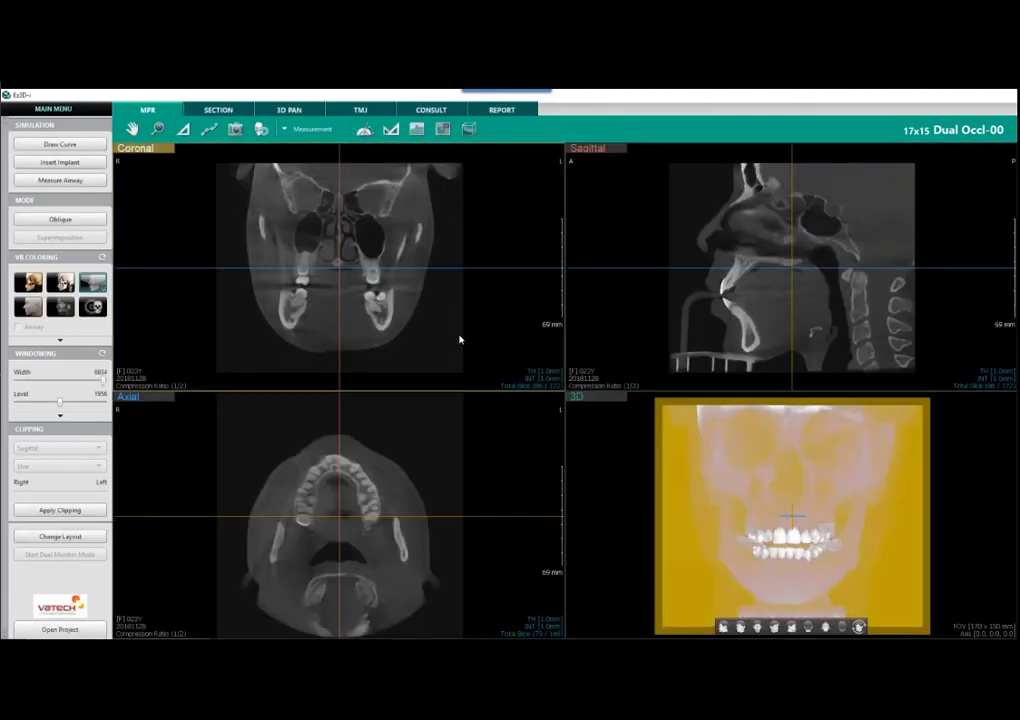
Step: Change the layout to a large 3D view with small Axial, Sagittal and Coronal views stacked beside it
{"action": "left_click", "coordinate": [95, 537]}
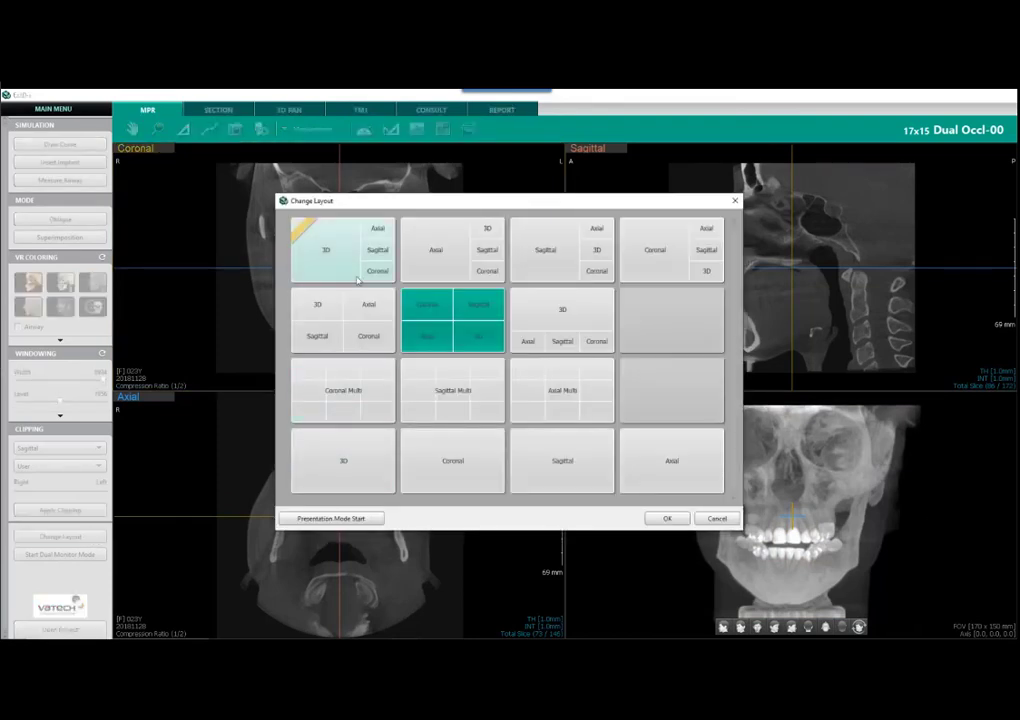
{"action": "left_click", "coordinate": [340, 264]}
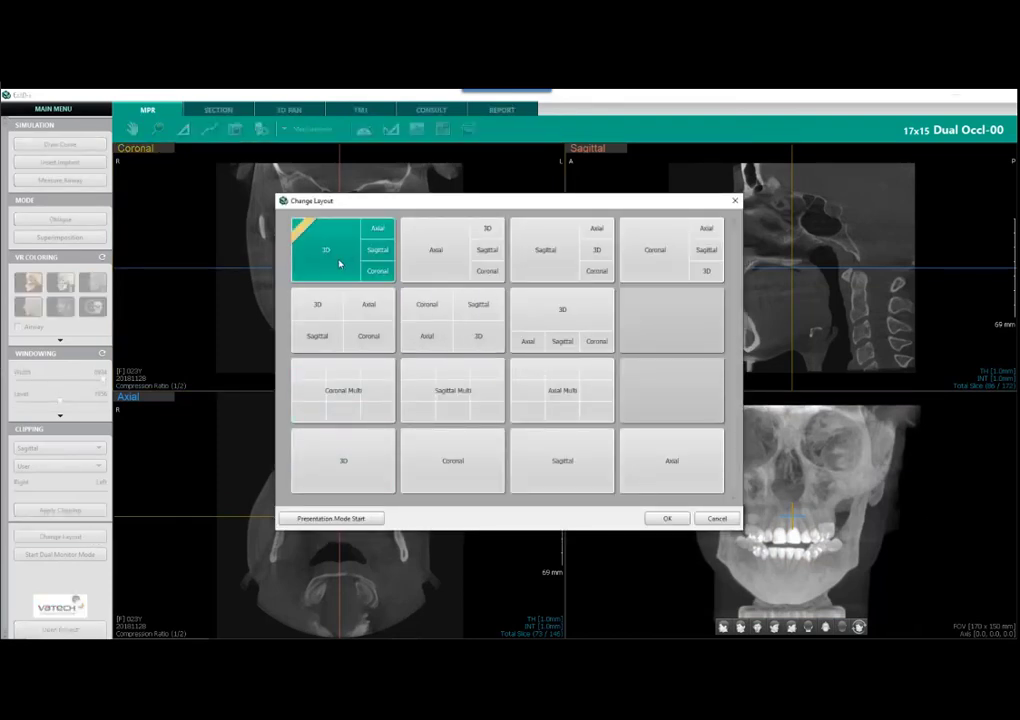
{"action": "right_click", "coordinate": [339, 263]}
{"action": "left_click", "coordinate": [355, 266]}
{"action": "left_click", "coordinate": [667, 518]}
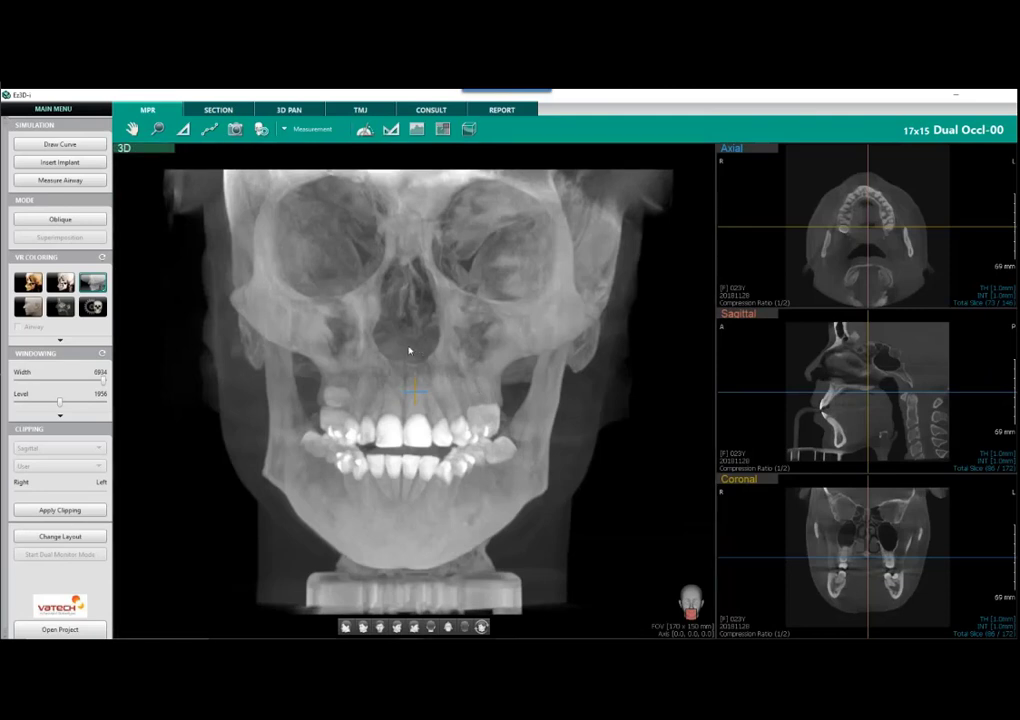
Step: Rotate the 3D skull from the front towards its left side to examine the teeth and jaw
{"action": "left_click_drag", "start_coordinate": [377, 349], "coordinate": [418, 350]}
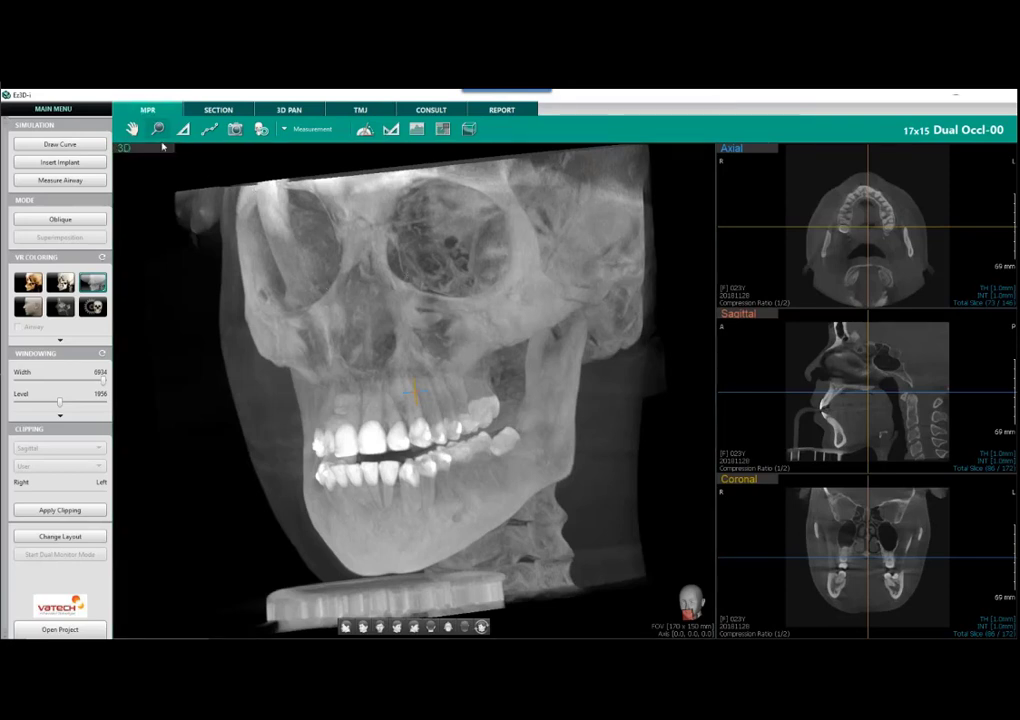
{"action": "left_click_drag", "start_coordinate": [348, 364], "coordinate": [512, 355]}
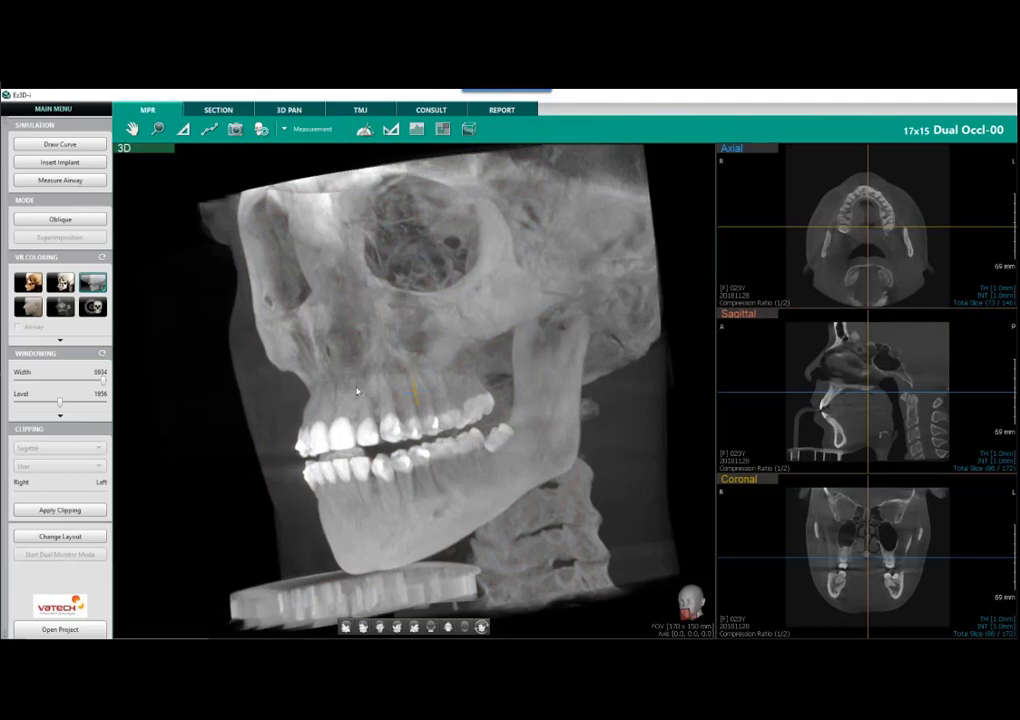
{"action": "left_click_drag", "start_coordinate": [292, 308], "coordinate": [353, 282]}
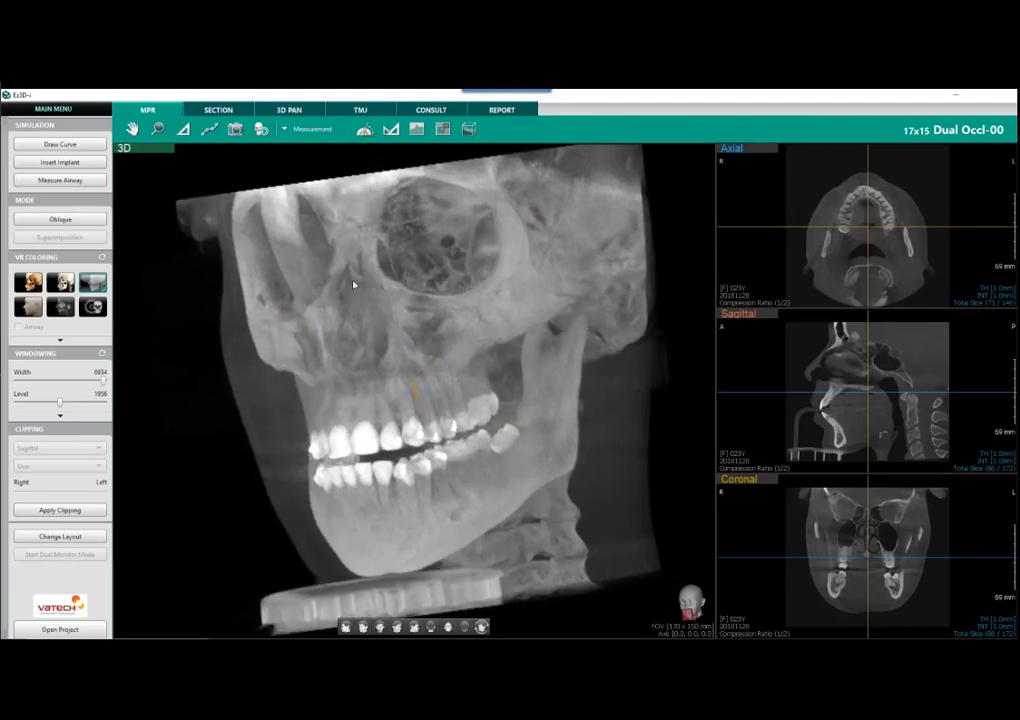
Step: Open the 3D panorama view, tilt the panorama, restore its frontal orientation and zoom it out slightly
{"action": "left_click", "coordinate": [289, 111]}
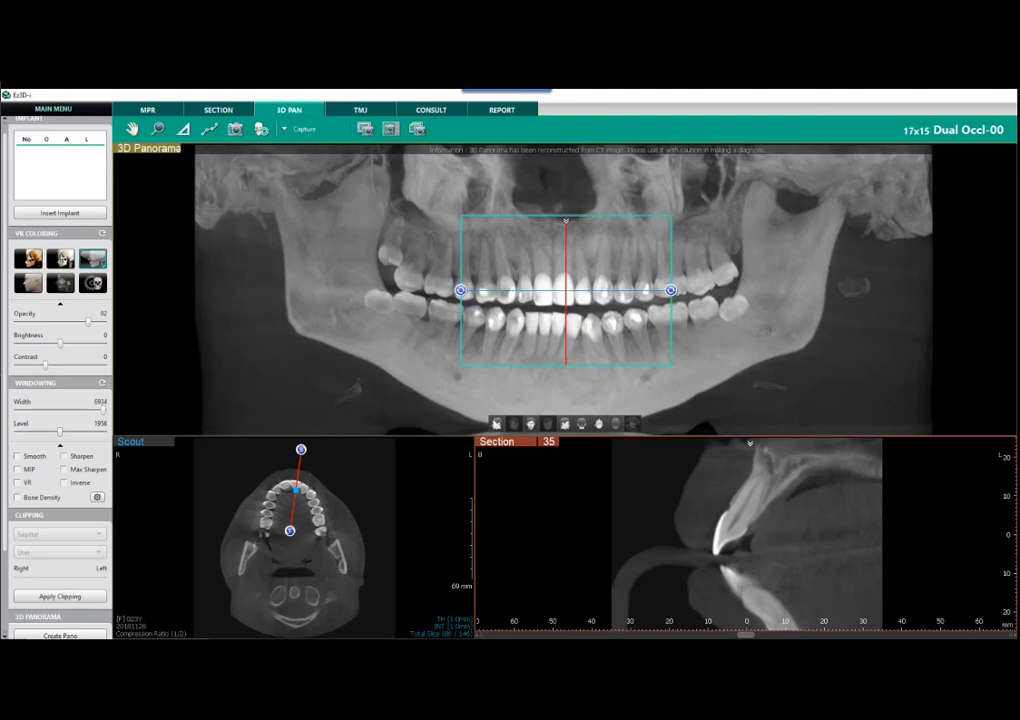
{"action": "mouse_move", "coordinate": [291, 277]}
{"action": "left_mouse_down"}
{"action": "mouse_move", "coordinate": [315, 283]}
{"action": "mouse_move", "coordinate": [304, 283]}
{"action": "mouse_move", "coordinate": [319, 266]}
{"action": "mouse_move", "coordinate": [308, 276]}
{"action": "left_mouse_up"}
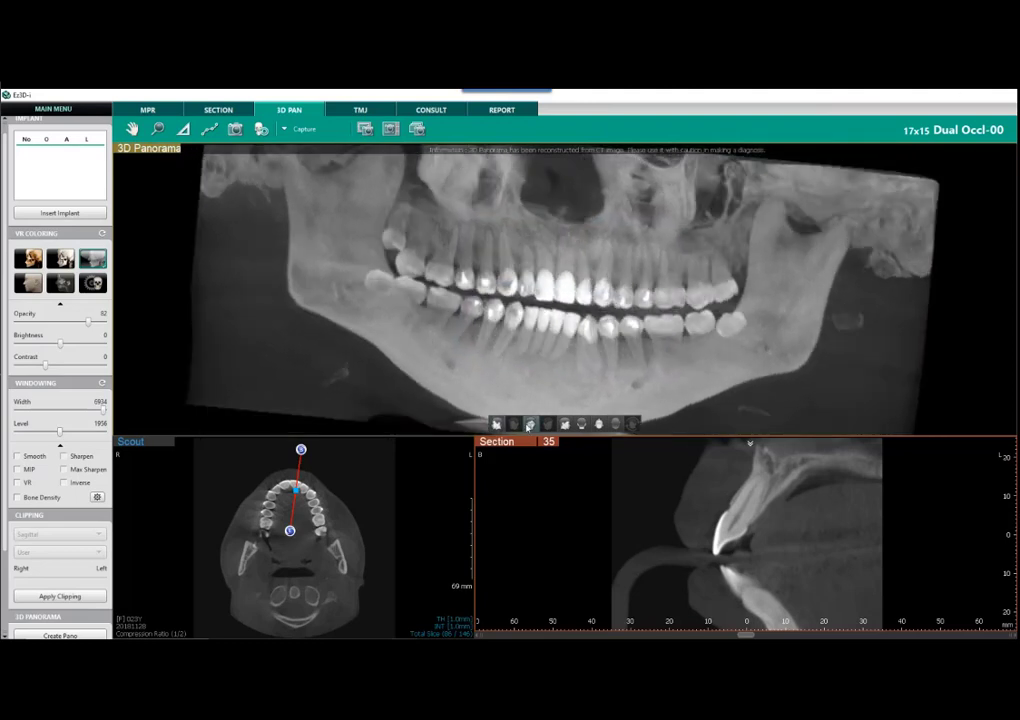
{"action": "left_click", "coordinate": [496, 424]}
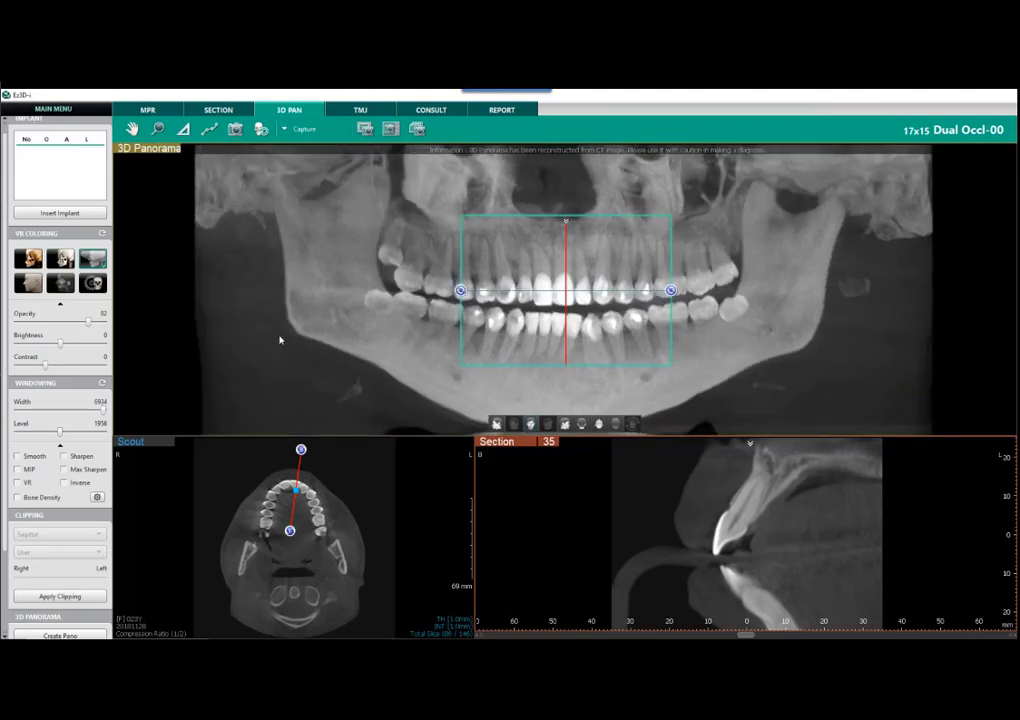
{"action": "right_click_drag", "start_coordinate": [403, 345], "coordinate": [408, 334]}
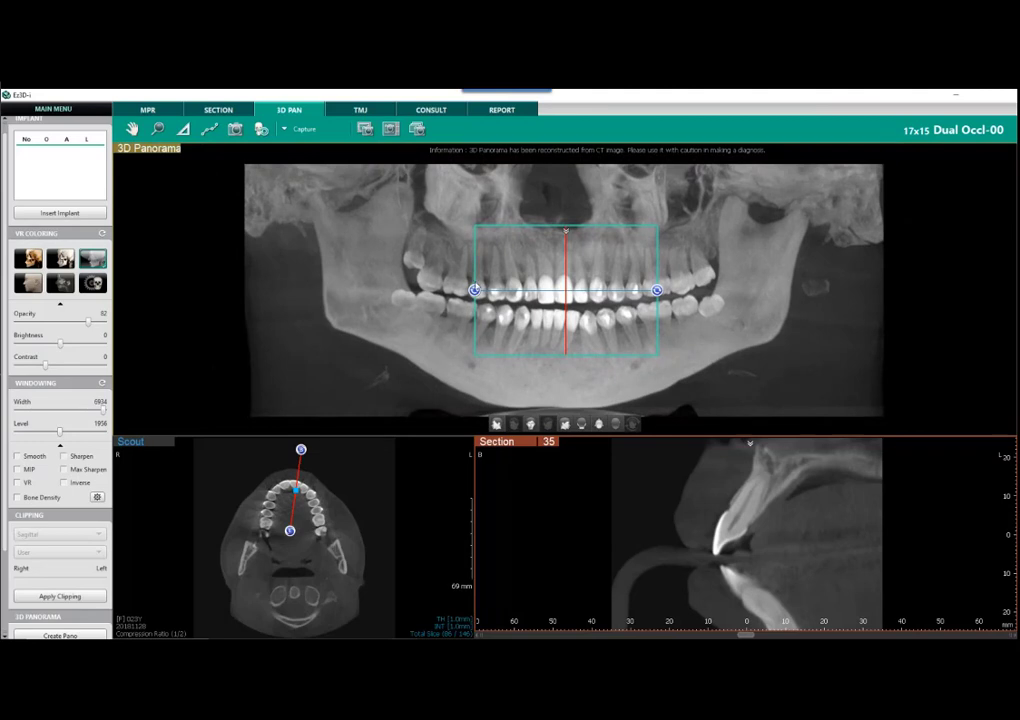
Step: Start creating a new panorama, adjust the lower height limit in the front view and shift a curve point behind the right molars
{"action": "scroll", "coordinate": [87, 443], "scroll_direction": "down", "scroll_amount": 3}
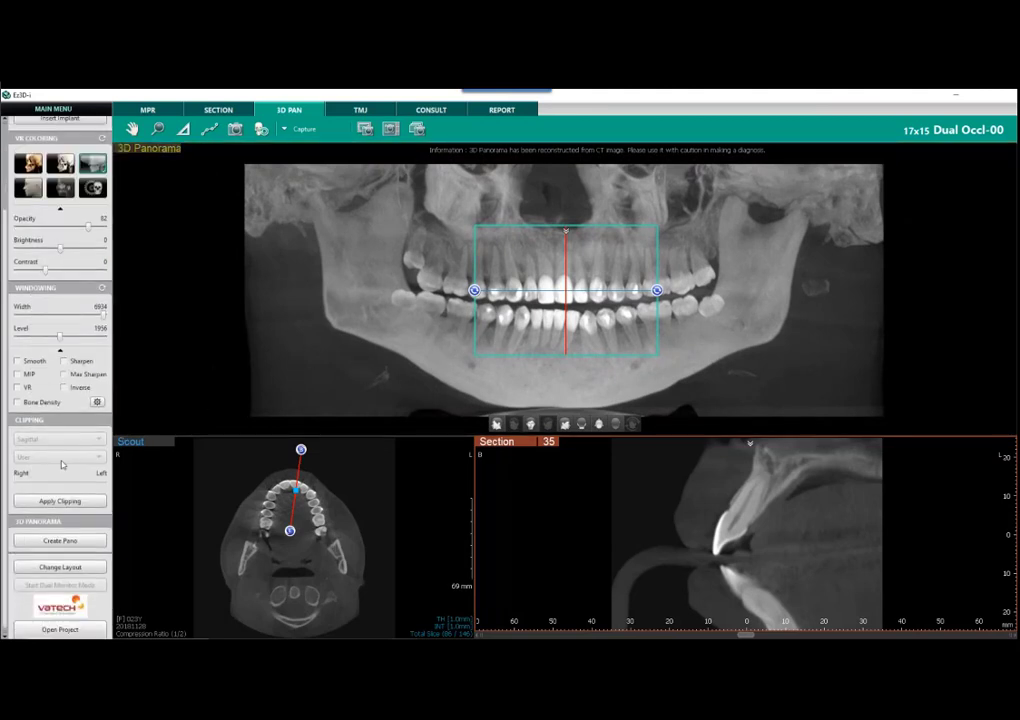
{"action": "left_click", "coordinate": [62, 541]}
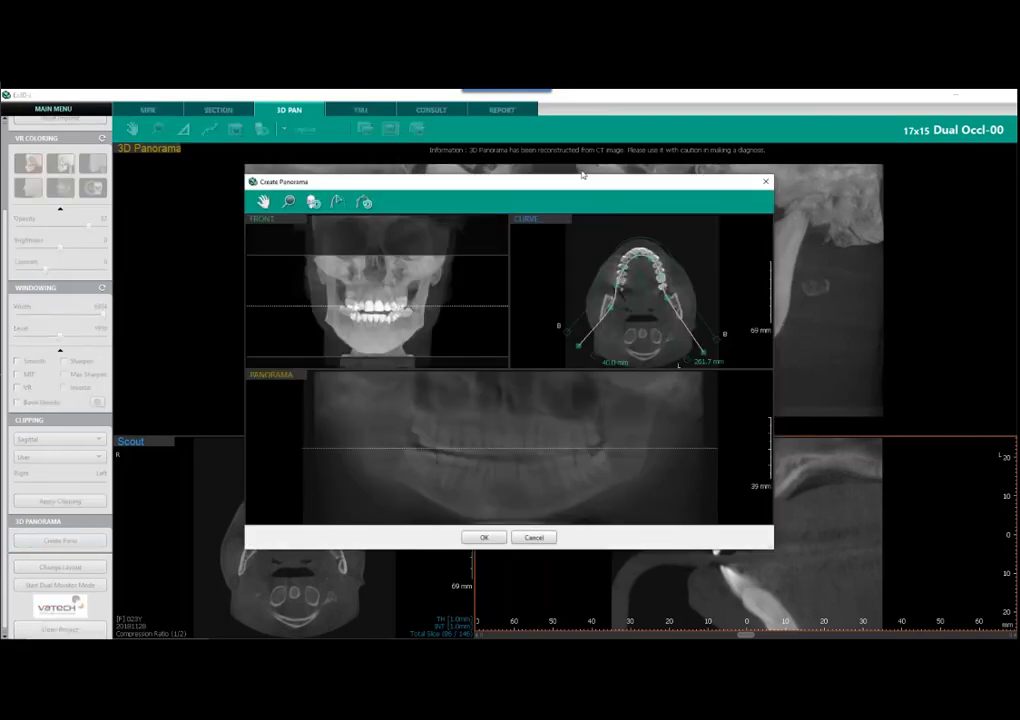
{"action": "left_click_drag", "start_coordinate": [592, 183], "coordinate": [517, 180]}
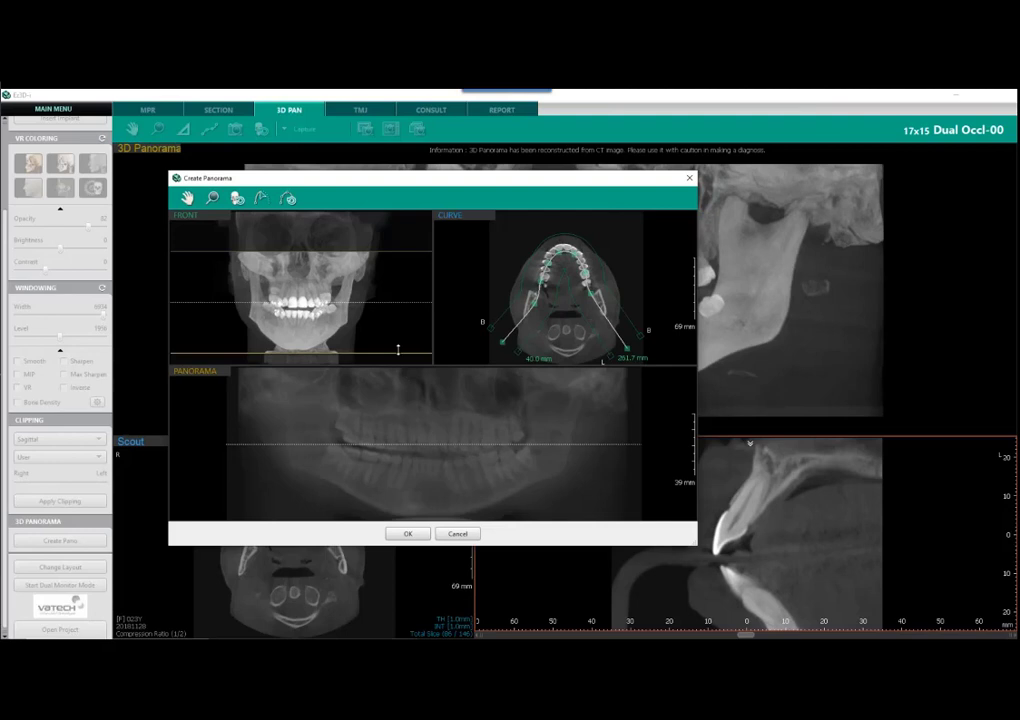
{"action": "mouse_move", "coordinate": [398, 349]}
{"action": "left_mouse_down"}
{"action": "mouse_move", "coordinate": [398, 321]}
{"action": "mouse_move", "coordinate": [396, 353]}
{"action": "left_mouse_up"}
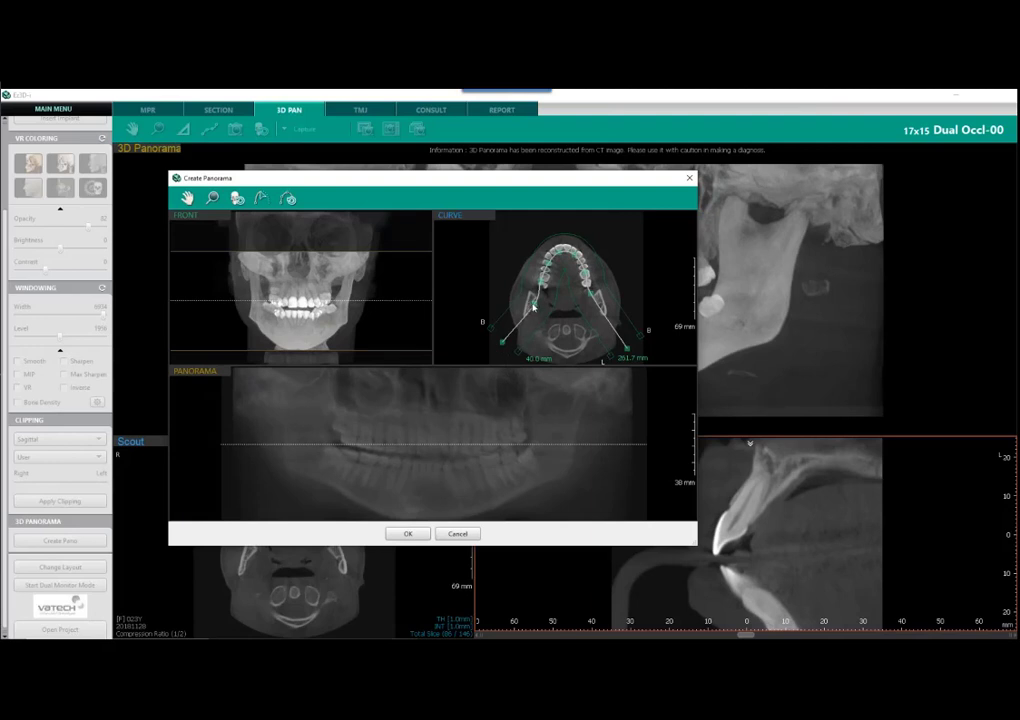
{"action": "left_click_drag", "start_coordinate": [534, 308], "coordinate": [543, 294]}
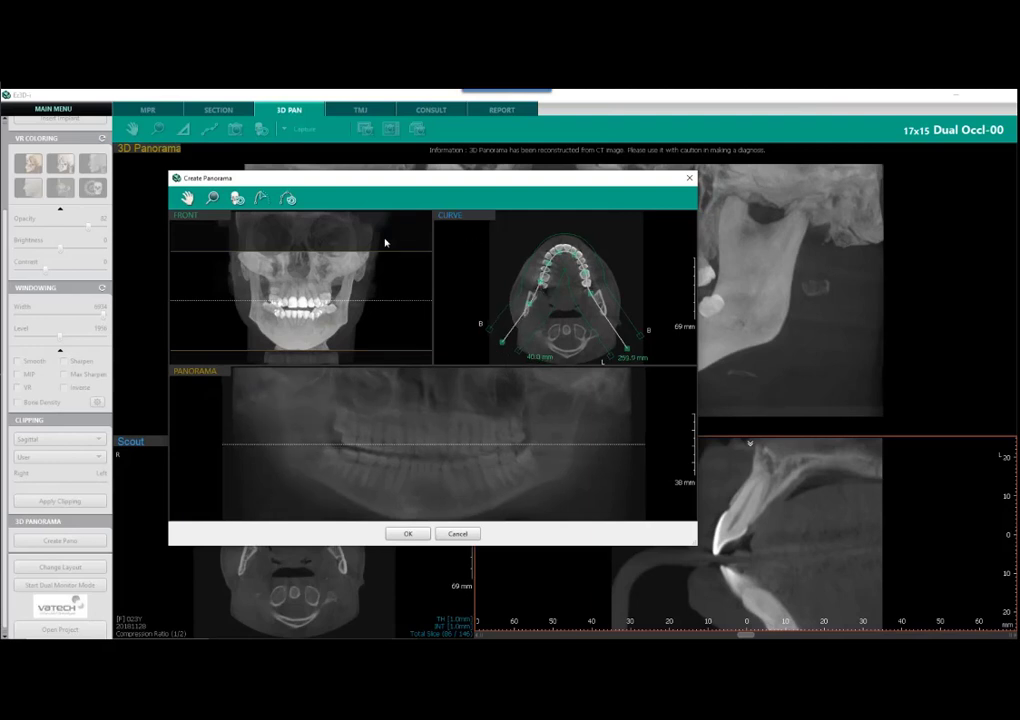
Step: Draw a new panorama curve from the patient's right jaw ramus along the dental arch to the left ramus and generate the panorama
{"action": "left_click", "coordinate": [264, 200]}
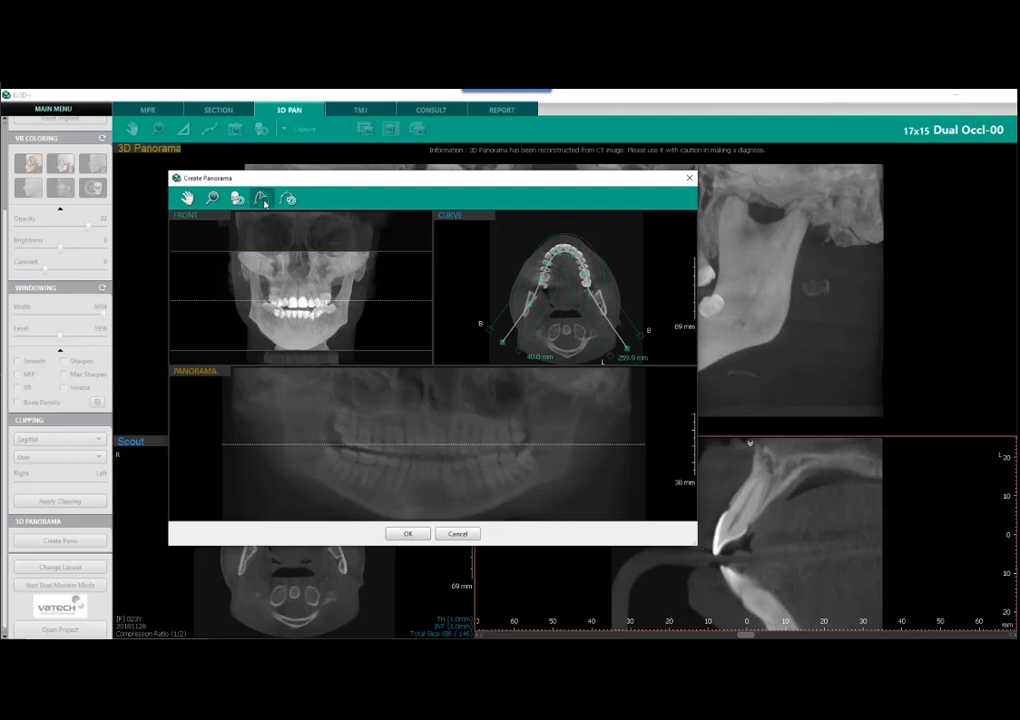
{"action": "left_click", "coordinate": [518, 341]}
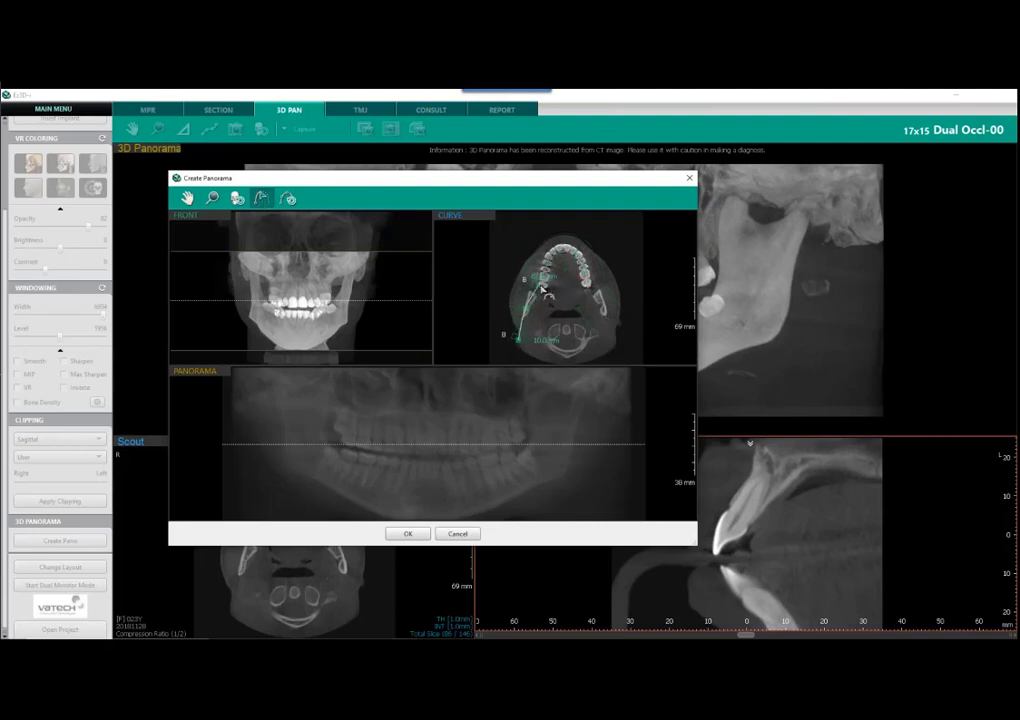
{"action": "left_click", "coordinate": [541, 287]}
{"action": "left_click", "coordinate": [545, 264]}
{"action": "left_click", "coordinate": [556, 253]}
{"action": "left_click", "coordinate": [566, 248]}
{"action": "left_click", "coordinate": [574, 250]}
{"action": "left_click", "coordinate": [581, 260]}
{"action": "left_click", "coordinate": [587, 286]}
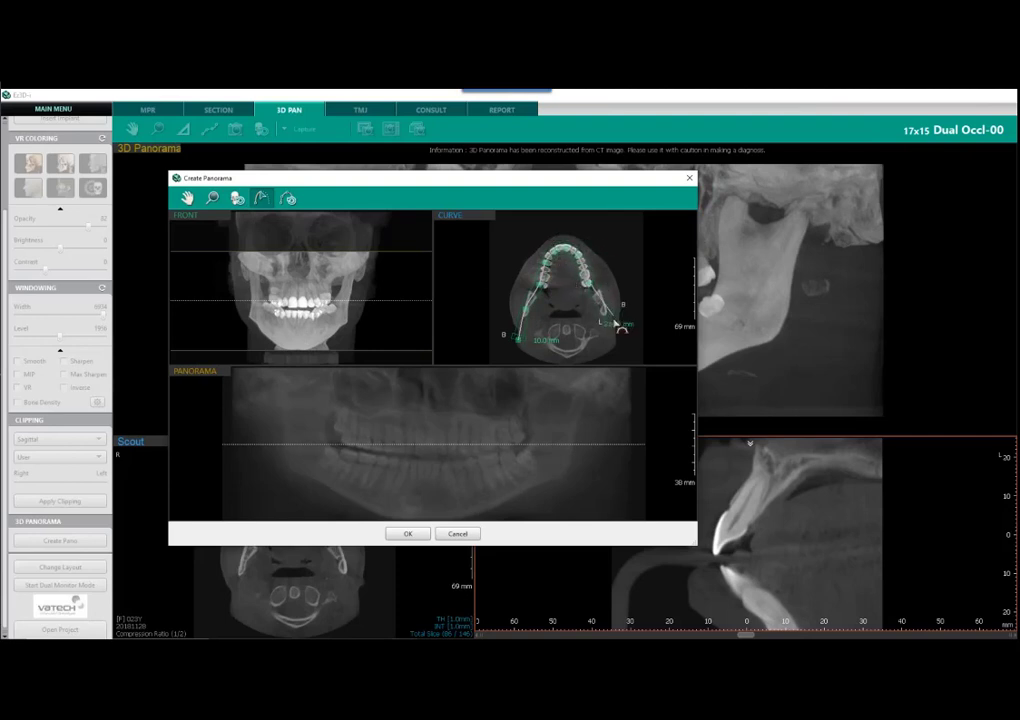
{"action": "left_click", "coordinate": [613, 319]}
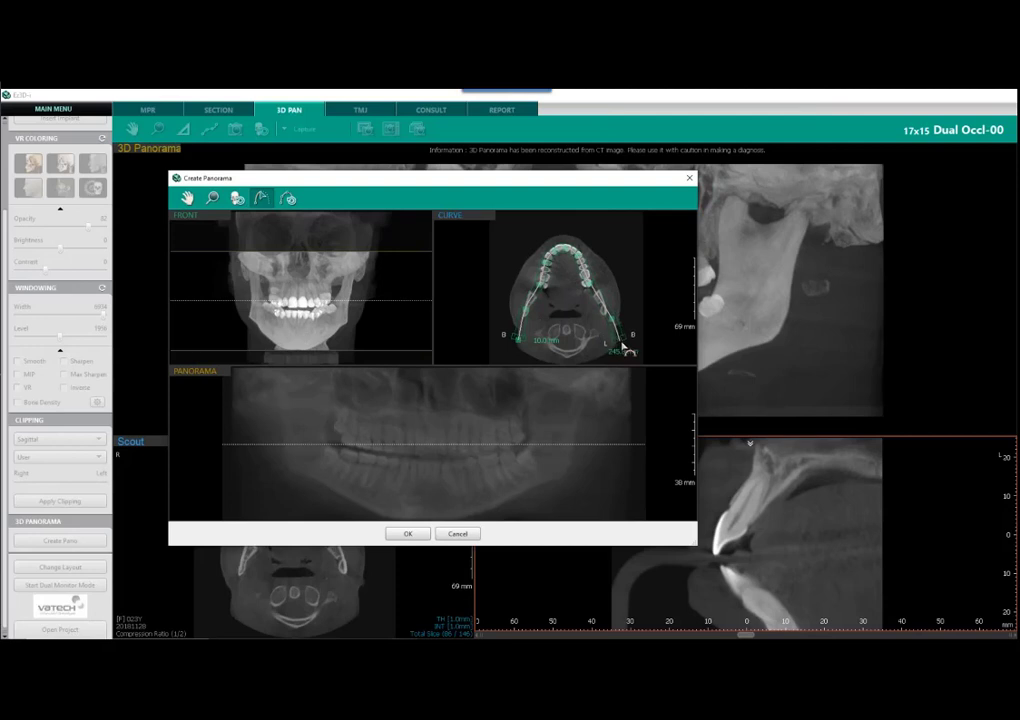
{"action": "double_click", "coordinate": [621, 347]}
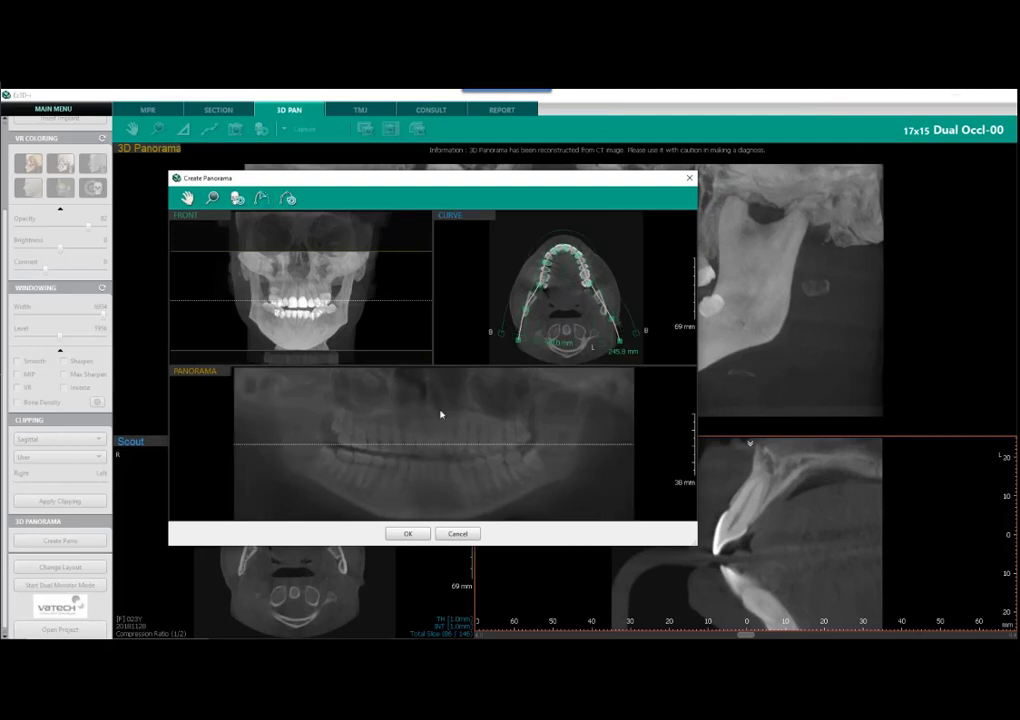
{"action": "left_click", "coordinate": [407, 532]}
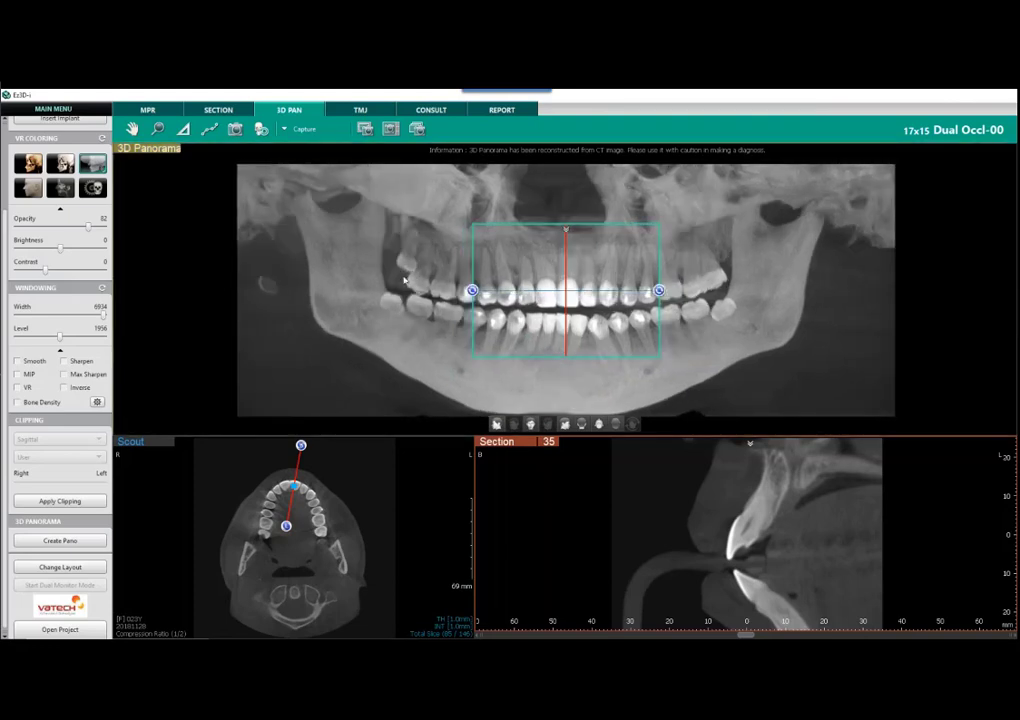
Step: Shift the section box slightly up towards the dental midline, zoom the panorama out a little and hide the box
{"action": "mouse_move", "coordinate": [620, 332]}
{"action": "left_mouse_down"}
{"action": "mouse_move", "coordinate": [640, 331]}
{"action": "mouse_move", "coordinate": [619, 306]}
{"action": "mouse_move", "coordinate": [608, 321]}
{"action": "left_mouse_up"}
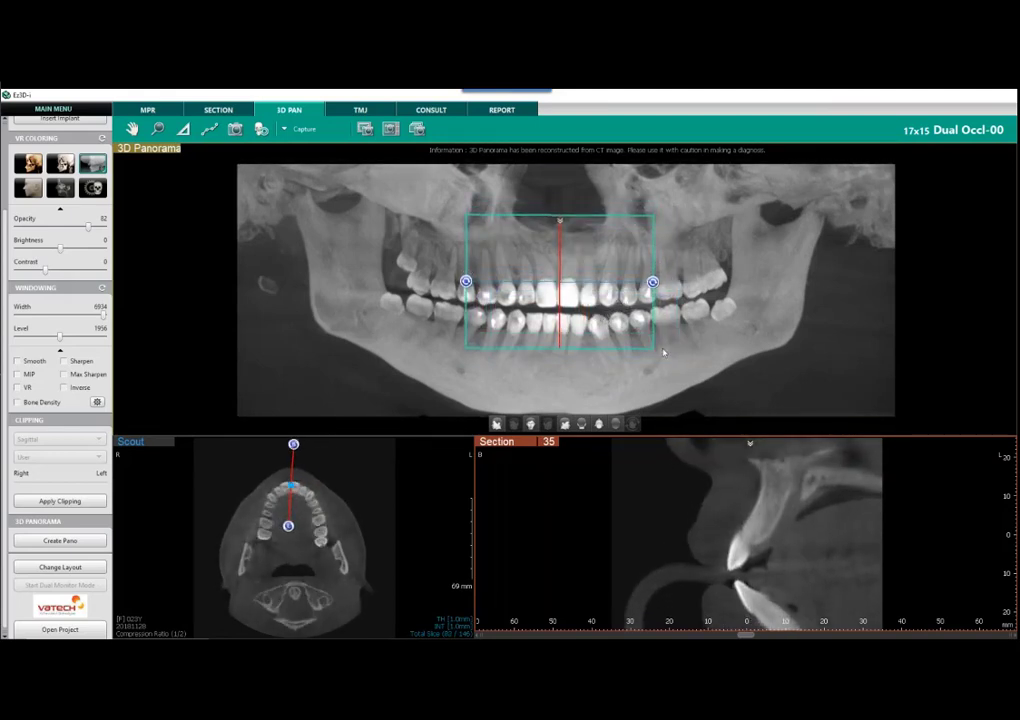
{"action": "scroll", "coordinate": [718, 342], "scroll_direction": "down", "scroll_amount": 1}
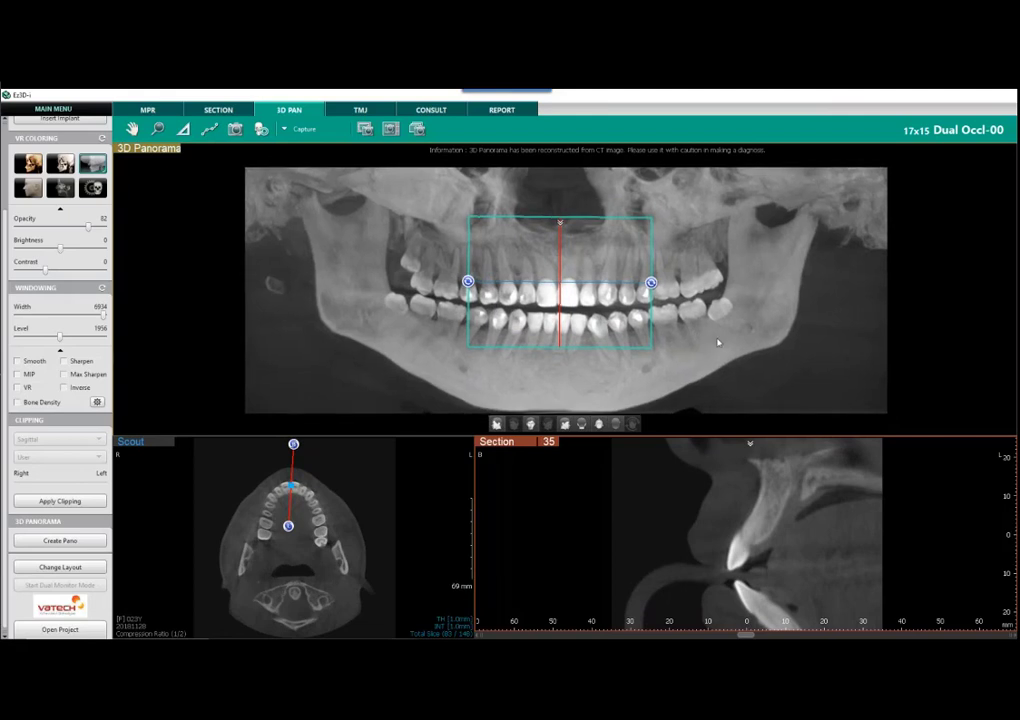
{"action": "left_click", "coordinate": [718, 342]}
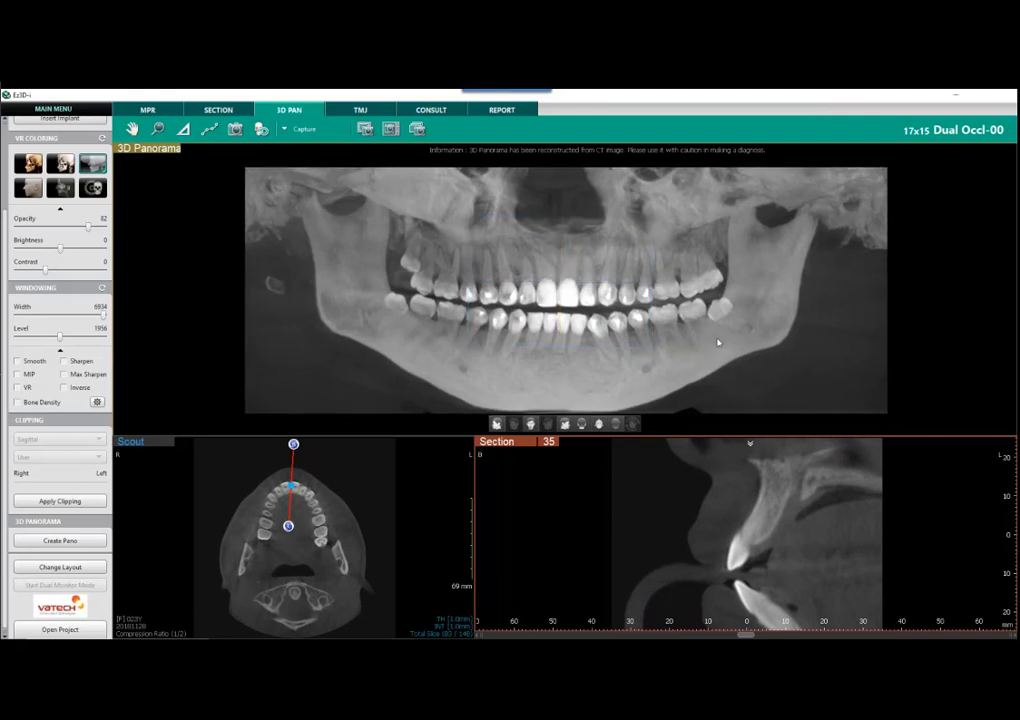
{"action": "left_click", "coordinate": [718, 342]}
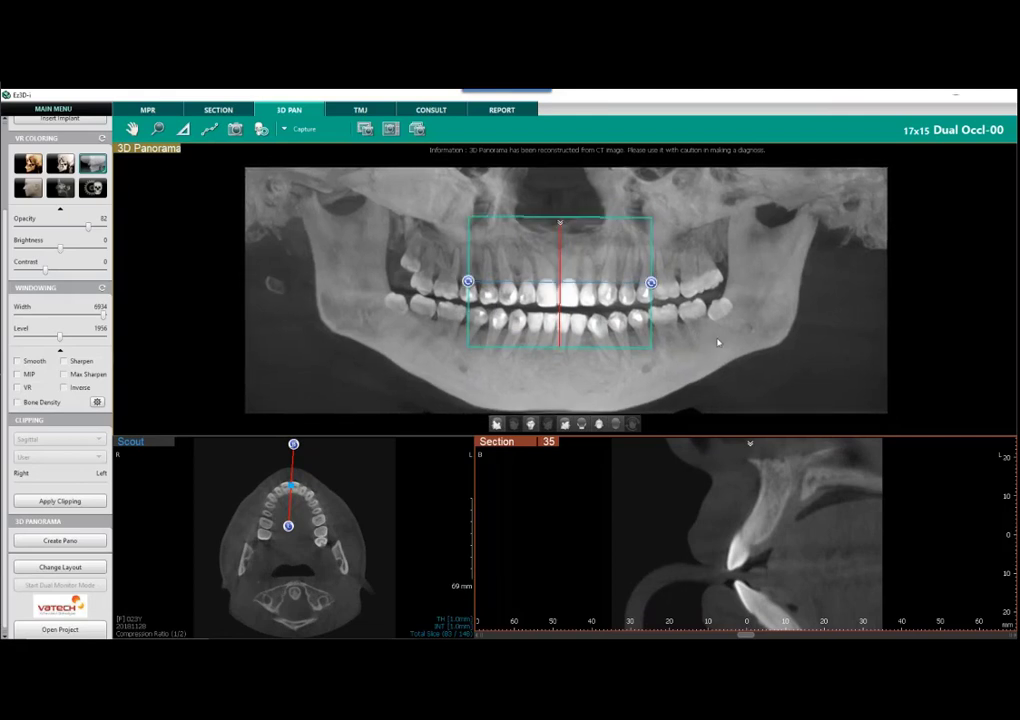
{"action": "middle_click", "coordinate": [717, 342]}
{"action": "scroll", "coordinate": [704, 348], "scroll_direction": "down", "scroll_amount": 1}
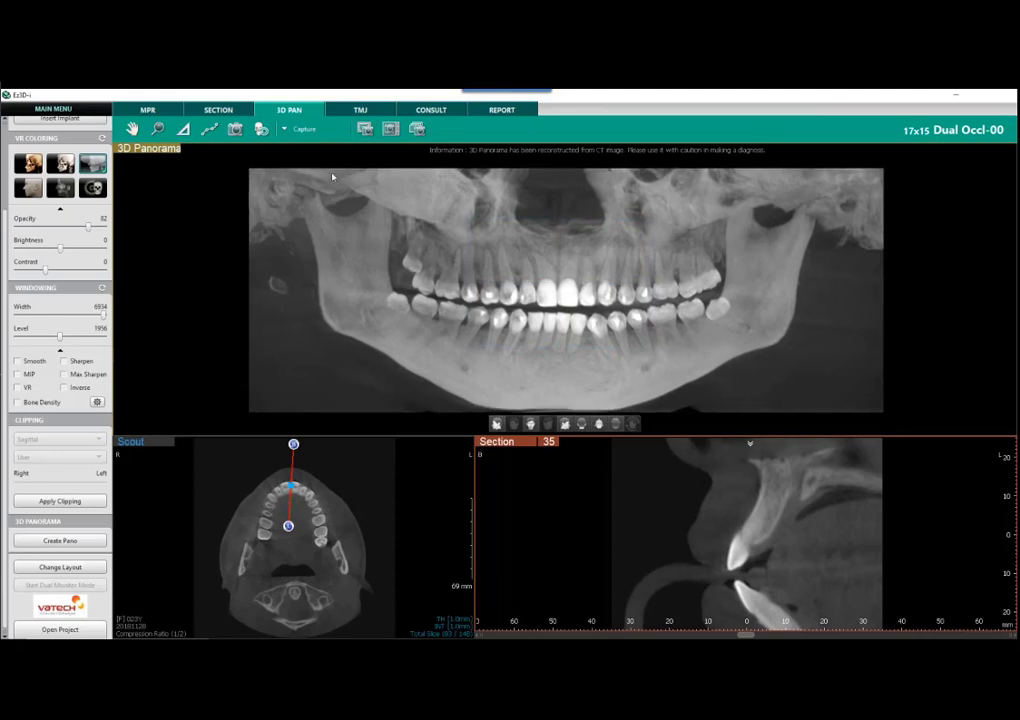
Step: Show the Measurement tool set for the 3D panorama
{"action": "left_click", "coordinate": [288, 129]}
{"action": "left_click", "coordinate": [298, 148]}
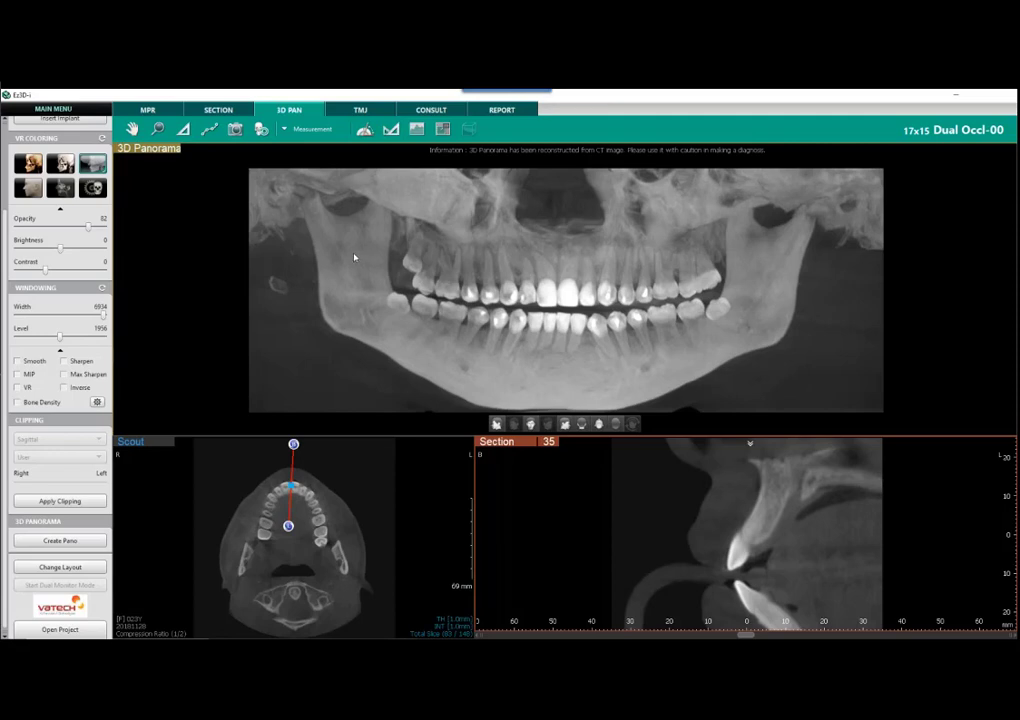
{"action": "scroll", "coordinate": [369, 259], "scroll_direction": "down", "scroll_amount": 1}
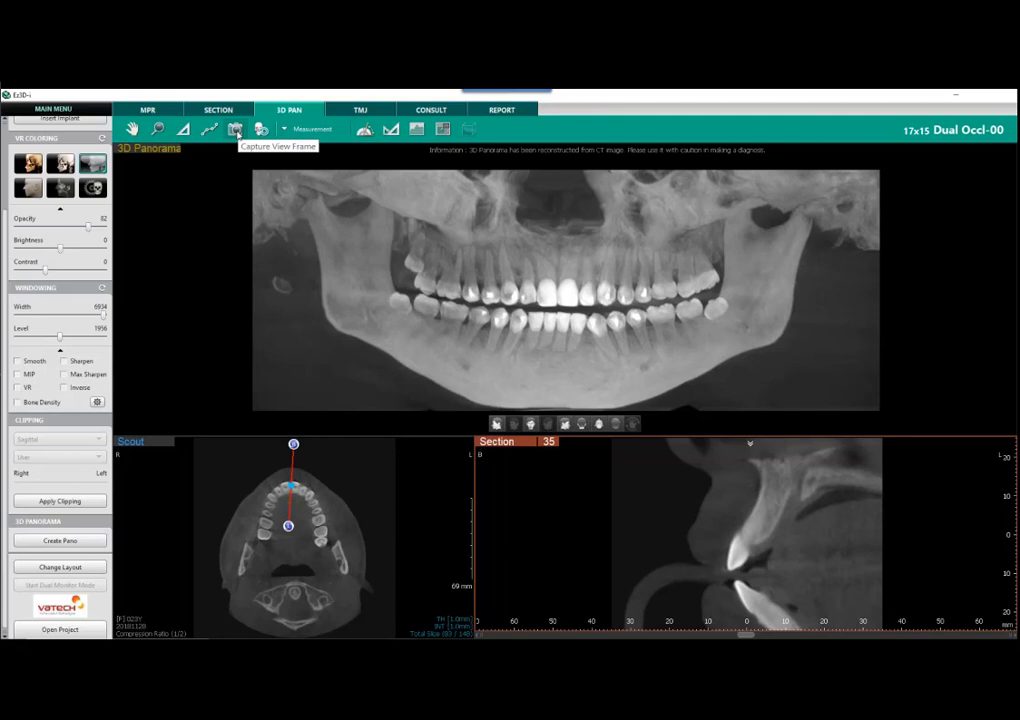
Step: Capture the view frame, and capture a rectangular region over the patient's left lower jaw in the 3D panorama
{"action": "left_click", "coordinate": [236, 131]}
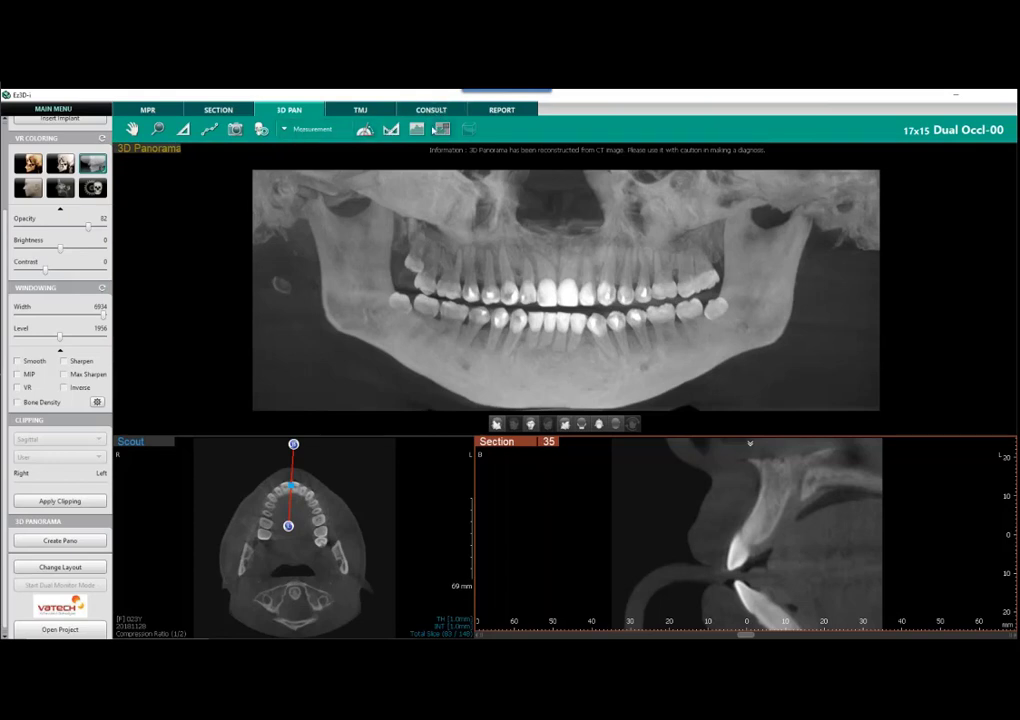
{"action": "left_click", "coordinate": [304, 130]}
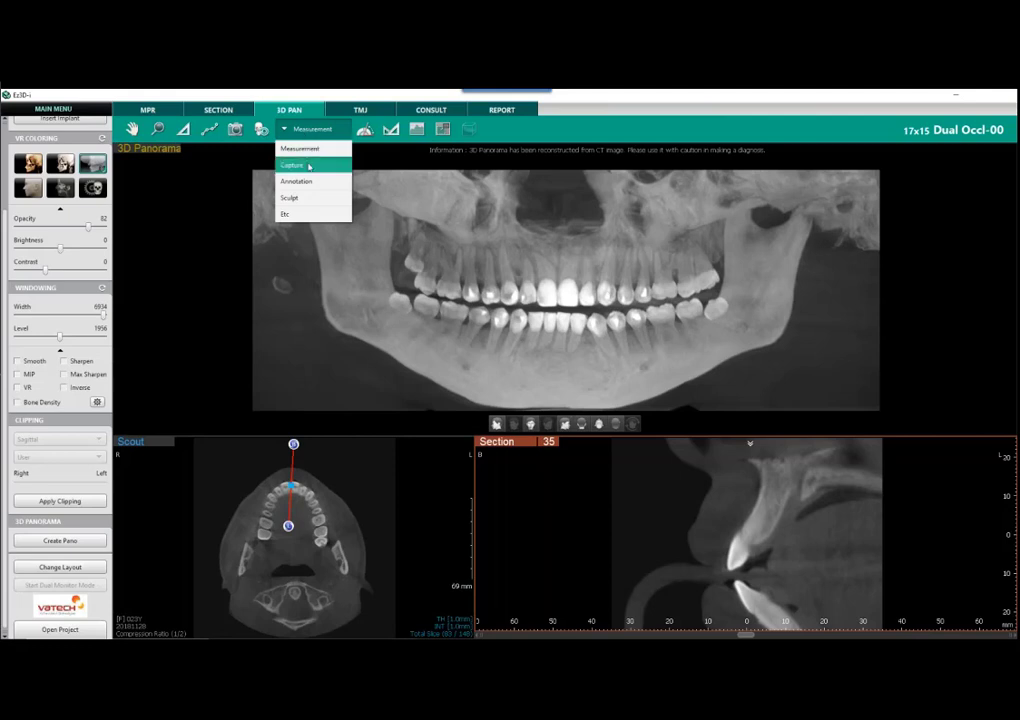
{"action": "left_click", "coordinate": [309, 167]}
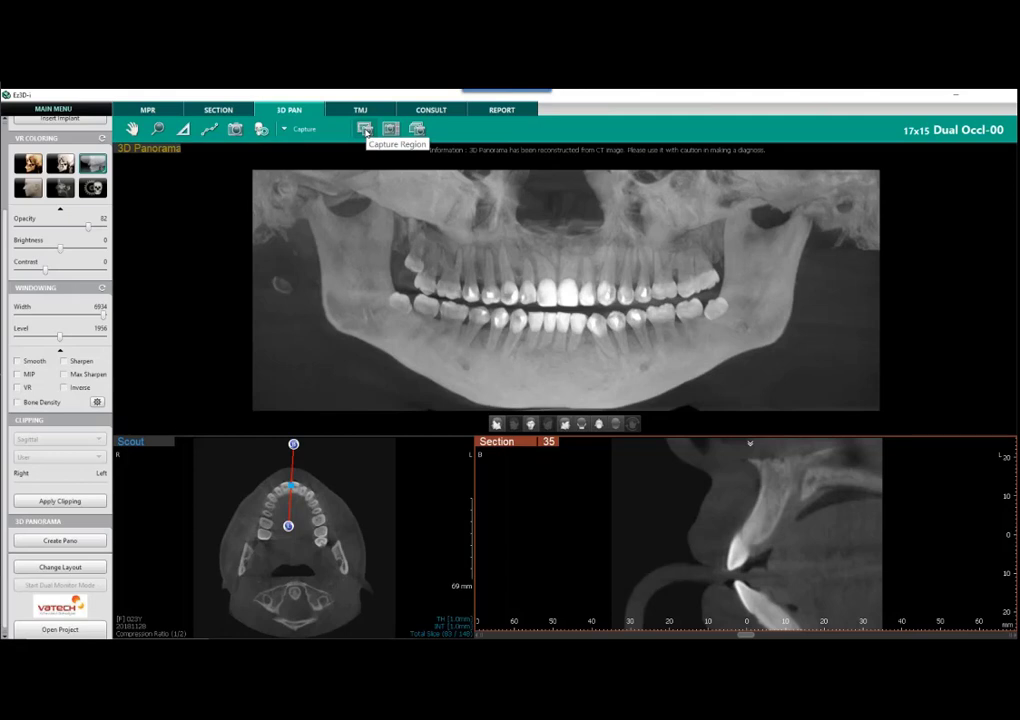
{"action": "left_click", "coordinate": [366, 131]}
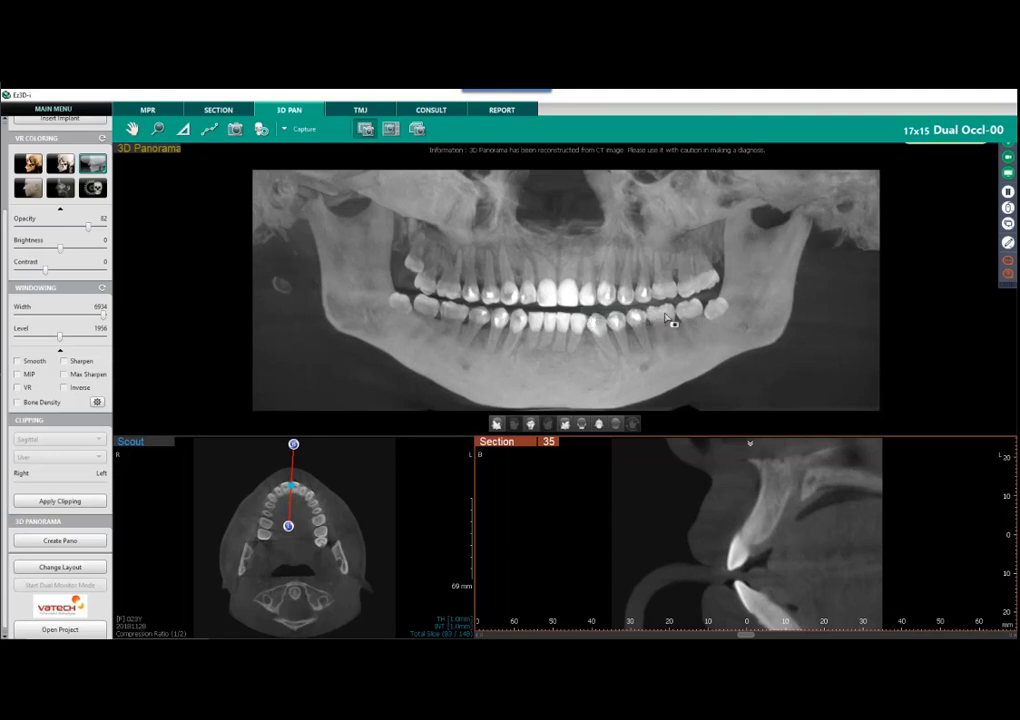
{"action": "left_click_drag", "start_coordinate": [750, 326], "coordinate": [810, 402]}
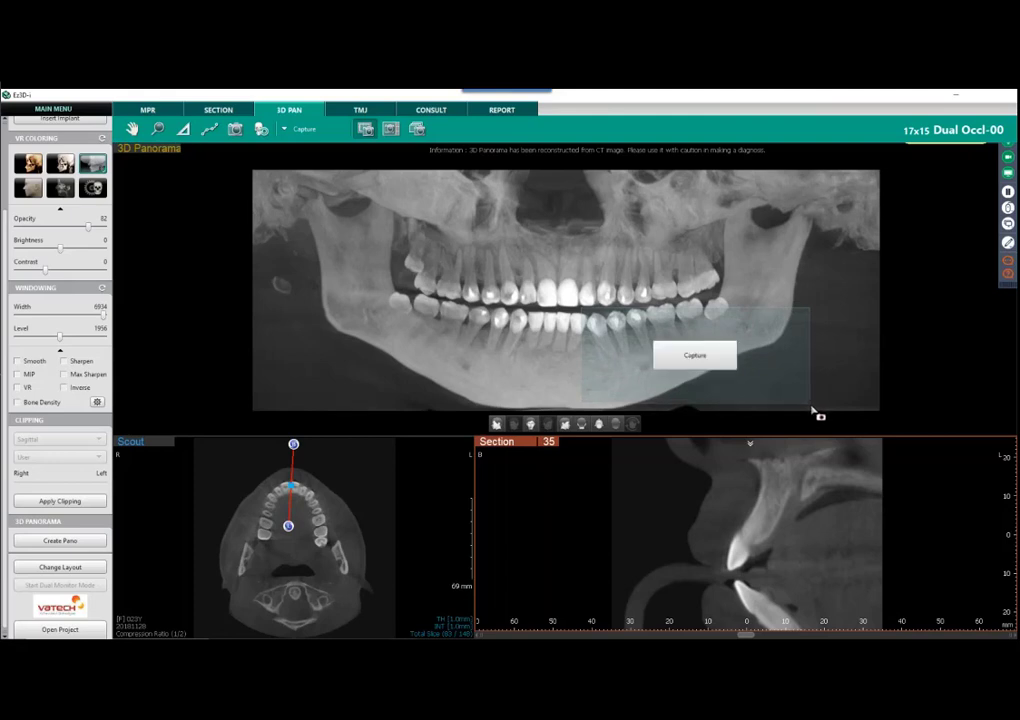
{"action": "left_click", "coordinate": [698, 358]}
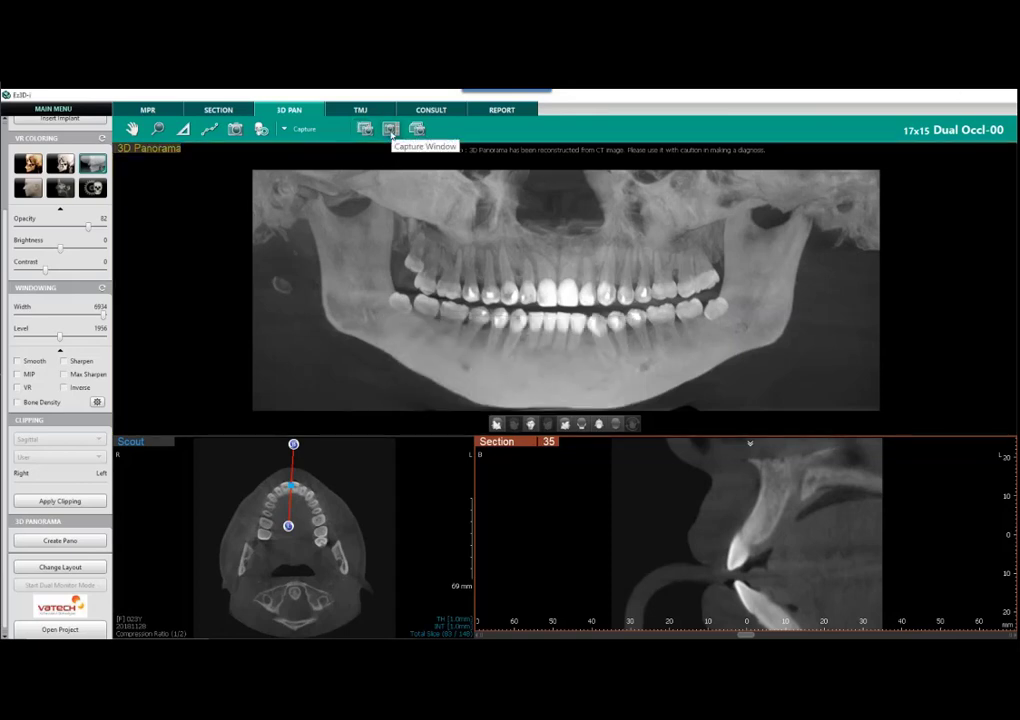
Step: Capture the cross-section window with its overlay included
{"action": "left_click", "coordinate": [391, 131]}
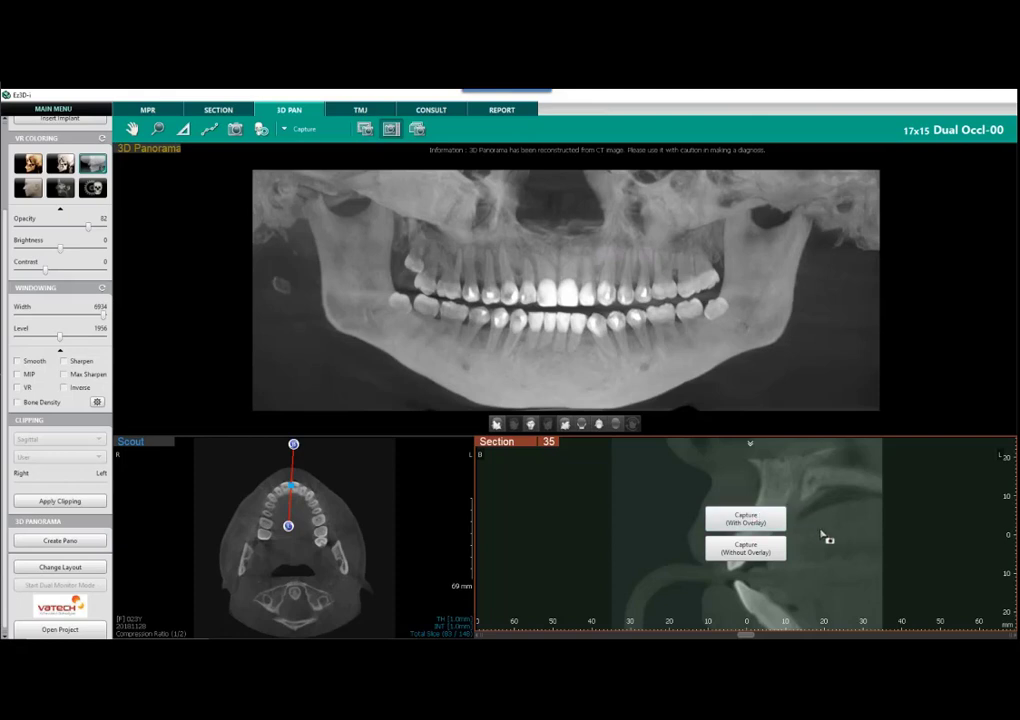
{"action": "left_click", "coordinate": [753, 521]}
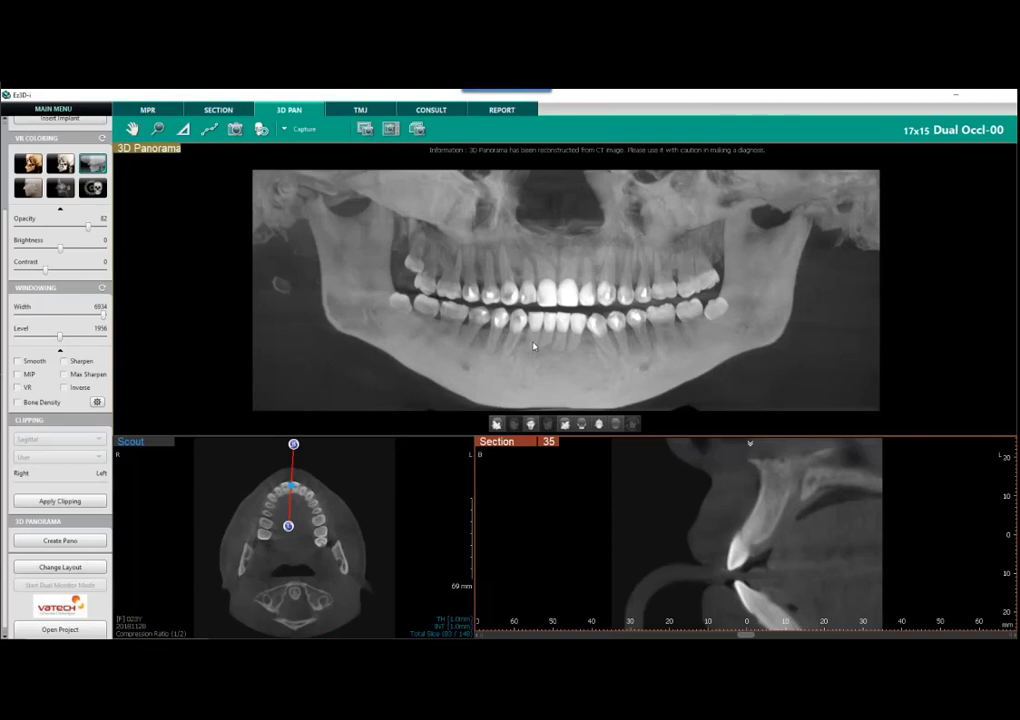
Step: Move the section box over the patient's left lower molars and tilt it to follow the slope of the mandible
{"action": "mouse_move", "coordinate": [545, 337]}
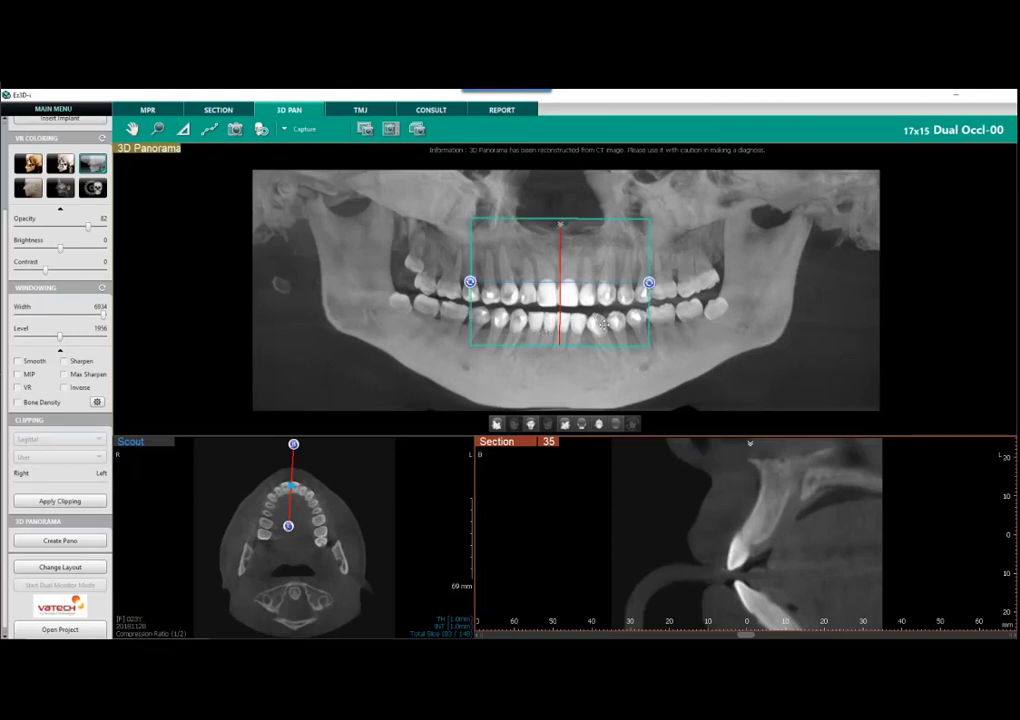
{"action": "left_click_drag", "start_coordinate": [611, 329], "coordinate": [701, 357]}
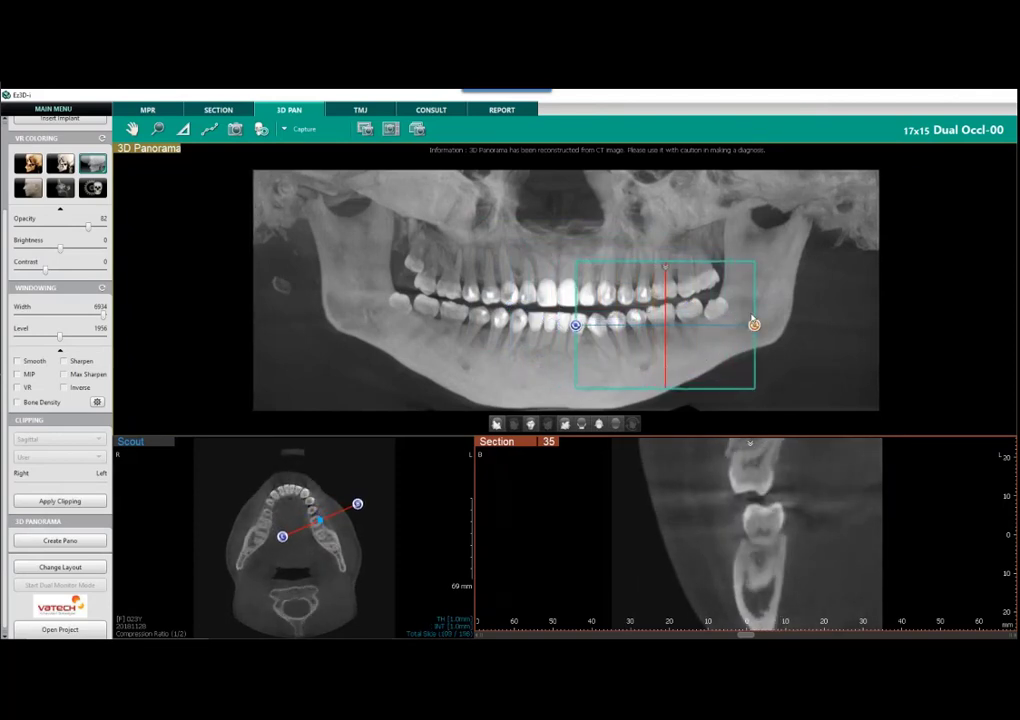
{"action": "left_click_drag", "start_coordinate": [754, 325], "coordinate": [752, 302]}
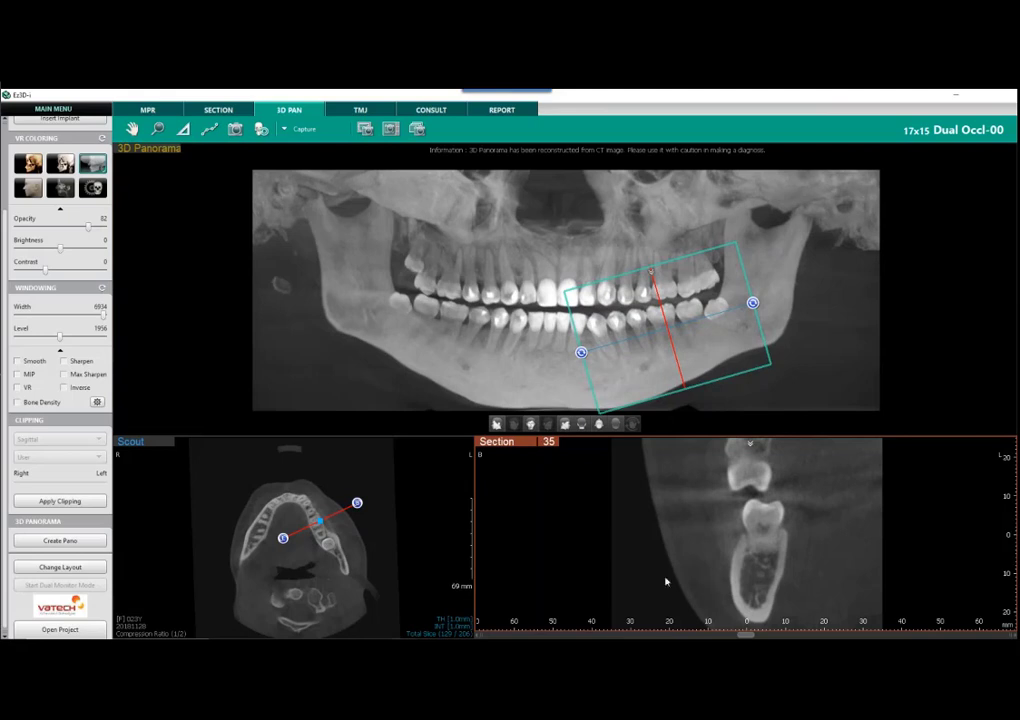
{"action": "scroll", "coordinate": [651, 567], "scroll_direction": "up", "scroll_amount": 1}
{"action": "scroll", "coordinate": [651, 567], "scroll_direction": "up", "scroll_amount": 1}
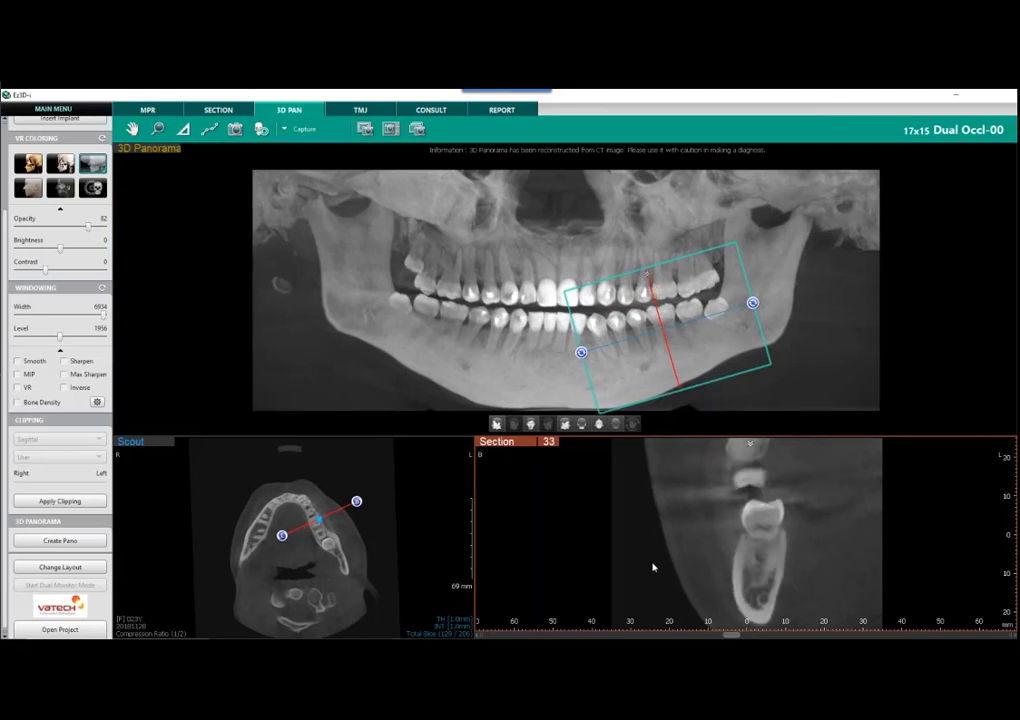
{"action": "scroll", "coordinate": [732, 455], "scroll_direction": "down", "scroll_amount": 2}
{"action": "mouse_move", "coordinate": [715, 364]}
{"action": "left_mouse_down"}
{"action": "mouse_move", "coordinate": [726, 373]}
{"action": "mouse_move", "coordinate": [715, 374]}
{"action": "left_mouse_up"}
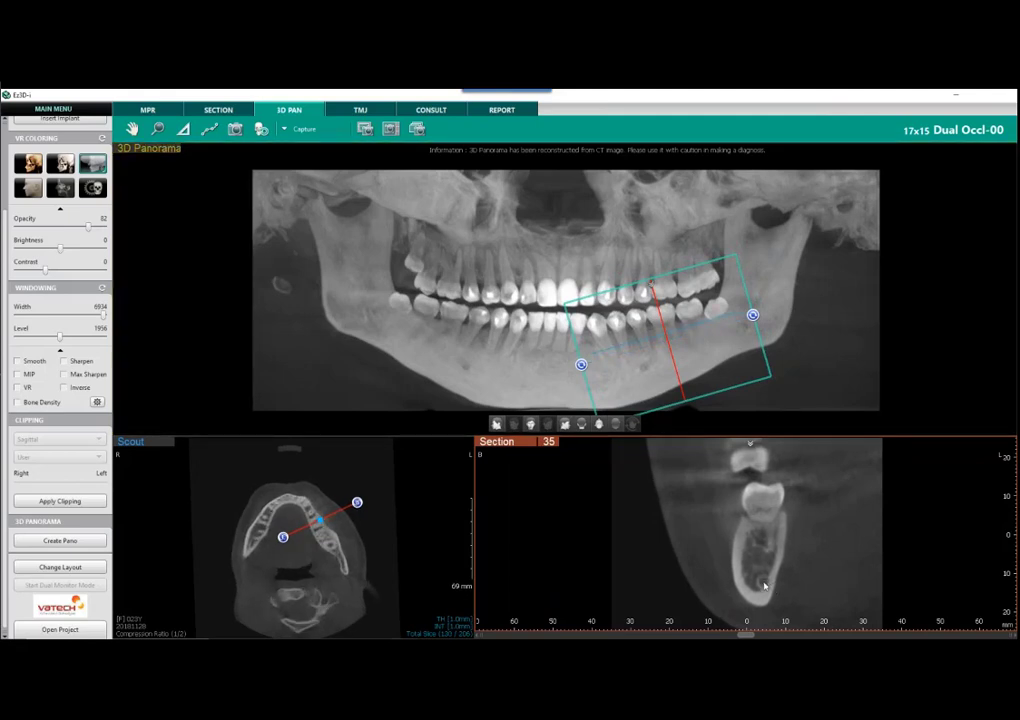
Step: Examine the cross-sections along the left mandible from the premolars to behind the last molar, enlarging the section view for detail
{"action": "scroll", "coordinate": [820, 566], "scroll_direction": "down", "scroll_amount": 4}
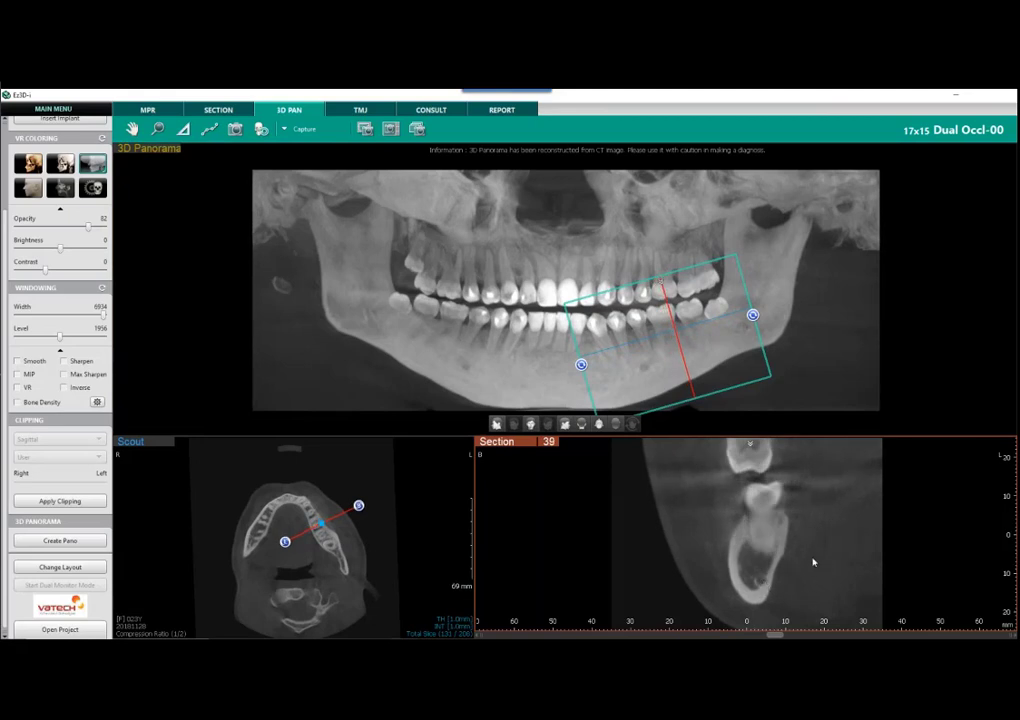
{"action": "scroll", "coordinate": [808, 558], "scroll_direction": "down", "scroll_amount": 4}
{"action": "scroll", "coordinate": [810, 556], "scroll_direction": "down", "scroll_amount": 5}
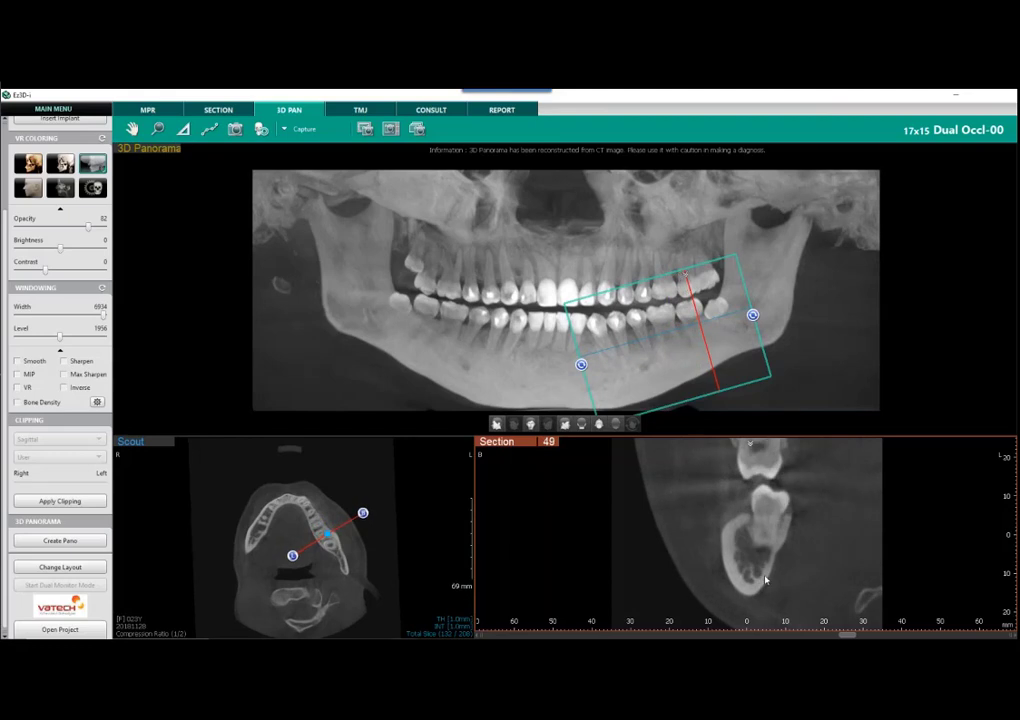
{"action": "scroll", "coordinate": [767, 578], "scroll_direction": "down", "scroll_amount": 7}
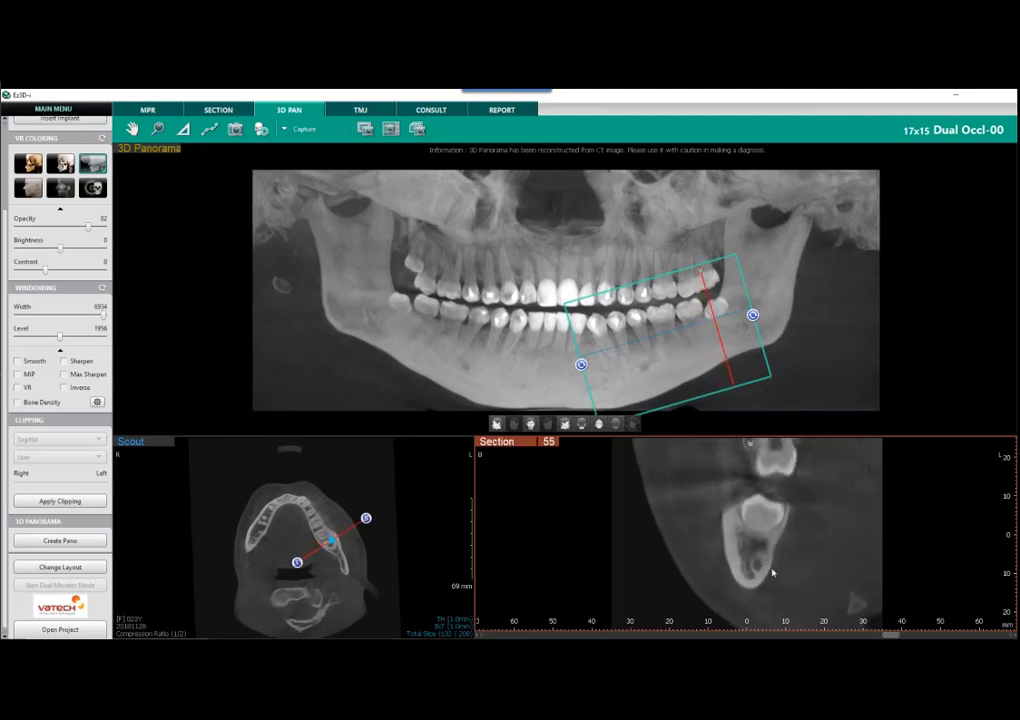
{"action": "scroll", "coordinate": [818, 565], "scroll_direction": "down", "scroll_amount": 4}
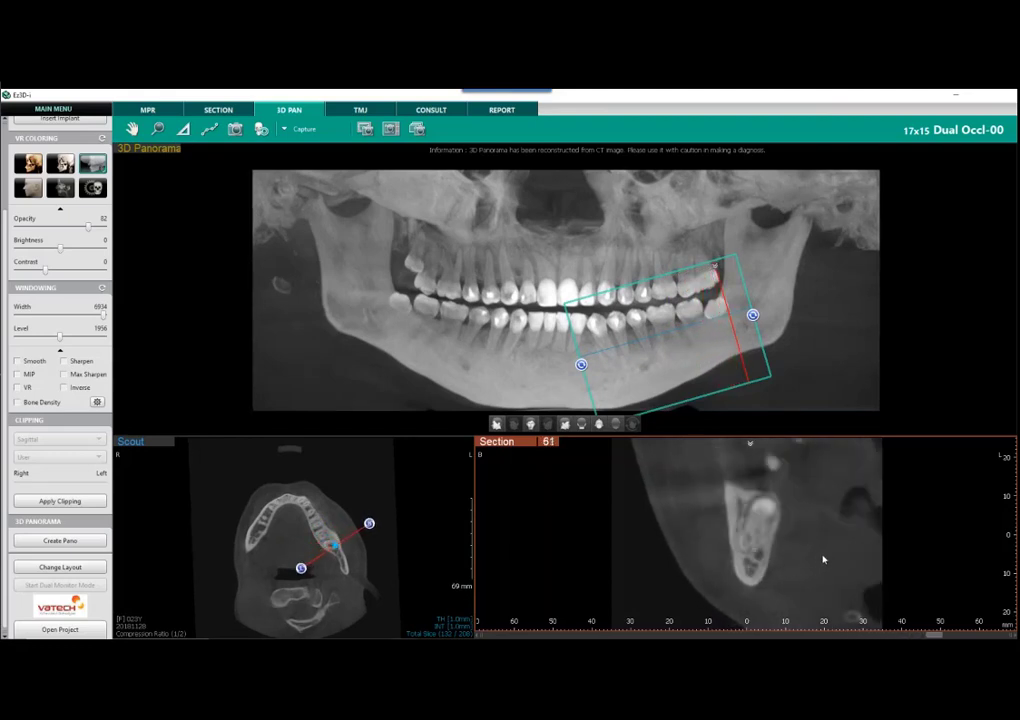
{"action": "scroll", "coordinate": [820, 560], "scroll_direction": "up", "scroll_amount": 2}
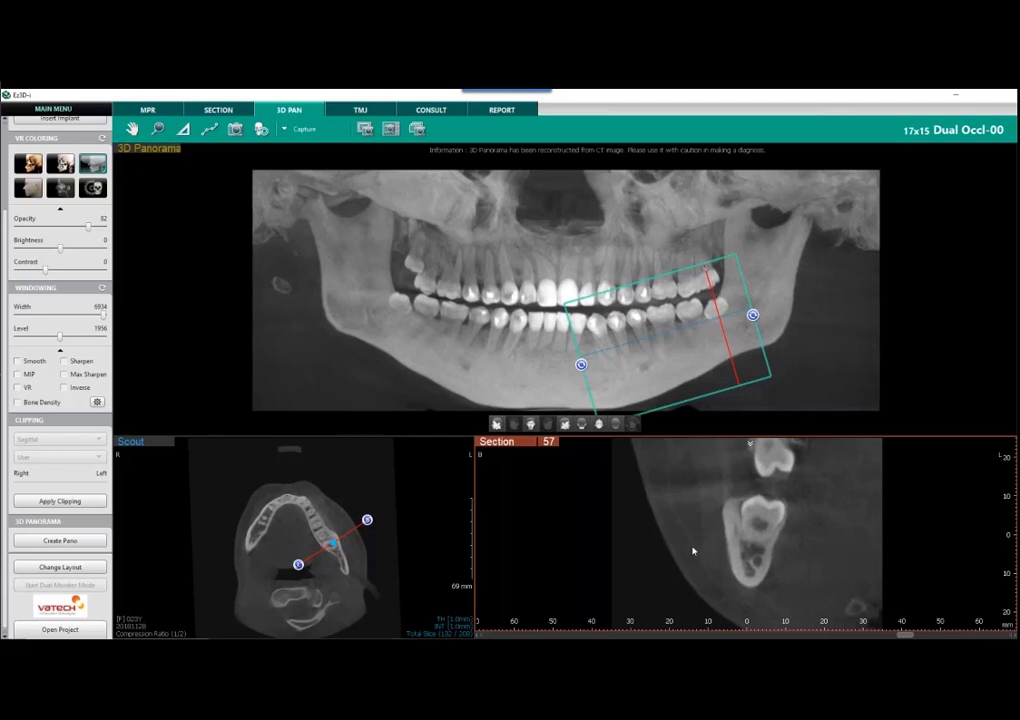
{"action": "double_click", "coordinate": [512, 446]}
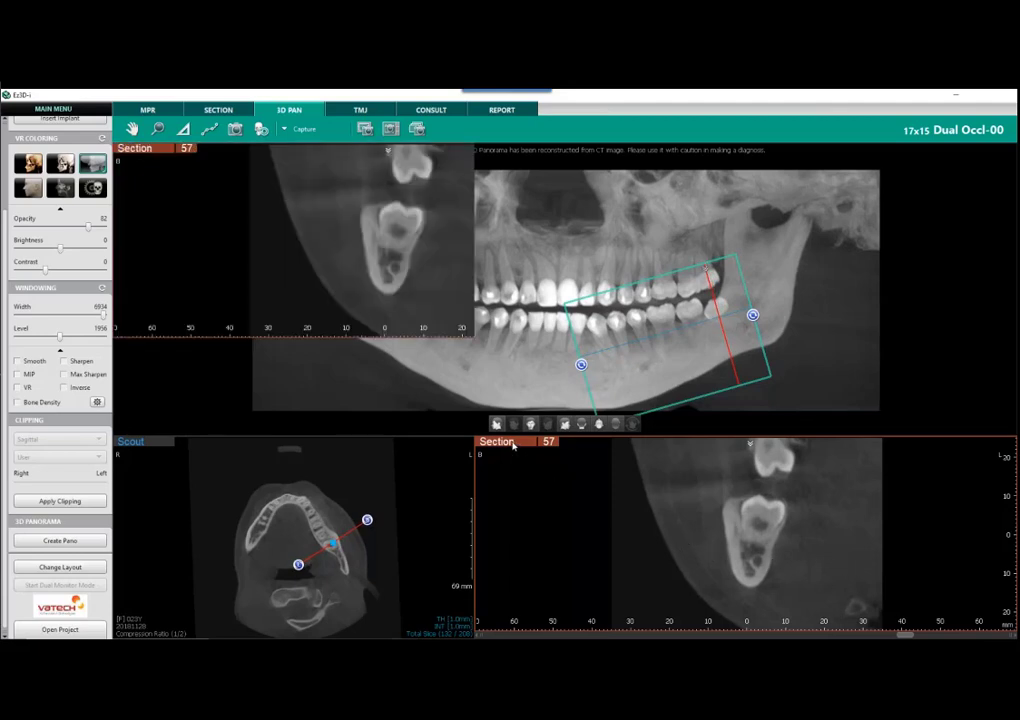
{"action": "scroll", "coordinate": [525, 474], "scroll_direction": "up", "scroll_amount": 3}
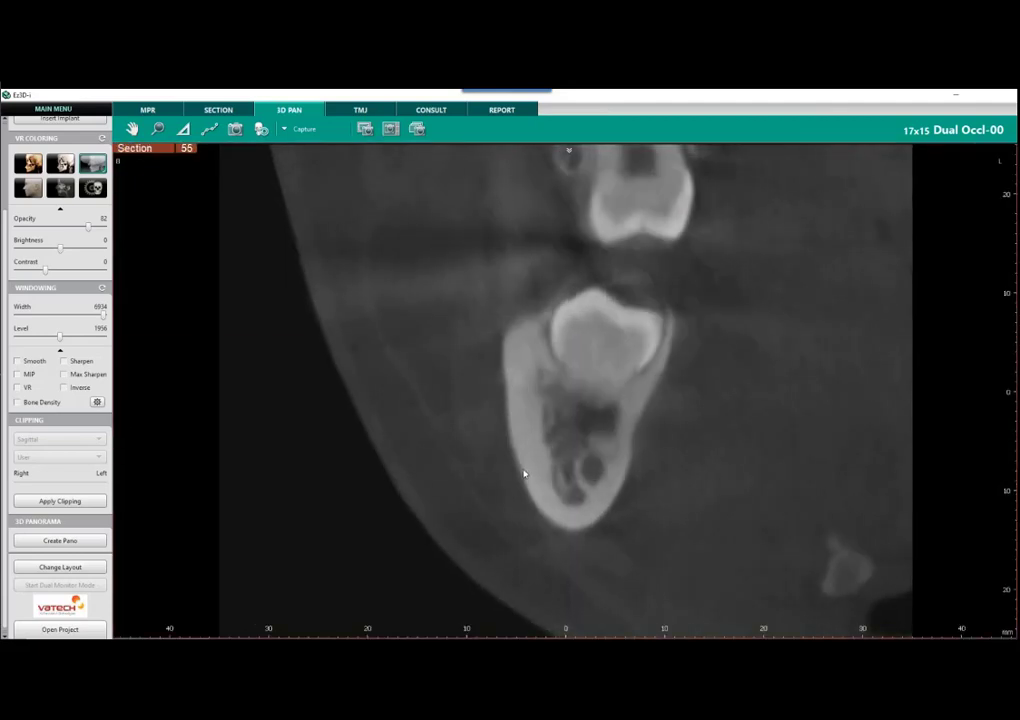
{"action": "scroll", "coordinate": [527, 472], "scroll_direction": "down", "scroll_amount": 8}
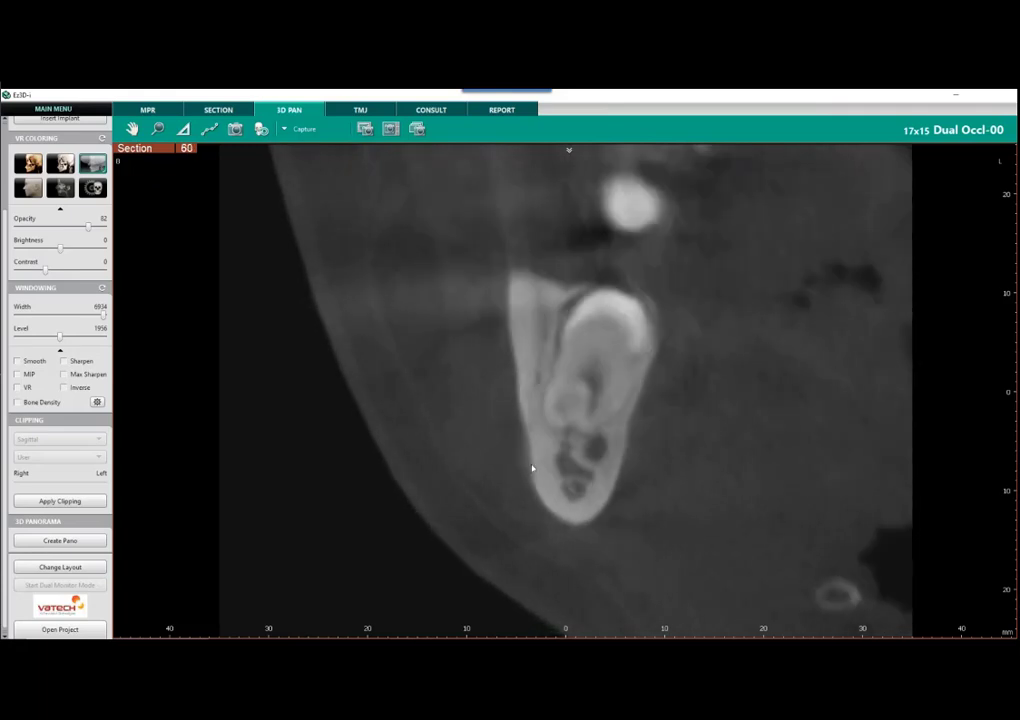
{"action": "scroll", "coordinate": [498, 442], "scroll_direction": "down", "scroll_amount": 6}
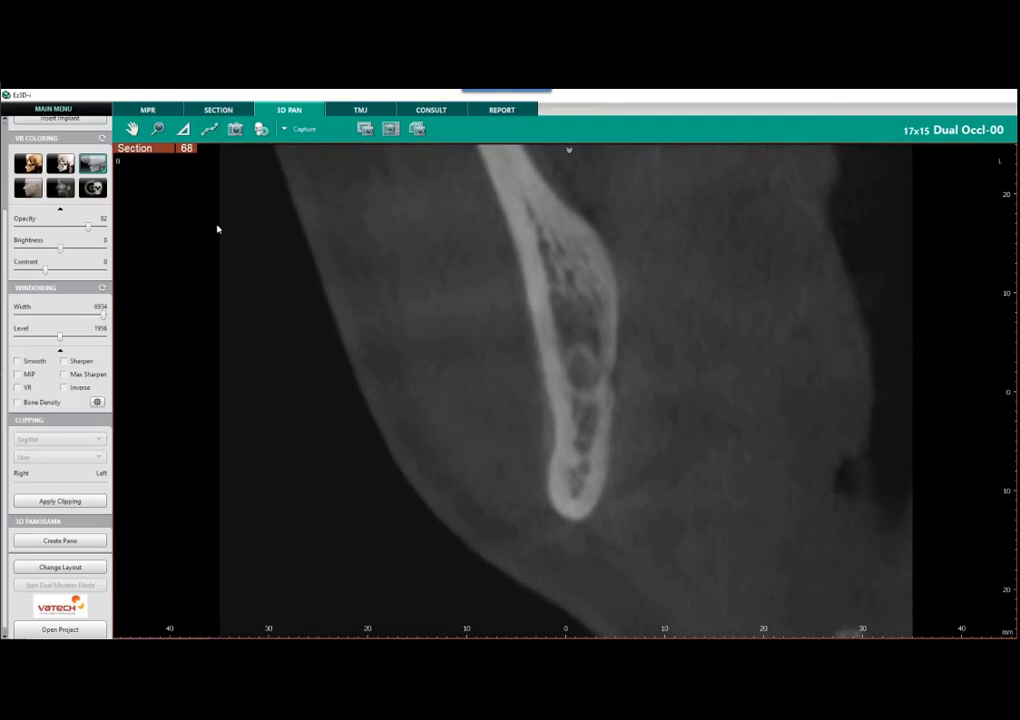
Step: Restore the multi-view layout with three sections side by side and set the section interval to 1 mm
{"action": "double_click", "coordinate": [153, 155]}
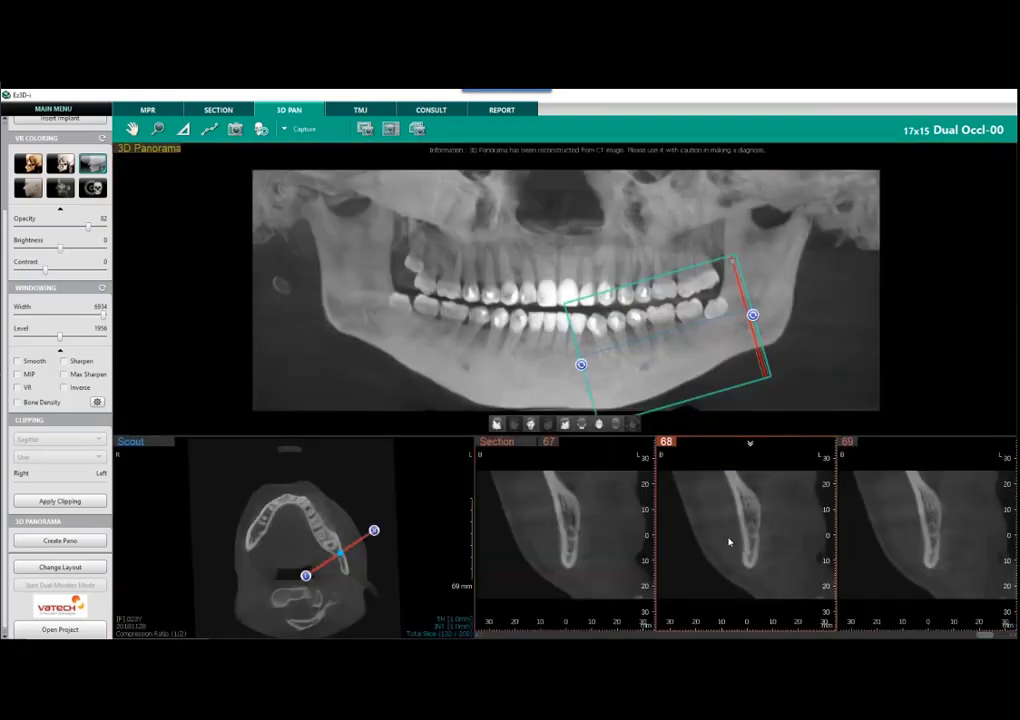
{"action": "scroll", "coordinate": [729, 541], "scroll_direction": "up", "scroll_amount": 3}
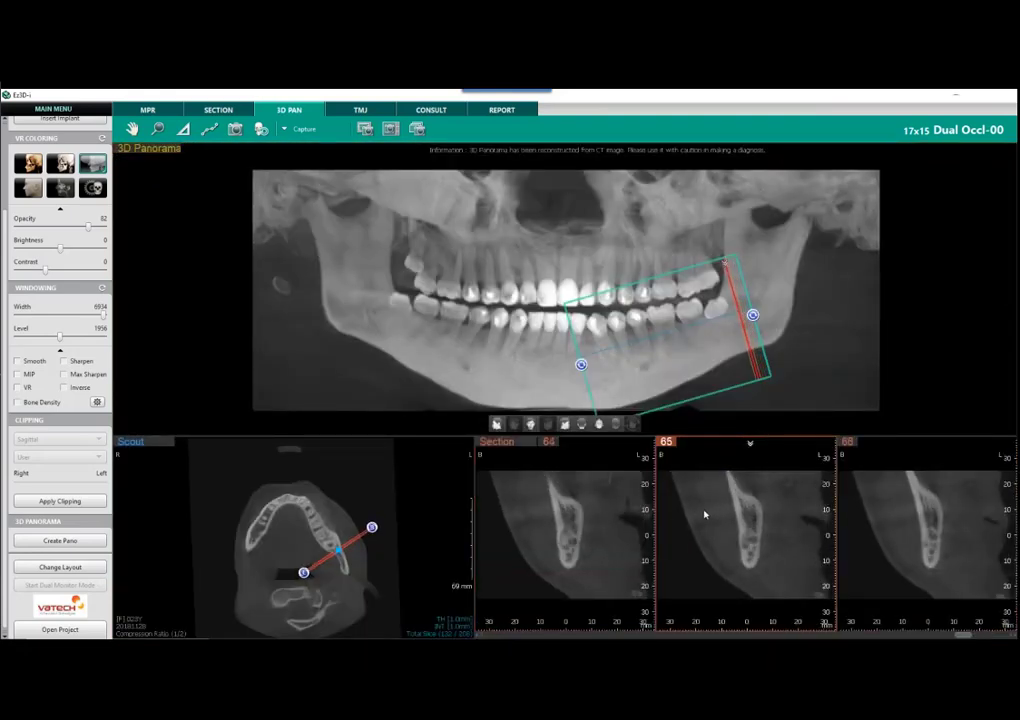
{"action": "right_click", "coordinate": [705, 515]}
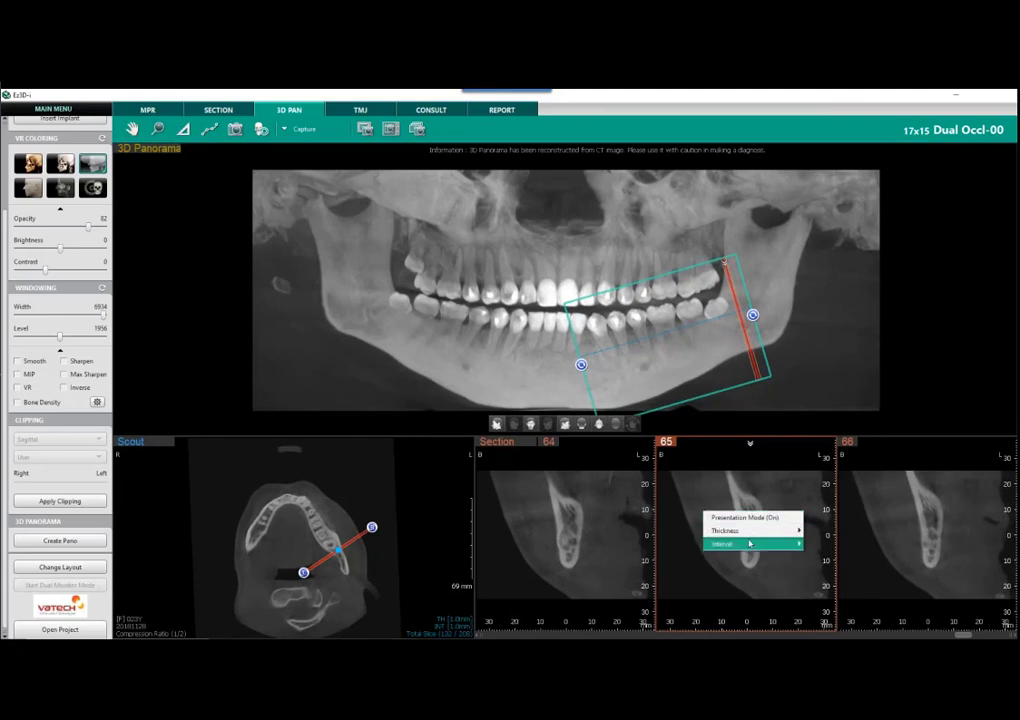
{"action": "mouse_move", "coordinate": [748, 545]}
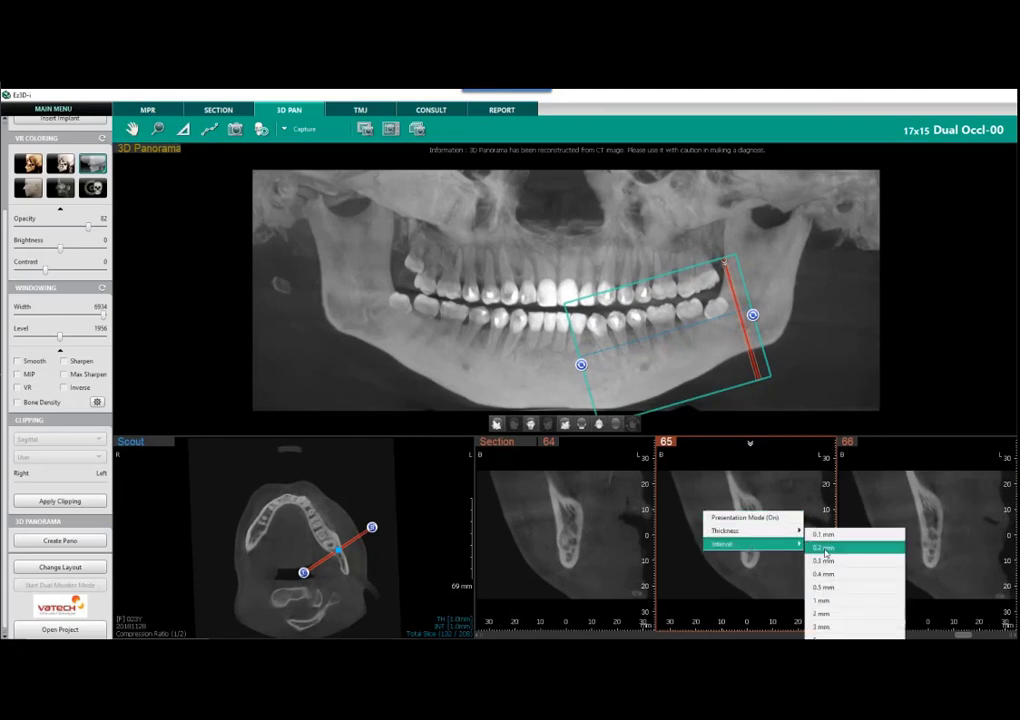
{"action": "left_click", "coordinate": [825, 603]}
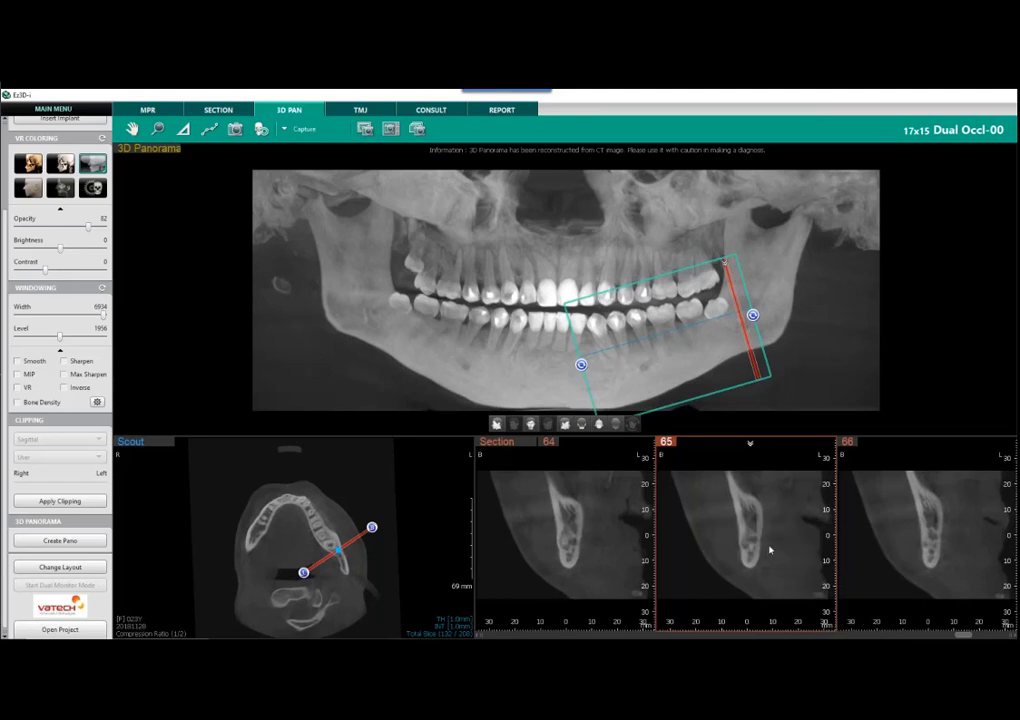
Step: Enlarge the three-section view and bring section 69, behind the left lower last molar, to the centre
{"action": "scroll", "coordinate": [770, 547], "scroll_direction": "up", "scroll_amount": 1}
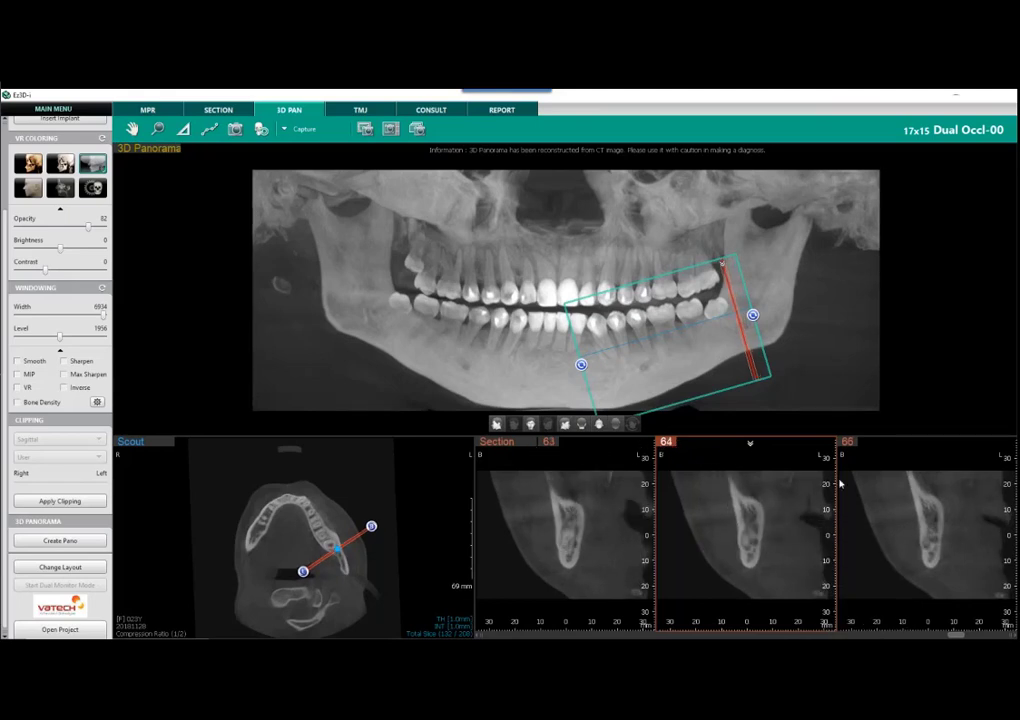
{"action": "scroll", "coordinate": [729, 515], "scroll_direction": "up", "scroll_amount": 2}
{"action": "scroll", "coordinate": [733, 519], "scroll_direction": "up", "scroll_amount": 1}
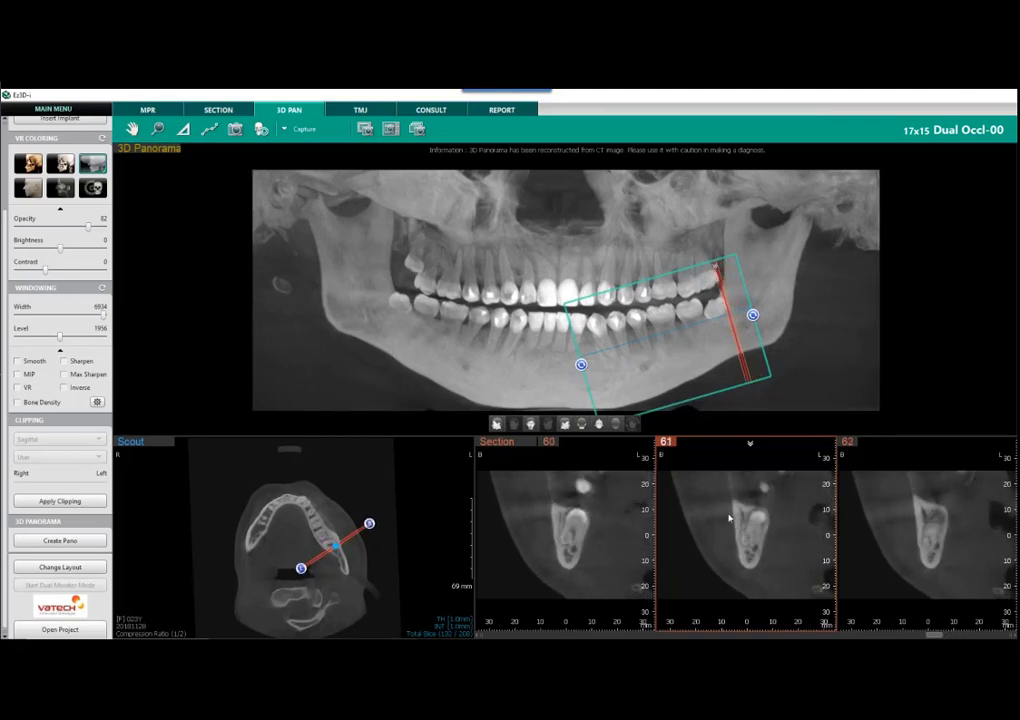
{"action": "double_click", "coordinate": [507, 447]}
{"action": "scroll", "coordinate": [523, 391], "scroll_direction": "down", "scroll_amount": 6}
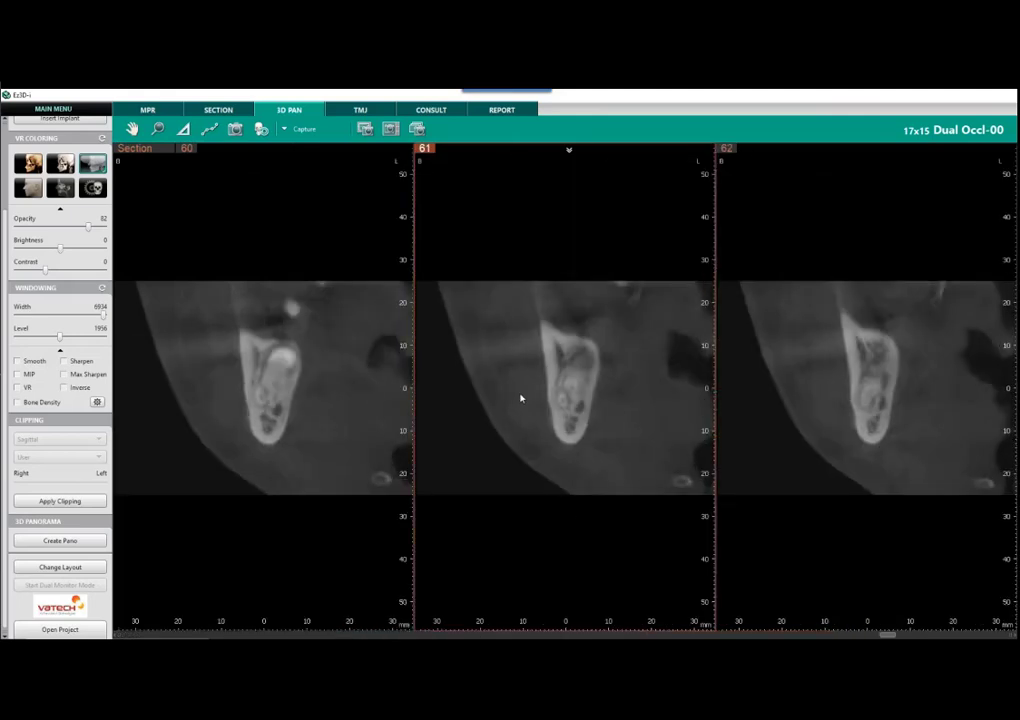
{"action": "scroll", "coordinate": [524, 391], "scroll_direction": "down", "scroll_amount": 2}
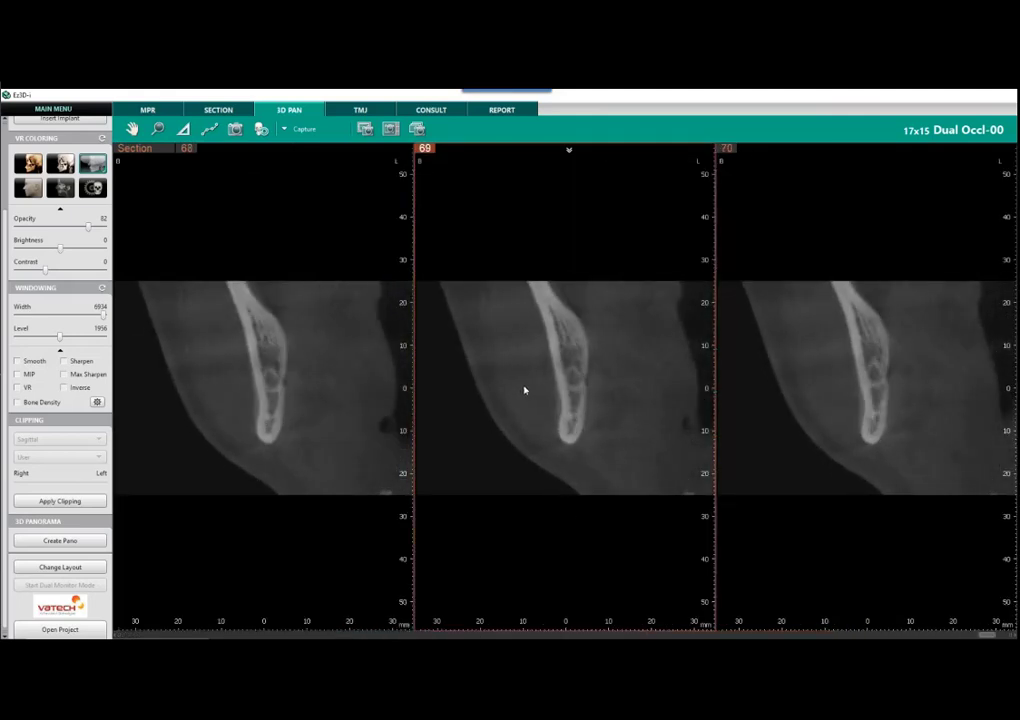
Step: Begin tracing the left mandibular nerve canal, placing points on the canal from section 69 forward to about section 55
{"action": "left_click", "coordinate": [209, 130]}
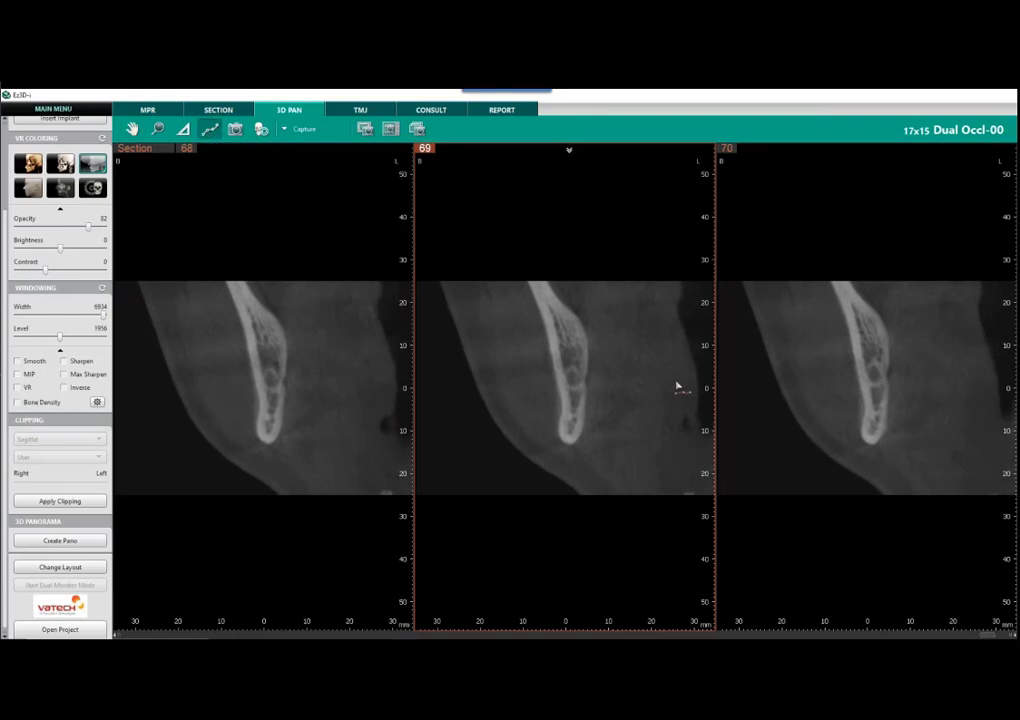
{"action": "left_click", "coordinate": [573, 378]}
{"action": "scroll", "coordinate": [608, 455], "scroll_direction": "up", "scroll_amount": 6}
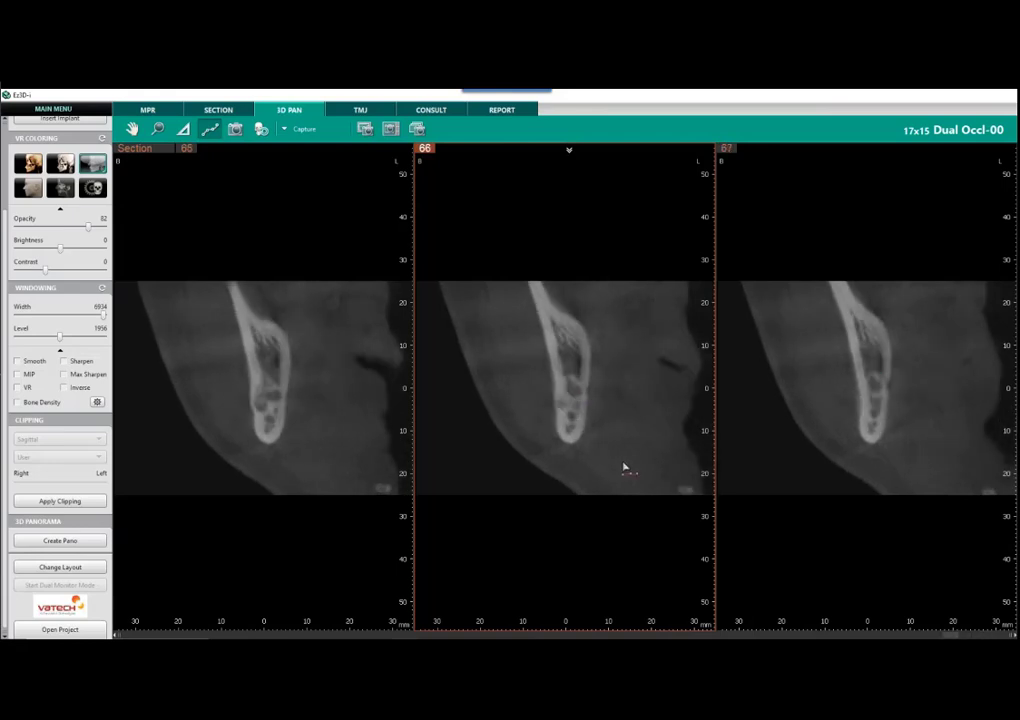
{"action": "scroll", "coordinate": [612, 424], "scroll_direction": "up", "scroll_amount": 1}
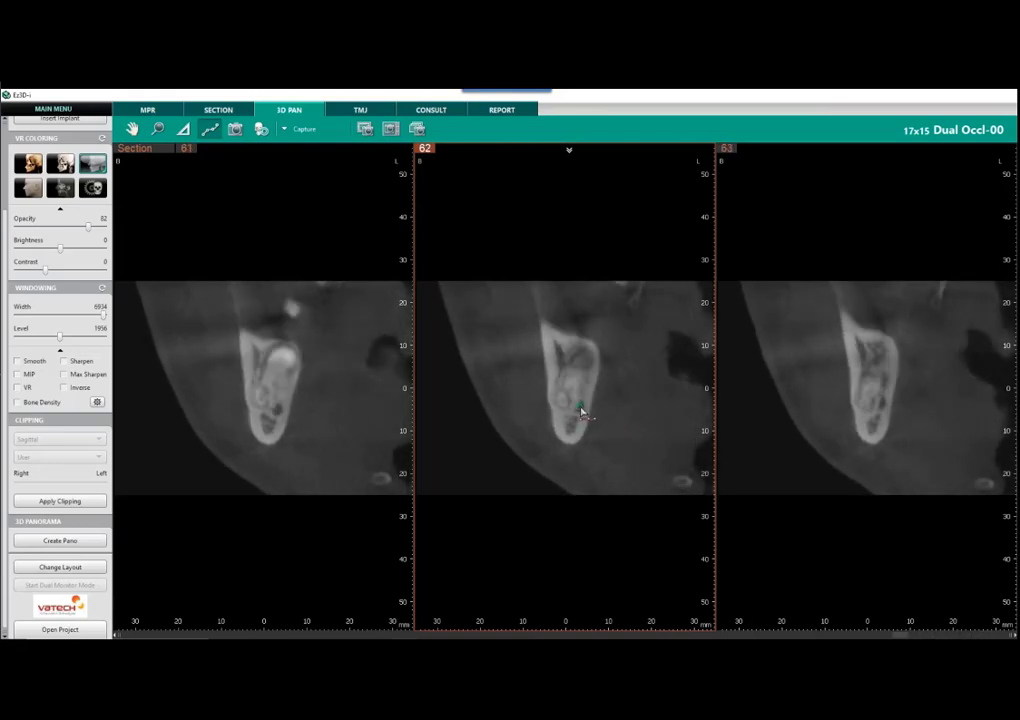
{"action": "left_click", "coordinate": [579, 413]}
{"action": "scroll", "coordinate": [602, 446], "scroll_direction": "up", "scroll_amount": 1}
{"action": "scroll", "coordinate": [590, 432], "scroll_direction": "up", "scroll_amount": 2}
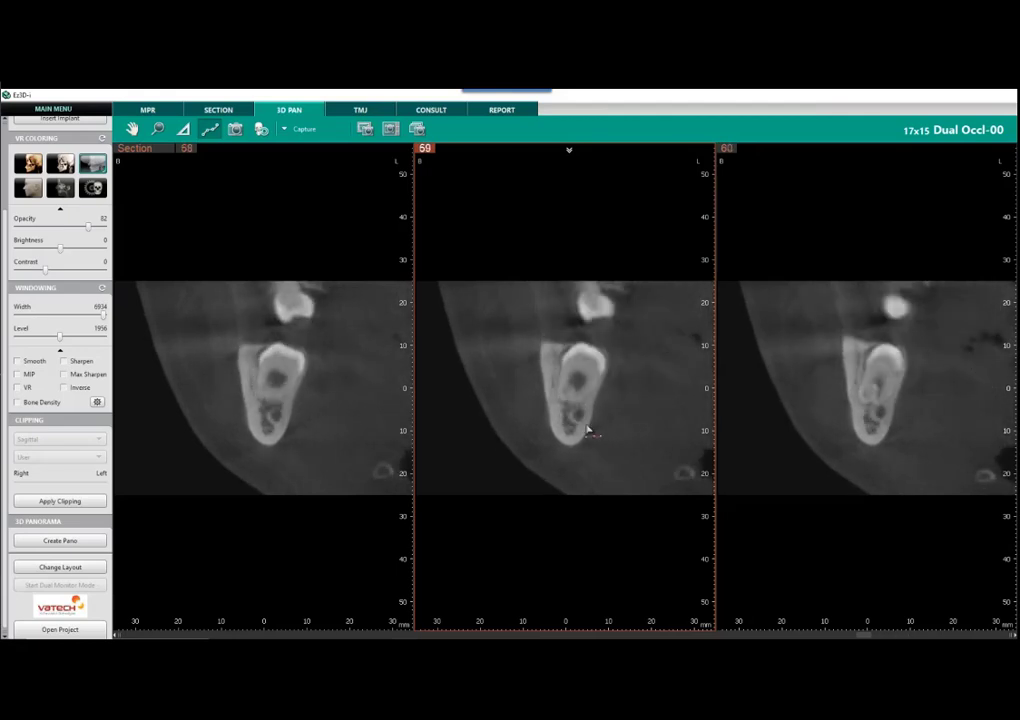
{"action": "scroll", "coordinate": [590, 432], "scroll_direction": "up", "scroll_amount": 4}
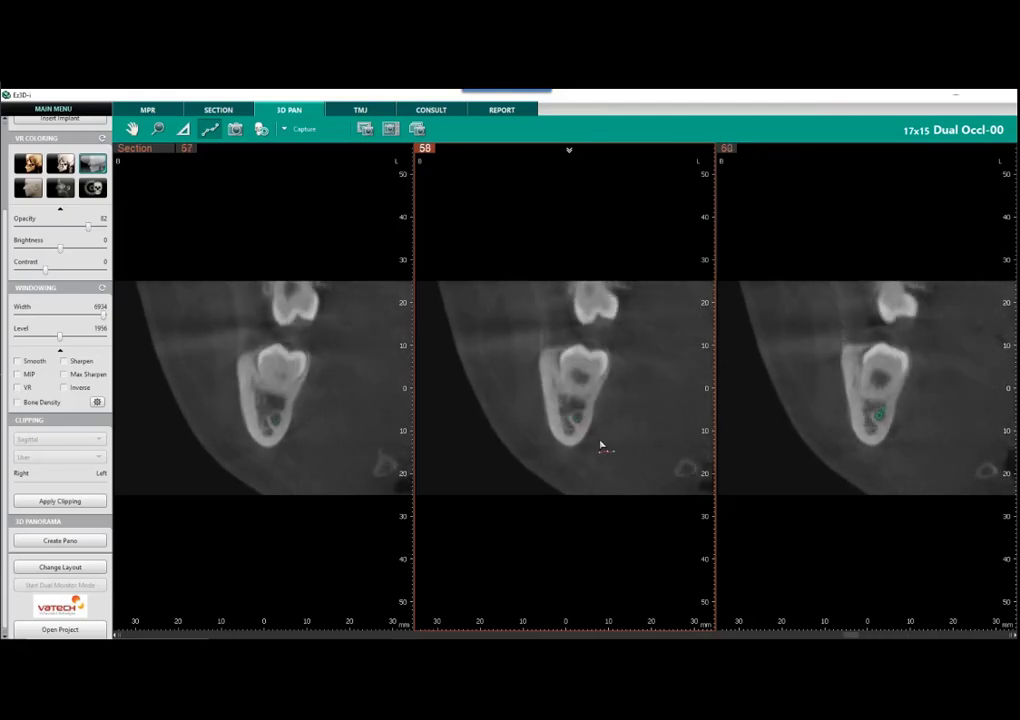
{"action": "left_click", "coordinate": [578, 423]}
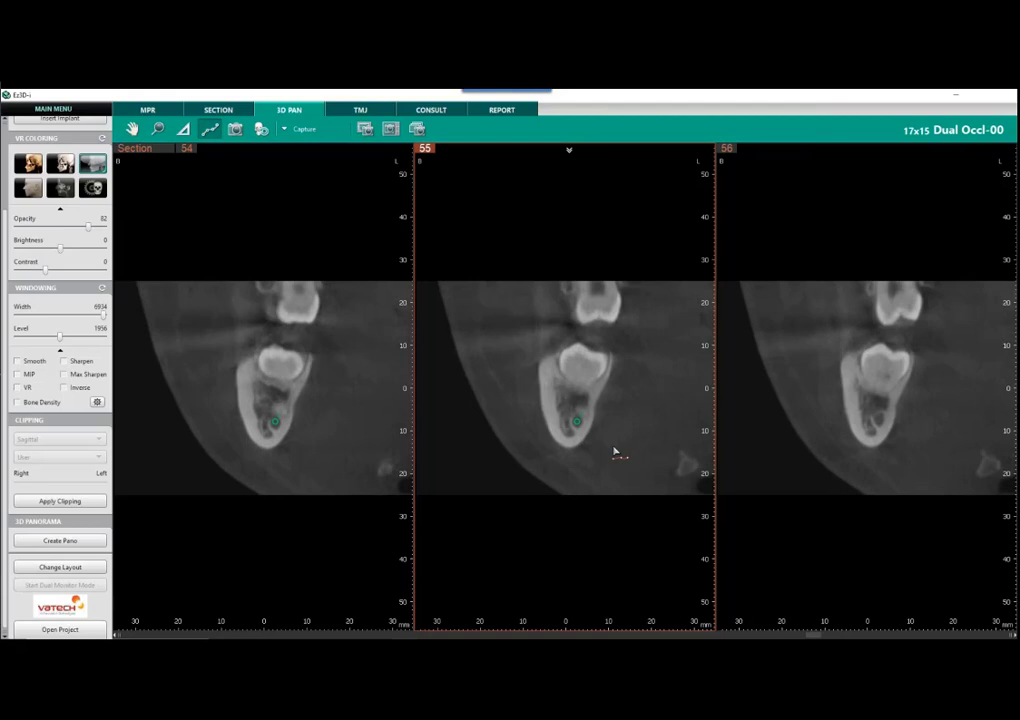
Step: Continue the canal trace forward beneath the molars and premolars, and finish it at the mental foramen in section 23
{"action": "scroll", "coordinate": [615, 452], "scroll_direction": "up", "scroll_amount": 5}
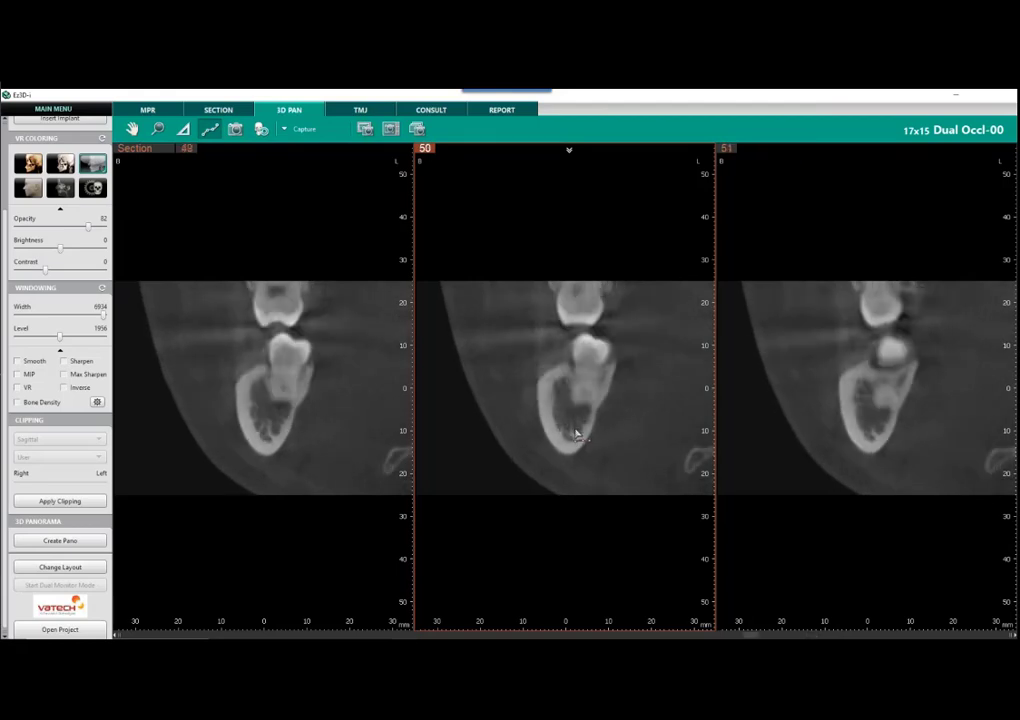
{"action": "scroll", "coordinate": [580, 436], "scroll_direction": "up", "scroll_amount": 4}
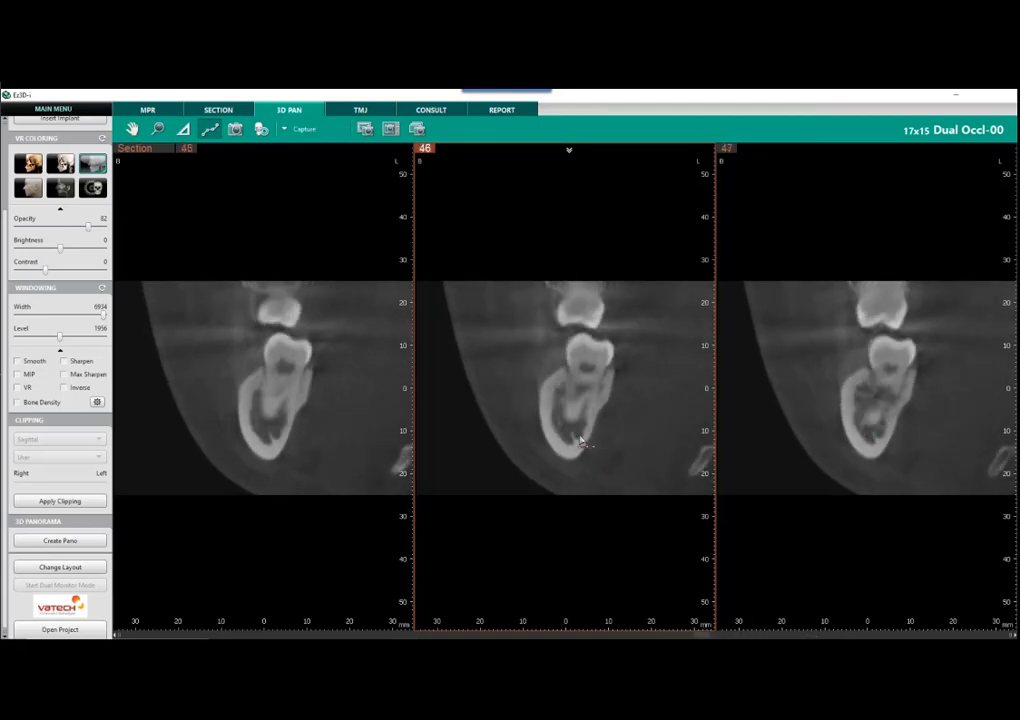
{"action": "scroll", "coordinate": [590, 445], "scroll_direction": "up", "scroll_amount": 5}
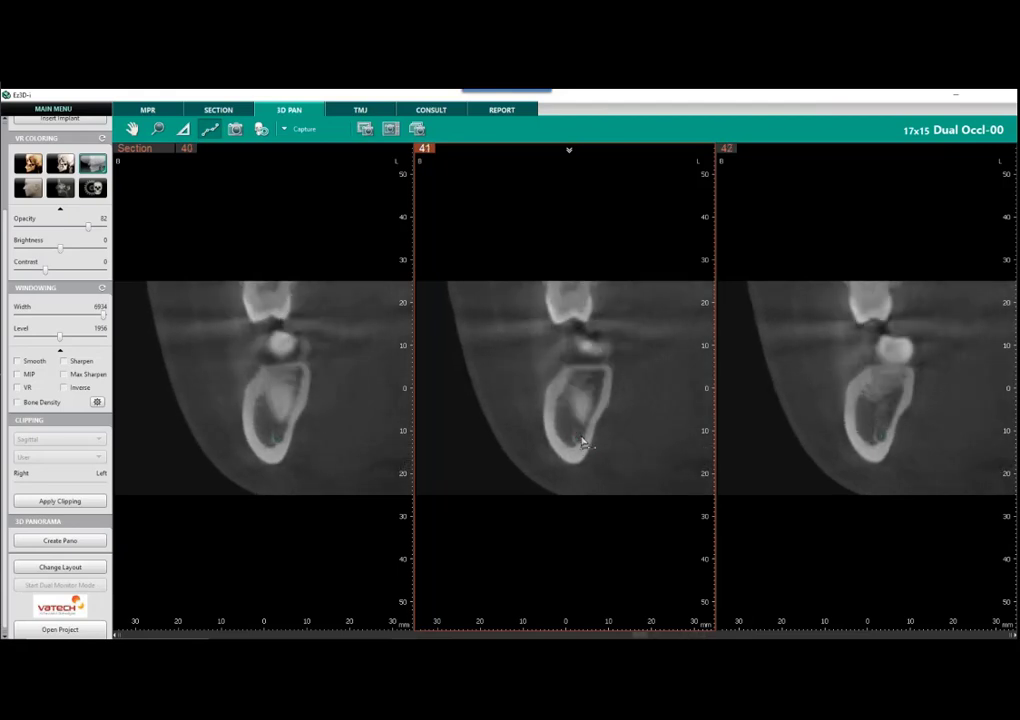
{"action": "scroll", "coordinate": [634, 444], "scroll_direction": "up", "scroll_amount": 5}
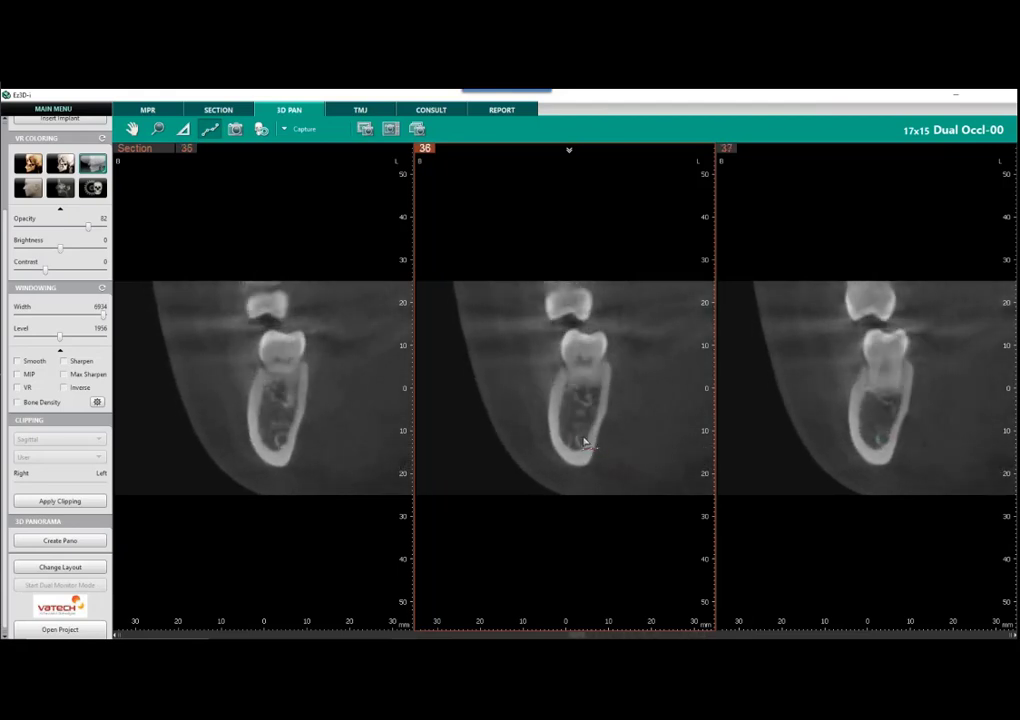
{"action": "scroll", "coordinate": [632, 444], "scroll_direction": "up", "scroll_amount": 5}
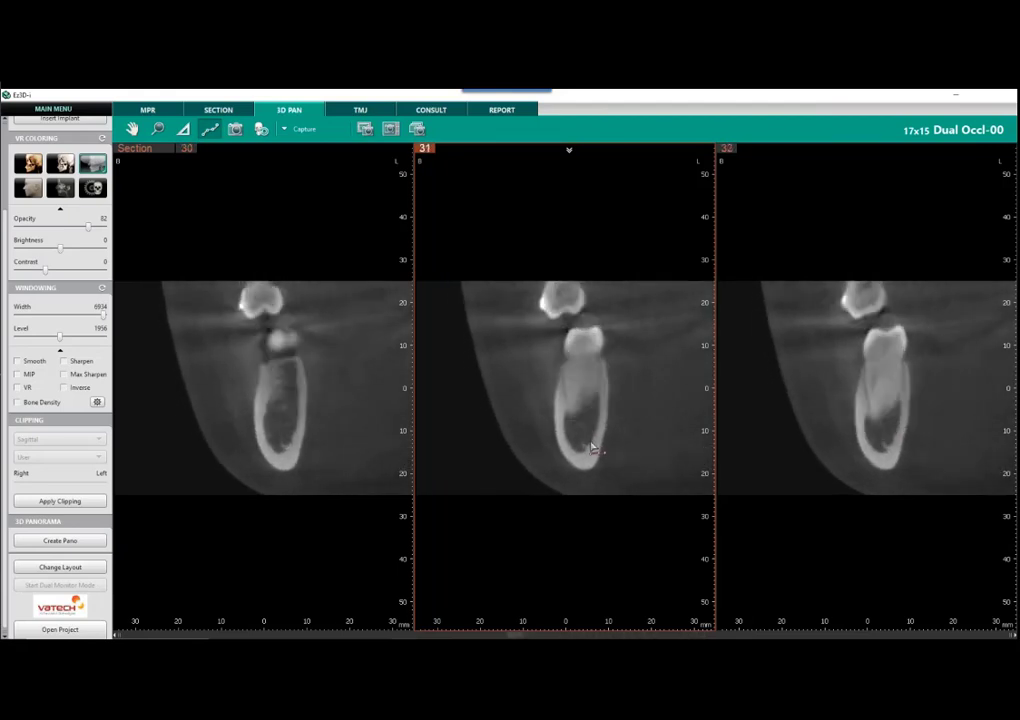
{"action": "scroll", "coordinate": [625, 455], "scroll_direction": "up", "scroll_amount": 5}
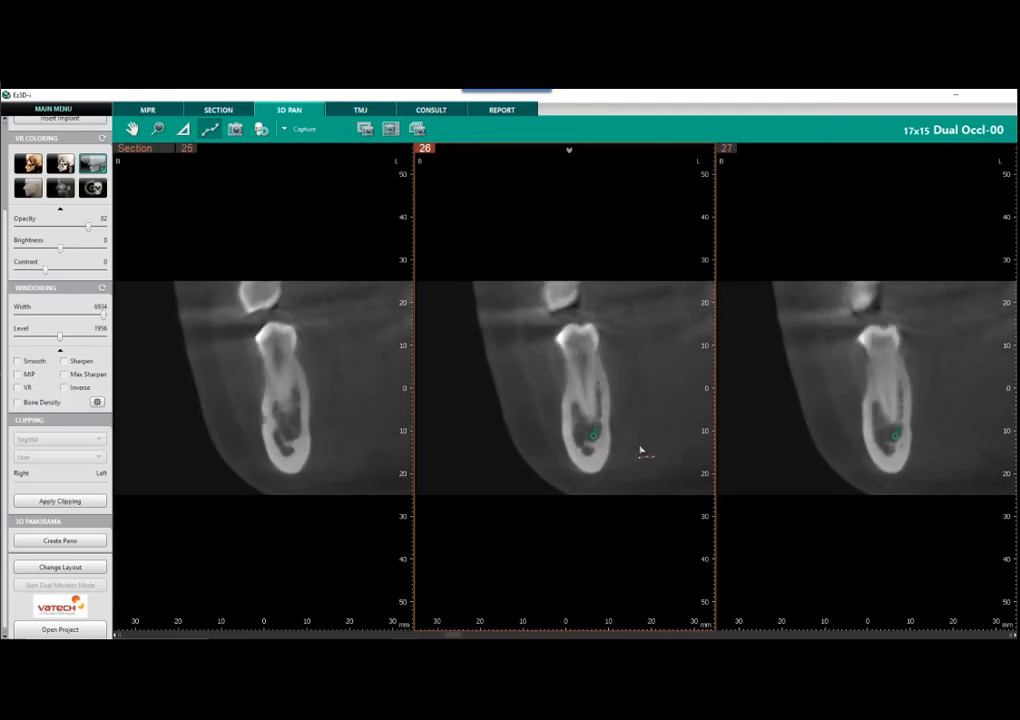
{"action": "scroll", "coordinate": [645, 447], "scroll_direction": "up", "scroll_amount": 3}
{"action": "left_click", "coordinate": [590, 435]}
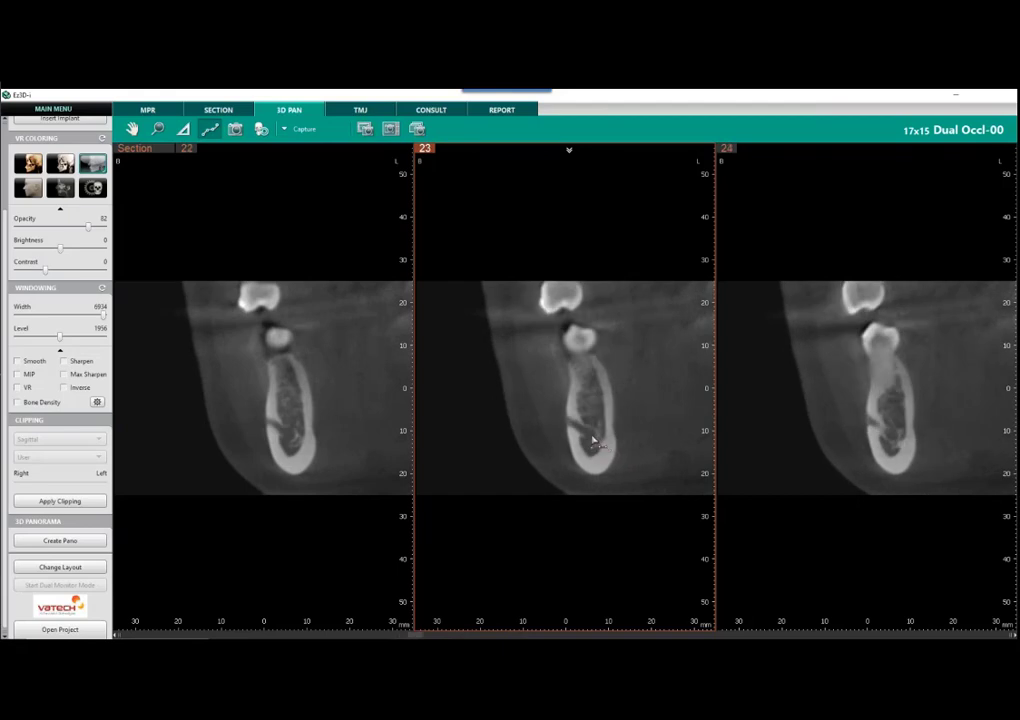
{"action": "left_click", "coordinate": [578, 429]}
{"action": "double_click", "coordinate": [569, 423]}
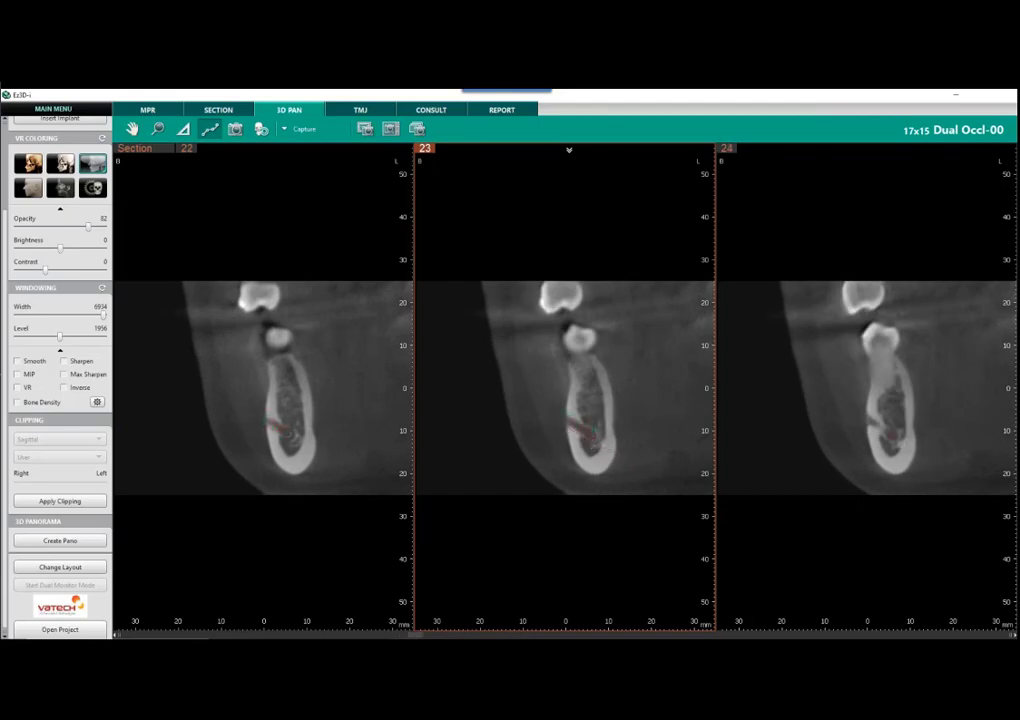
Step: Restore the multi-view layout and shift the section box over the left lower molars with section 35 active
{"action": "double_click", "coordinate": [155, 151]}
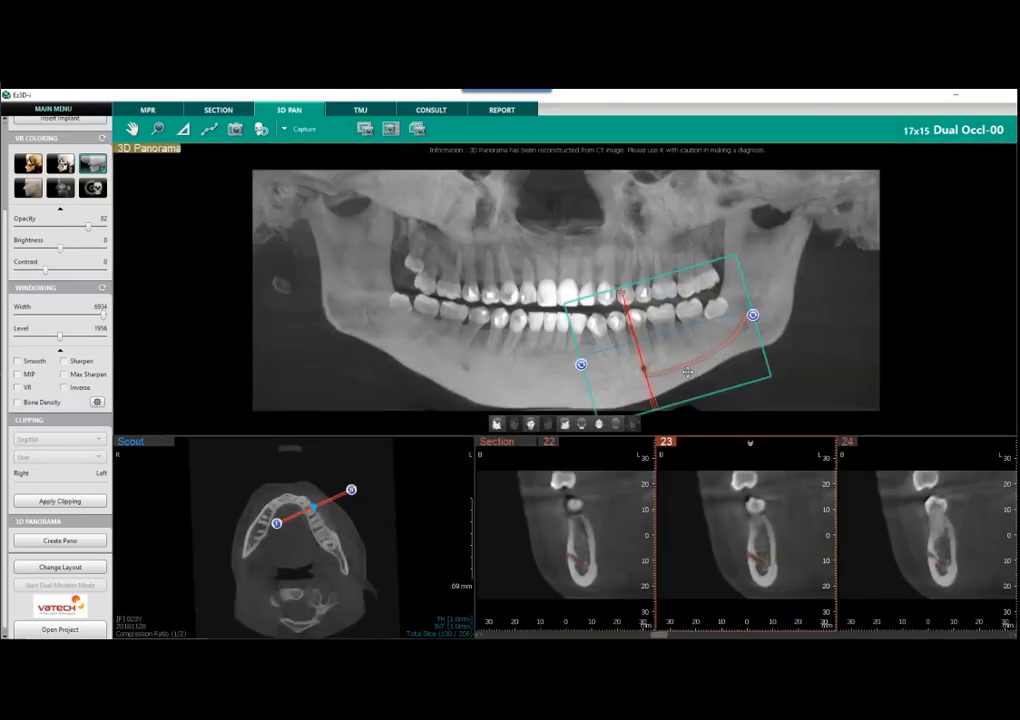
{"action": "scroll", "coordinate": [710, 375], "scroll_direction": "down", "scroll_amount": 12}
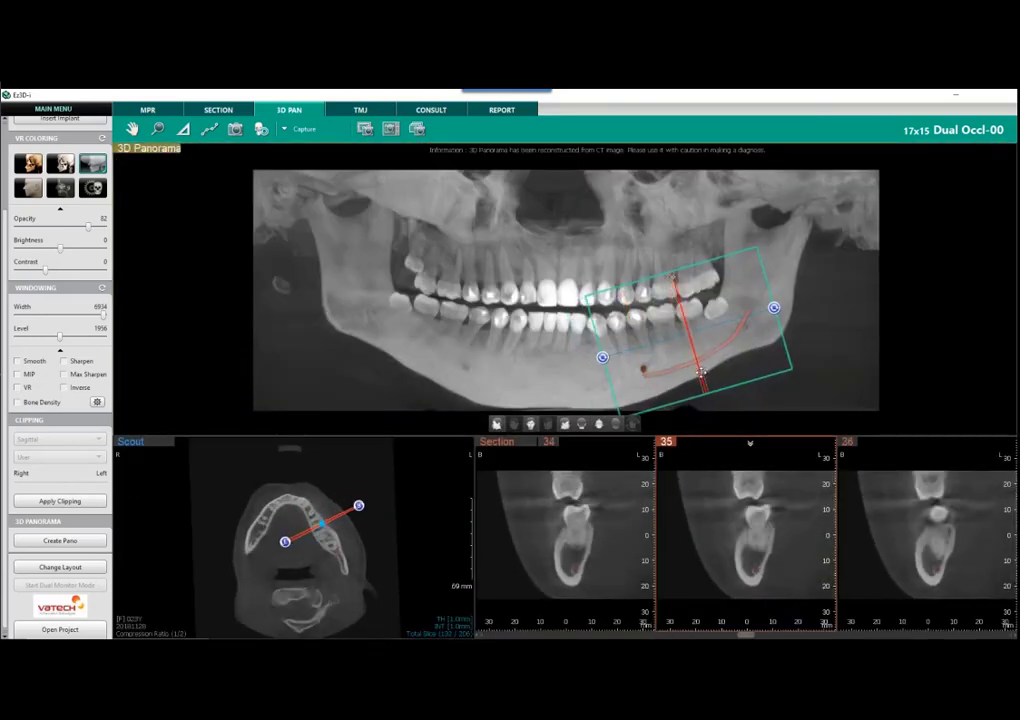
{"action": "left_click_drag", "start_coordinate": [701, 373], "coordinate": [685, 365]}
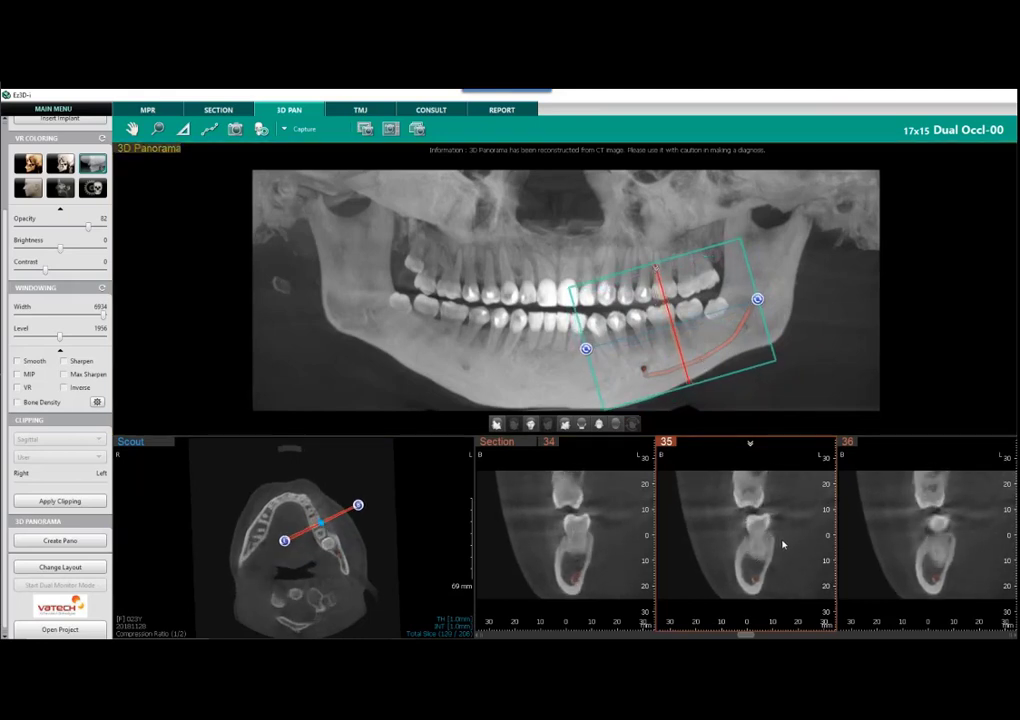
Step: Display a single cross-section and move the section line to section 33 at the left lower molar
{"action": "double_click", "coordinate": [783, 545]}
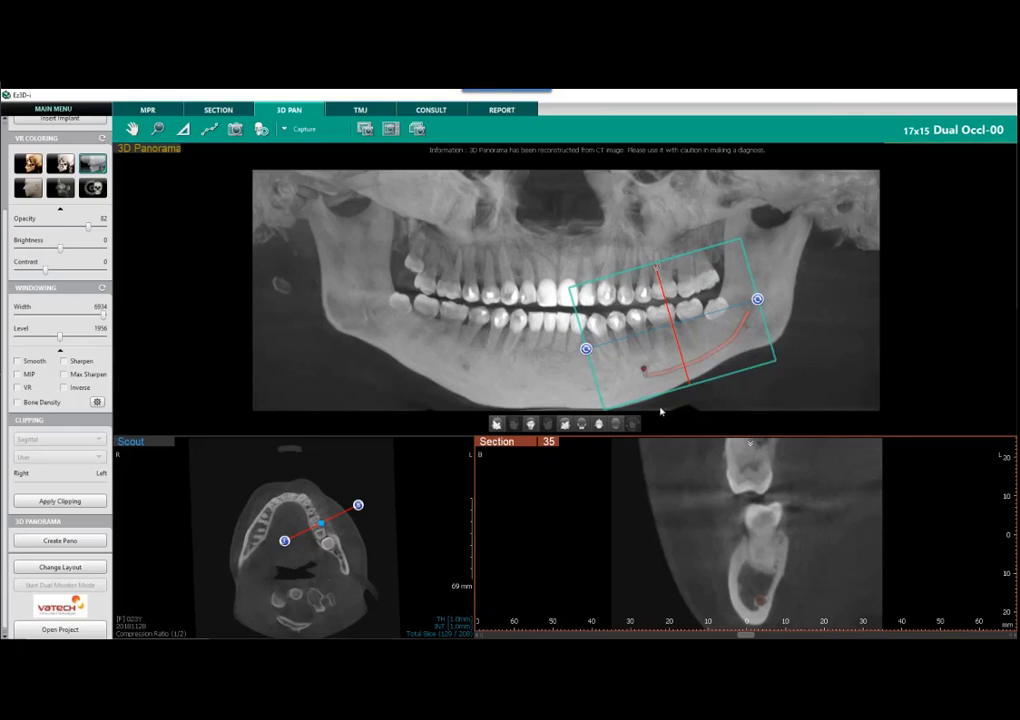
{"action": "left_click_drag", "start_coordinate": [675, 336], "coordinate": [669, 336]}
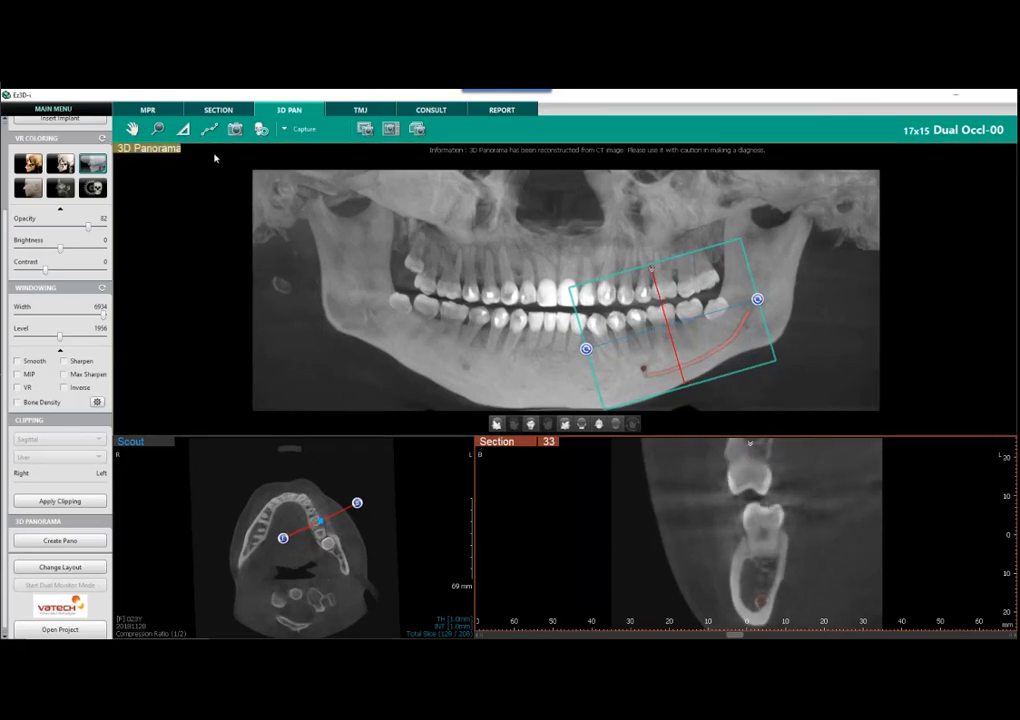
{"action": "scroll", "coordinate": [50, 453], "scroll_direction": "up", "scroll_amount": 2}
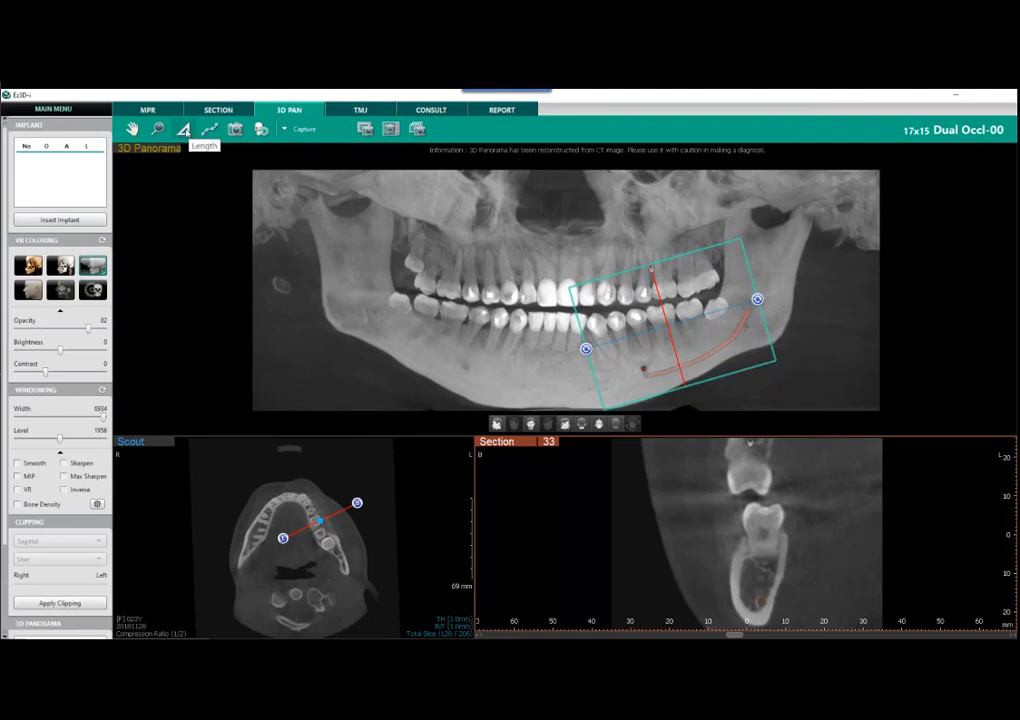
Step: Measure the ridge width and the height down towards the nerve canal in section 33, and set both labels beside the jaw
{"action": "left_click", "coordinate": [183, 130]}
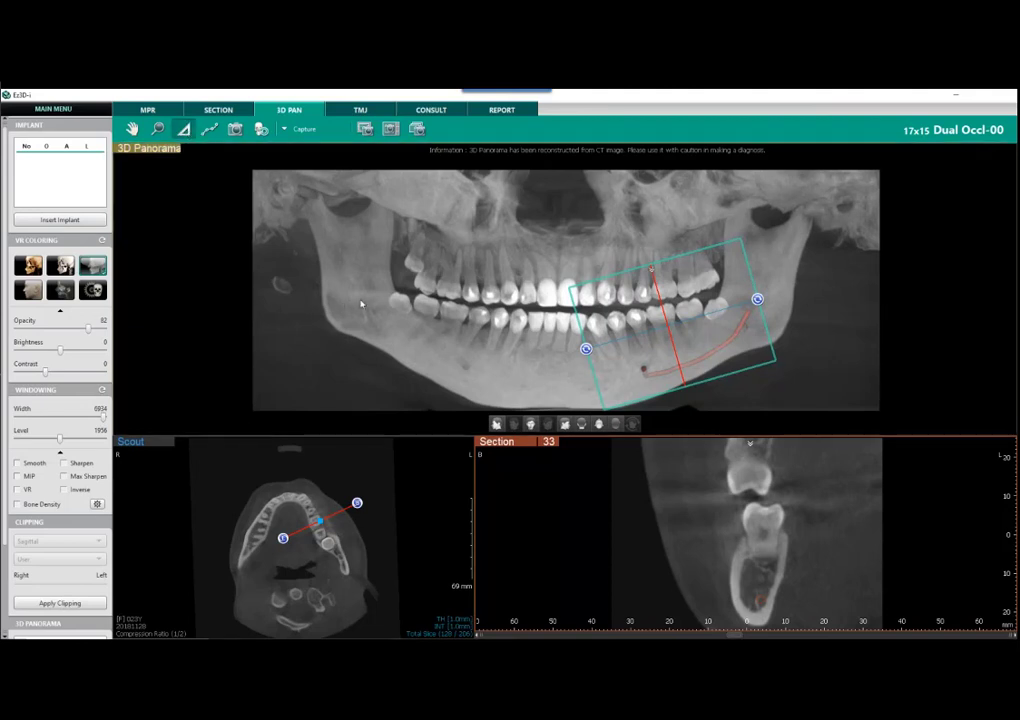
{"action": "left_click", "coordinate": [745, 543]}
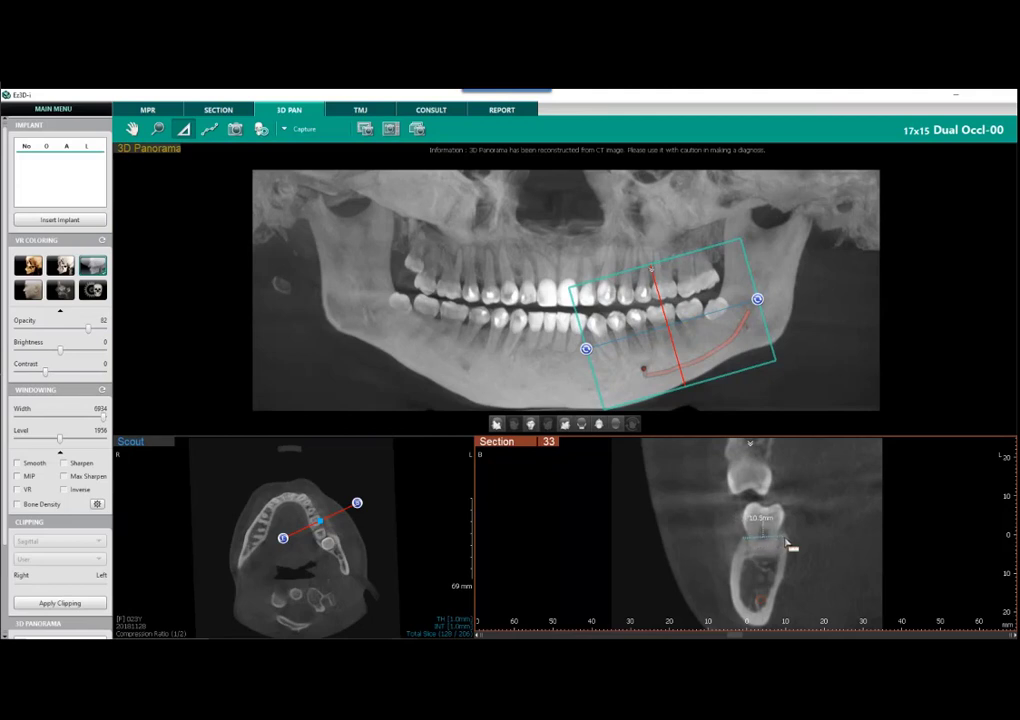
{"action": "left_click", "coordinate": [785, 538]}
{"action": "left_click", "coordinate": [759, 540]}
{"action": "right_click", "coordinate": [802, 560]}
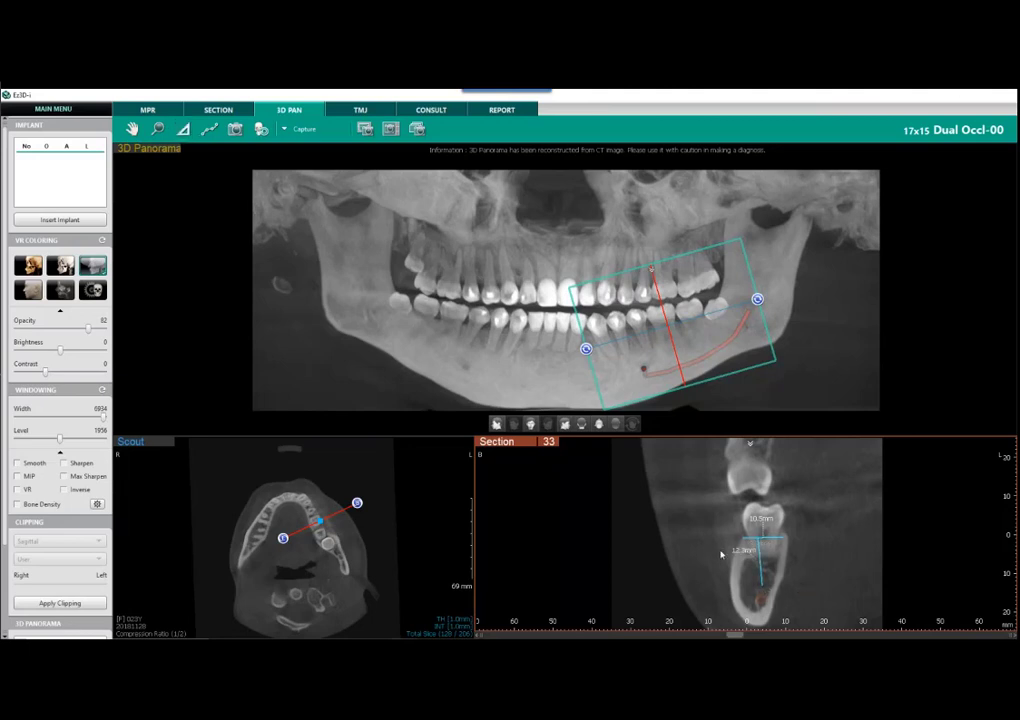
{"action": "left_click_drag", "start_coordinate": [750, 547], "coordinate": [648, 527]}
{"action": "left_click_drag", "start_coordinate": [764, 520], "coordinate": [675, 473]}
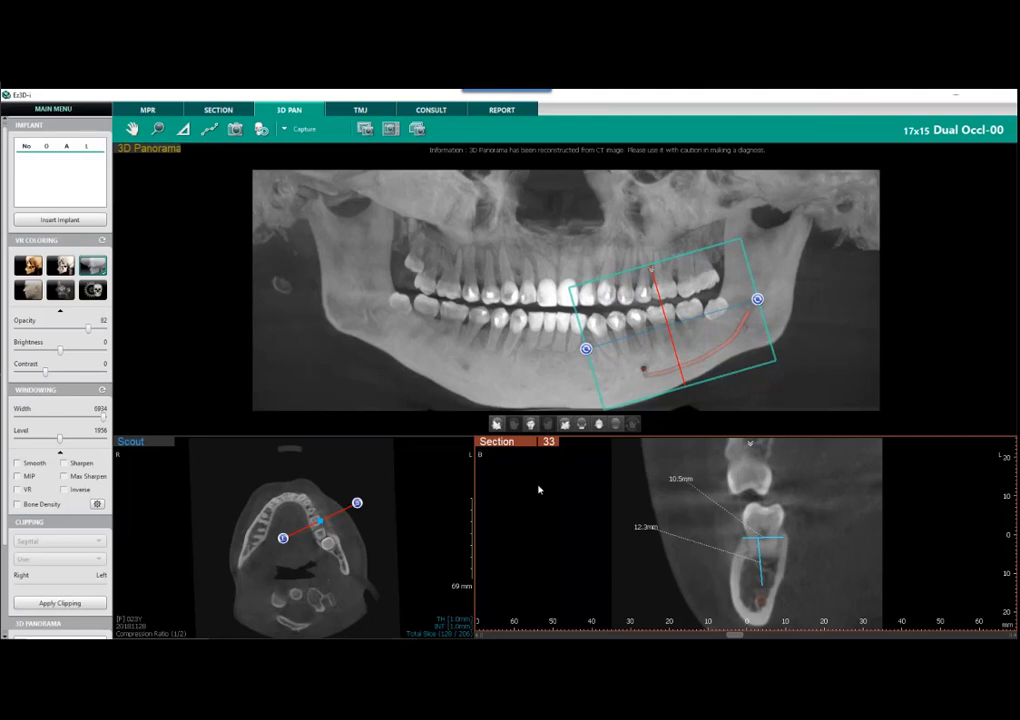
Step: Delete the ridge width measurement and hide the height measurement in section 33
{"action": "right_click", "coordinate": [778, 540]}
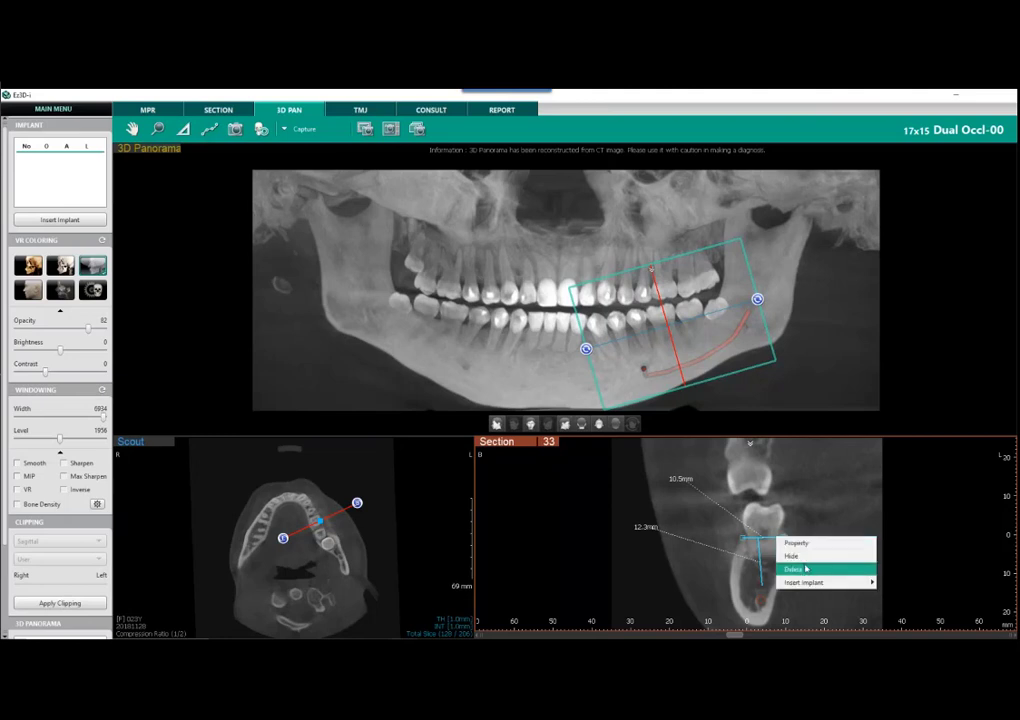
{"action": "left_click", "coordinate": [790, 567]}
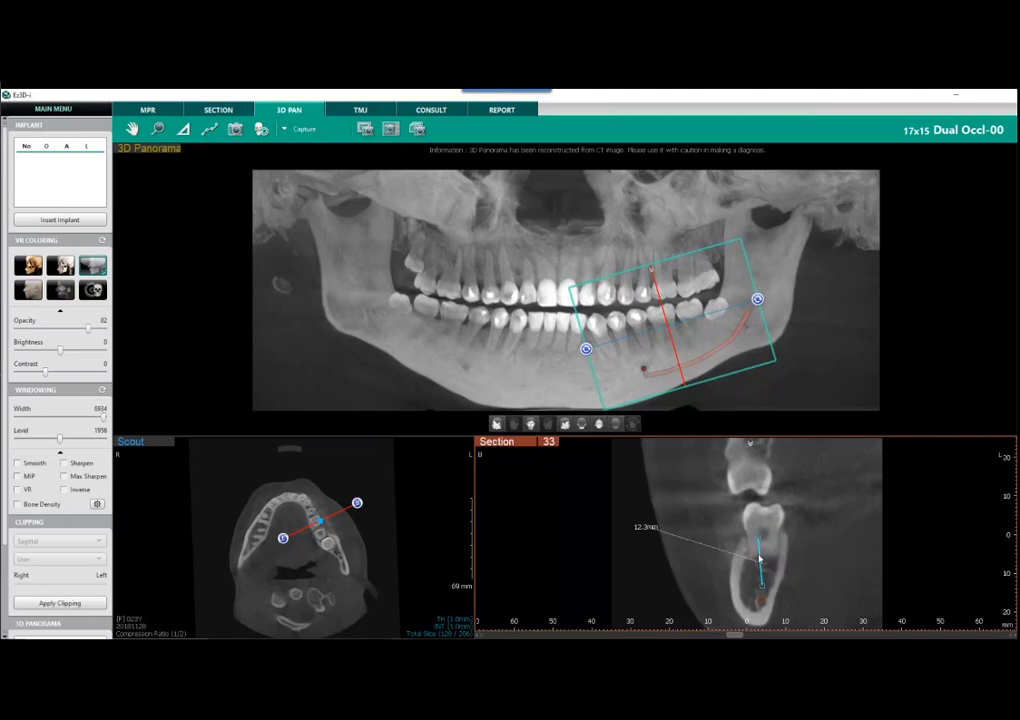
{"action": "right_click", "coordinate": [760, 558]}
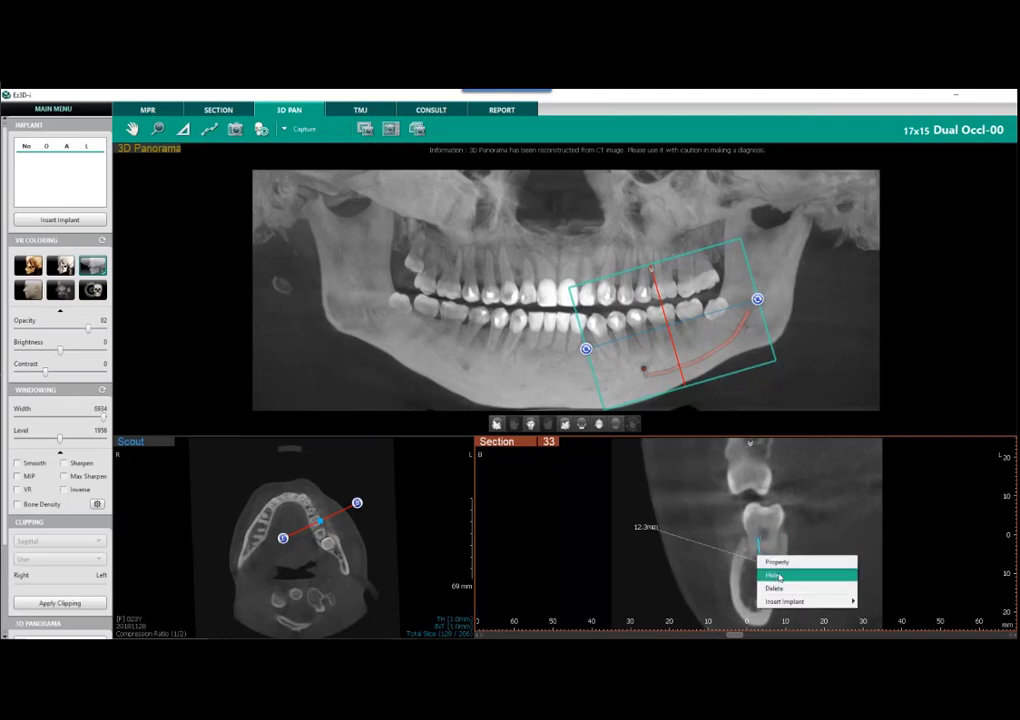
{"action": "left_click", "coordinate": [778, 576]}
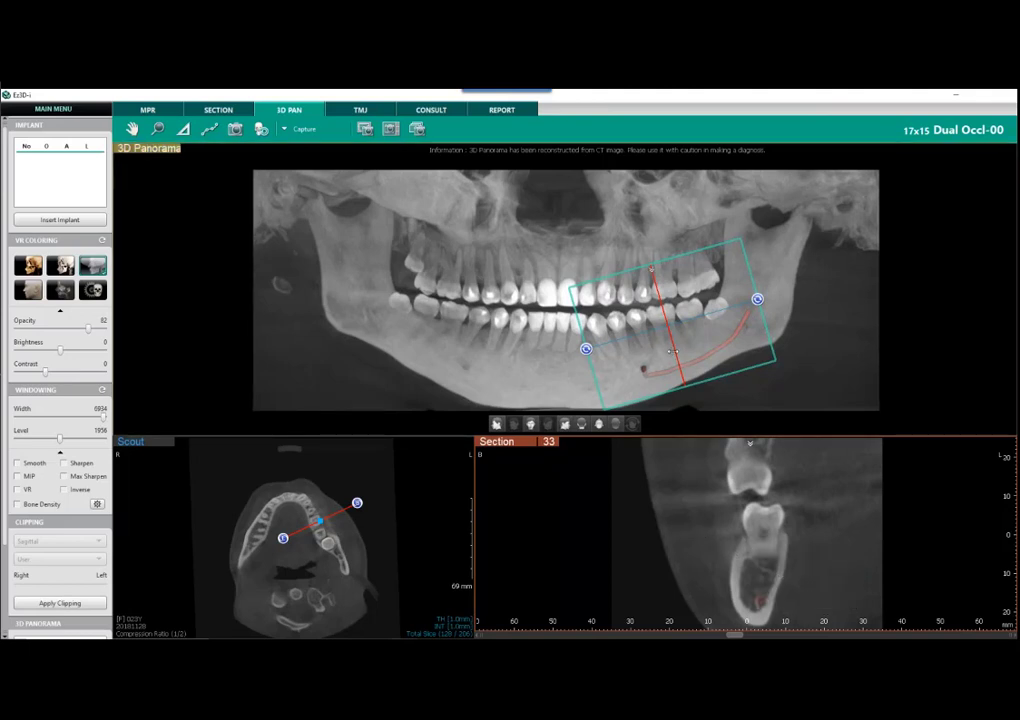
Step: Move the section line to section 32 and insert a single Straumann Bone Level Roxolid SLA implant, 4.10 mm wide and 14.00 mm long, at tooth 19
{"action": "left_click_drag", "start_coordinate": [672, 353], "coordinate": [670, 353]}
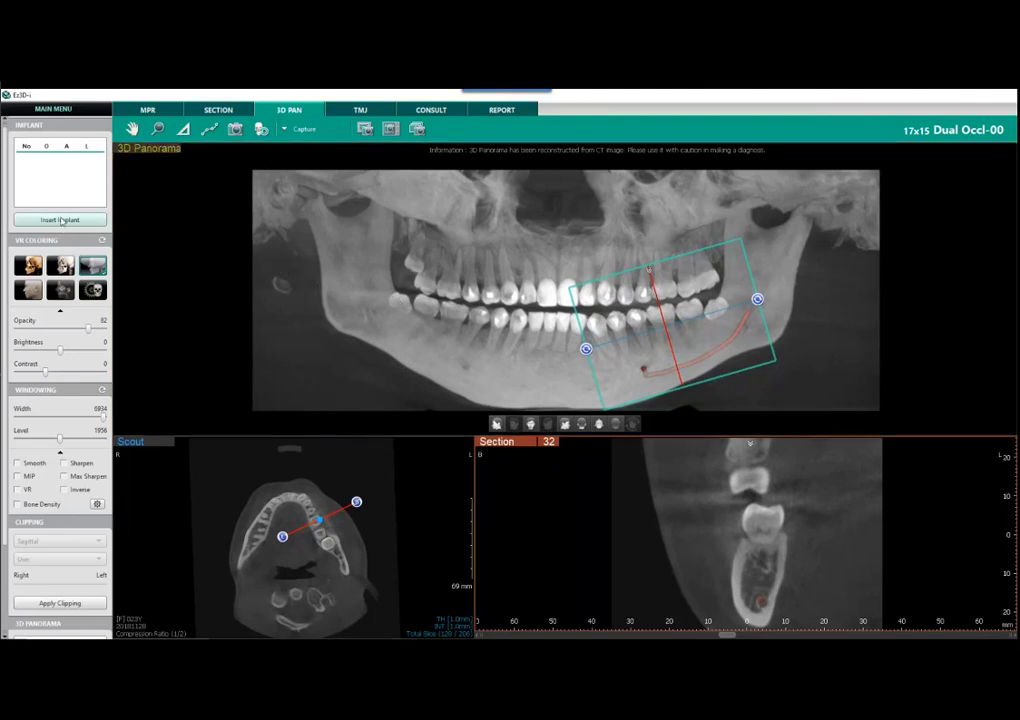
{"action": "left_click", "coordinate": [60, 220]}
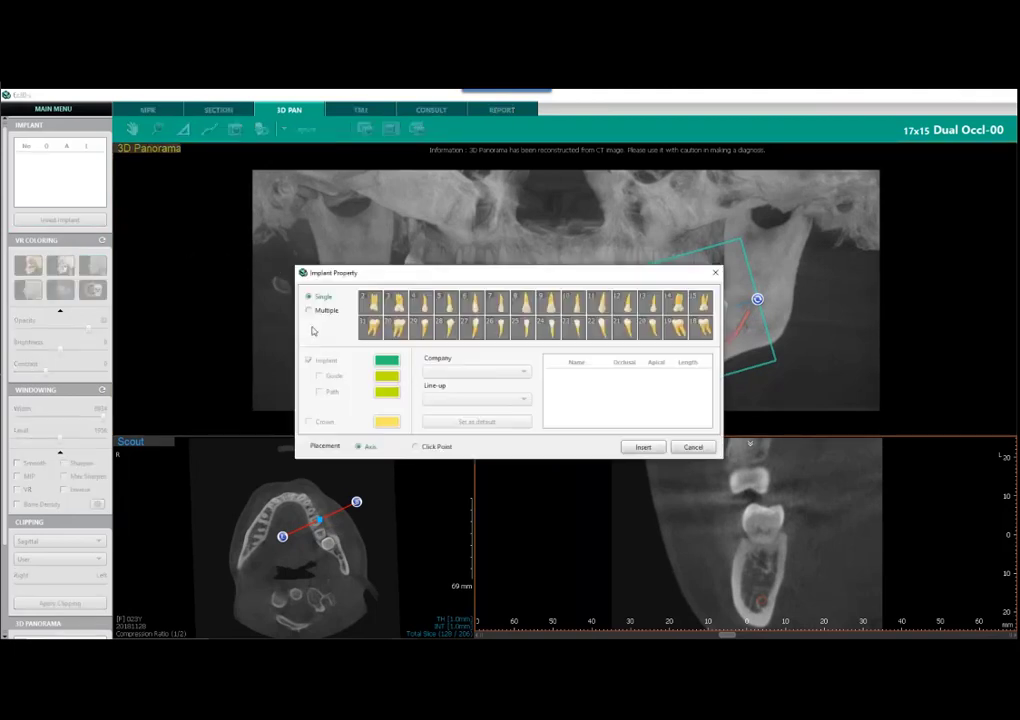
{"action": "left_click_drag", "start_coordinate": [516, 273], "coordinate": [456, 213]}
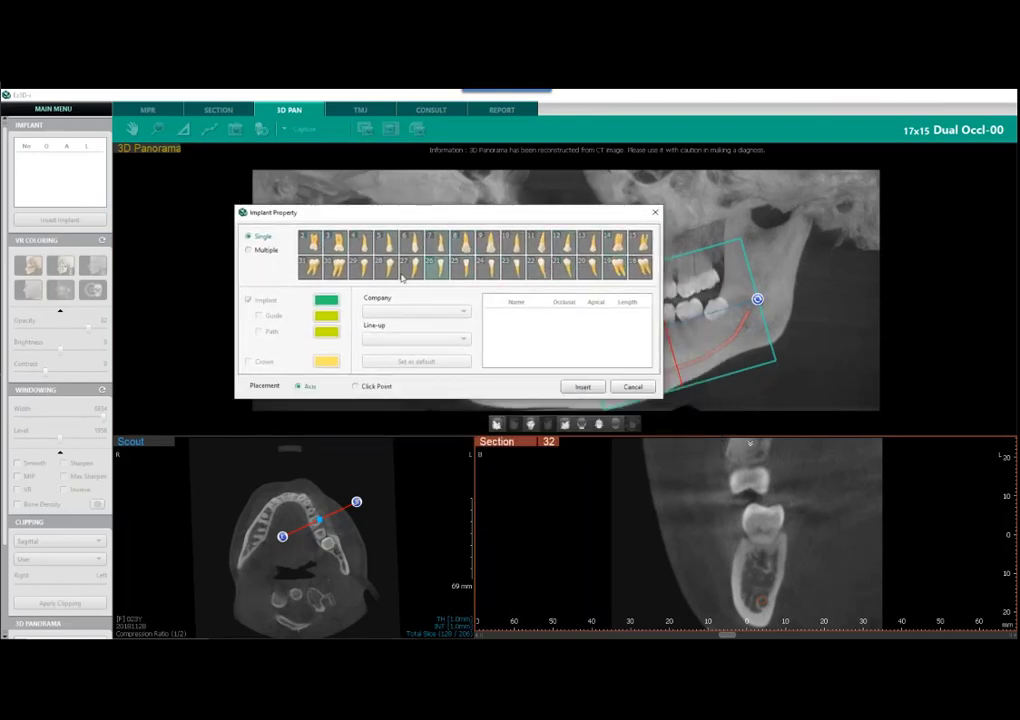
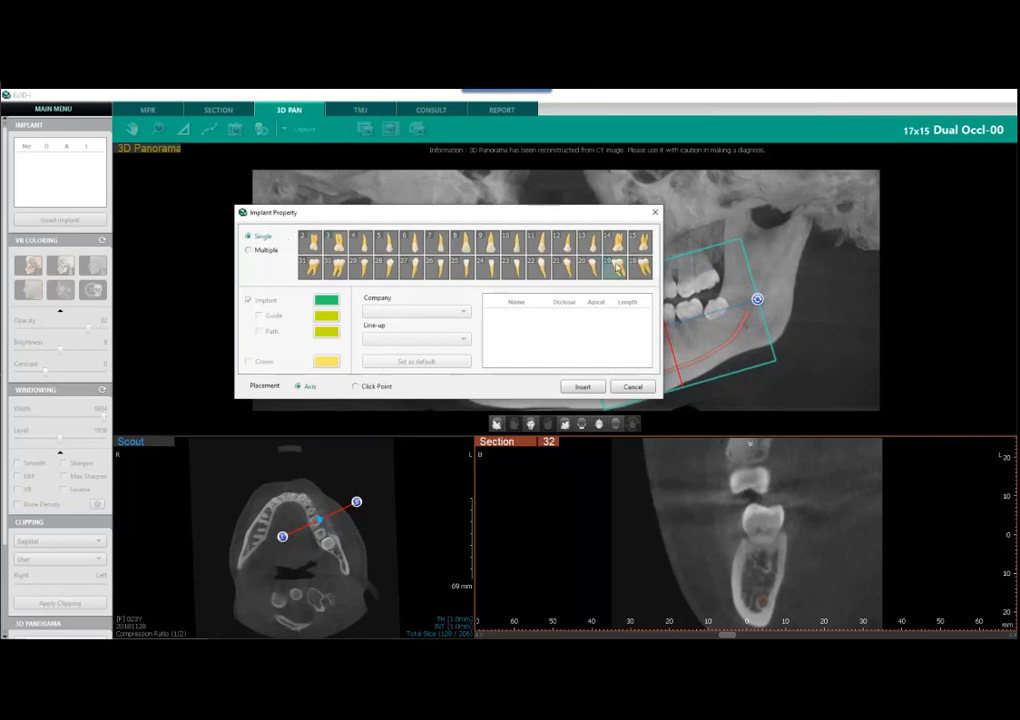
{"action": "left_click", "coordinate": [617, 265]}
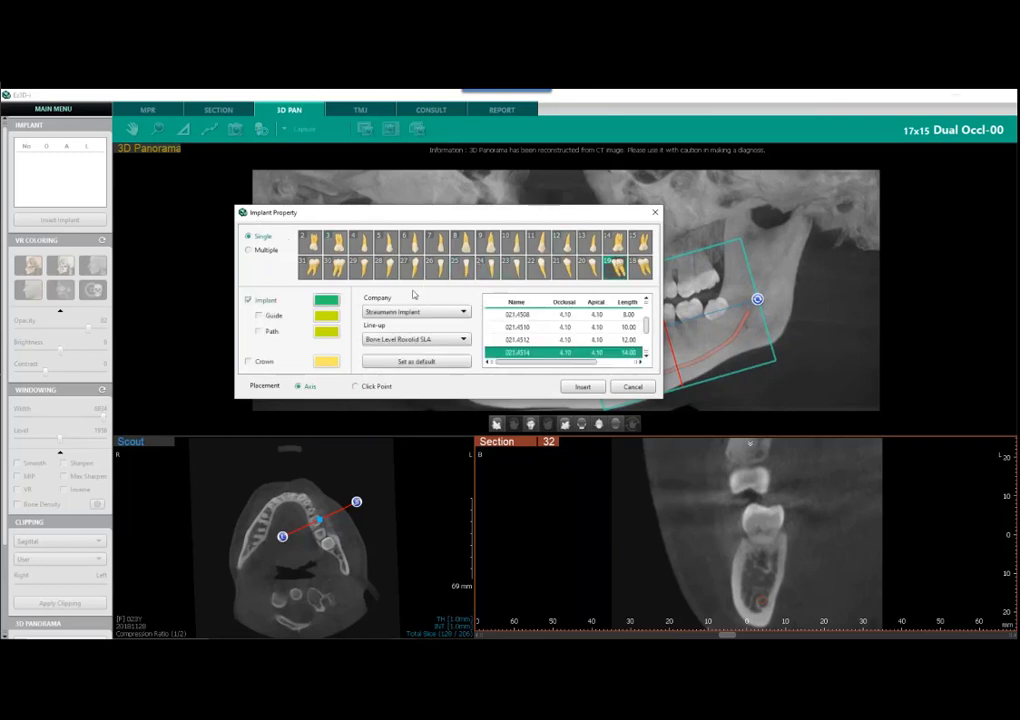
{"action": "left_click", "coordinate": [403, 311]}
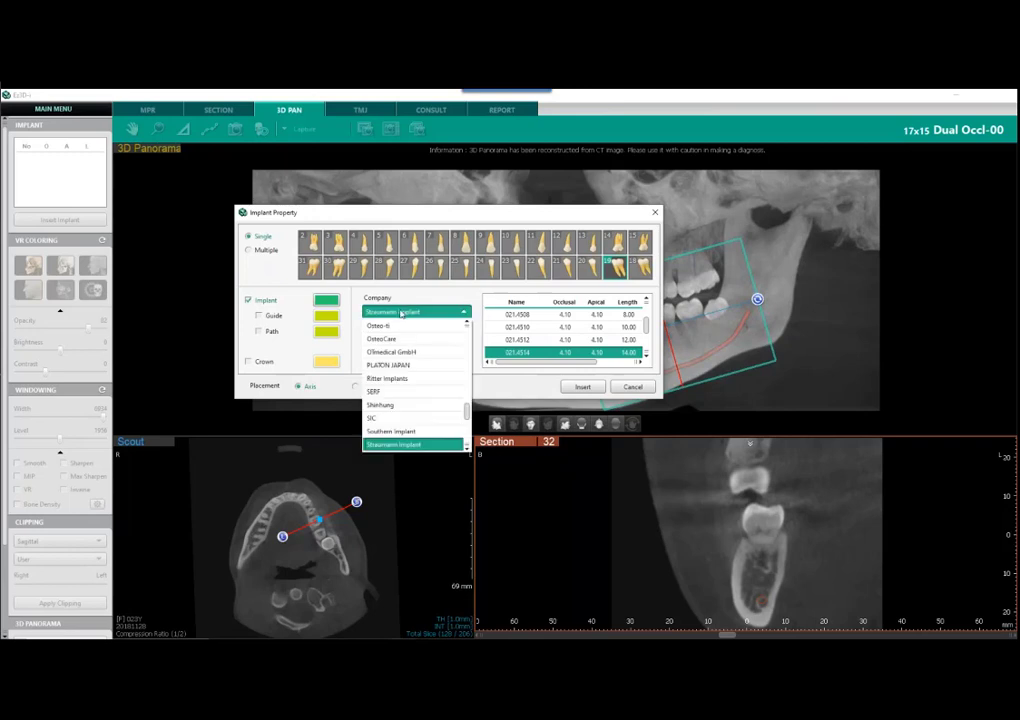
{"action": "left_click", "coordinate": [410, 444]}
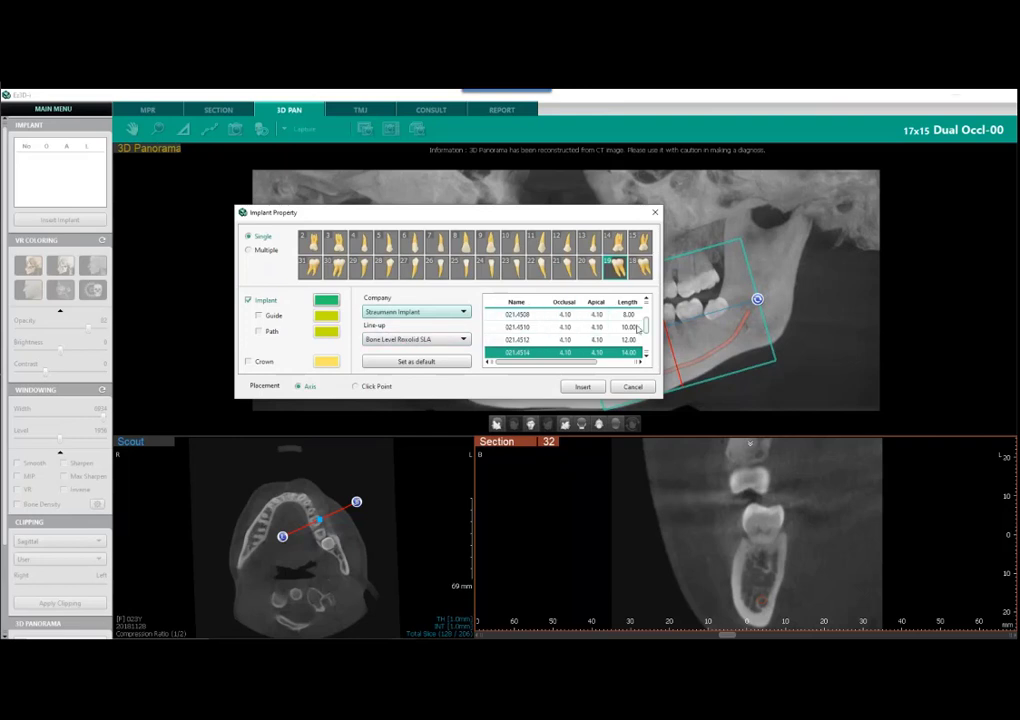
{"action": "scroll", "coordinate": [590, 355], "scroll_direction": "down", "scroll_amount": 1}
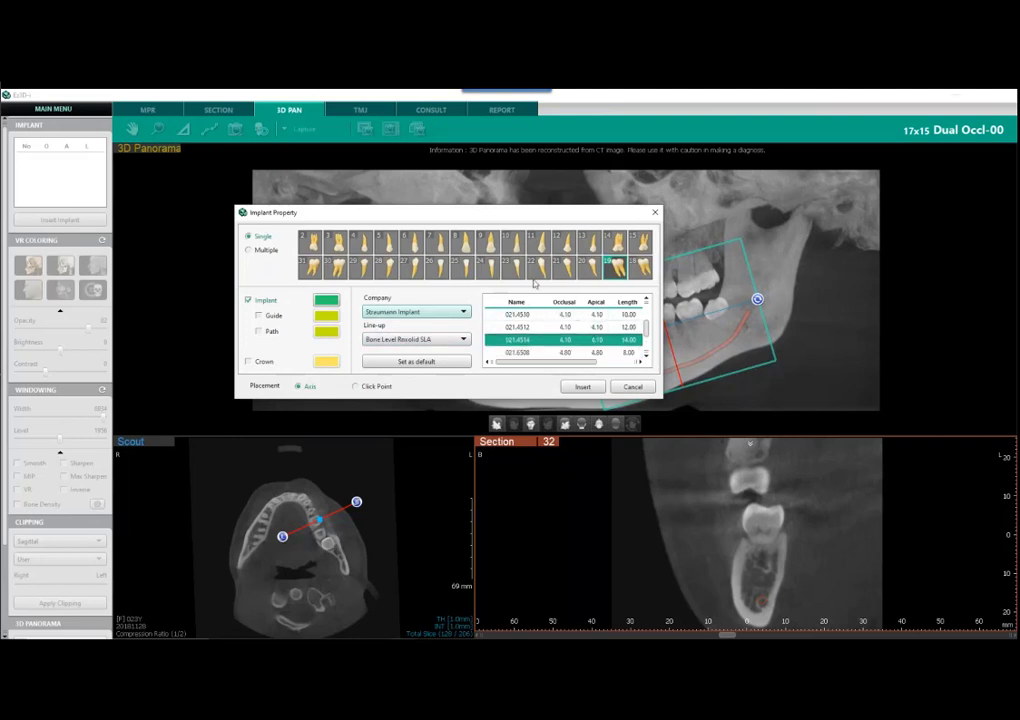
{"action": "left_click", "coordinate": [422, 363]}
{"action": "left_click", "coordinate": [421, 337]}
{"action": "left_click_drag", "start_coordinate": [560, 212], "coordinate": [434, 203]}
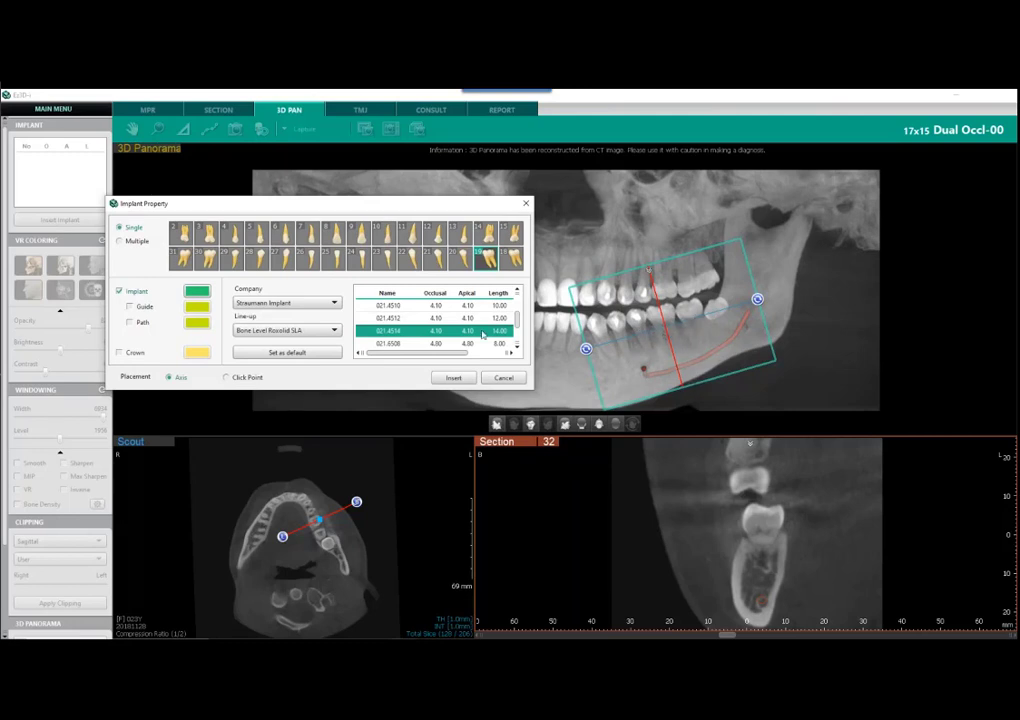
{"action": "left_click", "coordinate": [453, 379]}
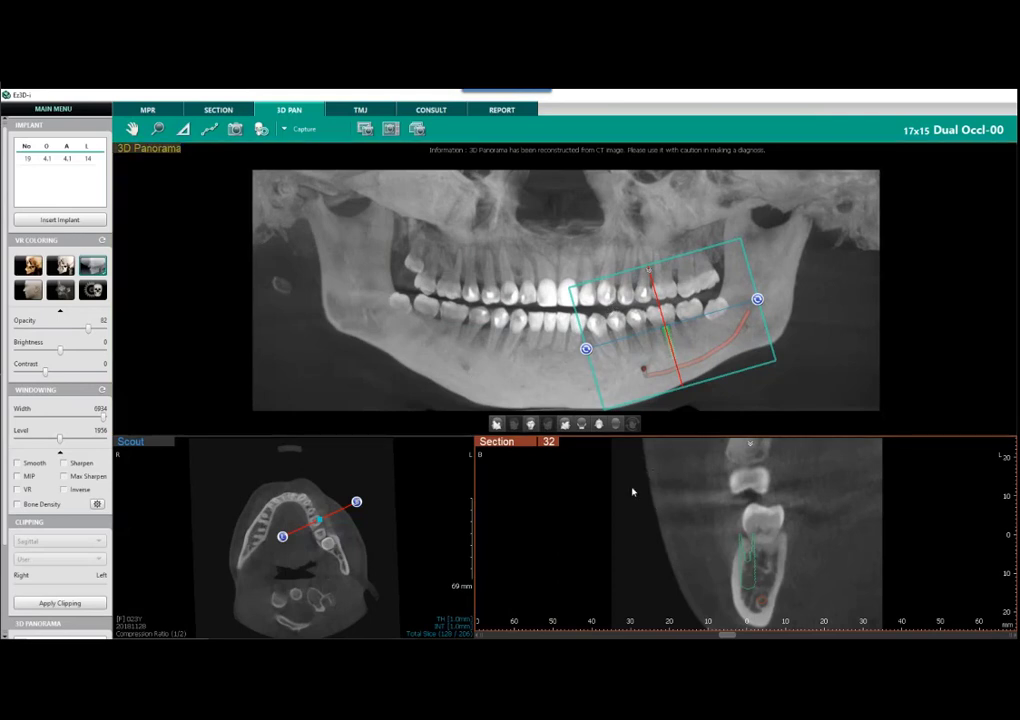
Step: Shift the tooth 19 implant to the middle of the ridge in section 32 and tilt its axis to follow the jawbone
{"action": "left_click", "coordinate": [748, 563]}
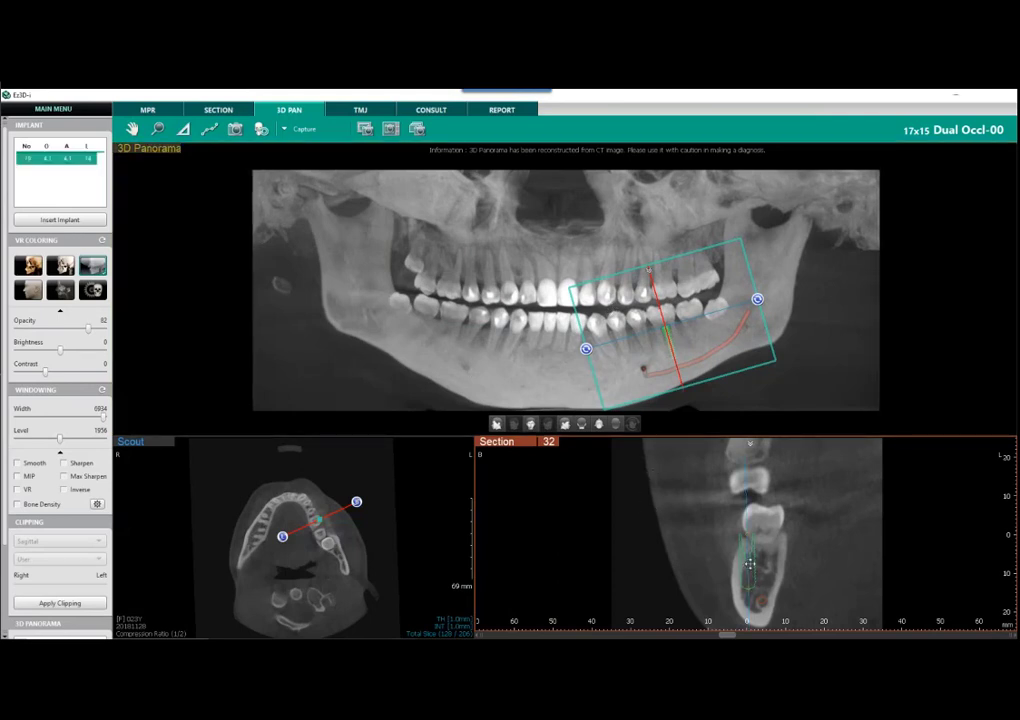
{"action": "left_click_drag", "start_coordinate": [747, 564], "coordinate": [762, 559]}
{"action": "left_click_drag", "start_coordinate": [765, 616], "coordinate": [755, 616]}
Step: Edit the tooth 19 implant to a length of 12.00 mm with occlusal and apical diameters of 4.80 mm
{"action": "right_click", "coordinate": [759, 563]}
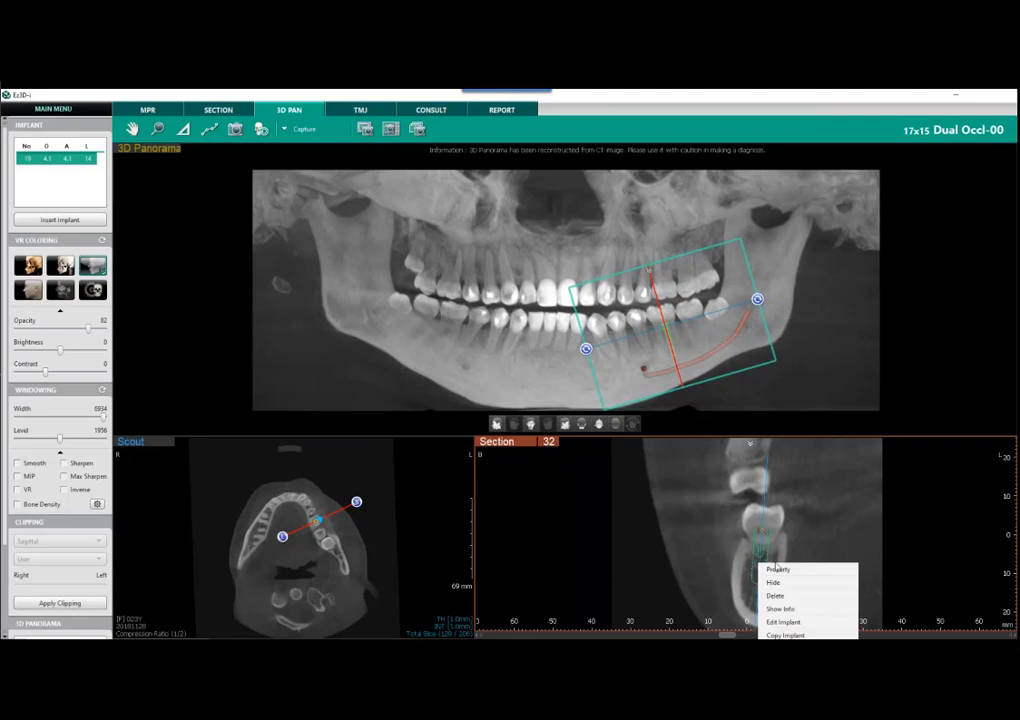
{"action": "left_click", "coordinate": [807, 623]}
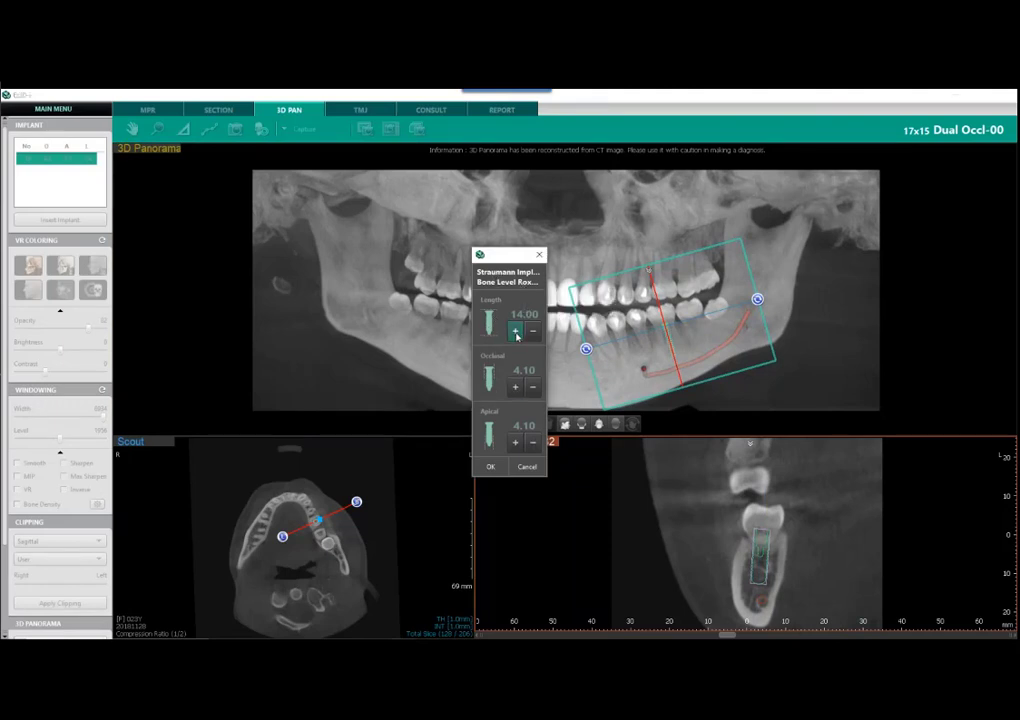
{"action": "left_click", "coordinate": [531, 333]}
{"action": "left_click", "coordinate": [531, 333]}
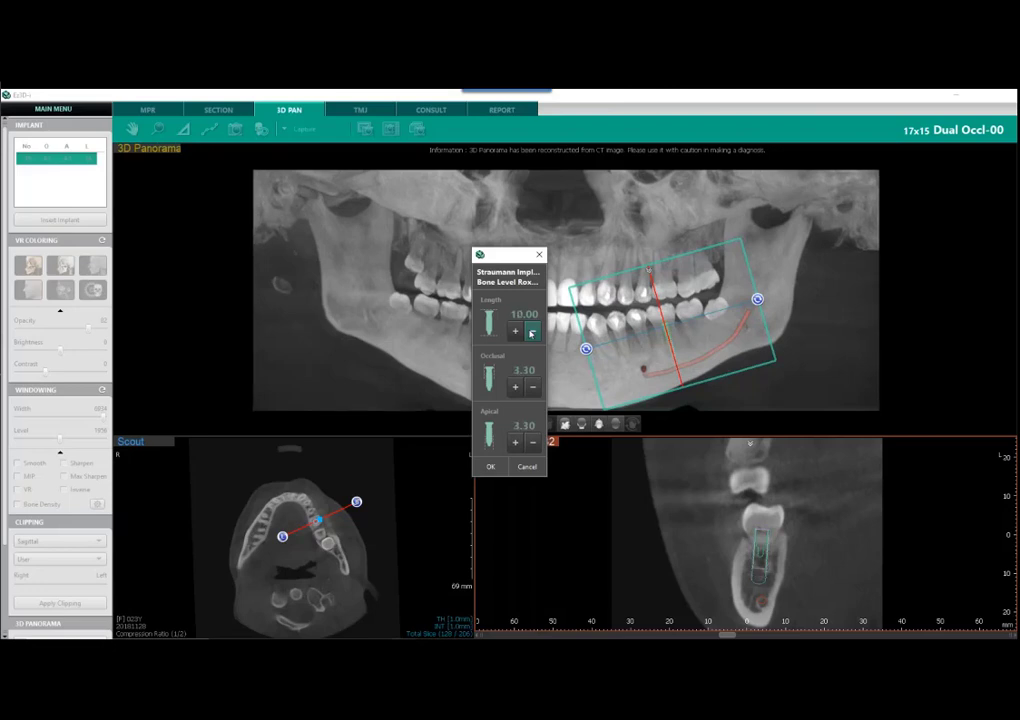
{"action": "left_click", "coordinate": [531, 333]}
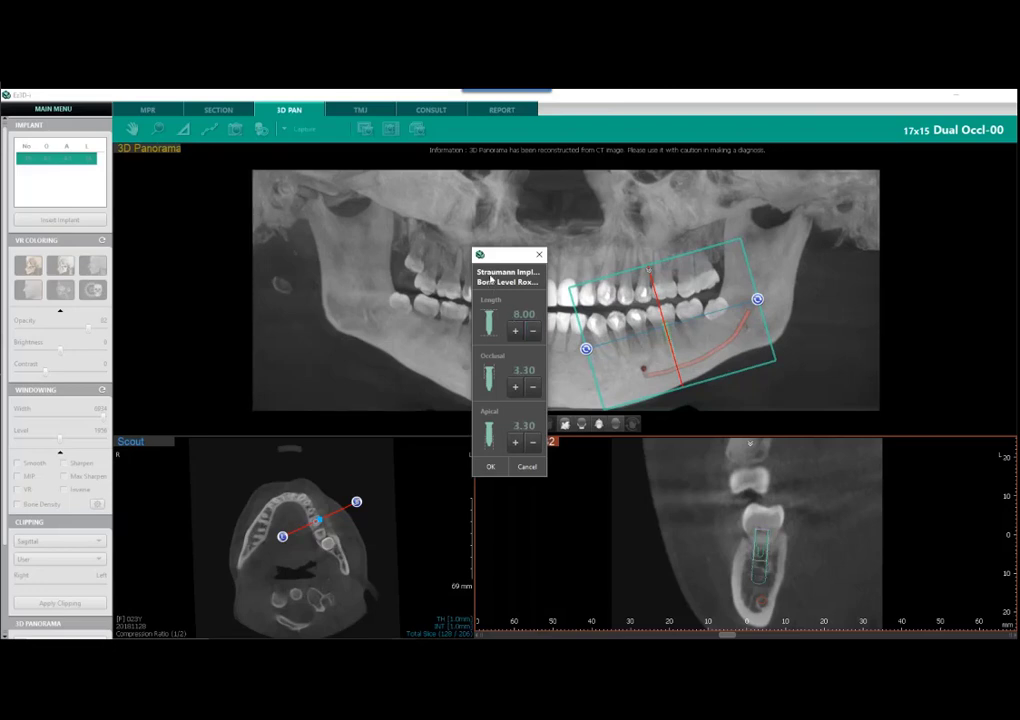
{"action": "left_click", "coordinate": [516, 331]}
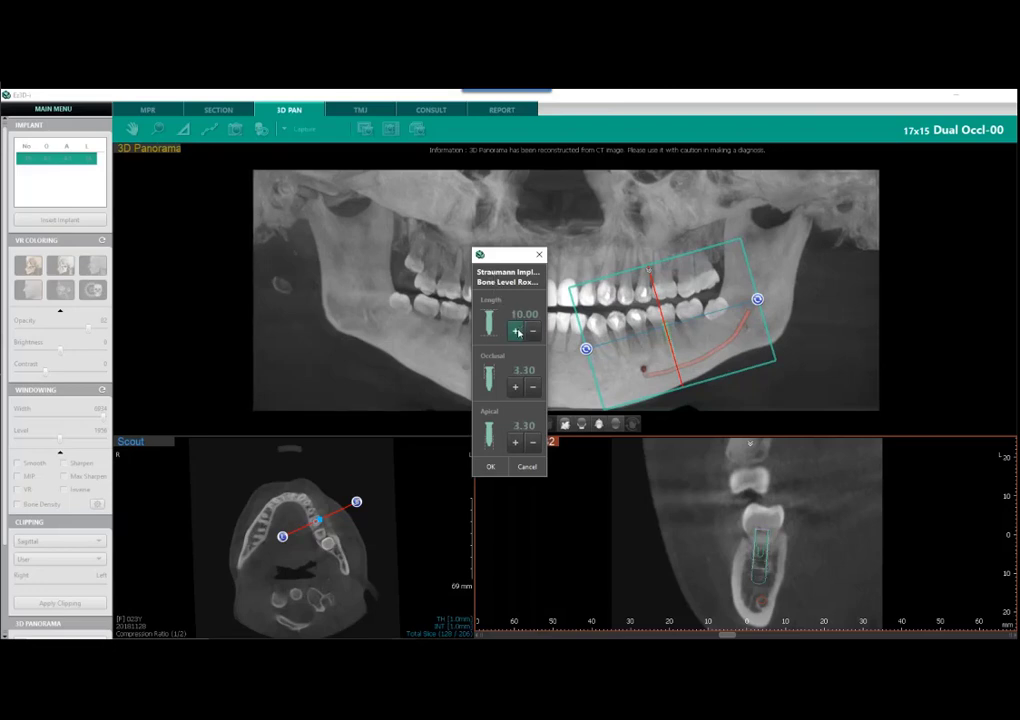
{"action": "left_click", "coordinate": [516, 331]}
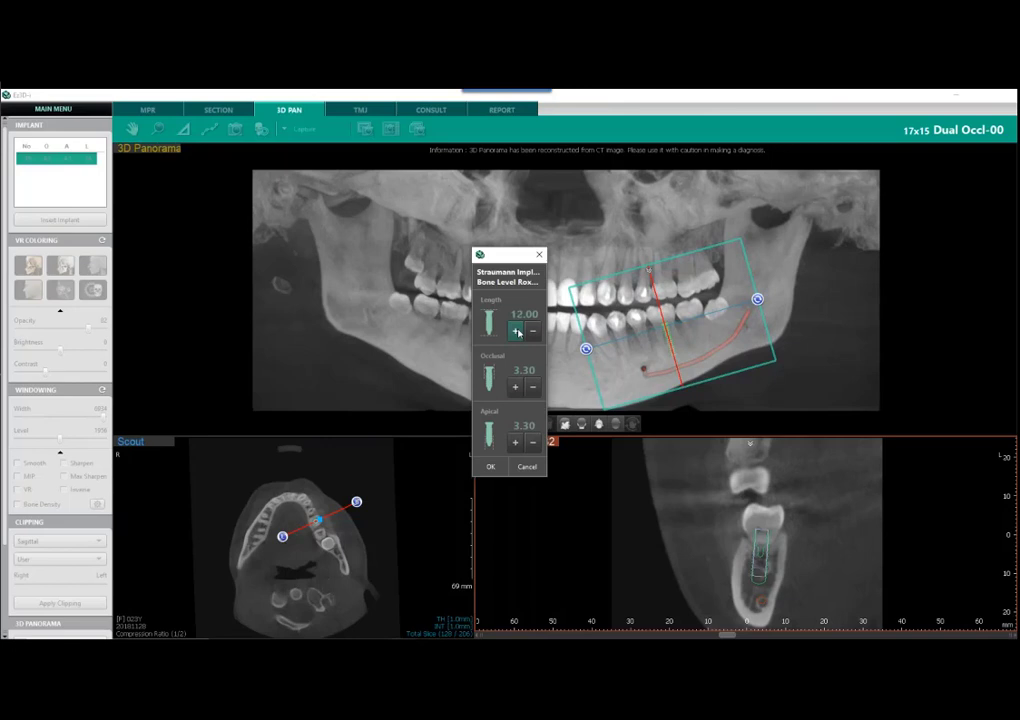
{"action": "left_click", "coordinate": [515, 387]}
{"action": "left_click", "coordinate": [515, 387]}
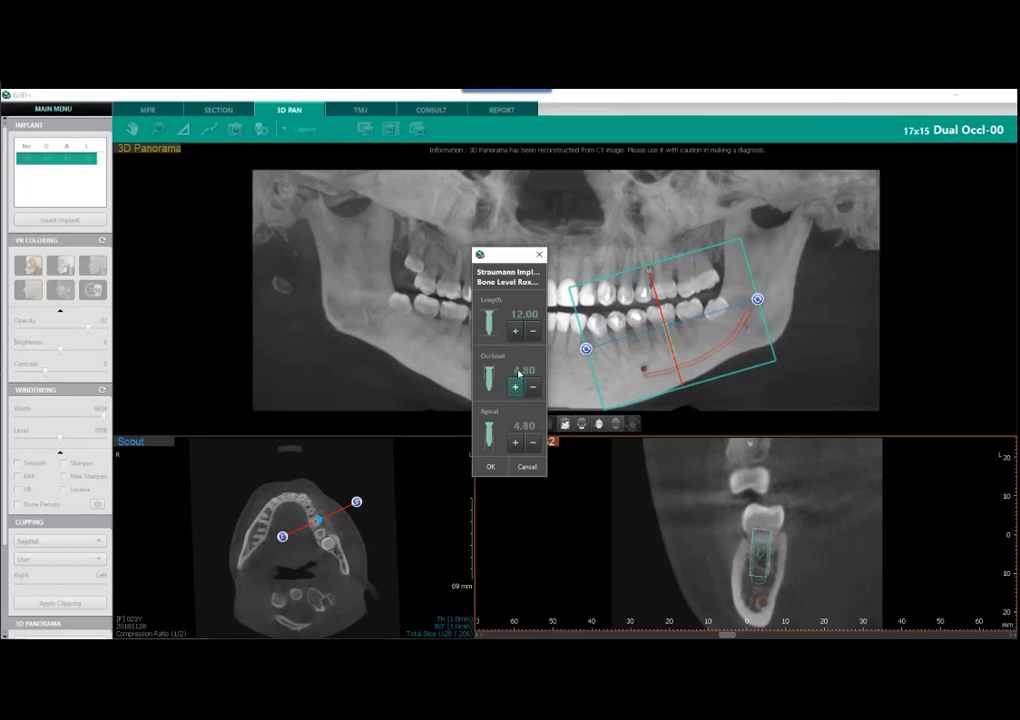
{"action": "left_click", "coordinate": [490, 467]}
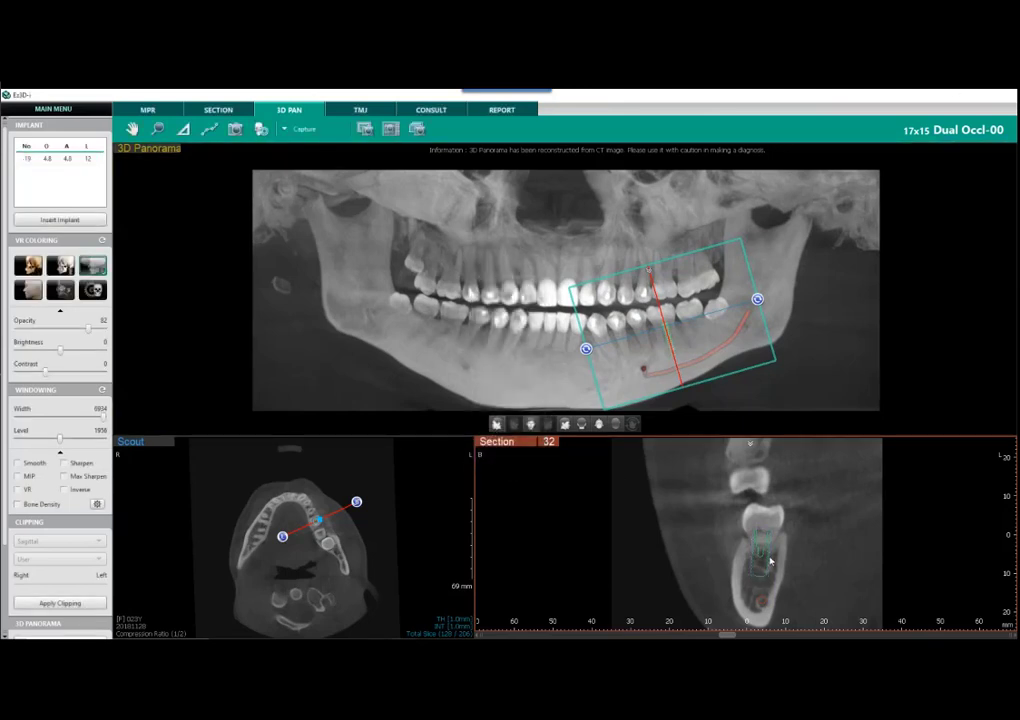
Step: Lower the implant in section 32 down to the nerve canal and raise it slightly to clear the canal
{"action": "left_click", "coordinate": [764, 555]}
{"action": "left_click_drag", "start_coordinate": [762, 550], "coordinate": [763, 568]}
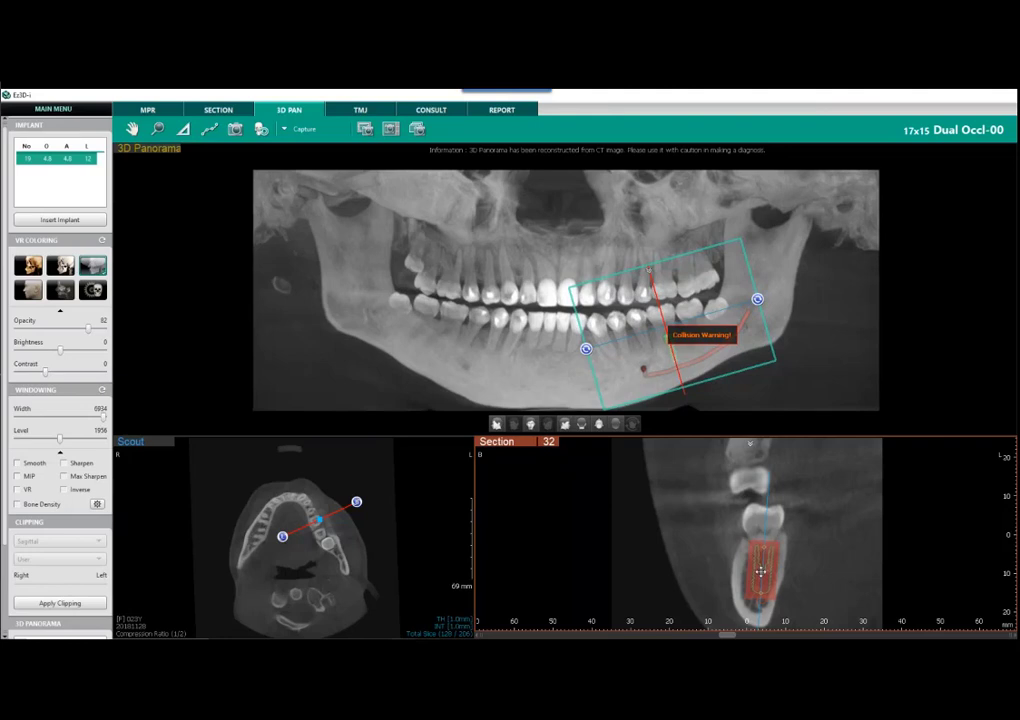
{"action": "left_click_drag", "start_coordinate": [760, 573], "coordinate": [757, 567]}
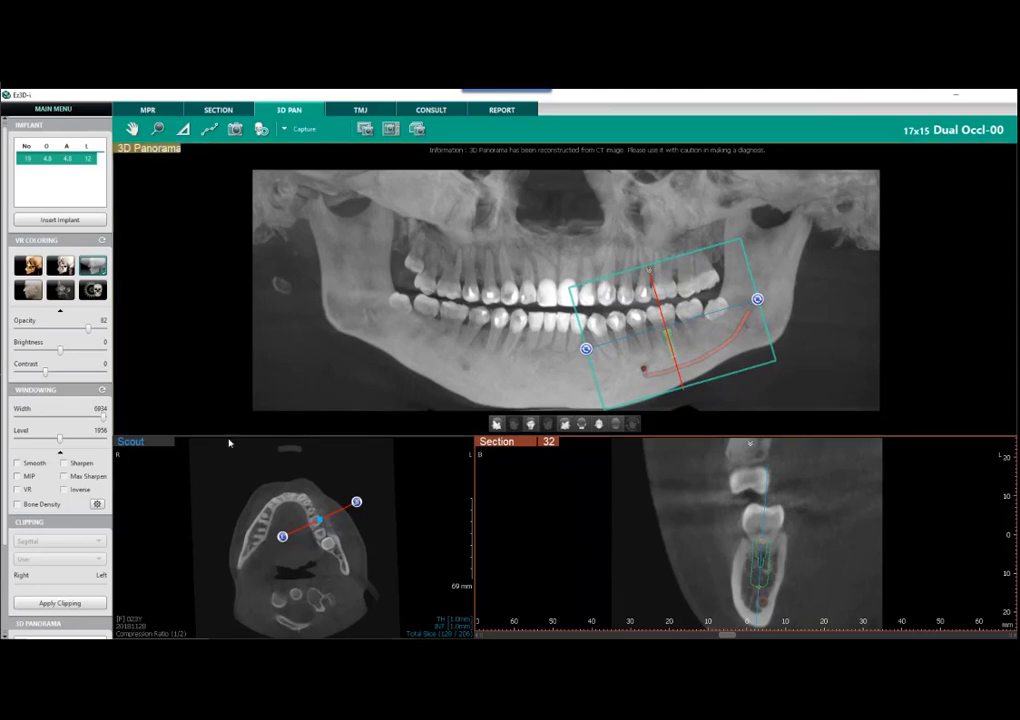
Step: Set the layout with 3D Panorama, Scout, Implant Bone Density and three sections in the lower row as default and apply it
{"action": "scroll", "coordinate": [85, 481], "scroll_direction": "down", "scroll_amount": 2}
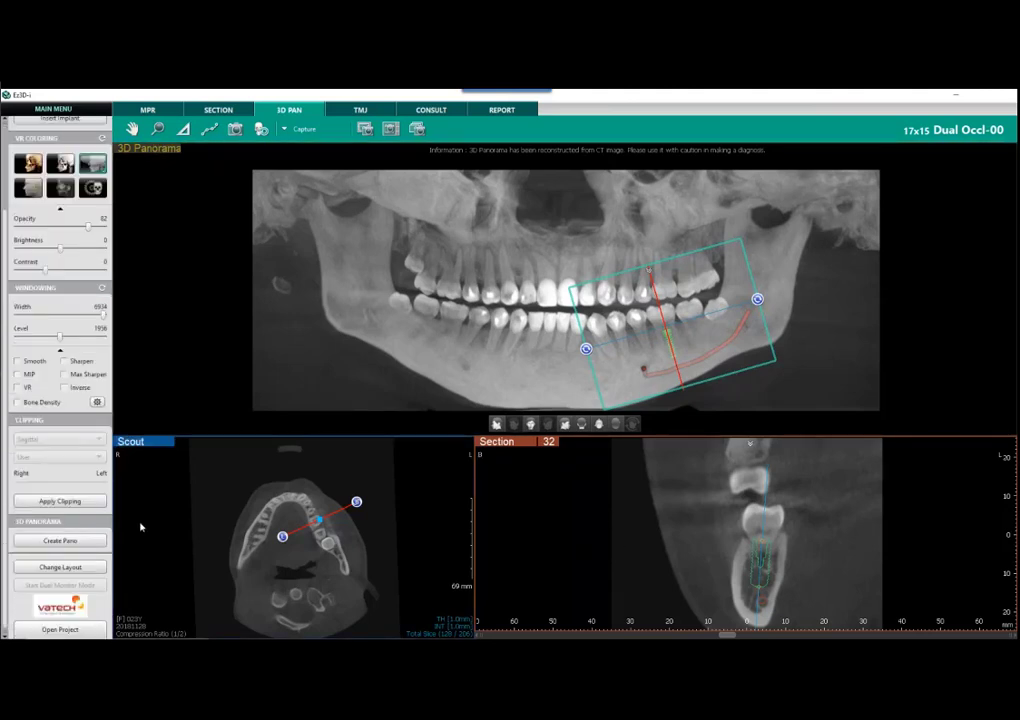
{"action": "left_click", "coordinate": [62, 567]}
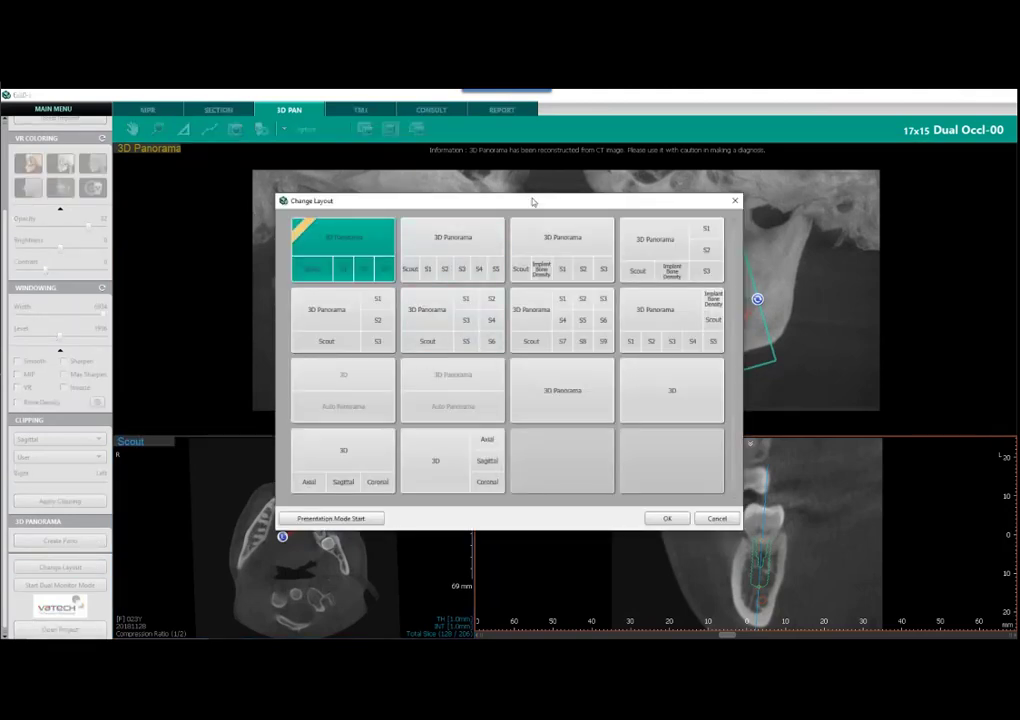
{"action": "left_click_drag", "start_coordinate": [533, 203], "coordinate": [499, 171]}
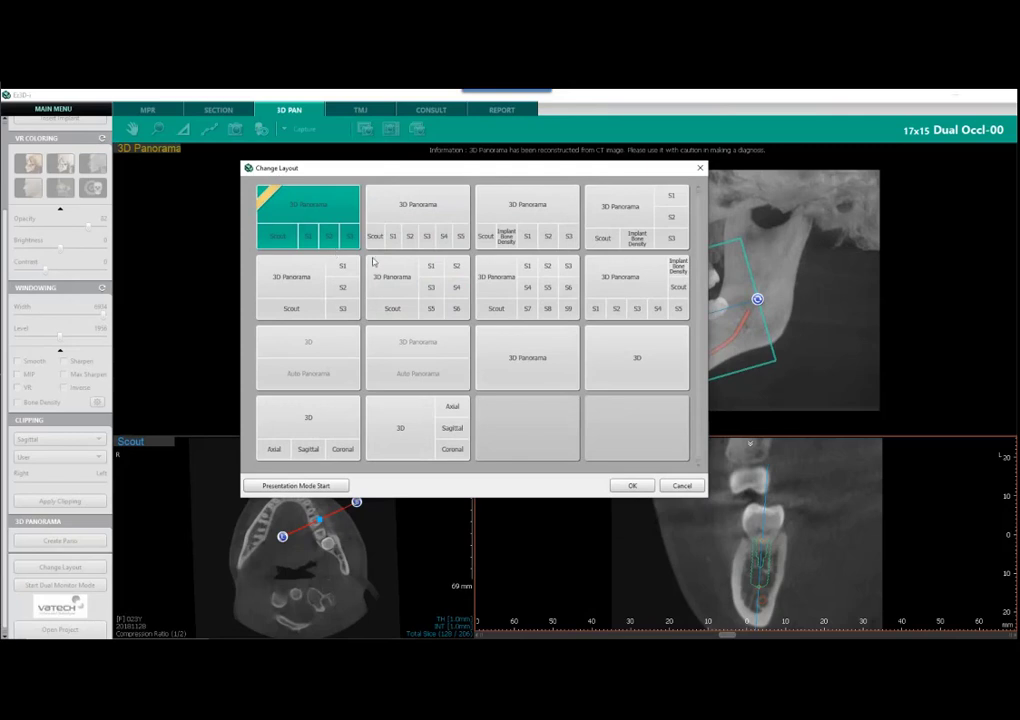
{"action": "left_click", "coordinate": [528, 212]}
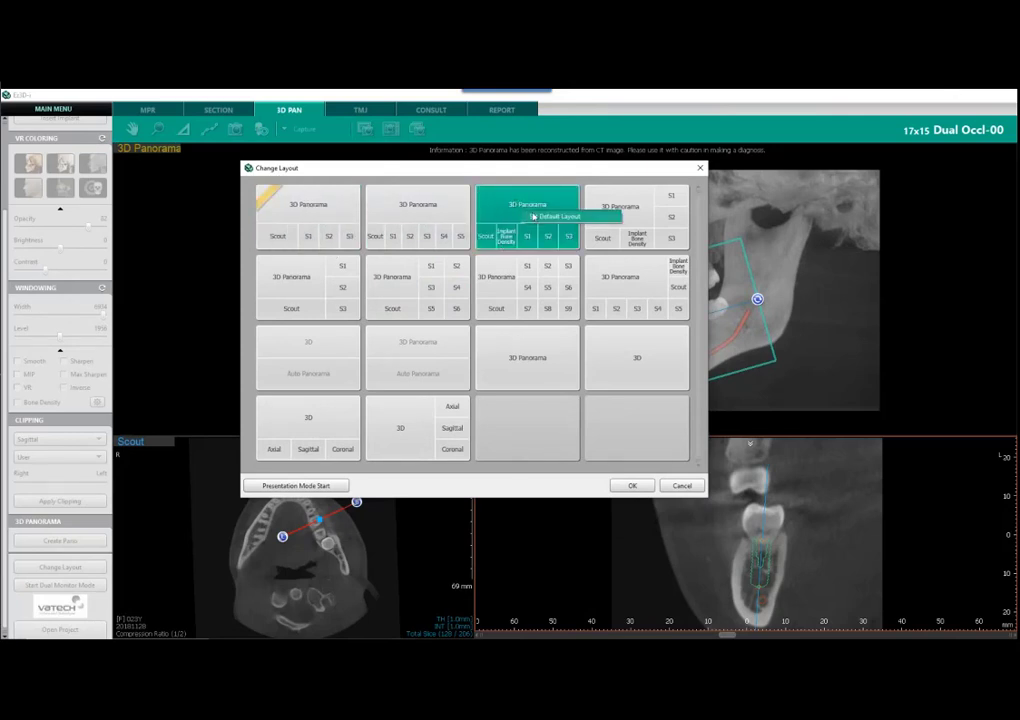
{"action": "left_click", "coordinate": [509, 237]}
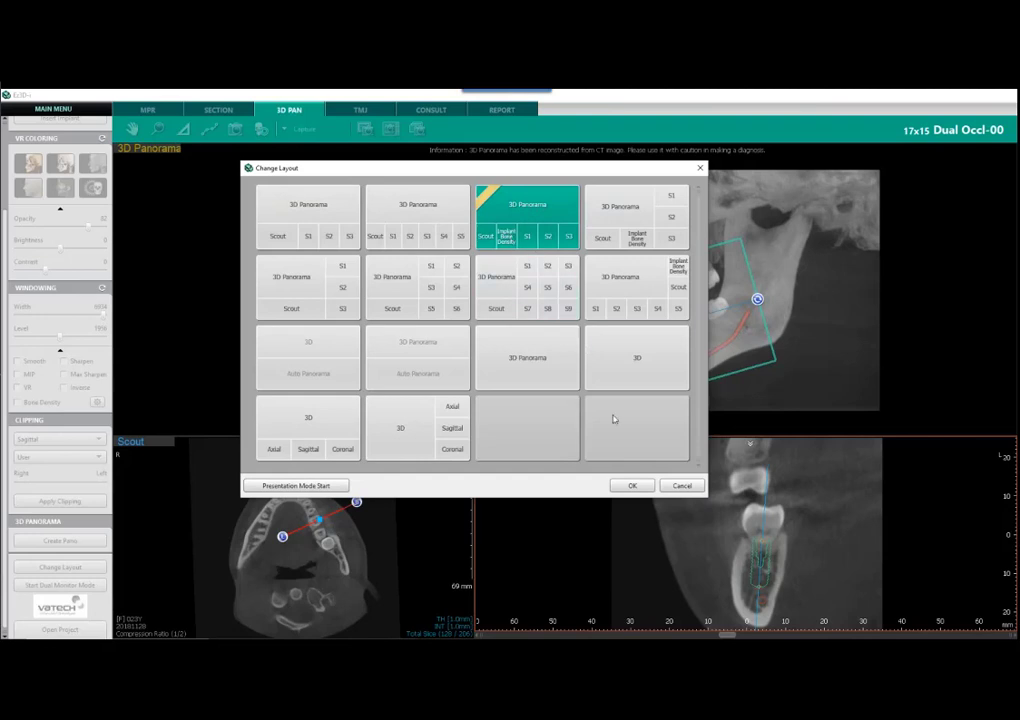
{"action": "left_click", "coordinate": [632, 486]}
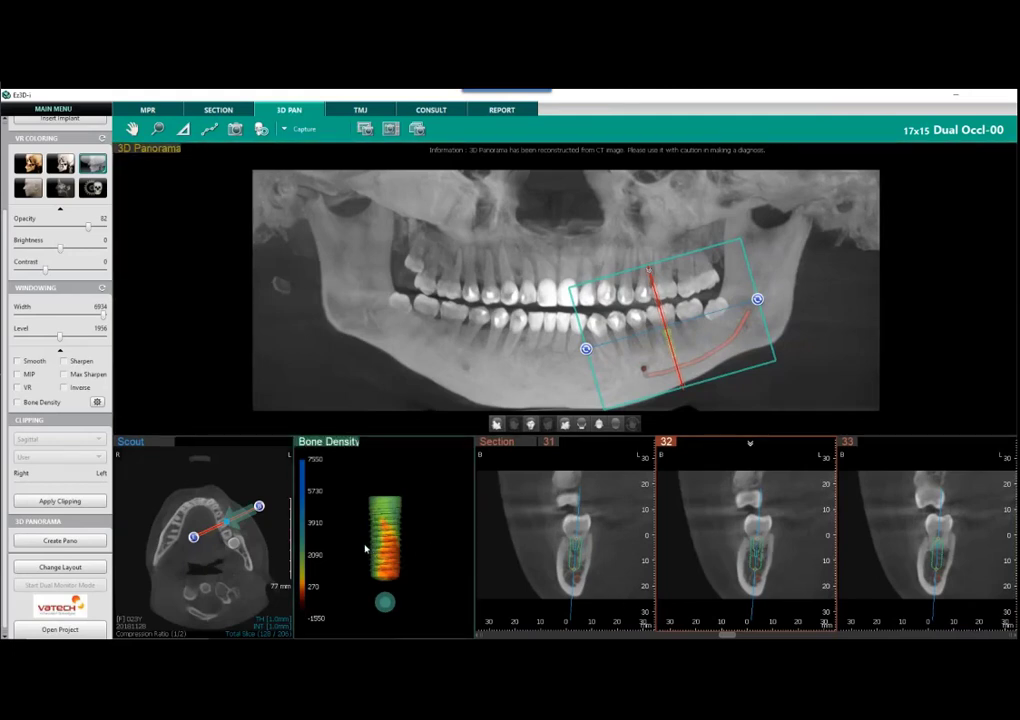
Step: Rotate the implant's bone density model to examine the density around its surface against the colour scale
{"action": "left_click_drag", "start_coordinate": [363, 548], "coordinate": [405, 540]}
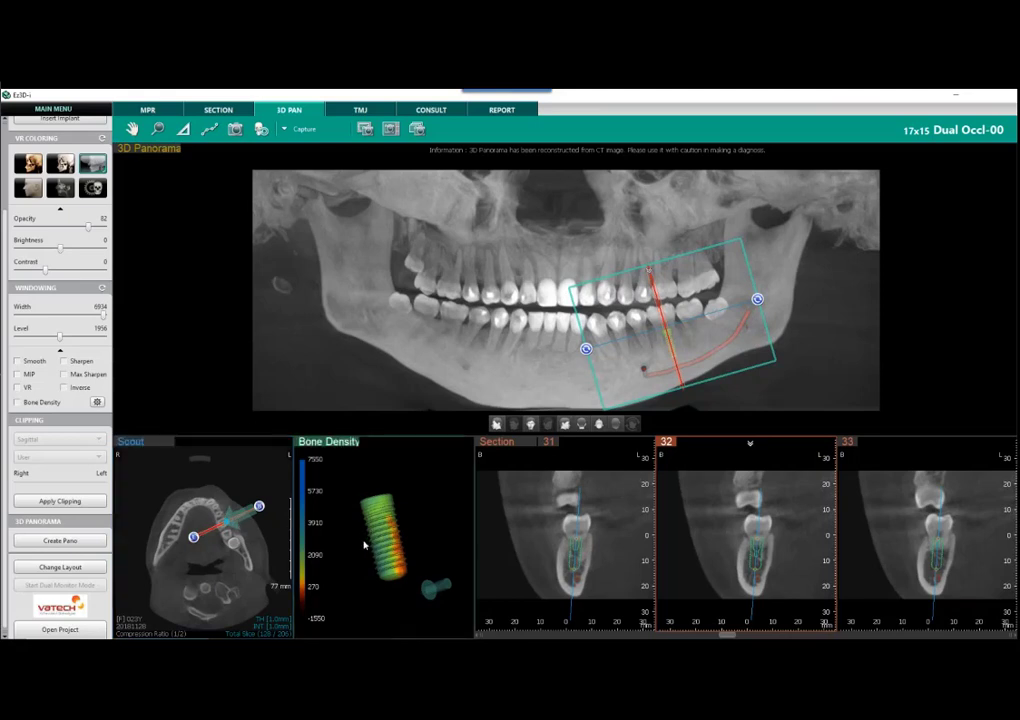
{"action": "left_click_drag", "start_coordinate": [364, 545], "coordinate": [318, 496]}
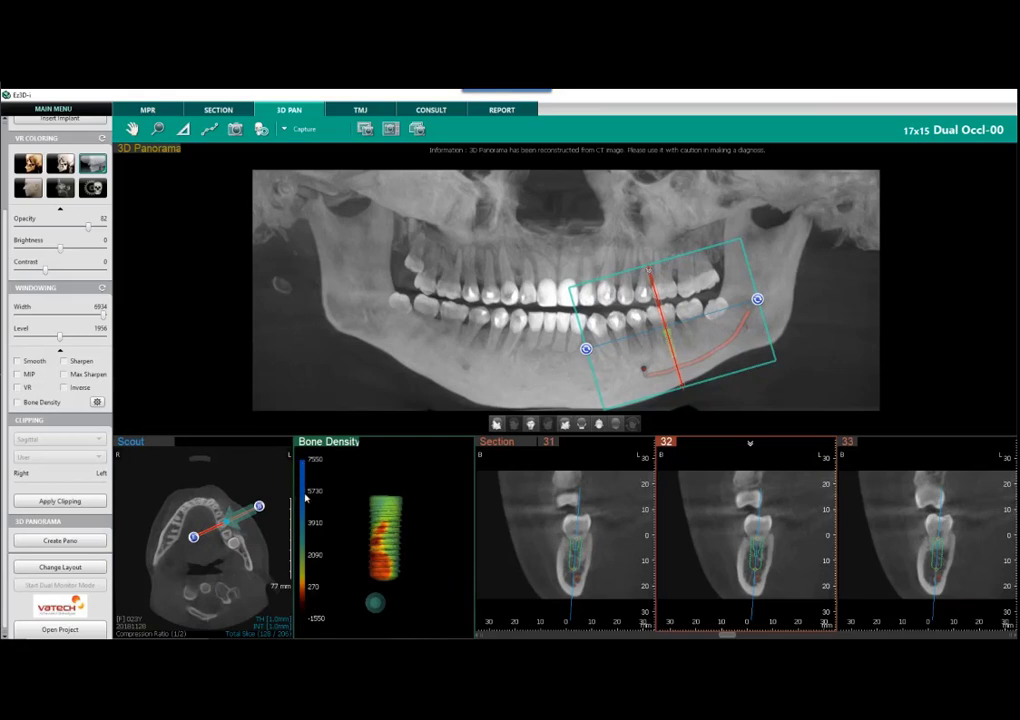
{"action": "left_click_drag", "start_coordinate": [364, 551], "coordinate": [369, 596]}
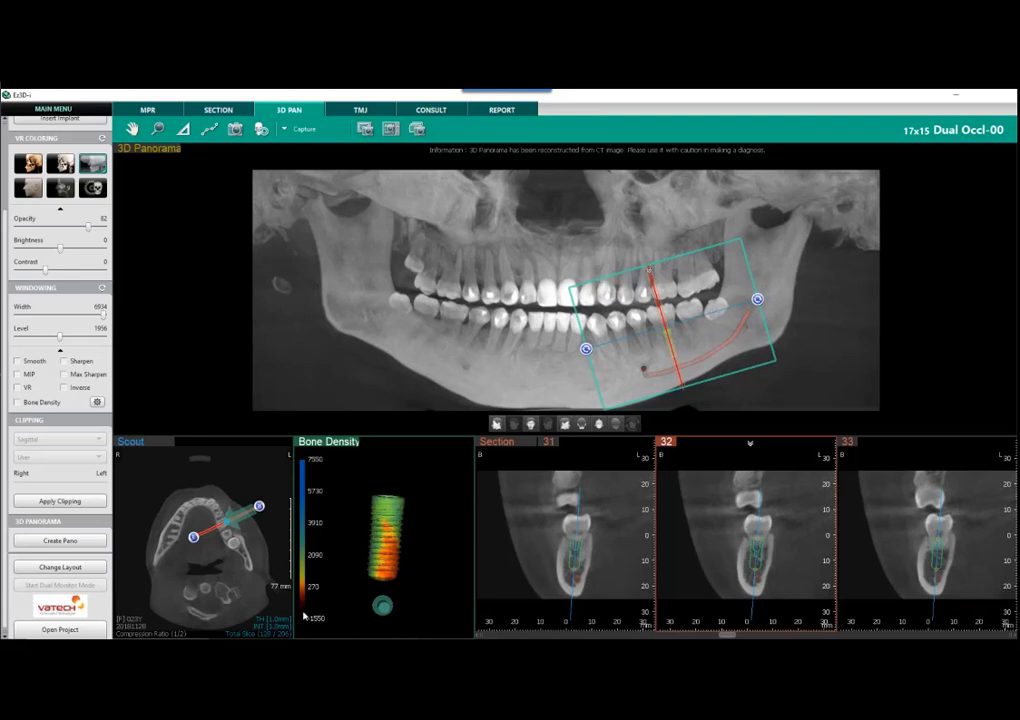
{"action": "left_click_drag", "start_coordinate": [378, 558], "coordinate": [390, 551]}
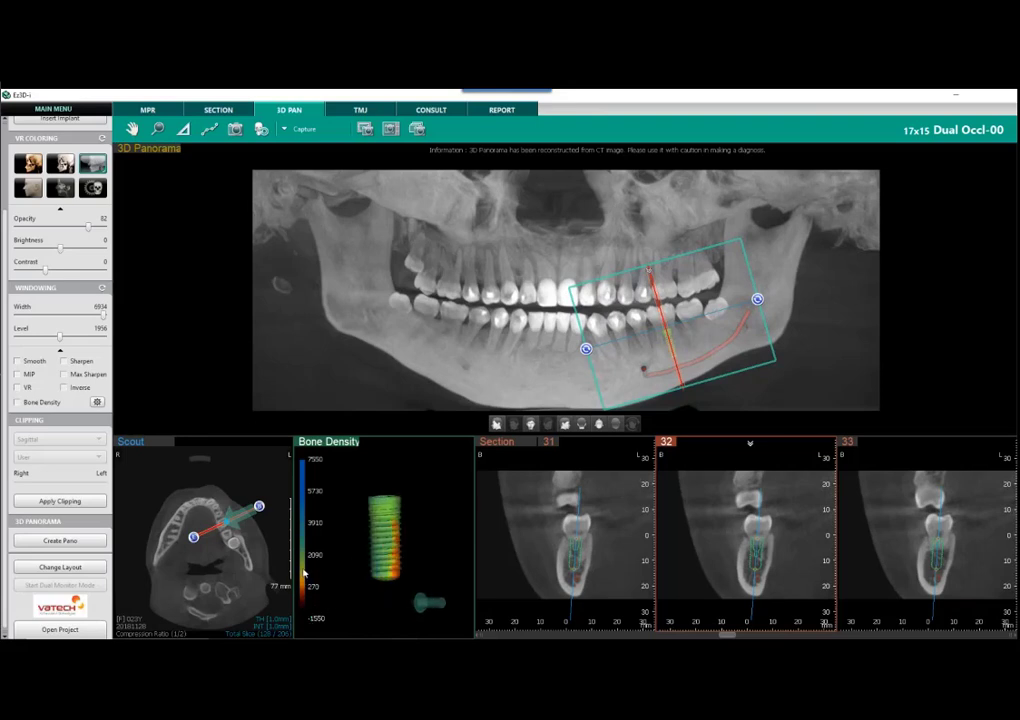
{"action": "left_click_drag", "start_coordinate": [364, 549], "coordinate": [404, 543]}
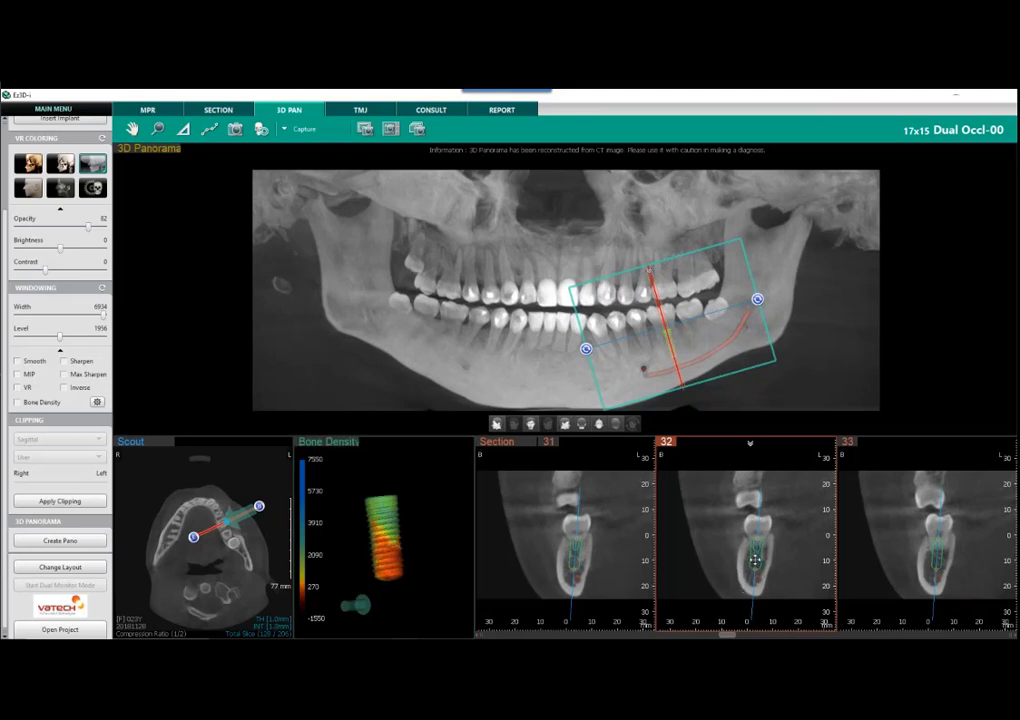
Step: Reposition the implant in section 32 clear of the nerve canal, checking its bone density model from another side, and fine-tune its axis in section 31
{"action": "left_click_drag", "start_coordinate": [755, 562], "coordinate": [796, 597]}
{"action": "left_click_drag", "start_coordinate": [411, 565], "coordinate": [388, 556]}
{"action": "left_click_drag", "start_coordinate": [786, 600], "coordinate": [755, 597]}
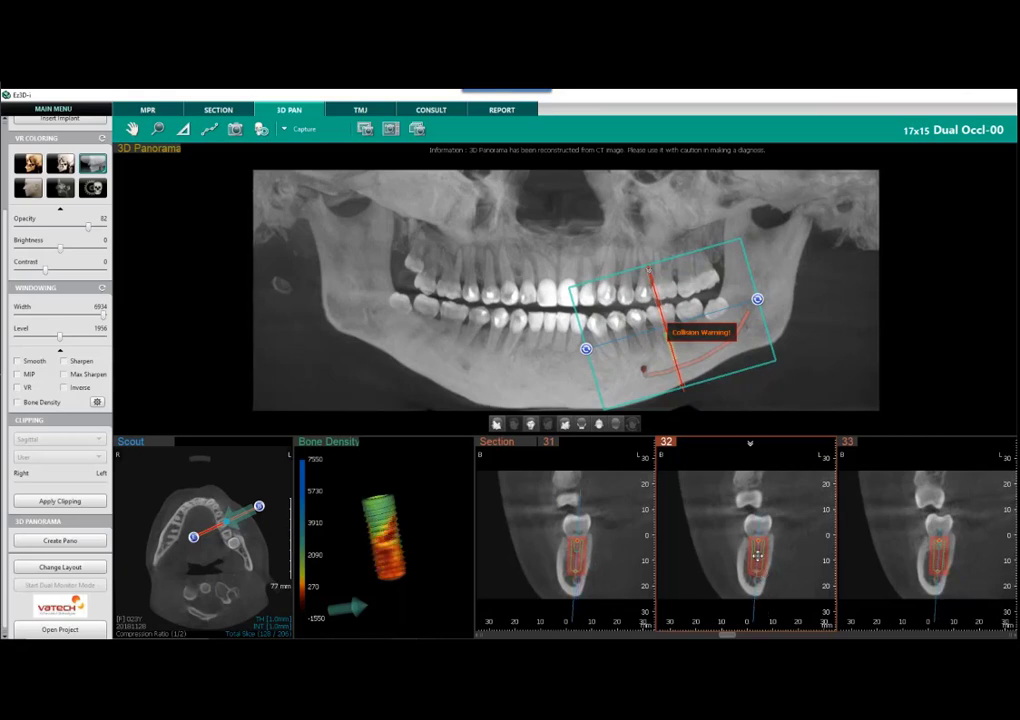
{"action": "left_click_drag", "start_coordinate": [757, 556], "coordinate": [757, 553]}
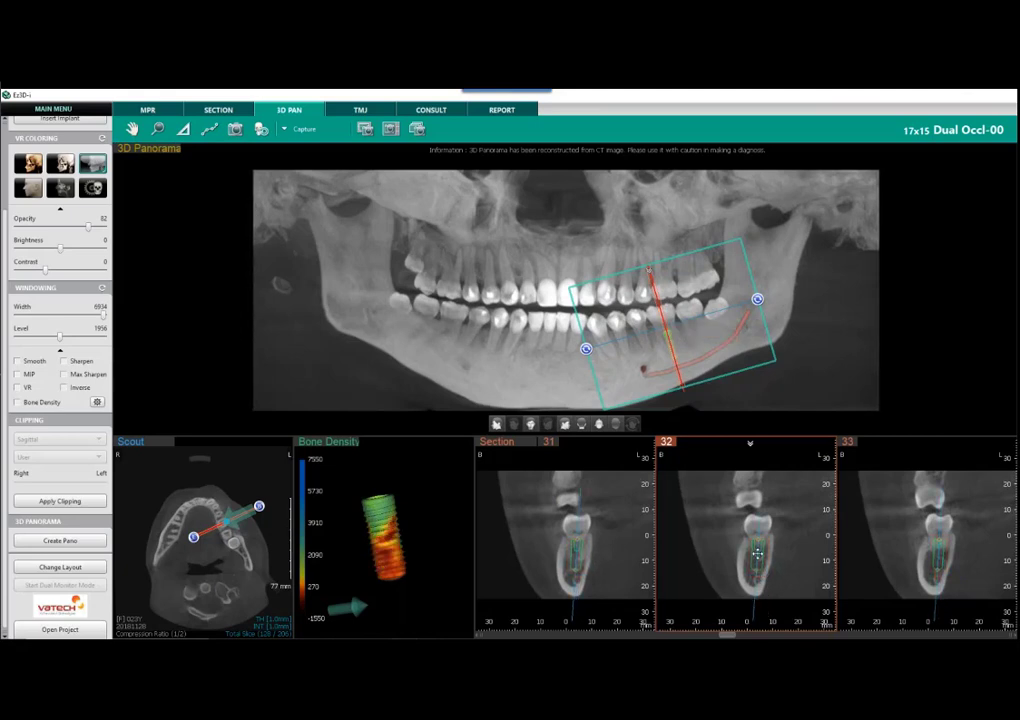
{"action": "left_click_drag", "start_coordinate": [576, 528], "coordinate": [579, 528]}
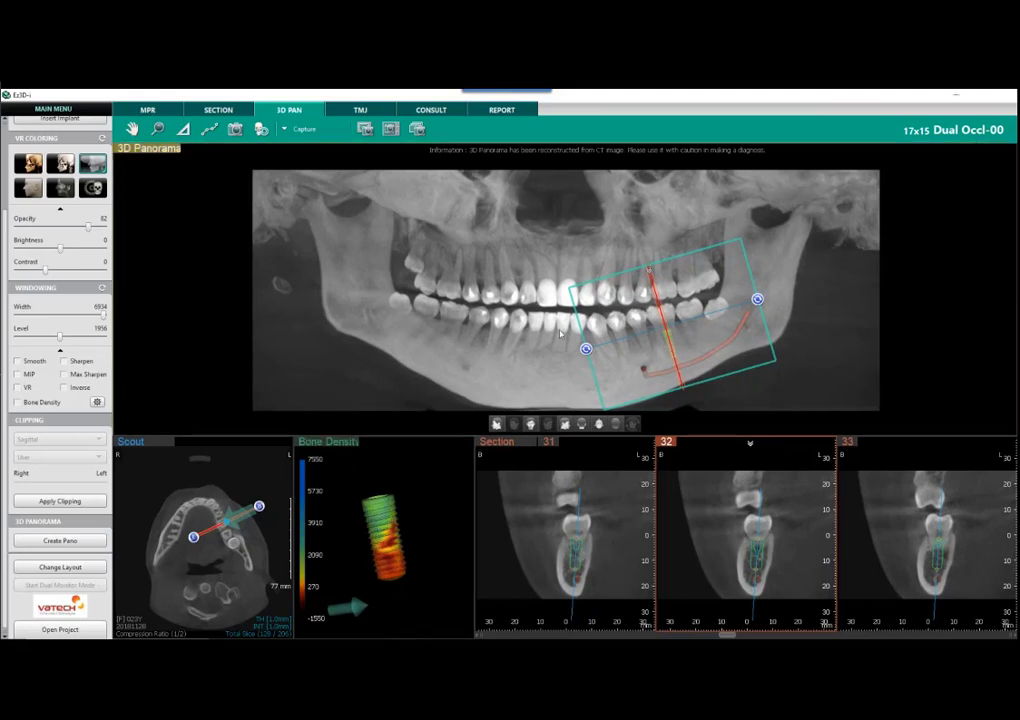
Step: Move the section box to the upper left teeth, turned to cut across their roots, and examine slices 35 to 38 in one enlarged section
{"action": "left_click_drag", "start_coordinate": [612, 312], "coordinate": [617, 265]}
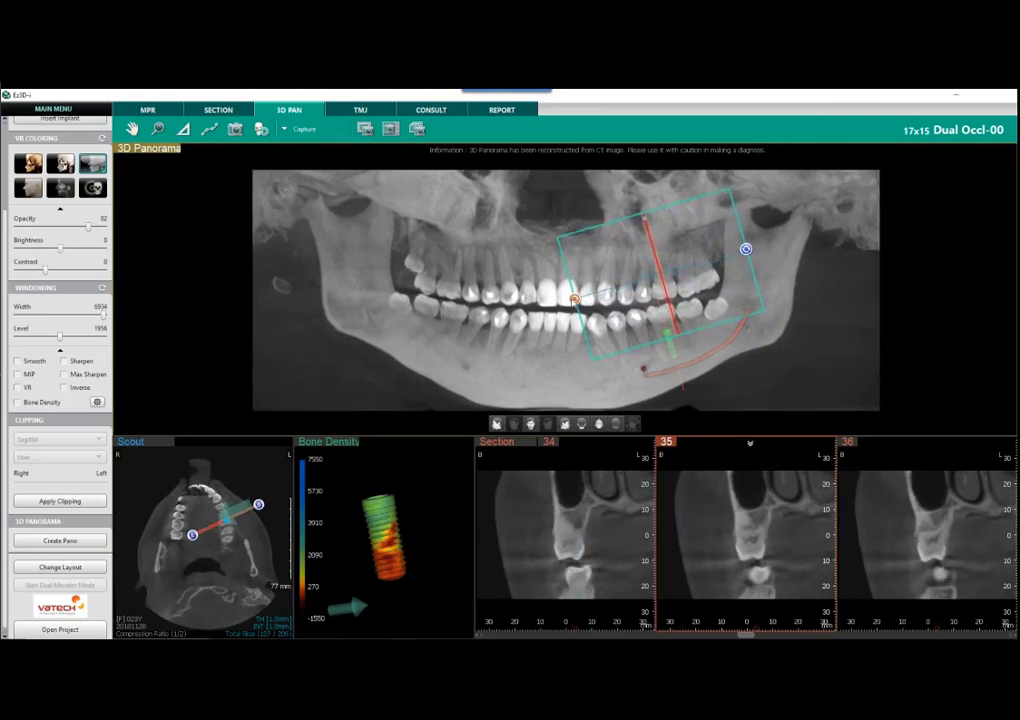
{"action": "left_click_drag", "start_coordinate": [575, 300], "coordinate": [669, 362]}
{"action": "double_click", "coordinate": [767, 528]}
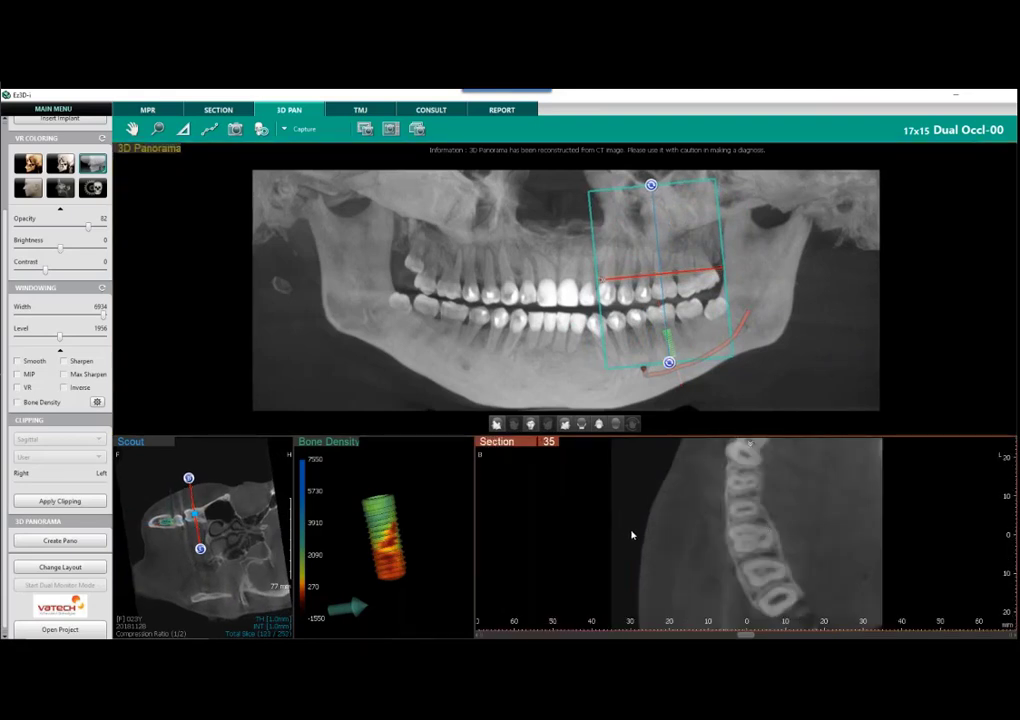
{"action": "scroll", "coordinate": [717, 569], "scroll_direction": "down", "scroll_amount": 3}
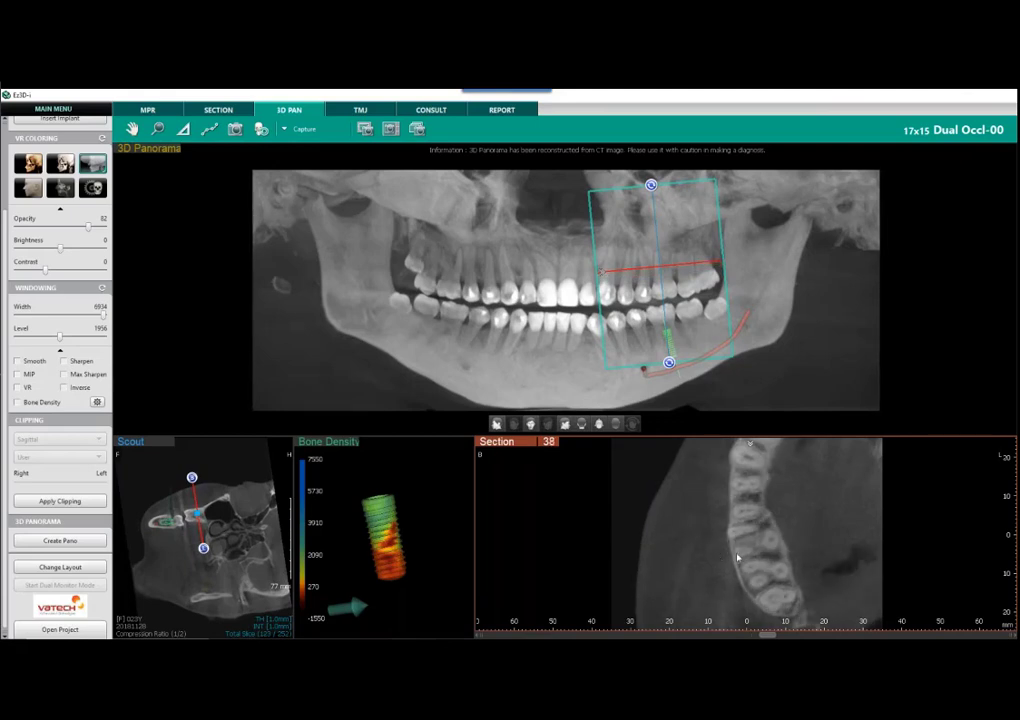
{"action": "scroll", "coordinate": [730, 555], "scroll_direction": "up", "scroll_amount": 3}
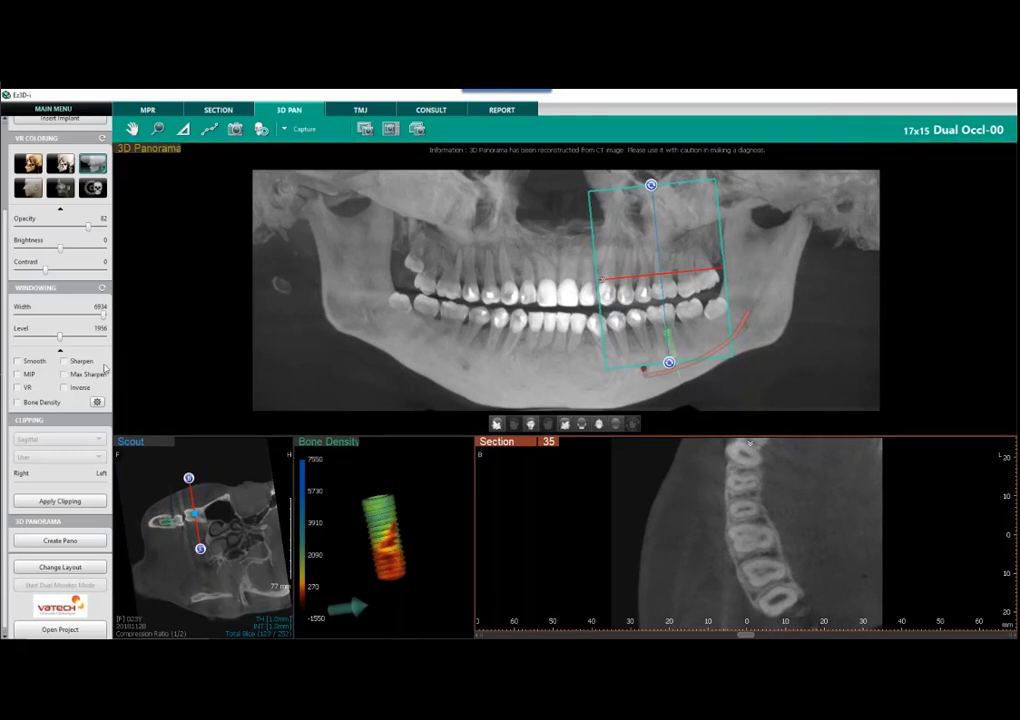
Step: Adjust the windowing of the enlarged section 35 to a width of 4651 and a level of 2843
{"action": "left_click", "coordinate": [62, 352]}
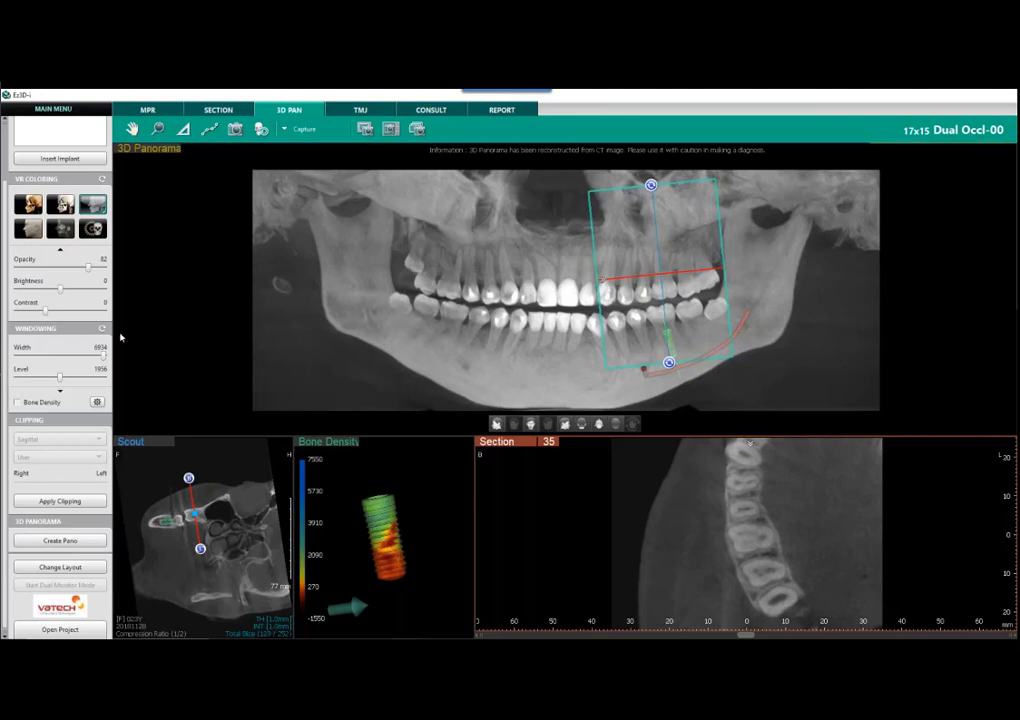
{"action": "left_click", "coordinate": [60, 391]}
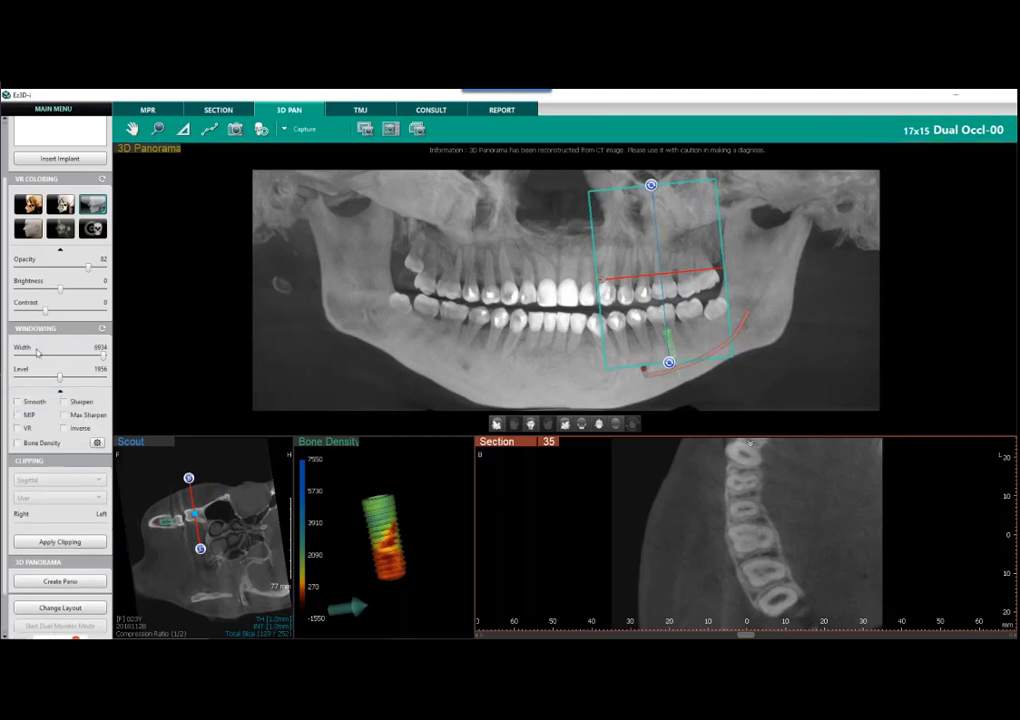
{"action": "mouse_move", "coordinate": [100, 356]}
{"action": "left_mouse_down"}
{"action": "mouse_move", "coordinate": [67, 359]}
{"action": "mouse_move", "coordinate": [80, 361]}
{"action": "left_mouse_up"}
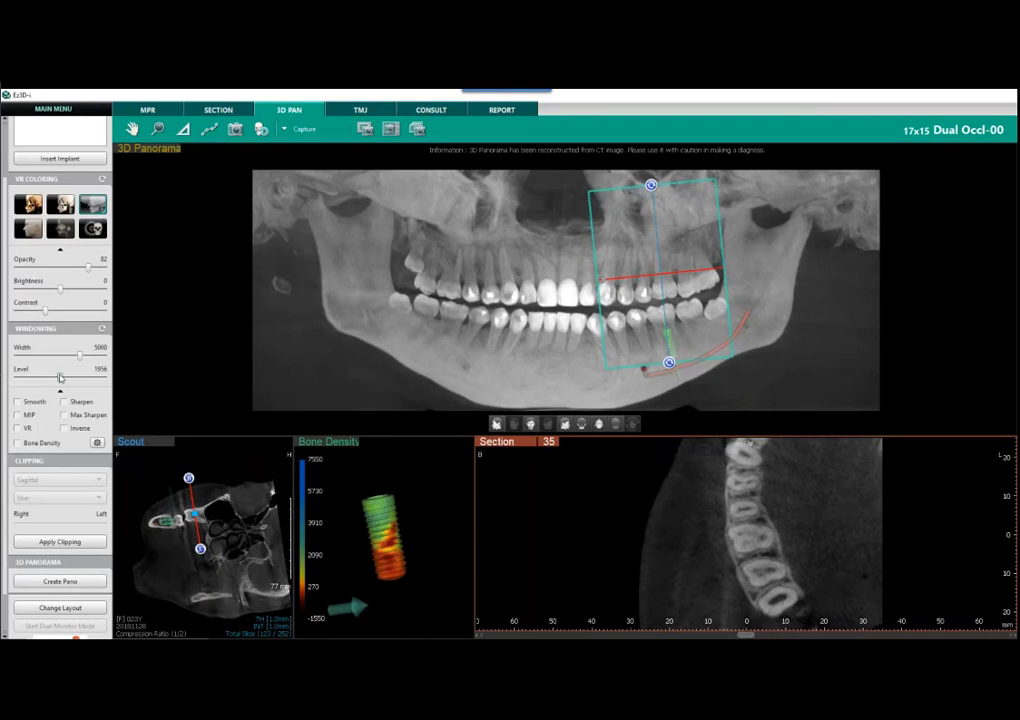
{"action": "left_click_drag", "start_coordinate": [60, 377], "coordinate": [73, 361]}
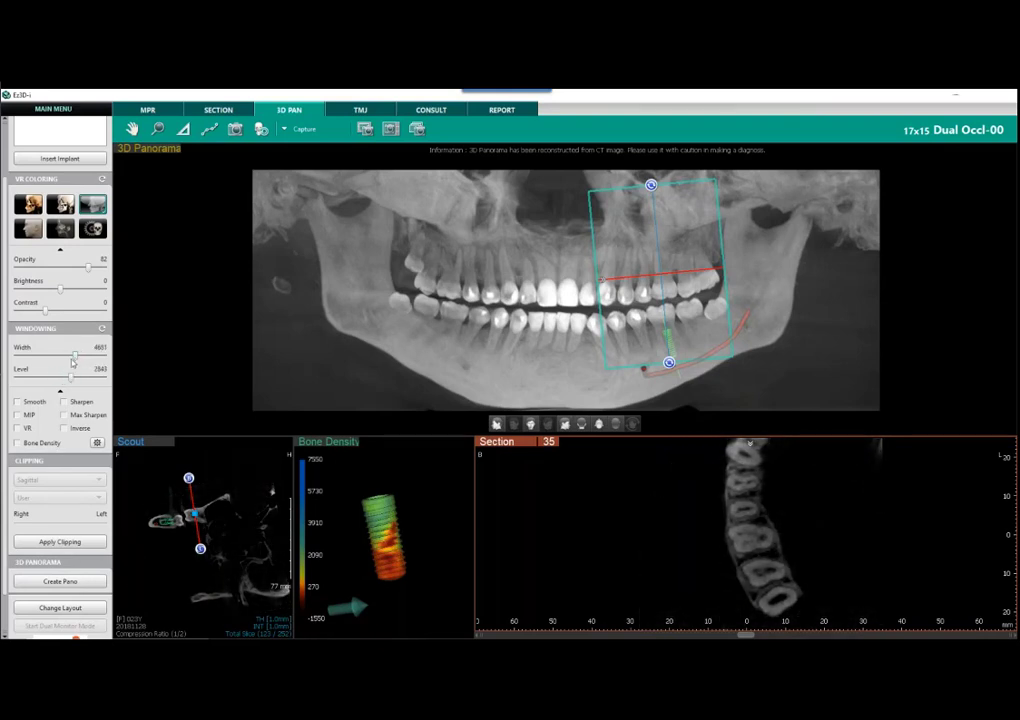
Step: Reset the windowing to its defaults and apply the Sharpen filter to the enlarged Section 35 view
{"action": "left_click", "coordinate": [102, 329]}
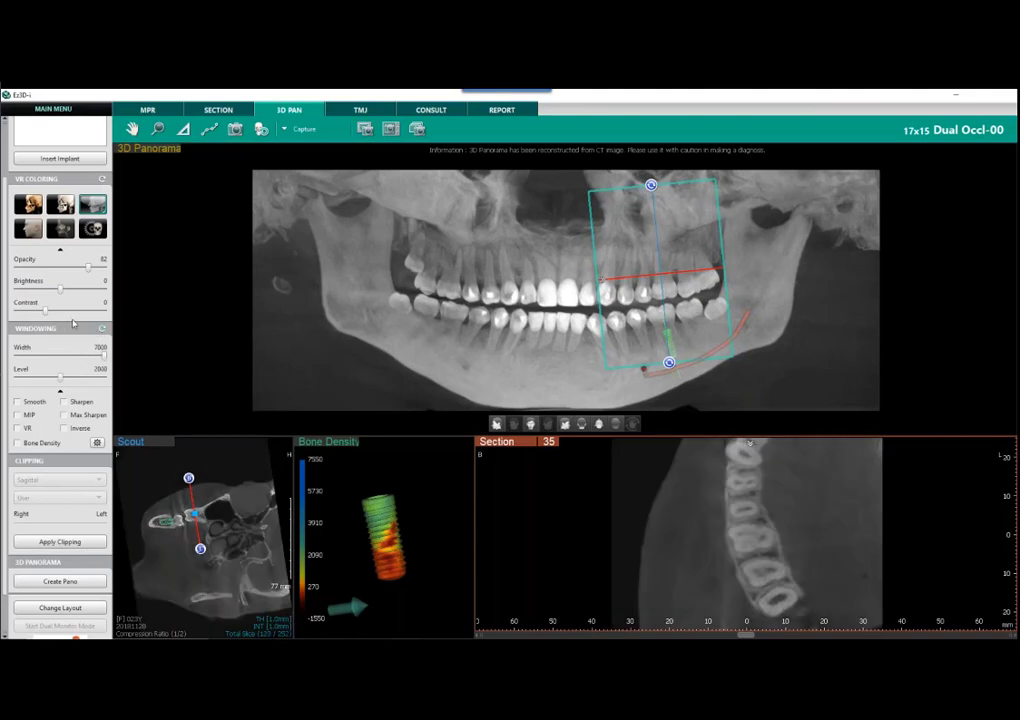
{"action": "left_click", "coordinate": [64, 402]}
{"action": "double_click", "coordinate": [509, 447]}
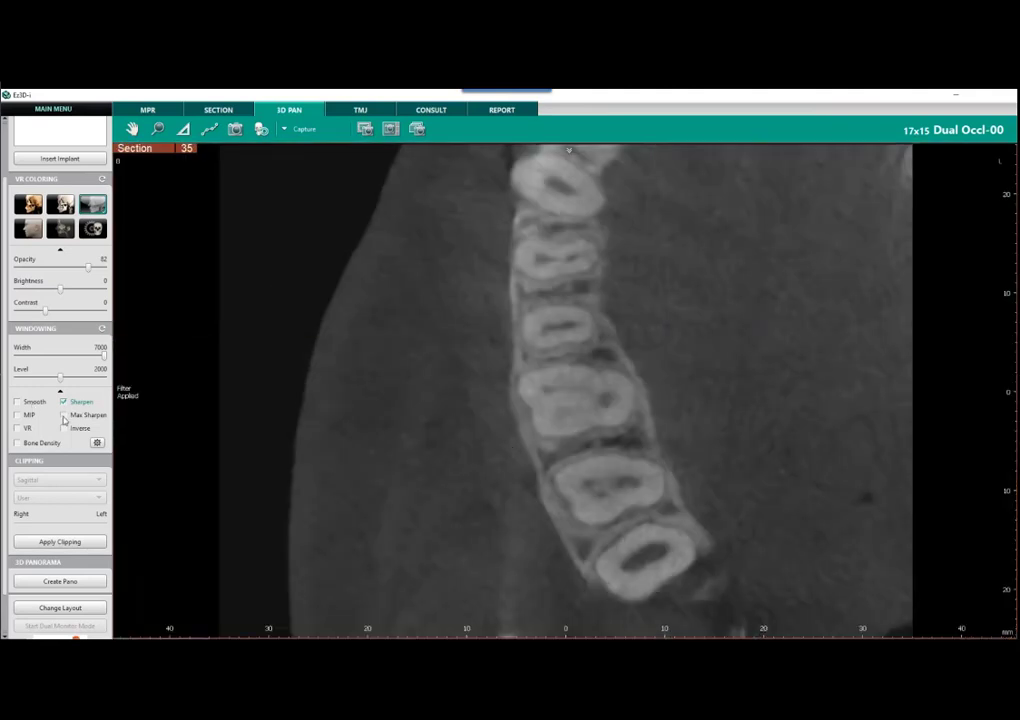
Step: Replace the Sharpen filter with Max Sharpen and browse the neighbouring sections up to Section 38
{"action": "left_click", "coordinate": [64, 416]}
{"action": "left_click", "coordinate": [64, 402]}
{"action": "left_click", "coordinate": [64, 416]}
{"action": "scroll", "coordinate": [387, 432], "scroll_direction": "down", "scroll_amount": 3}
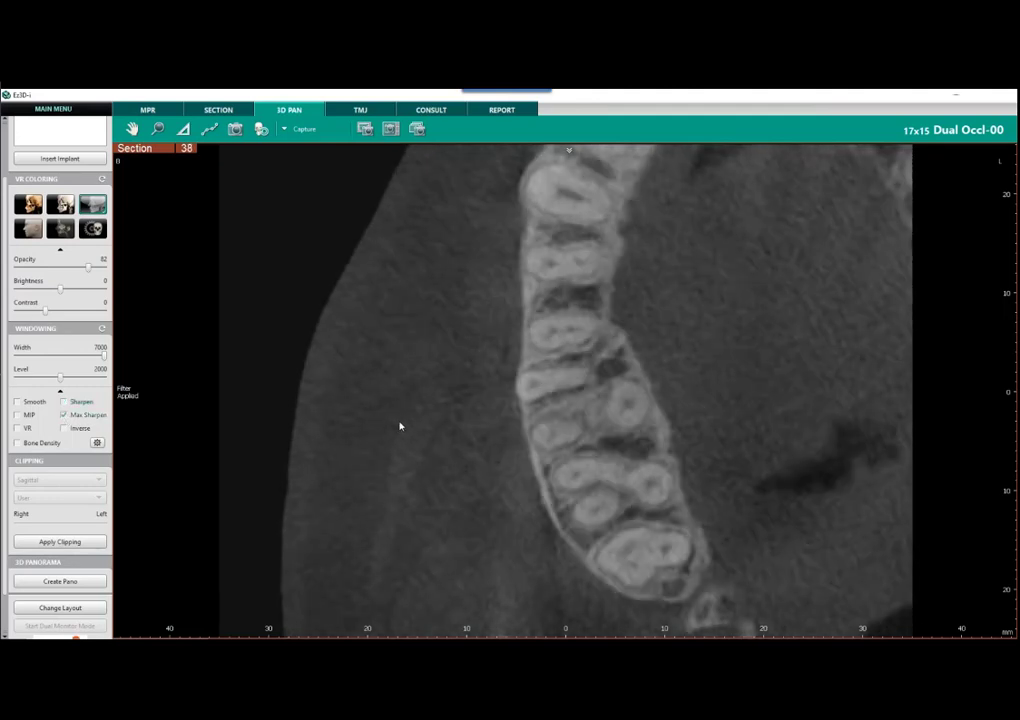
{"action": "scroll", "coordinate": [394, 422], "scroll_direction": "up", "scroll_amount": 3}
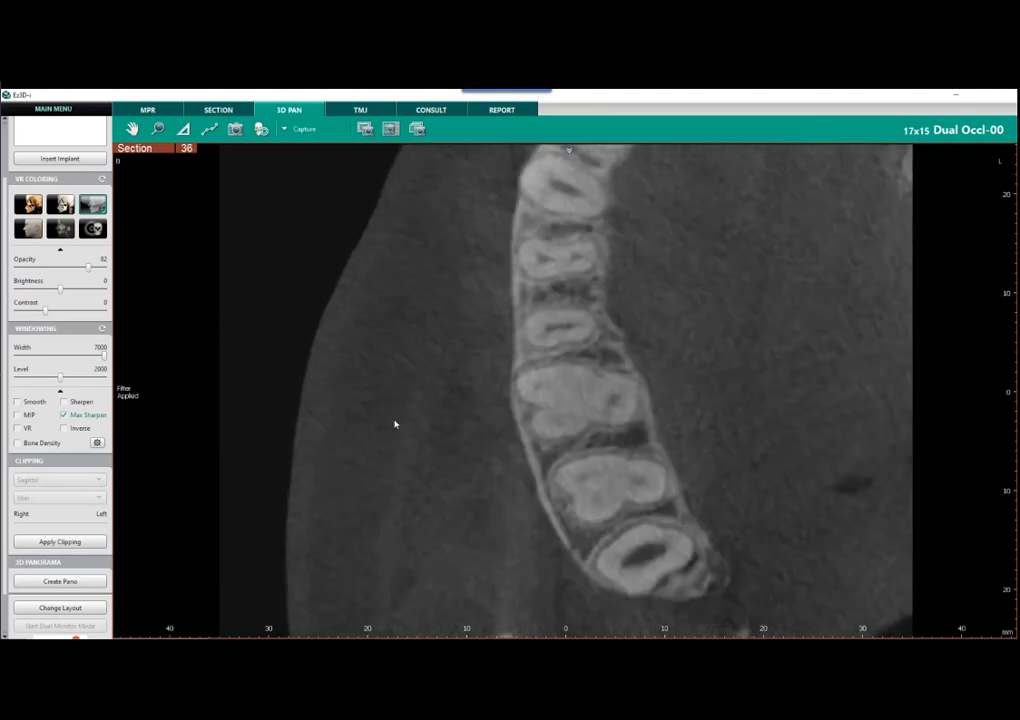
{"action": "scroll", "coordinate": [394, 425], "scroll_direction": "up", "scroll_amount": 1}
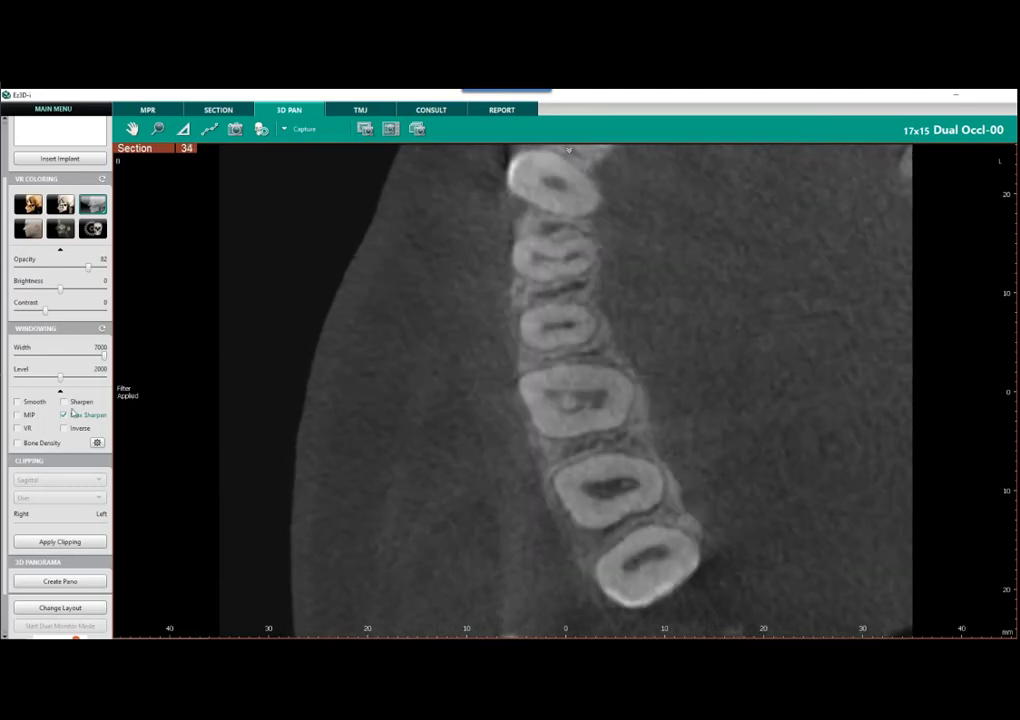
Step: Examine Sections 35 to 39 with inverted grayscale and Max Sharpen, and turn both filters off
{"action": "left_click", "coordinate": [64, 401]}
{"action": "left_click", "coordinate": [65, 415]}
{"action": "left_click", "coordinate": [64, 429]}
{"action": "scroll", "coordinate": [447, 411], "scroll_direction": "down", "scroll_amount": 2}
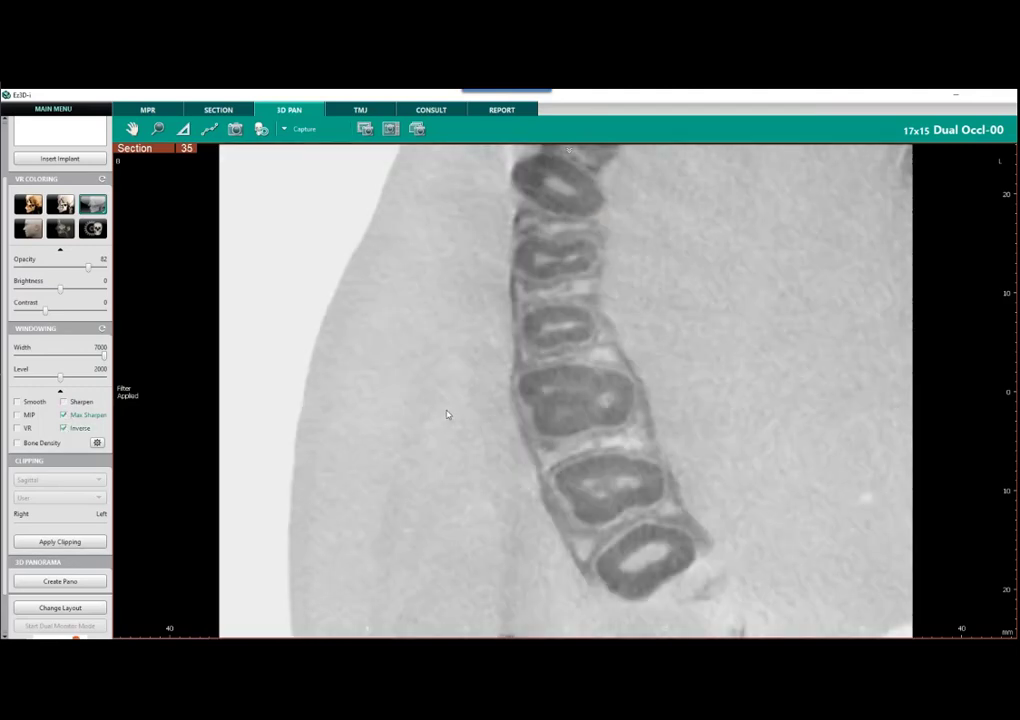
{"action": "scroll", "coordinate": [447, 413], "scroll_direction": "down", "scroll_amount": 2}
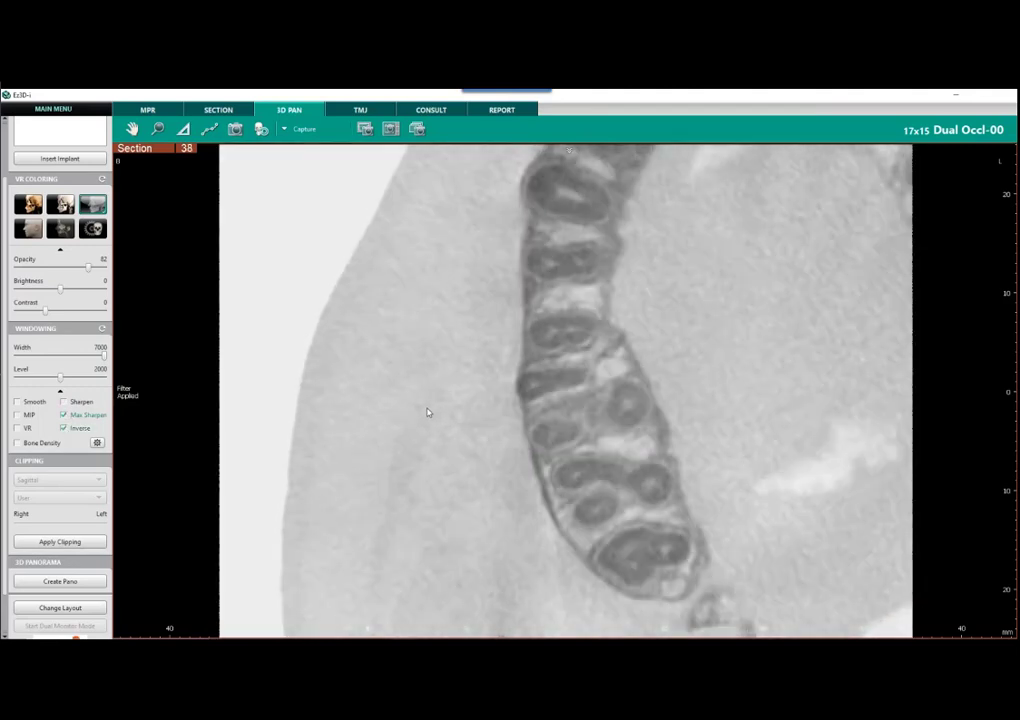
{"action": "scroll", "coordinate": [428, 412], "scroll_direction": "down", "scroll_amount": 1}
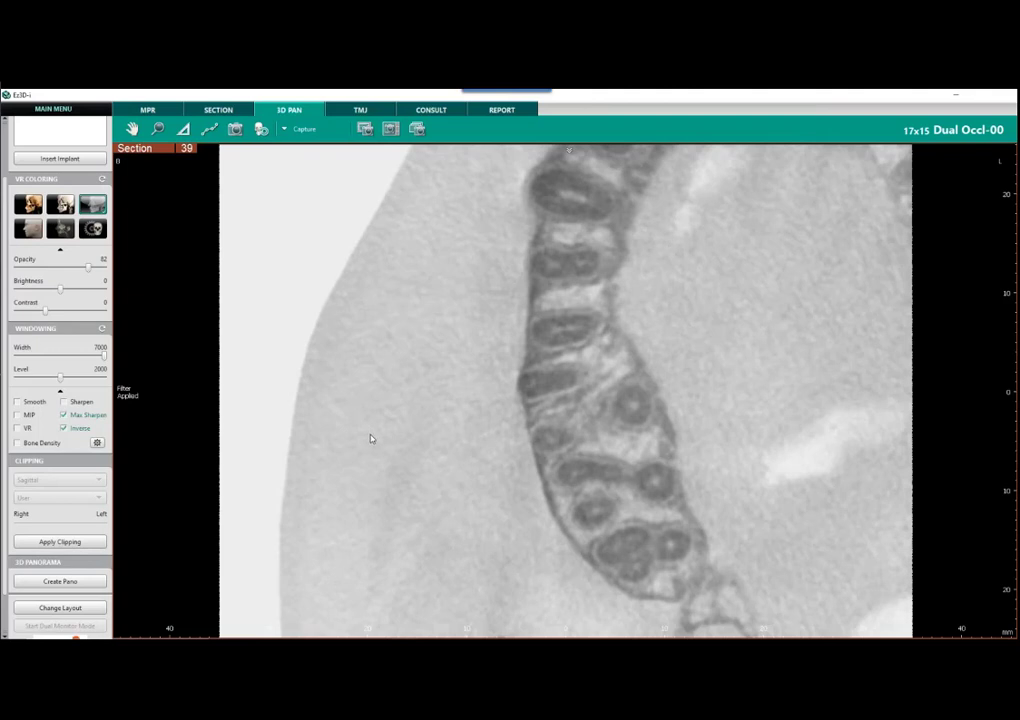
{"action": "scroll", "coordinate": [455, 421], "scroll_direction": "up", "scroll_amount": 2}
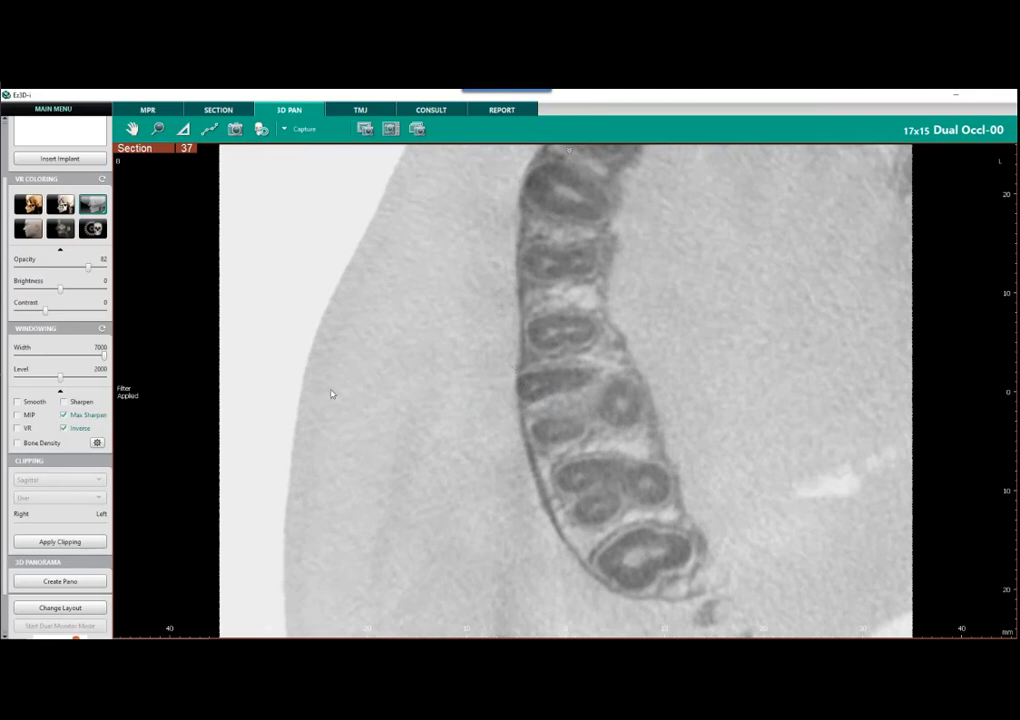
{"action": "left_click", "coordinate": [64, 416]}
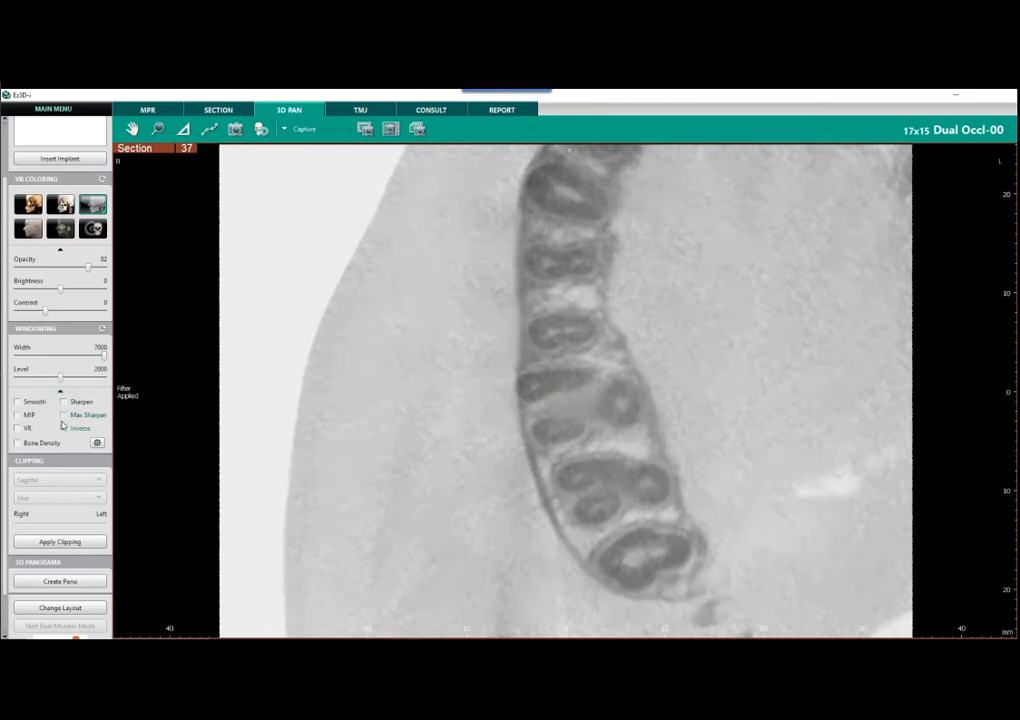
{"action": "left_click", "coordinate": [63, 428]}
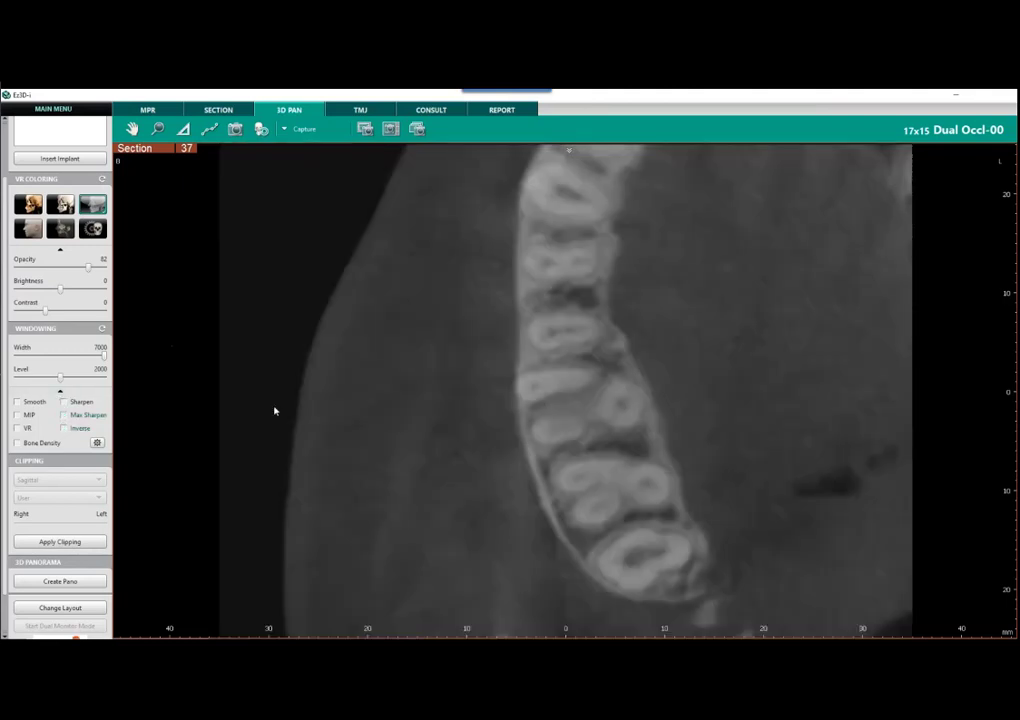
Step: Try adjusting the windowing width and the contrast directly on the section image, and reset the windowing
{"action": "left_click_drag", "start_coordinate": [103, 355], "coordinate": [23, 361]}
{"action": "left_click", "coordinate": [102, 329]}
{"action": "mouse_move", "coordinate": [453, 474]}
{"action": "right_mouse_down"}
{"action": "mouse_move", "coordinate": [505, 427]}
{"action": "mouse_move", "coordinate": [535, 421]}
{"action": "mouse_move", "coordinate": [387, 466]}
{"action": "mouse_move", "coordinate": [322, 459]}
{"action": "mouse_move", "coordinate": [430, 351]}
{"action": "mouse_move", "coordinate": [282, 451]}
{"action": "mouse_move", "coordinate": [398, 451]}
{"action": "mouse_move", "coordinate": [526, 359]}
{"action": "mouse_move", "coordinate": [460, 460]}
{"action": "right_mouse_up"}
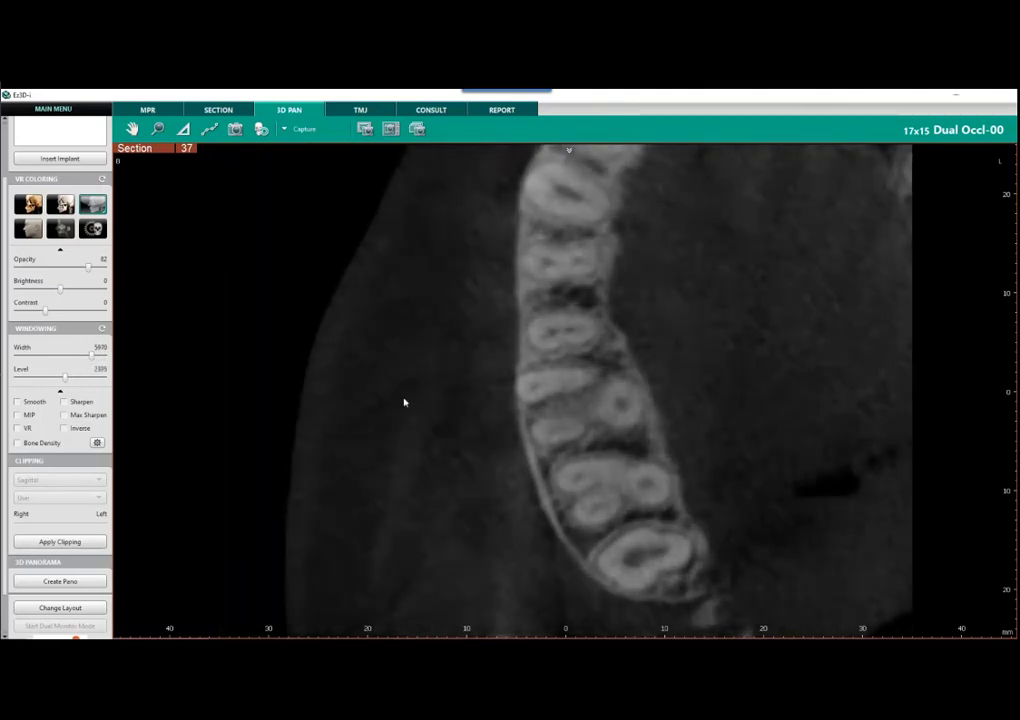
{"action": "left_click", "coordinate": [102, 328]}
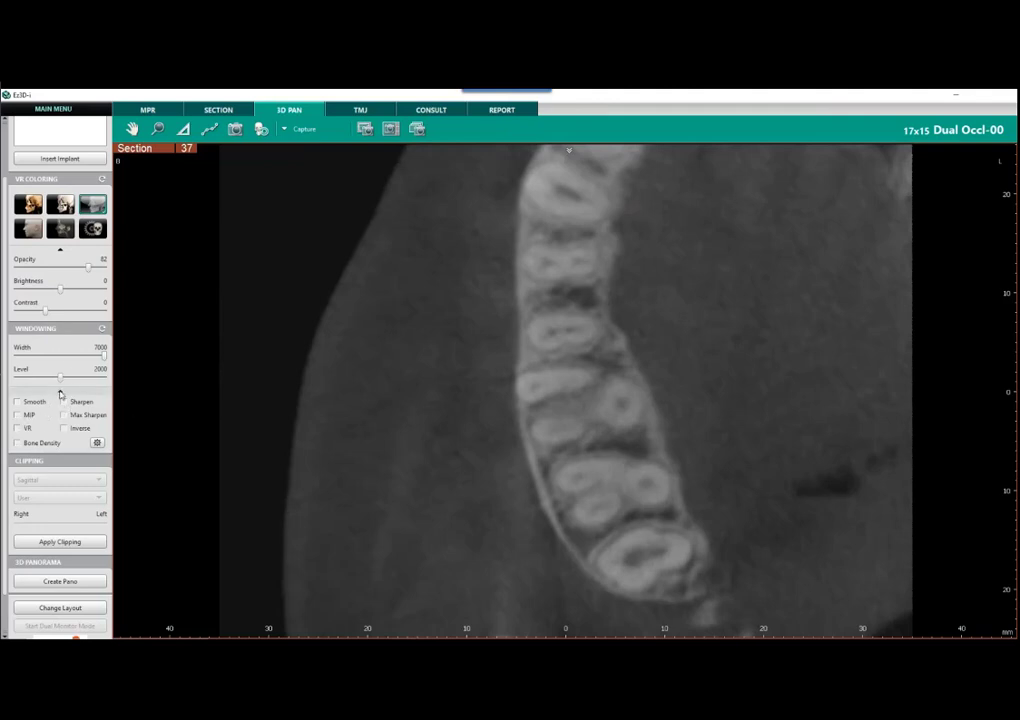
Step: Collapse the windowing filter options and restore the multi-view layout with three sections beside the panorama
{"action": "scroll", "coordinate": [59, 395], "scroll_direction": "down", "scroll_amount": 1}
{"action": "scroll", "coordinate": [60, 396], "scroll_direction": "up", "scroll_amount": 1}
{"action": "left_click", "coordinate": [60, 391]}
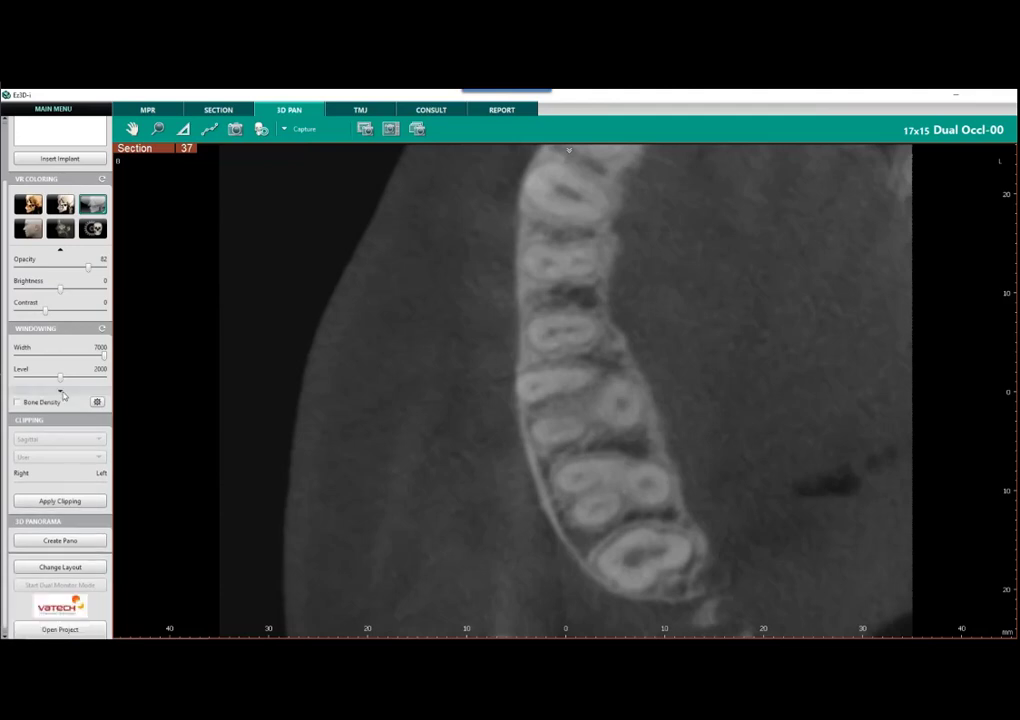
{"action": "double_click", "coordinate": [139, 153]}
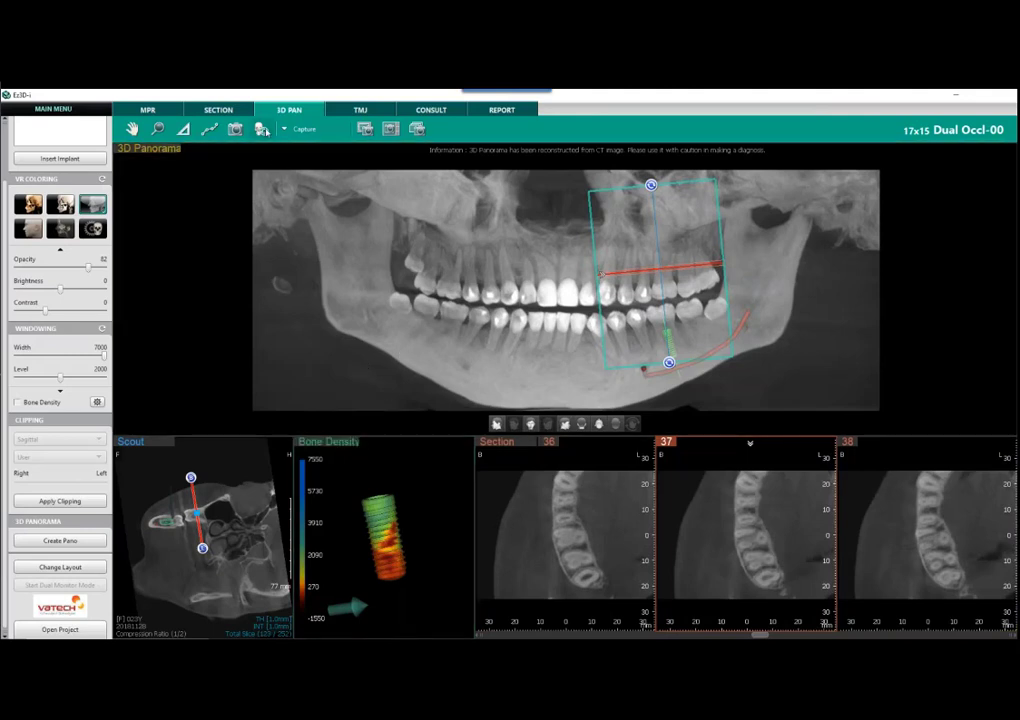
Step: Reset the view orientation and place the section frame over the implant, tilted along the implant axis
{"action": "left_click", "coordinate": [266, 132]}
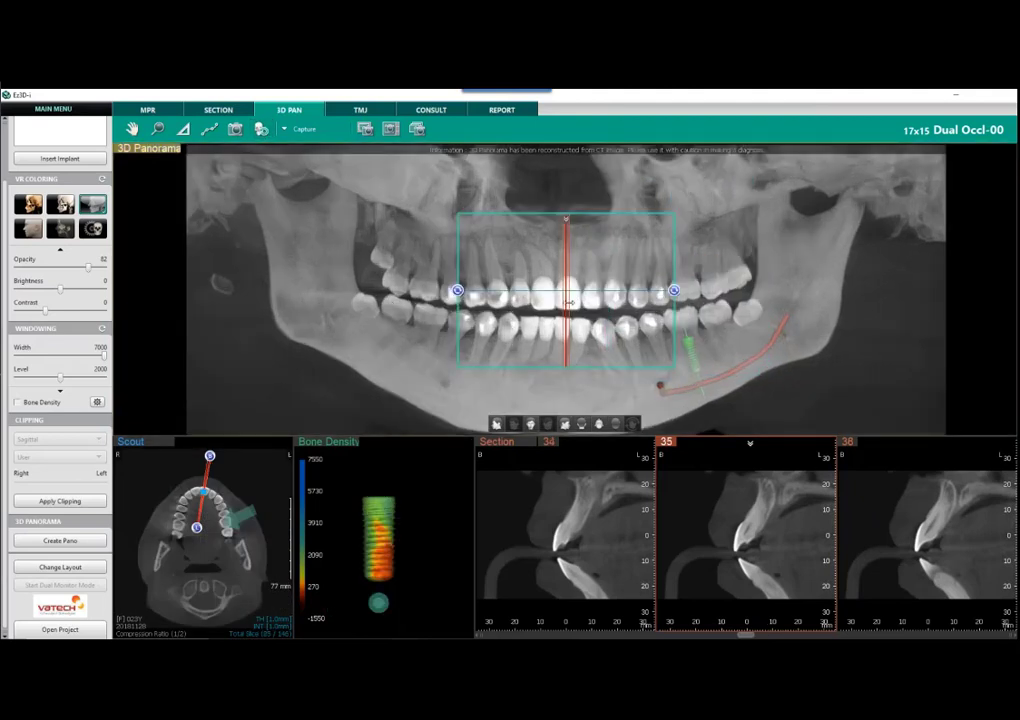
{"action": "left_click_drag", "start_coordinate": [622, 347], "coordinate": [737, 390]}
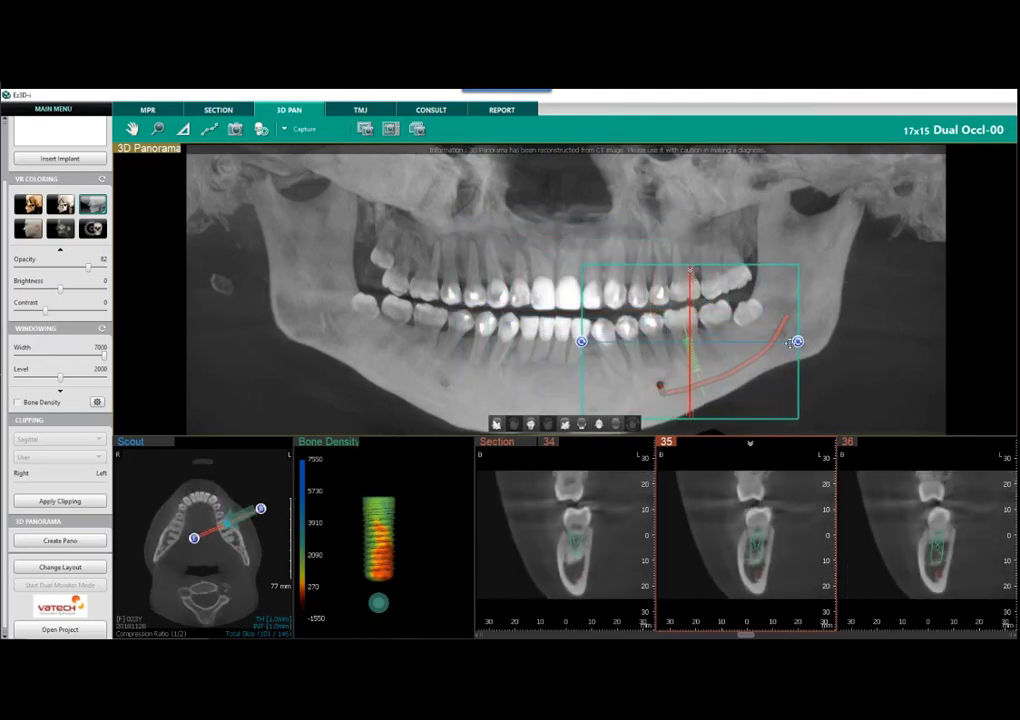
{"action": "left_click_drag", "start_coordinate": [797, 341], "coordinate": [793, 312]}
{"action": "scroll", "coordinate": [786, 519], "scroll_direction": "down", "scroll_amount": 2}
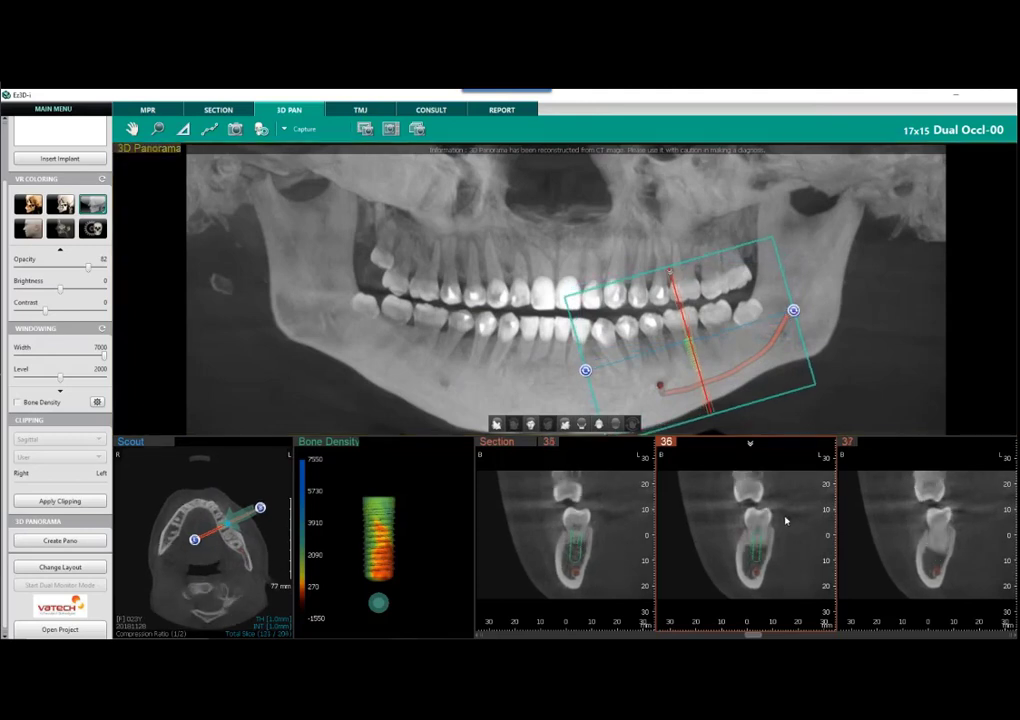
{"action": "scroll", "coordinate": [784, 518], "scroll_direction": "up", "scroll_amount": 1}
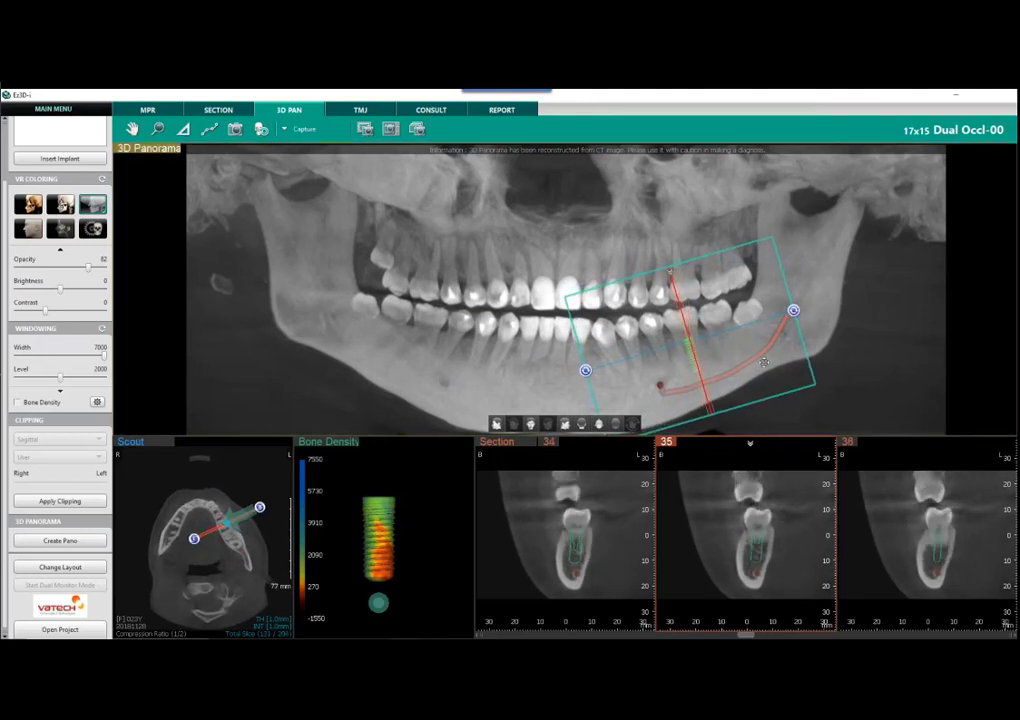
Step: Move the section frame over the last lower molar, rotate it across the nerve canal and inspect single Sections 31 to 35
{"action": "left_click_drag", "start_coordinate": [778, 344], "coordinate": [847, 319]}
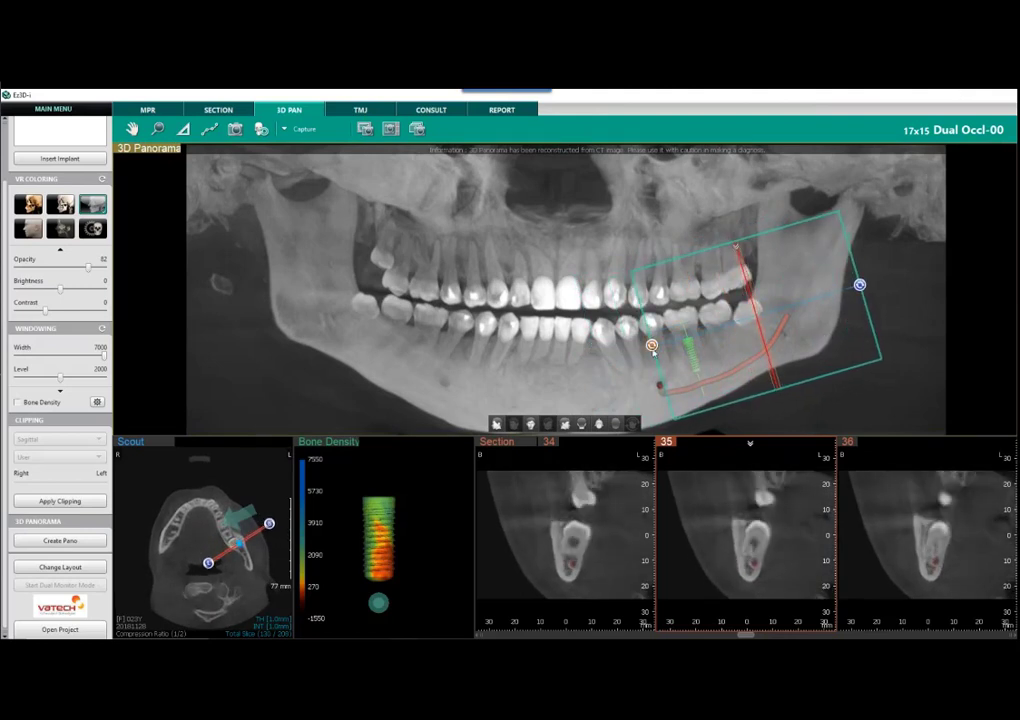
{"action": "left_click_drag", "start_coordinate": [656, 346], "coordinate": [726, 408]}
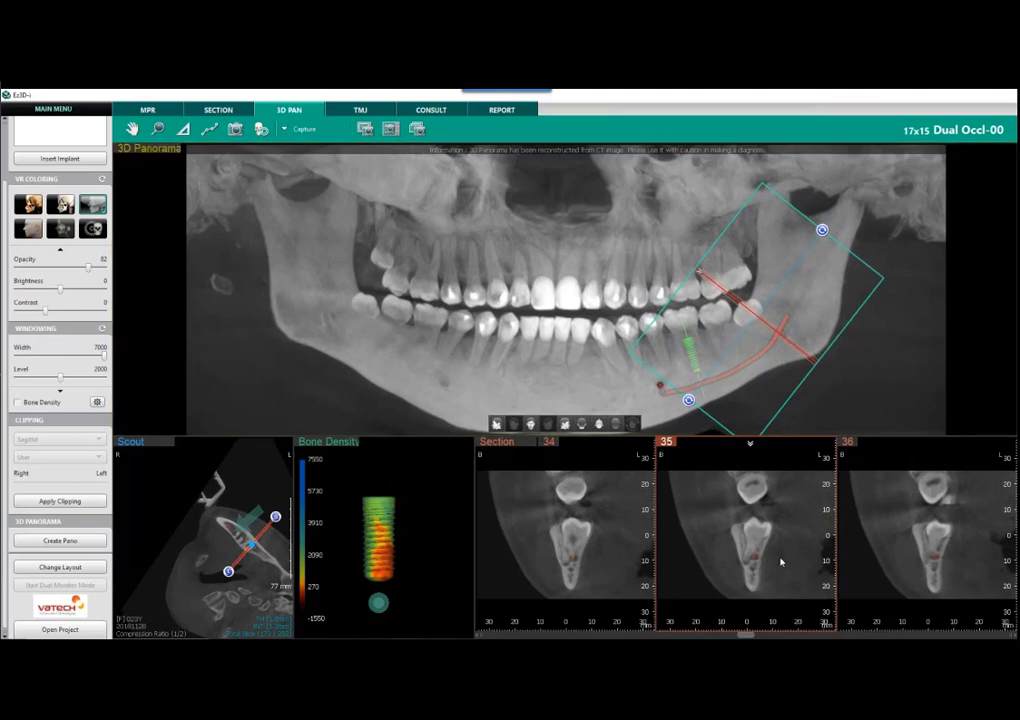
{"action": "double_click", "coordinate": [782, 563]}
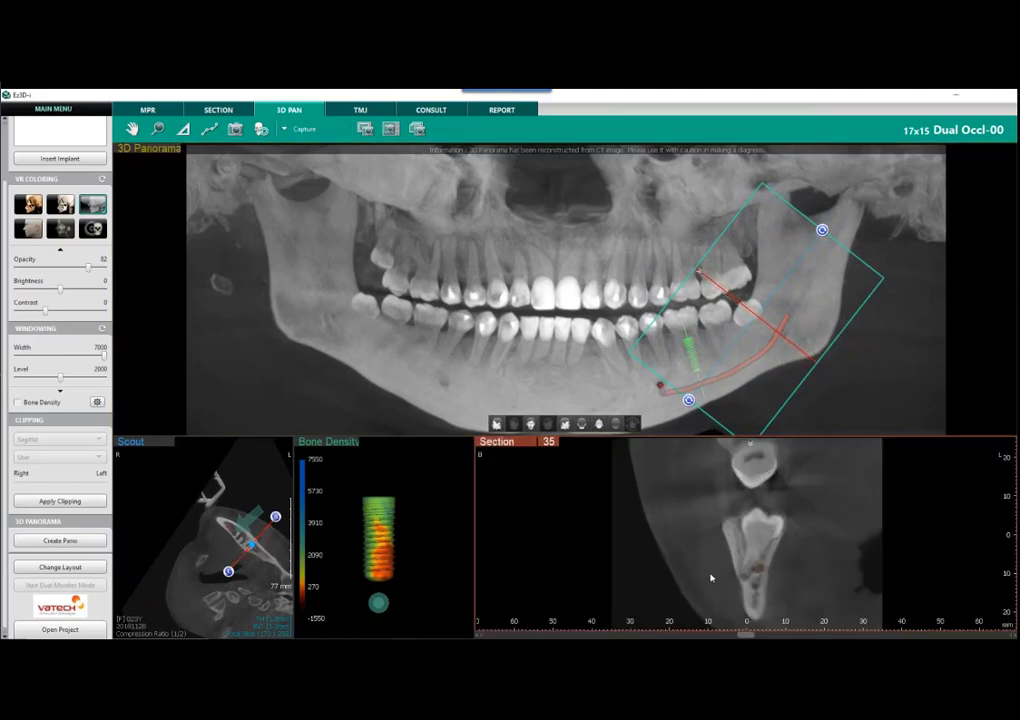
{"action": "scroll", "coordinate": [711, 578], "scroll_direction": "up", "scroll_amount": 4}
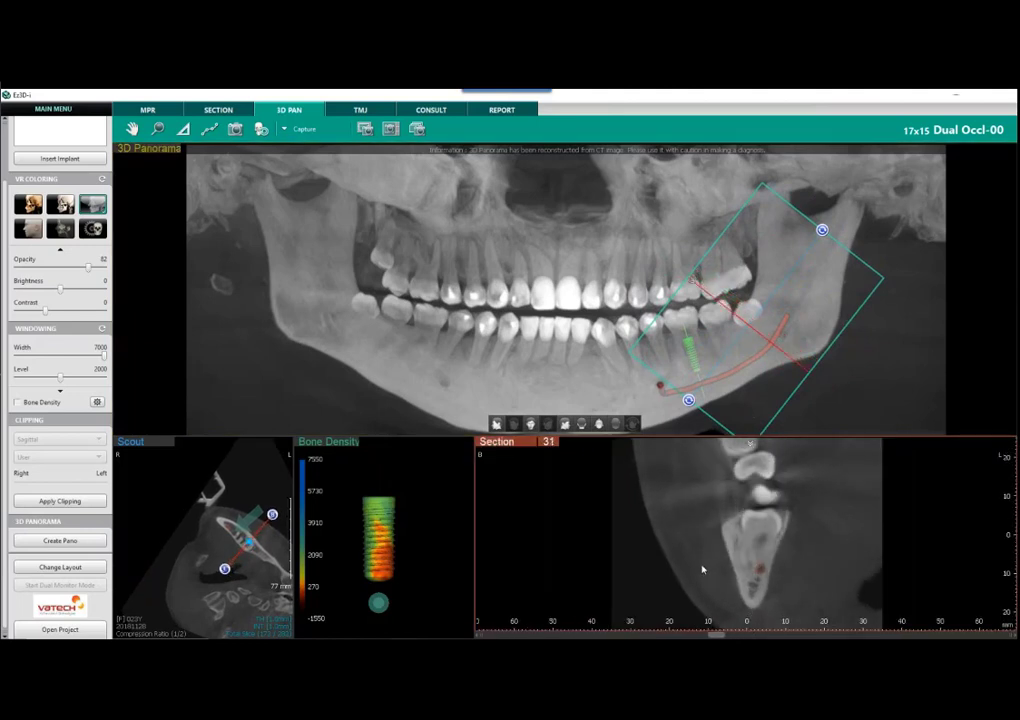
{"action": "scroll", "coordinate": [702, 570], "scroll_direction": "down", "scroll_amount": 2}
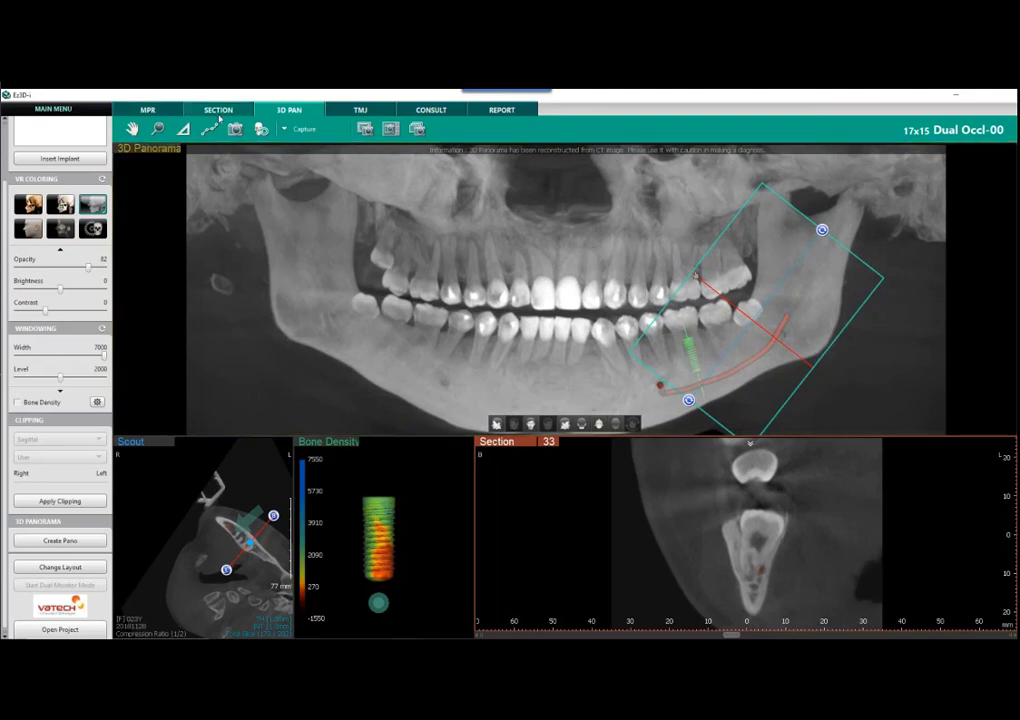
Step: Reset the section frame to the front teeth and return to three sections side by side, browsing to Section 32
{"action": "left_click", "coordinate": [262, 128]}
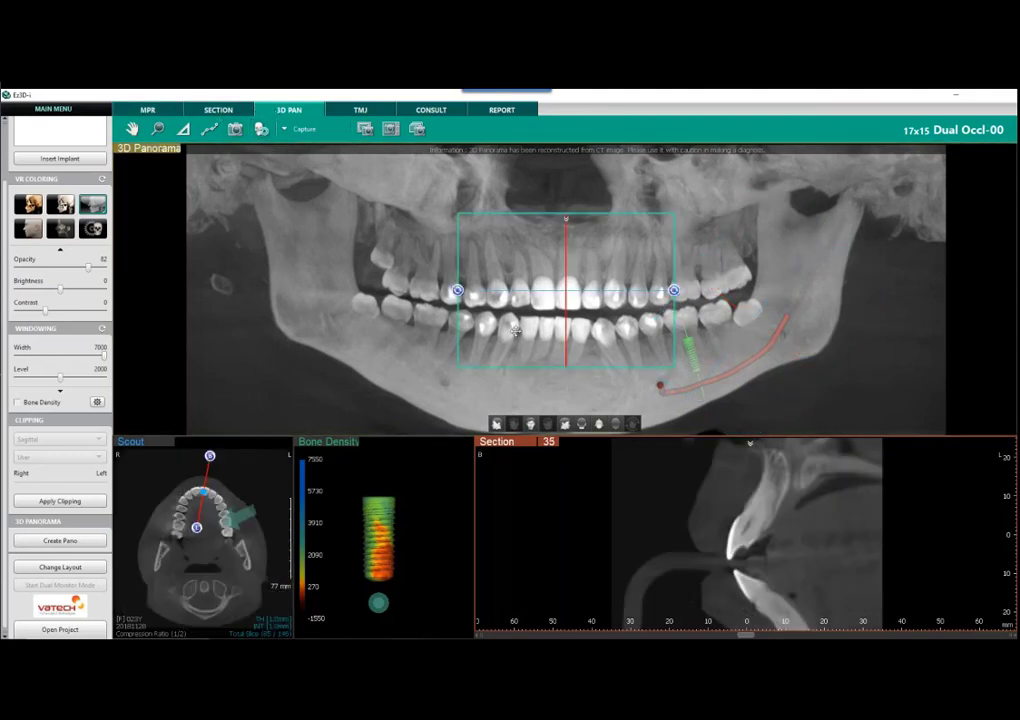
{"action": "scroll", "coordinate": [33, 352], "scroll_direction": "up", "scroll_amount": 2}
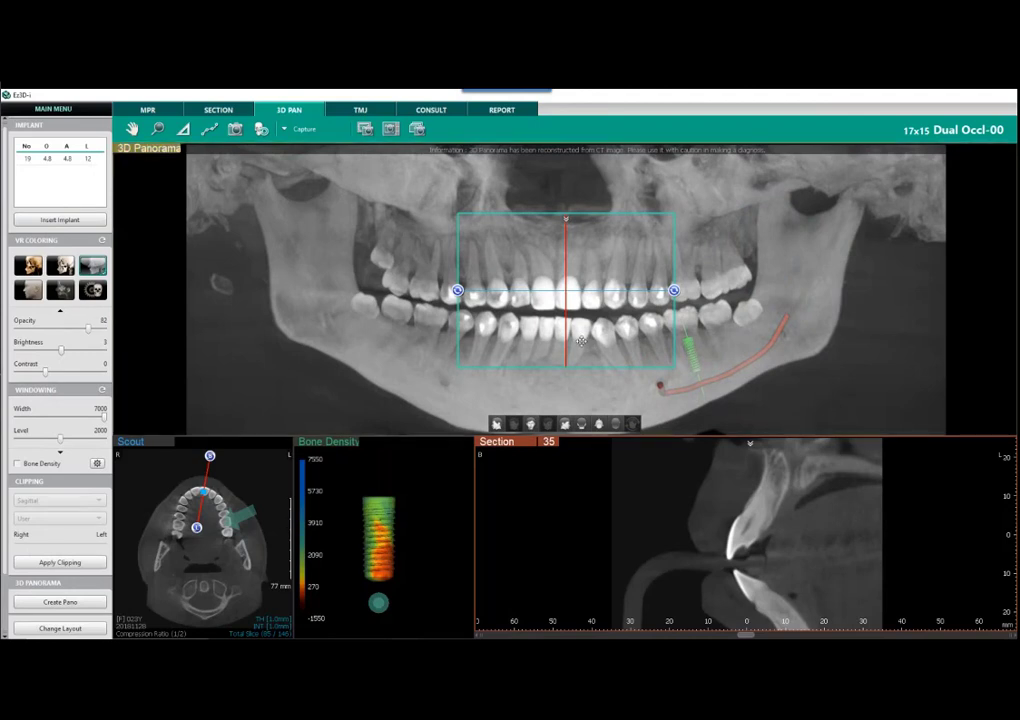
{"action": "right_click", "coordinate": [684, 512]}
{"action": "left_click", "coordinate": [653, 495]}
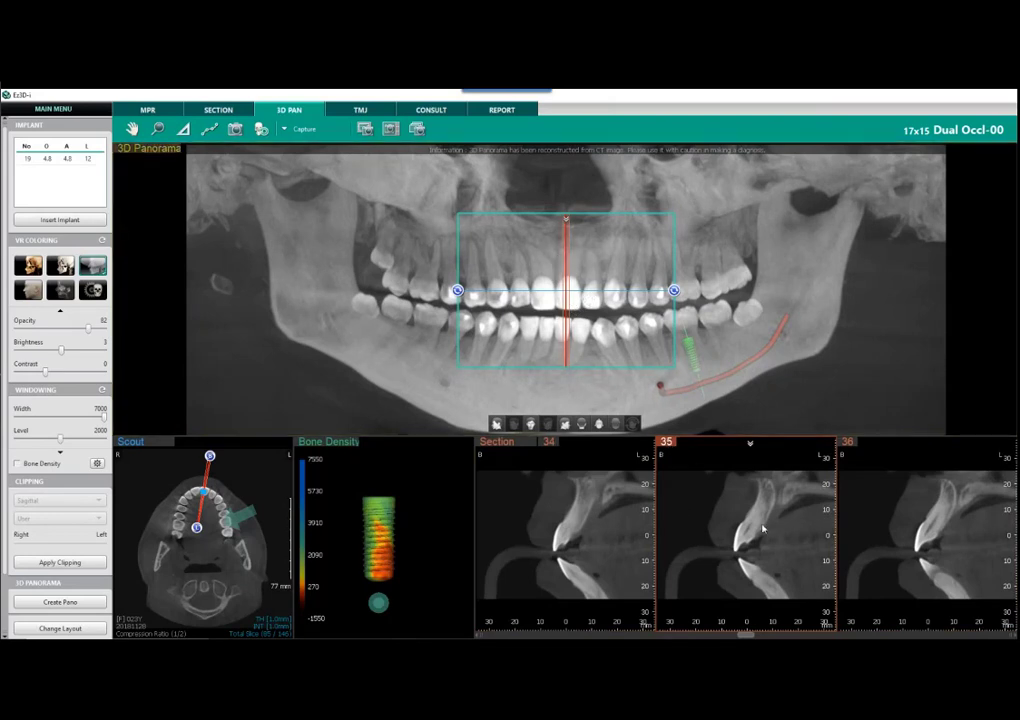
{"action": "scroll", "coordinate": [740, 525], "scroll_direction": "up", "scroll_amount": 2}
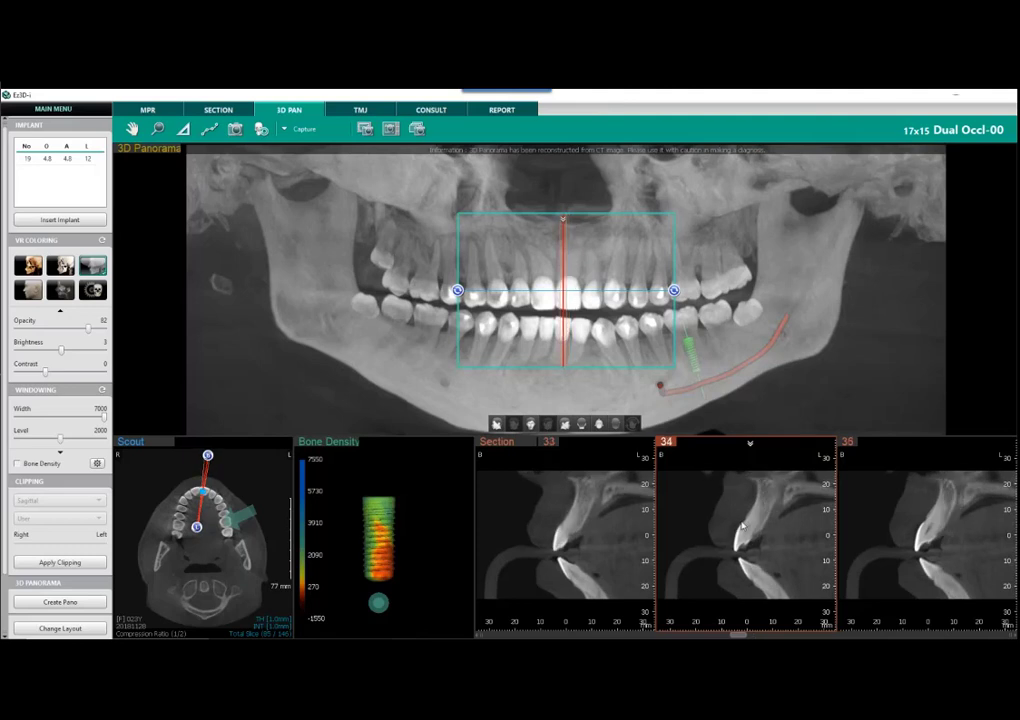
{"action": "scroll", "coordinate": [741, 518], "scroll_direction": "up", "scroll_amount": 1}
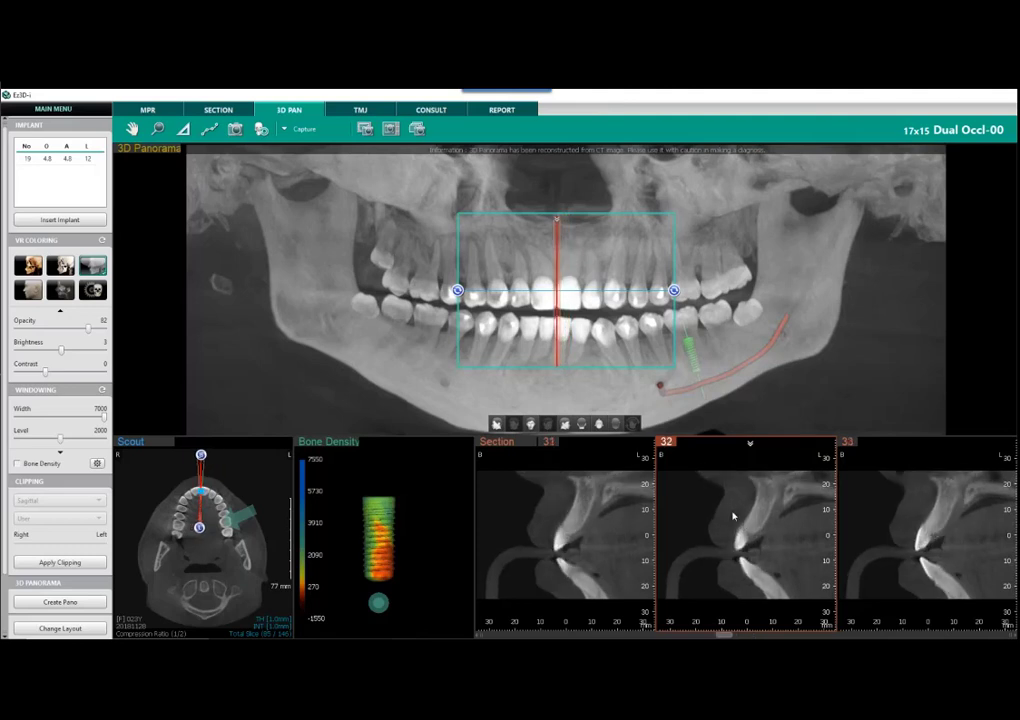
Step: Set a wider interval between the cross sections and browse them back to Section 3
{"action": "right_click_drag", "start_coordinate": [732, 511], "coordinate": [730, 508]}
{"action": "right_click", "coordinate": [730, 511]}
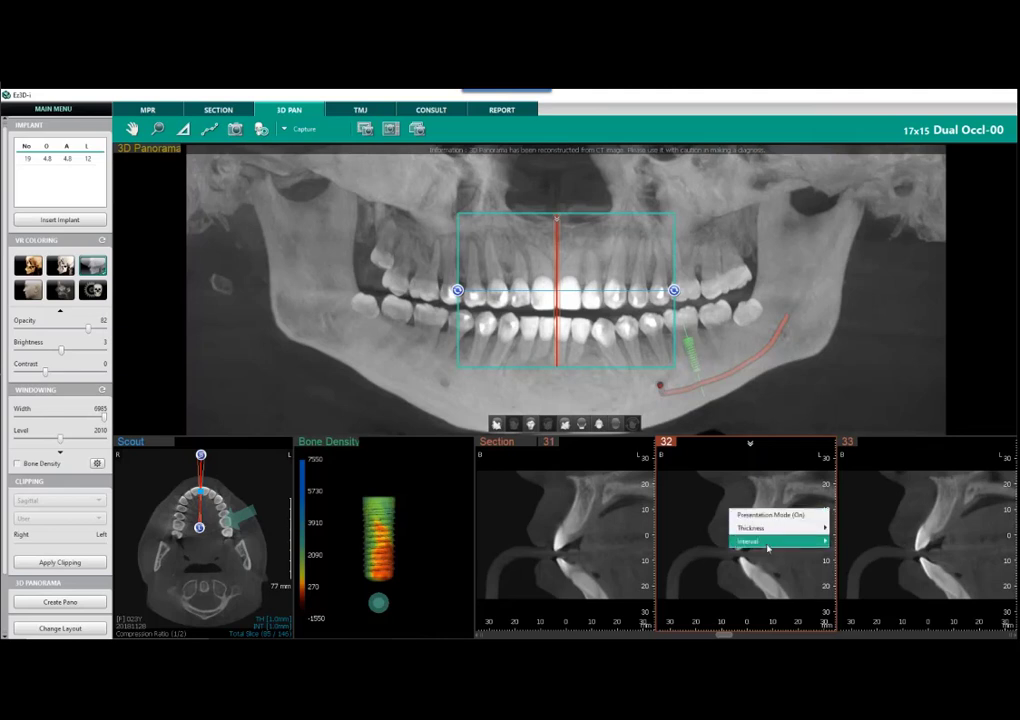
{"action": "mouse_move", "coordinate": [767, 548]}
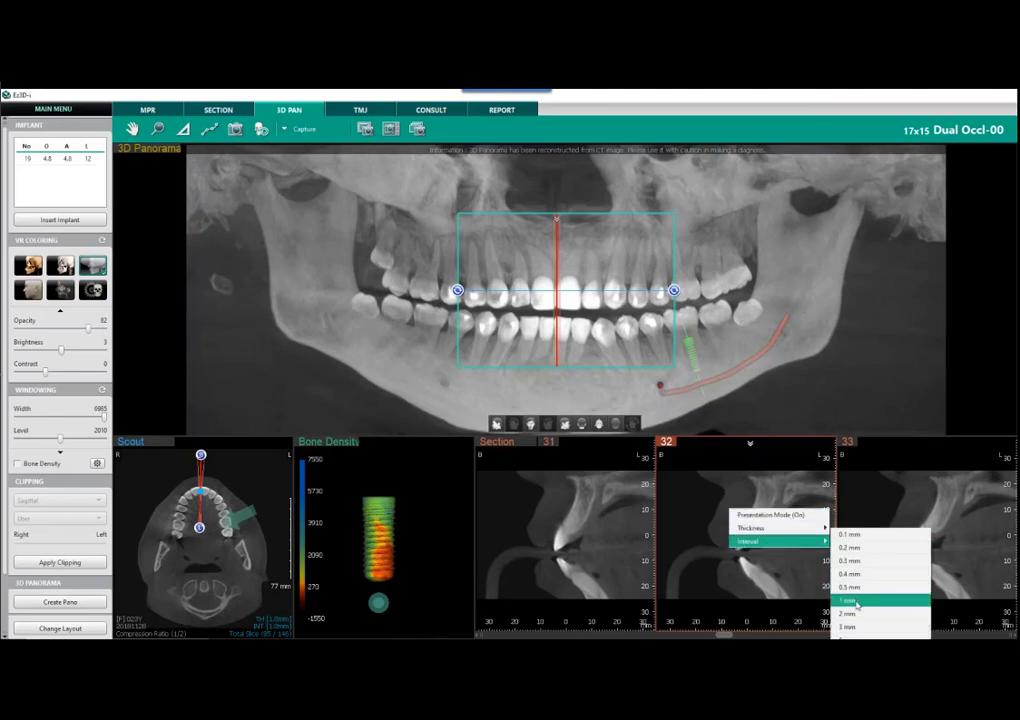
{"action": "left_click", "coordinate": [855, 636]}
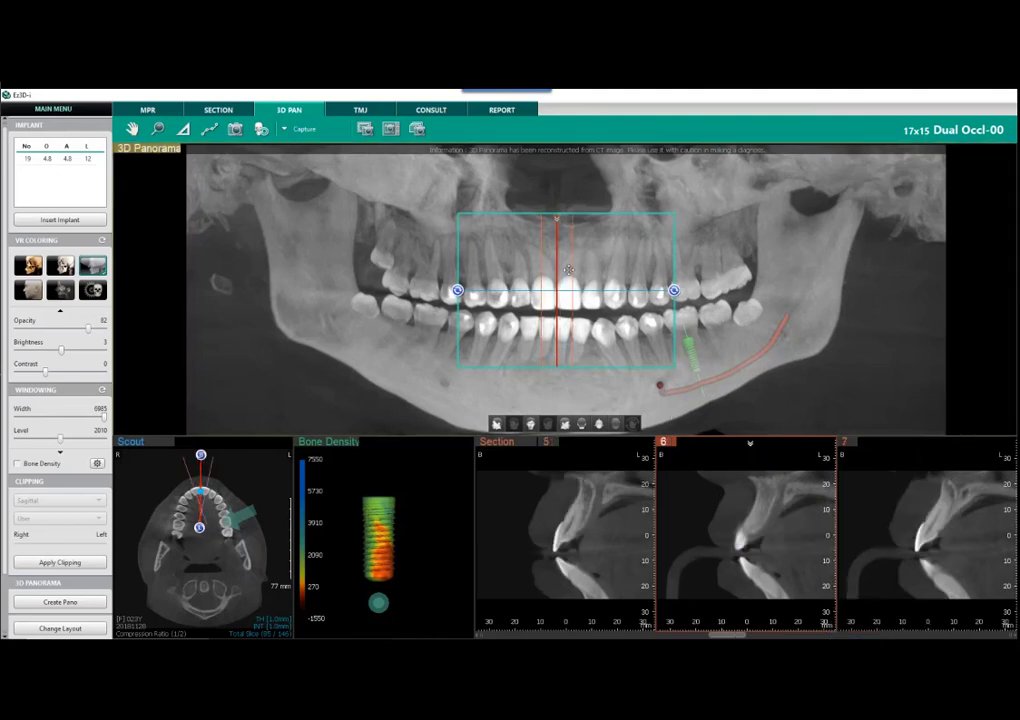
{"action": "scroll", "coordinate": [735, 523], "scroll_direction": "up", "scroll_amount": 1}
{"action": "scroll", "coordinate": [735, 523], "scroll_direction": "up", "scroll_amount": 1}
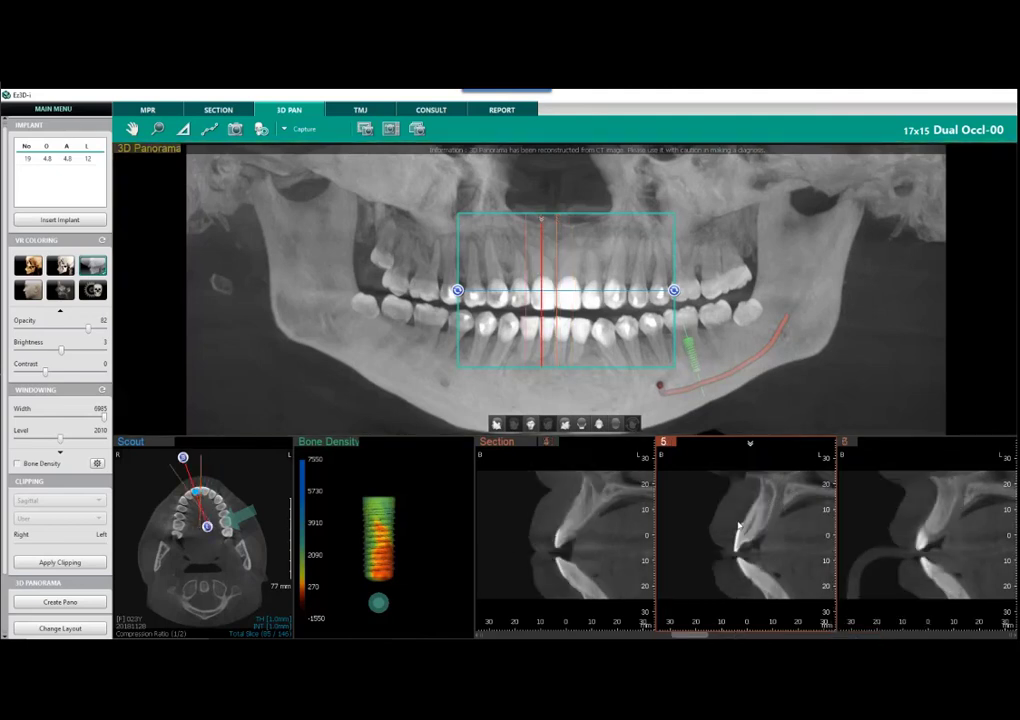
{"action": "scroll", "coordinate": [739, 524], "scroll_direction": "up", "scroll_amount": 2}
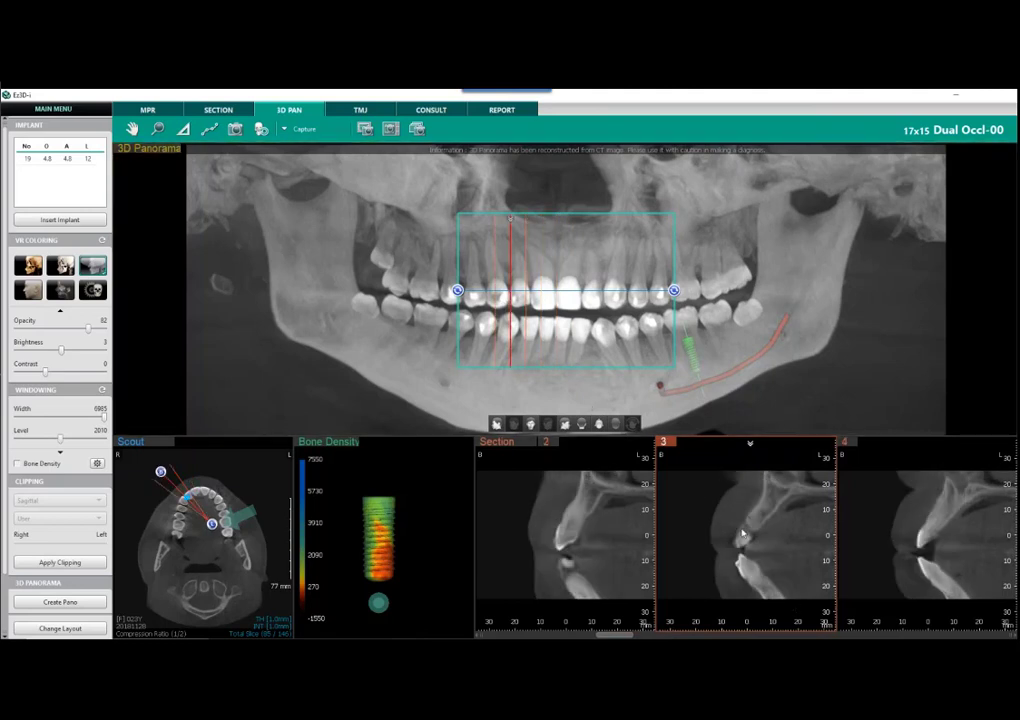
Step: Set the interval between the cross sections to 1 mm and browse them to Section 33
{"action": "scroll", "coordinate": [742, 533], "scroll_direction": "down", "scroll_amount": 2}
{"action": "right_click", "coordinate": [729, 515]}
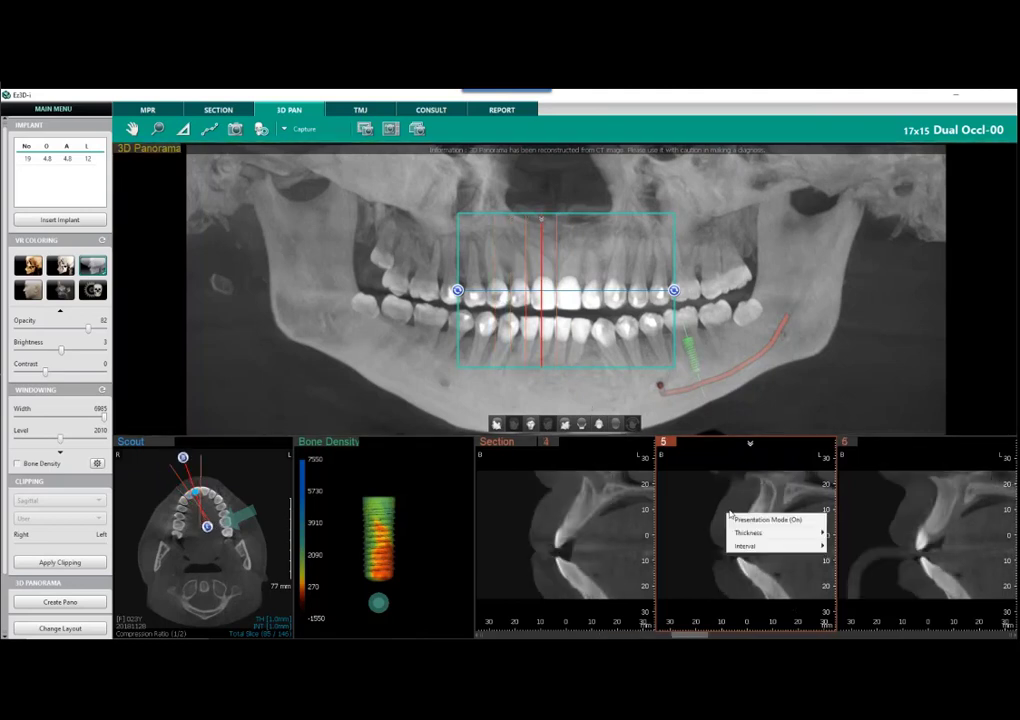
{"action": "mouse_move", "coordinate": [765, 546]}
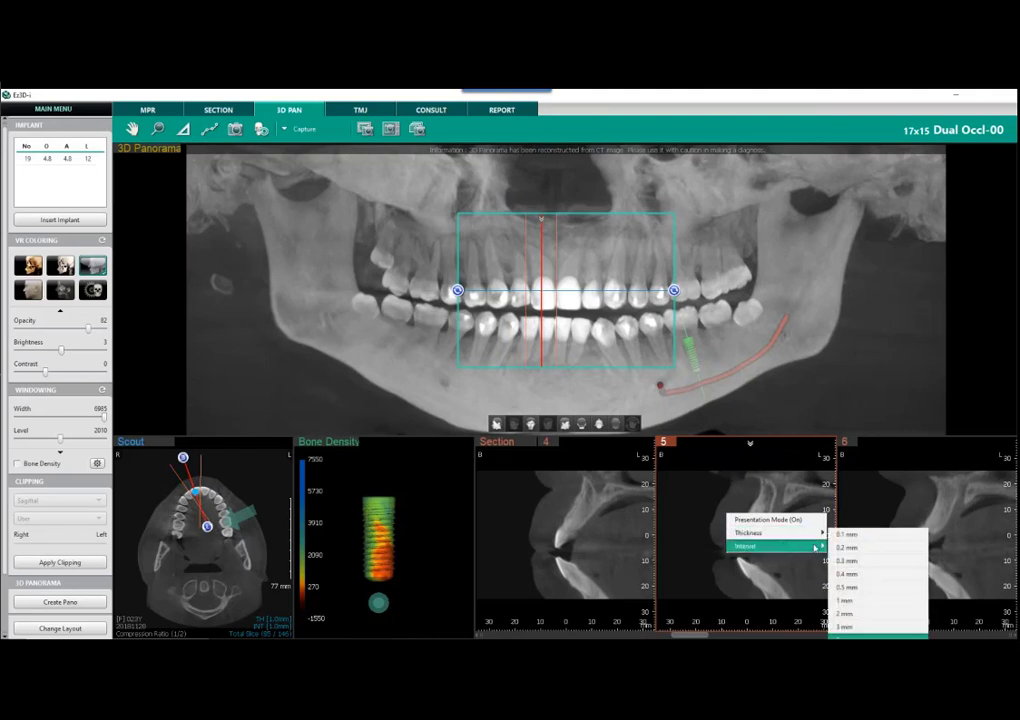
{"action": "left_click", "coordinate": [852, 600]}
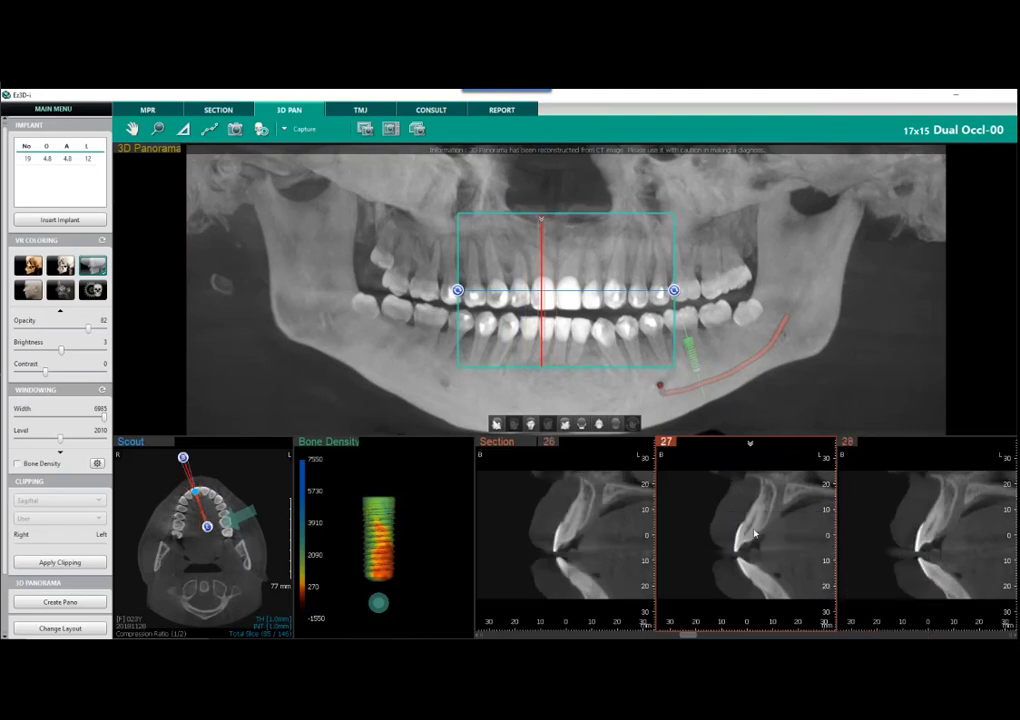
{"action": "scroll", "coordinate": [754, 535], "scroll_direction": "down", "scroll_amount": 6}
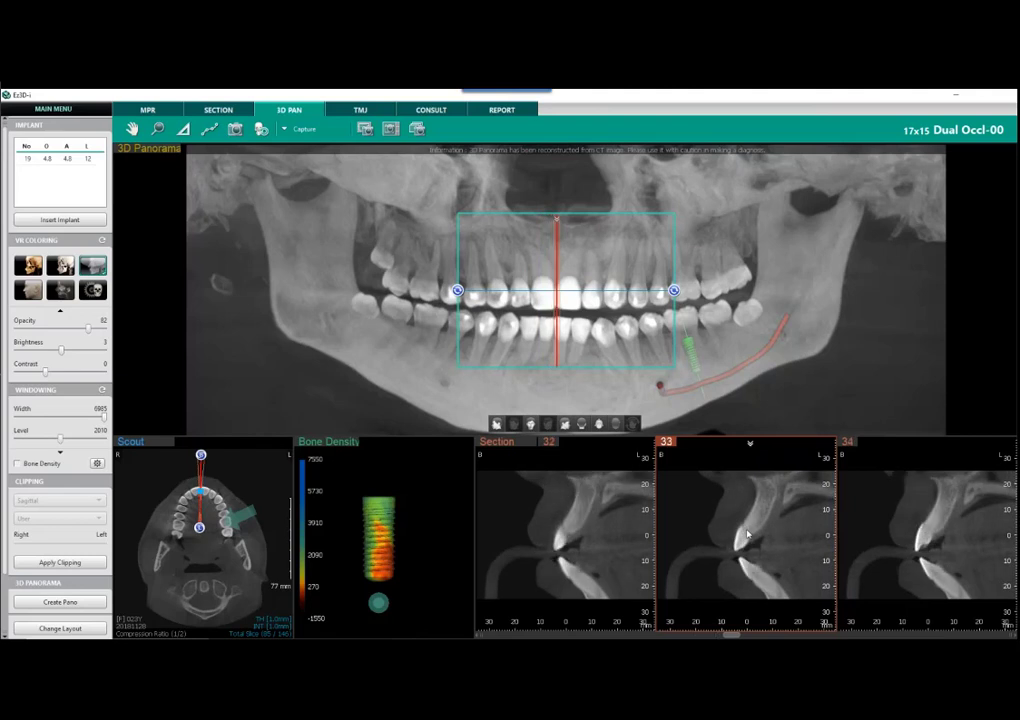
{"action": "scroll", "coordinate": [747, 535], "scroll_direction": "down", "scroll_amount": 1}
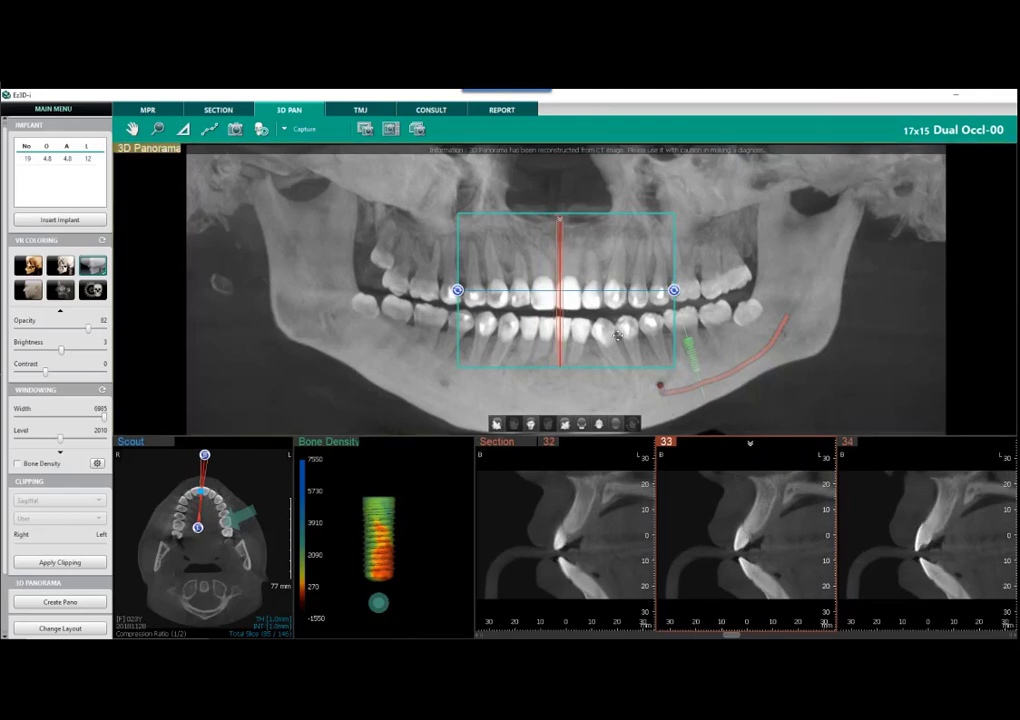
Step: Shift the section frame to the patient's upper left teeth, tilt it slightly, browse to Section 37 and enlarge it to a single view
{"action": "left_click_drag", "start_coordinate": [607, 323], "coordinate": [652, 305]}
{"action": "left_click_drag", "start_coordinate": [719, 272], "coordinate": [717, 290]}
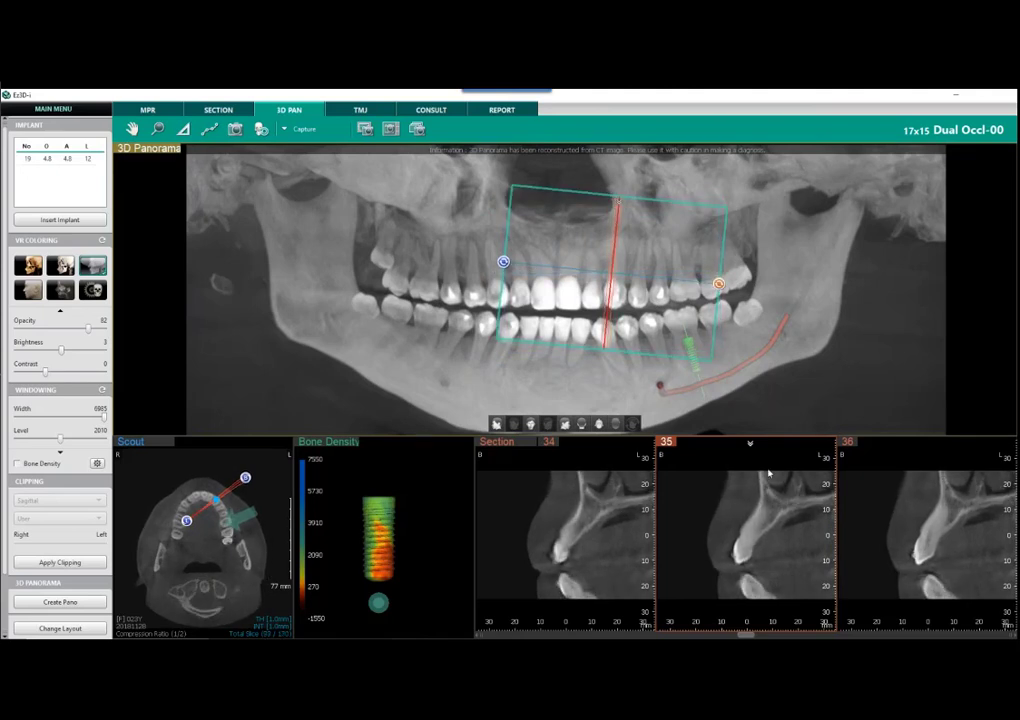
{"action": "scroll", "coordinate": [751, 509], "scroll_direction": "down", "scroll_amount": 2}
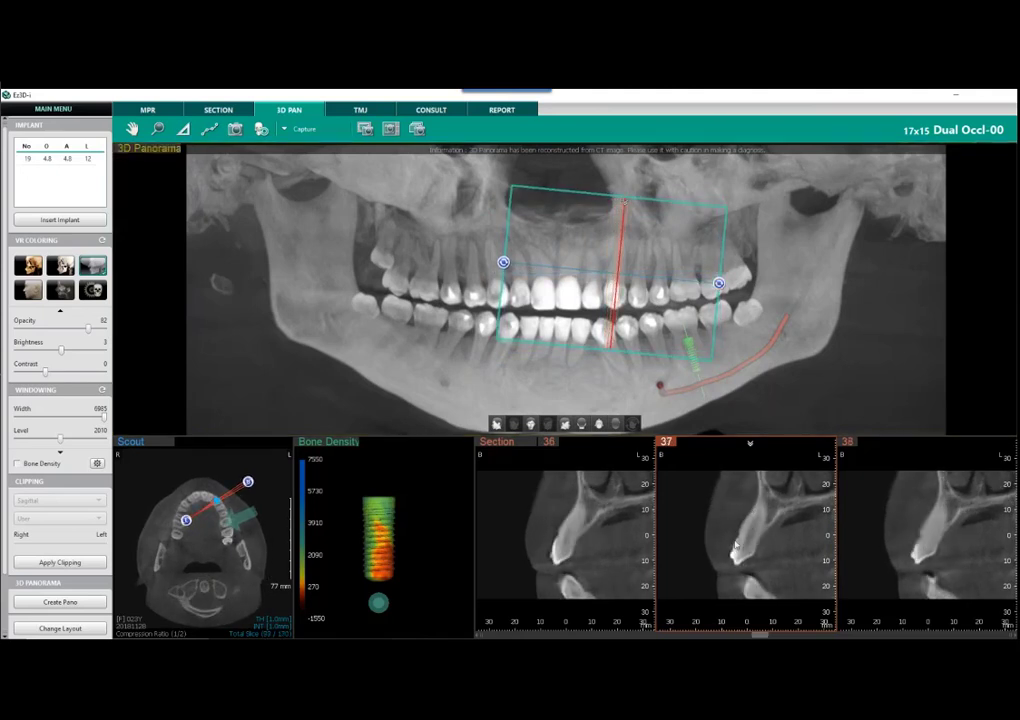
{"action": "double_click", "coordinate": [773, 553]}
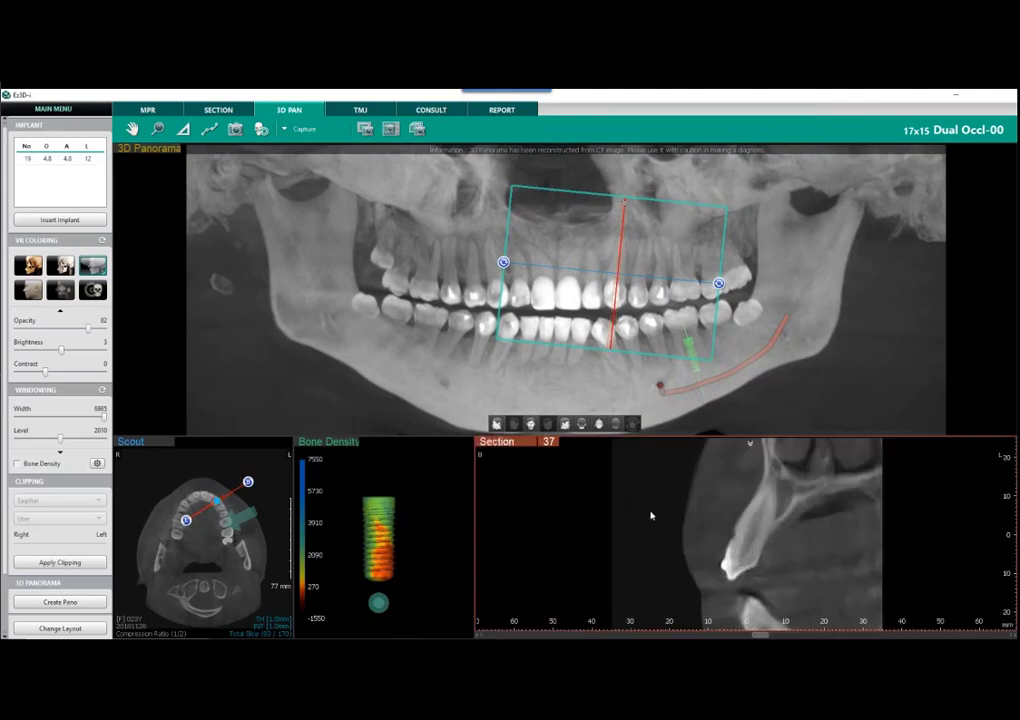
Step: Set the thickness of the enlarged cross section to 10 mm
{"action": "right_click", "coordinate": [693, 548]}
{"action": "mouse_move", "coordinate": [713, 566]}
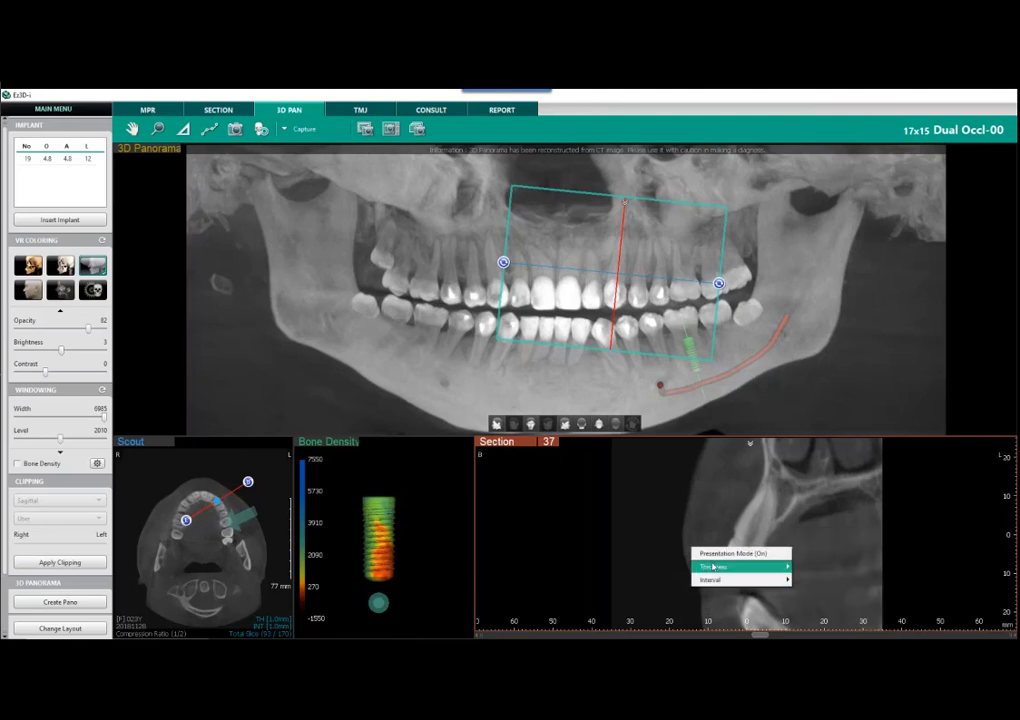
{"action": "mouse_move", "coordinate": [713, 568]}
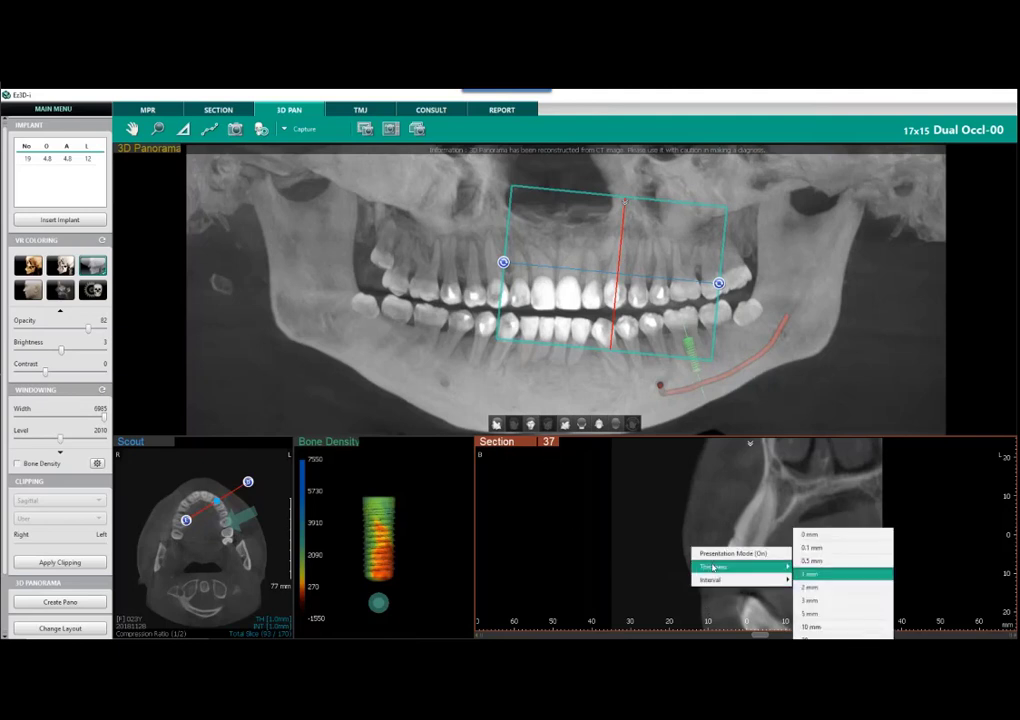
{"action": "left_click", "coordinate": [829, 628]}
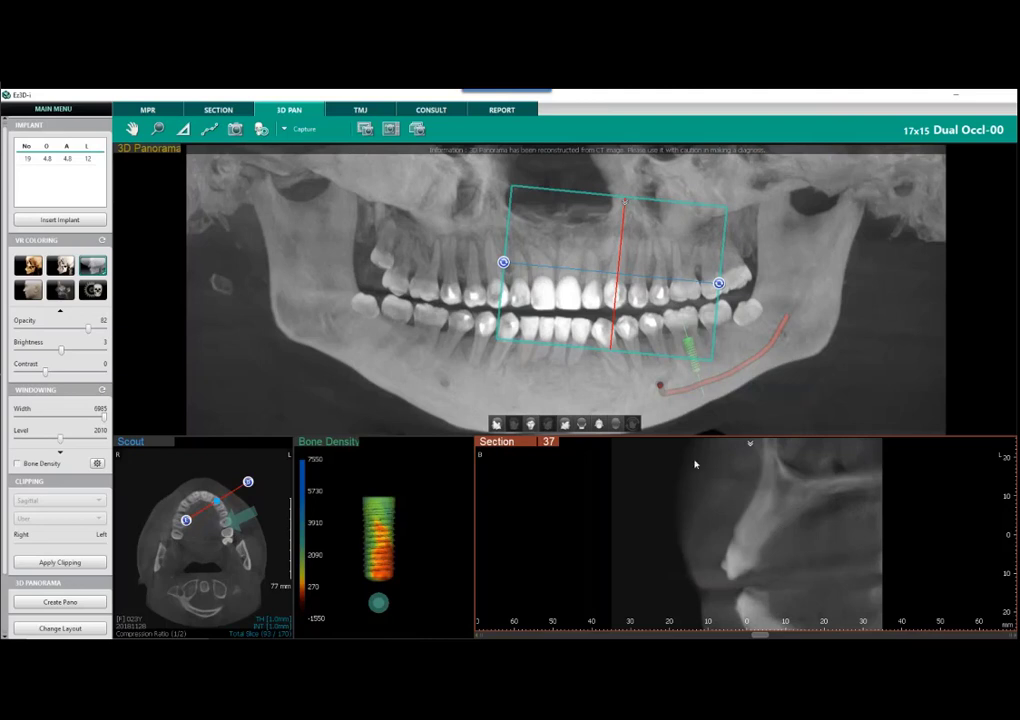
Step: With the Annotation Pointer, draw a cross along the section line and write 10 above it on the panorama, closing the Pointer when done
{"action": "left_click", "coordinate": [295, 129]}
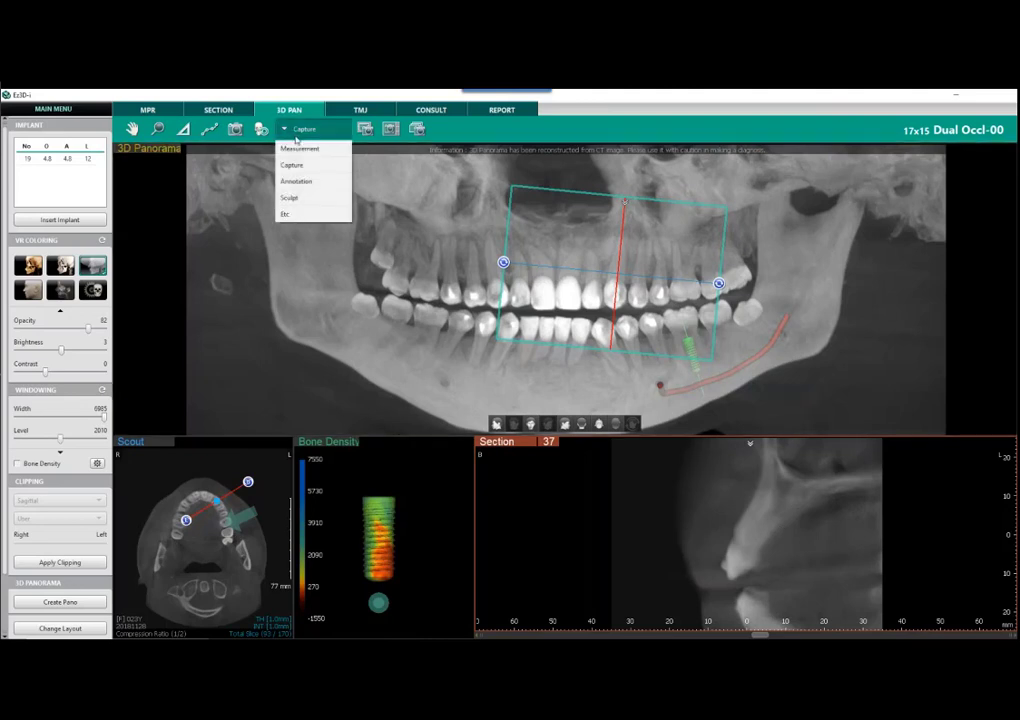
{"action": "left_click", "coordinate": [297, 181]}
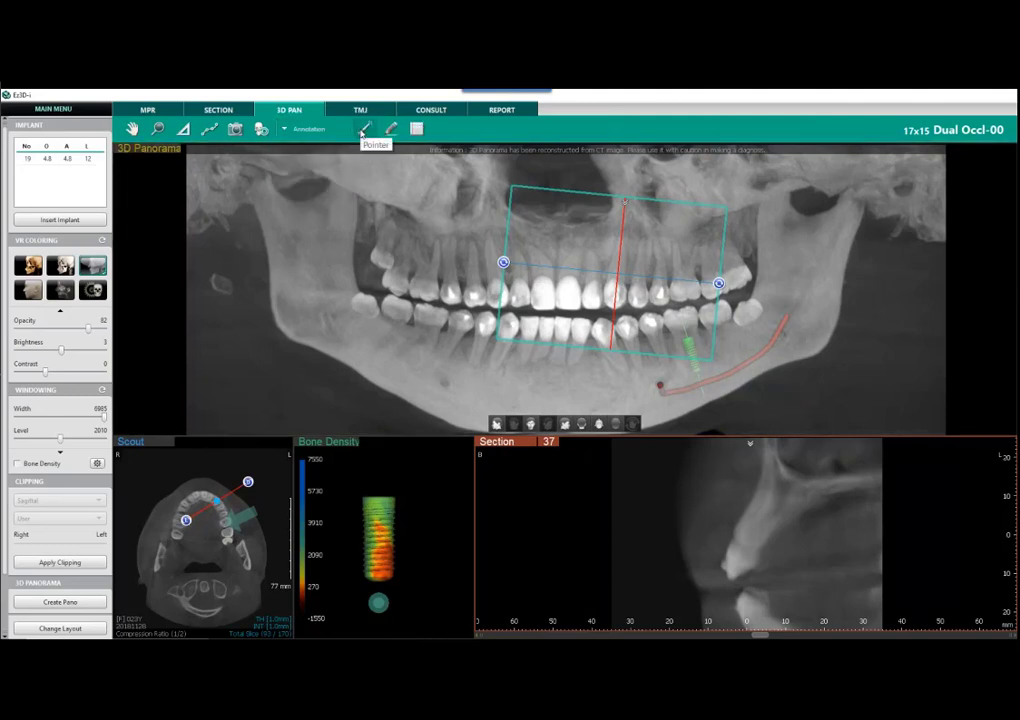
{"action": "left_click", "coordinate": [364, 130]}
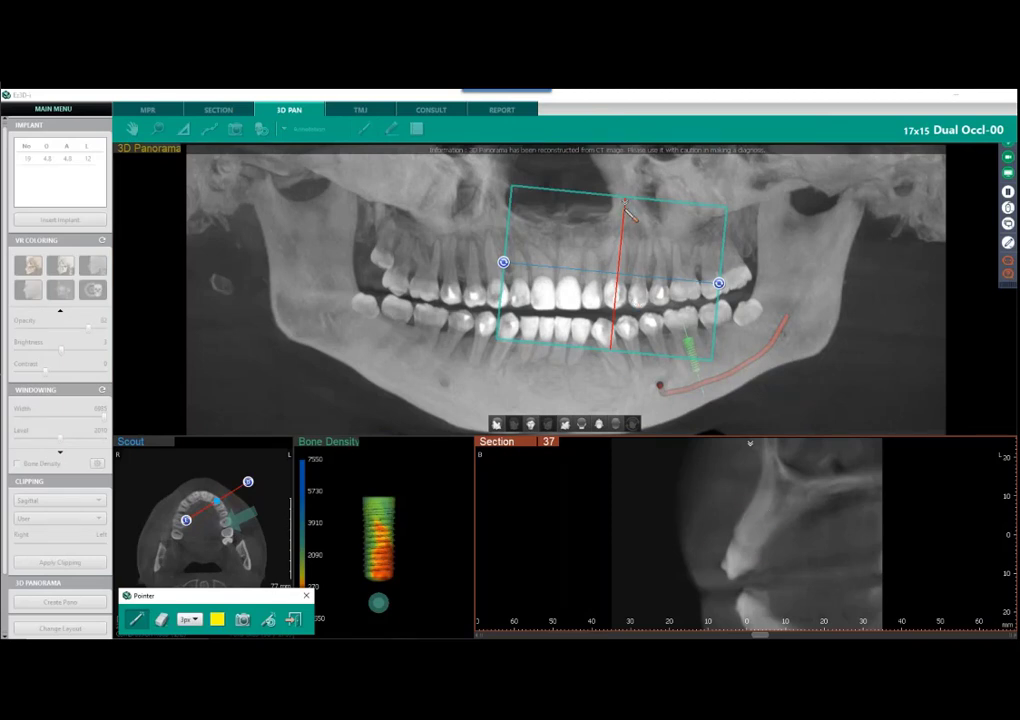
{"action": "mouse_move", "coordinate": [624, 204]}
{"action": "left_mouse_down"}
{"action": "mouse_move", "coordinate": [629, 241]}
{"action": "mouse_move", "coordinate": [647, 240]}
{"action": "mouse_move", "coordinate": [601, 238]}
{"action": "left_mouse_up"}
{"action": "mouse_move", "coordinate": [621, 187]}
{"action": "left_mouse_down"}
{"action": "mouse_move", "coordinate": [619, 175]}
{"action": "mouse_move", "coordinate": [627, 187]}
{"action": "mouse_move", "coordinate": [633, 178]}
{"action": "left_mouse_up"}
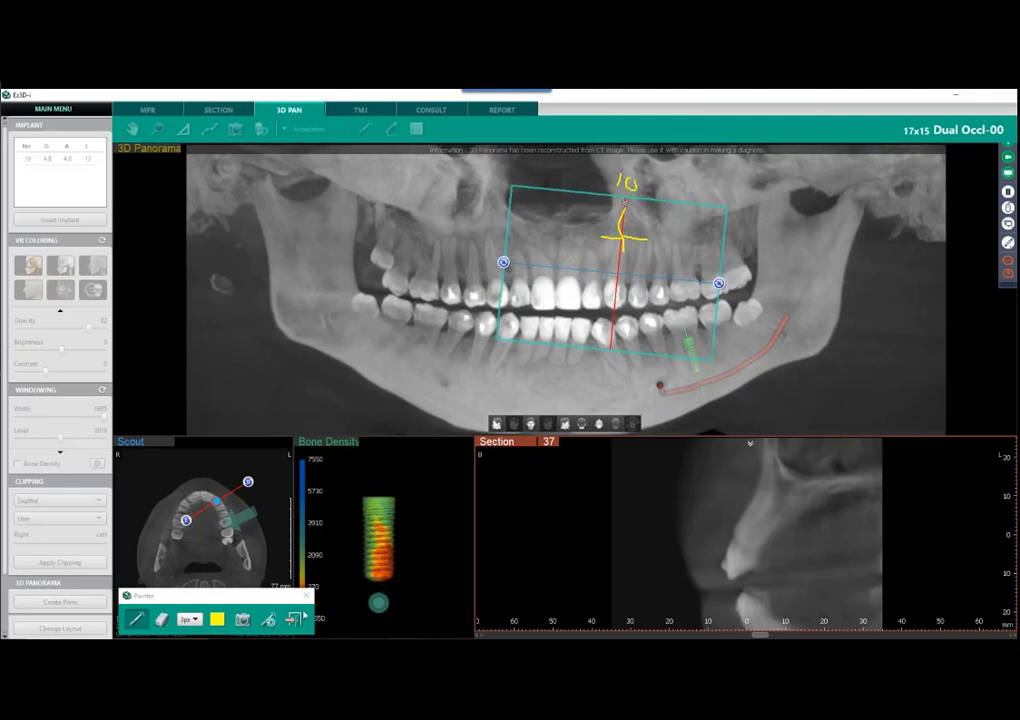
{"action": "left_click", "coordinate": [293, 621]}
Step: Set the section thickness to 1 mm and browse the neighbouring slices, ending on Section 36
{"action": "right_click", "coordinate": [708, 547]}
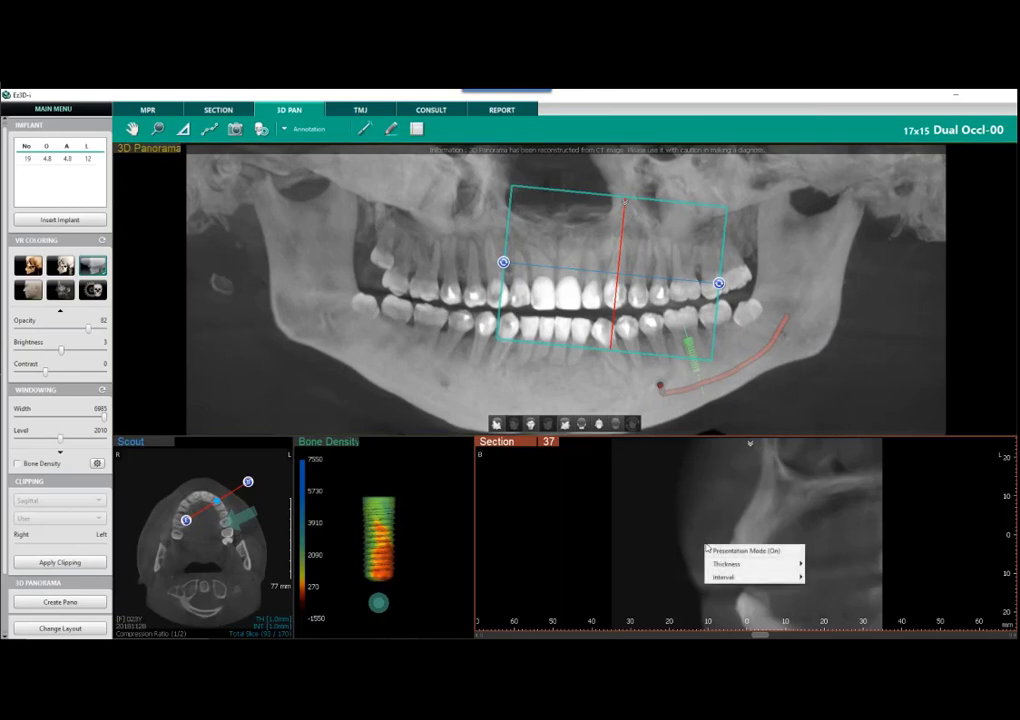
{"action": "mouse_move", "coordinate": [750, 564]}
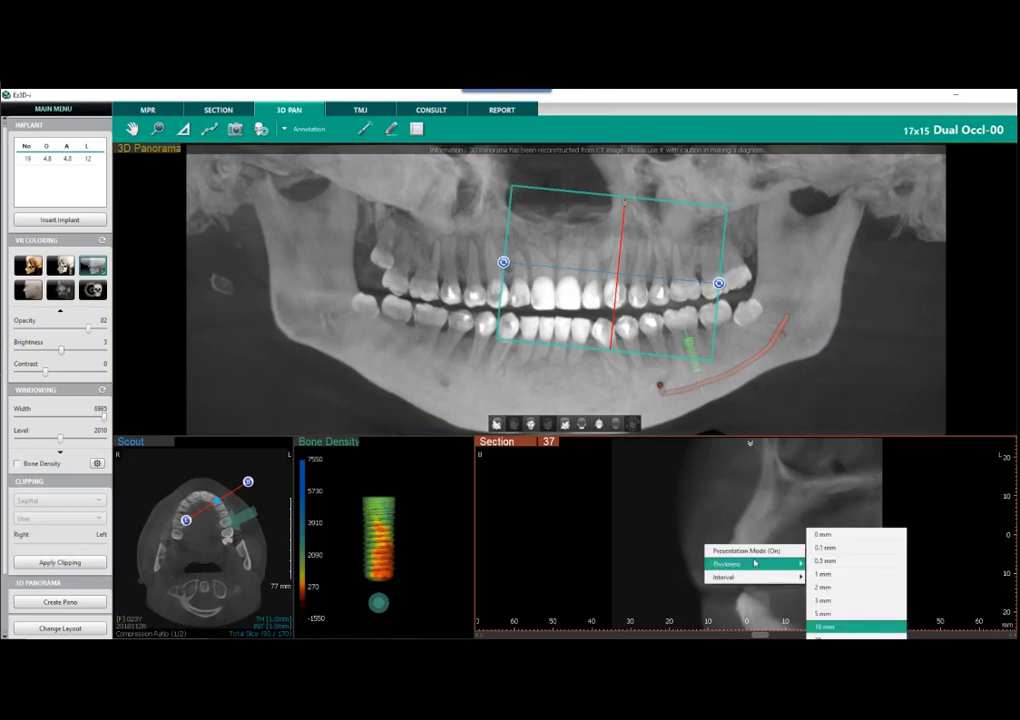
{"action": "left_click", "coordinate": [822, 575]}
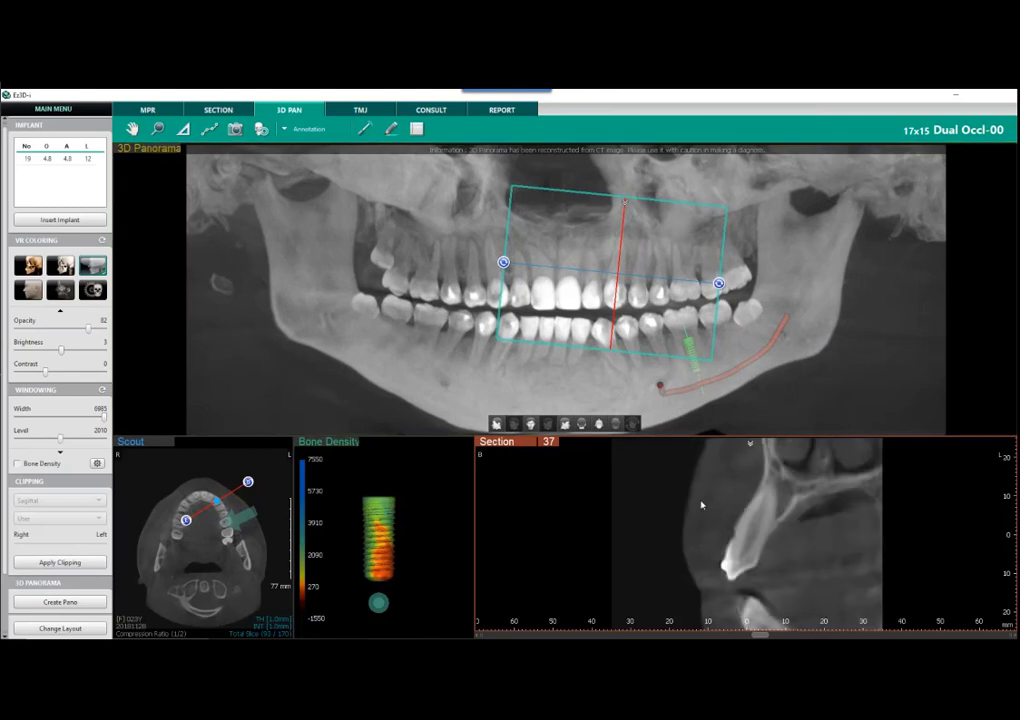
{"action": "scroll", "coordinate": [703, 510], "scroll_direction": "up", "scroll_amount": 1}
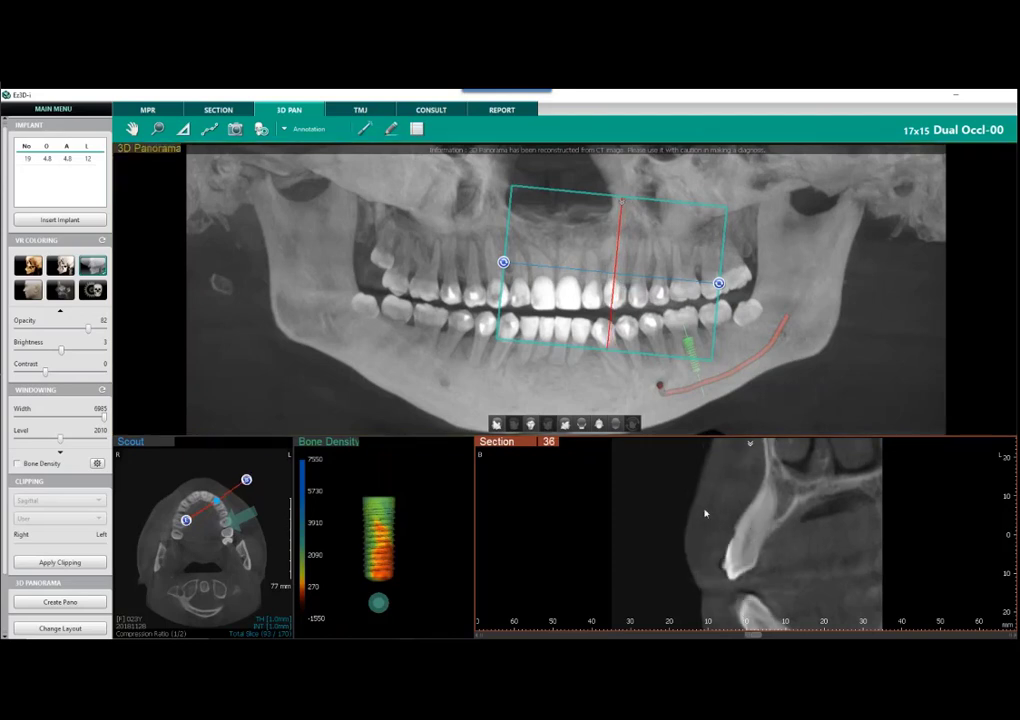
{"action": "scroll", "coordinate": [707, 512], "scroll_direction": "down", "scroll_amount": 2}
{"action": "scroll", "coordinate": [709, 513], "scroll_direction": "up", "scroll_amount": 2}
{"action": "scroll", "coordinate": [707, 508], "scroll_direction": "up", "scroll_amount": 1}
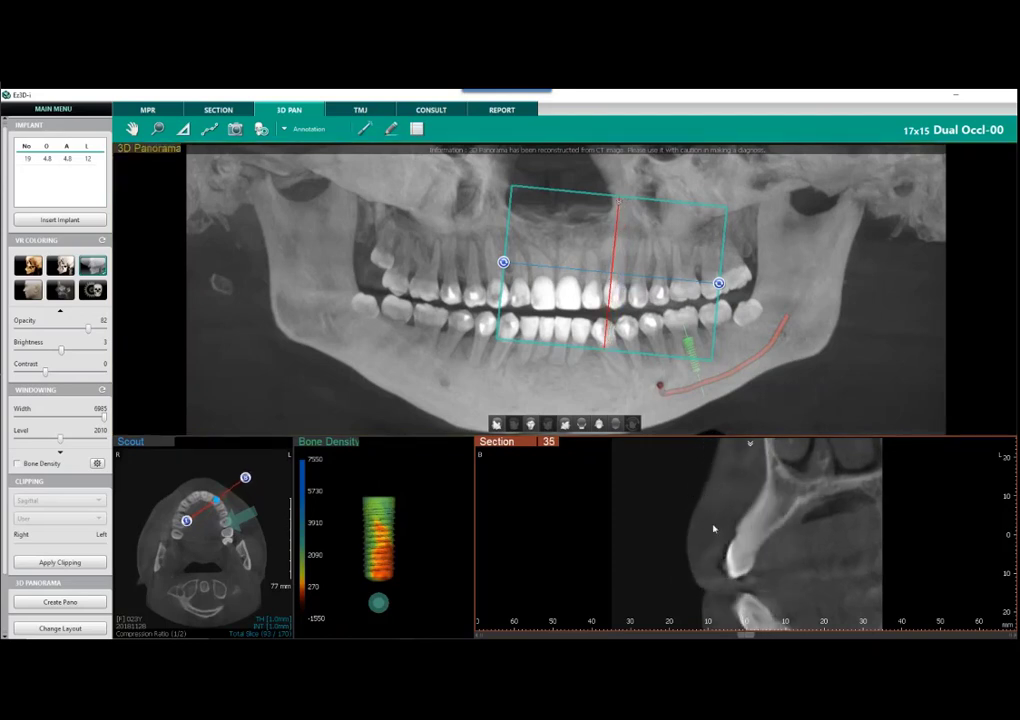
{"action": "scroll", "coordinate": [713, 528], "scroll_direction": "down", "scroll_amount": 1}
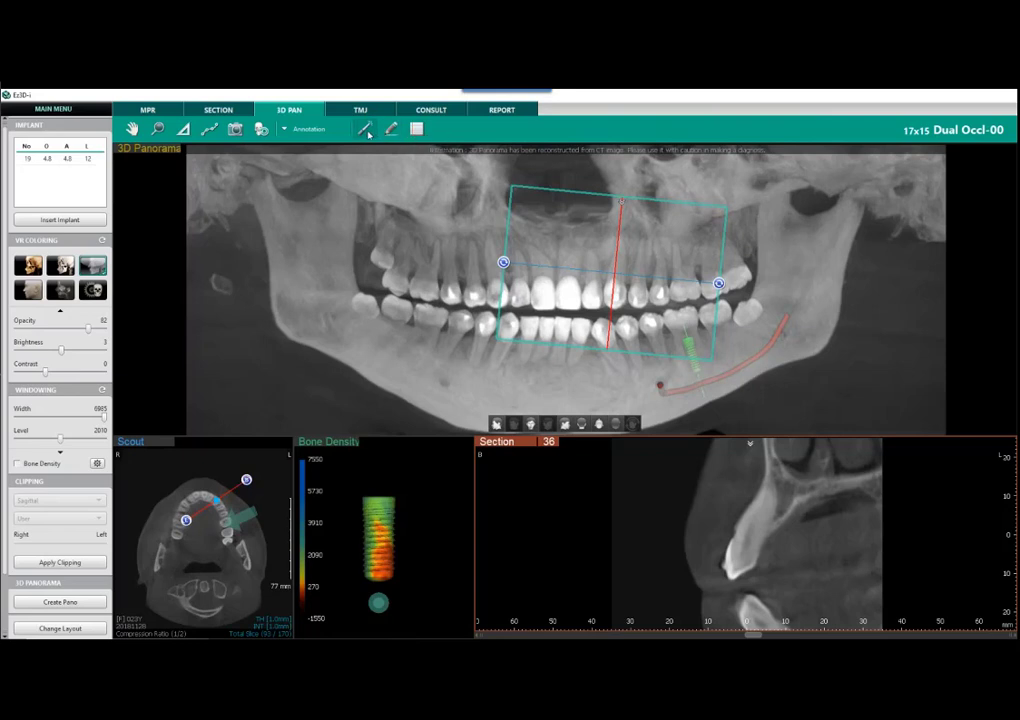
Step: Draw a freehand arrow pointing at the upper tooth root in Section 36 and check the neighbouring sections for it
{"action": "left_click", "coordinate": [390, 130]}
{"action": "mouse_move", "coordinate": [641, 494]}
{"action": "left_mouse_down"}
{"action": "mouse_move", "coordinate": [727, 503]}
{"action": "mouse_move", "coordinate": [718, 488]}
{"action": "mouse_move", "coordinate": [708, 526]}
{"action": "left_mouse_up"}
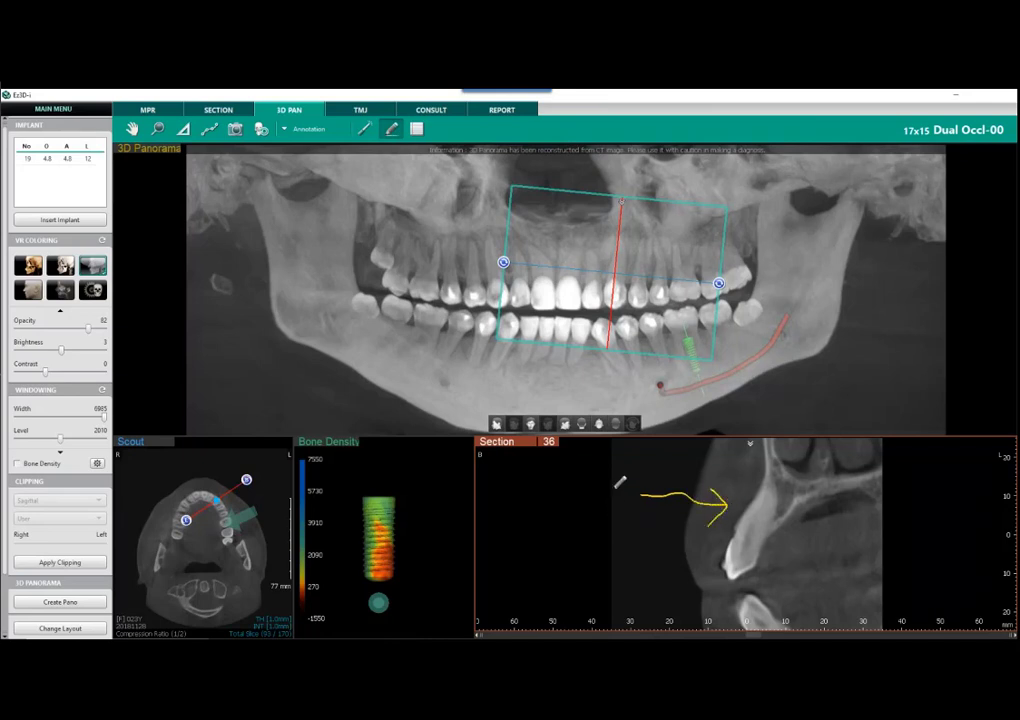
{"action": "scroll", "coordinate": [553, 521], "scroll_direction": "up", "scroll_amount": 1}
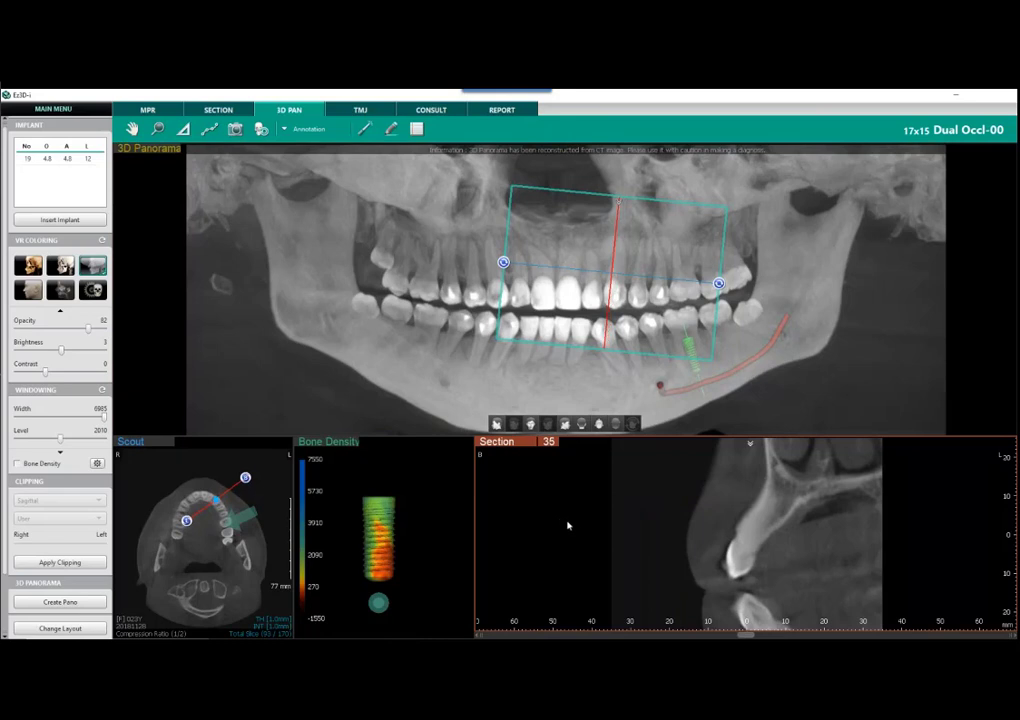
{"action": "scroll", "coordinate": [570, 525], "scroll_direction": "down", "scroll_amount": 3}
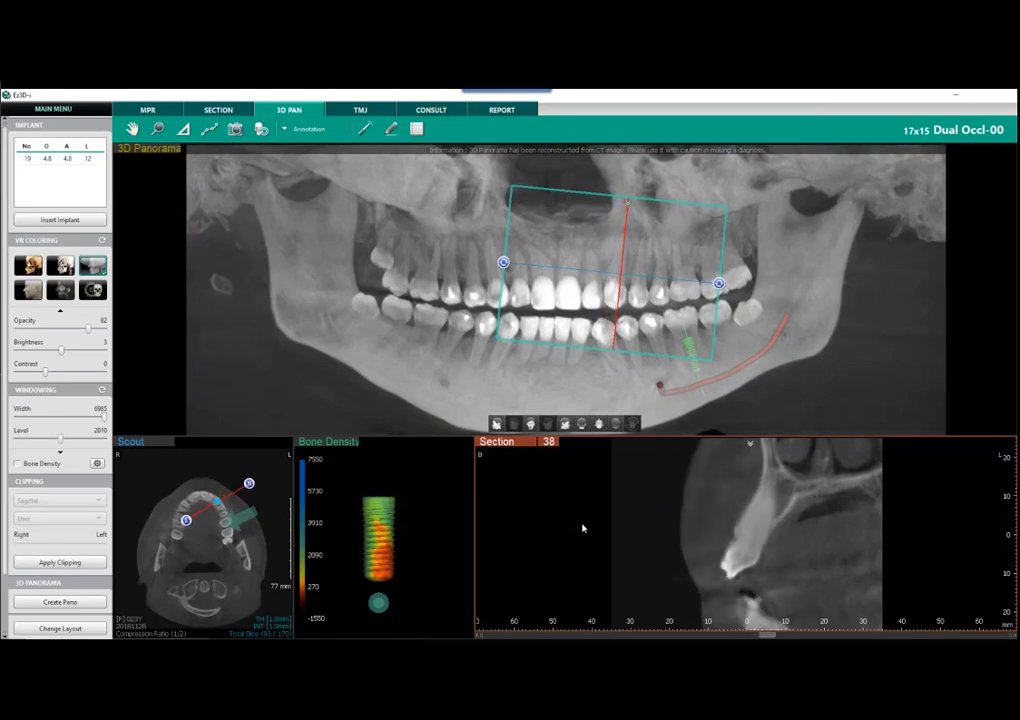
{"action": "scroll", "coordinate": [583, 528], "scroll_direction": "up", "scroll_amount": 2}
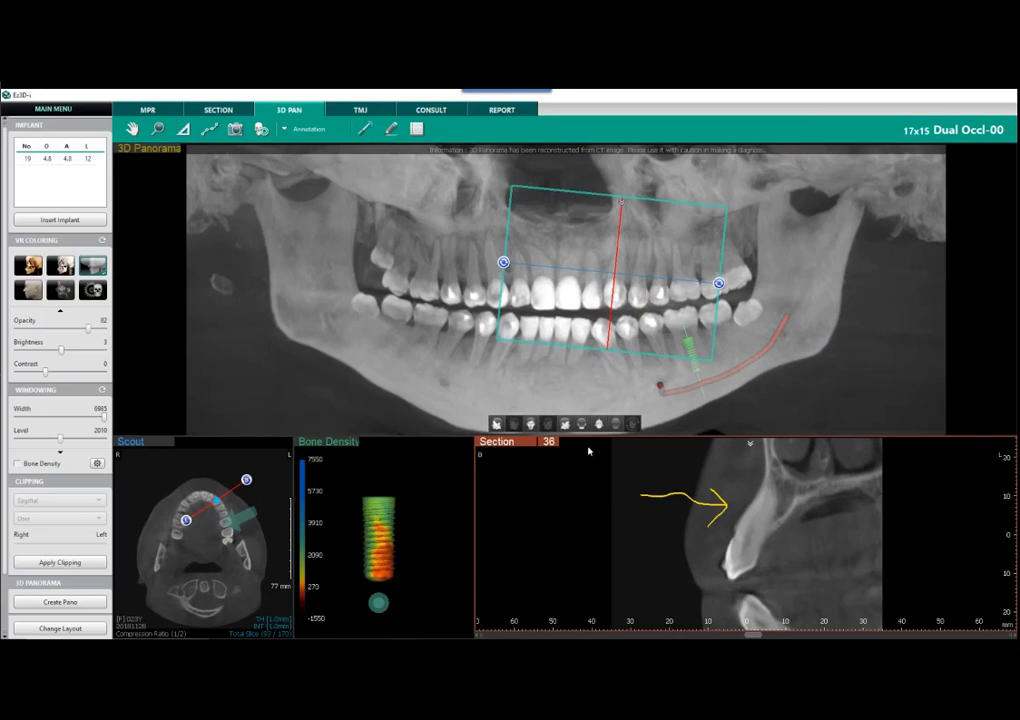
Step: Add a memo reading "test" below the arrow in Section 36 and move its label onto the dark area beside the face
{"action": "left_click", "coordinate": [417, 130]}
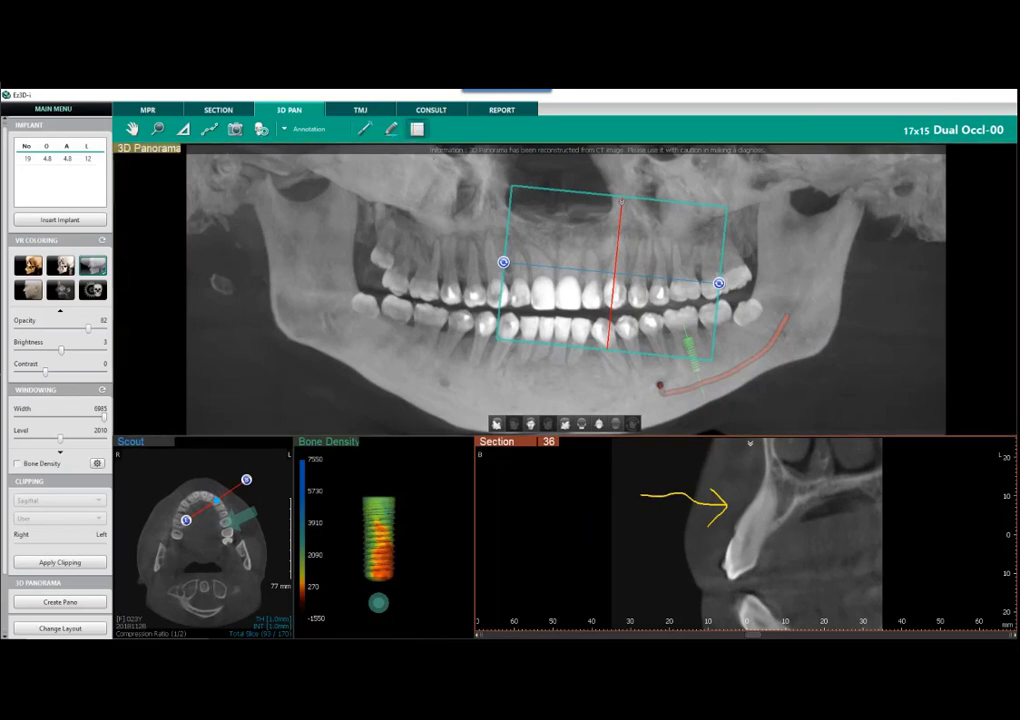
{"action": "left_click", "coordinate": [677, 521]}
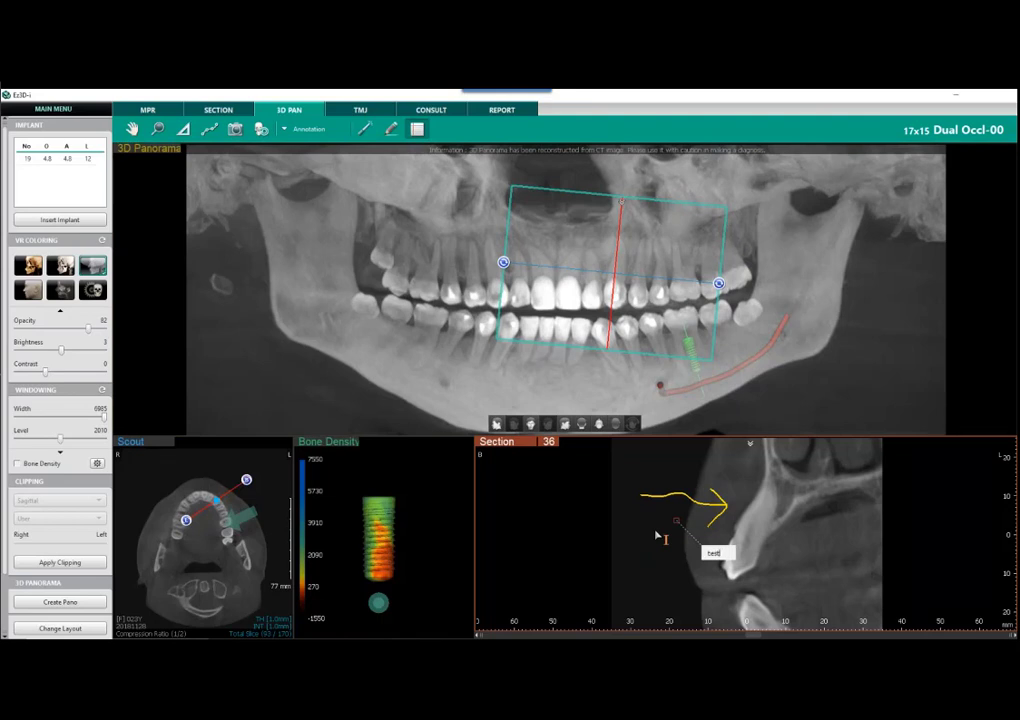
{"action": "left_click", "coordinate": [656, 533]}
{"action": "mouse_move", "coordinate": [706, 557]}
{"action": "left_mouse_down"}
{"action": "mouse_move", "coordinate": [670, 556]}
{"action": "mouse_move", "coordinate": [622, 531]}
{"action": "left_mouse_up"}
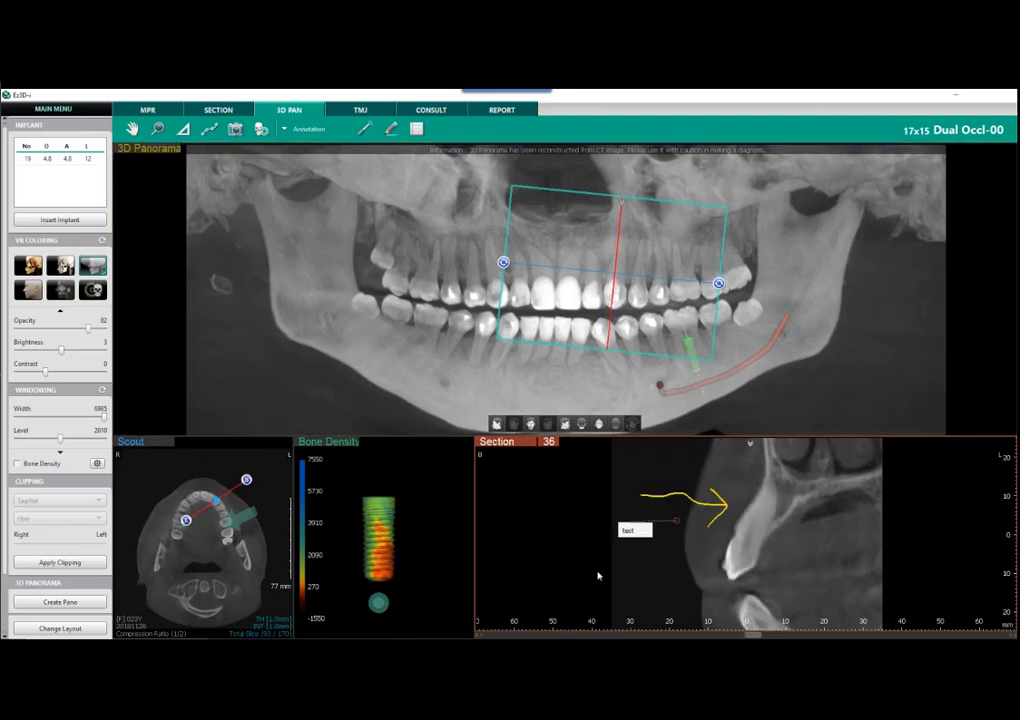
Step: Hide the "test" memo and the hand-drawn arrow strokes in Section 36
{"action": "right_click", "coordinate": [639, 534]}
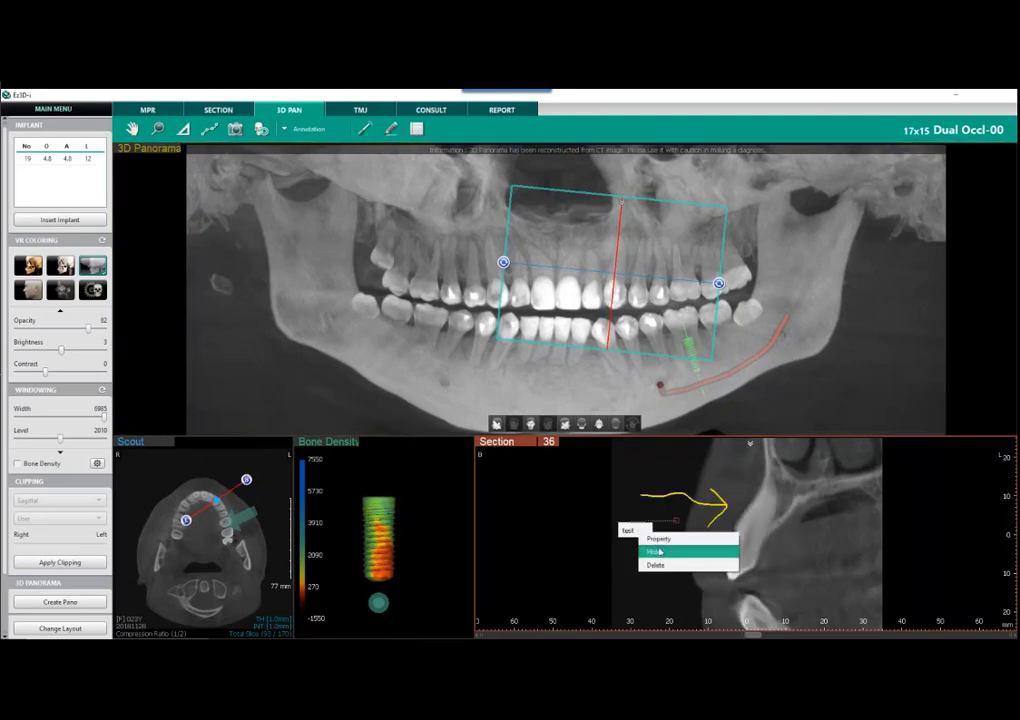
{"action": "left_click", "coordinate": [659, 553]}
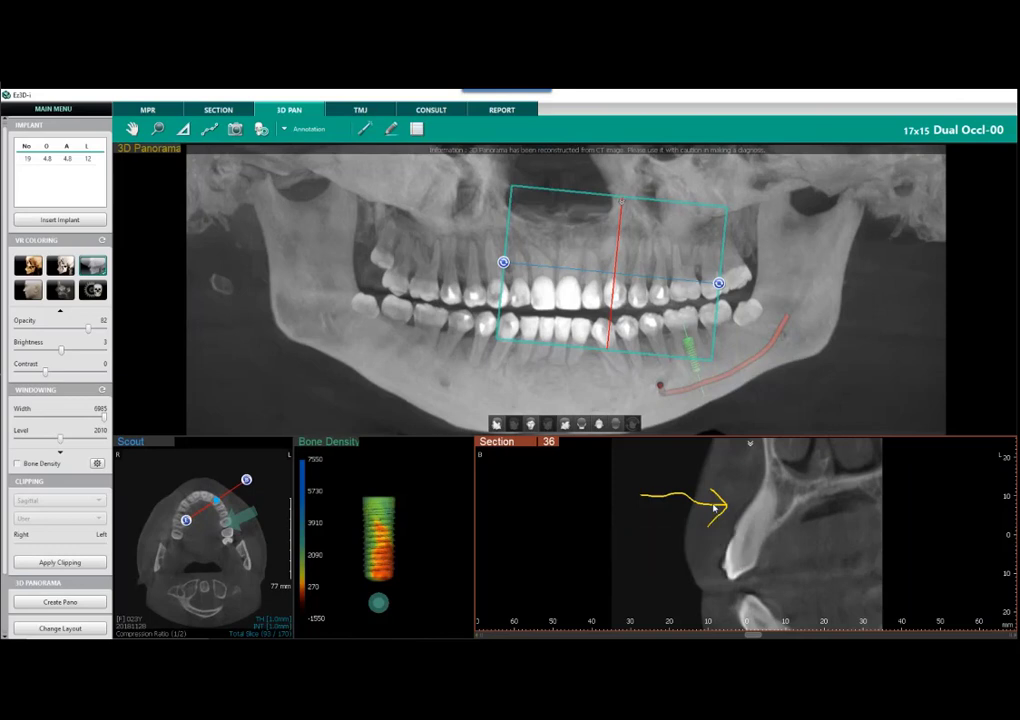
{"action": "right_click", "coordinate": [714, 508]}
{"action": "left_click", "coordinate": [741, 528]}
{"action": "right_click", "coordinate": [724, 513]}
{"action": "left_click", "coordinate": [740, 525]}
{"action": "scroll", "coordinate": [631, 545], "scroll_direction": "up", "scroll_amount": 1}
{"action": "scroll", "coordinate": [627, 547], "scroll_direction": "down", "scroll_amount": 1}
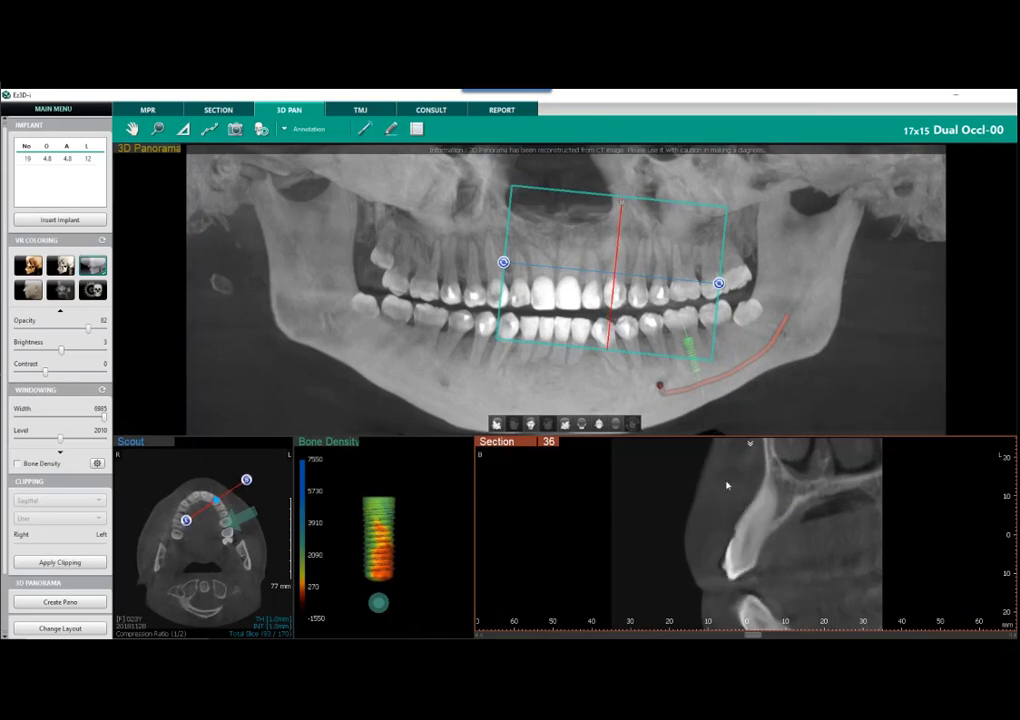
Step: Return to three cross sections side by side and switch to the MPR view
{"action": "left_click", "coordinate": [297, 129]}
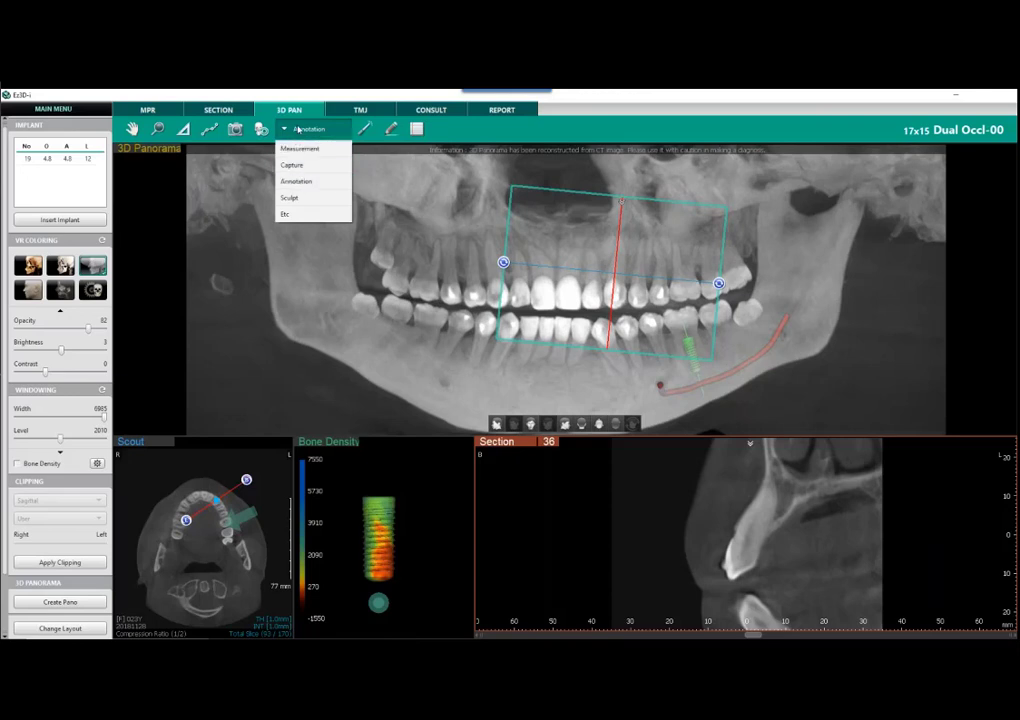
{"action": "left_click", "coordinate": [296, 127]}
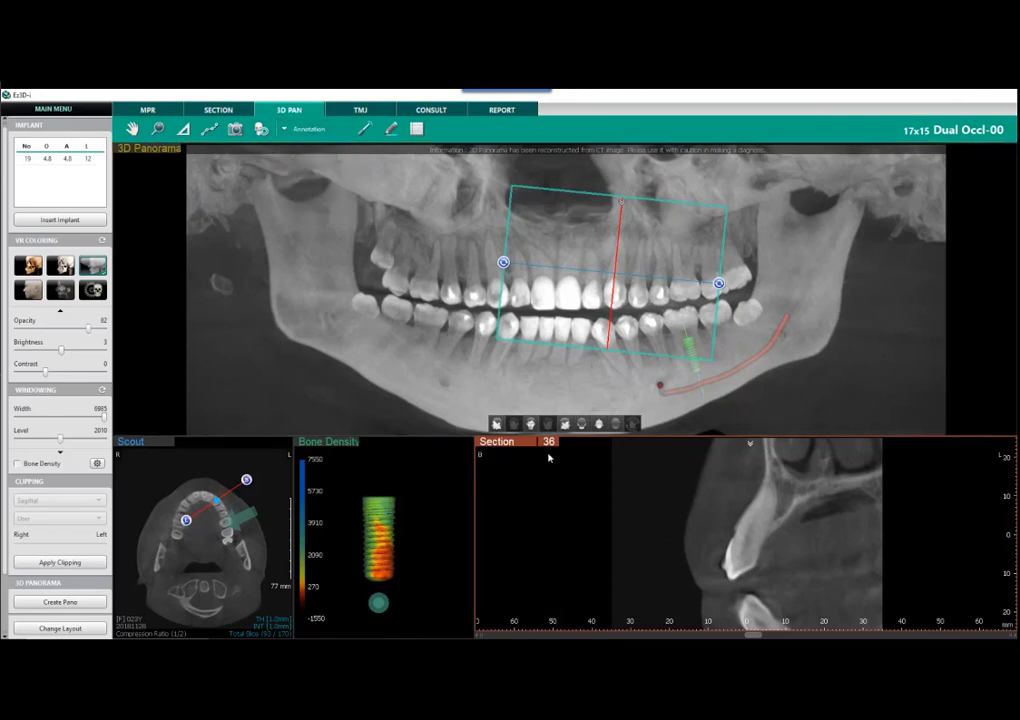
{"action": "double_click", "coordinate": [672, 543]}
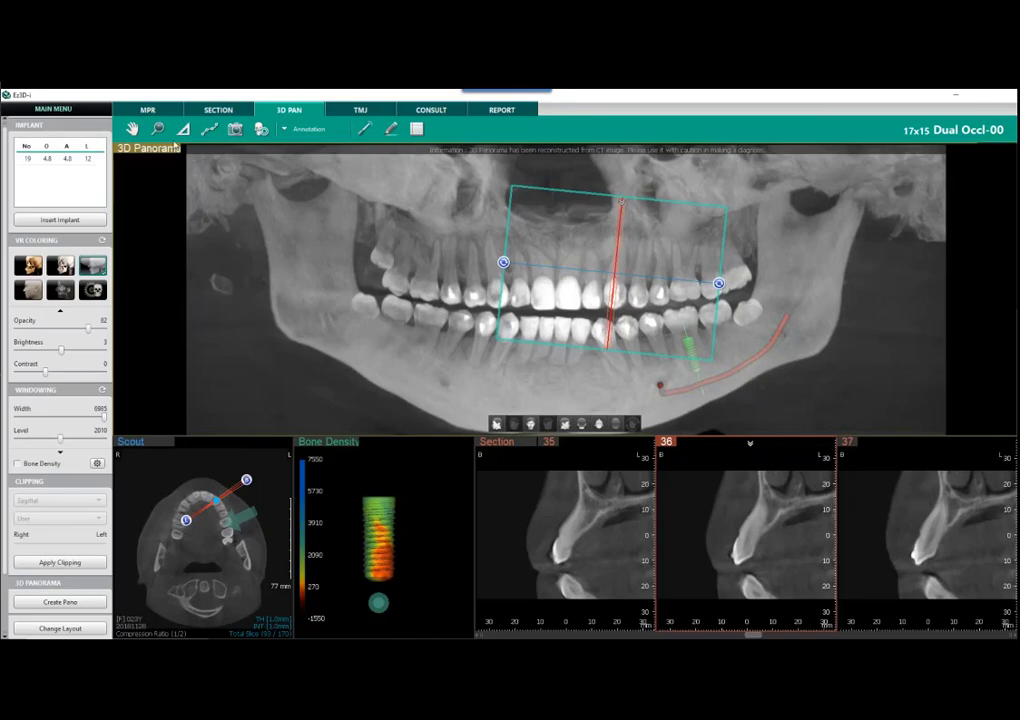
{"action": "left_click", "coordinate": [148, 110]}
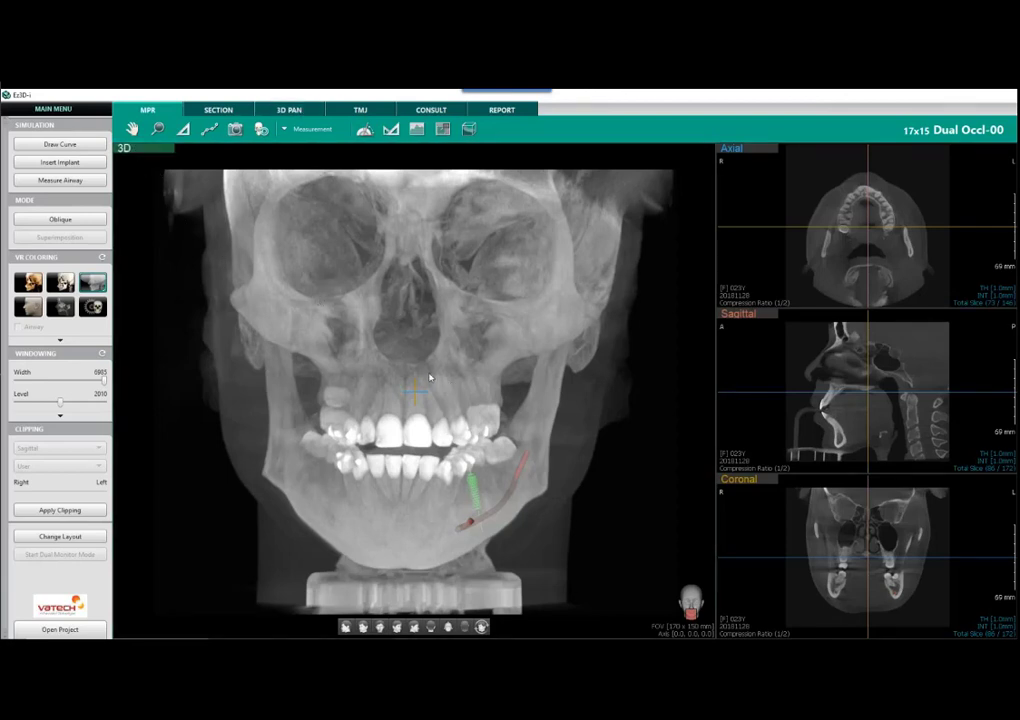
Step: Sculpt the 3D skull by outlining the left rear jaw from the molars to beyond the ramus and deleting the enclosed area
{"action": "left_click_drag", "start_coordinate": [415, 373], "coordinate": [376, 348]}
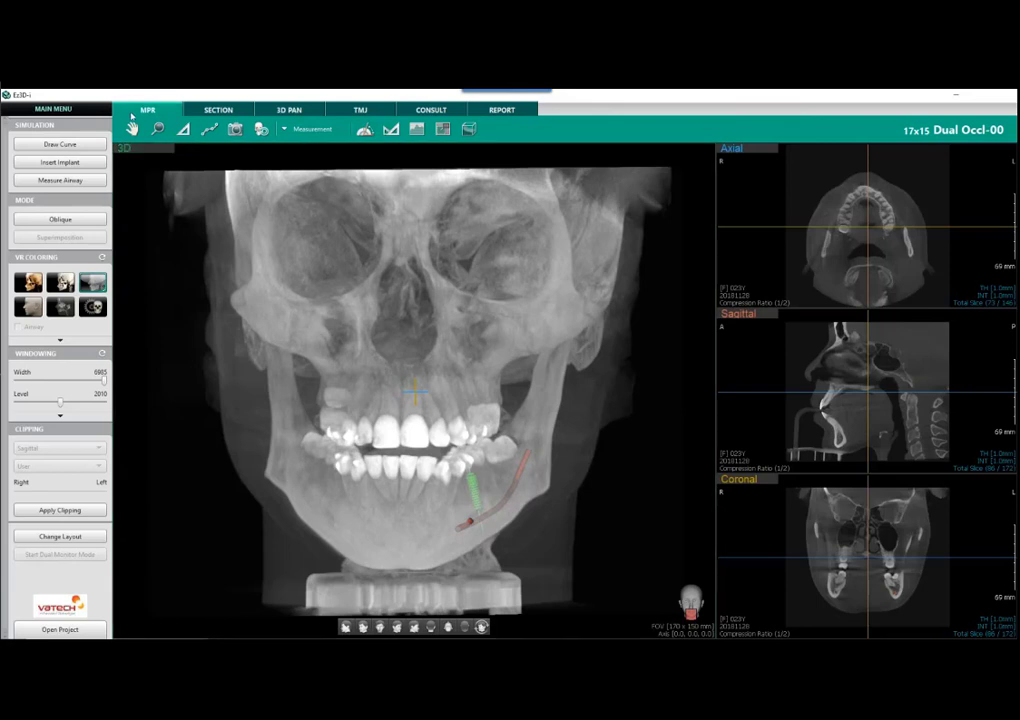
{"action": "left_click", "coordinate": [295, 129]}
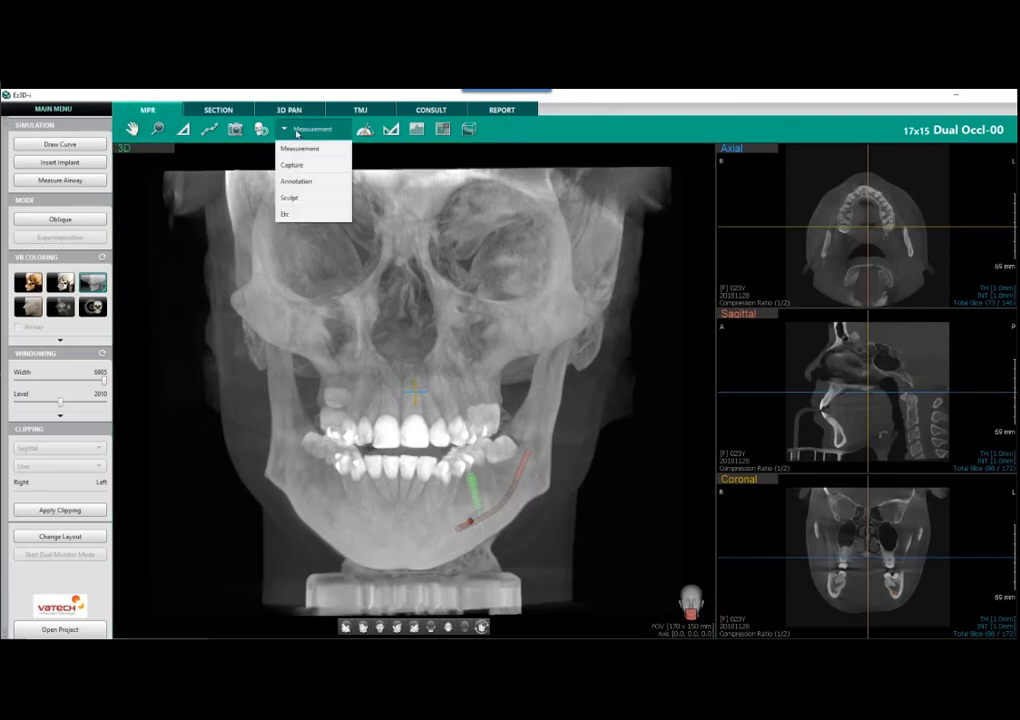
{"action": "left_click", "coordinate": [305, 199]}
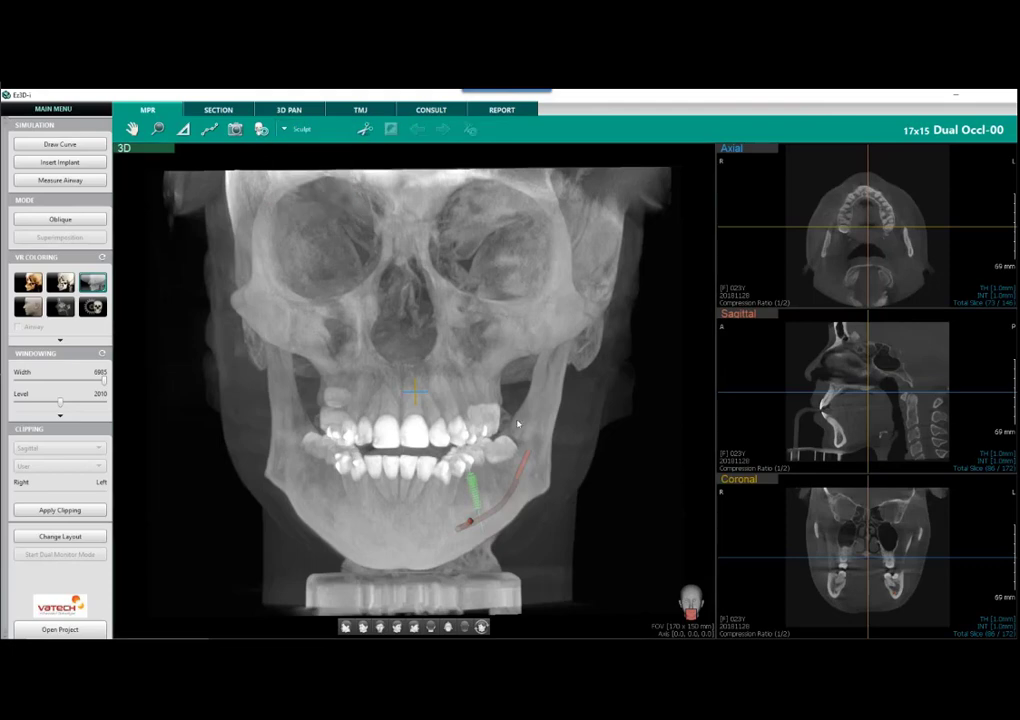
{"action": "left_click_drag", "start_coordinate": [468, 417], "coordinate": [507, 371]}
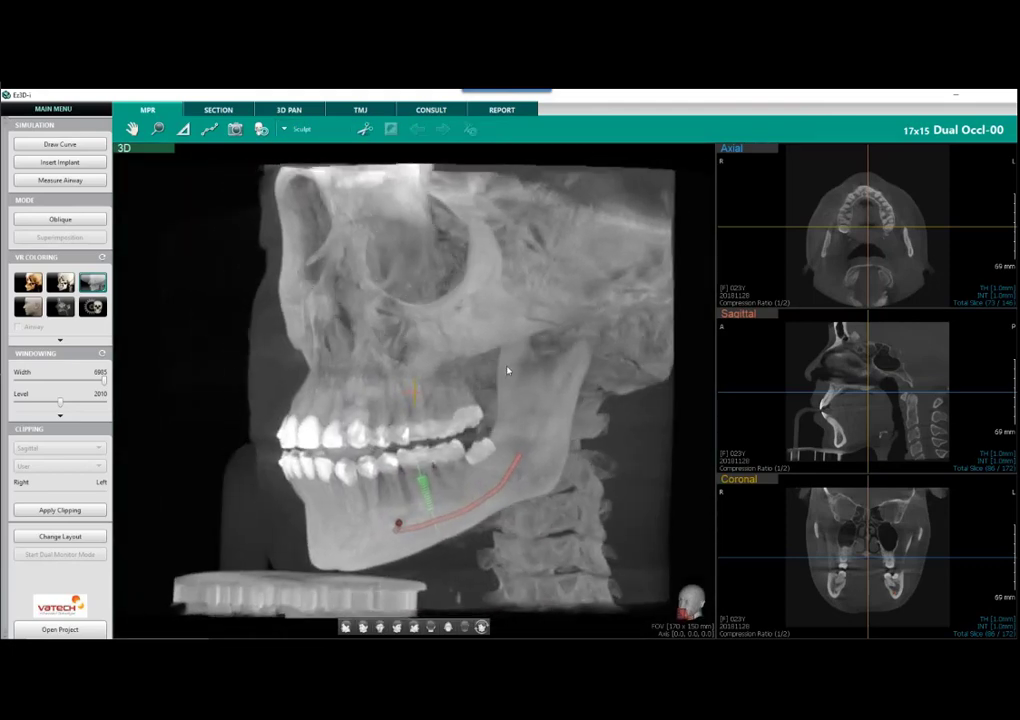
{"action": "left_click", "coordinate": [365, 128]}
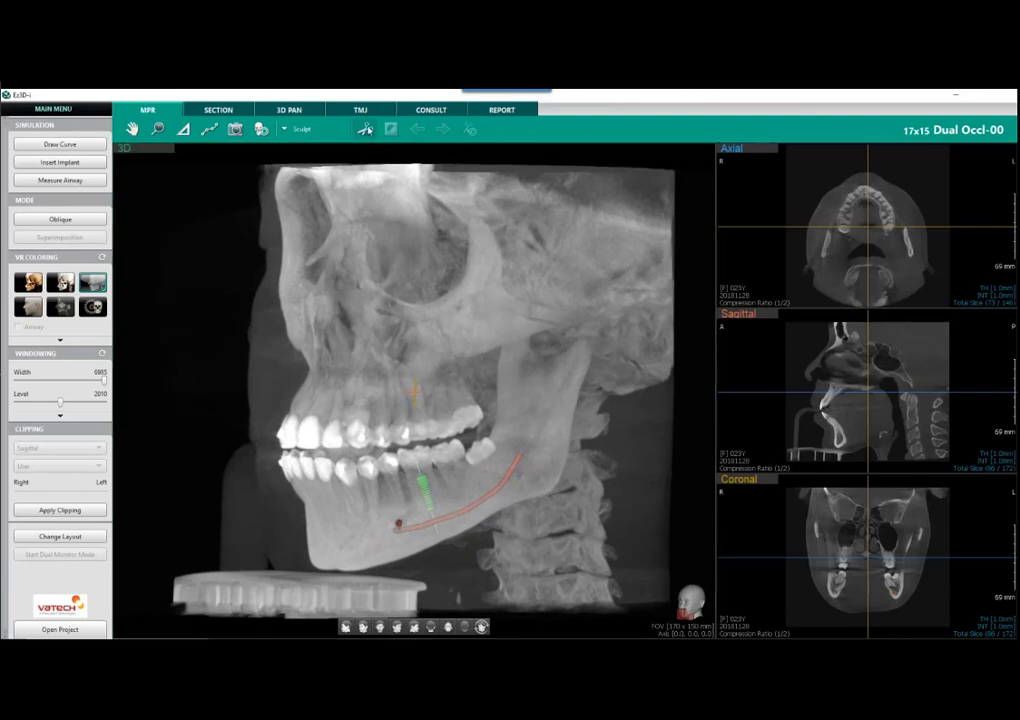
{"action": "left_click_drag", "start_coordinate": [449, 335], "coordinate": [447, 330]}
{"action": "left_click", "coordinate": [365, 129]}
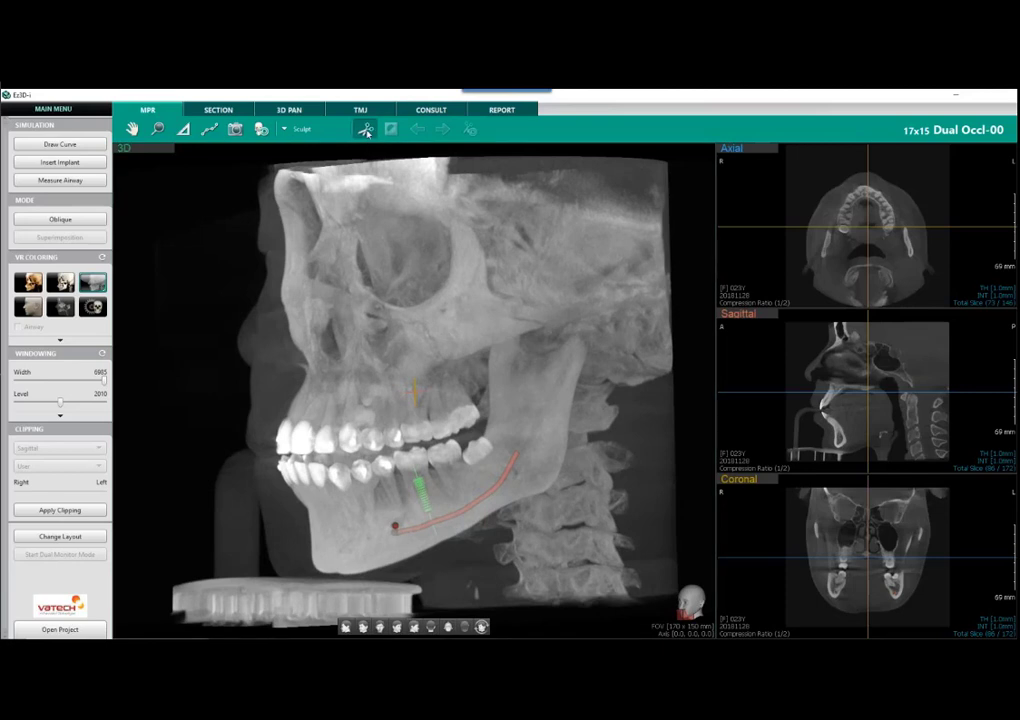
{"action": "mouse_move", "coordinate": [431, 461]}
{"action": "left_mouse_down"}
{"action": "mouse_move", "coordinate": [410, 452]}
{"action": "mouse_move", "coordinate": [438, 534]}
{"action": "mouse_move", "coordinate": [480, 553]}
{"action": "mouse_move", "coordinate": [515, 546]}
{"action": "mouse_move", "coordinate": [662, 486]}
{"action": "mouse_move", "coordinate": [697, 458]}
{"action": "mouse_move", "coordinate": [702, 378]}
{"action": "left_mouse_up"}
{"action": "mouse_move", "coordinate": [660, 322]}
{"action": "left_mouse_down"}
{"action": "mouse_move", "coordinate": [588, 330]}
{"action": "mouse_move", "coordinate": [505, 360]}
{"action": "mouse_move", "coordinate": [427, 413]}
{"action": "mouse_move", "coordinate": [404, 446]}
{"action": "mouse_move", "coordinate": [417, 456]}
{"action": "left_mouse_up"}
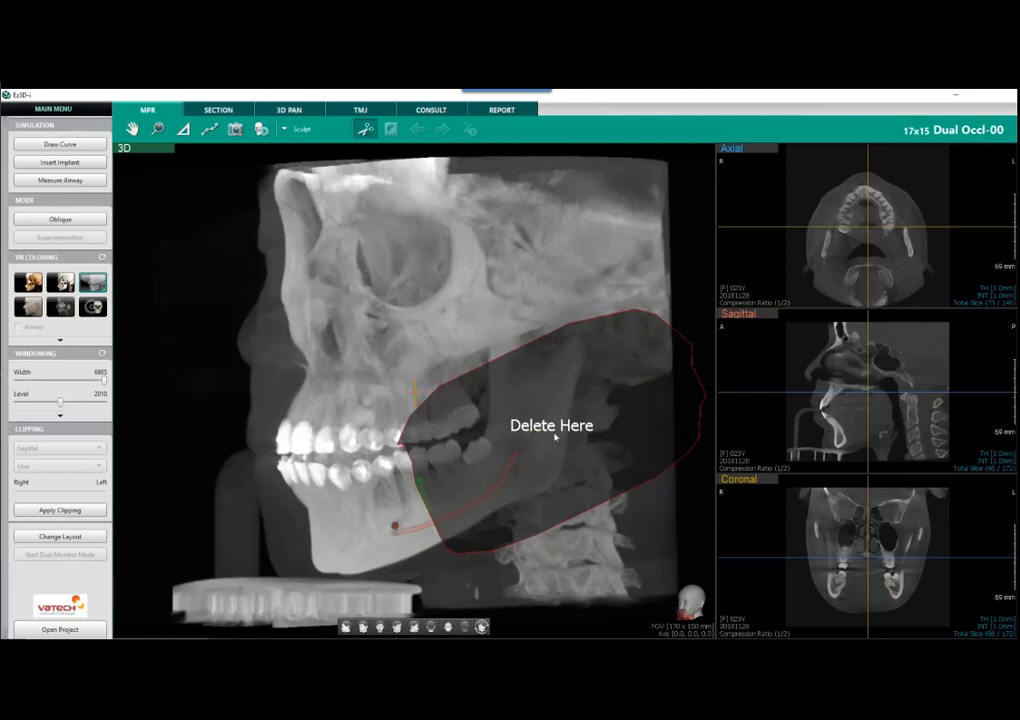
{"action": "left_click", "coordinate": [538, 425]}
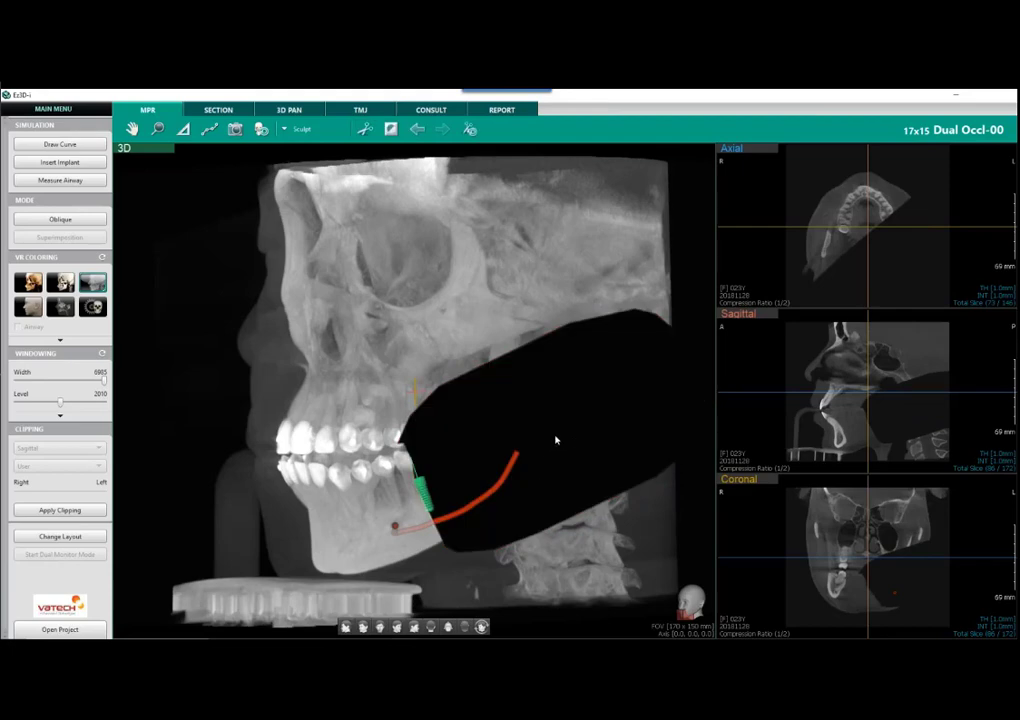
Step: Show the sculpted skull in Bone coloring and examine the exposed implant and nerve canal at the cut face
{"action": "left_click_drag", "start_coordinate": [592, 392], "coordinate": [372, 451]}
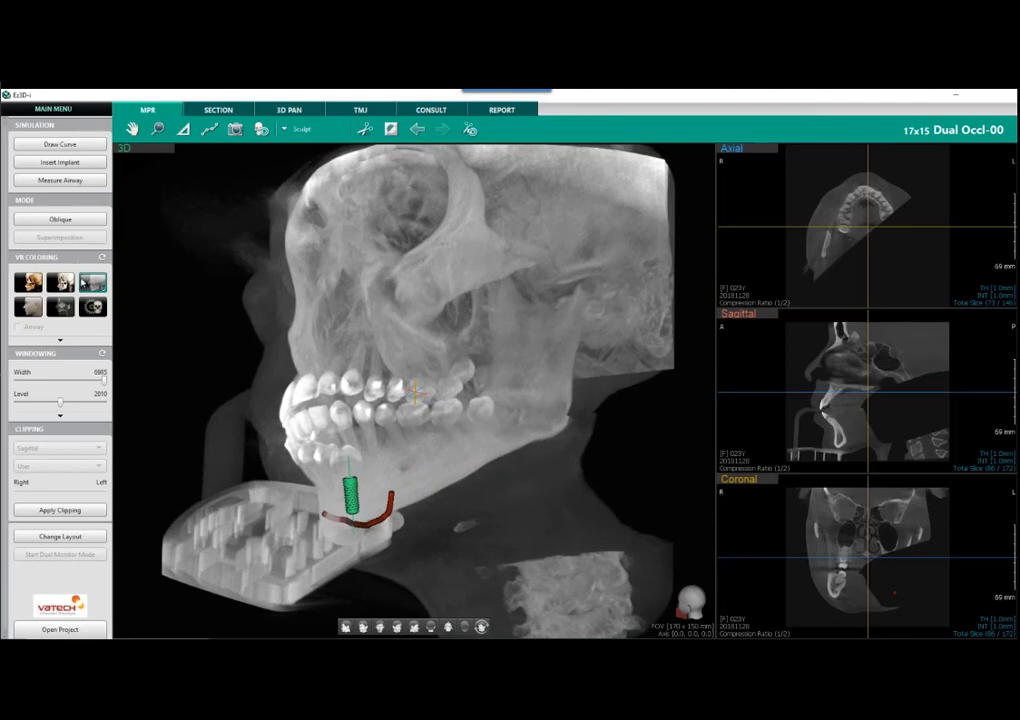
{"action": "left_click_drag", "start_coordinate": [342, 362], "coordinate": [388, 390]}
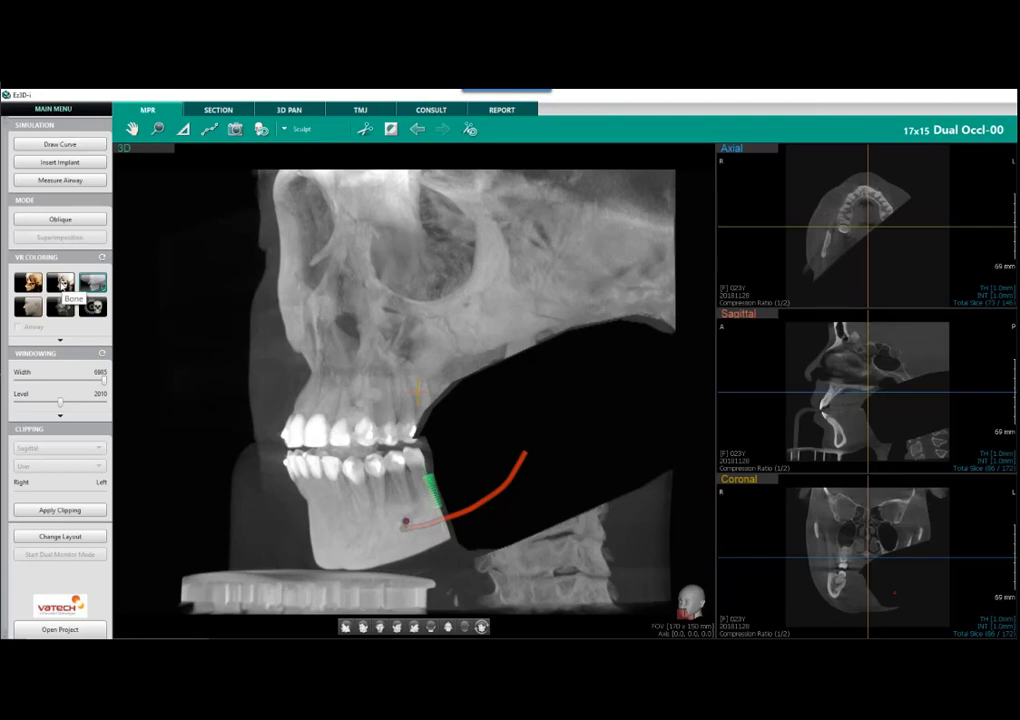
{"action": "left_click", "coordinate": [60, 283]}
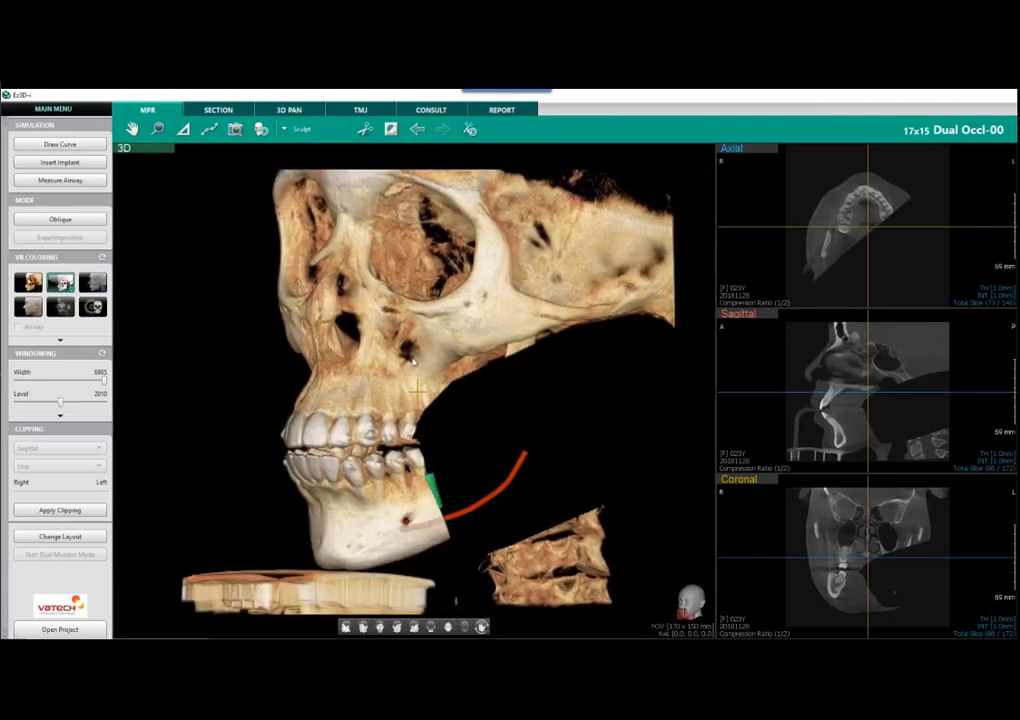
{"action": "left_click_drag", "start_coordinate": [563, 398], "coordinate": [330, 505]}
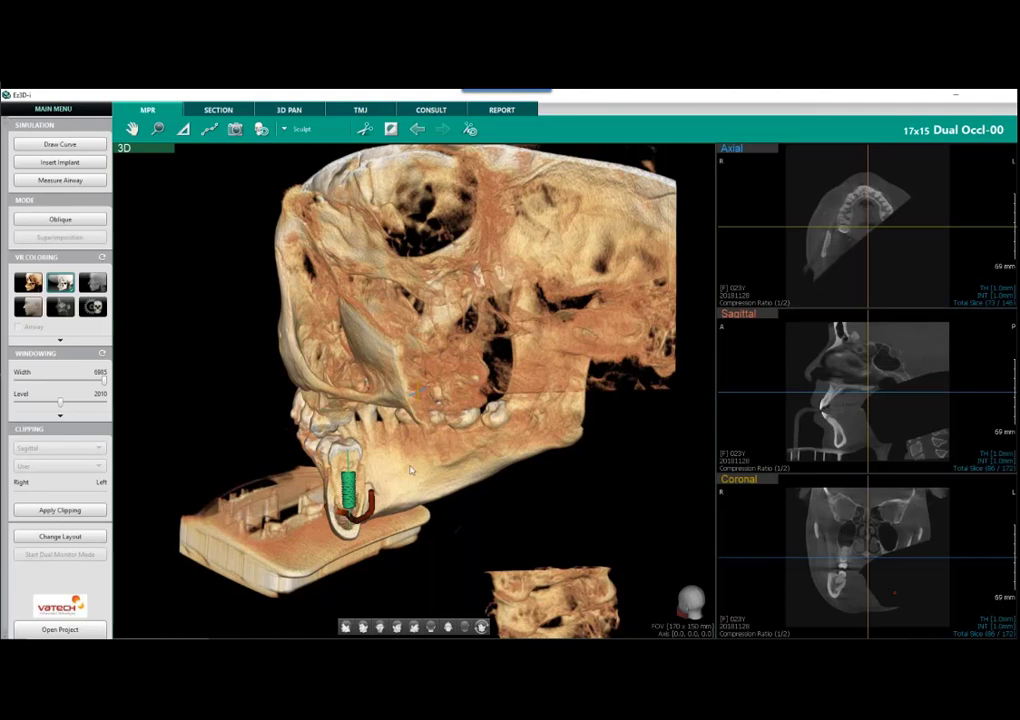
{"action": "left_click_drag", "start_coordinate": [410, 470], "coordinate": [385, 460]}
Step: Show the implant's controller, shift the implant slightly along its axis and rotate it slightly in the exposed jaw section
{"action": "right_click", "coordinate": [353, 451]}
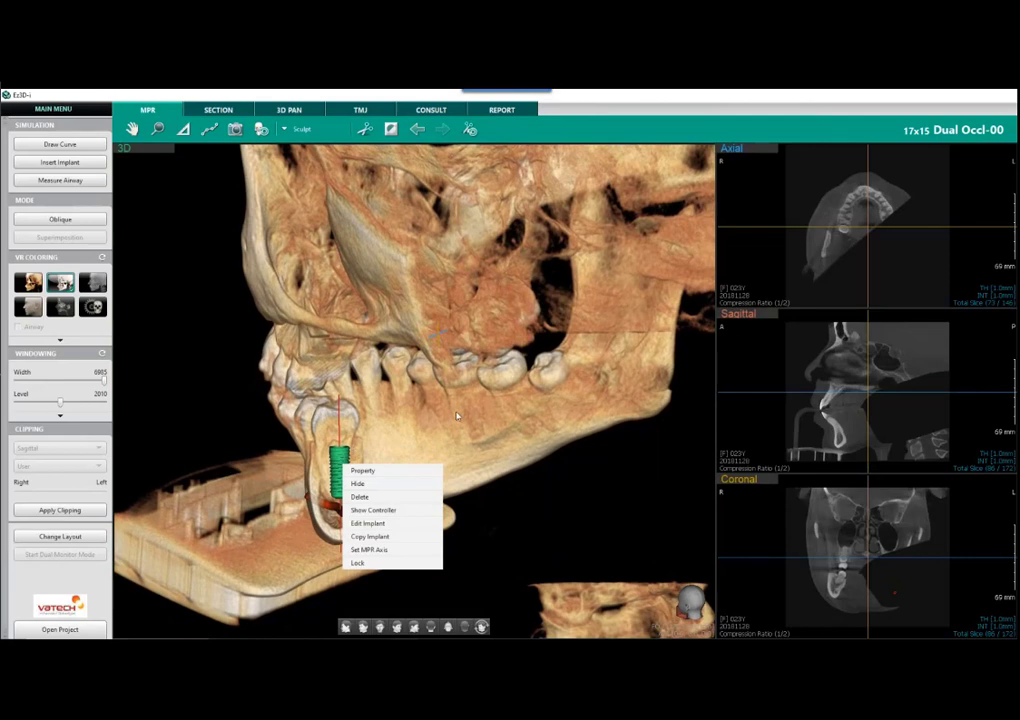
{"action": "left_click", "coordinate": [397, 510]}
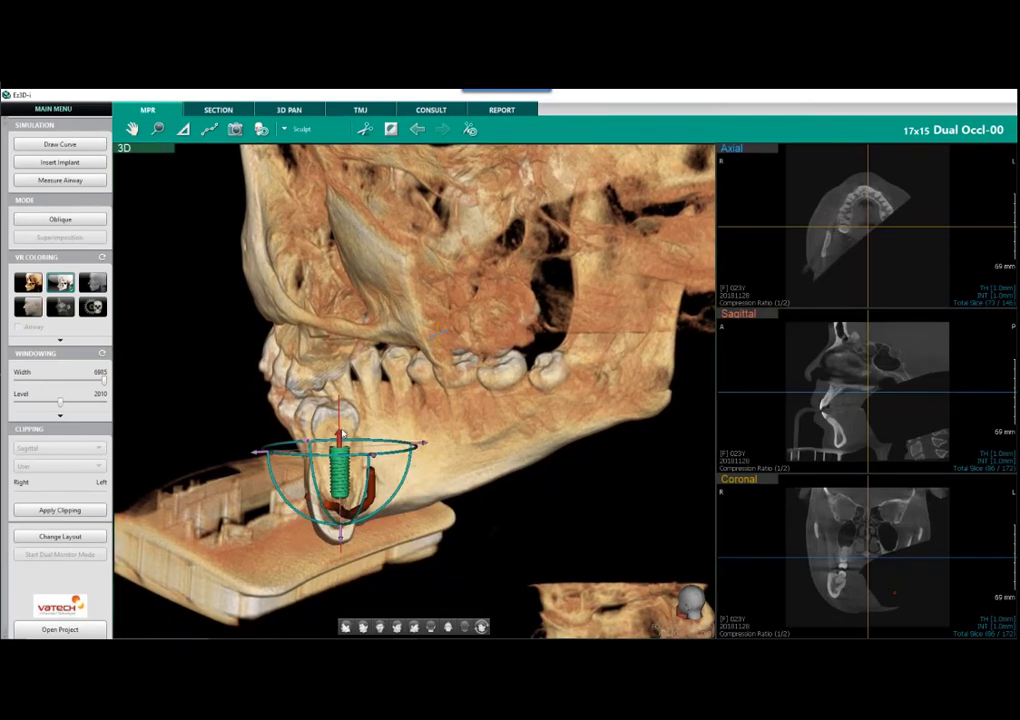
{"action": "left_click_drag", "start_coordinate": [339, 436], "coordinate": [342, 439]}
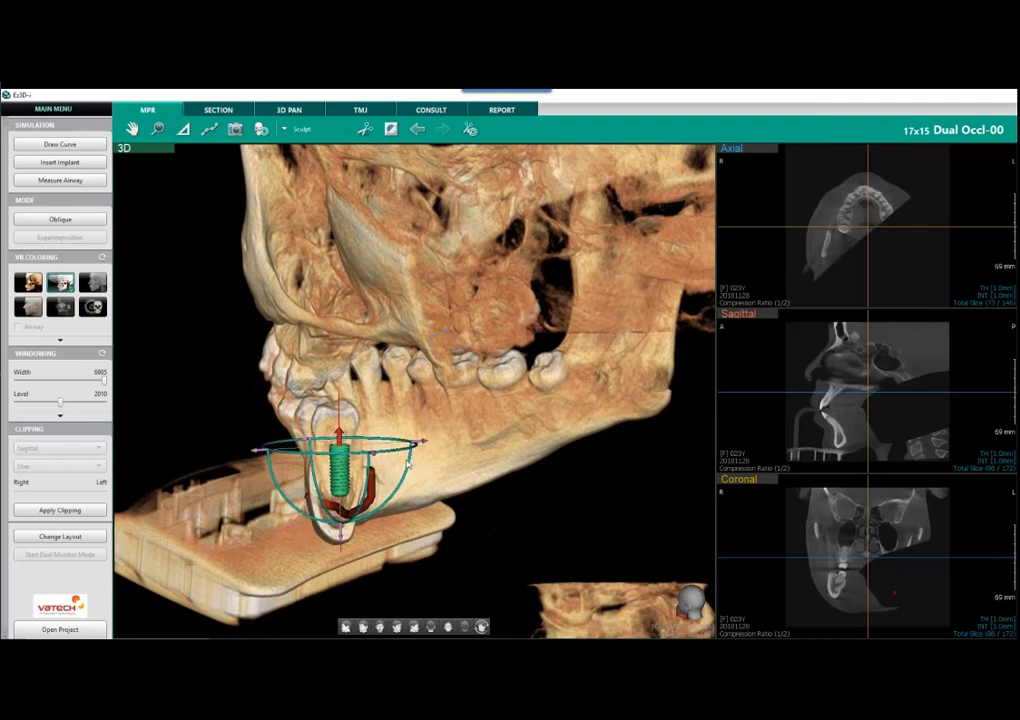
{"action": "right_click", "coordinate": [341, 462]}
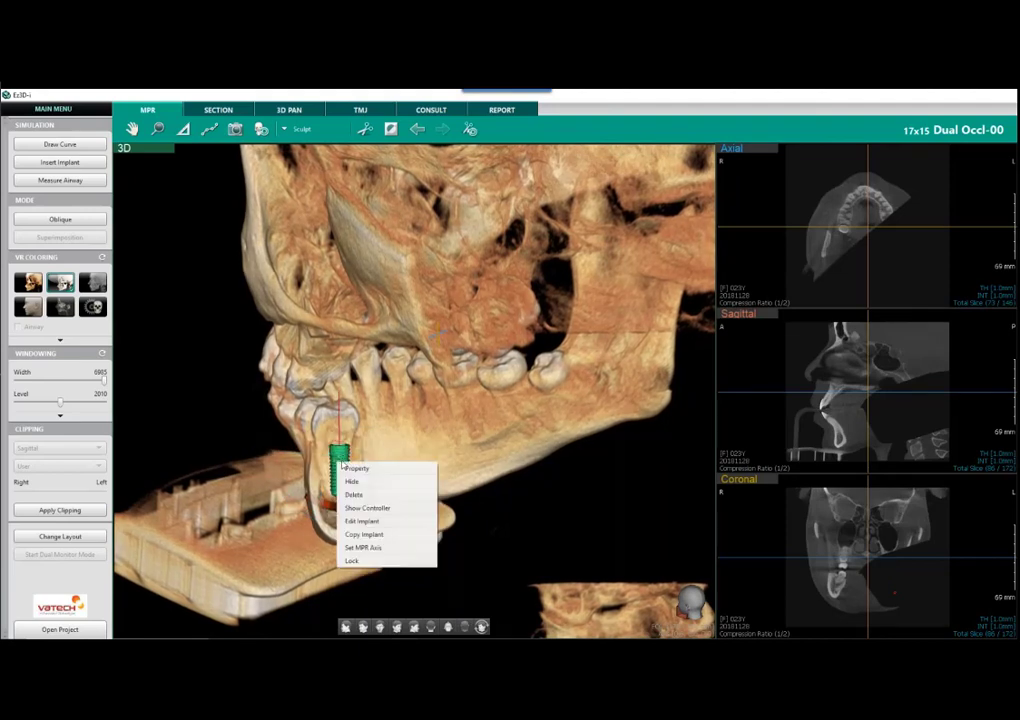
{"action": "left_click", "coordinate": [370, 509]}
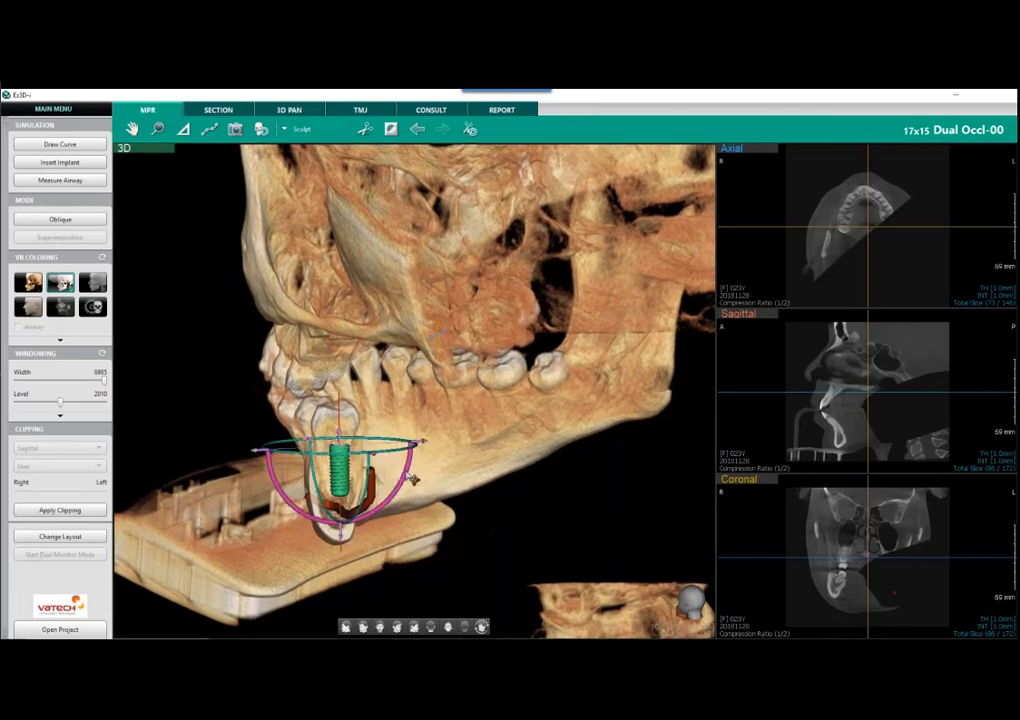
{"action": "left_click_drag", "start_coordinate": [406, 472], "coordinate": [400, 471]}
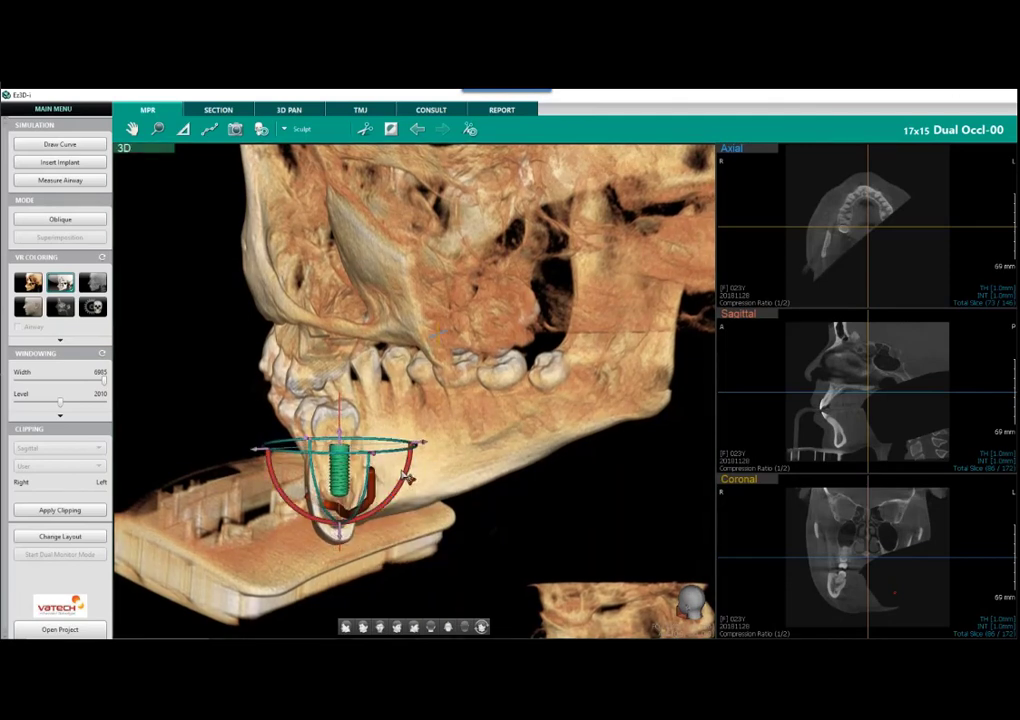
{"action": "left_click", "coordinate": [474, 464]}
Step: Return to the front view of the skull and reset all sculpting
{"action": "left_click_drag", "start_coordinate": [328, 375], "coordinate": [486, 316]}
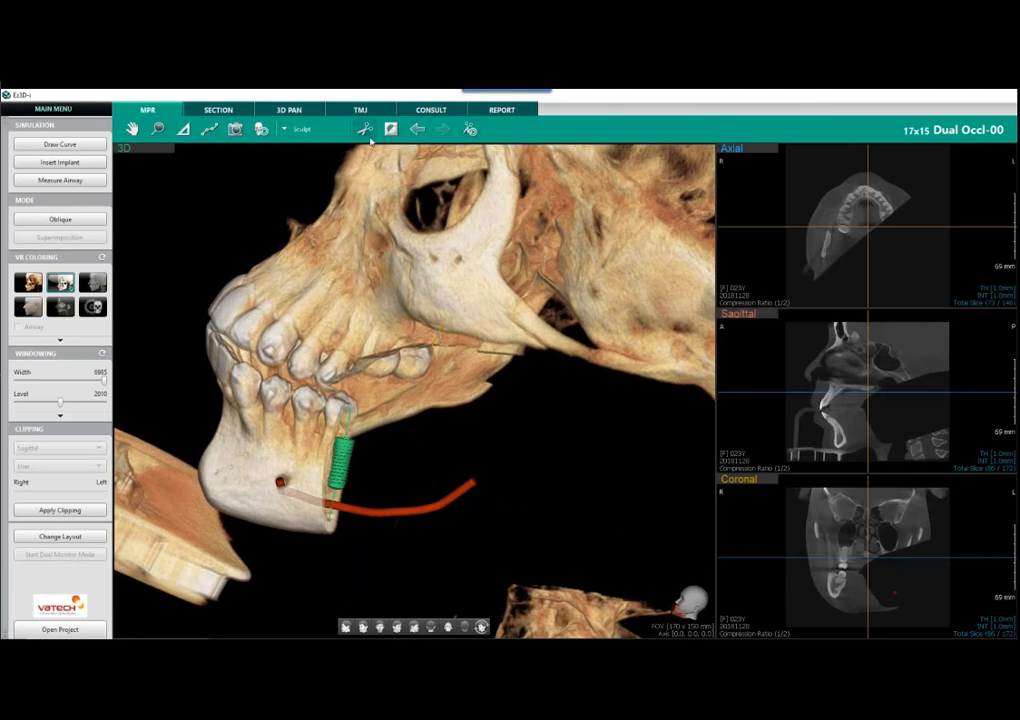
{"action": "left_click", "coordinate": [381, 625]}
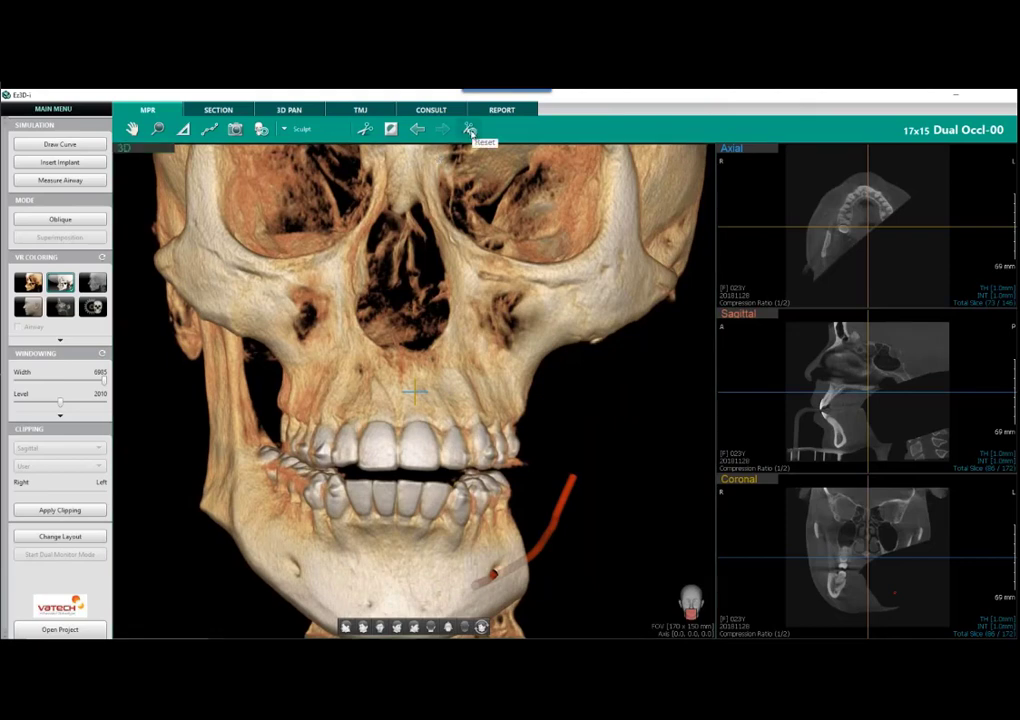
{"action": "left_click", "coordinate": [470, 130]}
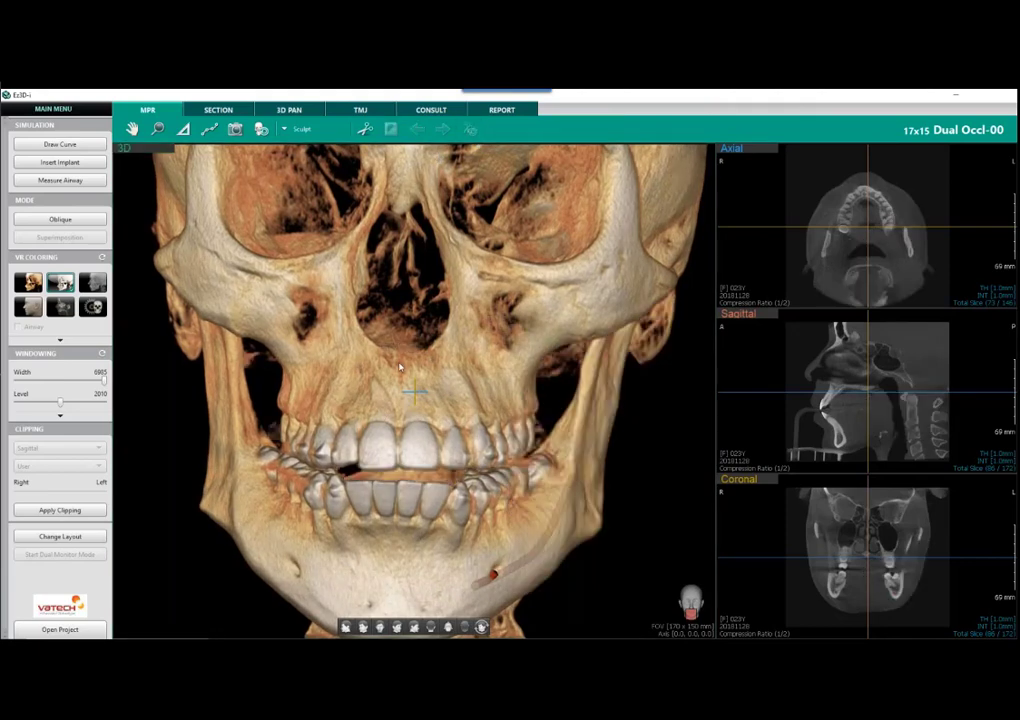
{"action": "scroll", "coordinate": [390, 370], "scroll_direction": "down", "scroll_amount": 1}
{"action": "scroll", "coordinate": [398, 366], "scroll_direction": "down", "scroll_amount": 3}
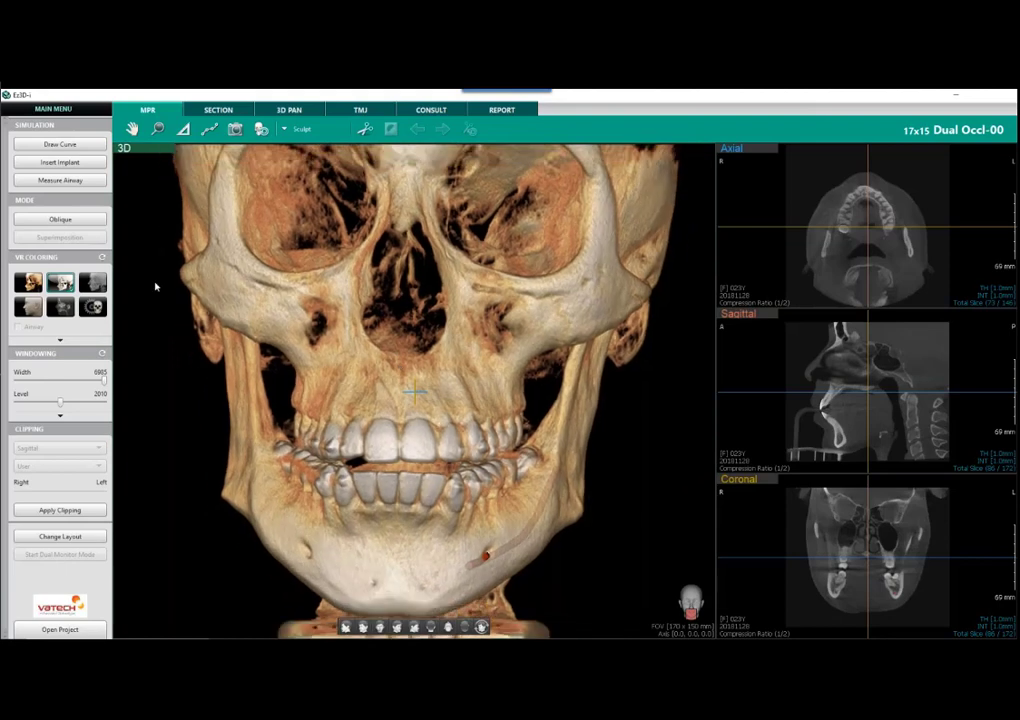
Step: Switch the skull to the translucent golden coloring preset and examine it from the side and front
{"action": "left_click", "coordinate": [30, 283]}
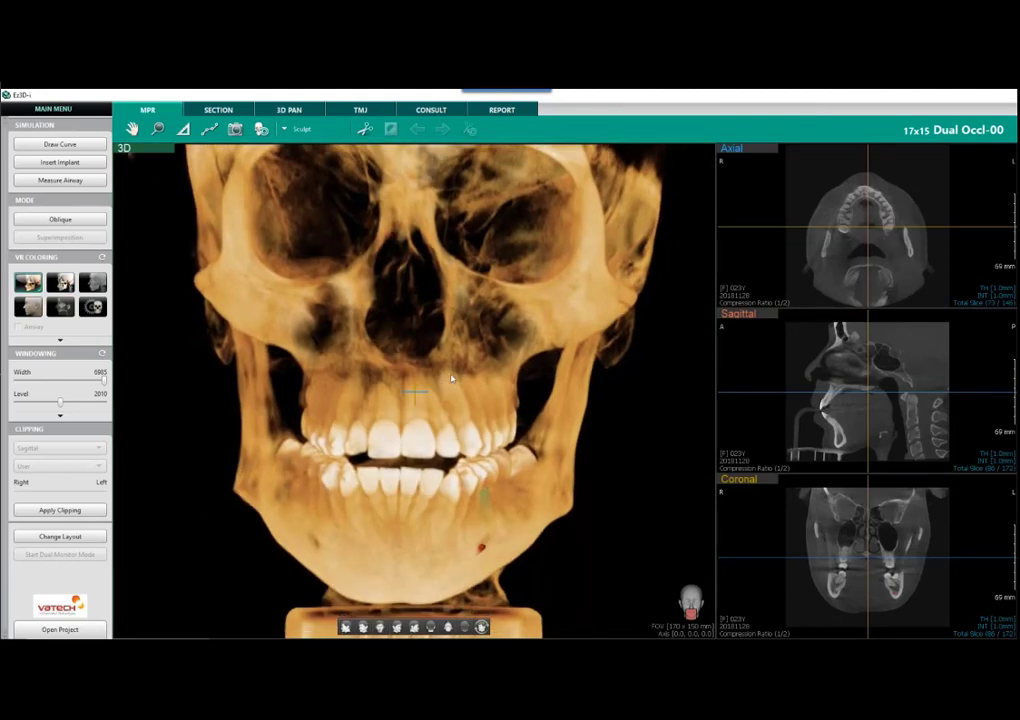
{"action": "mouse_move", "coordinate": [482, 378]}
{"action": "left_mouse_down"}
{"action": "mouse_move", "coordinate": [462, 371]}
{"action": "mouse_move", "coordinate": [521, 367]}
{"action": "mouse_move", "coordinate": [496, 393]}
{"action": "left_mouse_up"}
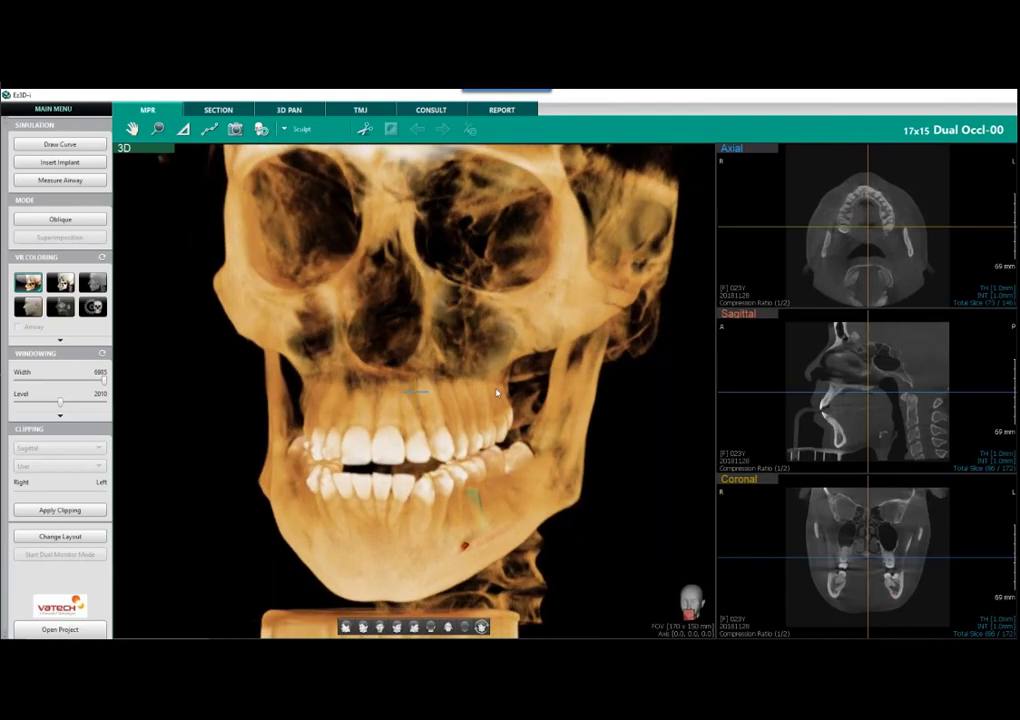
{"action": "left_click", "coordinate": [380, 624]}
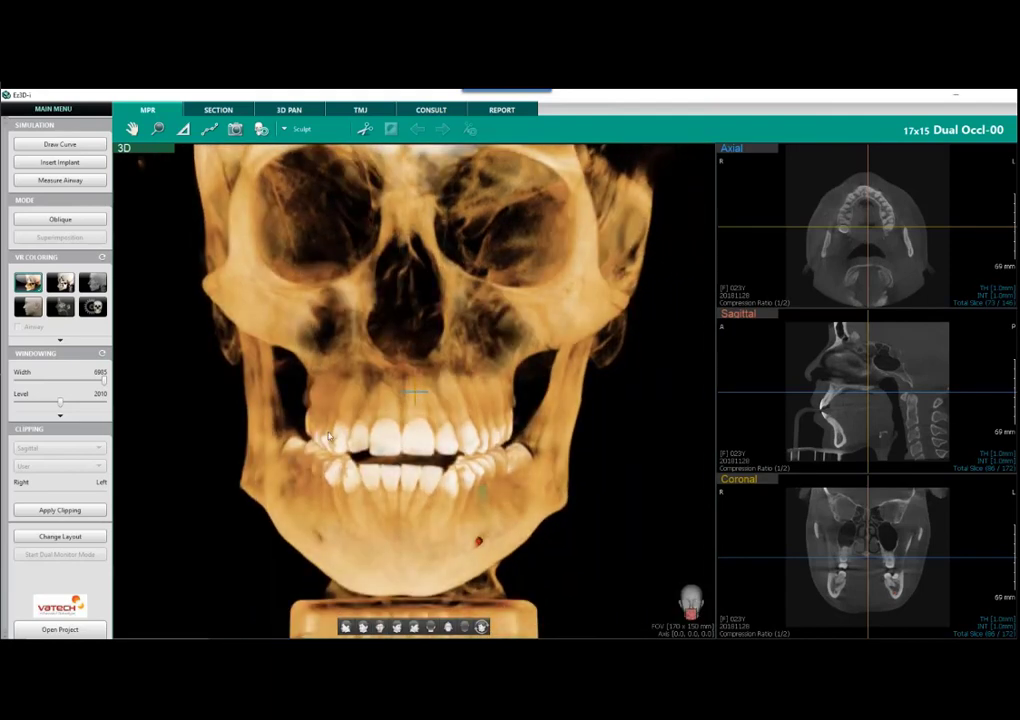
Step: Clip the skull in the Sagittal direction from the left side to slightly past the middle and reset the clipping
{"action": "left_click", "coordinate": [68, 511]}
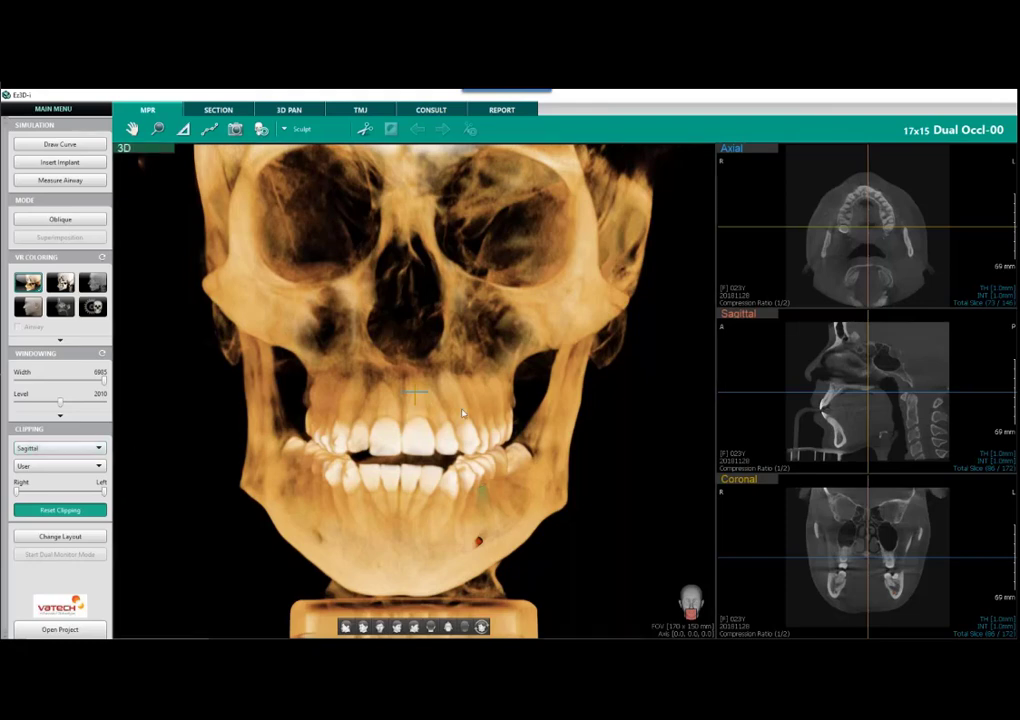
{"action": "left_click_drag", "start_coordinate": [505, 403], "coordinate": [354, 455]}
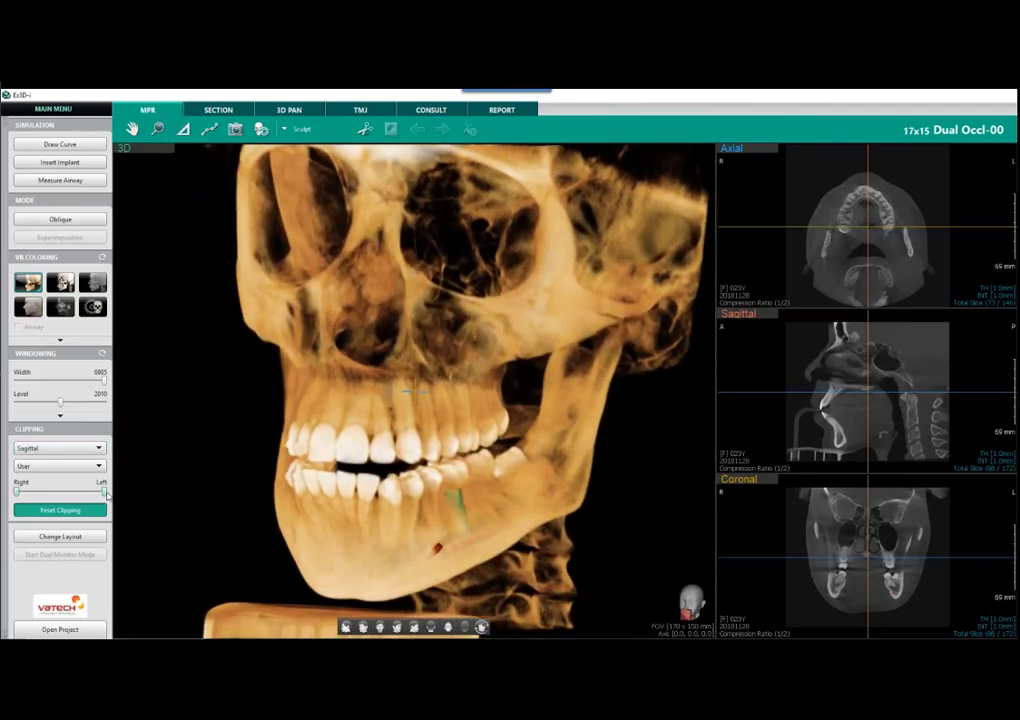
{"action": "left_click_drag", "start_coordinate": [105, 492], "coordinate": [65, 492]}
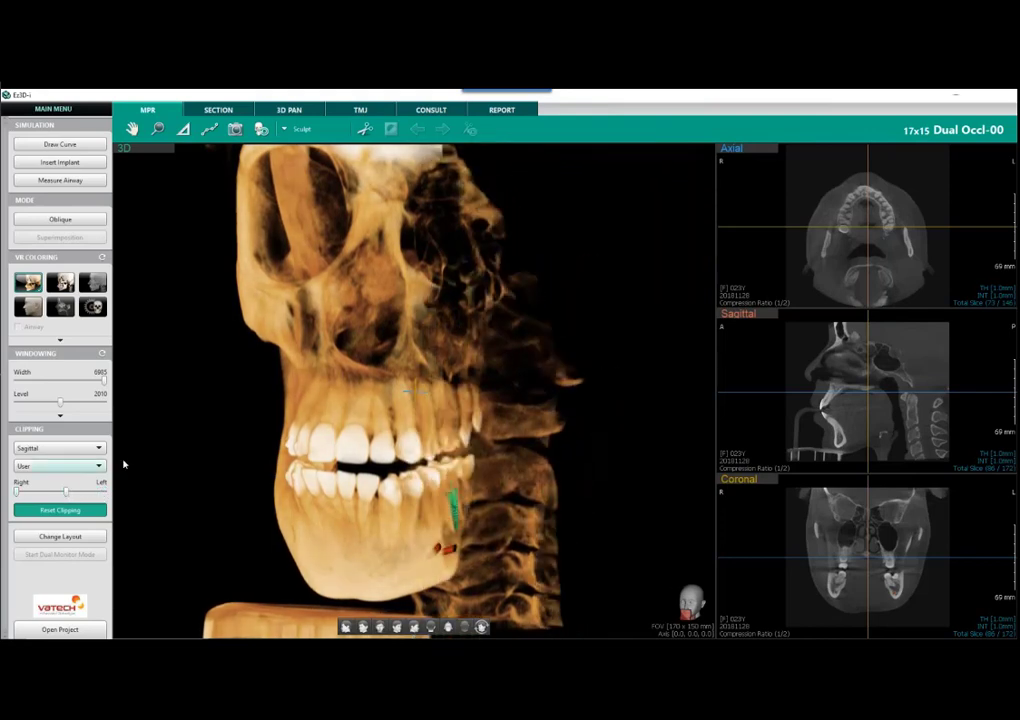
{"action": "left_click_drag", "start_coordinate": [386, 350], "coordinate": [372, 440]}
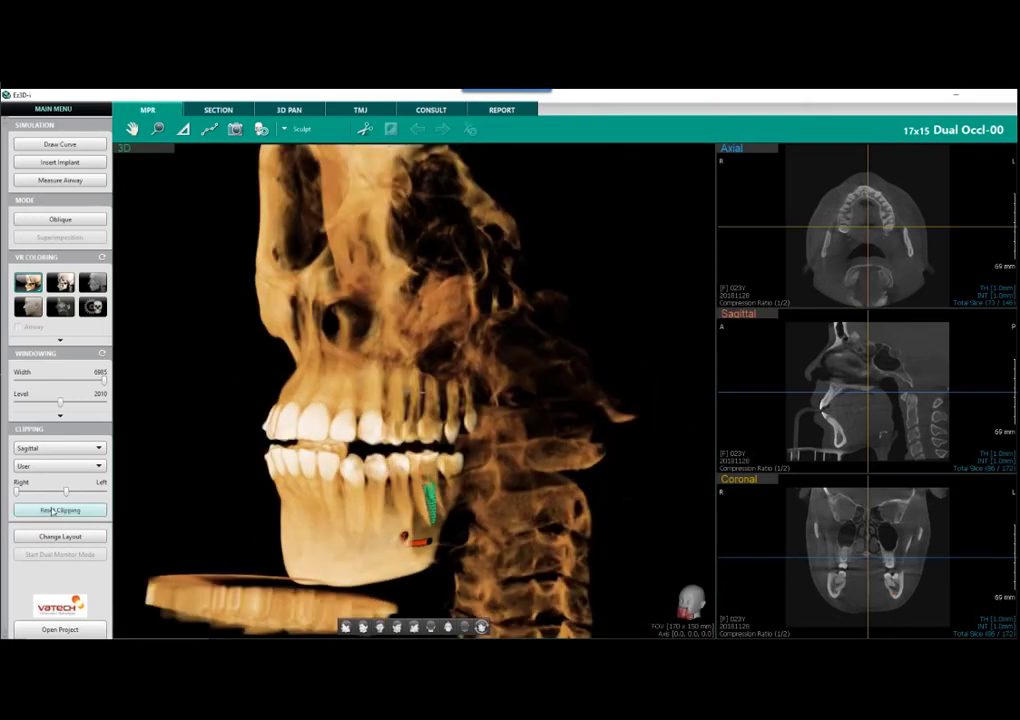
{"action": "left_click", "coordinate": [58, 510]}
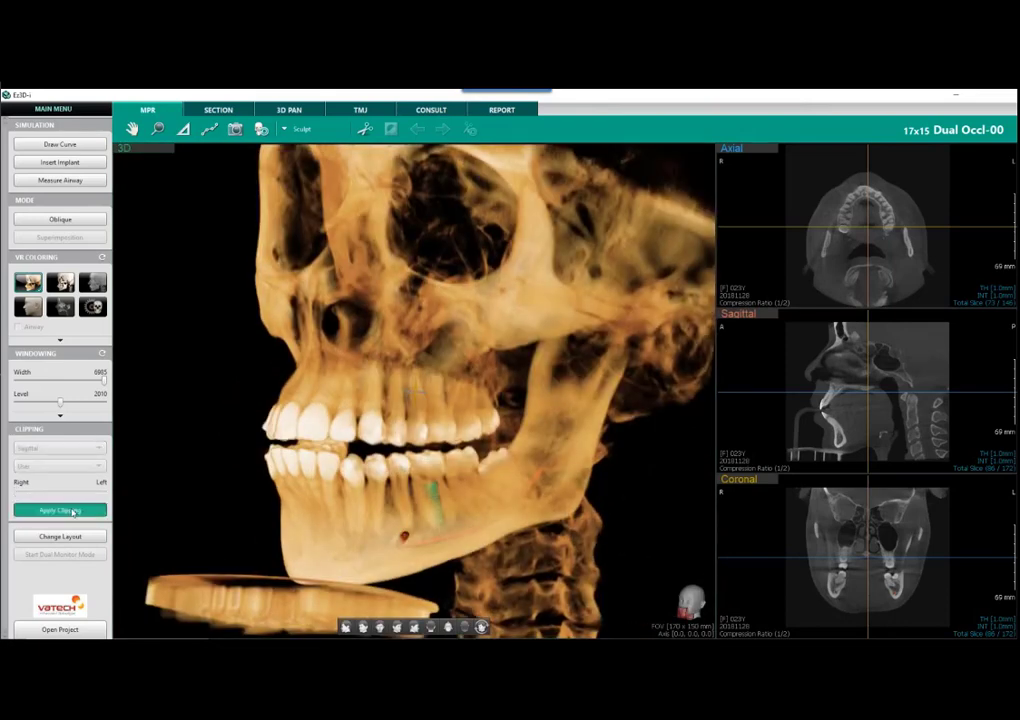
Step: Apply Axial clipping and remove the skull from the head side down to the upper tooth roots
{"action": "left_click", "coordinate": [73, 511]}
{"action": "left_click", "coordinate": [60, 448]}
{"action": "left_click", "coordinate": [50, 488]}
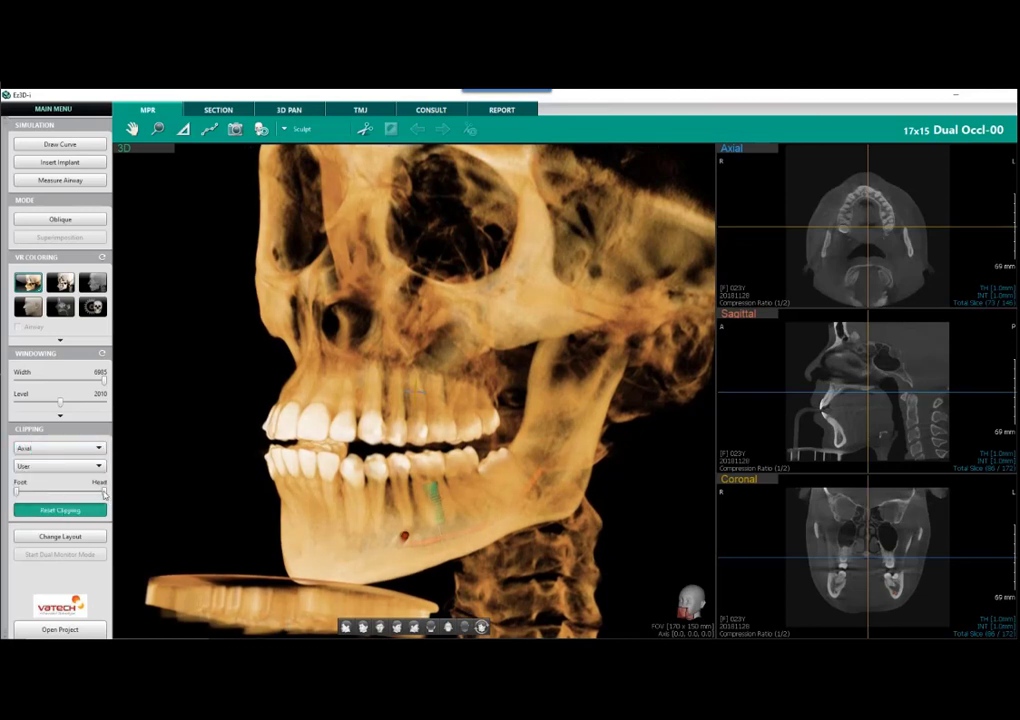
{"action": "left_click_drag", "start_coordinate": [104, 494], "coordinate": [61, 492]}
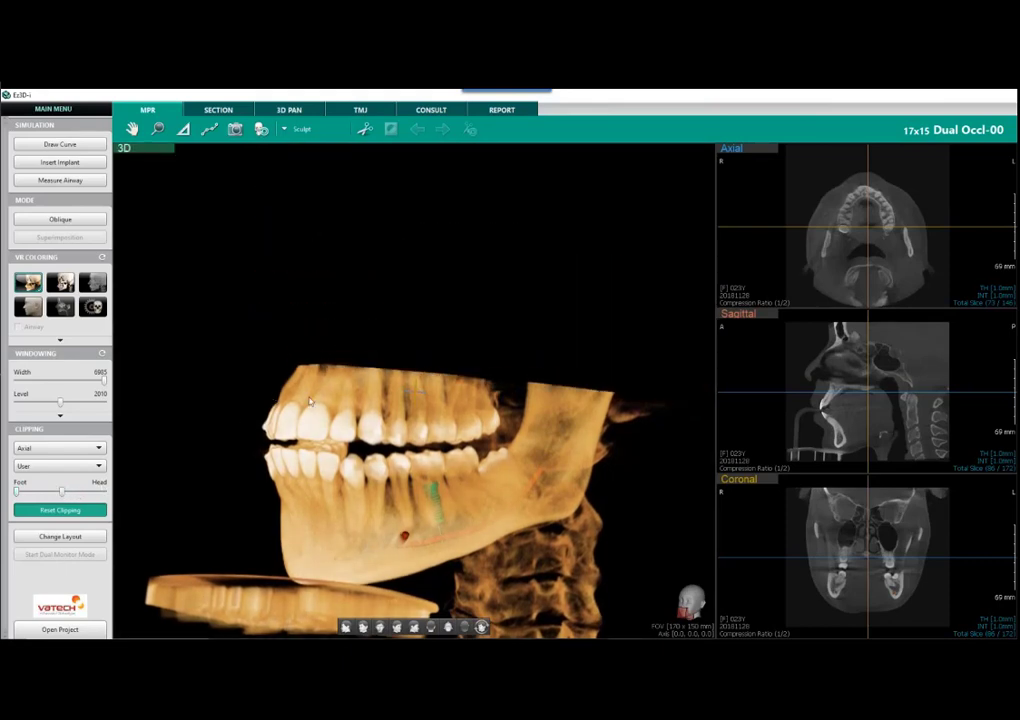
Step: Turn the clipped jaws to look down on the dental arch from above and apply Bone coloring
{"action": "left_click_drag", "start_coordinate": [309, 401], "coordinate": [460, 529]}
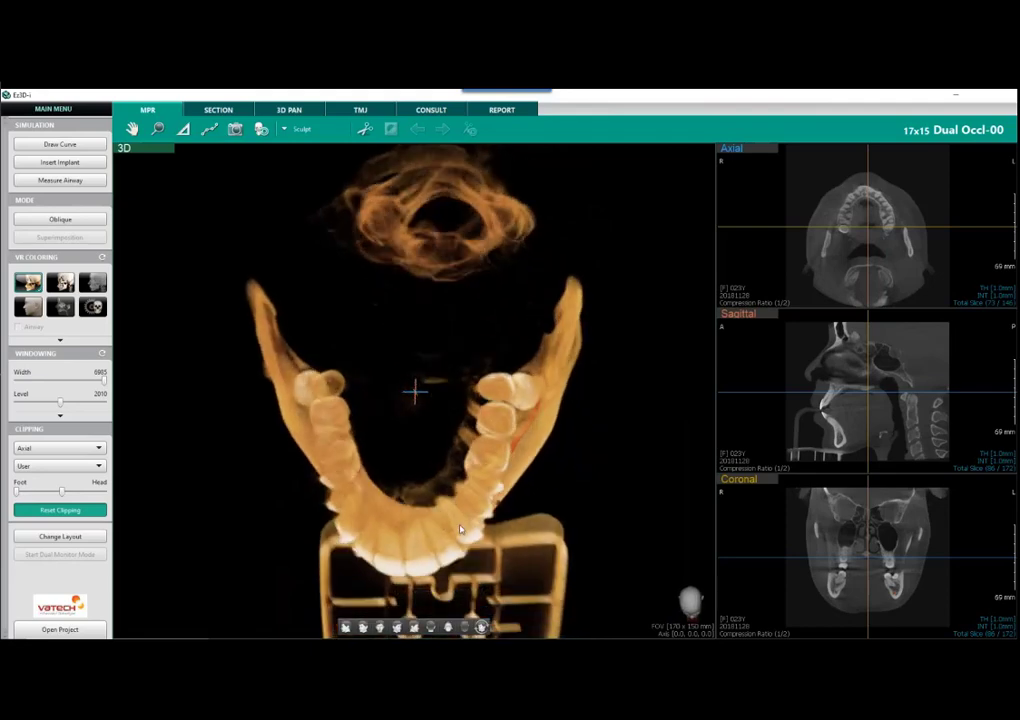
{"action": "left_click", "coordinate": [60, 282]}
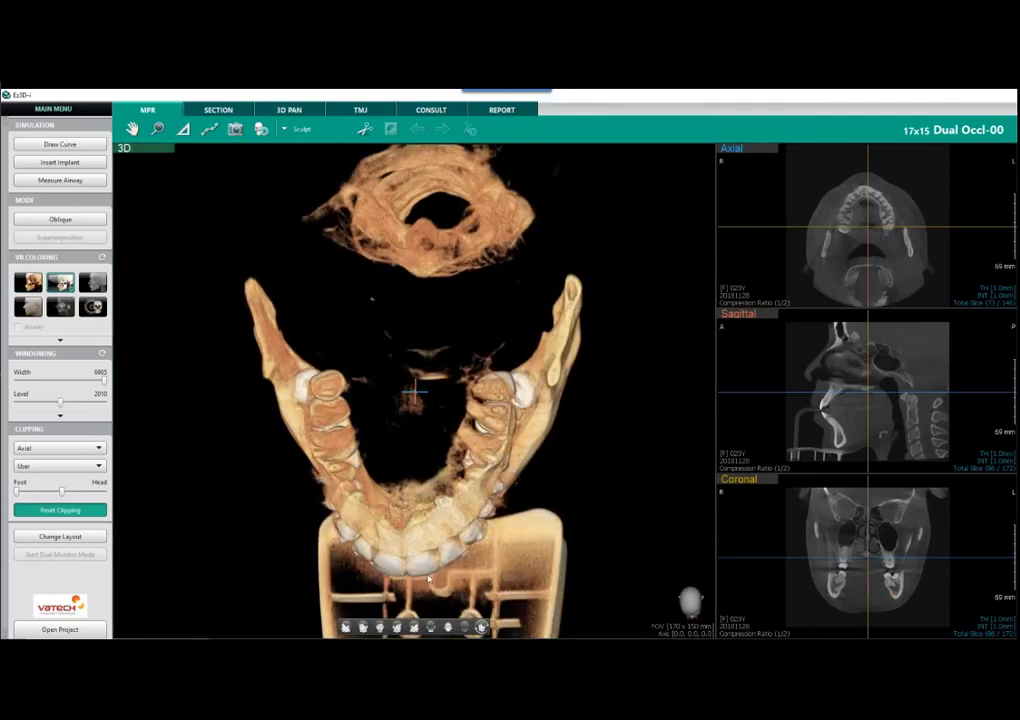
{"action": "mouse_move", "coordinate": [434, 568]}
{"action": "left_mouse_down"}
{"action": "mouse_move", "coordinate": [456, 536]}
{"action": "mouse_move", "coordinate": [446, 558]}
{"action": "left_mouse_up"}
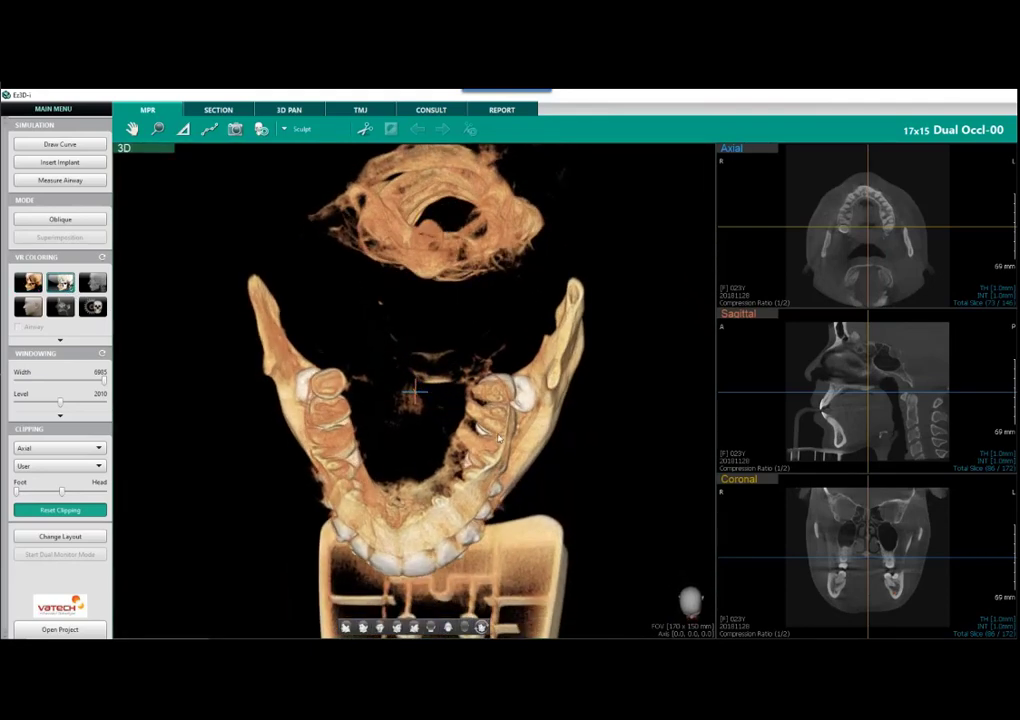
Step: Lower the head-side Axial clipping to the lower tooth crowns, inspect the arch, and cut further down to the mandible body below the teeth
{"action": "left_click_drag", "start_coordinate": [62, 492], "coordinate": [56, 492]}
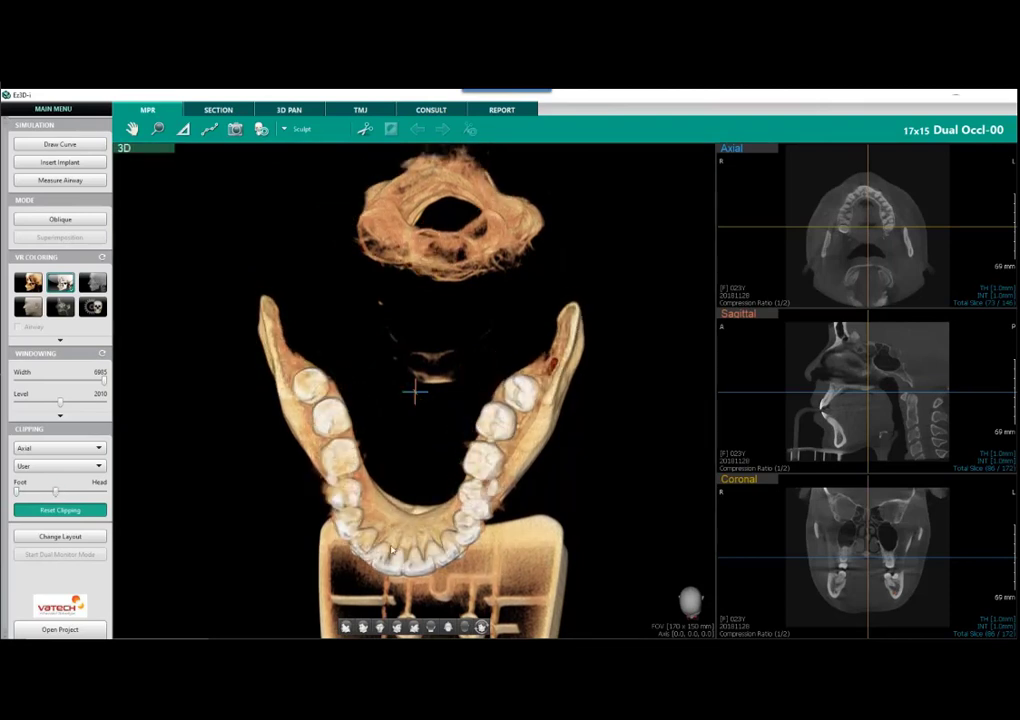
{"action": "left_click_drag", "start_coordinate": [398, 440], "coordinate": [395, 588]}
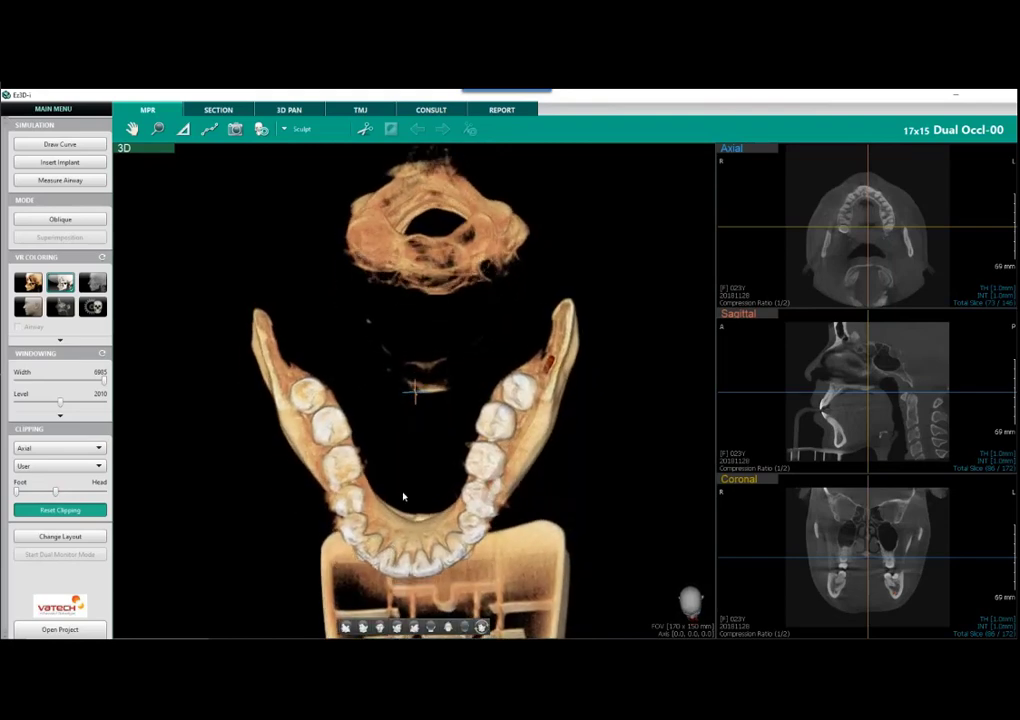
{"action": "left_click_drag", "start_coordinate": [405, 494], "coordinate": [399, 428]}
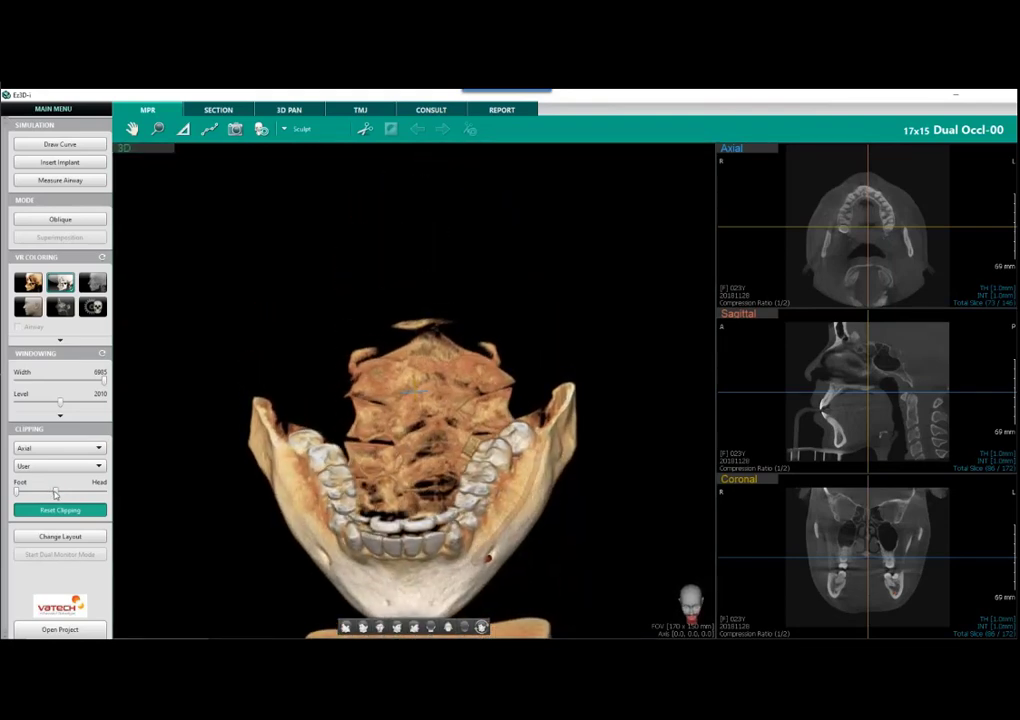
{"action": "left_click_drag", "start_coordinate": [56, 494], "coordinate": [50, 493]}
{"action": "left_click_drag", "start_coordinate": [434, 515], "coordinate": [220, 461]}
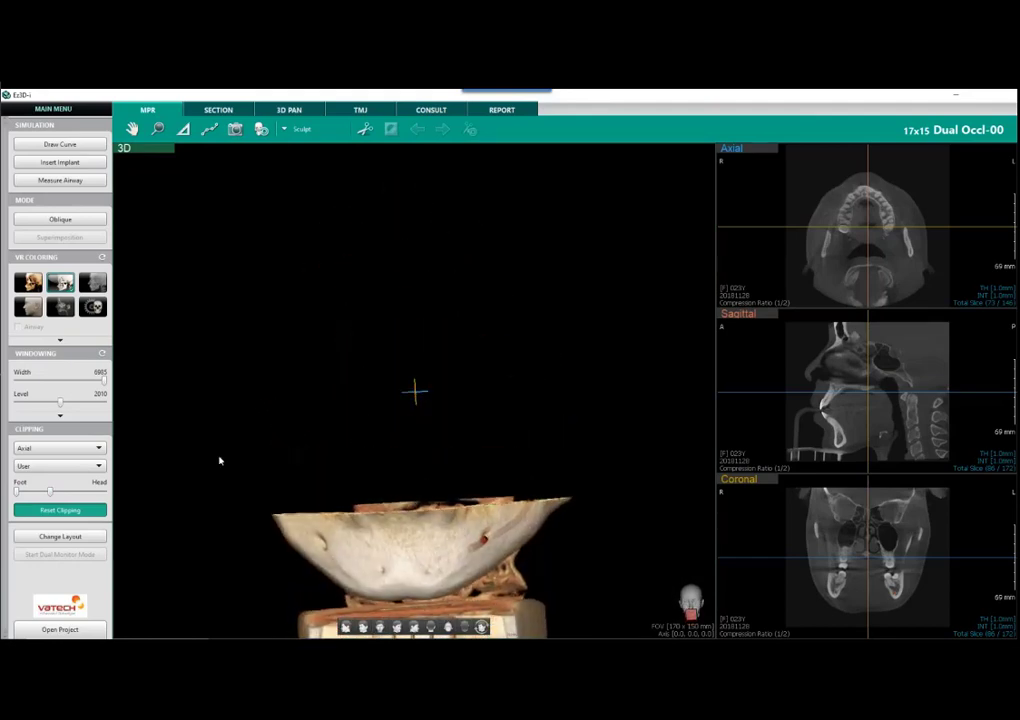
Step: Reset the clipping and show the whole skull from the front, slightly zoomed out
{"action": "left_click", "coordinate": [85, 512]}
{"action": "left_click_drag", "start_coordinate": [476, 403], "coordinate": [484, 360]}
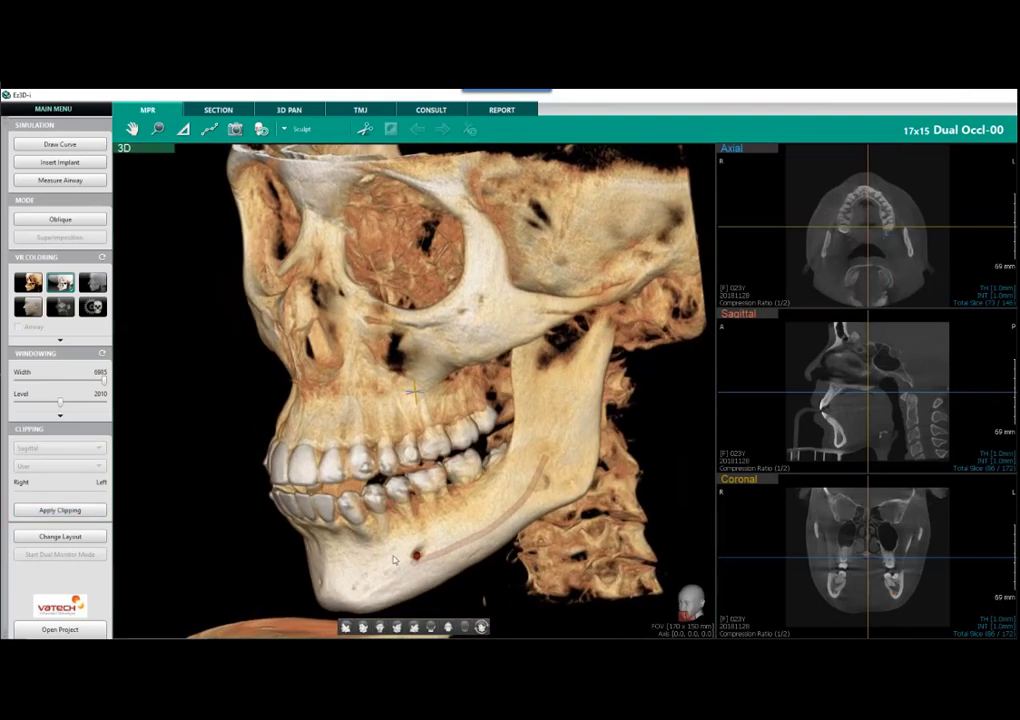
{"action": "left_click", "coordinate": [395, 627]}
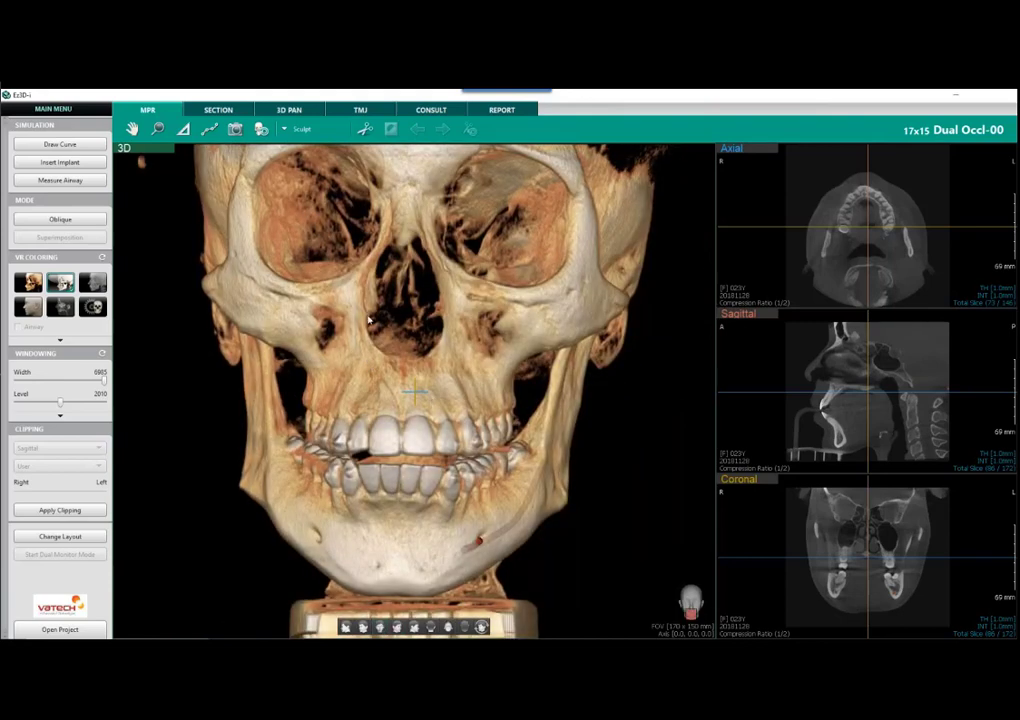
{"action": "scroll", "coordinate": [369, 320], "scroll_direction": "up", "scroll_amount": 2}
{"action": "scroll", "coordinate": [369, 320], "scroll_direction": "down", "scroll_amount": 5}
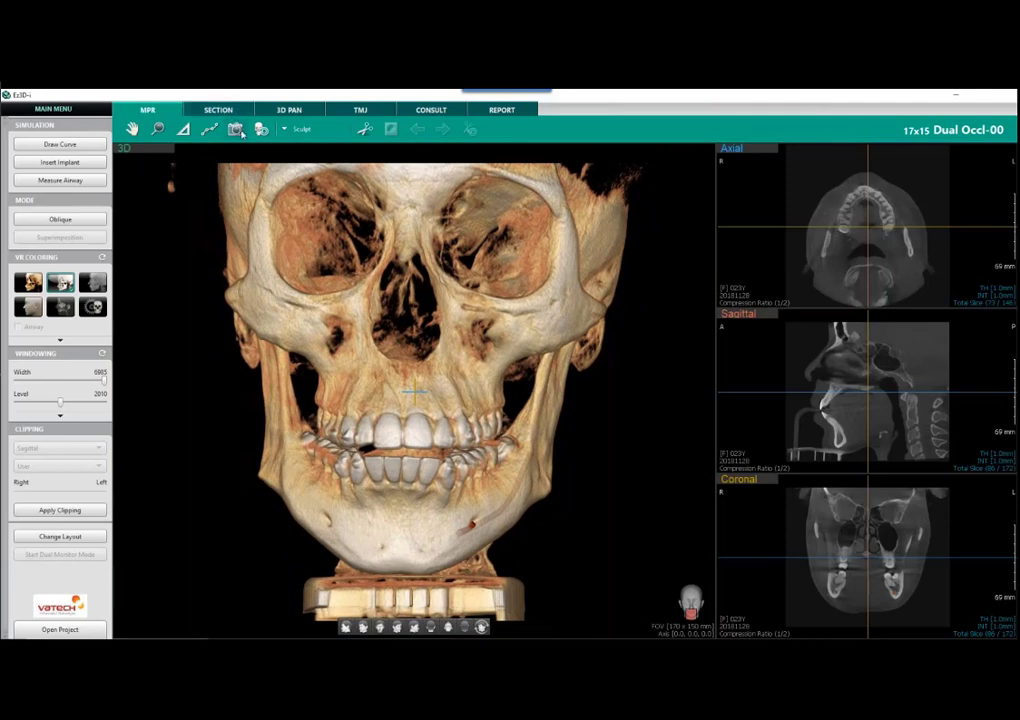
{"action": "scroll", "coordinate": [418, 330], "scroll_direction": "down", "scroll_amount": 2}
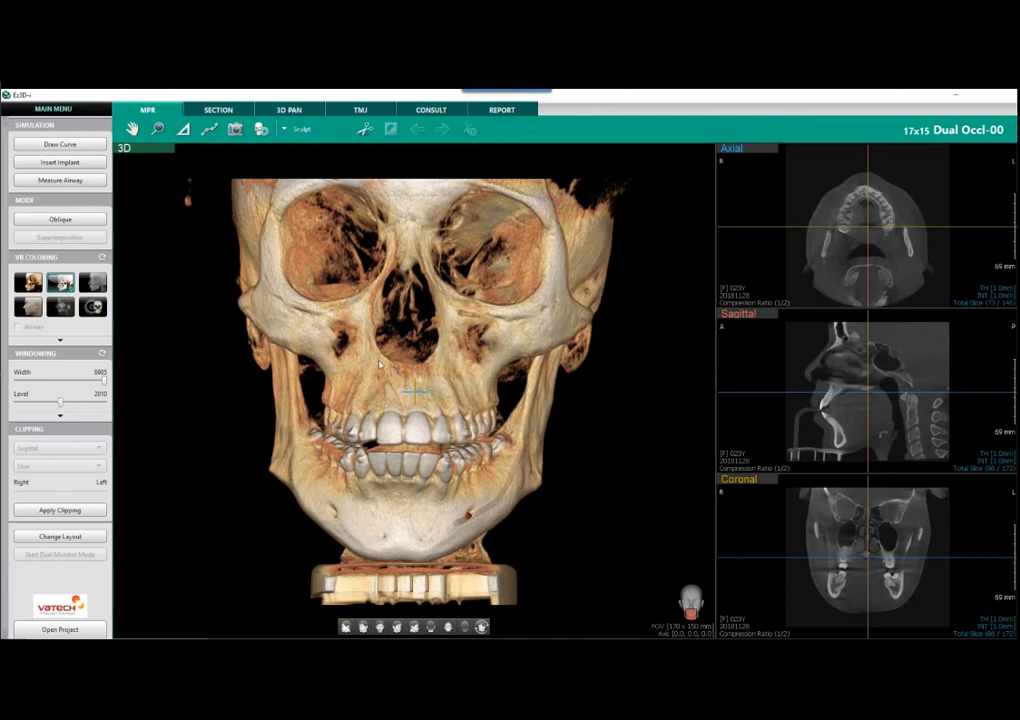
Step: Move the Axial slice 5 mm down to the level of the upper dental arch
{"action": "left_click", "coordinate": [770, 222]}
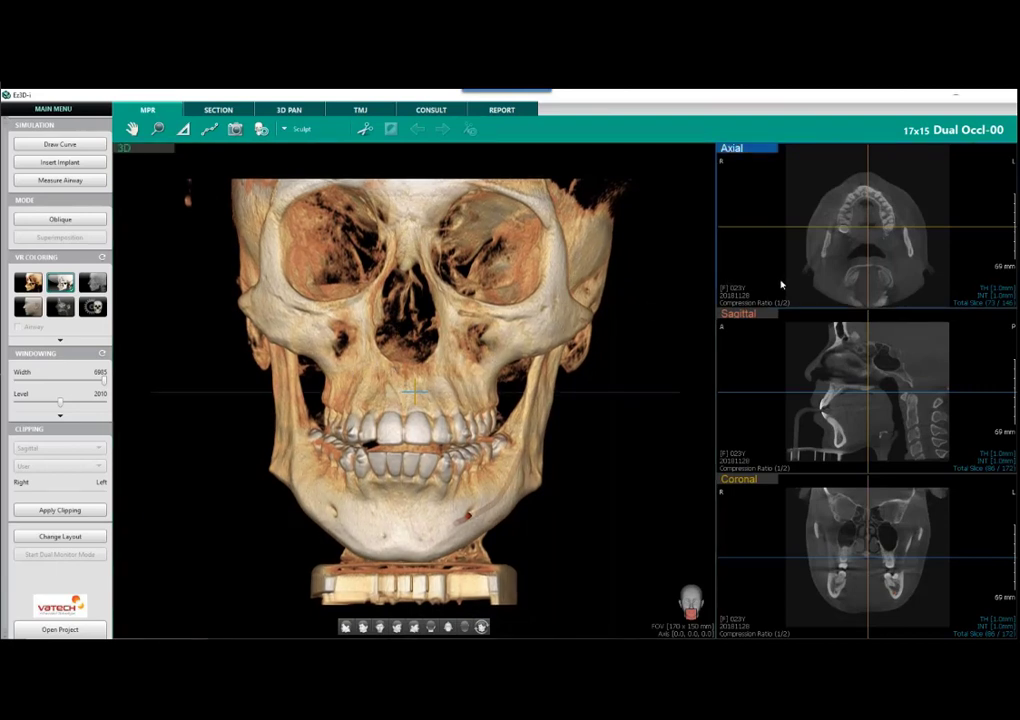
{"action": "scroll", "coordinate": [794, 267], "scroll_direction": "down", "scroll_amount": 2}
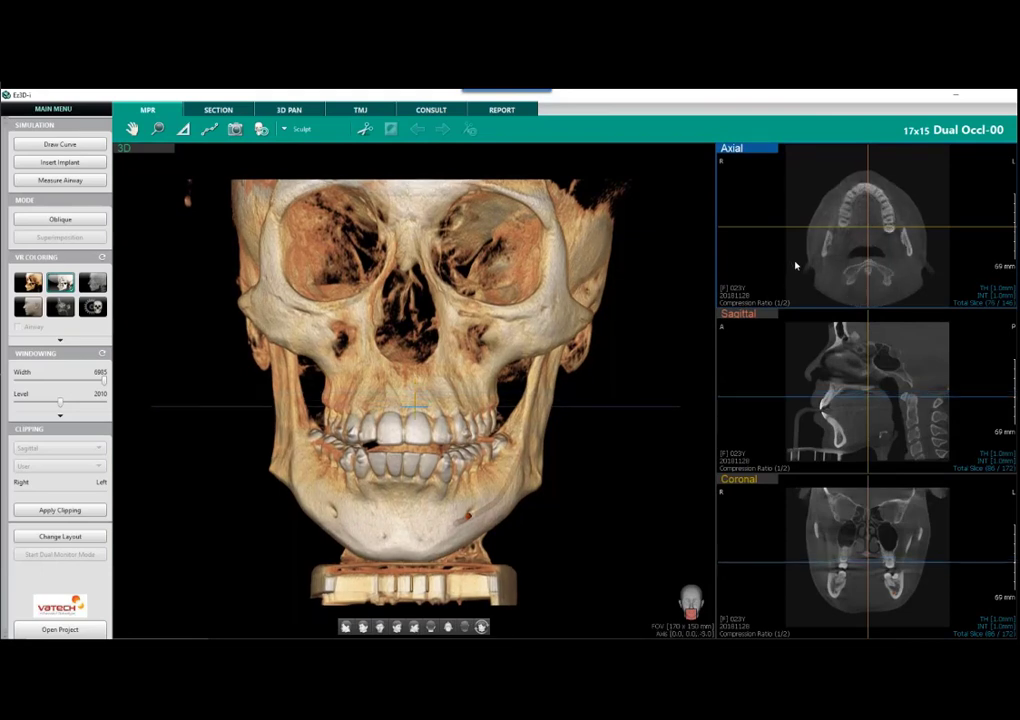
{"action": "scroll", "coordinate": [797, 264], "scroll_direction": "down", "scroll_amount": 3}
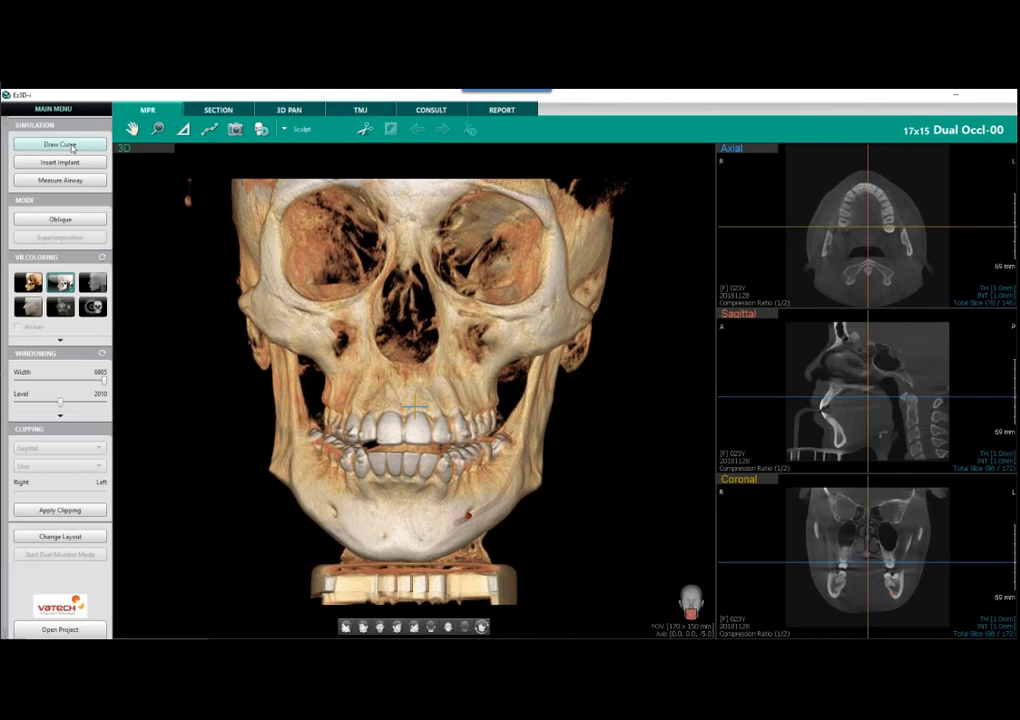
Step: Show the Section view and move the cross-section position along the arch from the front teeth to the left molars
{"action": "left_click", "coordinate": [218, 110]}
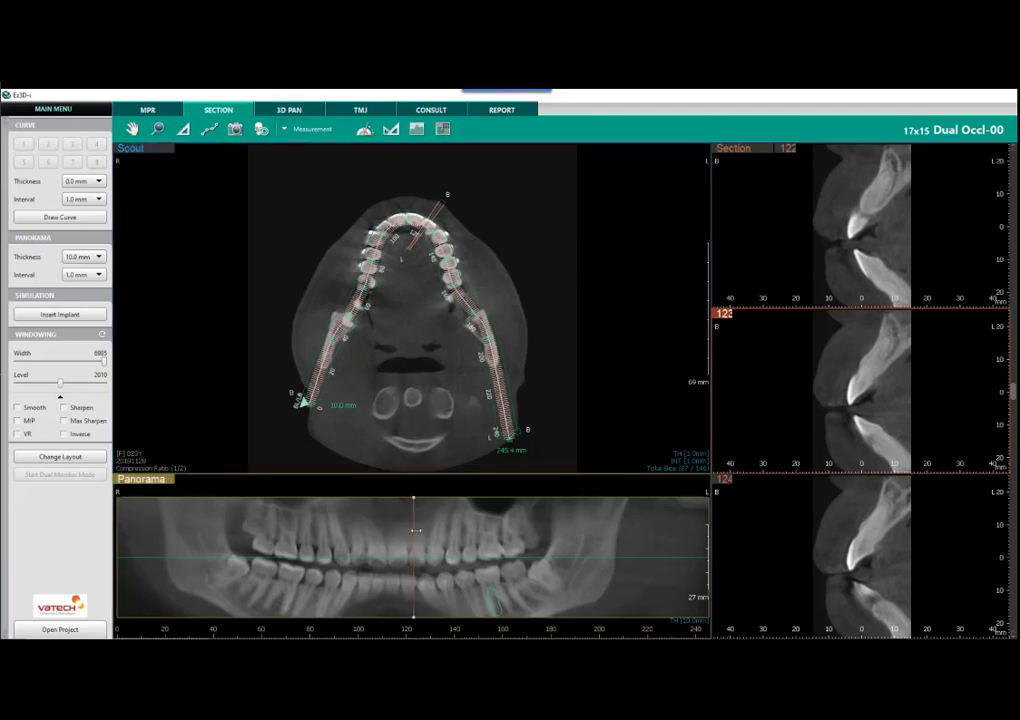
{"action": "left_click_drag", "start_coordinate": [414, 531], "coordinate": [481, 539]}
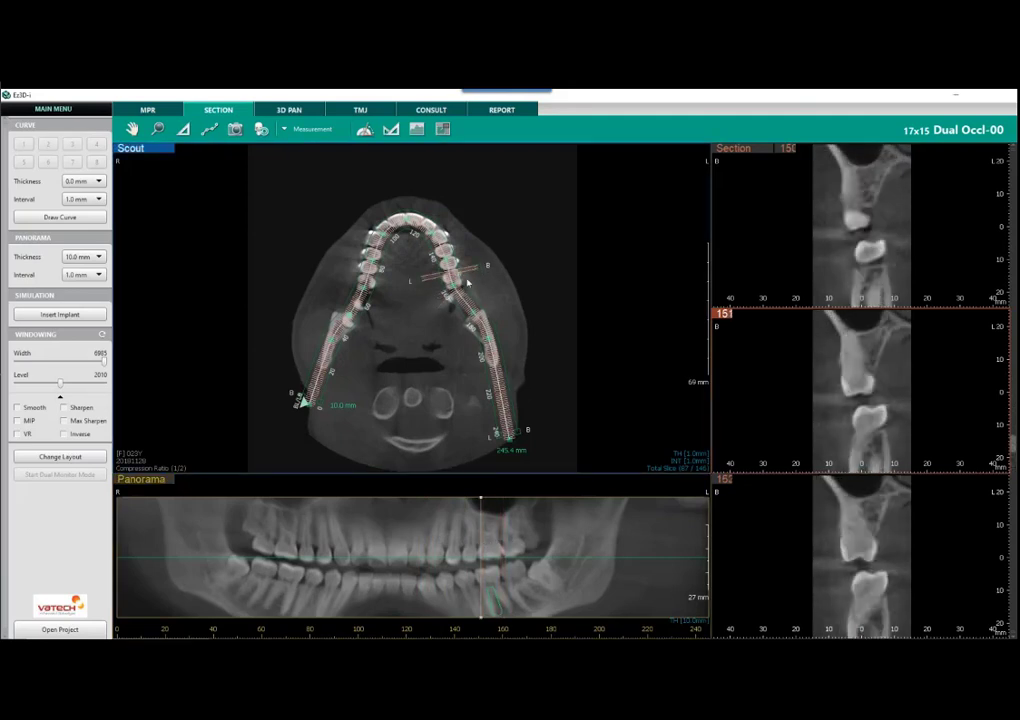
{"action": "left_click_drag", "start_coordinate": [467, 271], "coordinate": [471, 281]}
{"action": "scroll", "coordinate": [863, 388], "scroll_direction": "up", "scroll_amount": 3}
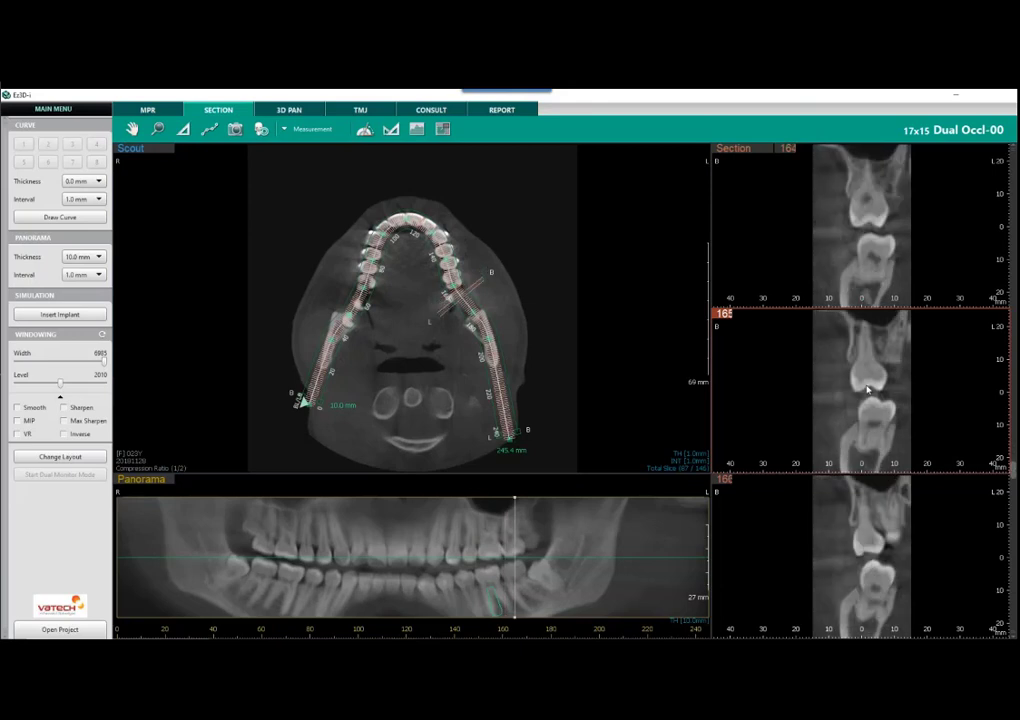
{"action": "scroll", "coordinate": [862, 387], "scroll_direction": "up", "scroll_amount": 1}
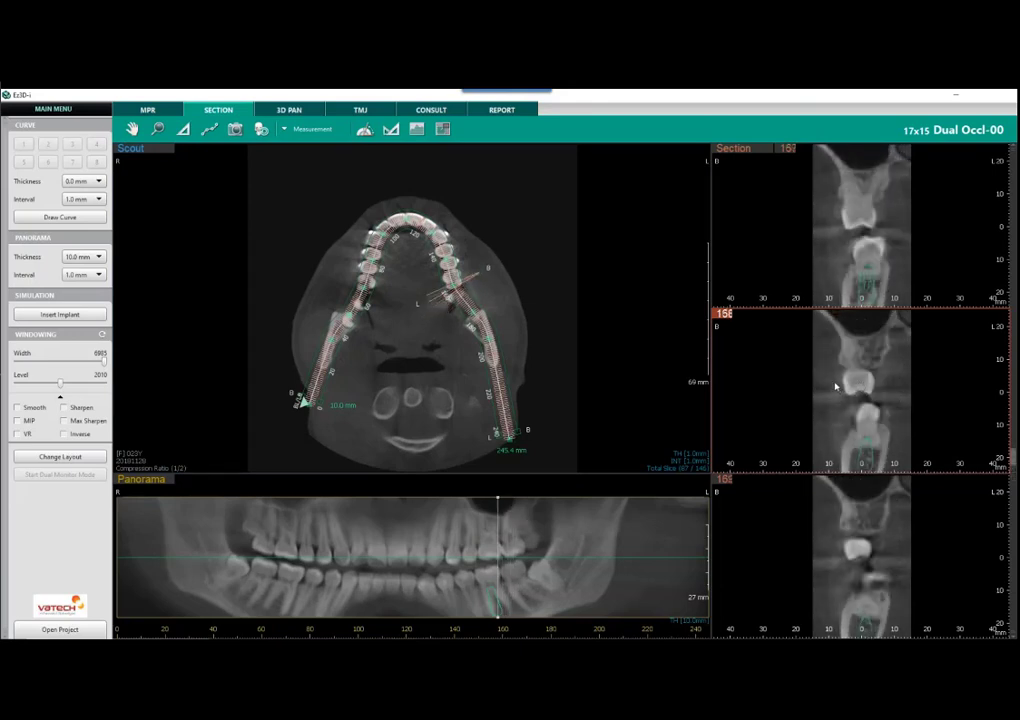
Step: Enlarge the middle cross-section to fill its pane and examine neighbouring slices through the left molars
{"action": "double_click", "coordinate": [836, 386]}
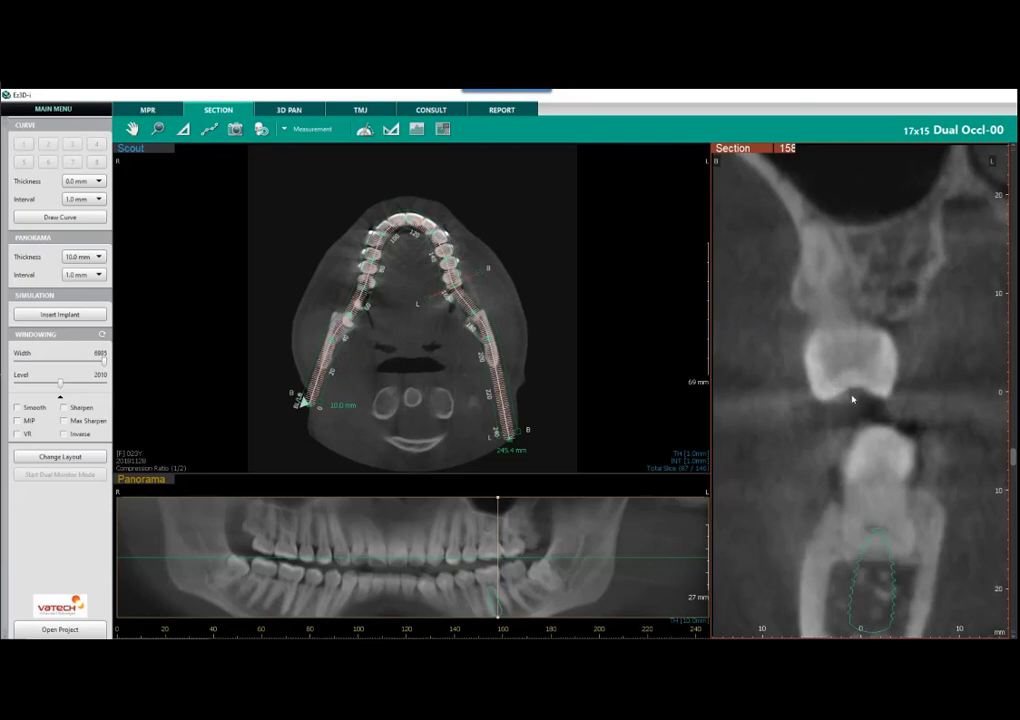
{"action": "scroll", "coordinate": [868, 402], "scroll_direction": "up", "scroll_amount": 5}
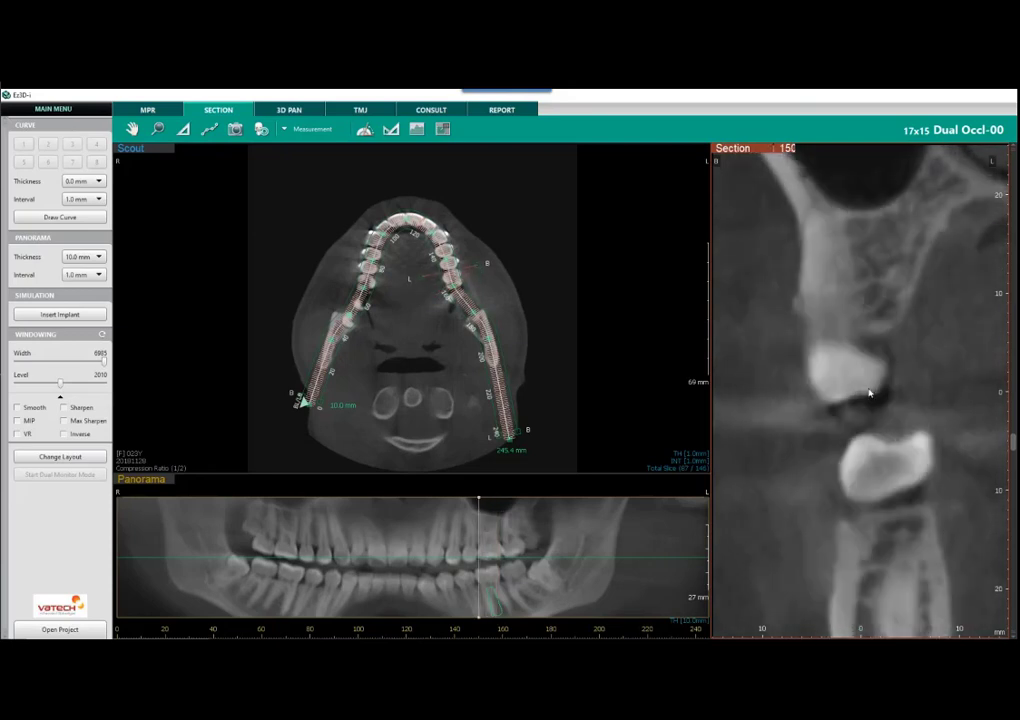
{"action": "scroll", "coordinate": [805, 319], "scroll_direction": "down", "scroll_amount": 1}
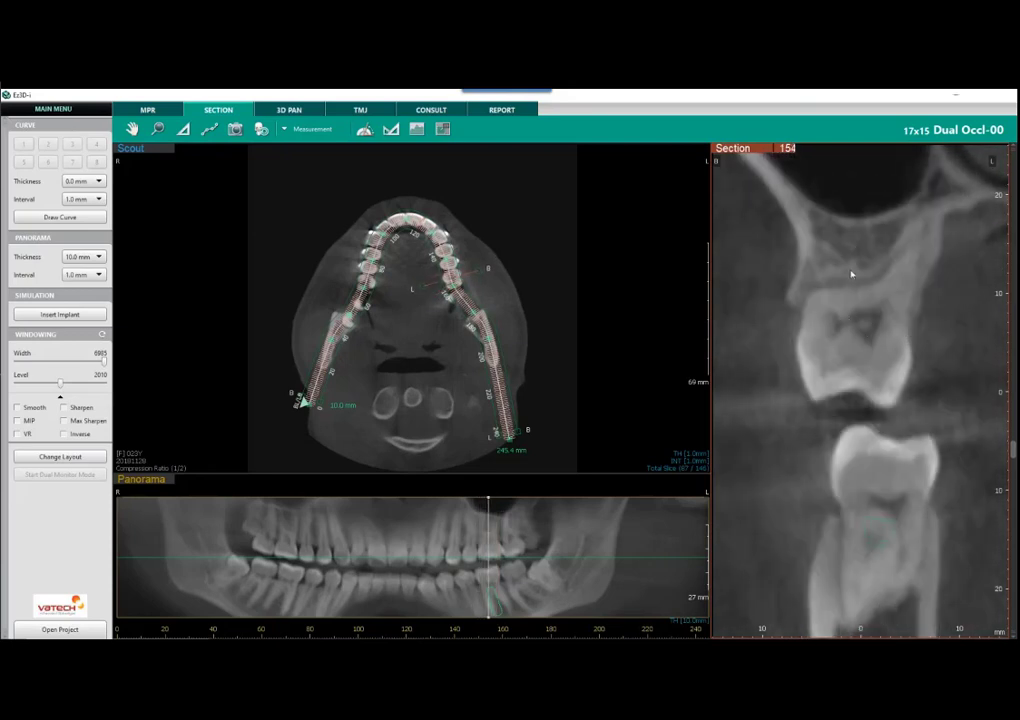
{"action": "scroll", "coordinate": [858, 286], "scroll_direction": "down", "scroll_amount": 1}
Step: Draw a panoramic curve about 246 mm long along the upper dental arch on the MPR Axial slice
{"action": "left_click", "coordinate": [148, 110]}
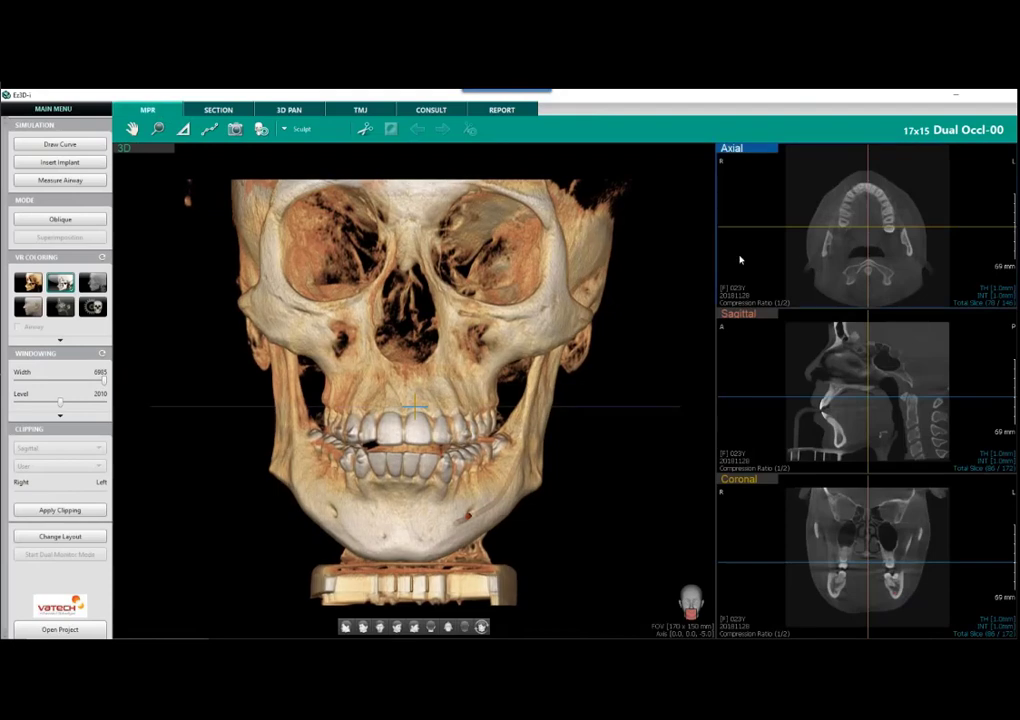
{"action": "left_click", "coordinate": [47, 147]}
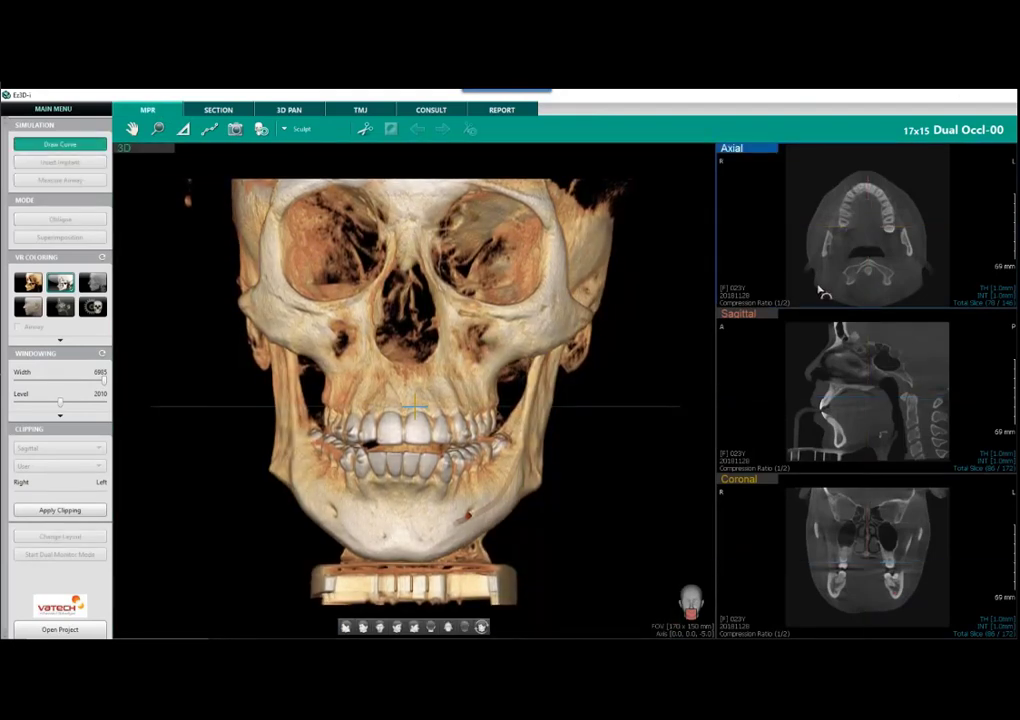
{"action": "left_click", "coordinate": [831, 241]}
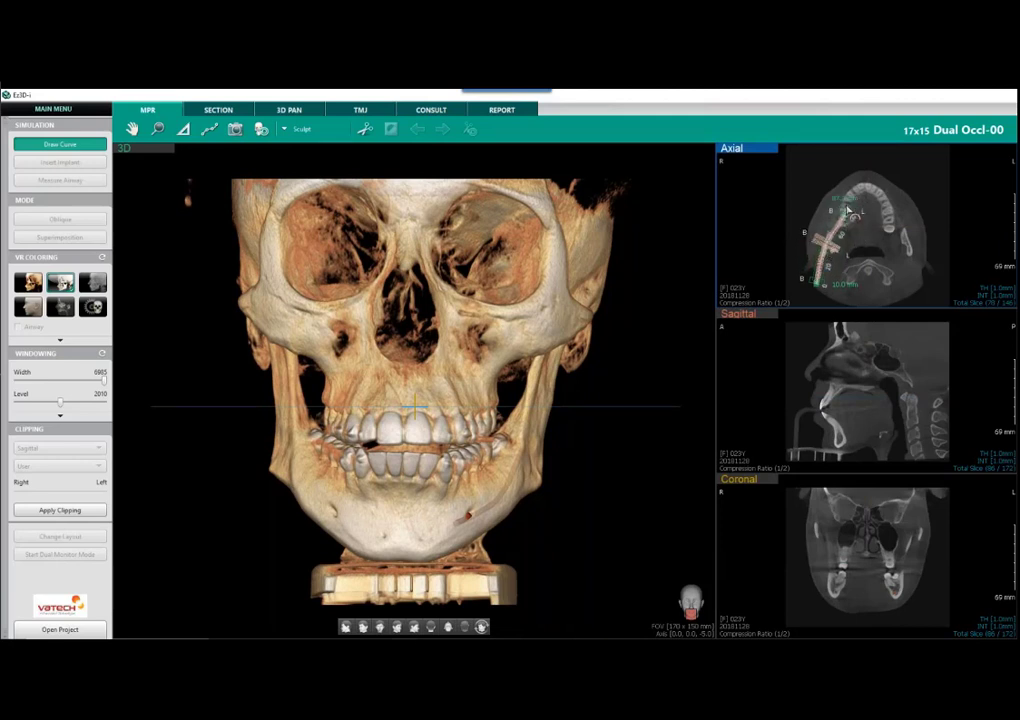
{"action": "left_click", "coordinate": [856, 191]}
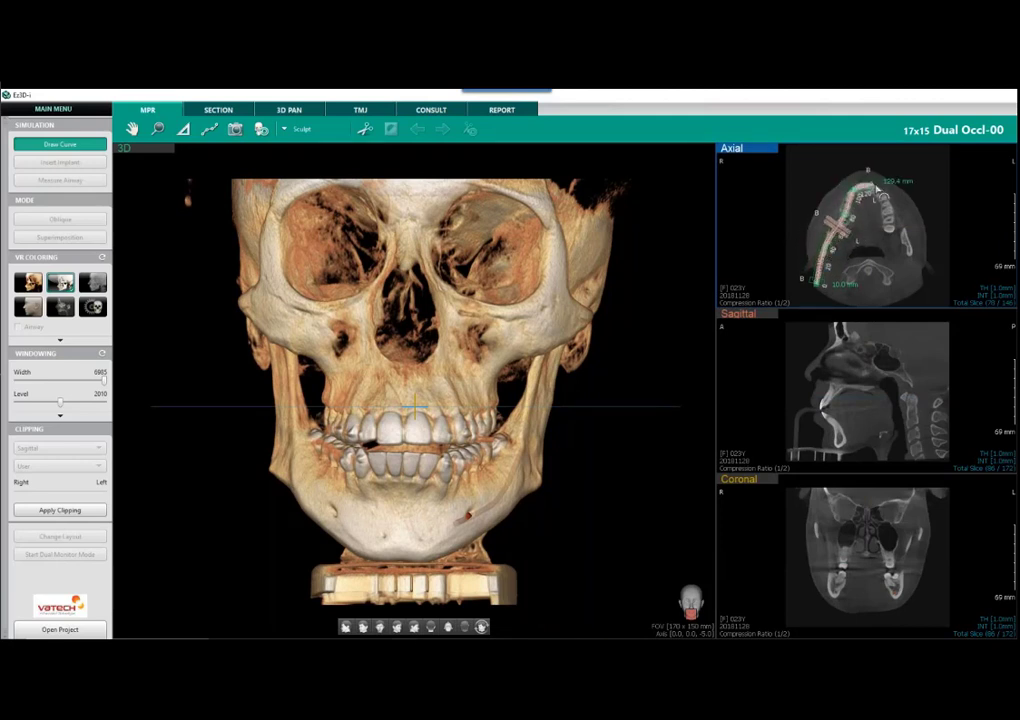
{"action": "left_click", "coordinate": [890, 217]}
{"action": "left_click", "coordinate": [908, 249]}
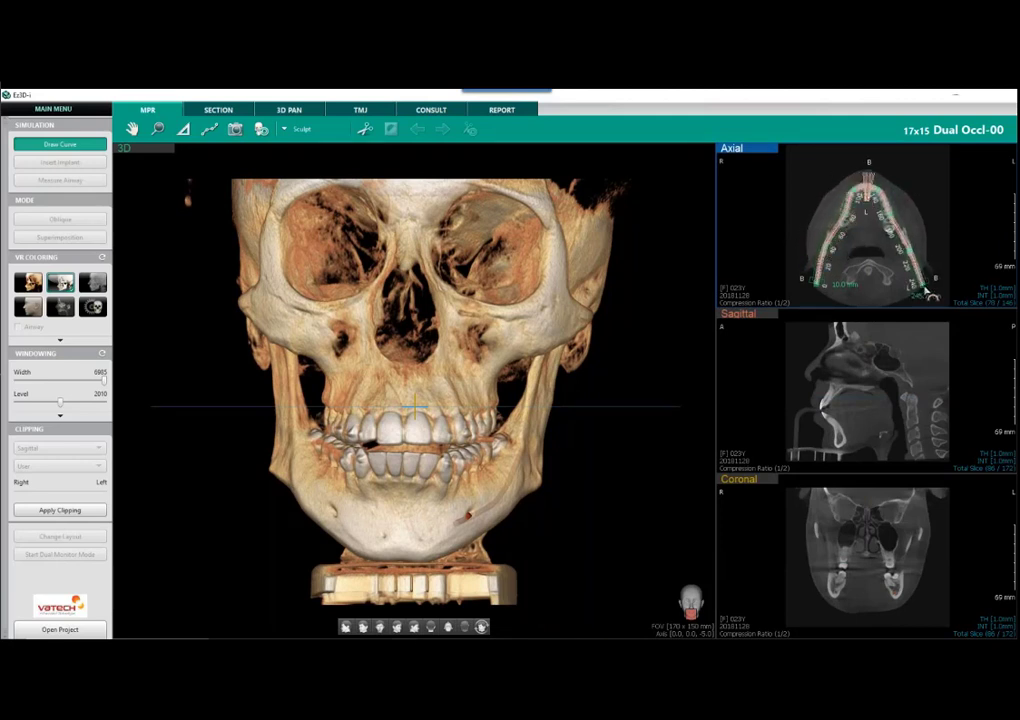
{"action": "double_click", "coordinate": [925, 290]}
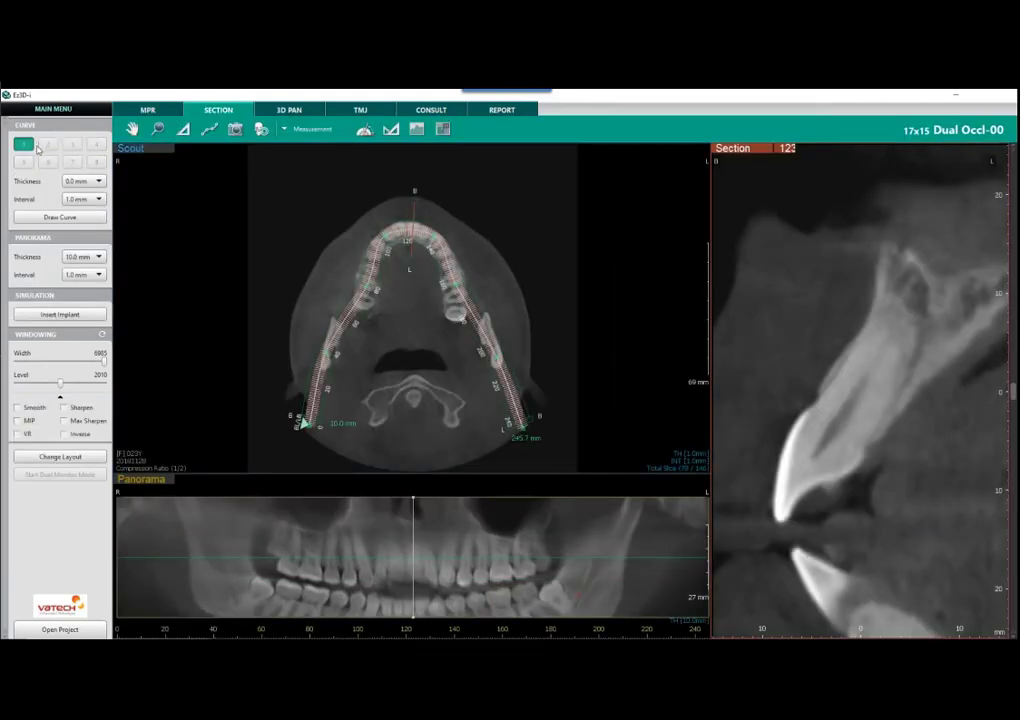
Step: Move the MPR Axial slice down to the lower teeth and draw a second curve about 192 mm long along the lower arch
{"action": "left_click", "coordinate": [148, 110]}
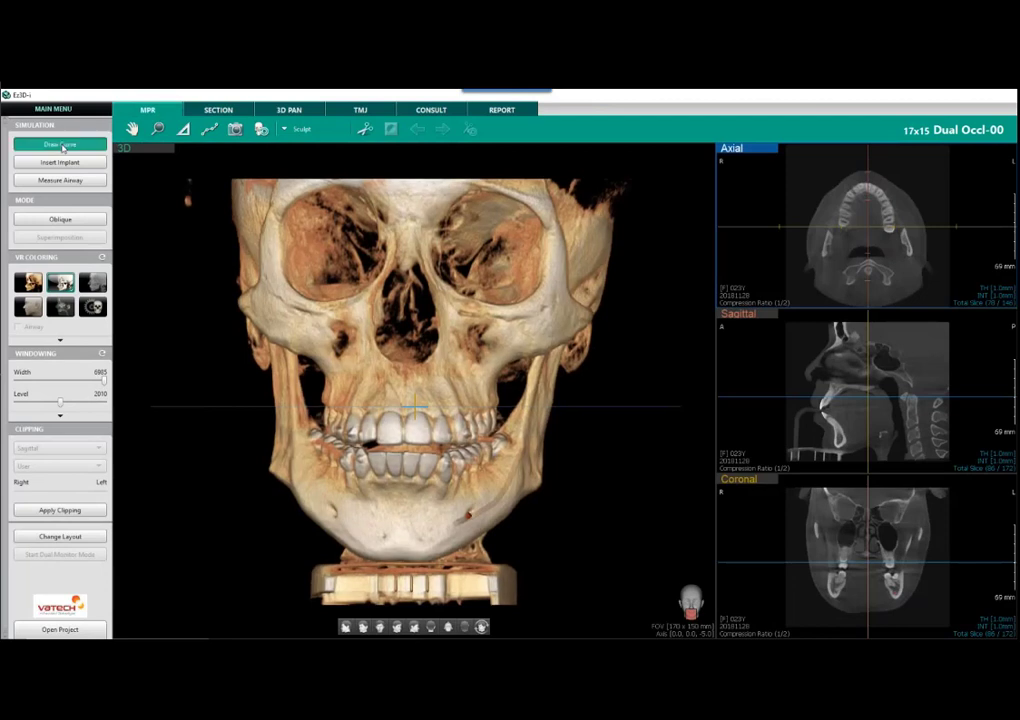
{"action": "left_click", "coordinate": [60, 145]}
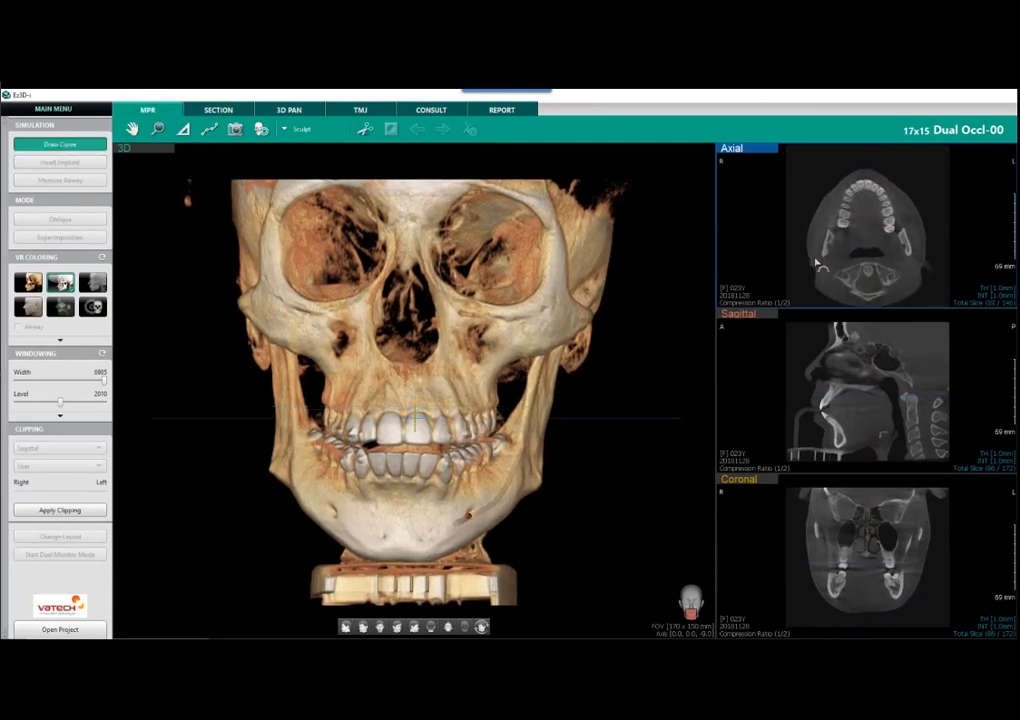
{"action": "scroll", "coordinate": [816, 262], "scroll_direction": "down", "scroll_amount": 10}
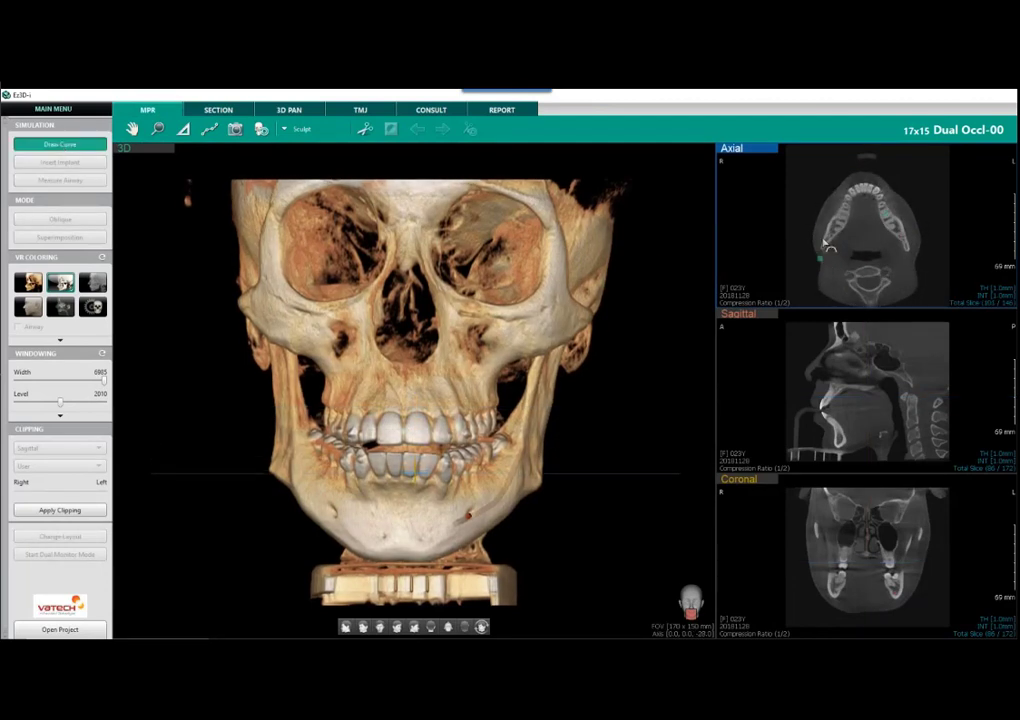
{"action": "left_click", "coordinate": [832, 227]}
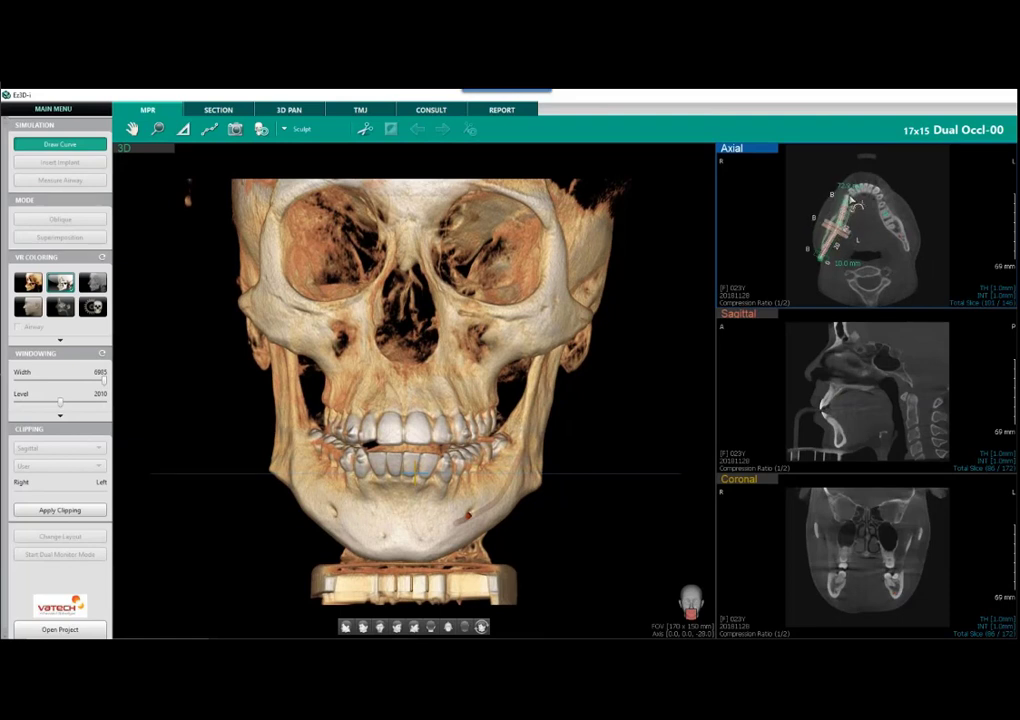
{"action": "left_click", "coordinate": [851, 197]}
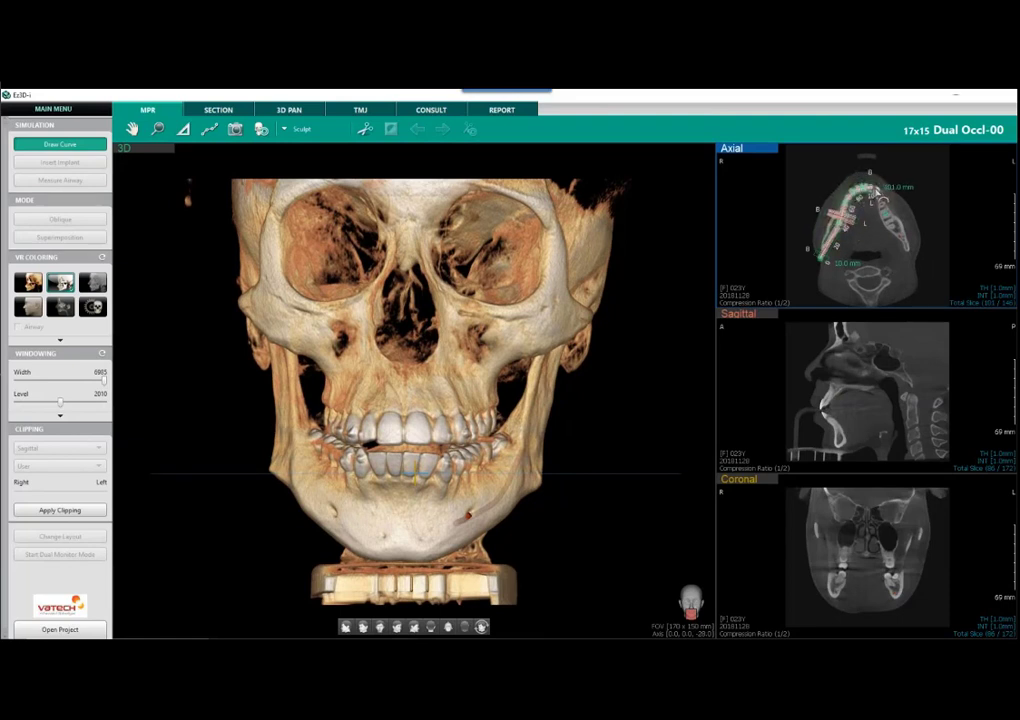
{"action": "left_click", "coordinate": [877, 191]}
{"action": "left_click", "coordinate": [889, 209]}
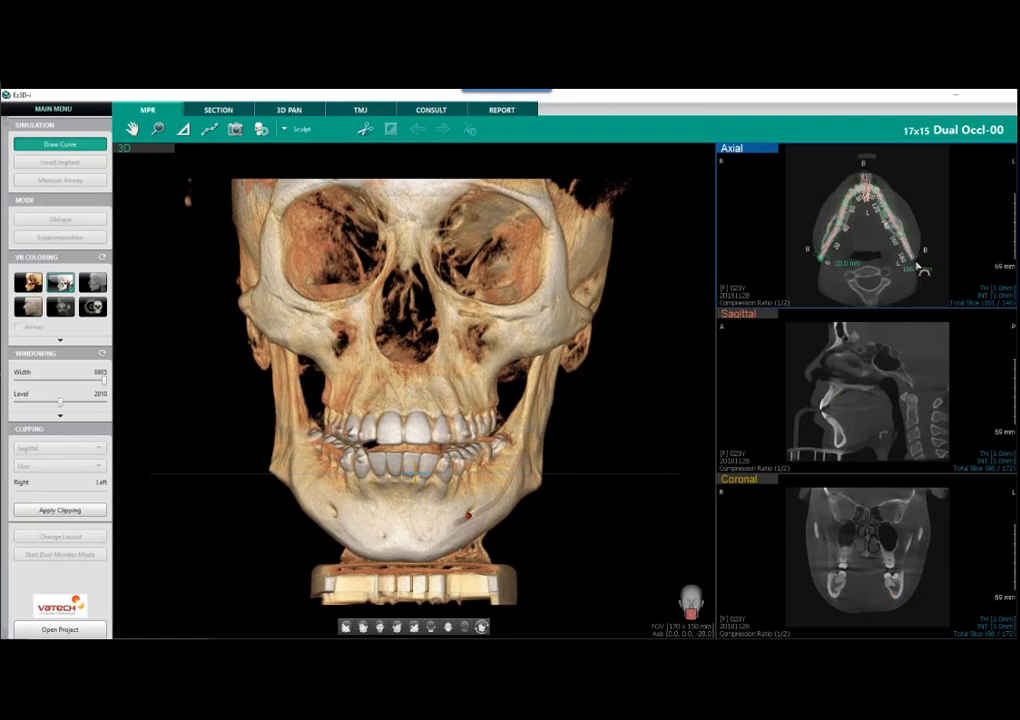
{"action": "double_click", "coordinate": [919, 266]}
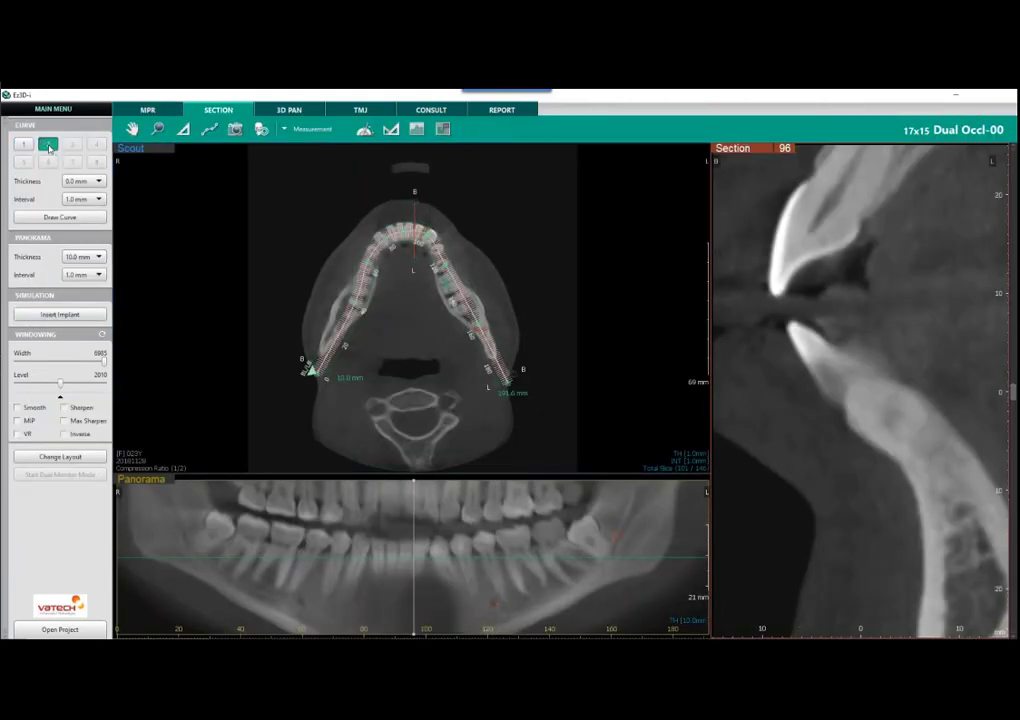
Step: Examine curve 2's cross-sections from the front teeth to slice 122 and step the Panorama depth to the left mandibular nerve canal
{"action": "scroll", "coordinate": [797, 393], "scroll_direction": "down", "scroll_amount": 4}
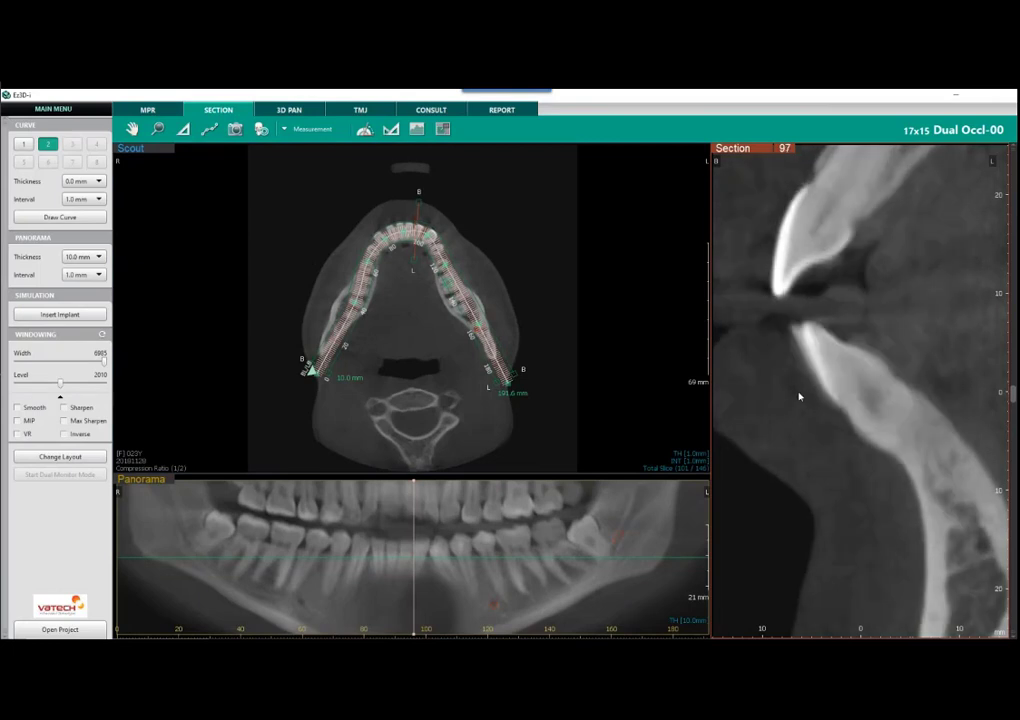
{"action": "scroll", "coordinate": [797, 393], "scroll_direction": "down", "scroll_amount": 12}
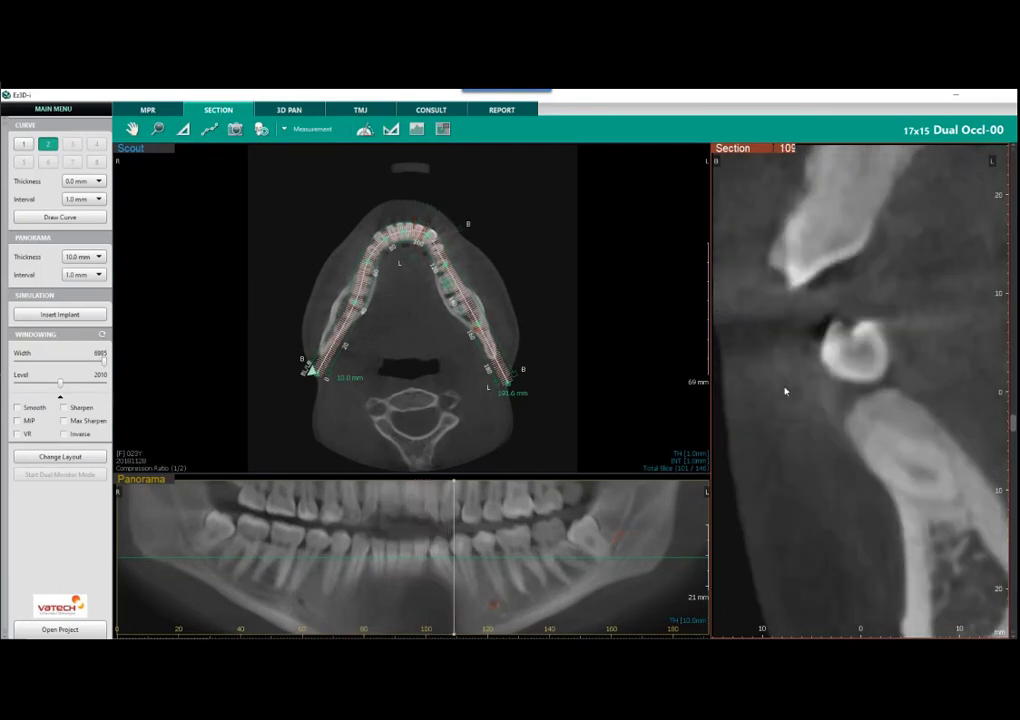
{"action": "scroll", "coordinate": [782, 391], "scroll_direction": "down", "scroll_amount": 10}
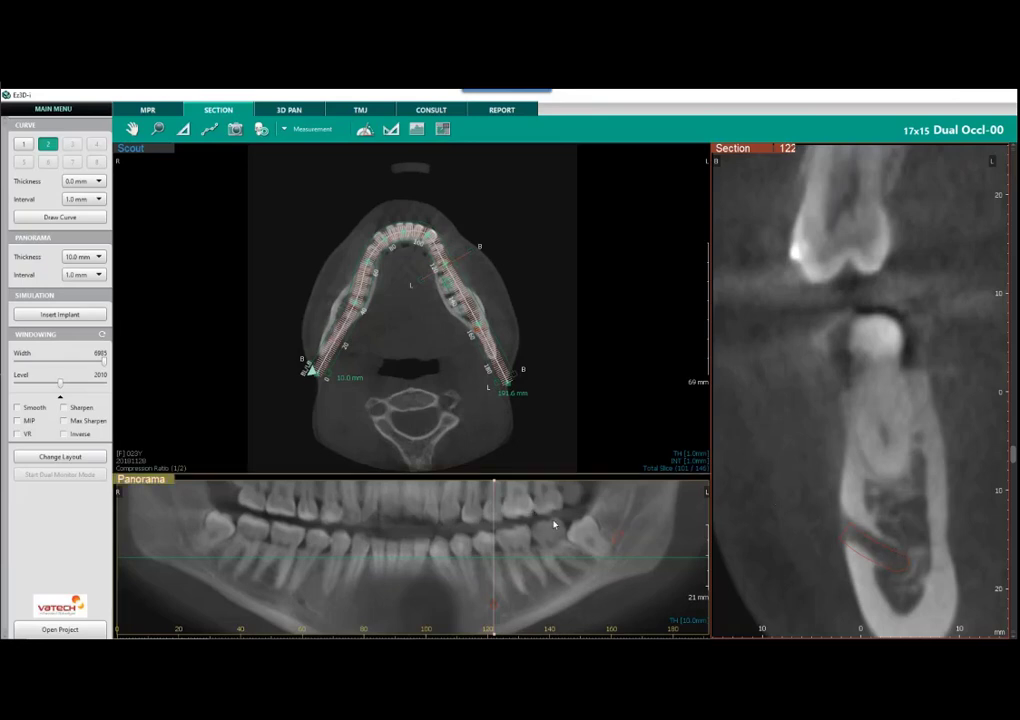
{"action": "scroll", "coordinate": [554, 519], "scroll_direction": "down", "scroll_amount": 4}
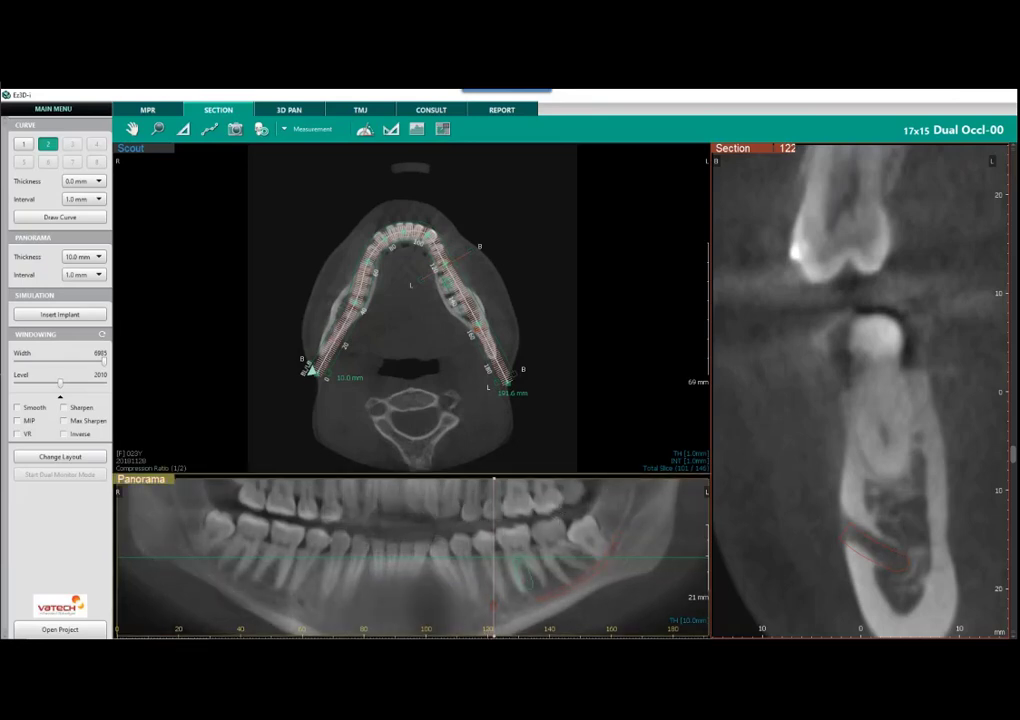
Step: Tilt the cross-section line on the Panorama so that it runs along the planned left lower implant at slice 130
{"action": "left_click_drag", "start_coordinate": [495, 481], "coordinate": [509, 508]}
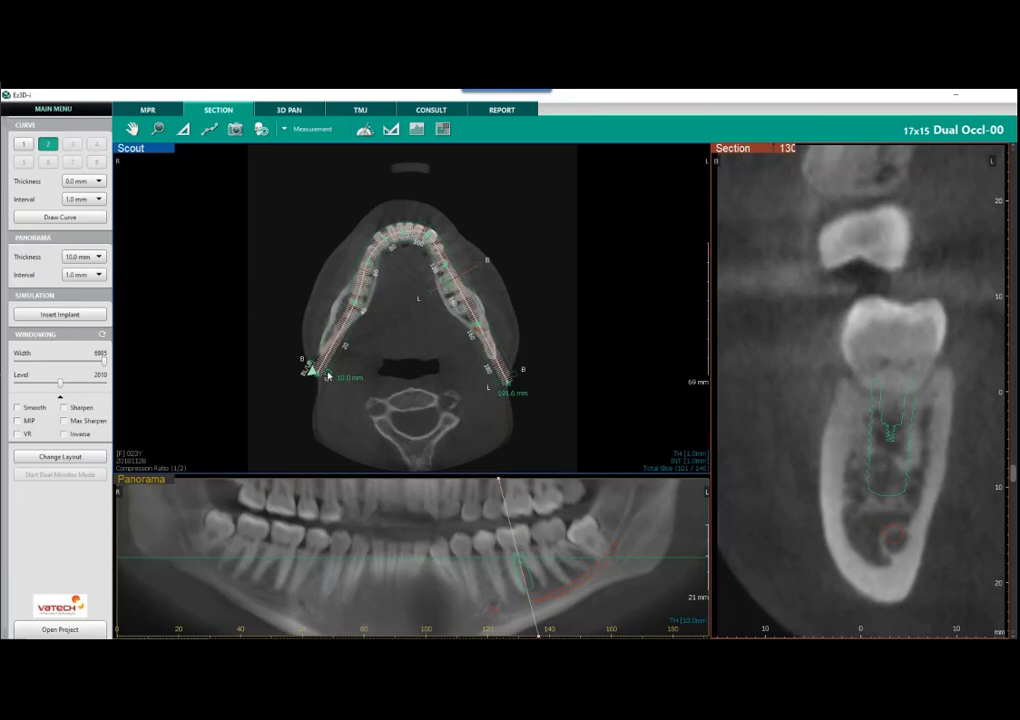
Step: Set the Panorama thickness to 0.0 mm on the Scout image, change it to 10.0 mm, and finally to 20.0 mm
{"action": "left_click_drag", "start_coordinate": [328, 375], "coordinate": [319, 370]}
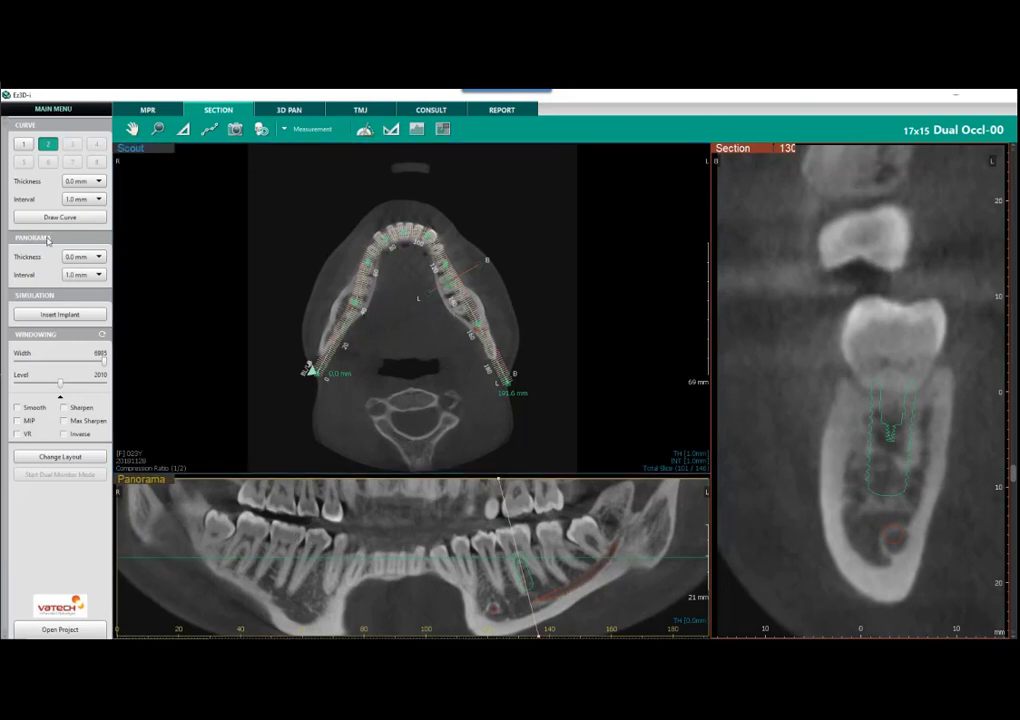
{"action": "left_click", "coordinate": [98, 257]}
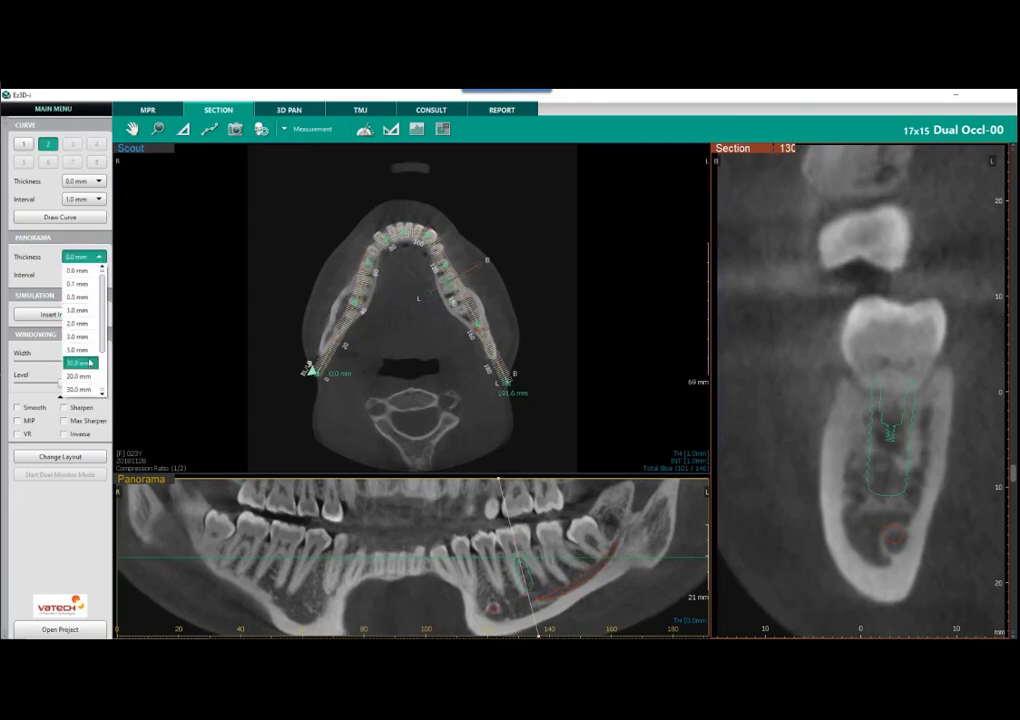
{"action": "left_click", "coordinate": [89, 363]}
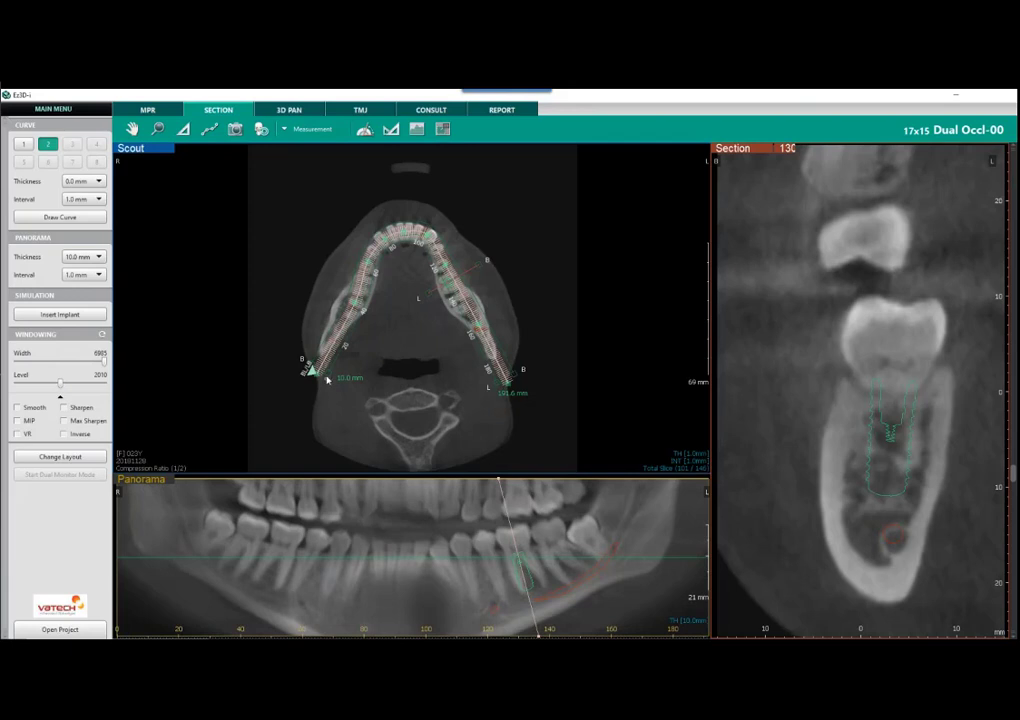
{"action": "left_click", "coordinate": [88, 257]}
{"action": "left_click", "coordinate": [86, 376]}
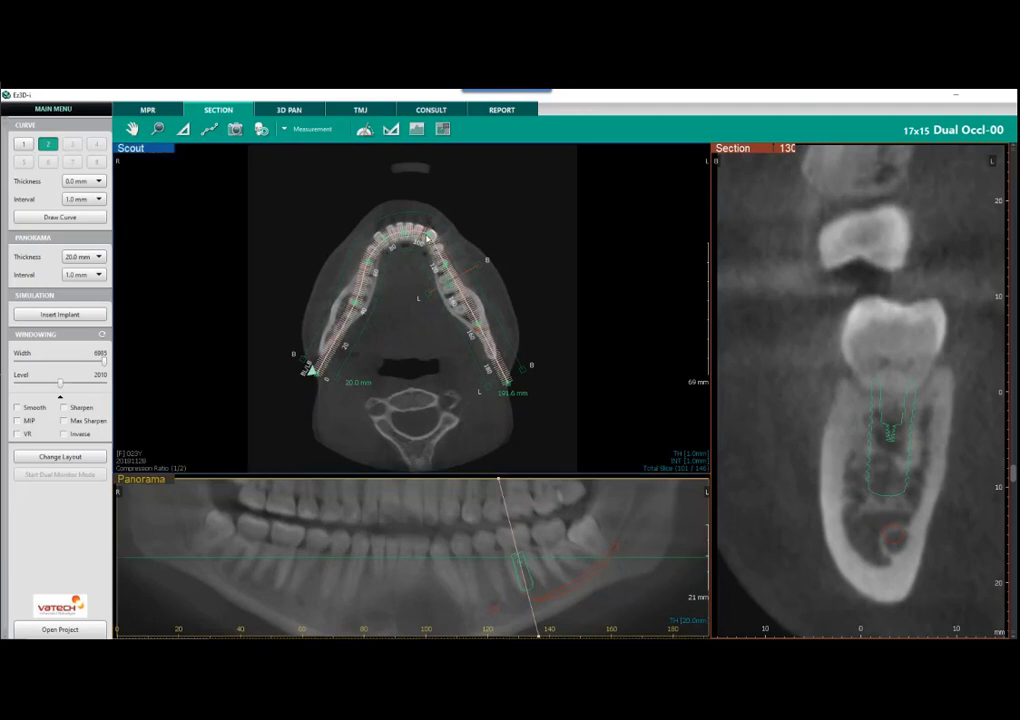
Step: Shift curve 2's control point near the left front teeth to make the curve about 190 mm long, and switch to curve 1 and back
{"action": "left_click_drag", "start_coordinate": [427, 238], "coordinate": [426, 242]}
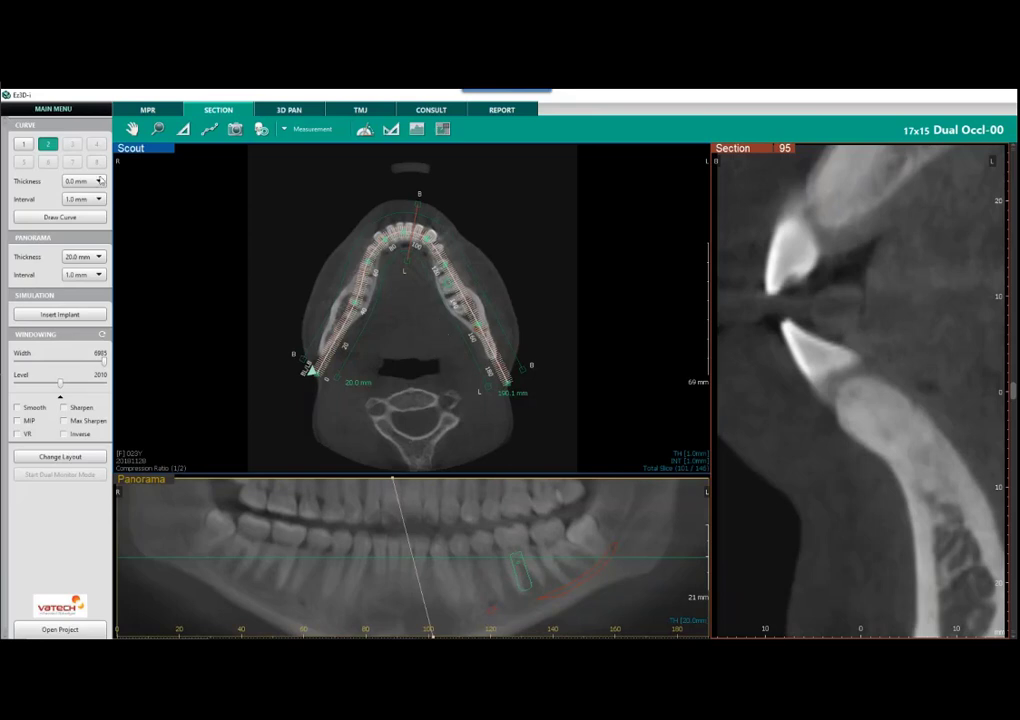
{"action": "left_click", "coordinate": [24, 146]}
{"action": "left_click", "coordinate": [48, 148]}
Step: Examine curve 2's cross-sections from the front teeth to slice 141 in the left molars, tilting the section line to follow the molar
{"action": "scroll", "coordinate": [800, 410], "scroll_direction": "up", "scroll_amount": 2}
{"action": "scroll", "coordinate": [800, 410], "scroll_direction": "down", "scroll_amount": 7}
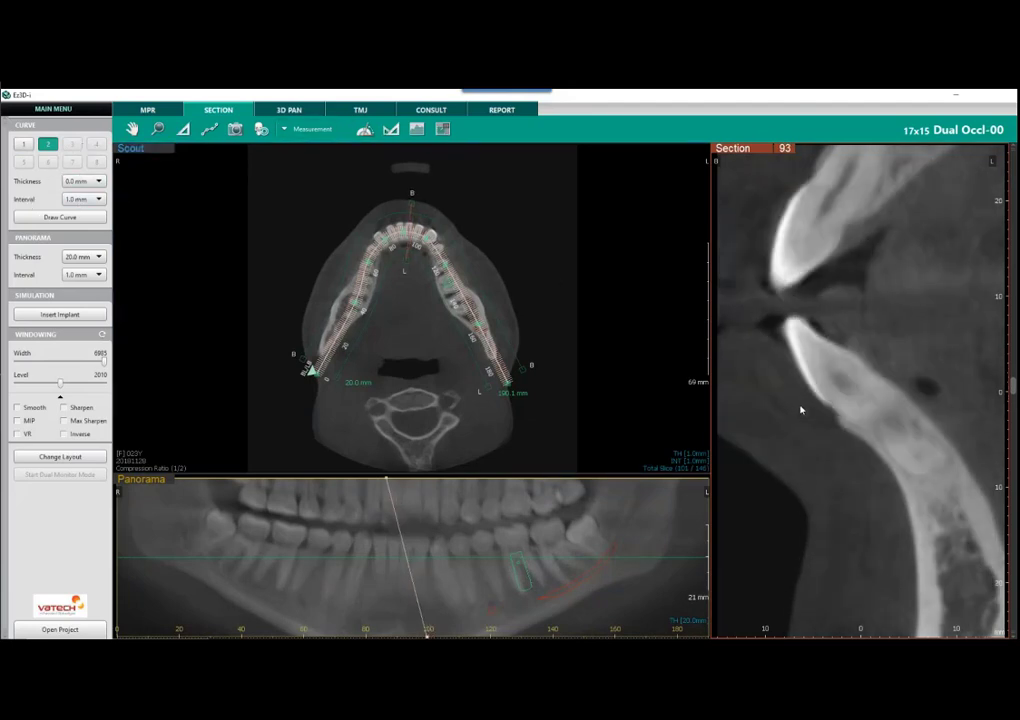
{"action": "scroll", "coordinate": [801, 408], "scroll_direction": "down", "scroll_amount": 8}
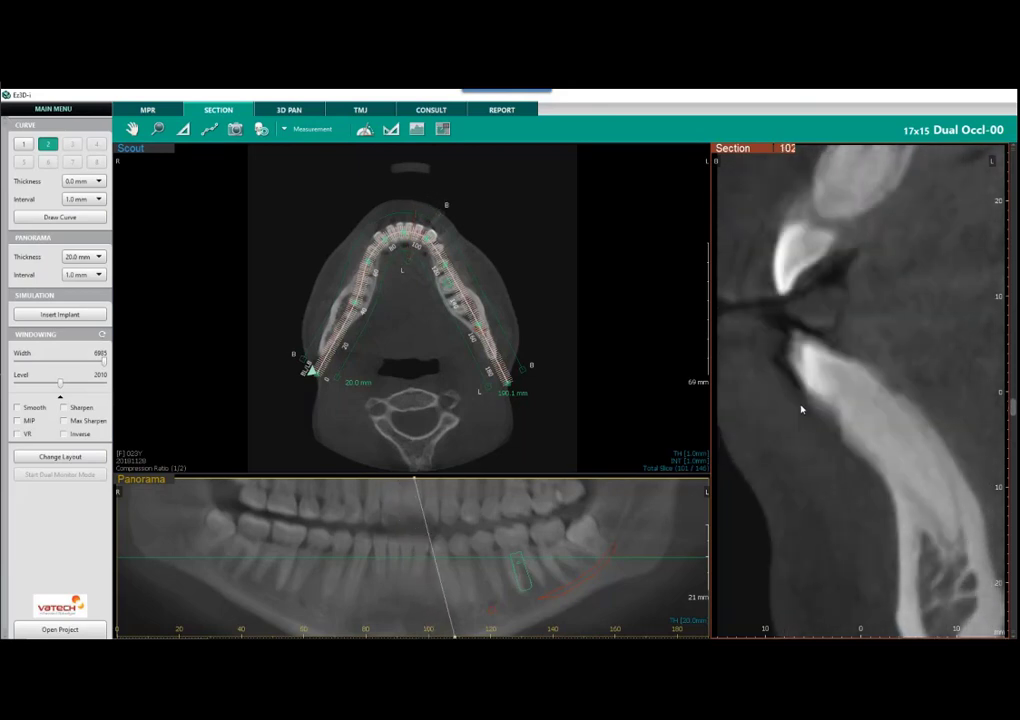
{"action": "scroll", "coordinate": [801, 406], "scroll_direction": "down", "scroll_amount": 3}
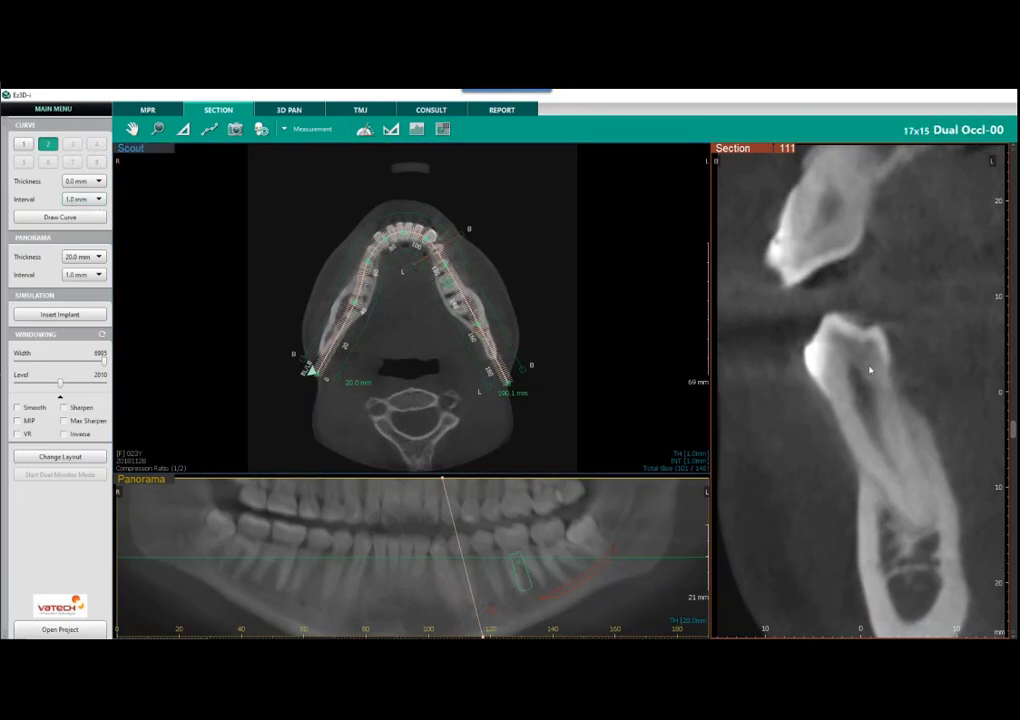
{"action": "scroll", "coordinate": [871, 364], "scroll_direction": "down", "scroll_amount": 1}
{"action": "scroll", "coordinate": [870, 363], "scroll_direction": "up", "scroll_amount": 2}
{"action": "scroll", "coordinate": [870, 363], "scroll_direction": "down", "scroll_amount": 7}
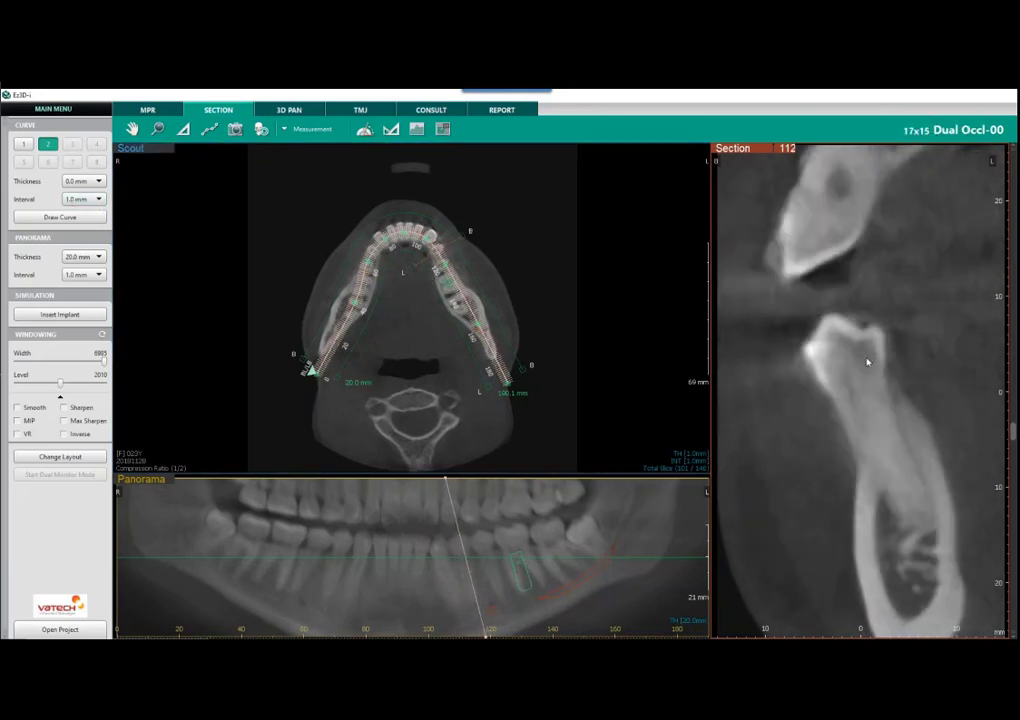
{"action": "scroll", "coordinate": [866, 362], "scroll_direction": "down", "scroll_amount": 3}
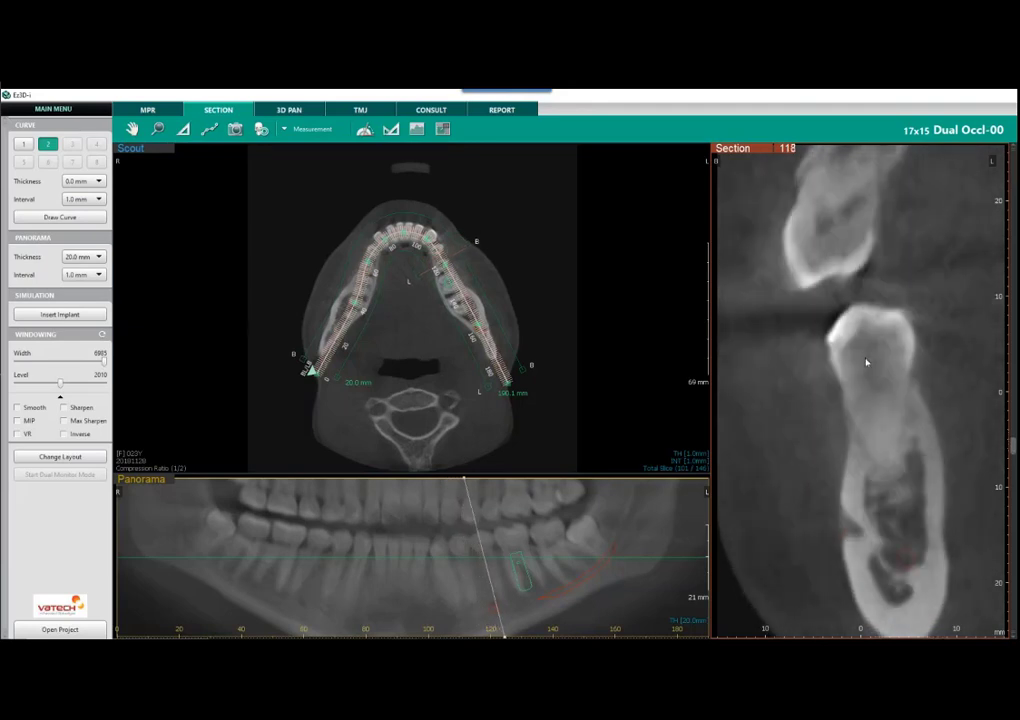
{"action": "scroll", "coordinate": [868, 365], "scroll_direction": "down", "scroll_amount": 7}
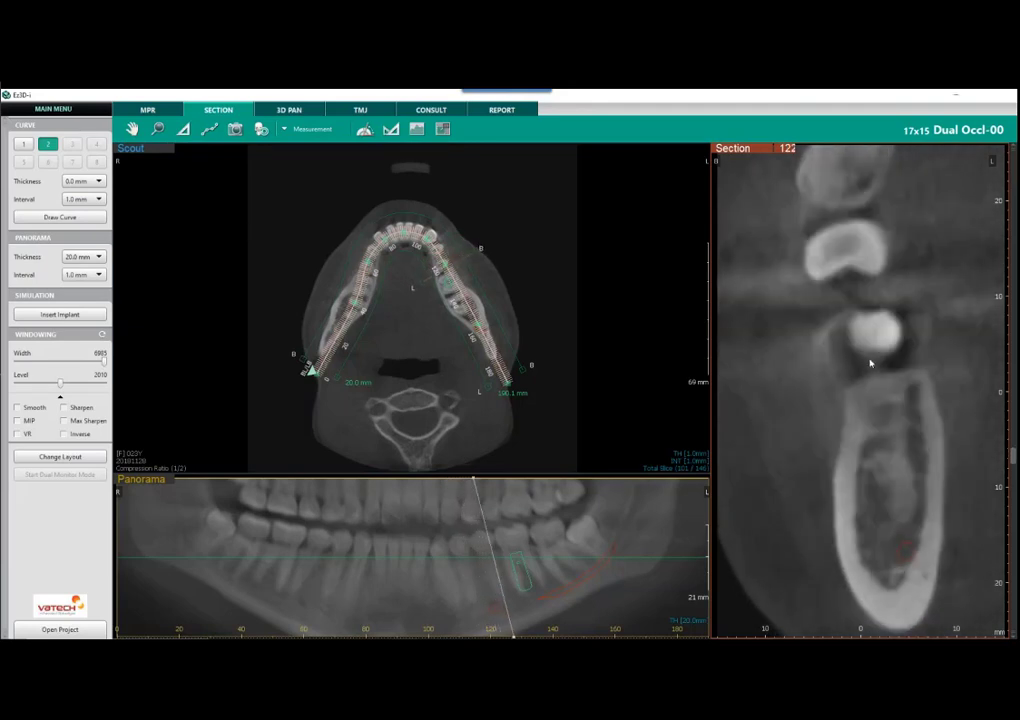
{"action": "scroll", "coordinate": [872, 363], "scroll_direction": "down", "scroll_amount": 9}
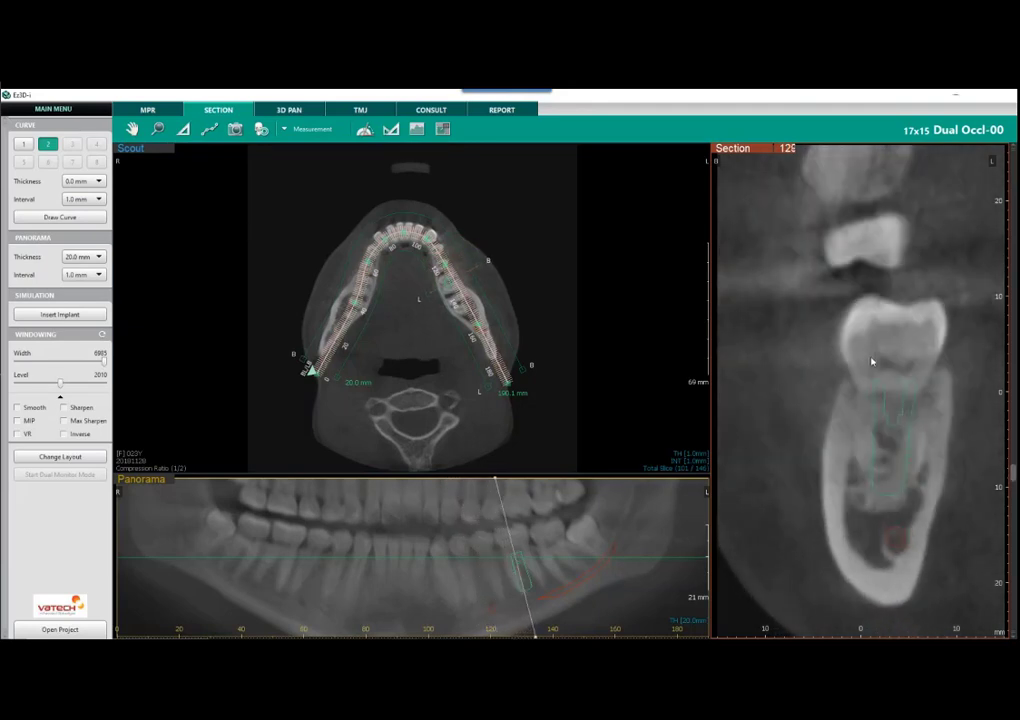
{"action": "scroll", "coordinate": [873, 362], "scroll_direction": "down", "scroll_amount": 3}
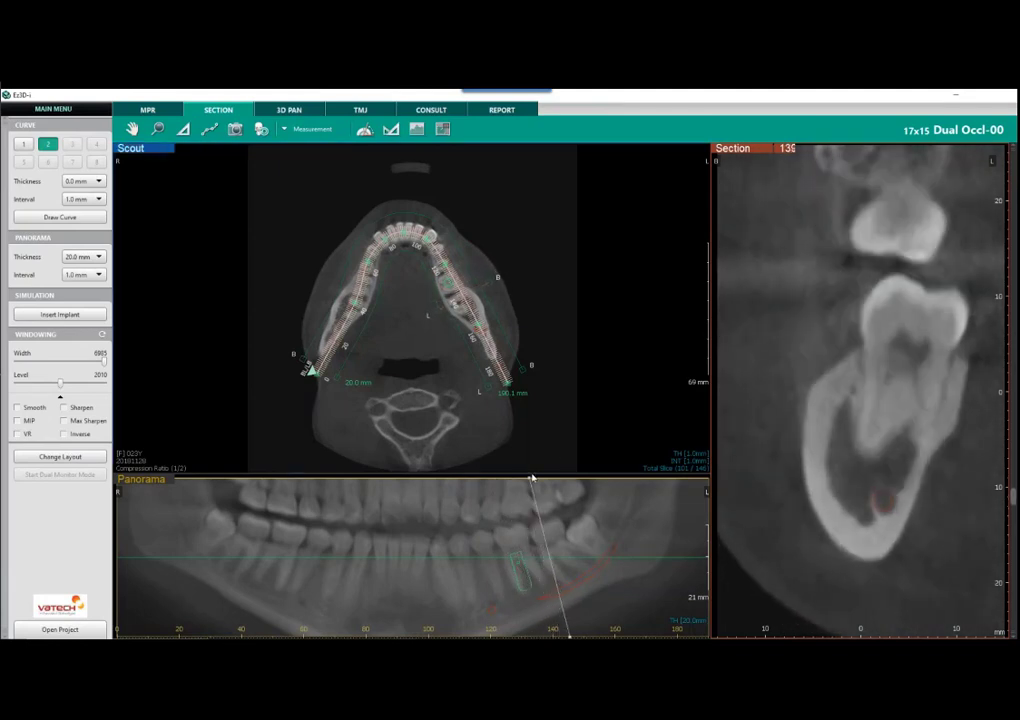
{"action": "left_click_drag", "start_coordinate": [531, 480], "coordinate": [523, 481]}
{"action": "scroll", "coordinate": [937, 371], "scroll_direction": "down", "scroll_amount": 2}
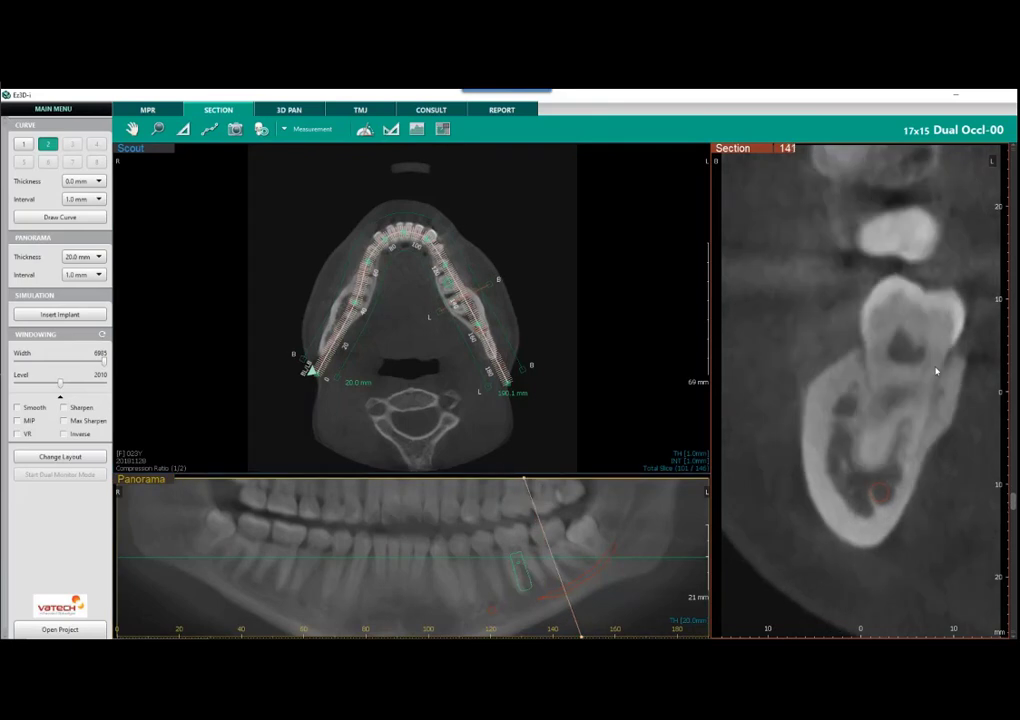
{"action": "scroll", "coordinate": [920, 372], "scroll_direction": "up", "scroll_amount": 3}
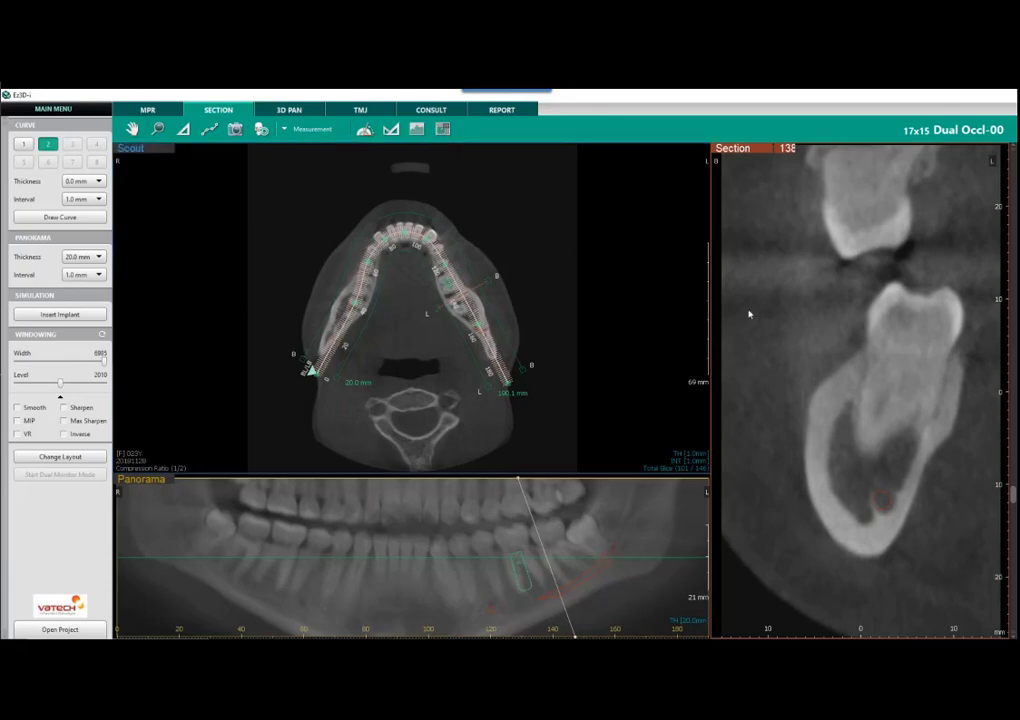
Step: Restore the three-slice cross-section layout and move the section line on the Panorama to slice 119
{"action": "double_click", "coordinate": [838, 331]}
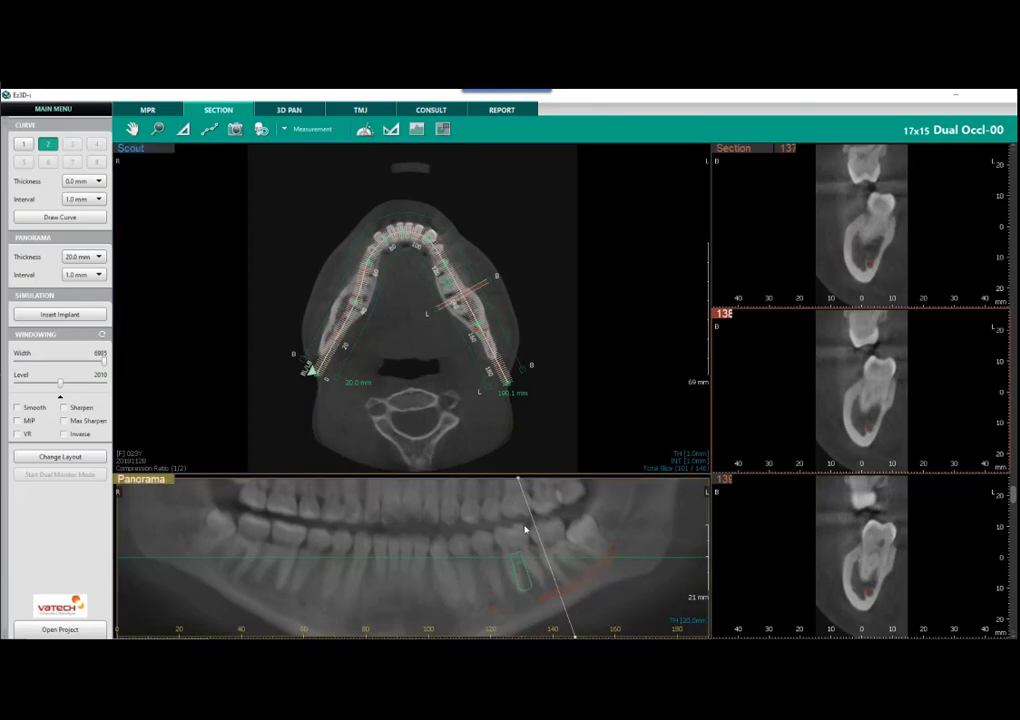
{"action": "left_click_drag", "start_coordinate": [530, 514], "coordinate": [480, 530]}
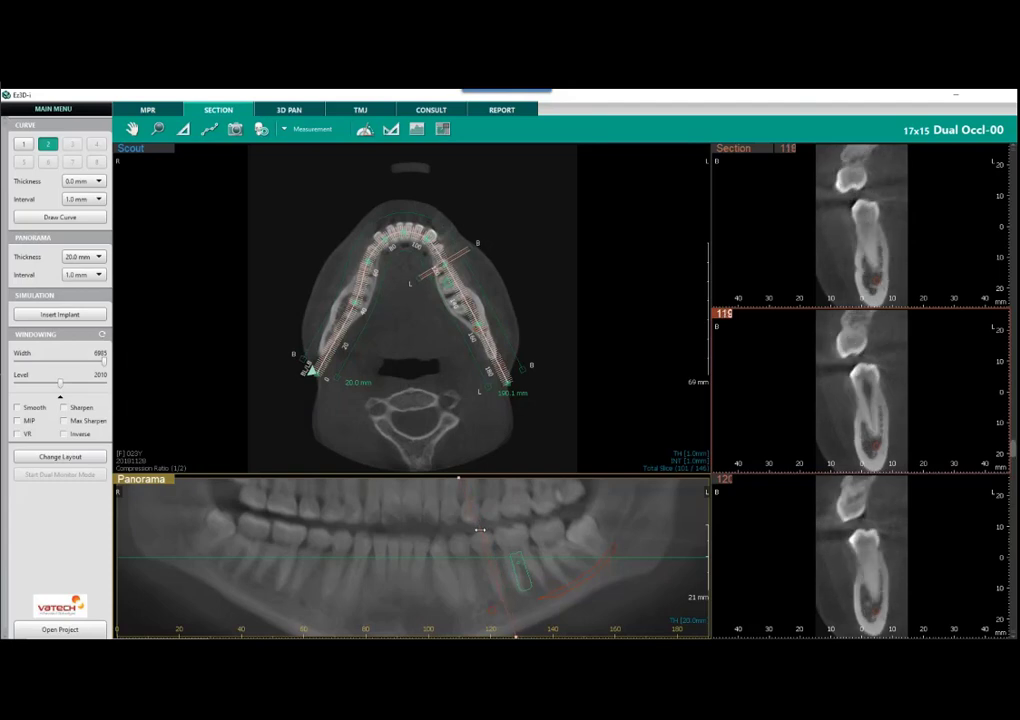
Step: Measure a three-point angle in the empty black area beside the image of cross-section 119
{"action": "left_click", "coordinate": [314, 130]}
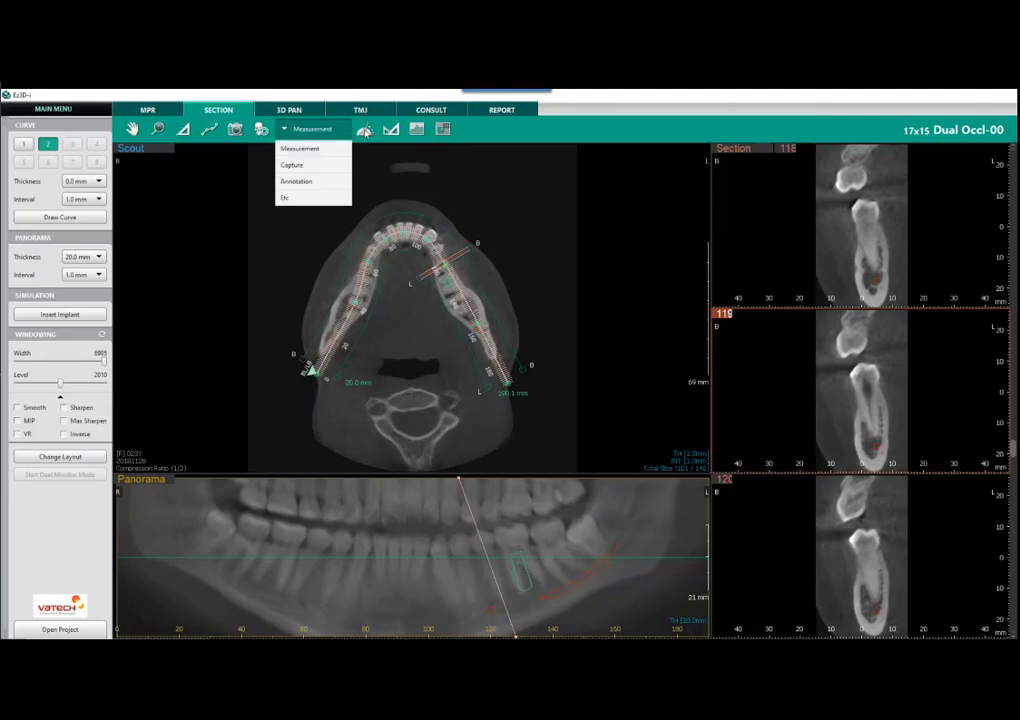
{"action": "left_click", "coordinate": [365, 132]}
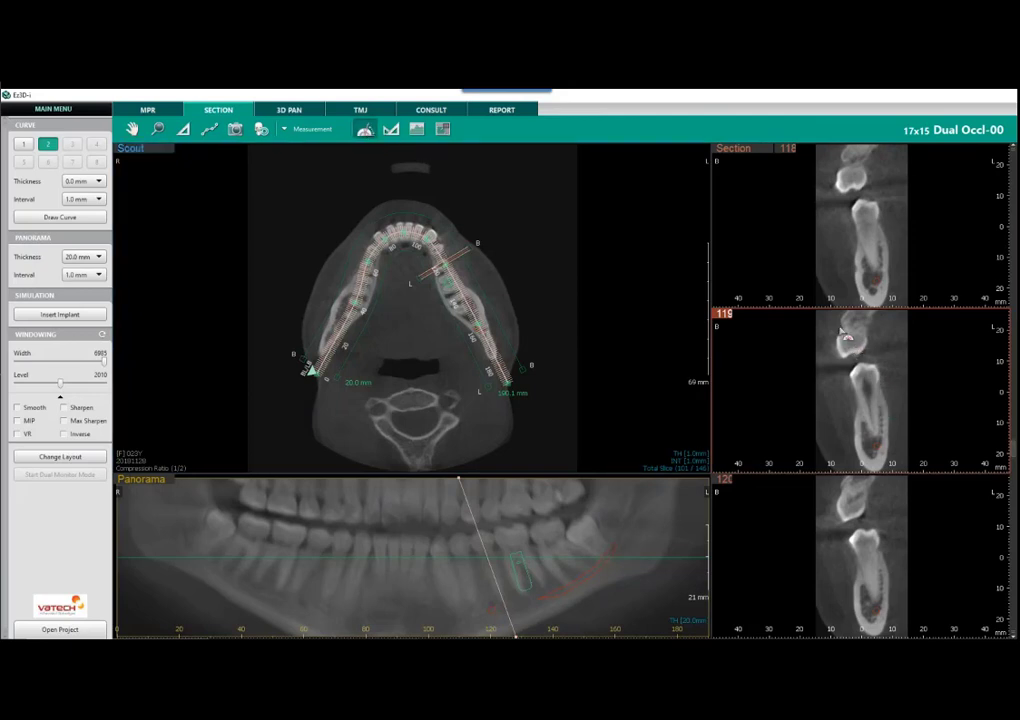
{"action": "left_click", "coordinate": [757, 348]}
{"action": "left_click", "coordinate": [768, 393]}
{"action": "left_click", "coordinate": [806, 359]}
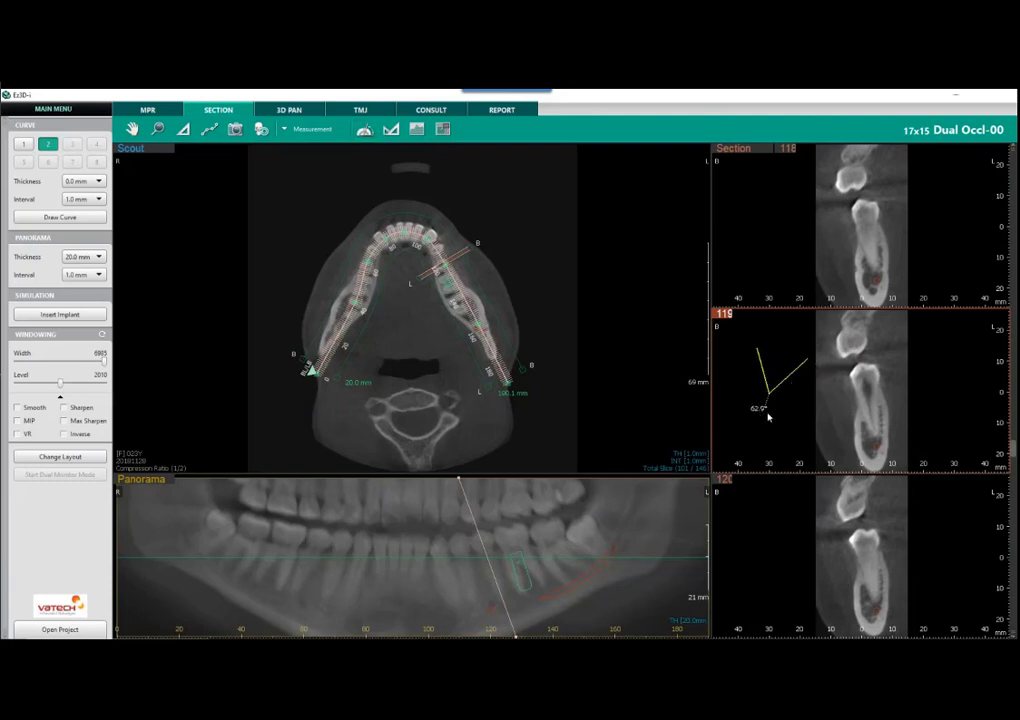
Step: Reposition the angle's label and one arm's end point in cross-section 119, and delete the angle measurement
{"action": "left_click_drag", "start_coordinate": [763, 409], "coordinate": [762, 440]}
{"action": "left_click", "coordinate": [784, 381]}
{"action": "mouse_move", "coordinate": [807, 360]}
{"action": "left_mouse_down"}
{"action": "mouse_move", "coordinate": [800, 325]}
{"action": "mouse_move", "coordinate": [810, 357]}
{"action": "left_mouse_up"}
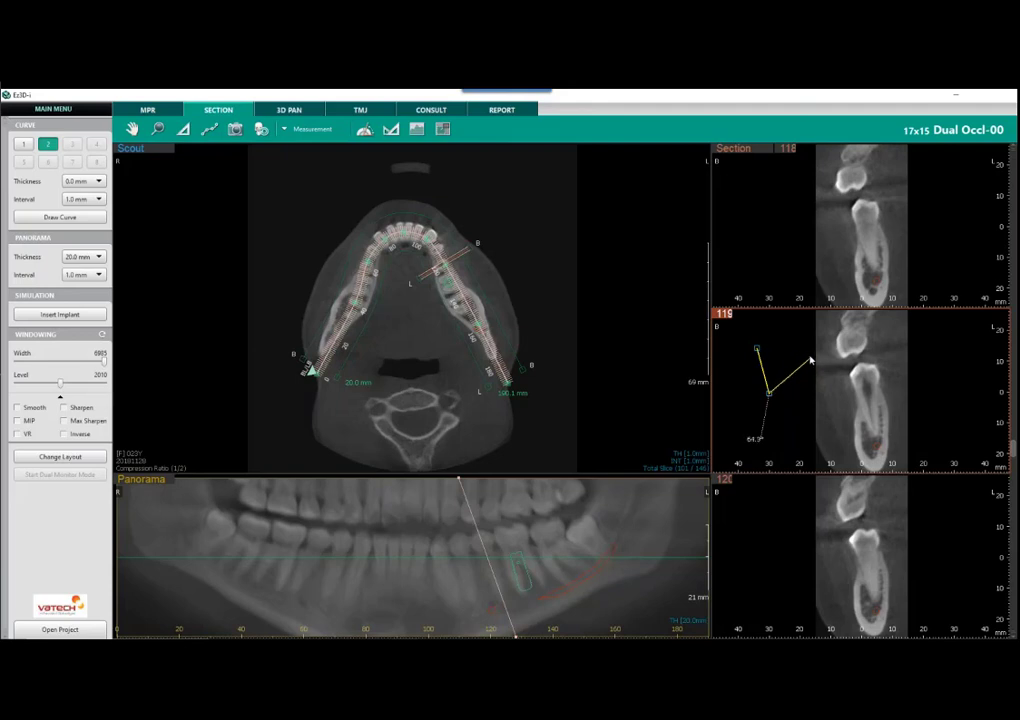
{"action": "right_click", "coordinate": [769, 396]}
{"action": "left_click", "coordinate": [786, 424]}
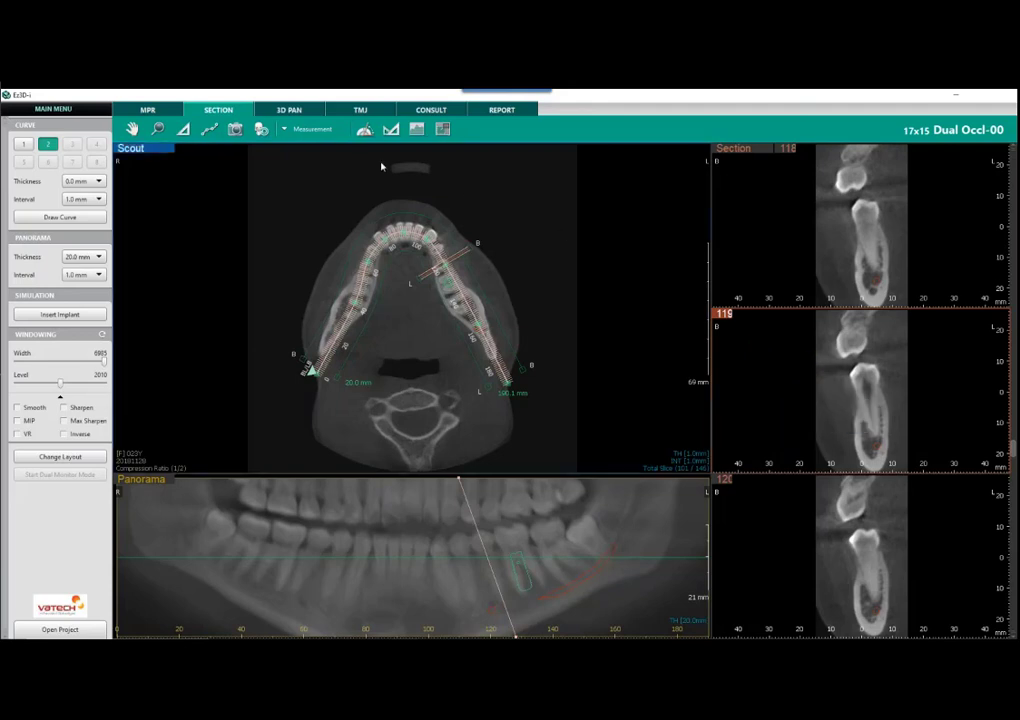
Step: Measure an angle in cross-section 119 with its vertex on the lower premolar, and move its label off the tooth
{"action": "left_click", "coordinate": [365, 129]}
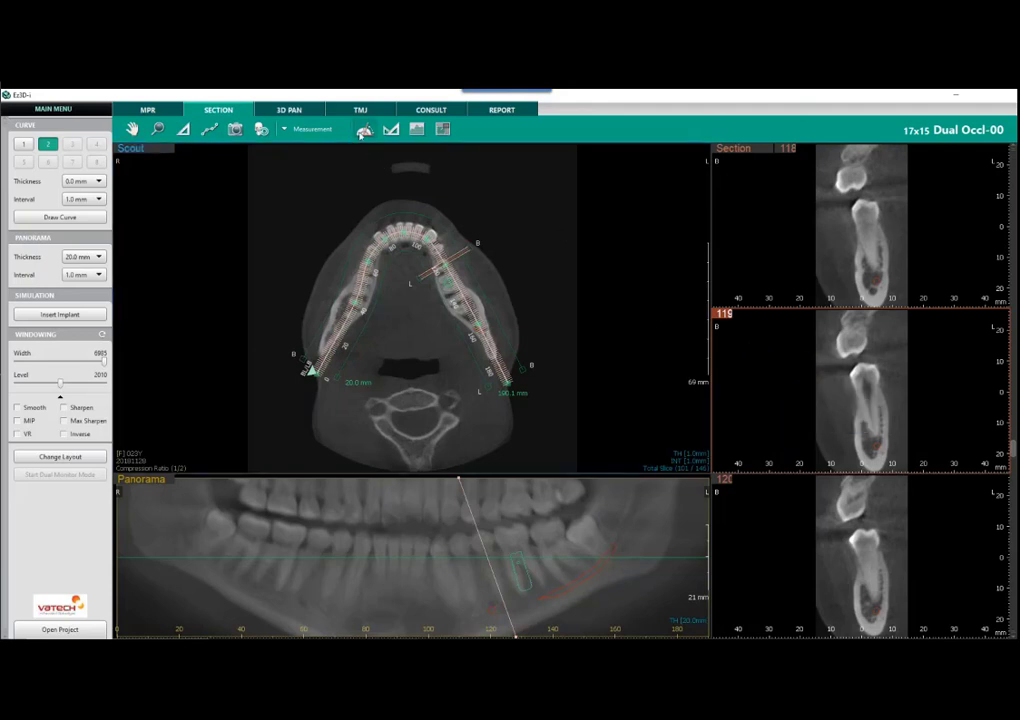
{"action": "left_click", "coordinate": [852, 322]}
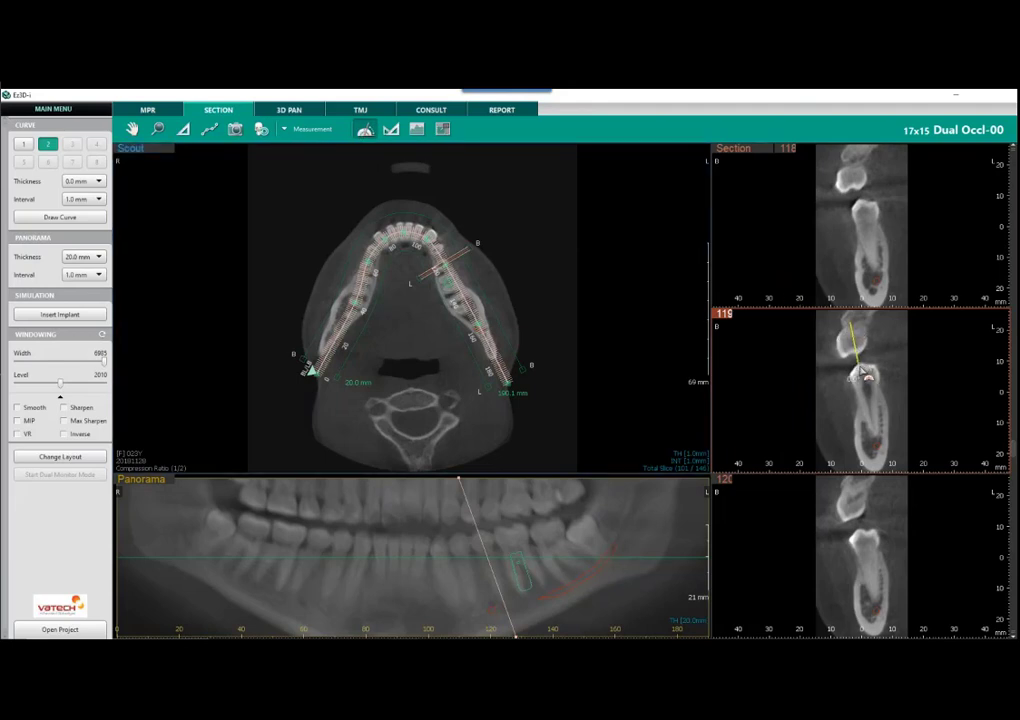
{"action": "left_click", "coordinate": [867, 383]}
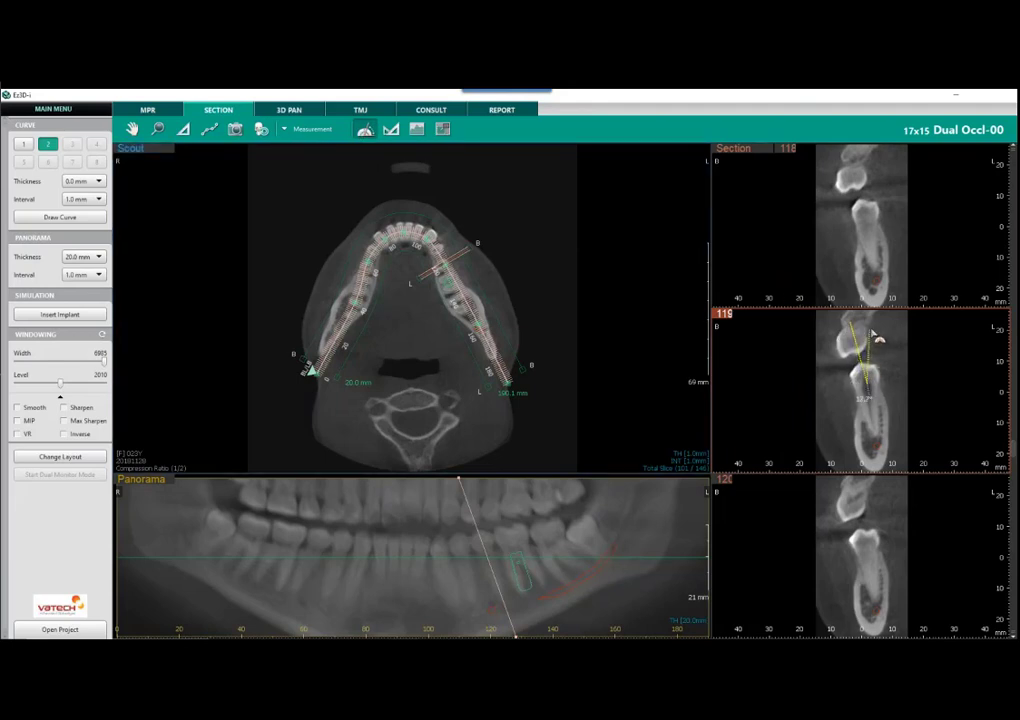
{"action": "left_click", "coordinate": [870, 328]}
{"action": "left_click_drag", "start_coordinate": [867, 397], "coordinate": [839, 388]}
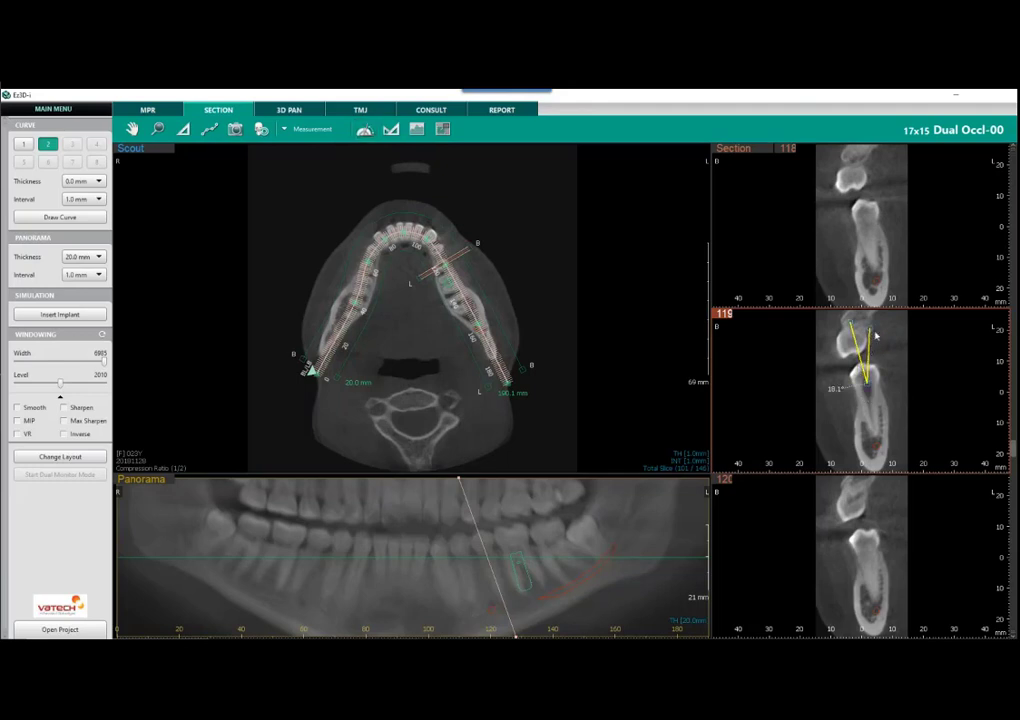
Step: Adjust the end points of both arms of the premolar angle in cross-section 119, and delete the measurement
{"action": "left_click_drag", "start_coordinate": [870, 329], "coordinate": [875, 331]}
{"action": "left_click_drag", "start_coordinate": [850, 322], "coordinate": [858, 330]}
{"action": "right_click", "coordinate": [860, 350]}
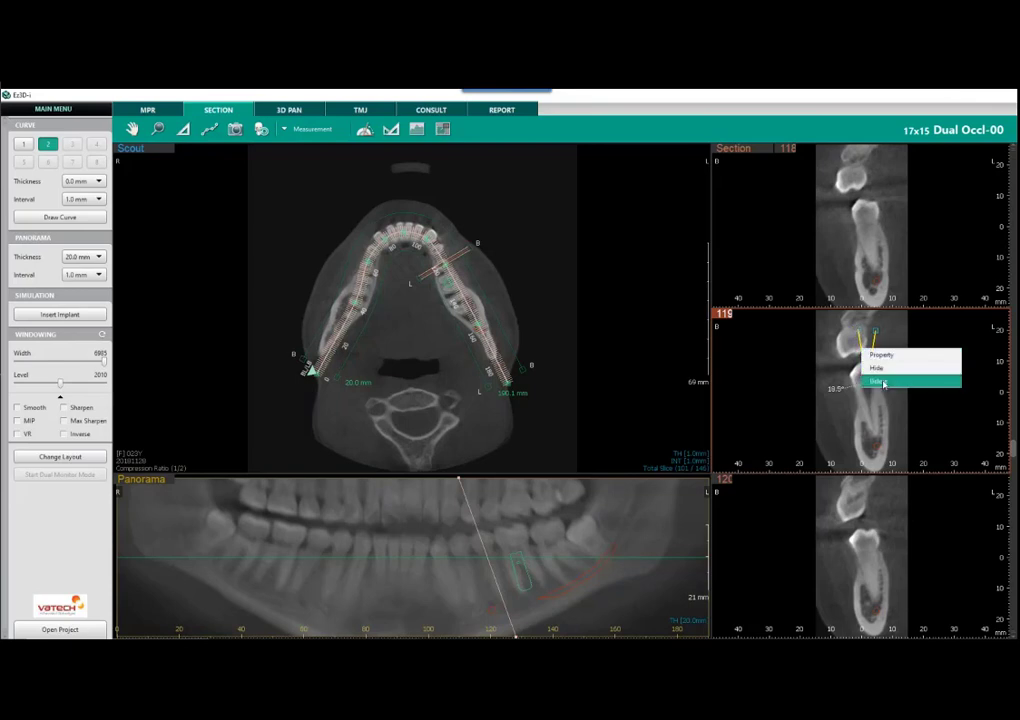
{"action": "left_click", "coordinate": [885, 384]}
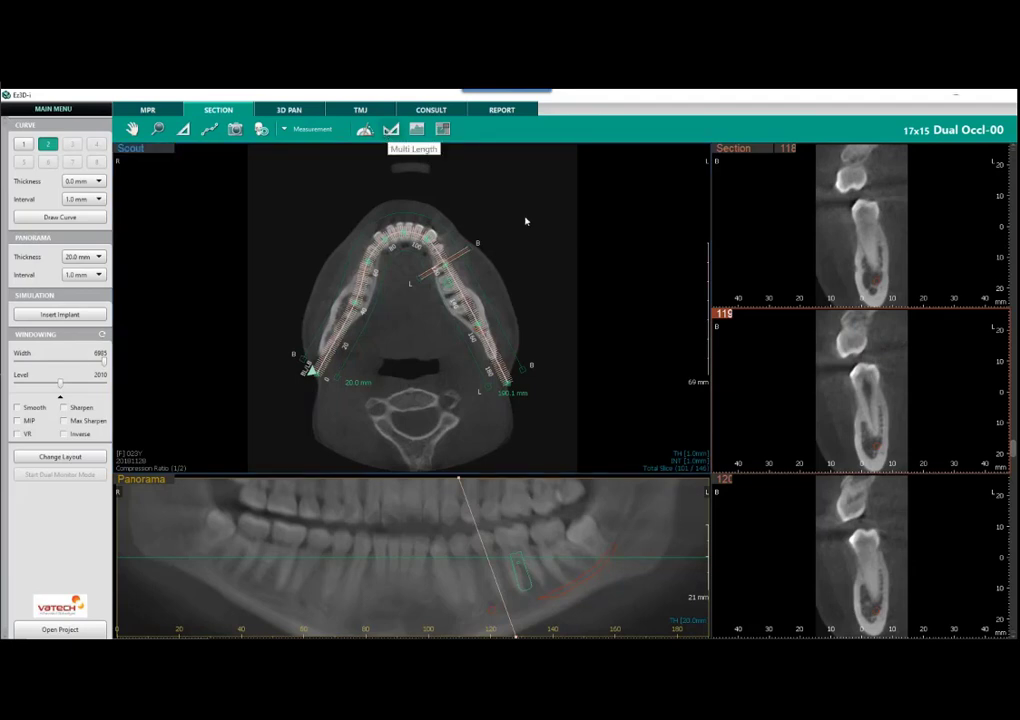
Step: In the enlarged cross-section 119, measure the lower premolar from root tip to crown with five Multi Length segments and move the total label aside
{"action": "double_click", "coordinate": [771, 366]}
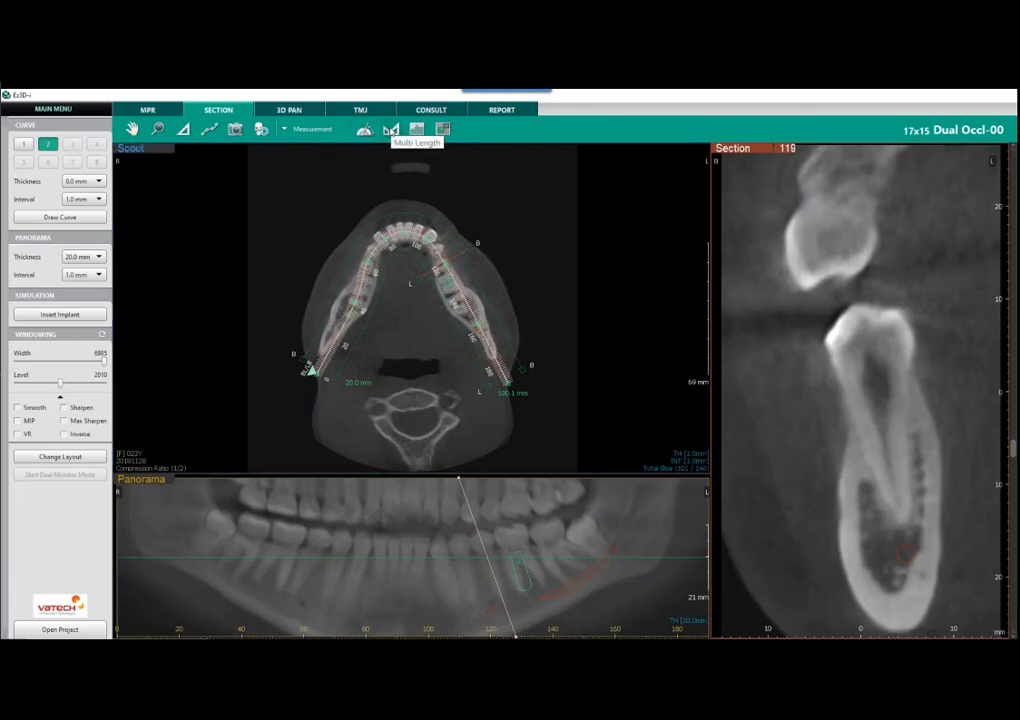
{"action": "left_click", "coordinate": [390, 130]}
{"action": "left_click", "coordinate": [898, 512]}
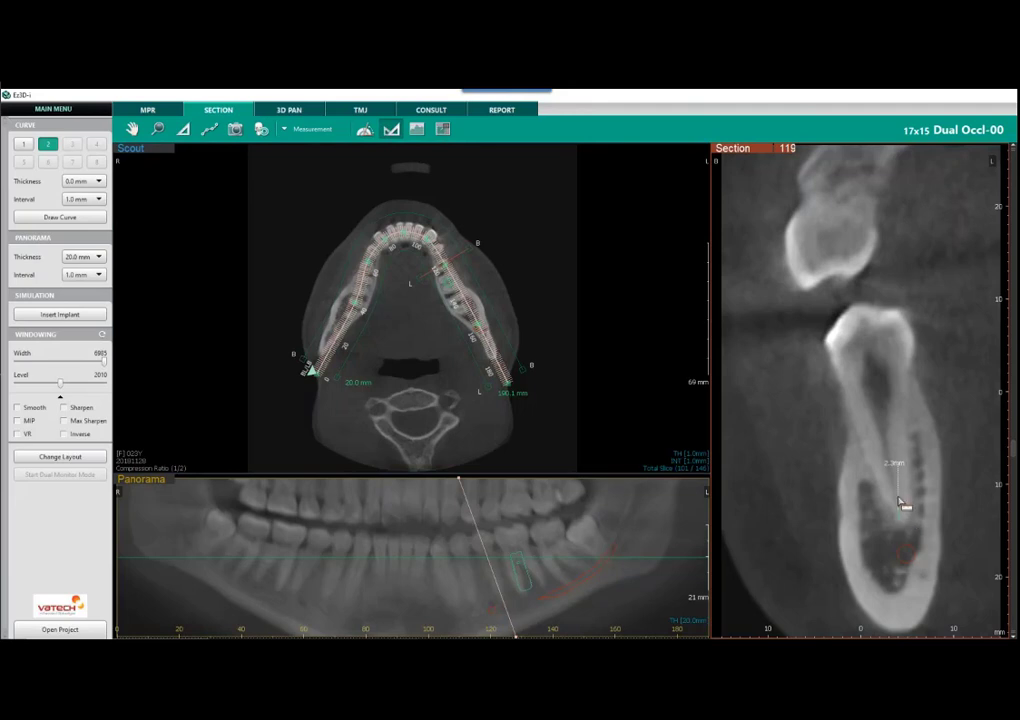
{"action": "left_click", "coordinate": [888, 444]}
{"action": "left_click", "coordinate": [883, 409]}
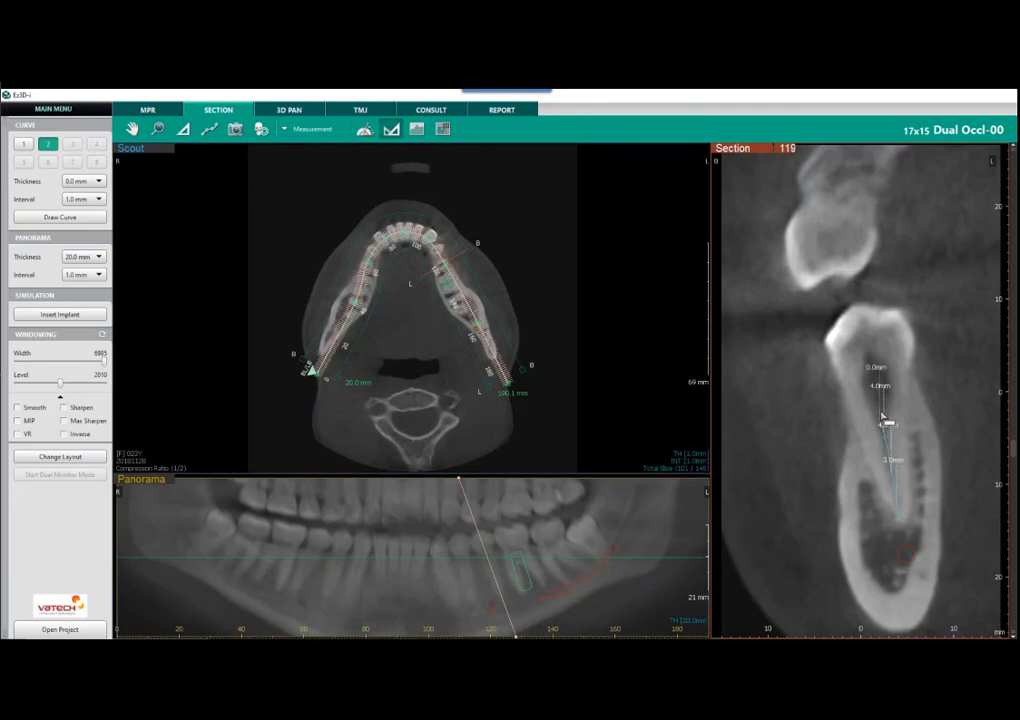
{"action": "left_click", "coordinate": [876, 358]}
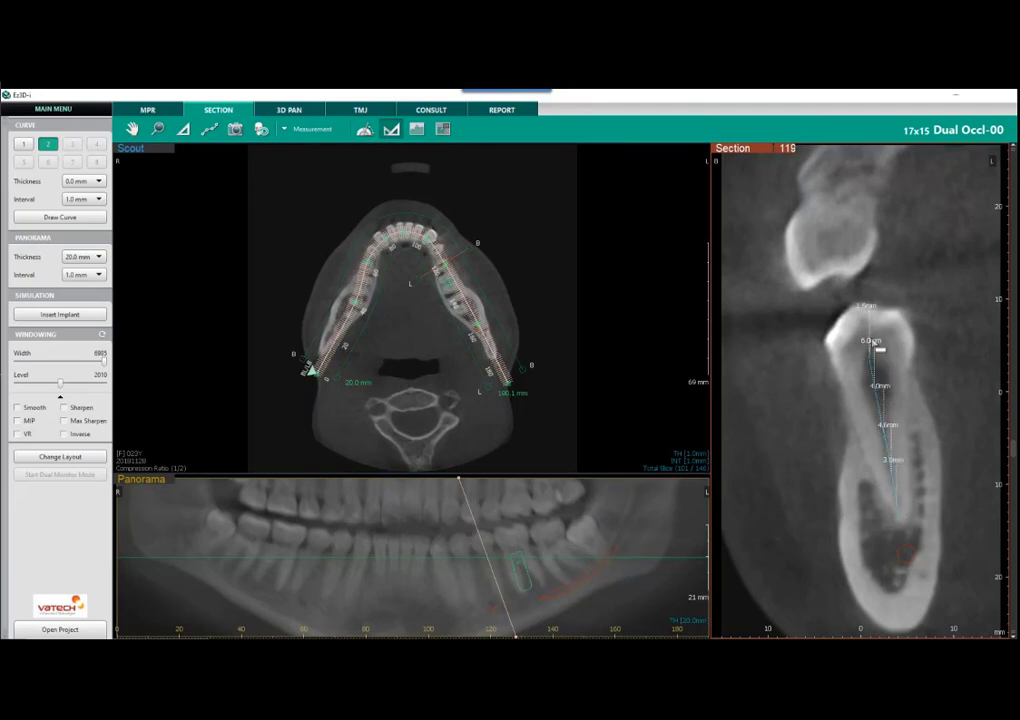
{"action": "double_click", "coordinate": [871, 290]}
{"action": "right_click", "coordinate": [914, 289]}
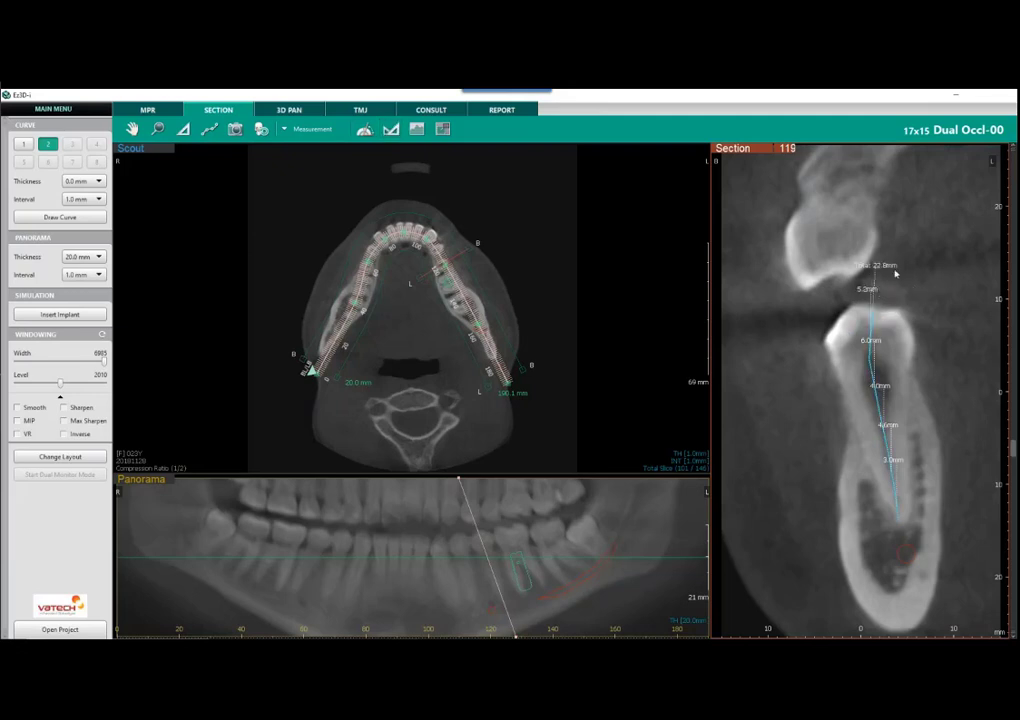
{"action": "left_click_drag", "start_coordinate": [895, 270], "coordinate": [932, 250]}
Step: Draw a second Multi Length measurement of five segments from the lower jawbone out into the buccal soft tissue in cross-section 119, and delete it
{"action": "left_click", "coordinate": [391, 131]}
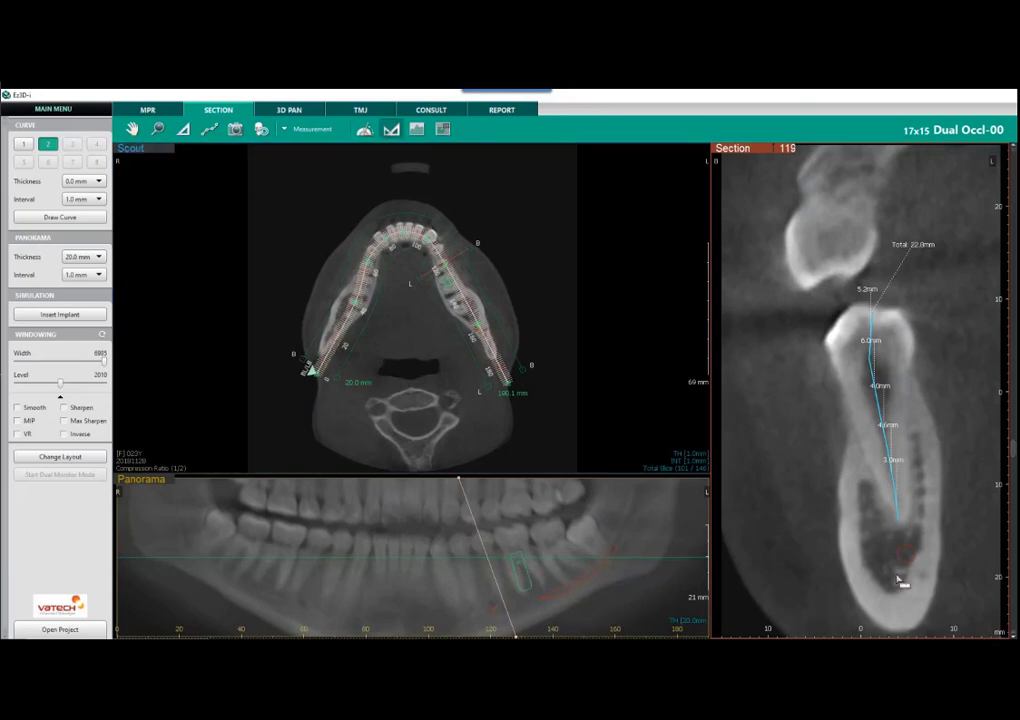
{"action": "left_click_drag", "start_coordinate": [872, 559], "coordinate": [857, 523]}
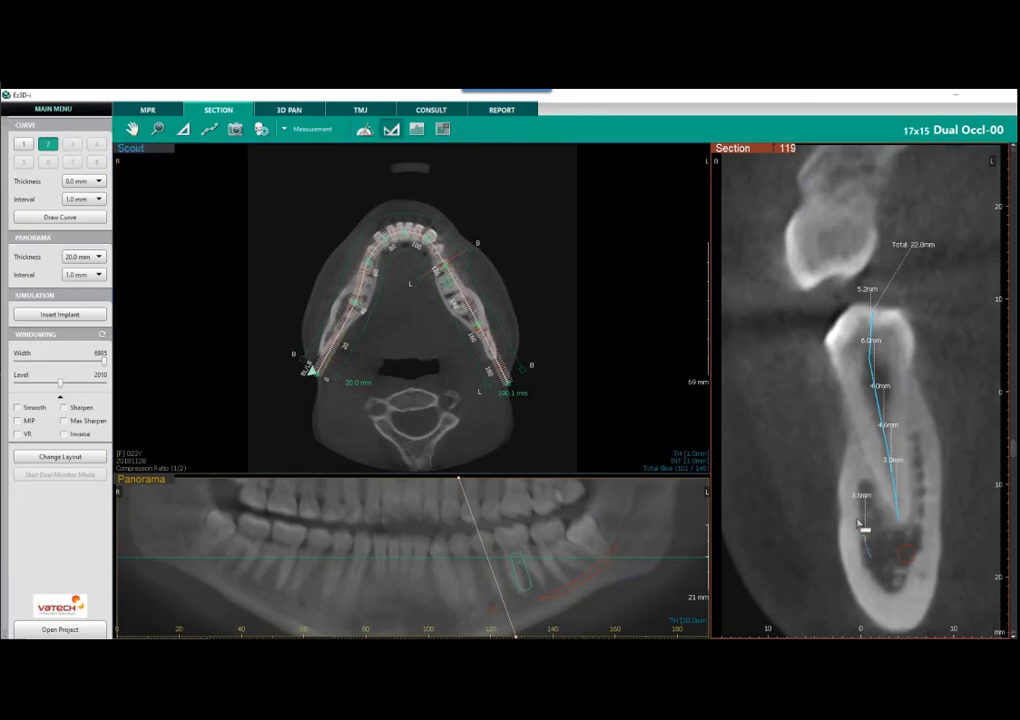
{"action": "left_click", "coordinate": [823, 479]}
{"action": "left_click", "coordinate": [791, 445]}
{"action": "left_click", "coordinate": [787, 401]}
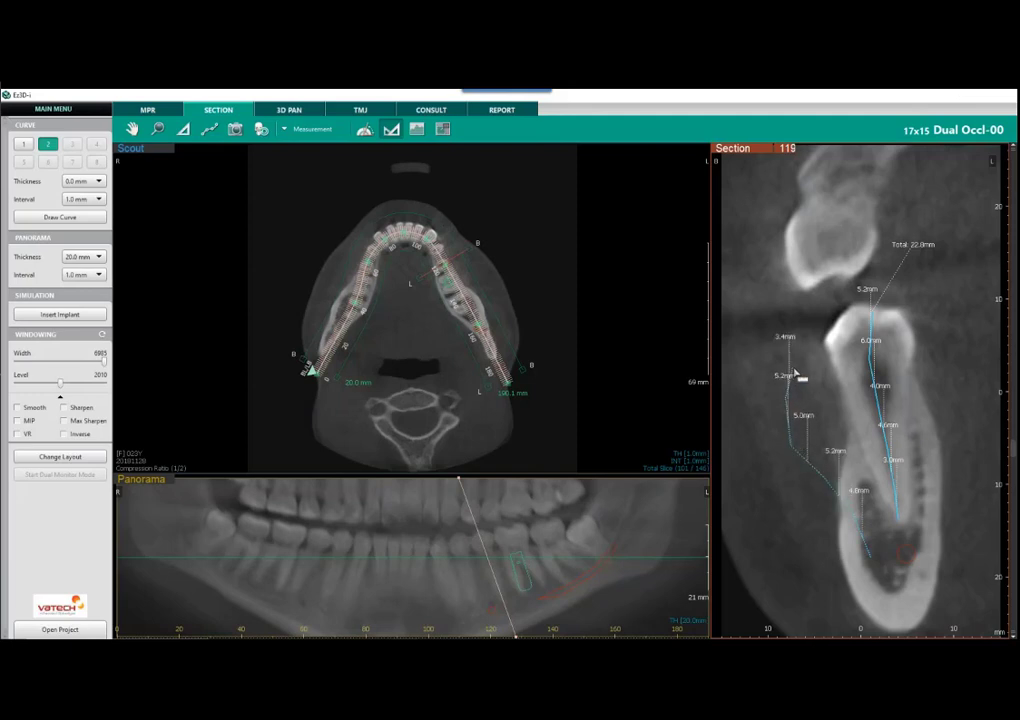
{"action": "double_click", "coordinate": [795, 371]}
{"action": "right_click", "coordinate": [808, 333]}
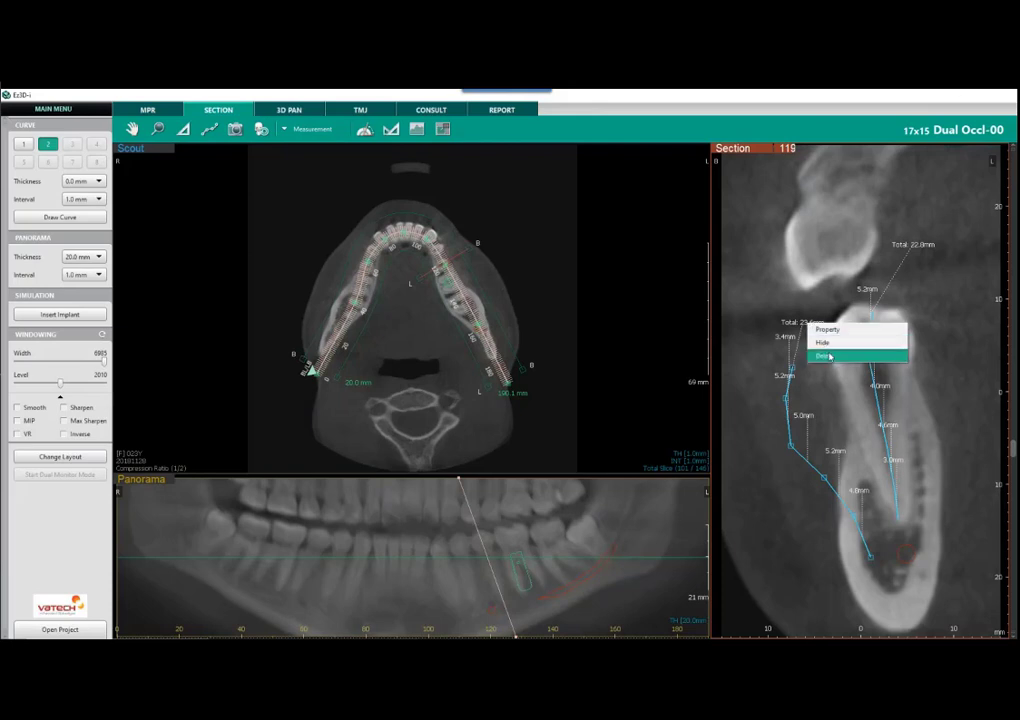
{"action": "left_click", "coordinate": [815, 355]}
Step: Delete the Multi Length measurement on the lower premolar in cross-section 119 and restore the three-section layout
{"action": "right_click", "coordinate": [873, 333]}
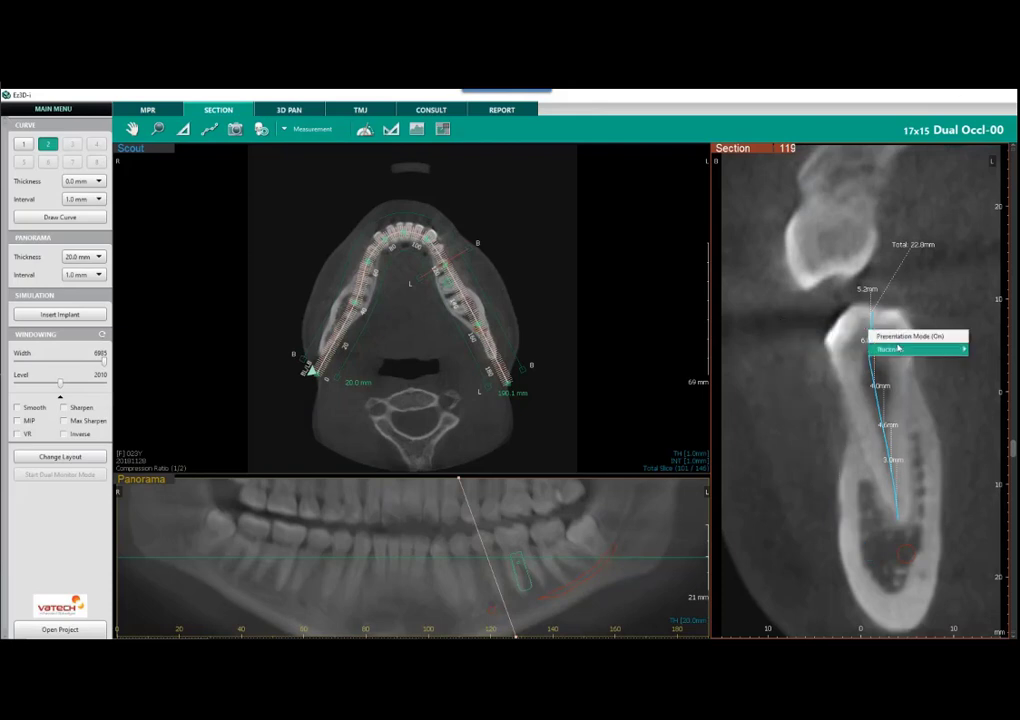
{"action": "right_click", "coordinate": [907, 250]}
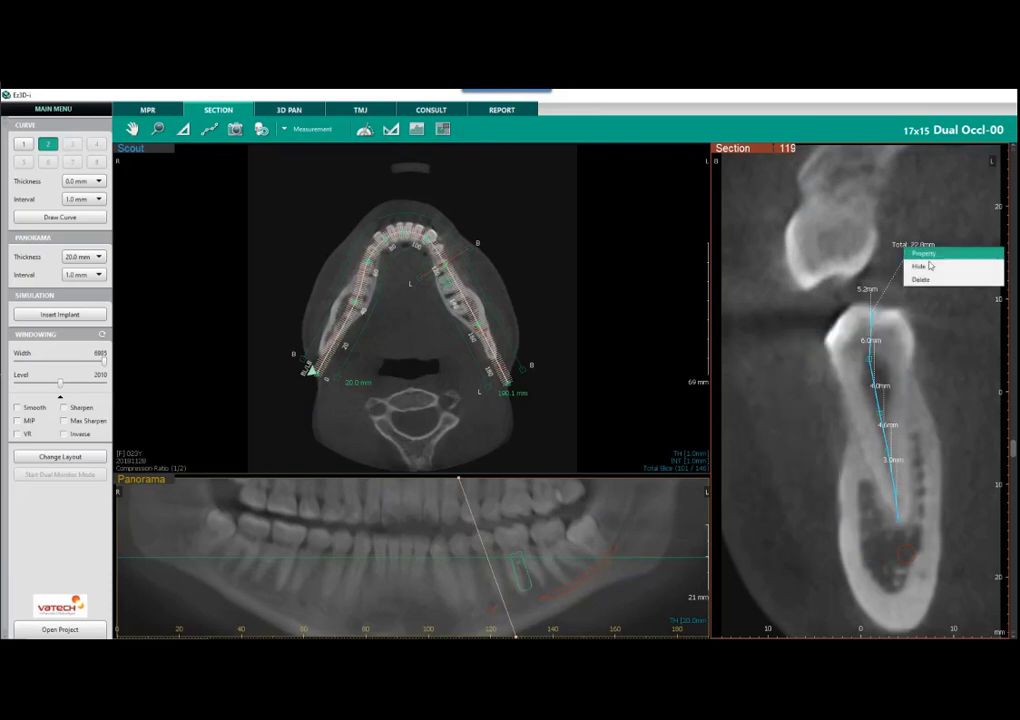
{"action": "left_click", "coordinate": [931, 281]}
{"action": "double_click", "coordinate": [872, 330]}
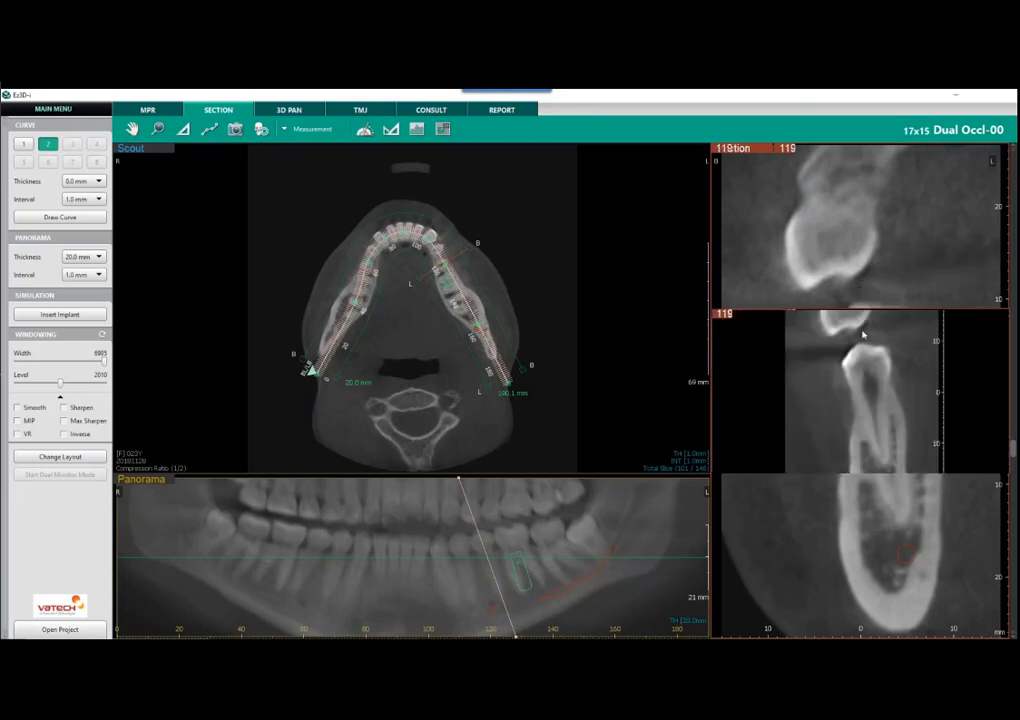
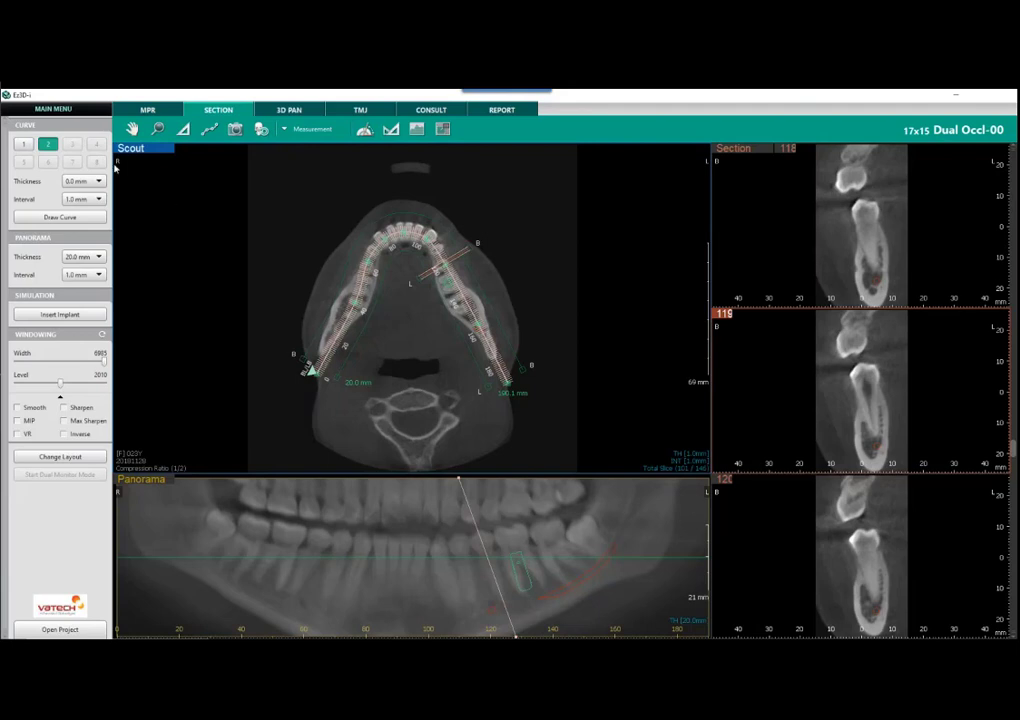
Step: Display the upper arch curve, curve 1, and delete only that curve
{"action": "left_click", "coordinate": [23, 146]}
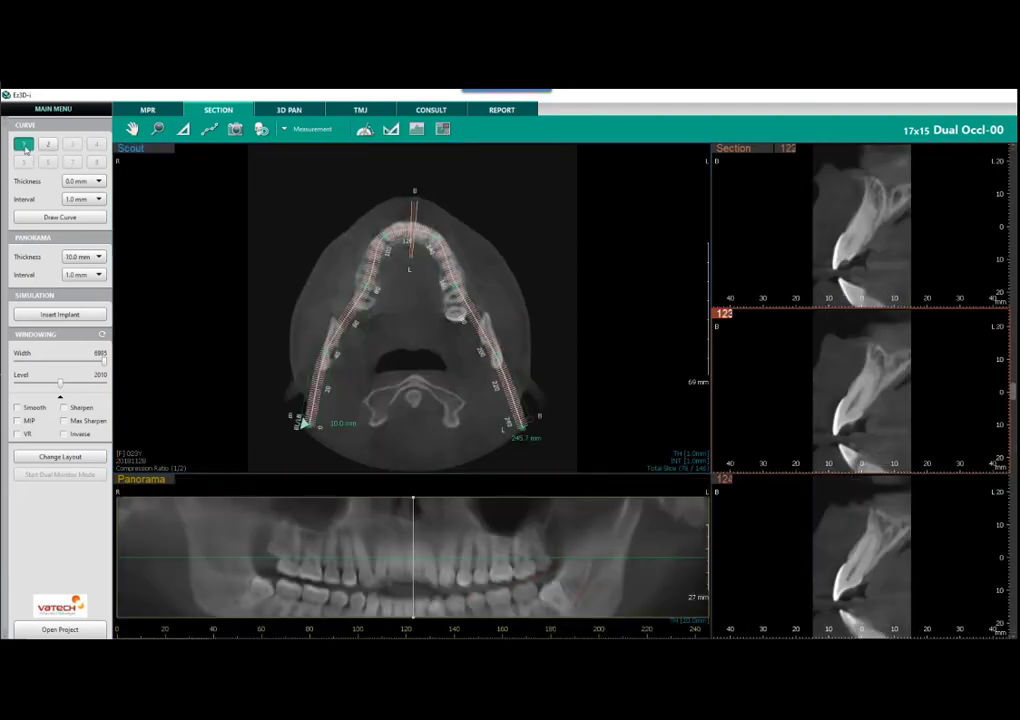
{"action": "right_click", "coordinate": [25, 148]}
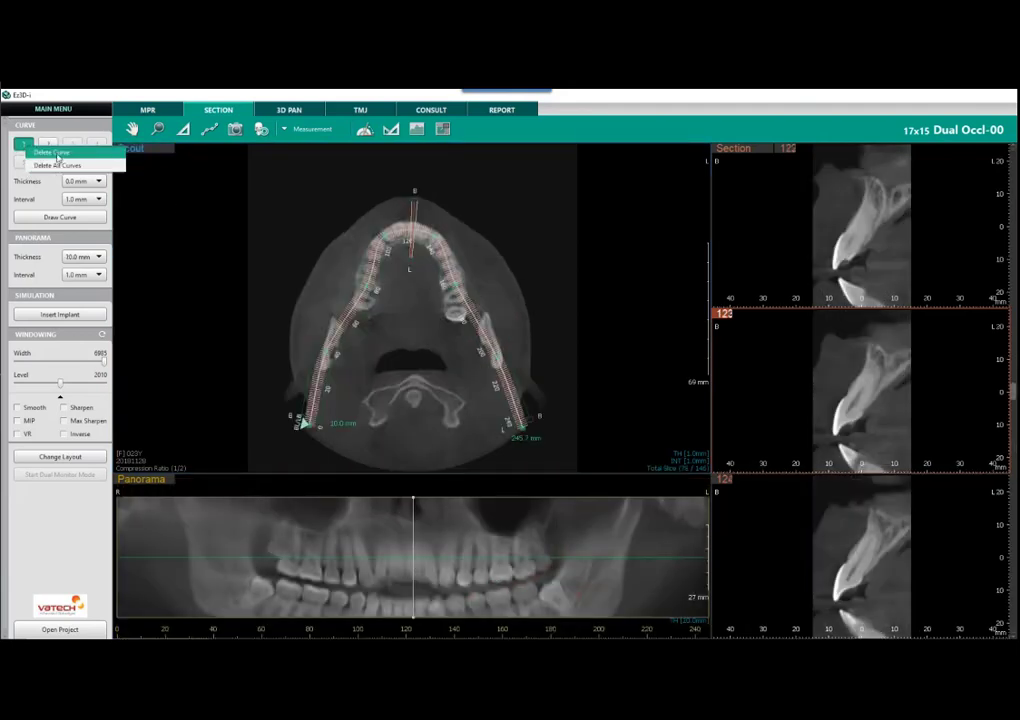
{"action": "left_click", "coordinate": [54, 153]}
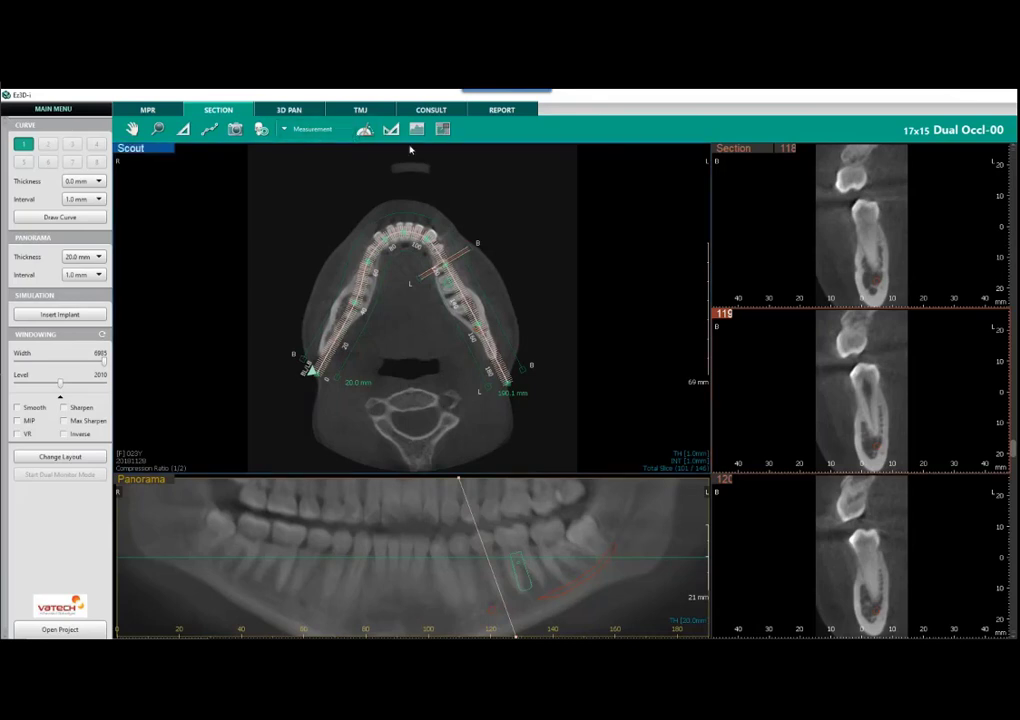
Step: Enlarge cross-section 119 and draw a Profile line about 24 mm long across the lower jawbone at premolar root level
{"action": "double_click", "coordinate": [783, 372]}
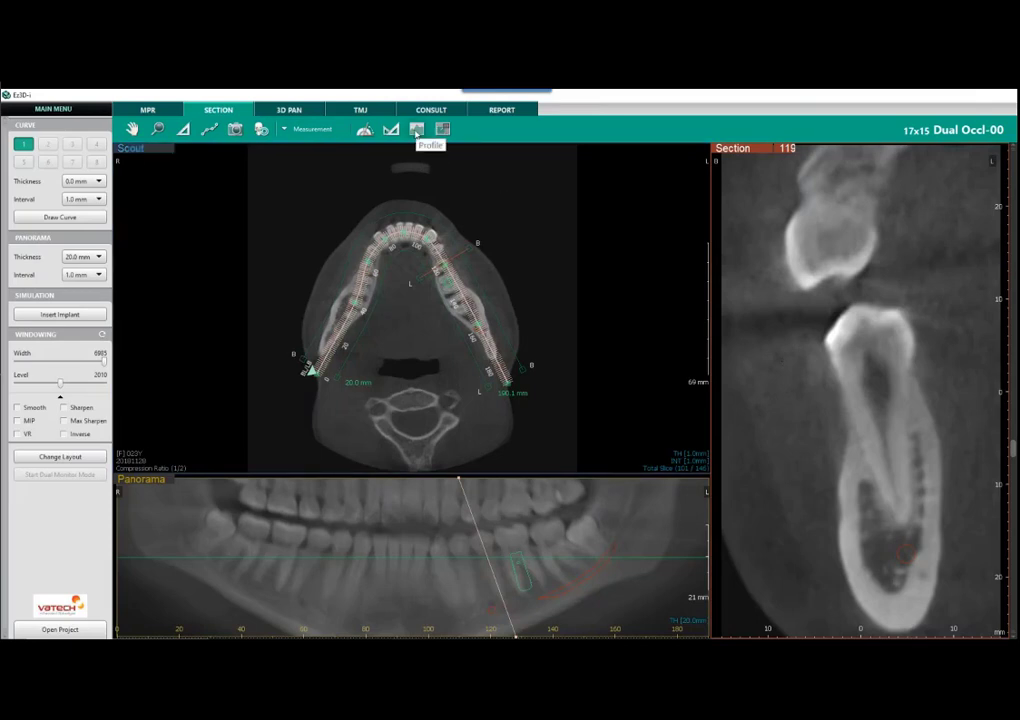
{"action": "left_click", "coordinate": [416, 131]}
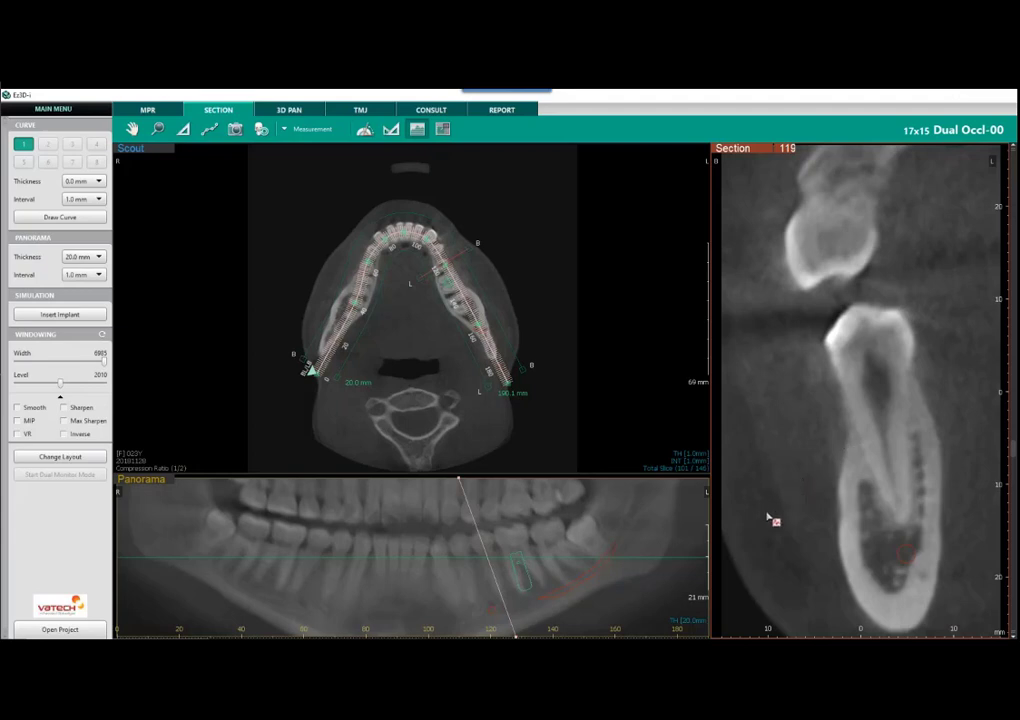
{"action": "mouse_move", "coordinate": [769, 517]}
{"action": "left_mouse_down"}
{"action": "mouse_move", "coordinate": [899, 483]}
{"action": "mouse_move", "coordinate": [988, 476]}
{"action": "mouse_move", "coordinate": [983, 467]}
{"action": "left_mouse_up"}
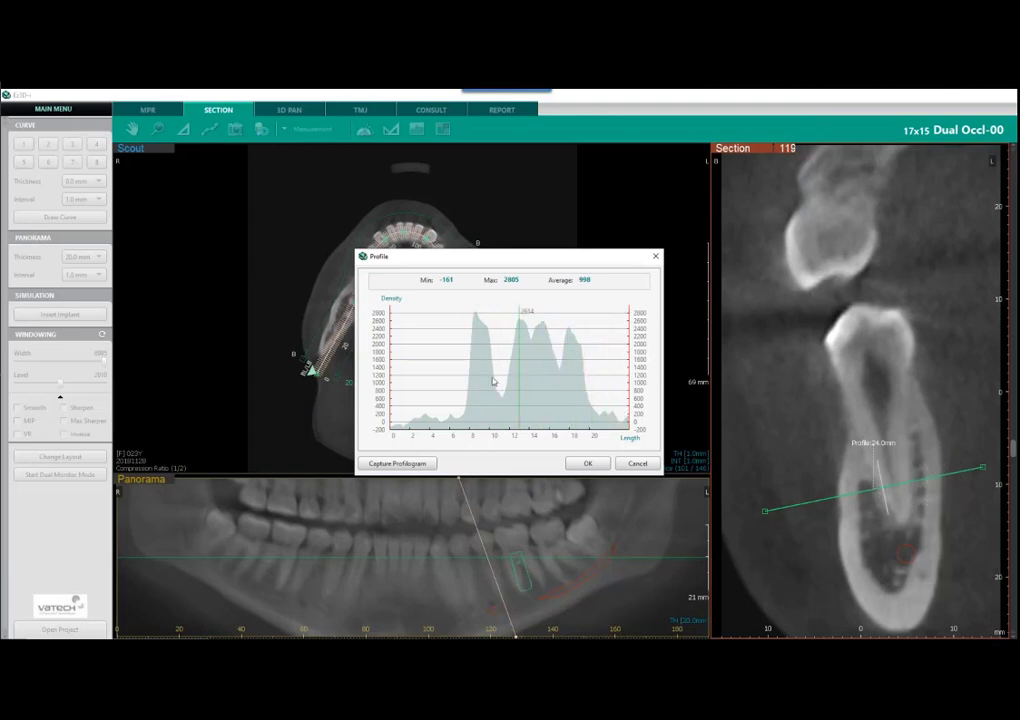
Step: Narrow the density profile graph to about 10 to 18 mm, dismiss the graph, and delete the Profile line from cross-section 119
{"action": "left_click_drag", "start_coordinate": [395, 357], "coordinate": [489, 361]}
{"action": "mouse_move", "coordinate": [630, 369]}
{"action": "left_mouse_down"}
{"action": "mouse_move", "coordinate": [614, 358]}
{"action": "mouse_move", "coordinate": [562, 358]}
{"action": "left_mouse_up"}
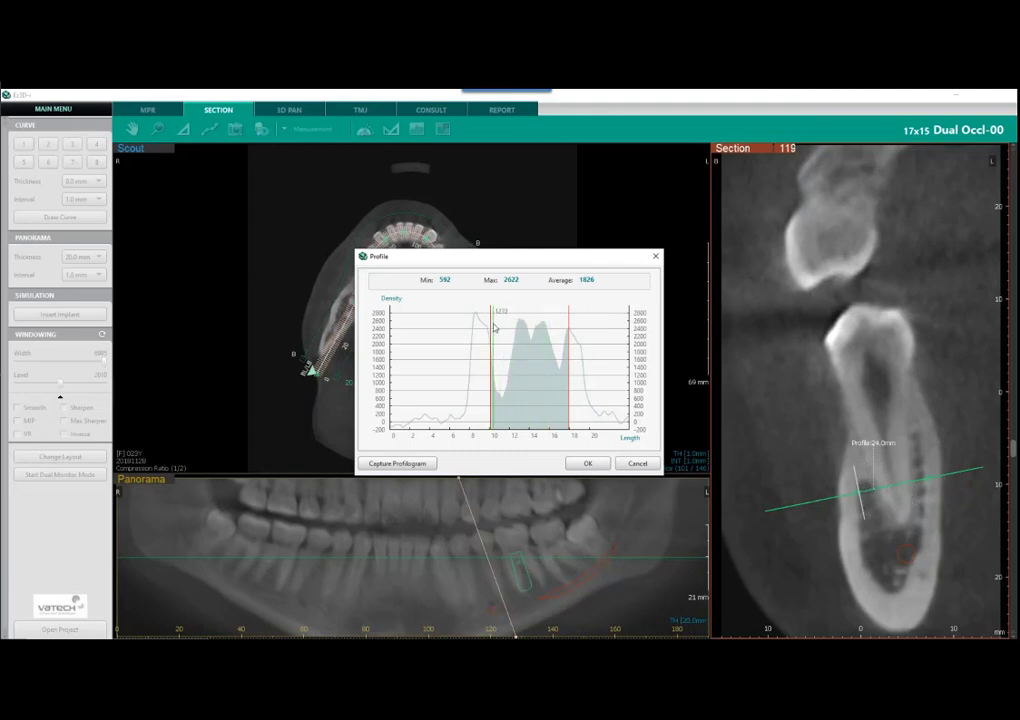
{"action": "left_click", "coordinate": [630, 465]}
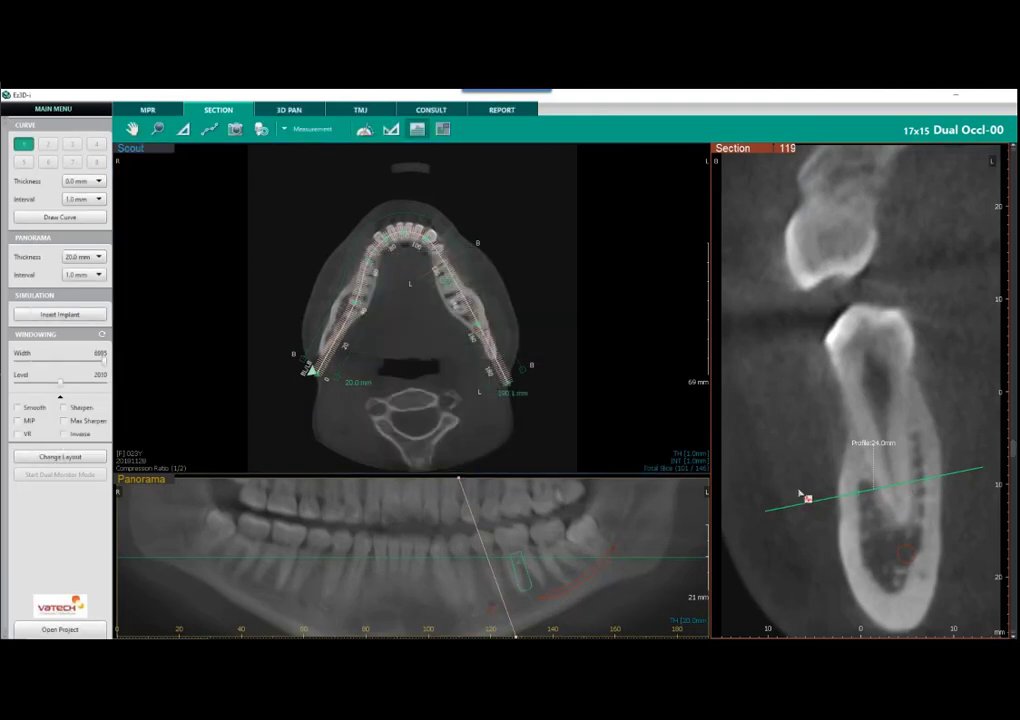
{"action": "right_click", "coordinate": [809, 507]}
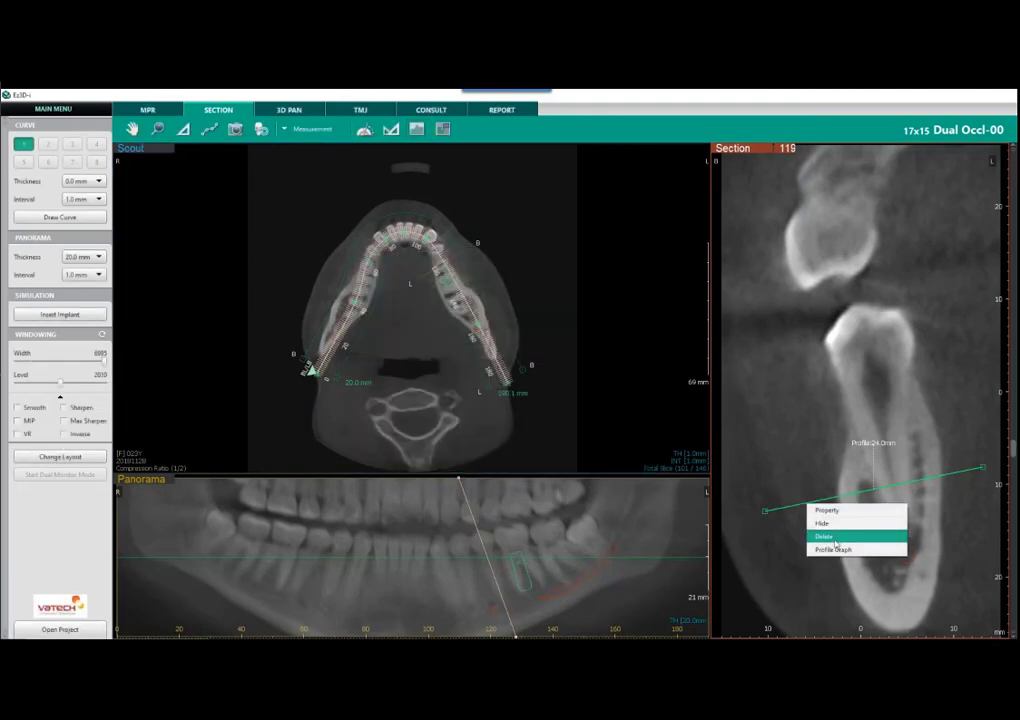
{"action": "left_click", "coordinate": [832, 538]}
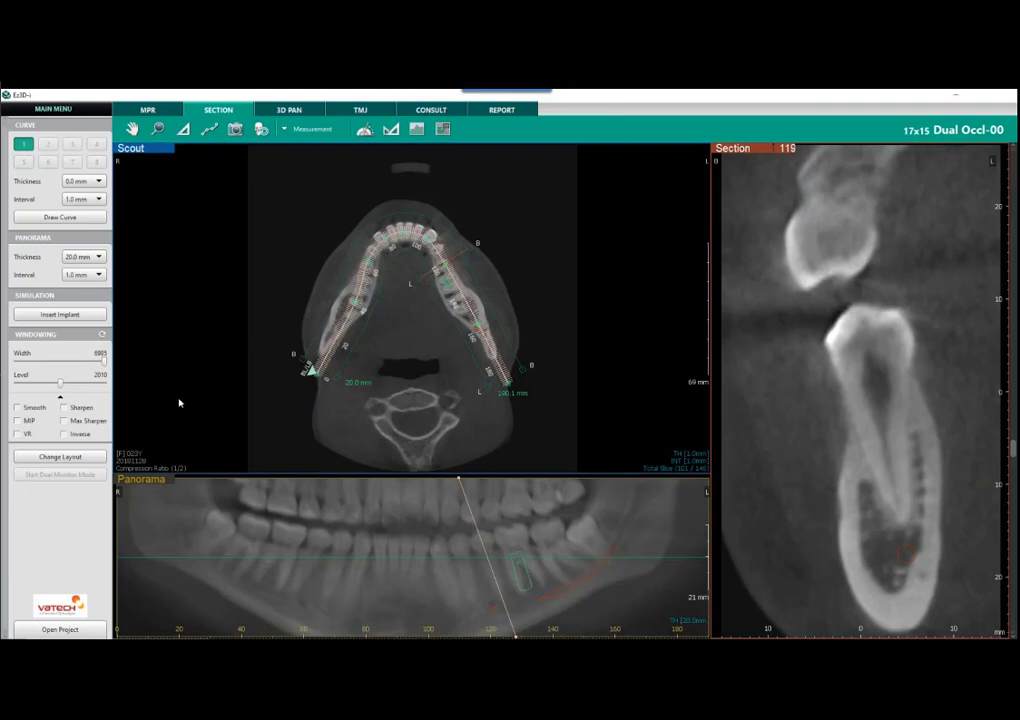
Step: Open the TMJ view and shift the right joint's section box inward and forward over the mandibular ramus in the Scout image
{"action": "left_click", "coordinate": [127, 111]}
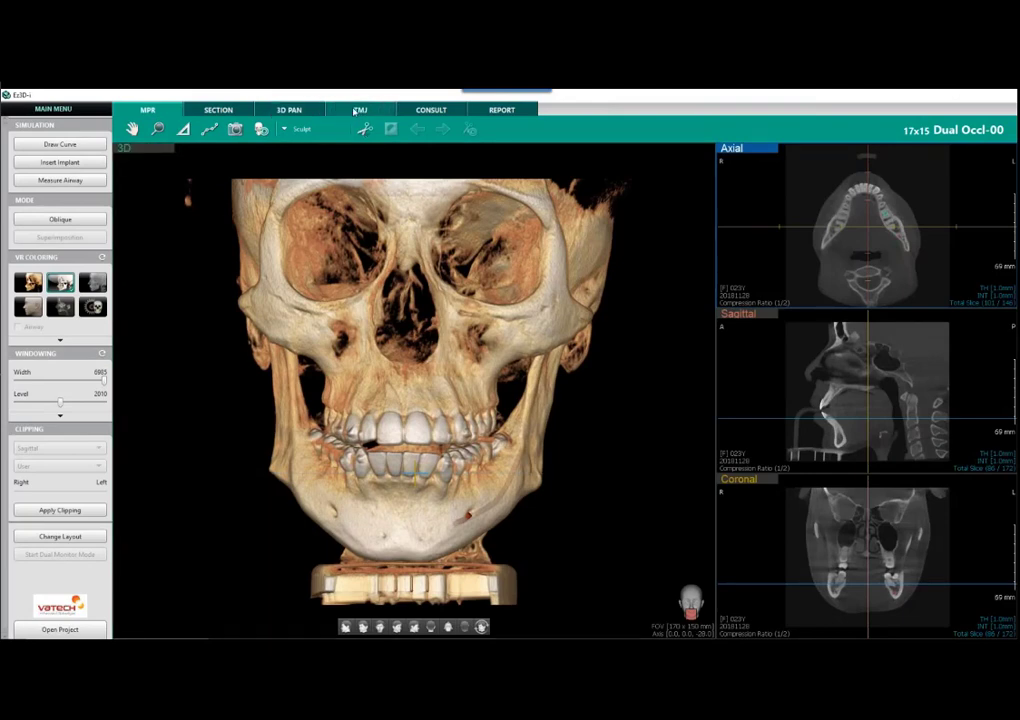
{"action": "left_click", "coordinate": [358, 110]}
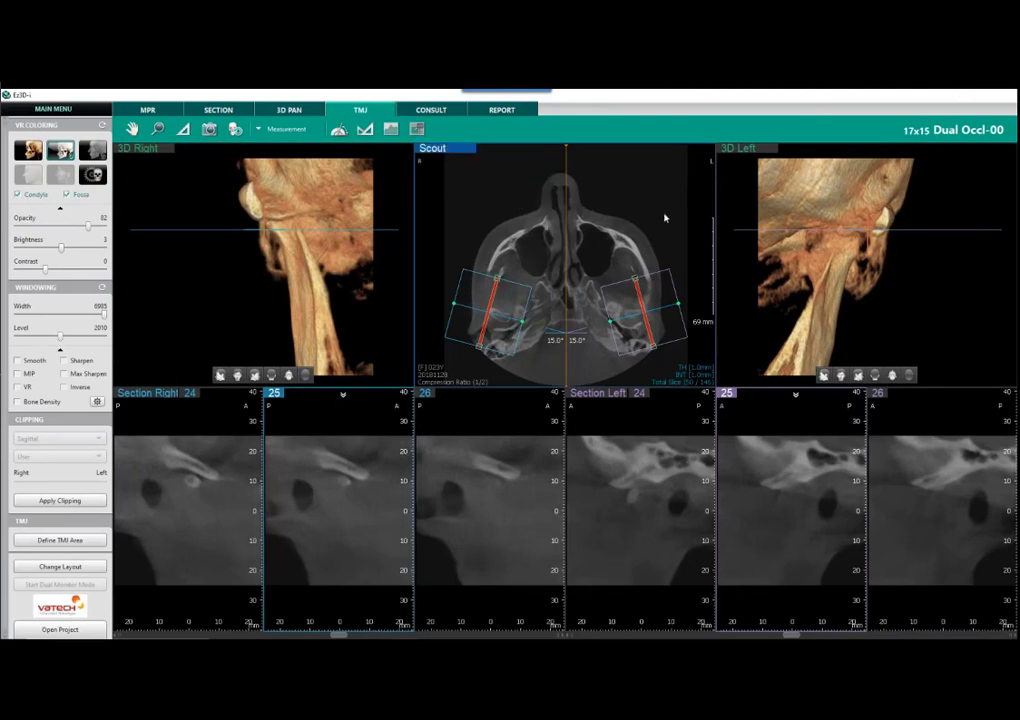
{"action": "mouse_move", "coordinate": [511, 303]}
{"action": "left_mouse_down"}
{"action": "mouse_move", "coordinate": [505, 288]}
{"action": "mouse_move", "coordinate": [515, 290]}
{"action": "left_mouse_up"}
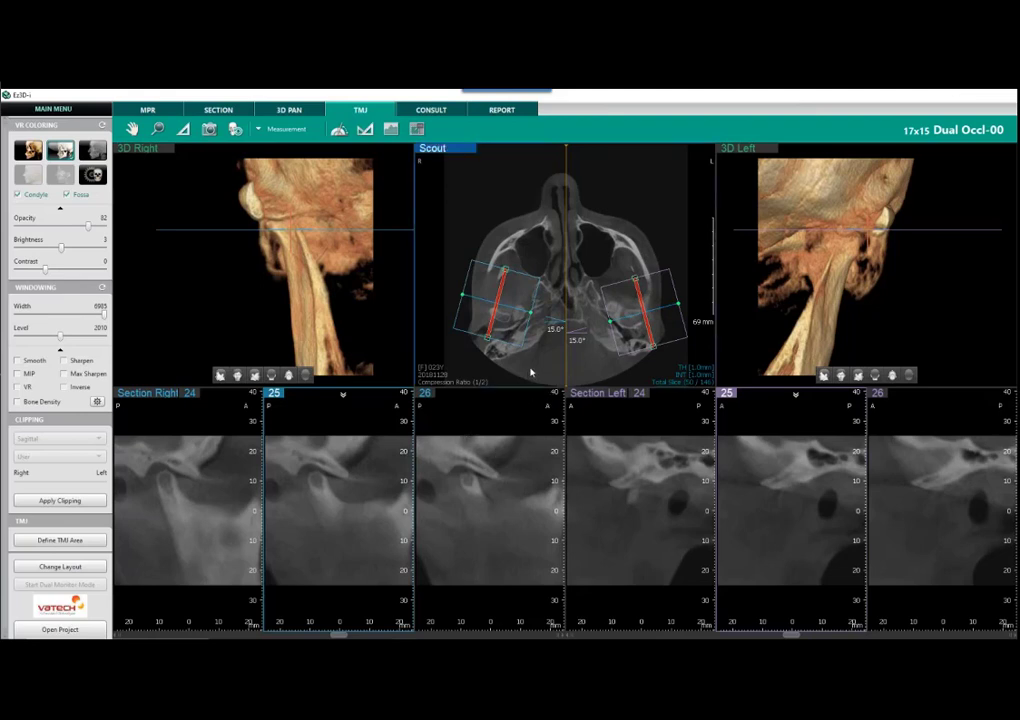
{"action": "scroll", "coordinate": [541, 371], "scroll_direction": "down", "scroll_amount": 2}
{"action": "scroll", "coordinate": [541, 371], "scroll_direction": "down", "scroll_amount": 10}
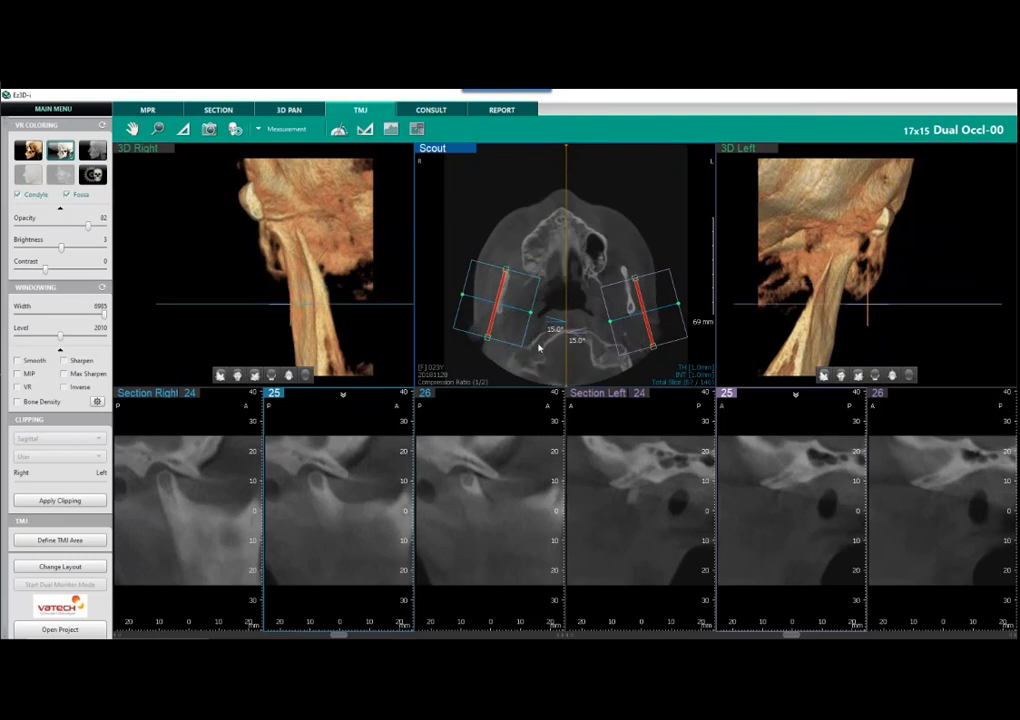
{"action": "mouse_move", "coordinate": [510, 326]}
{"action": "left_mouse_down"}
{"action": "mouse_move", "coordinate": [523, 236]}
{"action": "mouse_move", "coordinate": [515, 314]}
{"action": "mouse_move", "coordinate": [510, 305]}
{"action": "left_mouse_up"}
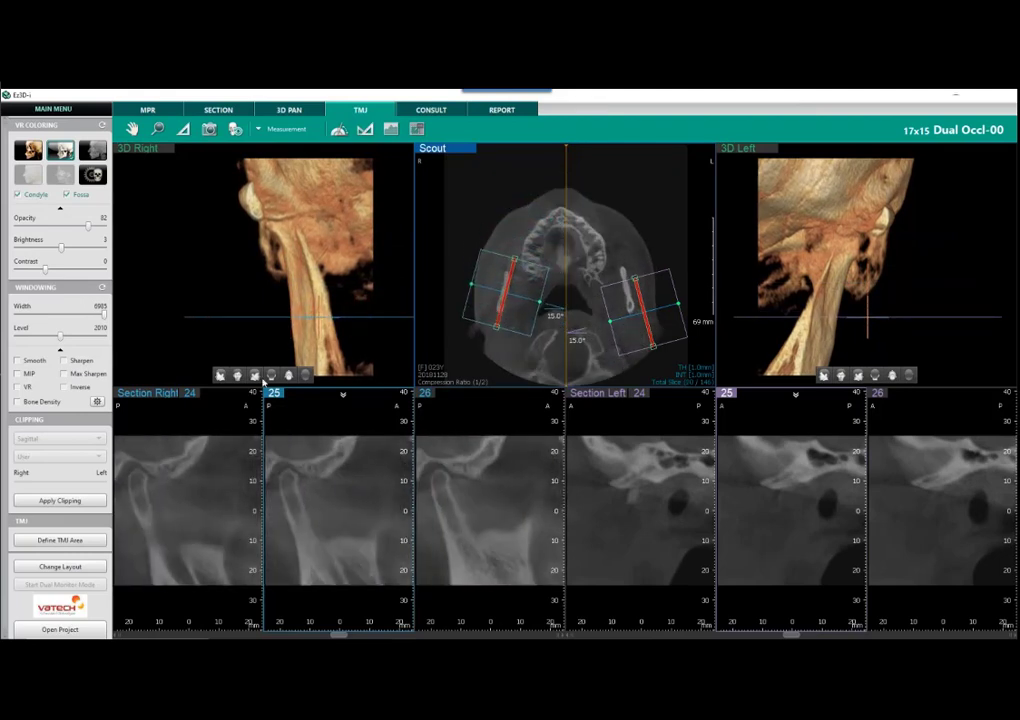
Step: In Define TMJ Area, raise the height range slightly, position the right box over the right condyle head, and apply the area
{"action": "left_click", "coordinate": [67, 541]}
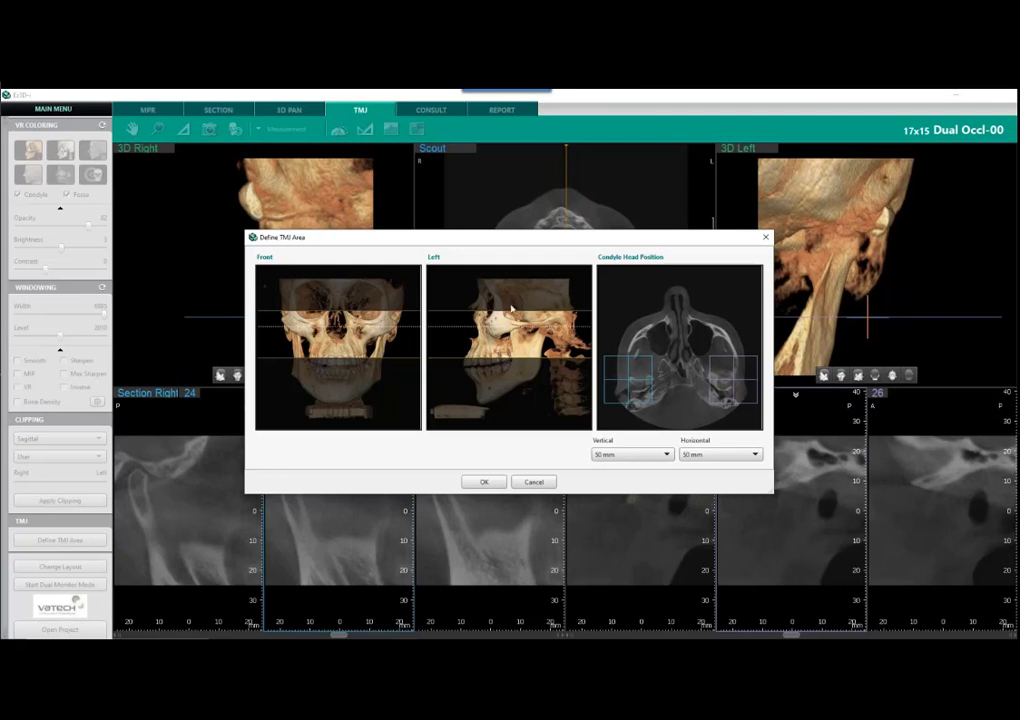
{"action": "left_click_drag", "start_coordinate": [511, 309], "coordinate": [520, 350]}
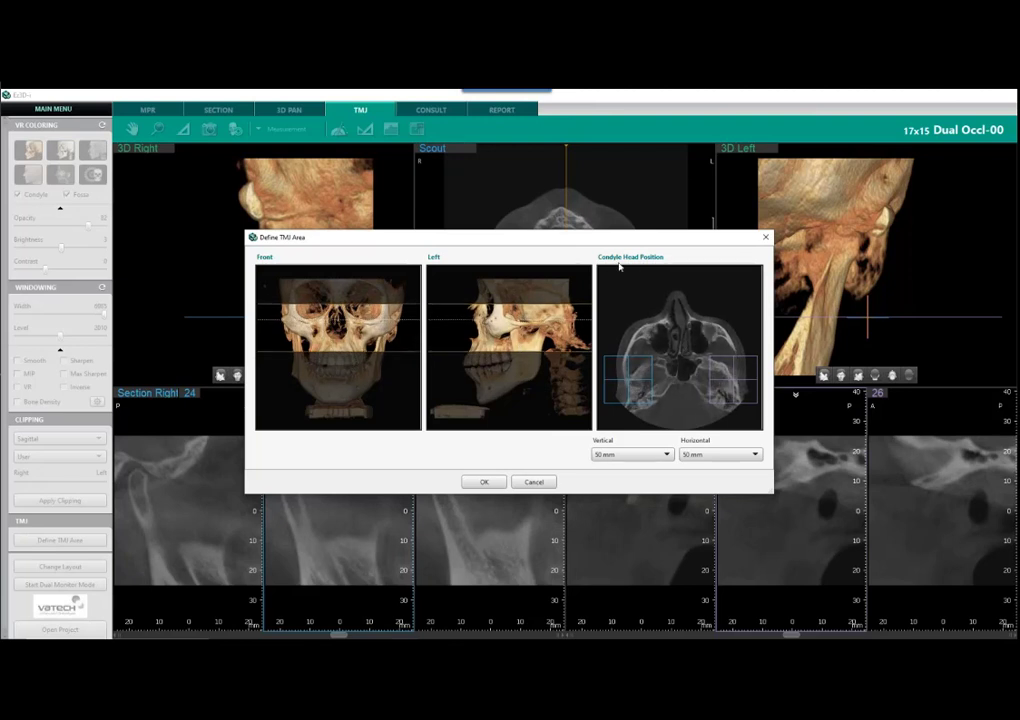
{"action": "scroll", "coordinate": [674, 306], "scroll_direction": "down", "scroll_amount": 6}
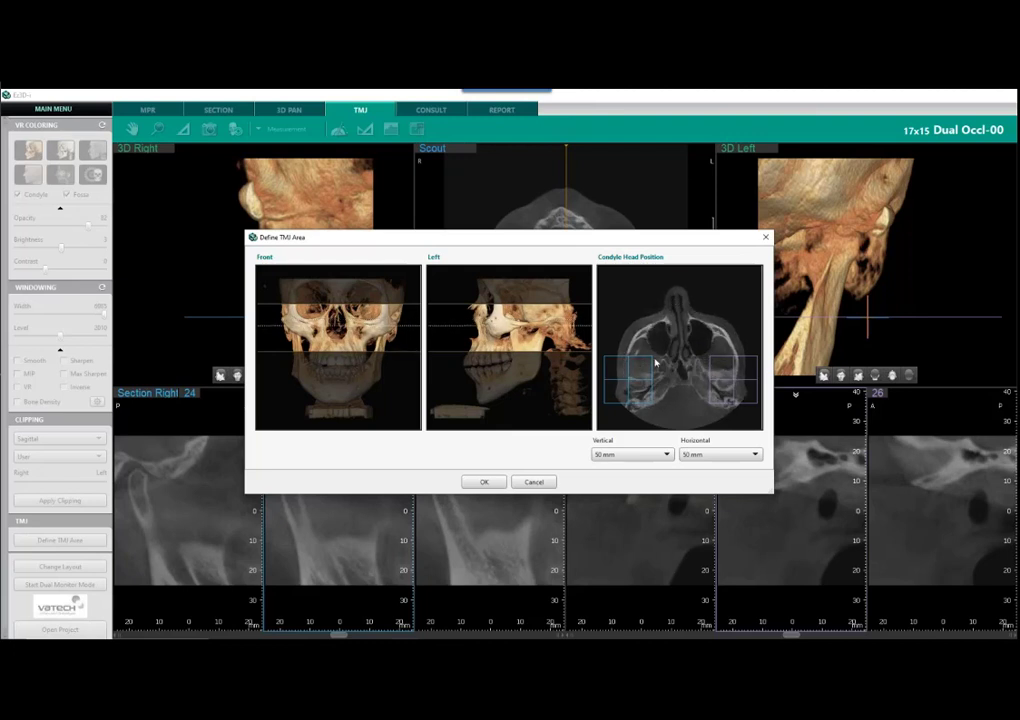
{"action": "left_click_drag", "start_coordinate": [638, 363], "coordinate": [667, 305]}
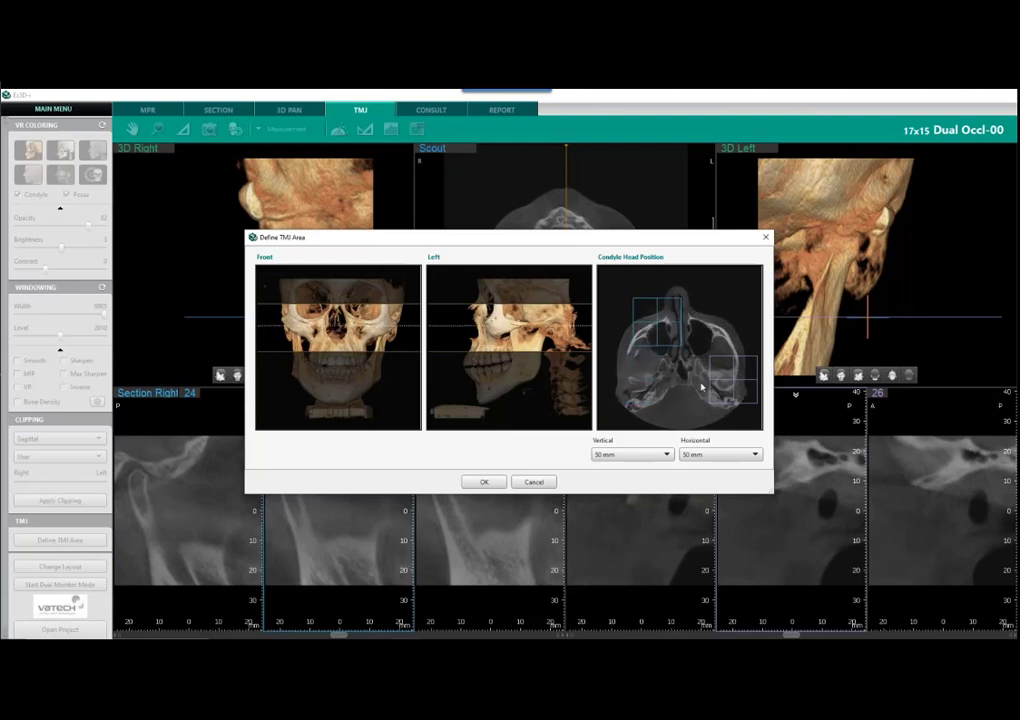
{"action": "scroll", "coordinate": [679, 384], "scroll_direction": "down", "scroll_amount": 1}
{"action": "left_click_drag", "start_coordinate": [658, 320], "coordinate": [643, 393]}
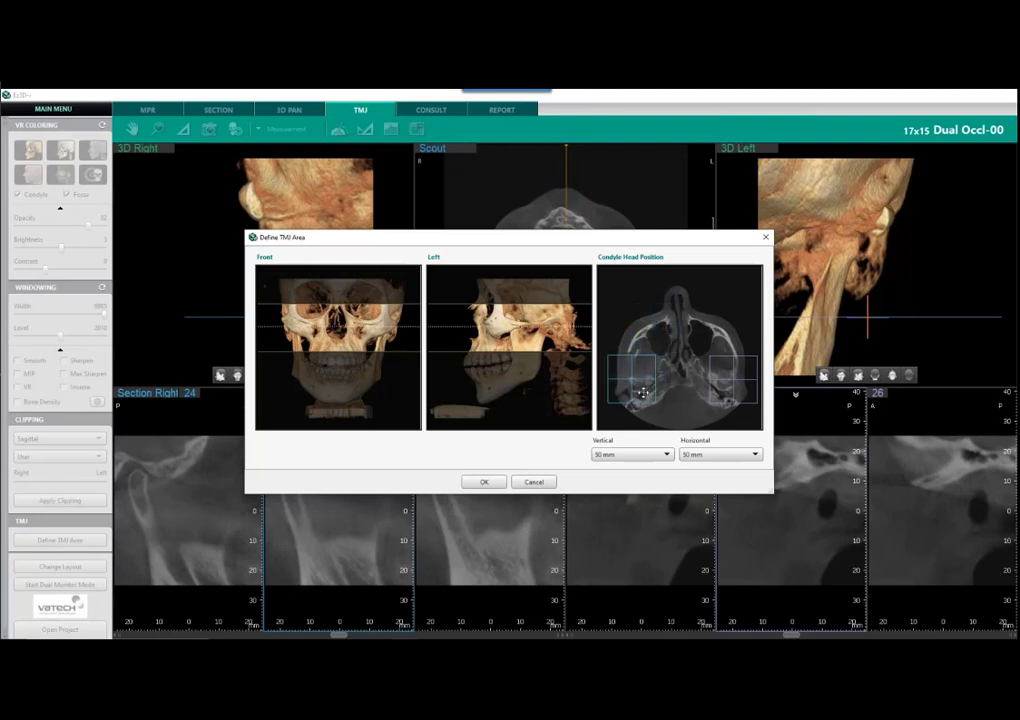
{"action": "left_click", "coordinate": [483, 483]}
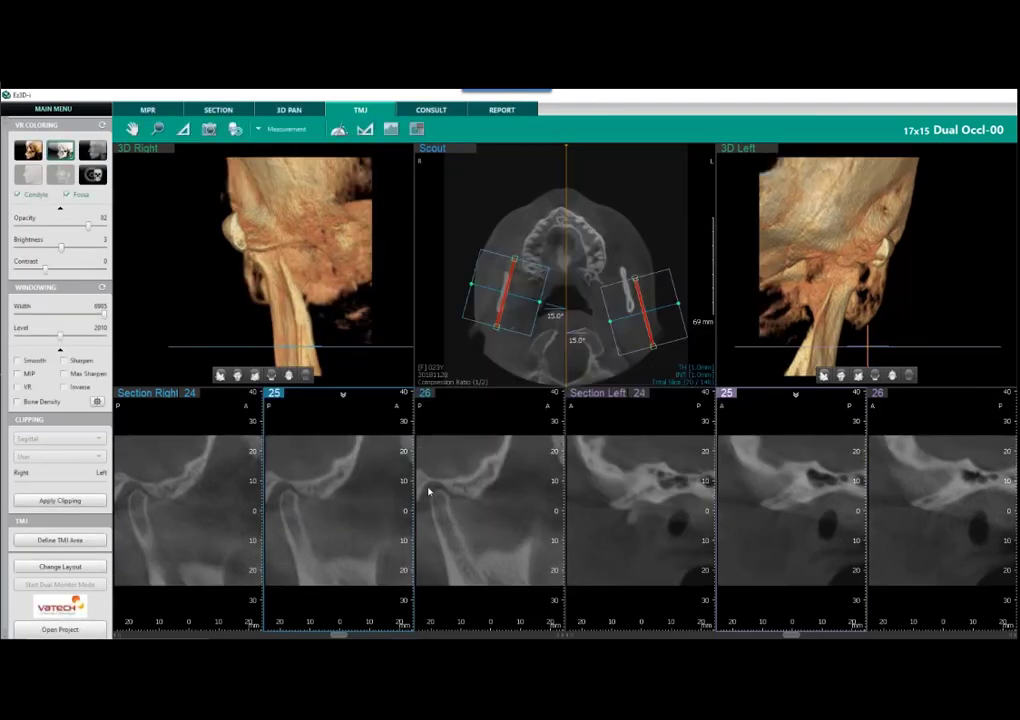
Step: Move the right and left section boxes over the condyle heads in the Scout image, and browse the sections of both joints
{"action": "left_click_drag", "start_coordinate": [517, 316], "coordinate": [509, 337]}
{"action": "left_click_drag", "start_coordinate": [623, 333], "coordinate": [615, 332]}
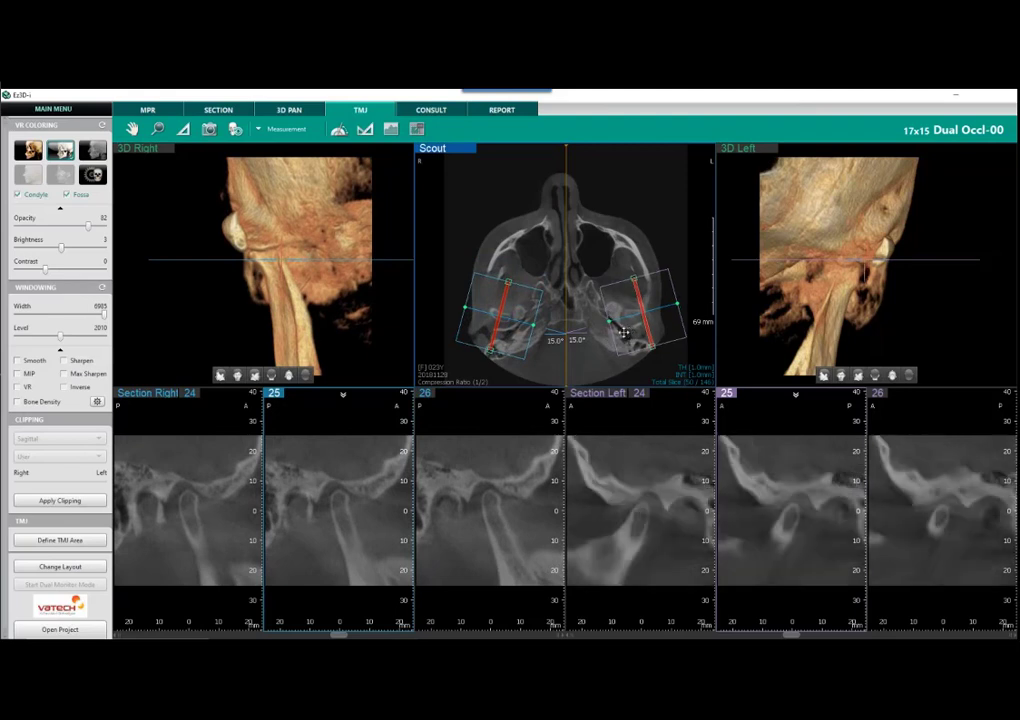
{"action": "scroll", "coordinate": [341, 505], "scroll_direction": "down", "scroll_amount": 2}
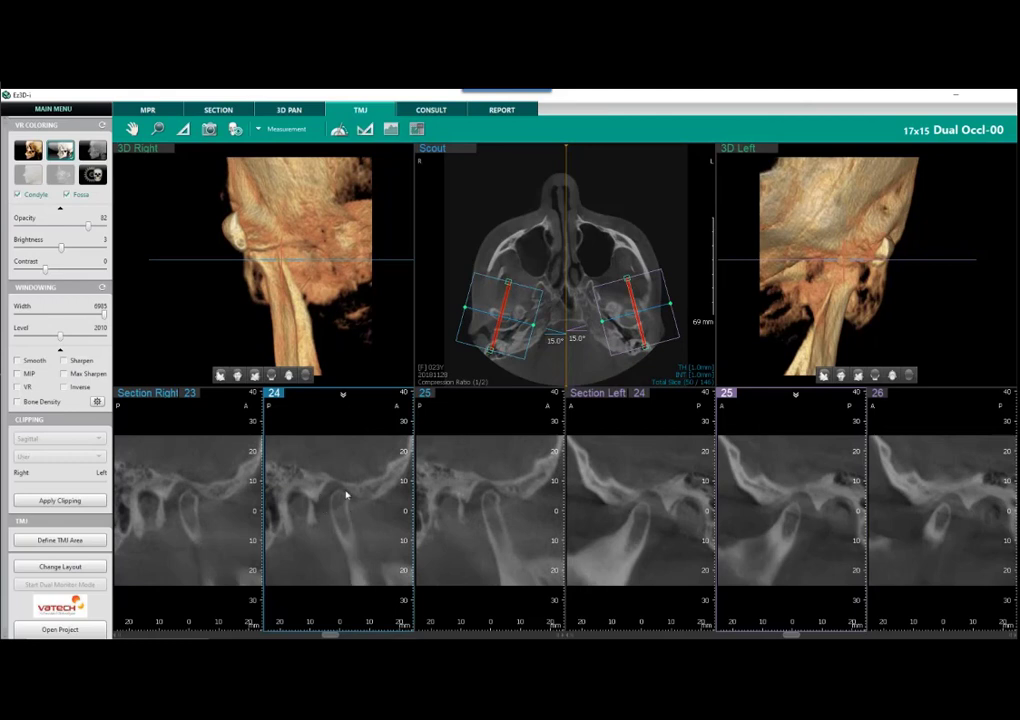
{"action": "scroll", "coordinate": [354, 520], "scroll_direction": "down", "scroll_amount": 5}
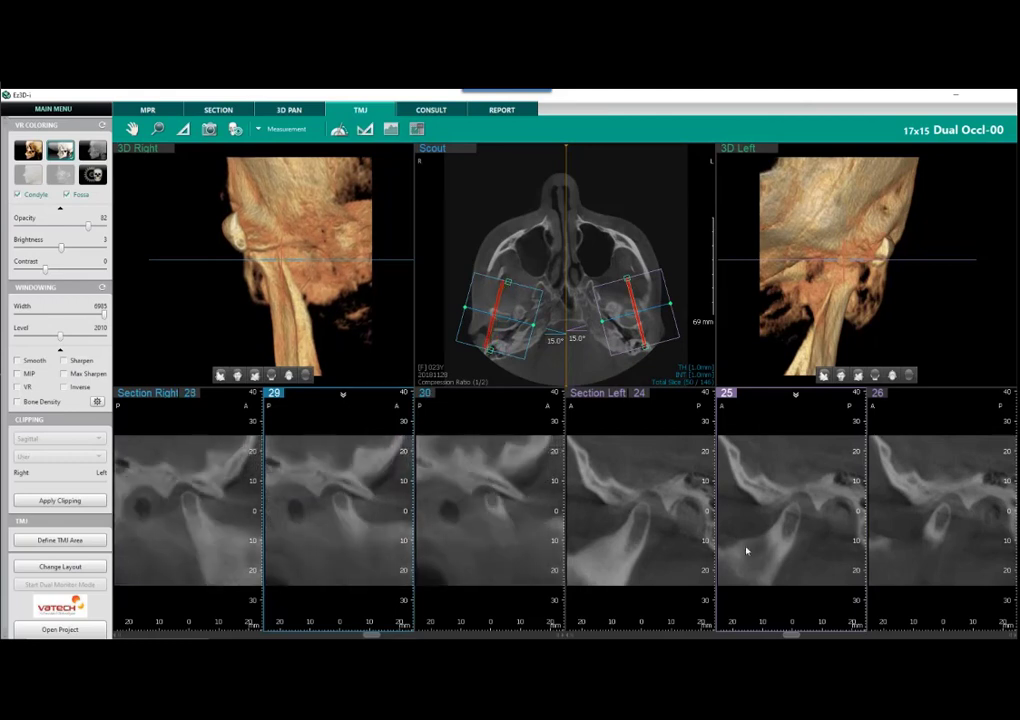
{"action": "scroll", "coordinate": [633, 527], "scroll_direction": "up", "scroll_amount": 1}
{"action": "scroll", "coordinate": [625, 510], "scroll_direction": "up", "scroll_amount": 2}
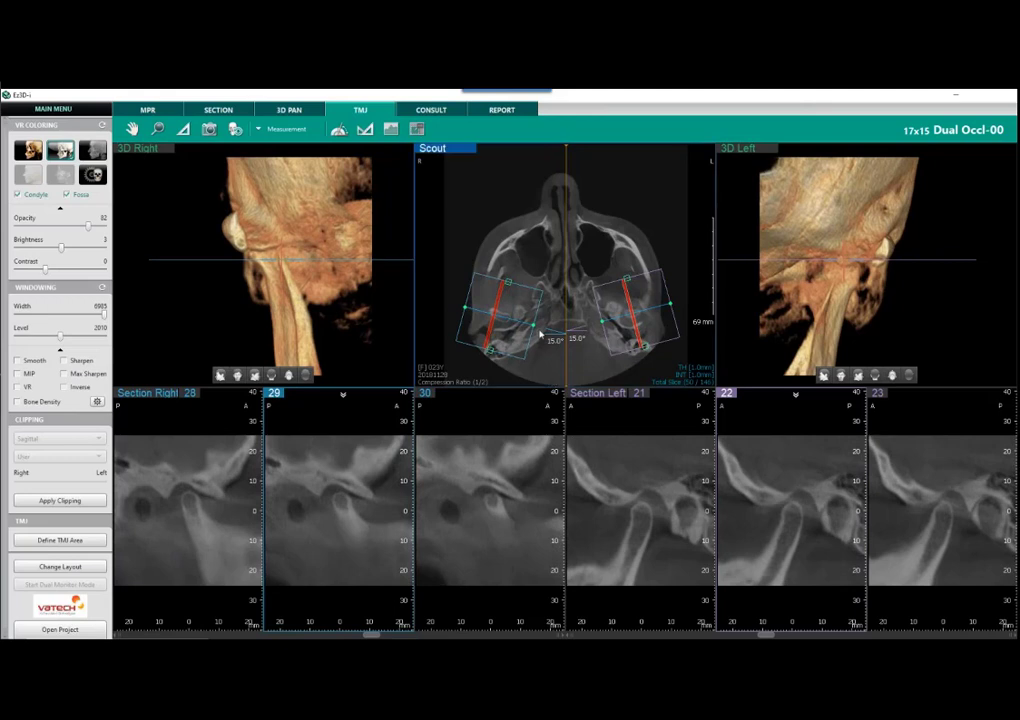
Step: Rotate the right joint's section box by about 90 degrees for front-facing condyle sections, and browse them to section 30
{"action": "left_click_drag", "start_coordinate": [533, 329], "coordinate": [490, 349]}
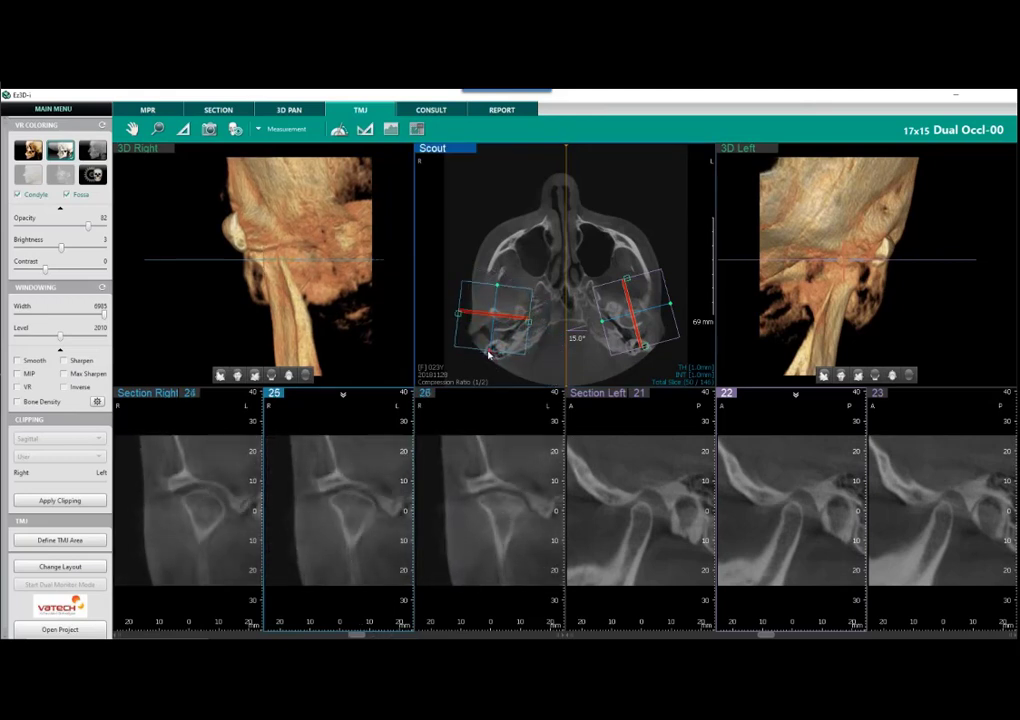
{"action": "scroll", "coordinate": [340, 521], "scroll_direction": "down", "scroll_amount": 9}
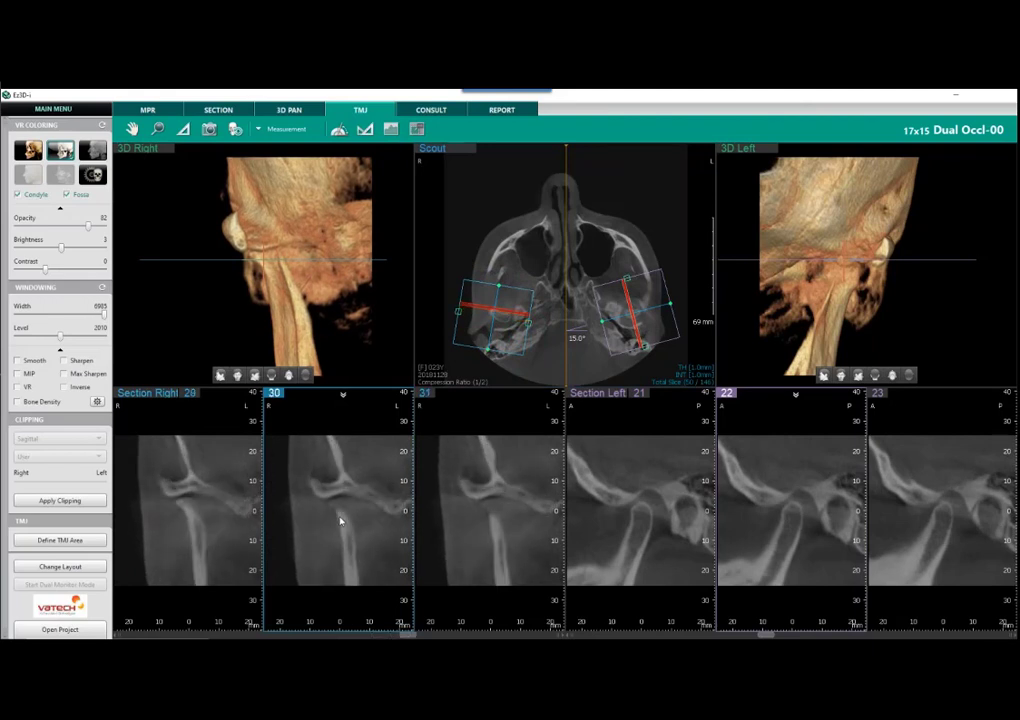
Step: Browse the right joint's sections to section 24, and rotate its section box counterclockwise by about 45 degrees in the Scout image
{"action": "scroll", "coordinate": [340, 521], "scroll_direction": "up", "scroll_amount": 10}
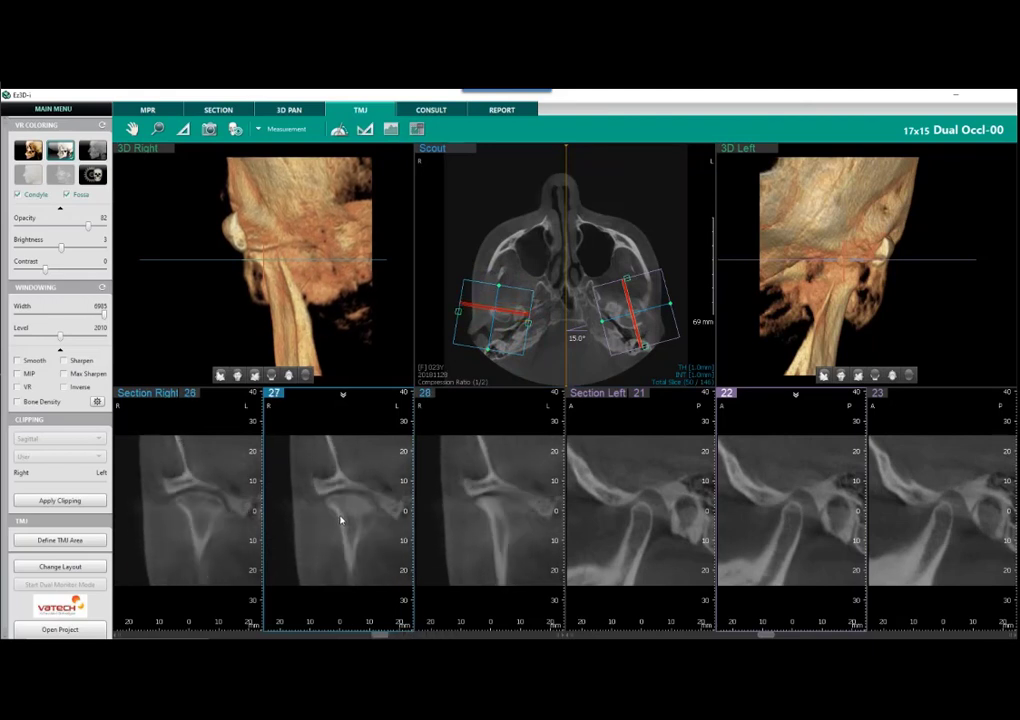
{"action": "scroll", "coordinate": [340, 520], "scroll_direction": "down", "scroll_amount": 2}
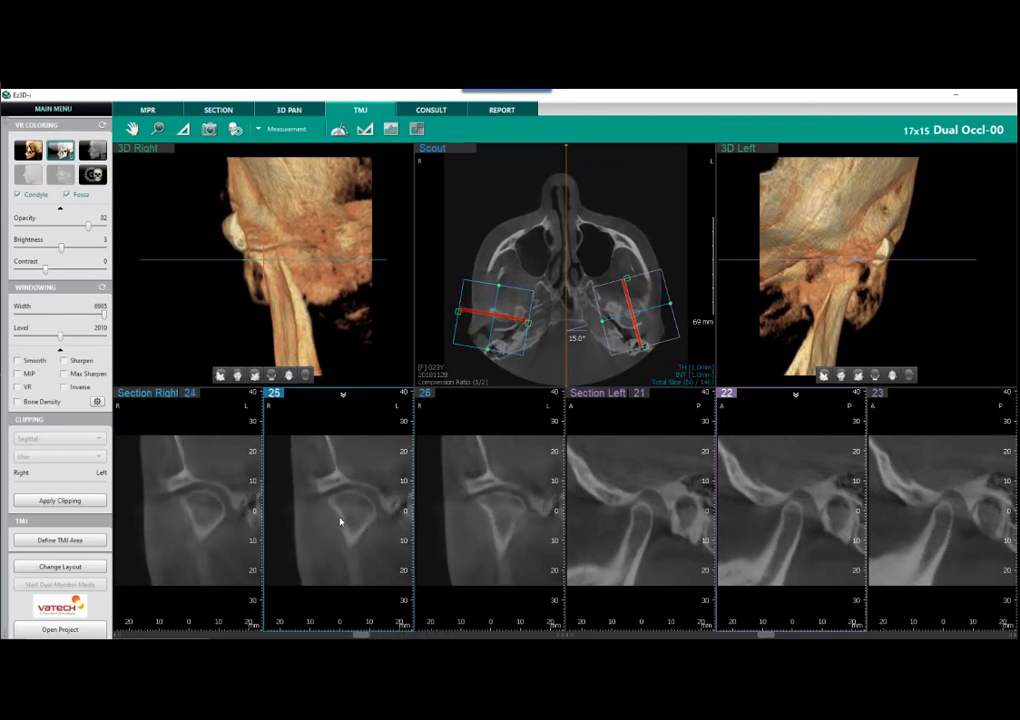
{"action": "scroll", "coordinate": [367, 521], "scroll_direction": "up", "scroll_amount": 2}
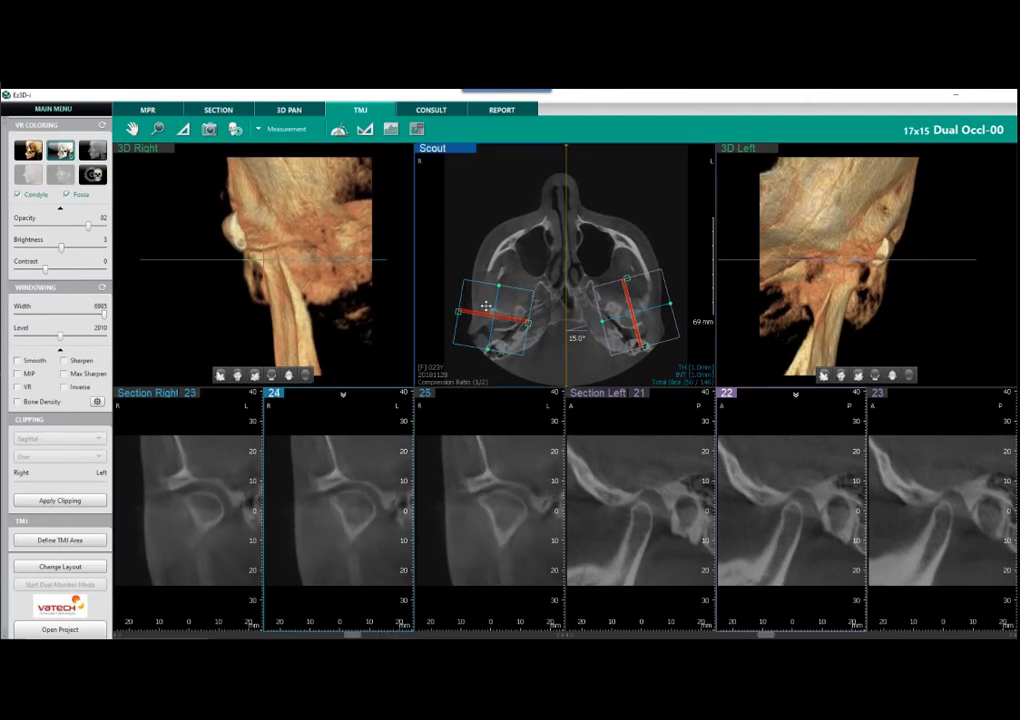
{"action": "left_click_drag", "start_coordinate": [499, 290], "coordinate": [476, 296]}
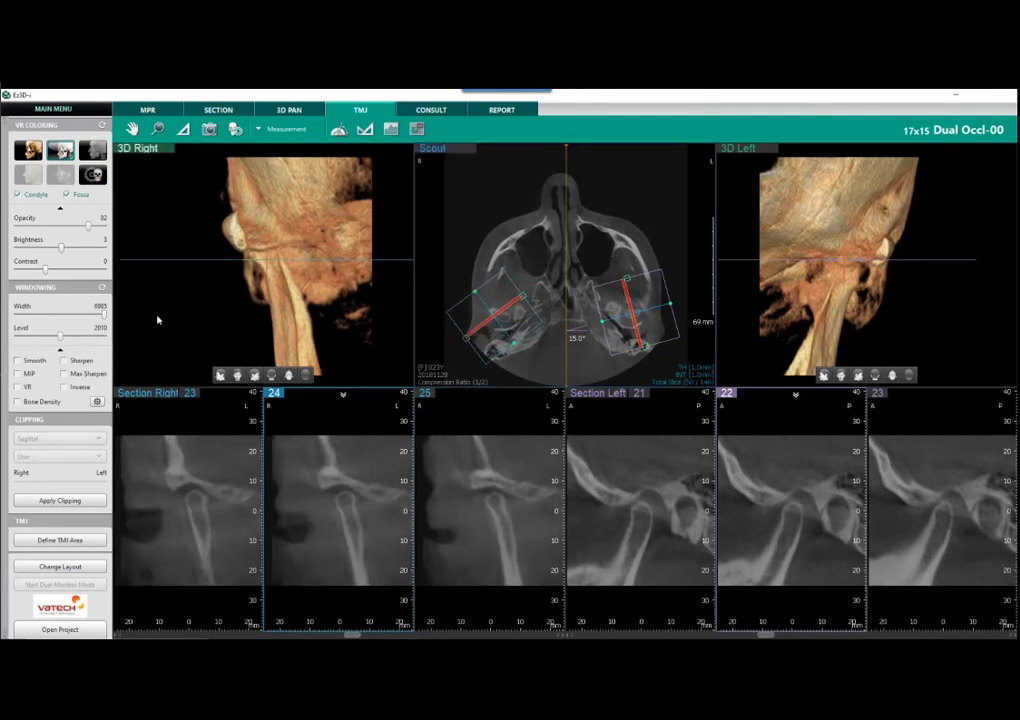
Step: Try the Sharpen, Max Sharpen and Inverse filters on the TMJ images, and look at the available layouts without applying one
{"action": "left_click", "coordinate": [64, 361]}
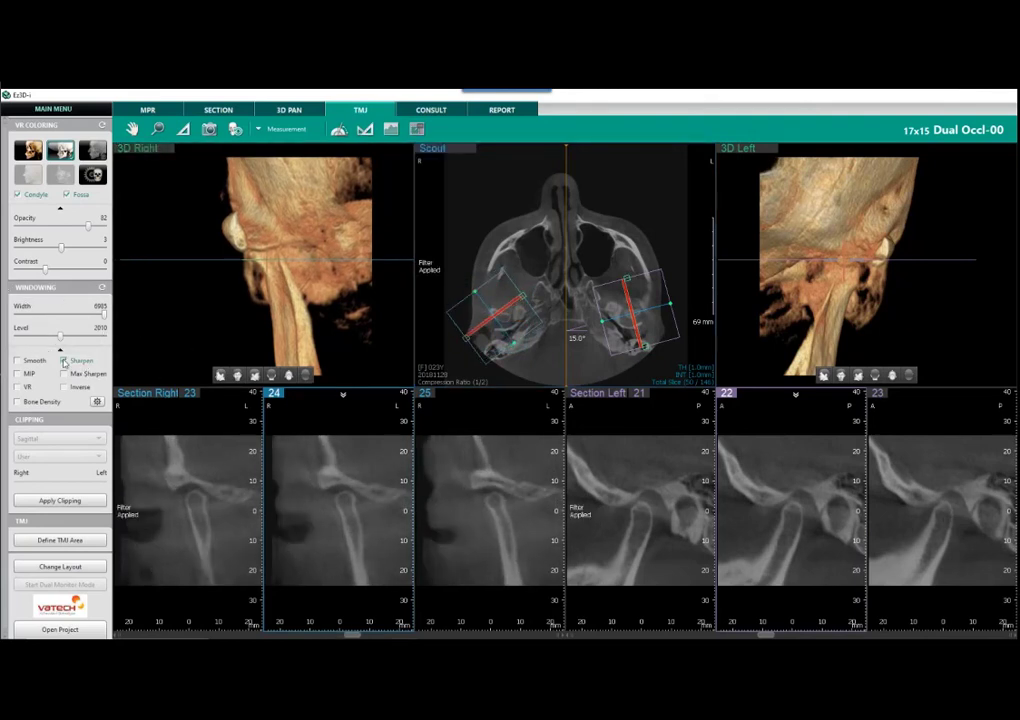
{"action": "left_click", "coordinate": [65, 375]}
{"action": "left_click", "coordinate": [64, 386]}
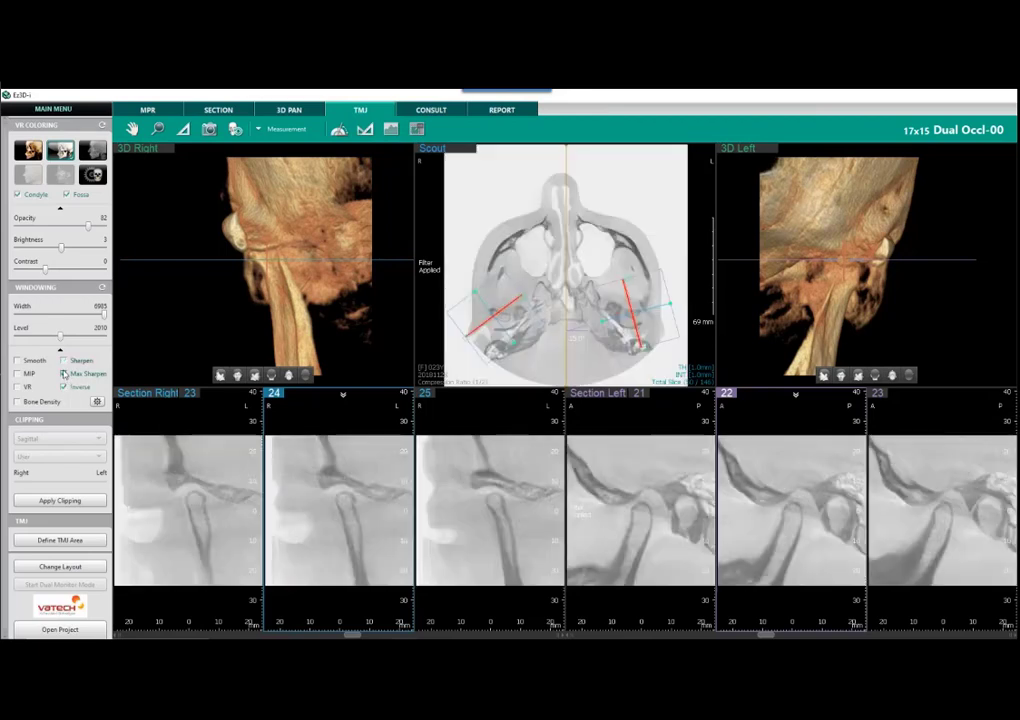
{"action": "left_click", "coordinate": [84, 567]}
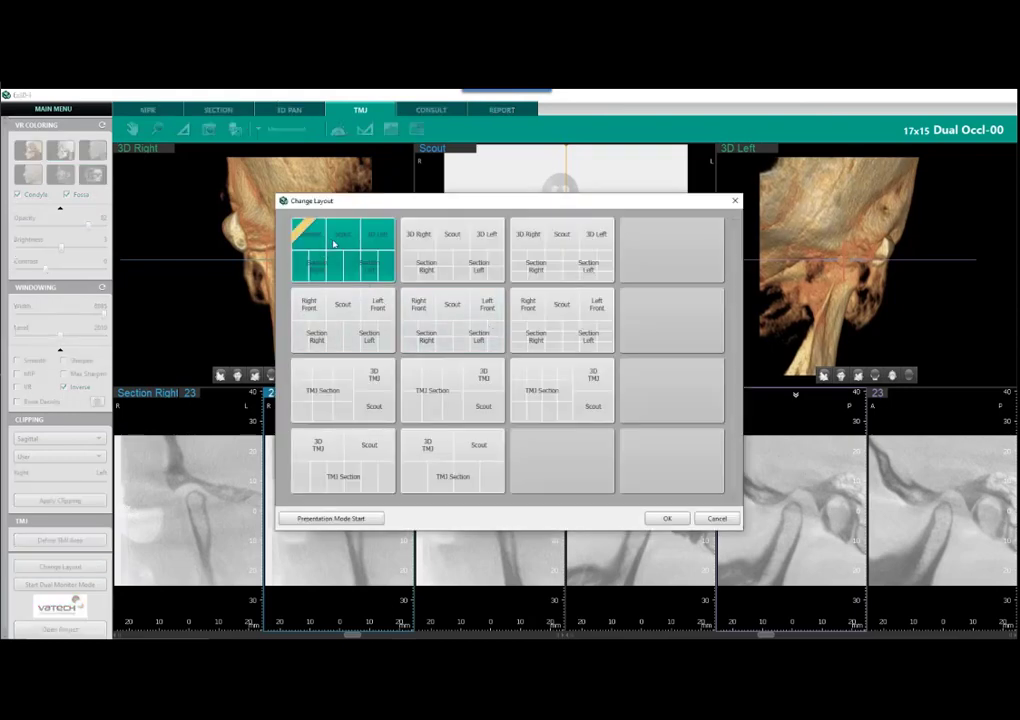
{"action": "left_click", "coordinate": [718, 520]}
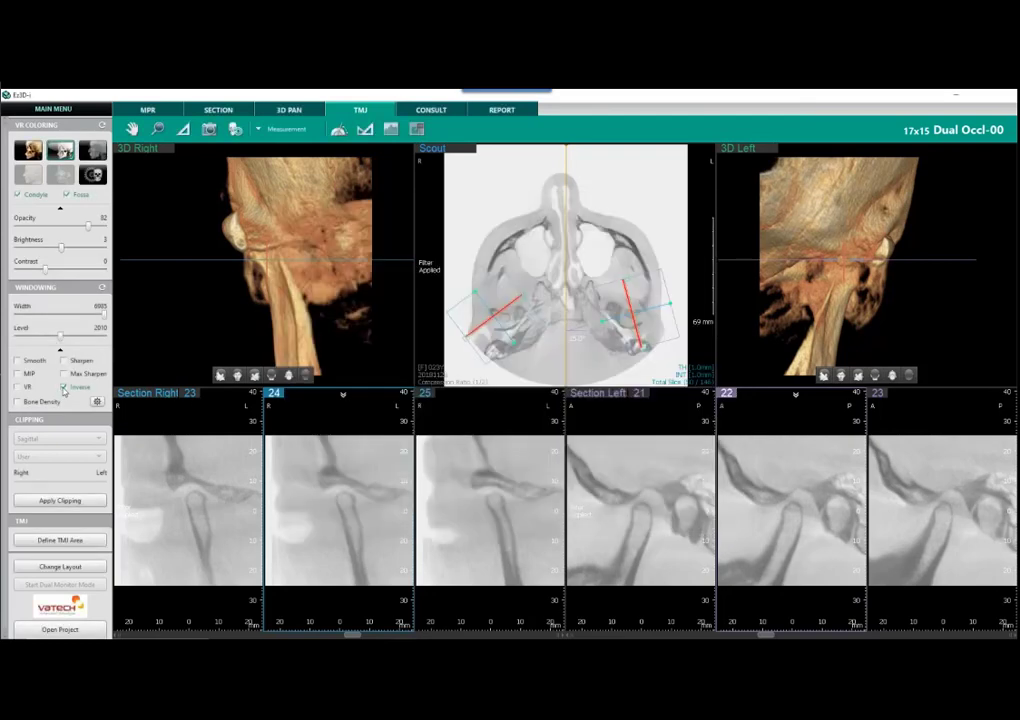
{"action": "left_click", "coordinate": [64, 387]}
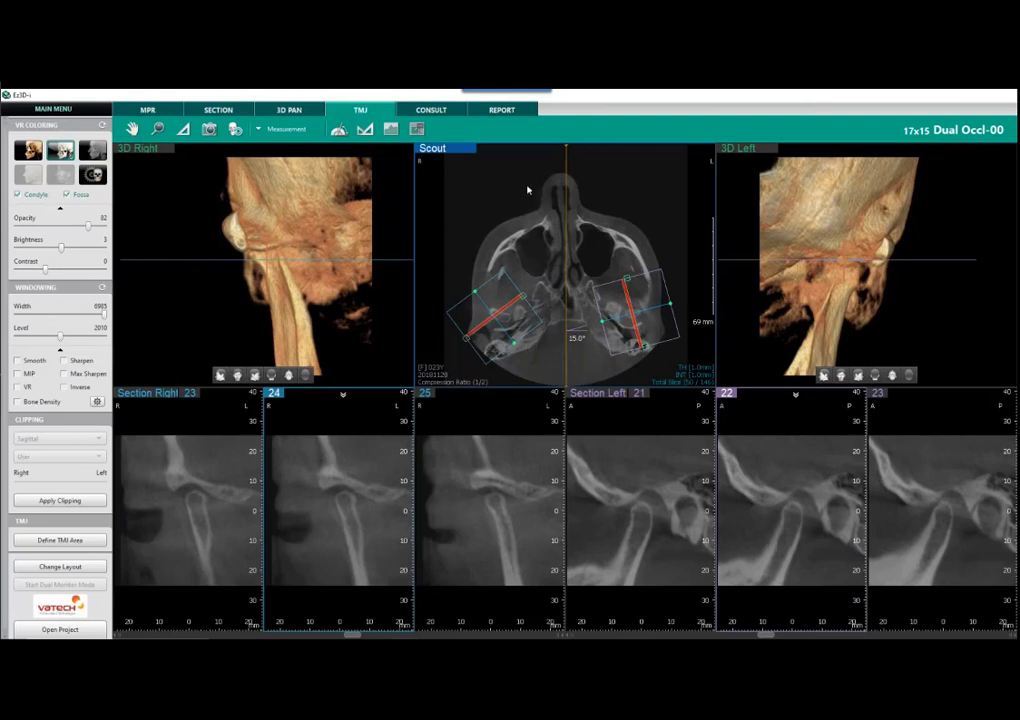
Step: In the MPR view, measure the airway on the Sagittal image from behind the hard palate to the lower throat, and show the model from its left side
{"action": "left_click", "coordinate": [160, 108]}
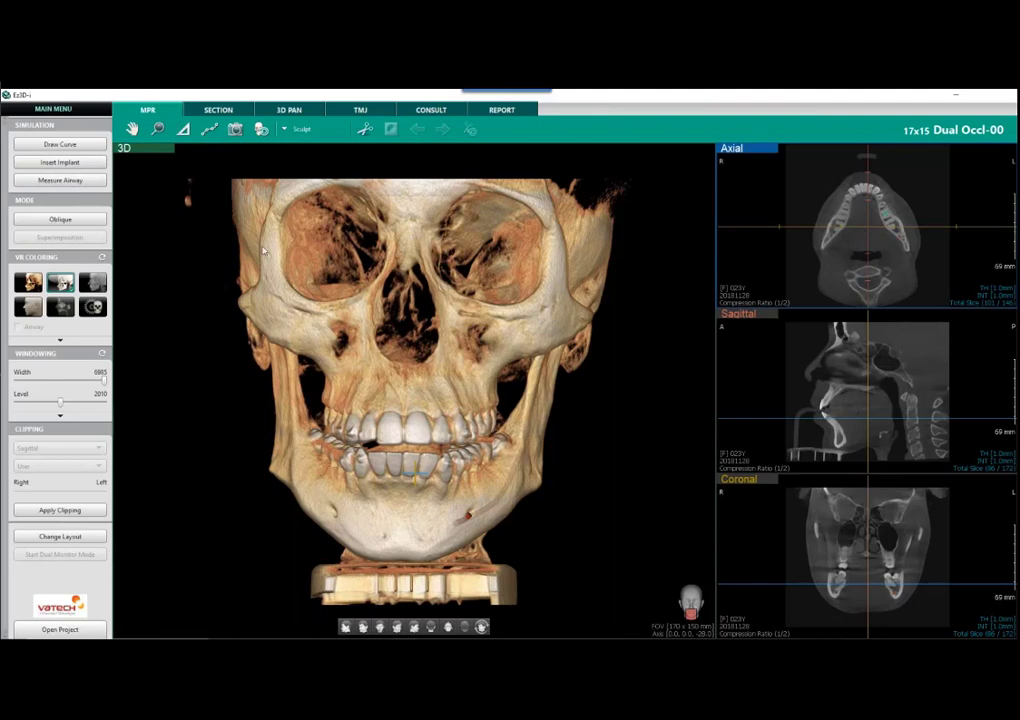
{"action": "left_click", "coordinate": [72, 181]}
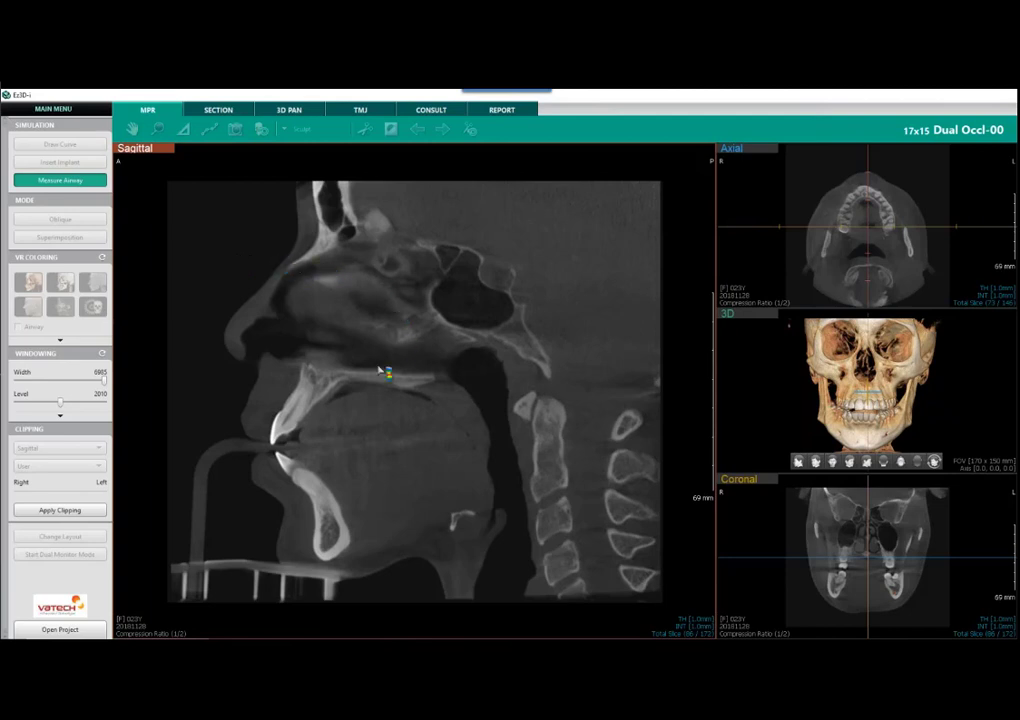
{"action": "left_click", "coordinate": [486, 377]}
{"action": "left_click", "coordinate": [516, 558]}
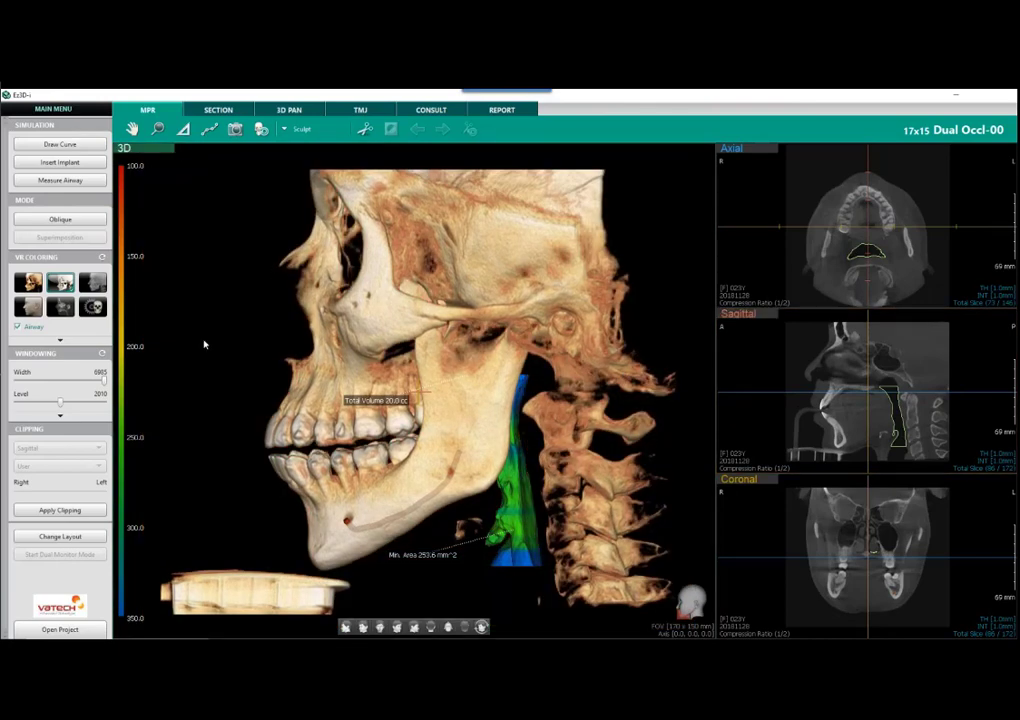
{"action": "left_click_drag", "start_coordinate": [291, 340], "coordinate": [388, 568]}
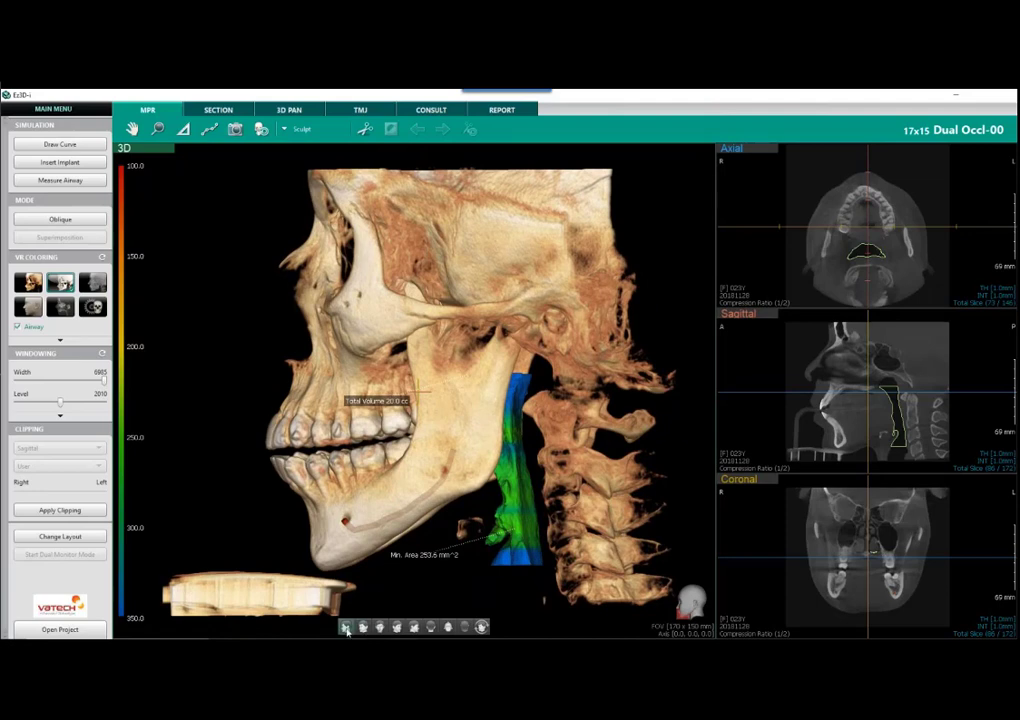
{"action": "left_click", "coordinate": [346, 627]}
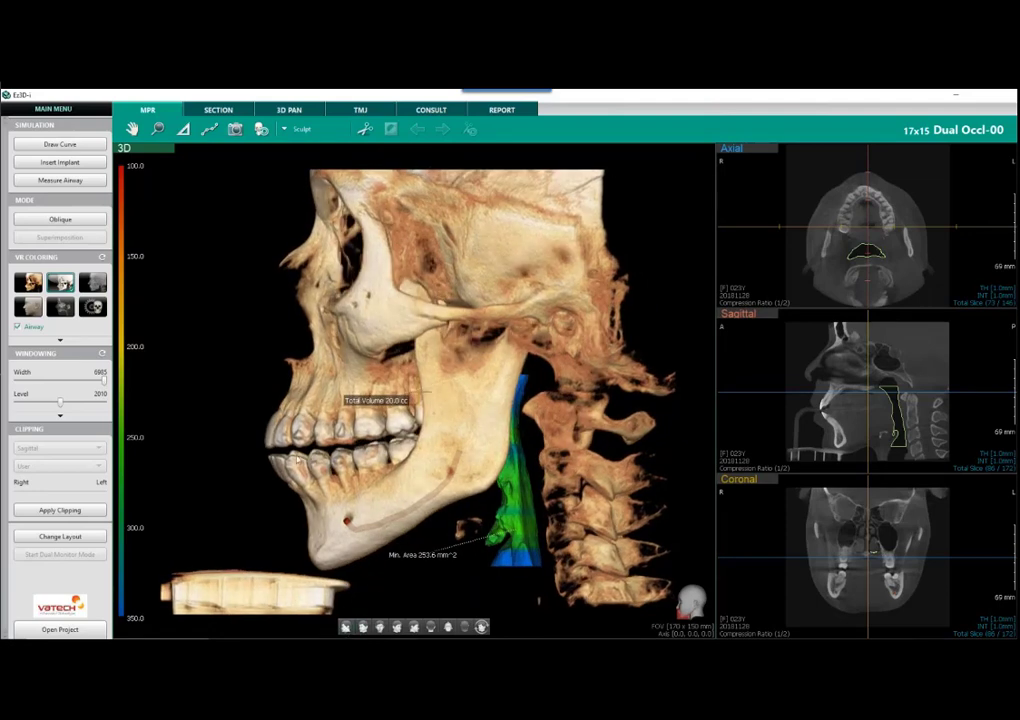
Step: Clip away the left half of the 3D model at about the sagittal midline, and show the cut in profile with the skin colouring
{"action": "left_click", "coordinate": [80, 510]}
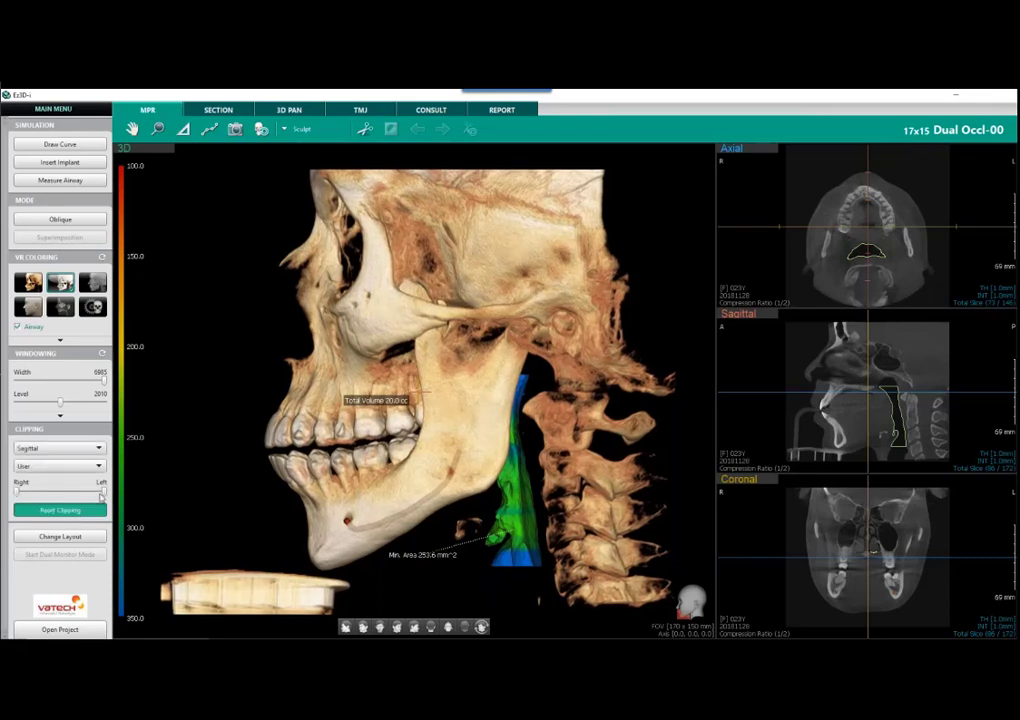
{"action": "left_click_drag", "start_coordinate": [103, 492], "coordinate": [62, 492]}
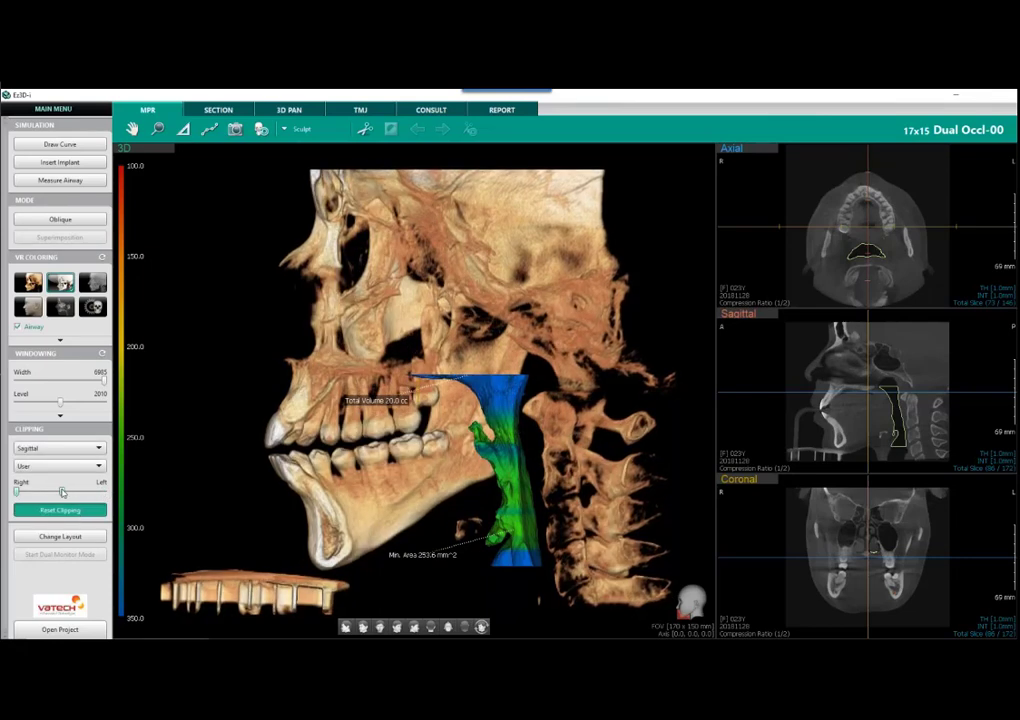
{"action": "left_click_drag", "start_coordinate": [244, 431], "coordinate": [452, 342]}
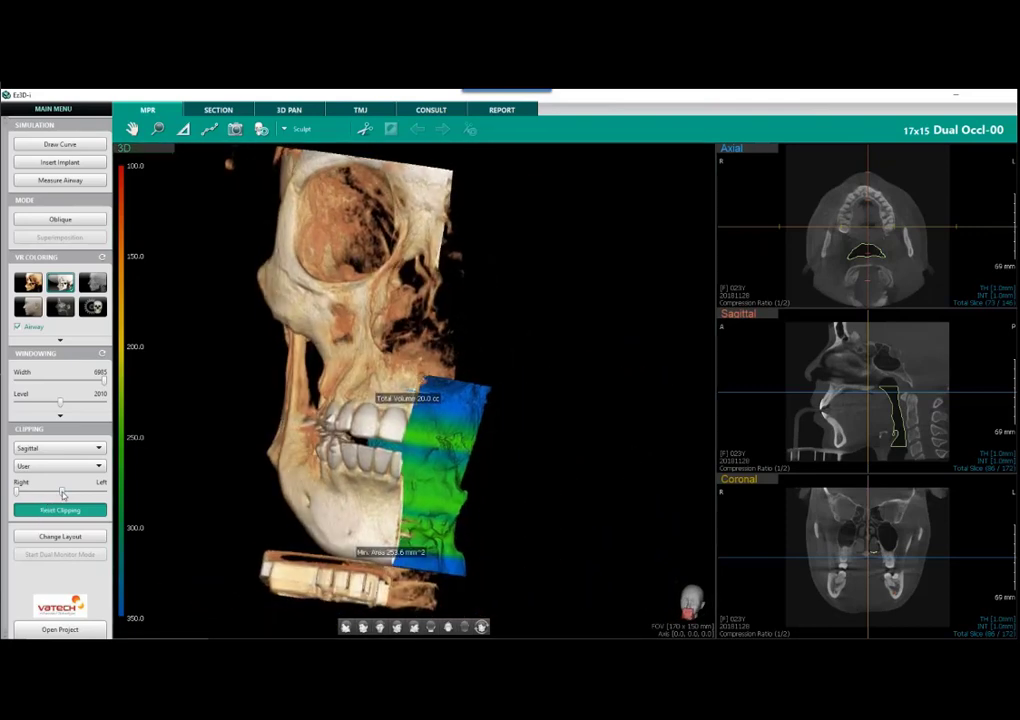
{"action": "left_click_drag", "start_coordinate": [63, 492], "coordinate": [60, 492]}
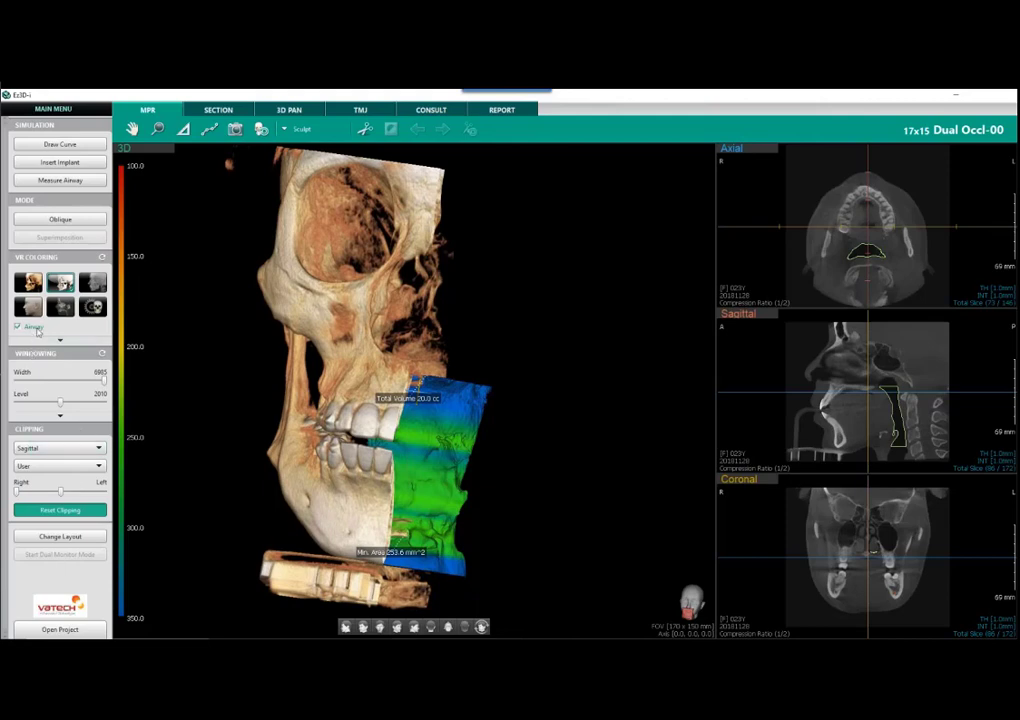
{"action": "left_click", "coordinate": [29, 308]}
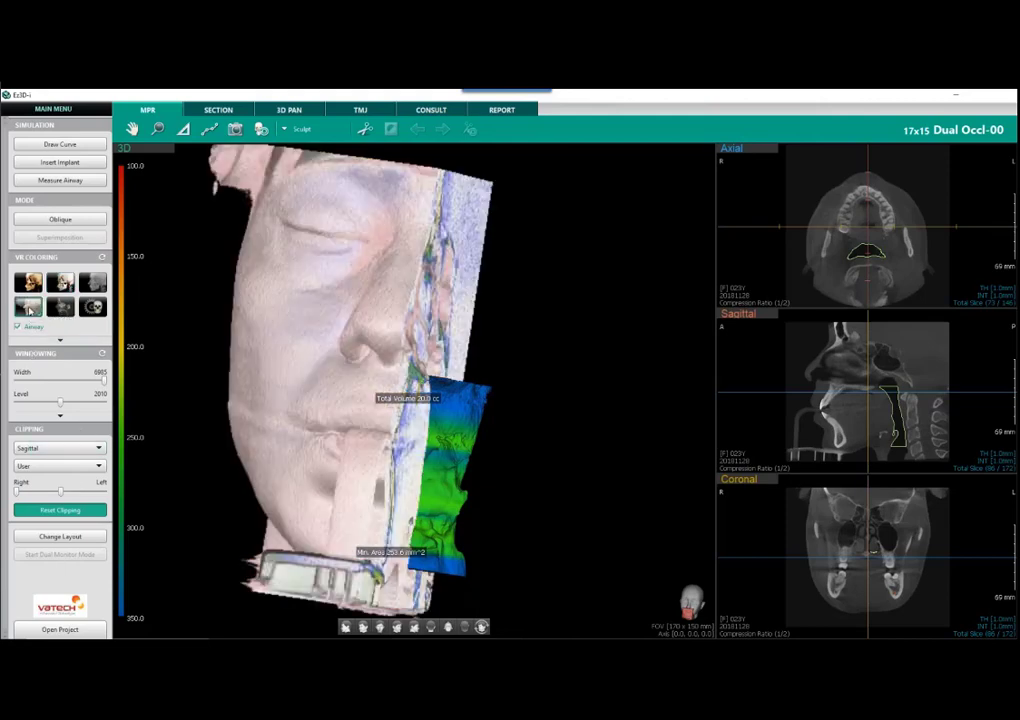
{"action": "left_click_drag", "start_coordinate": [573, 363], "coordinate": [287, 462]}
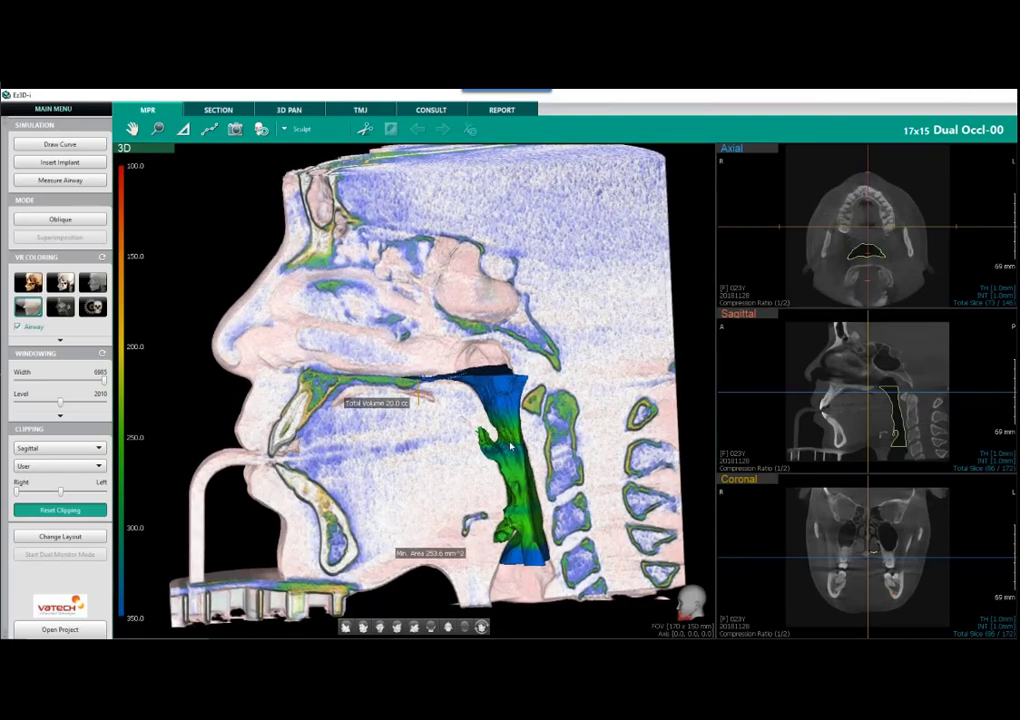
Step: Open the Measurement Plane for the 3D airway, examine the cross-sectional area at several heights, and close it
{"action": "right_click", "coordinate": [510, 446]}
{"action": "left_click", "coordinate": [530, 451]}
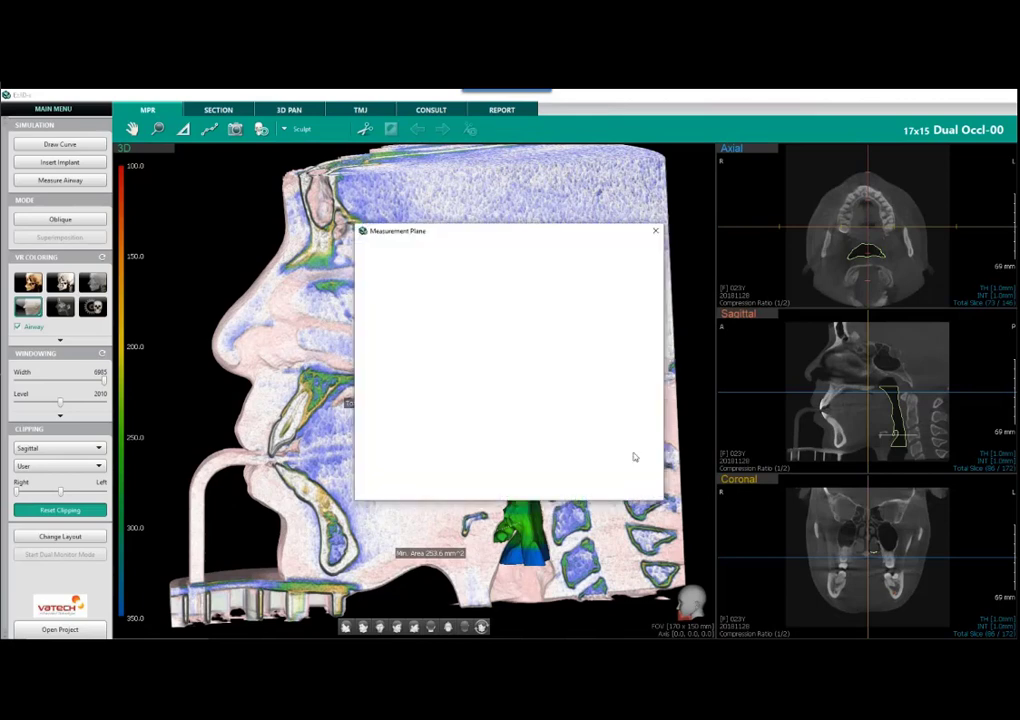
{"action": "left_click_drag", "start_coordinate": [548, 240], "coordinate": [758, 189]}
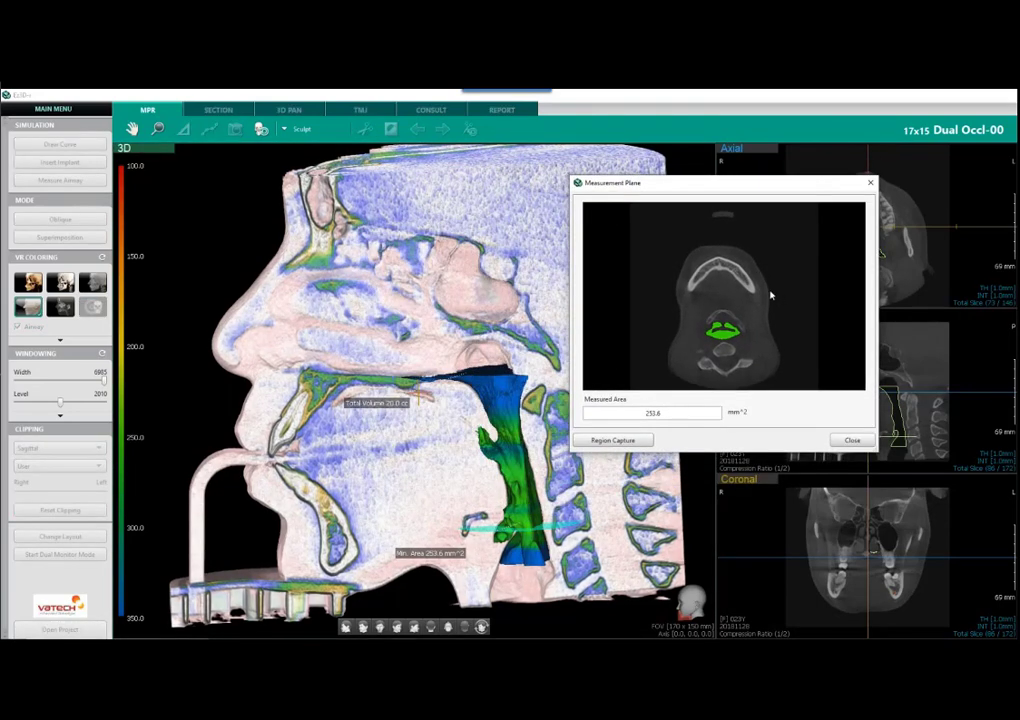
{"action": "scroll", "coordinate": [771, 296], "scroll_direction": "down", "scroll_amount": 5}
{"action": "scroll", "coordinate": [765, 295], "scroll_direction": "up", "scroll_amount": 2}
{"action": "scroll", "coordinate": [764, 294], "scroll_direction": "up", "scroll_amount": 6}
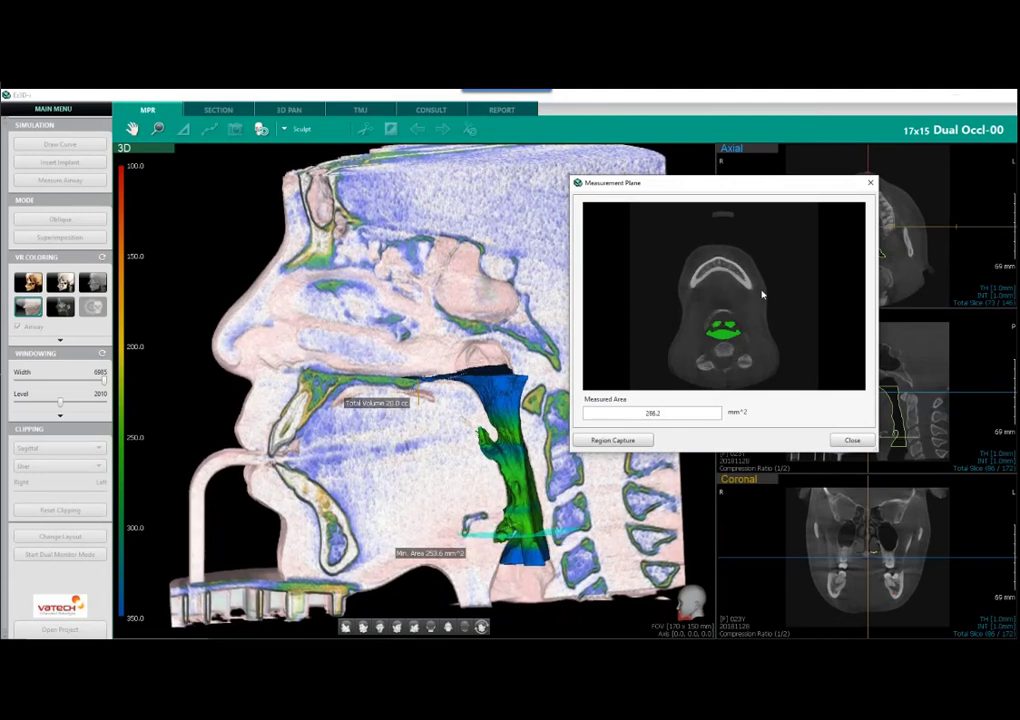
{"action": "left_click", "coordinate": [525, 521]}
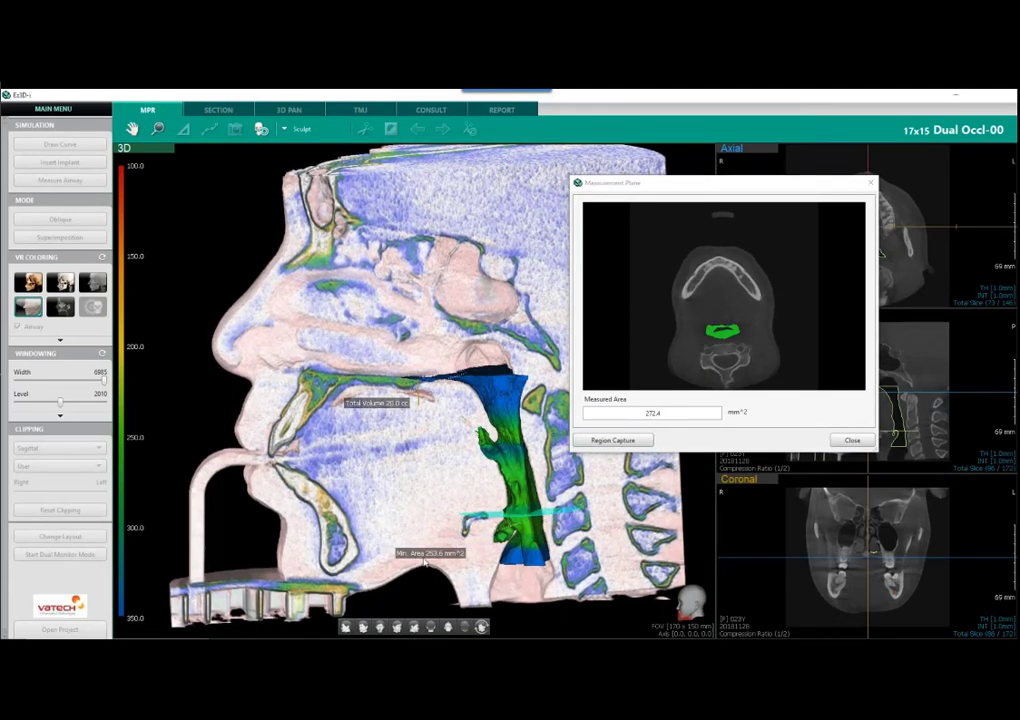
{"action": "scroll", "coordinate": [772, 326], "scroll_direction": "up", "scroll_amount": 4}
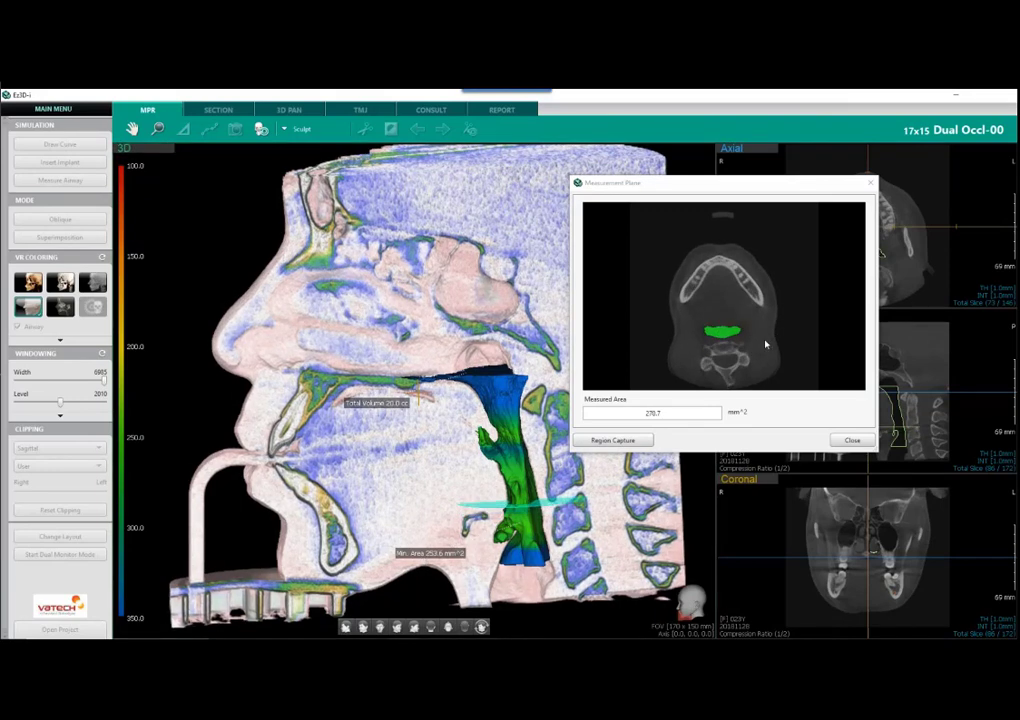
{"action": "scroll", "coordinate": [748, 346], "scroll_direction": "up", "scroll_amount": 2}
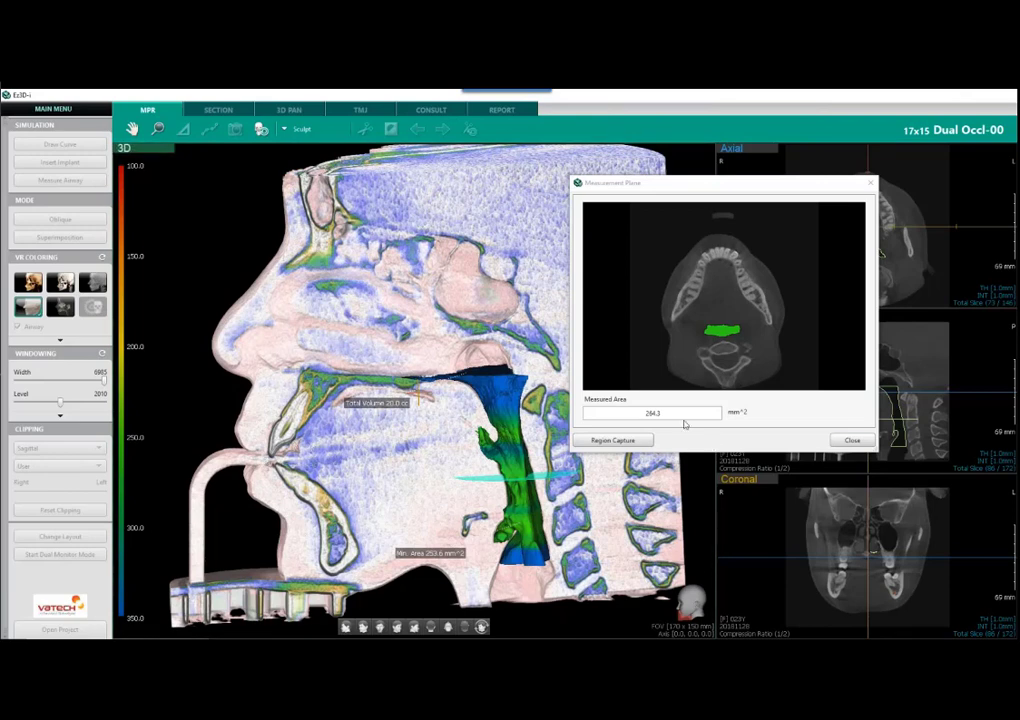
{"action": "left_click", "coordinate": [852, 440]}
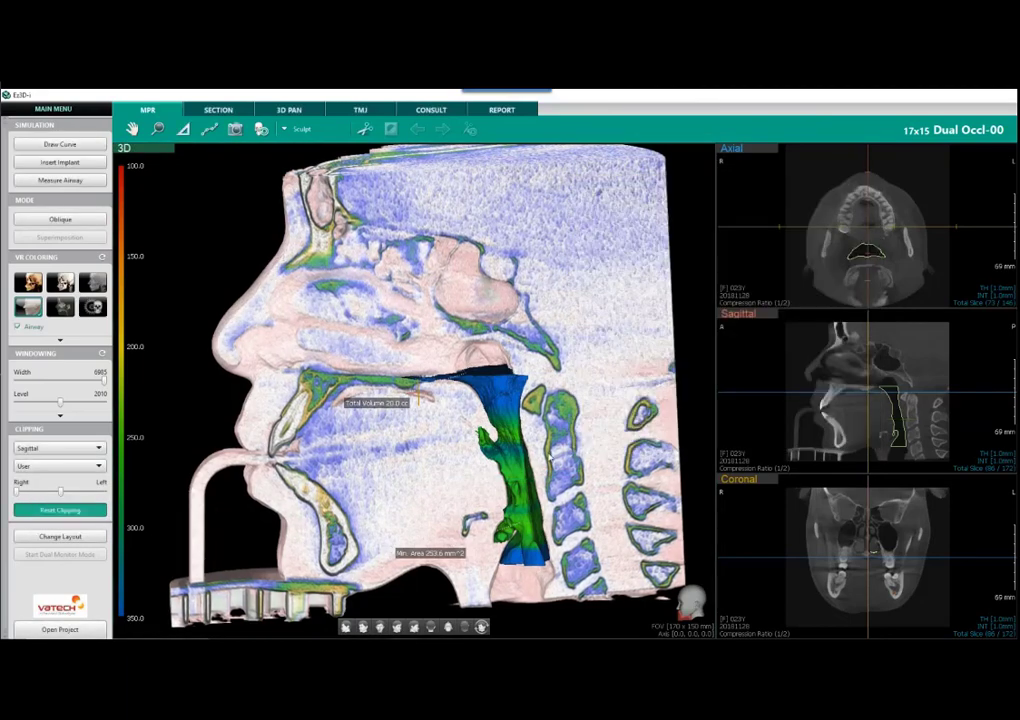
Step: Rotate the clipped model to inspect the airway, reset the clipping, and turn the whole face to the front
{"action": "left_click_drag", "start_coordinate": [390, 445], "coordinate": [540, 474]}
{"action": "left_click_drag", "start_coordinate": [314, 373], "coordinate": [345, 374]}
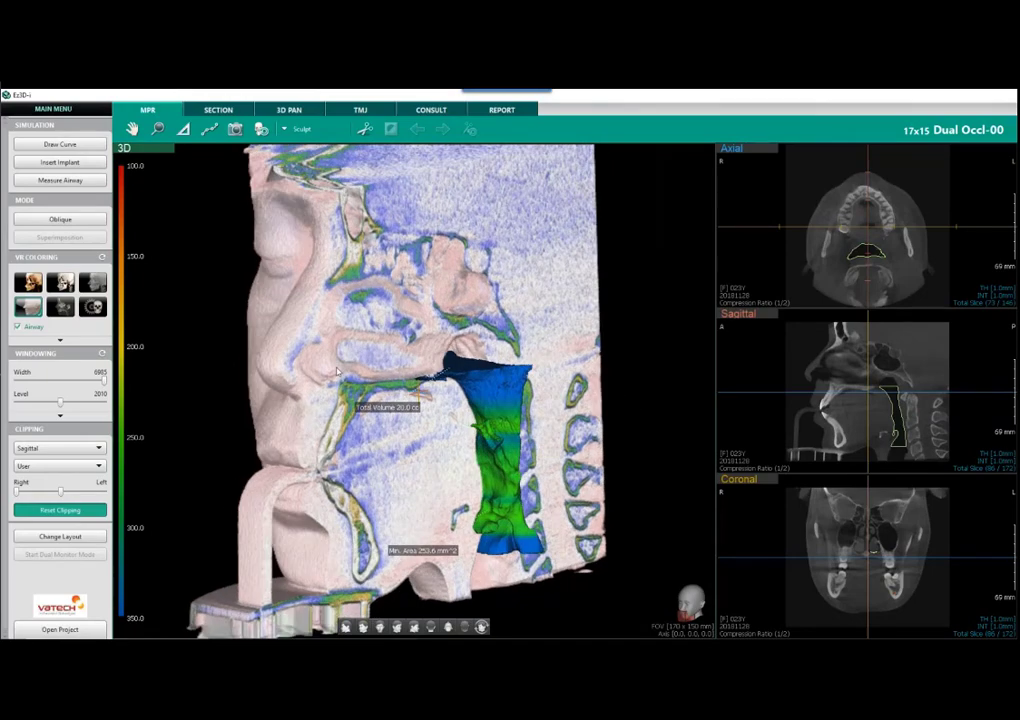
{"action": "left_click", "coordinate": [81, 511]}
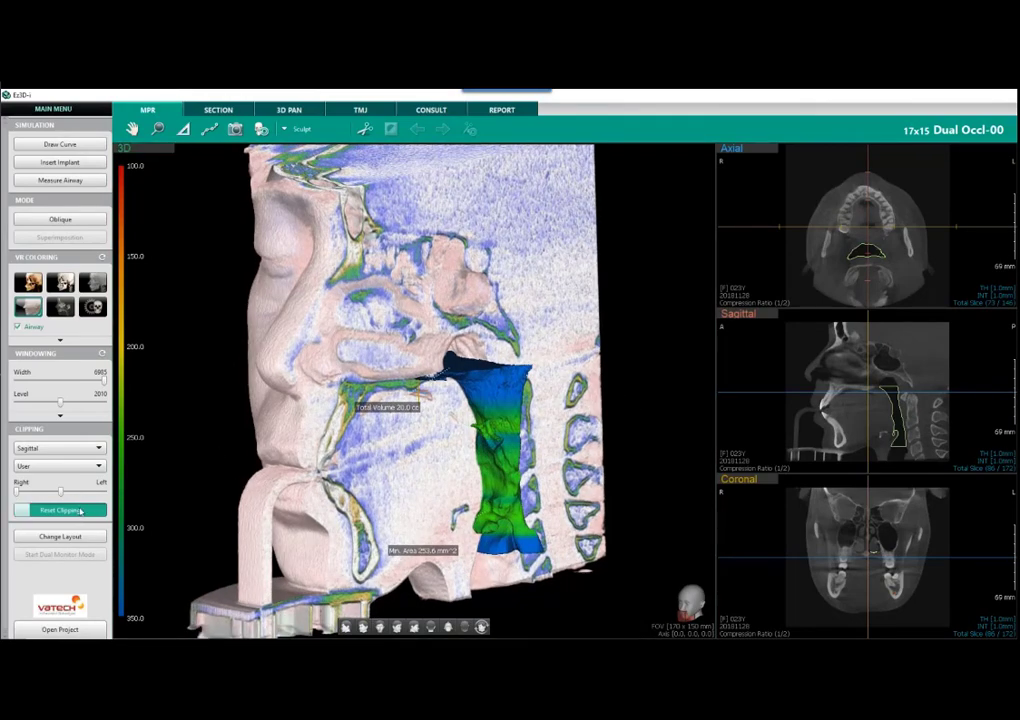
{"action": "left_click_drag", "start_coordinate": [385, 437], "coordinate": [474, 406]}
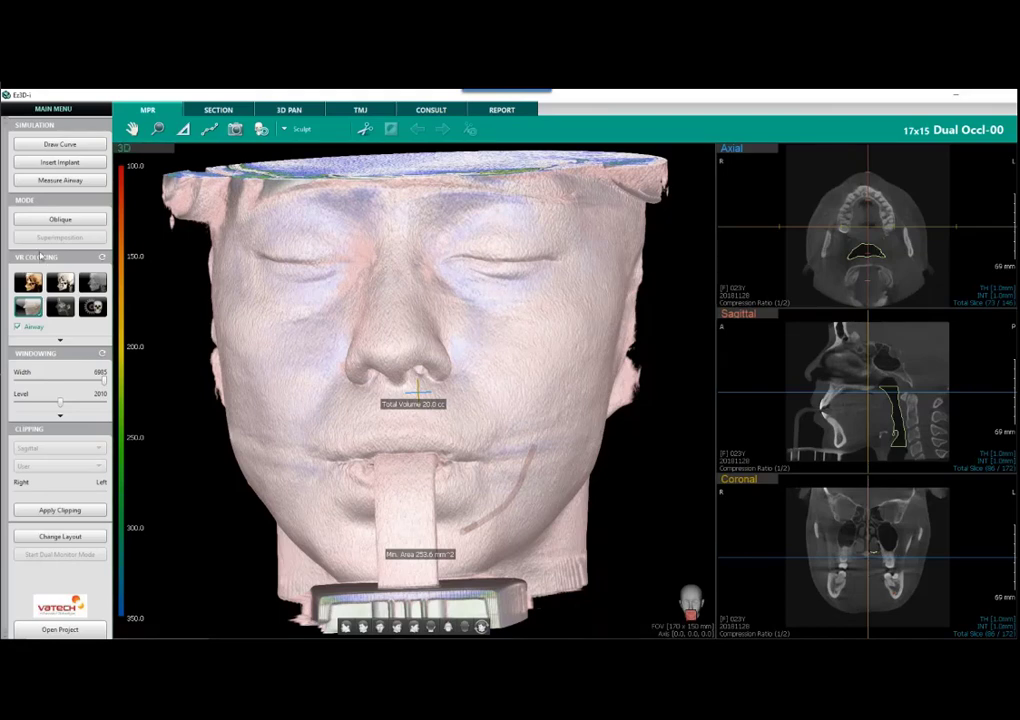
Step: Apply the translucent X-ray-like colouring to the 3D model, show it from the left side, and hide the airway
{"action": "left_click", "coordinate": [64, 309]}
{"action": "left_click", "coordinate": [347, 627]}
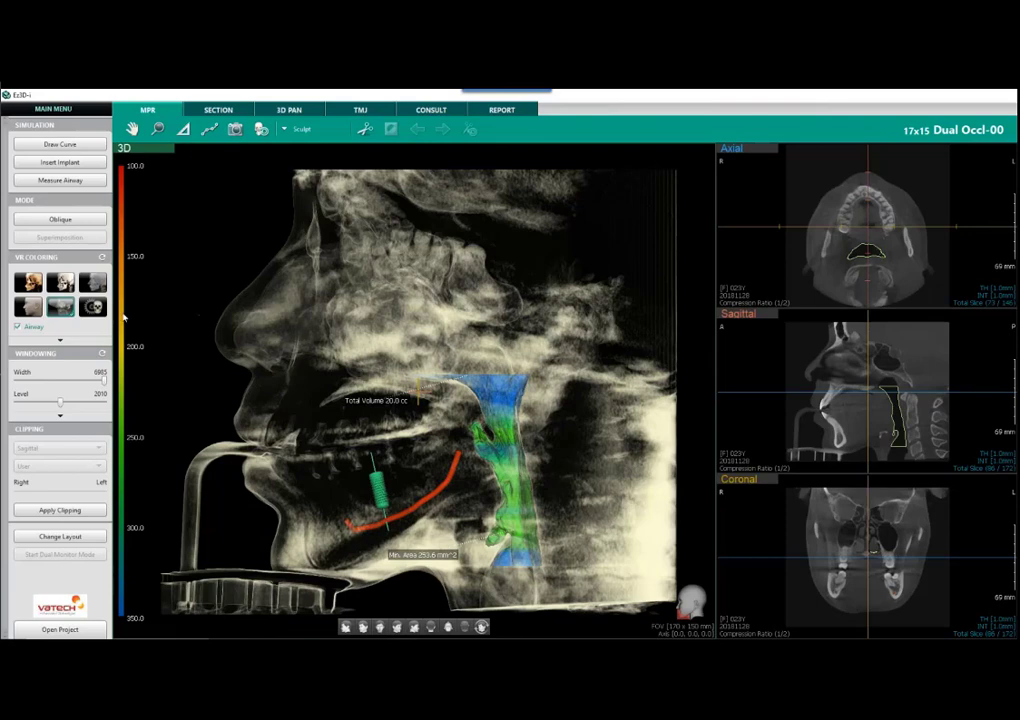
{"action": "left_click", "coordinate": [18, 327]}
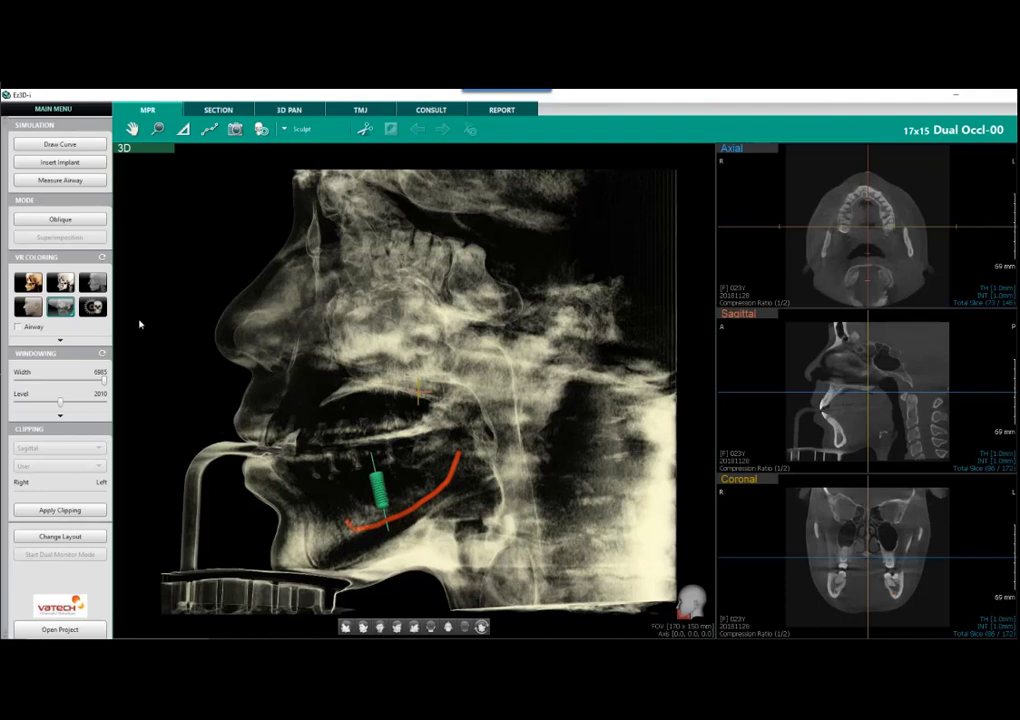
Step: Set the 3D rendering's opacity to 40, brightness to 37 and contrast to 8, and rotate the model to inspect it
{"action": "left_click", "coordinate": [60, 340]}
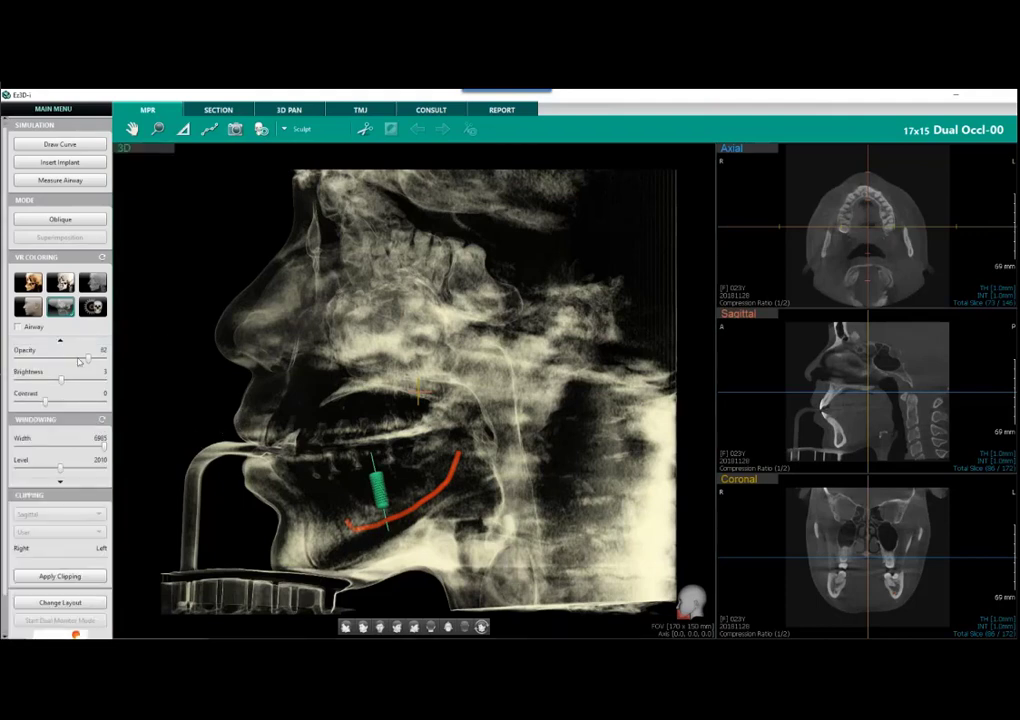
{"action": "left_click_drag", "start_coordinate": [87, 362], "coordinate": [53, 403]}
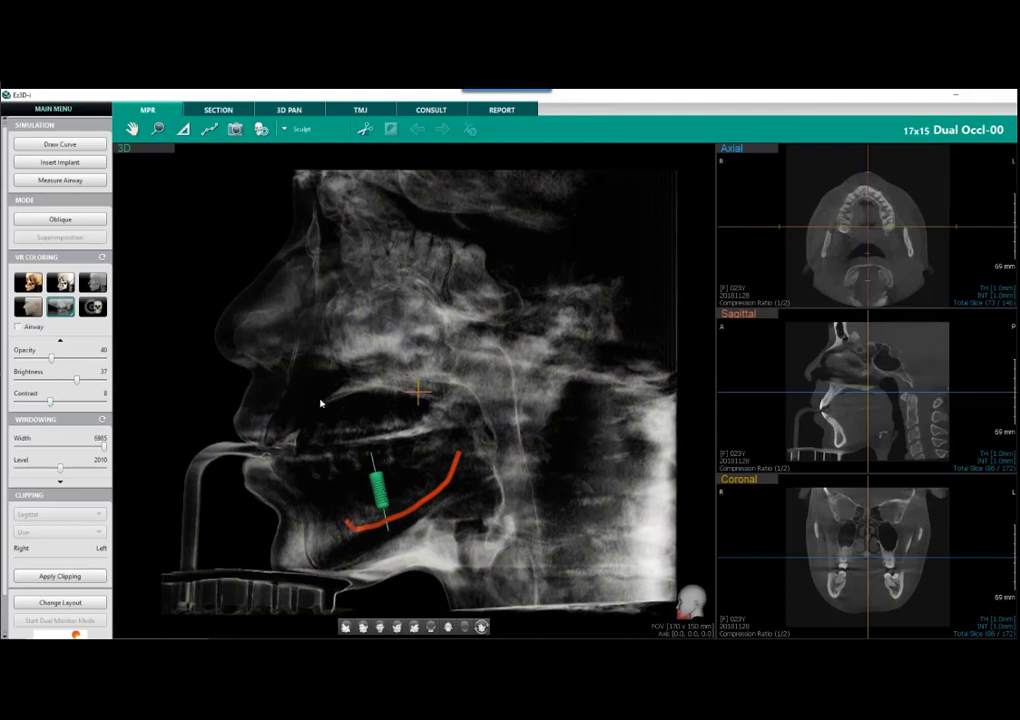
{"action": "left_click_drag", "start_coordinate": [266, 403], "coordinate": [150, 328]}
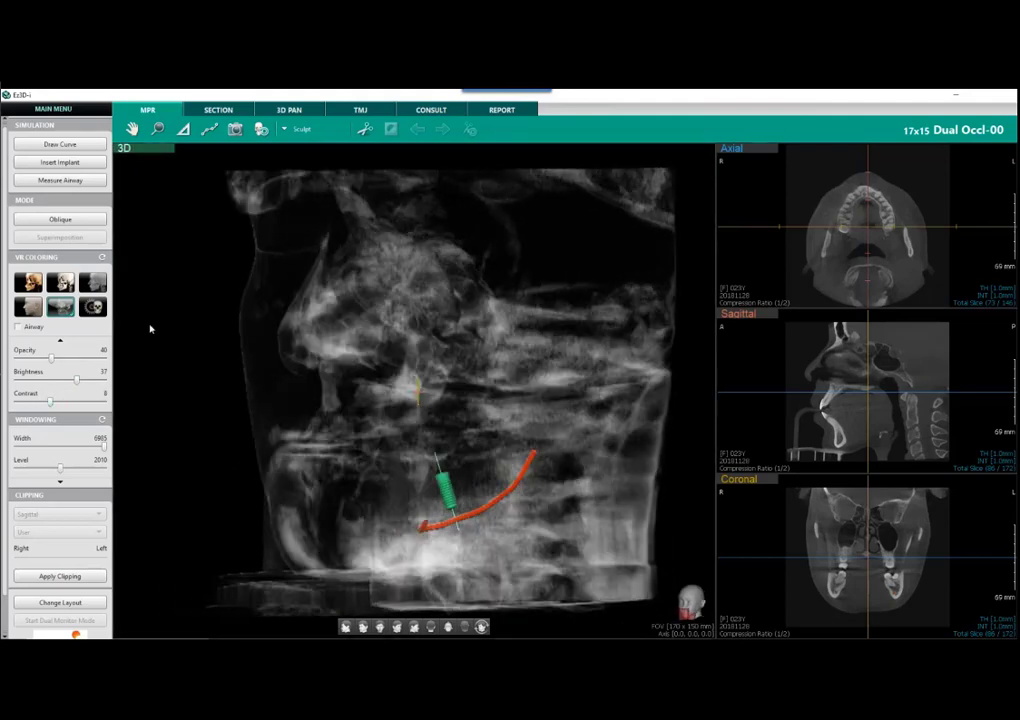
Step: Apply the bone-and-teeth colouring to the 3D model, face it to the front, and rotate it to inspect the left side
{"action": "left_click", "coordinate": [28, 282]}
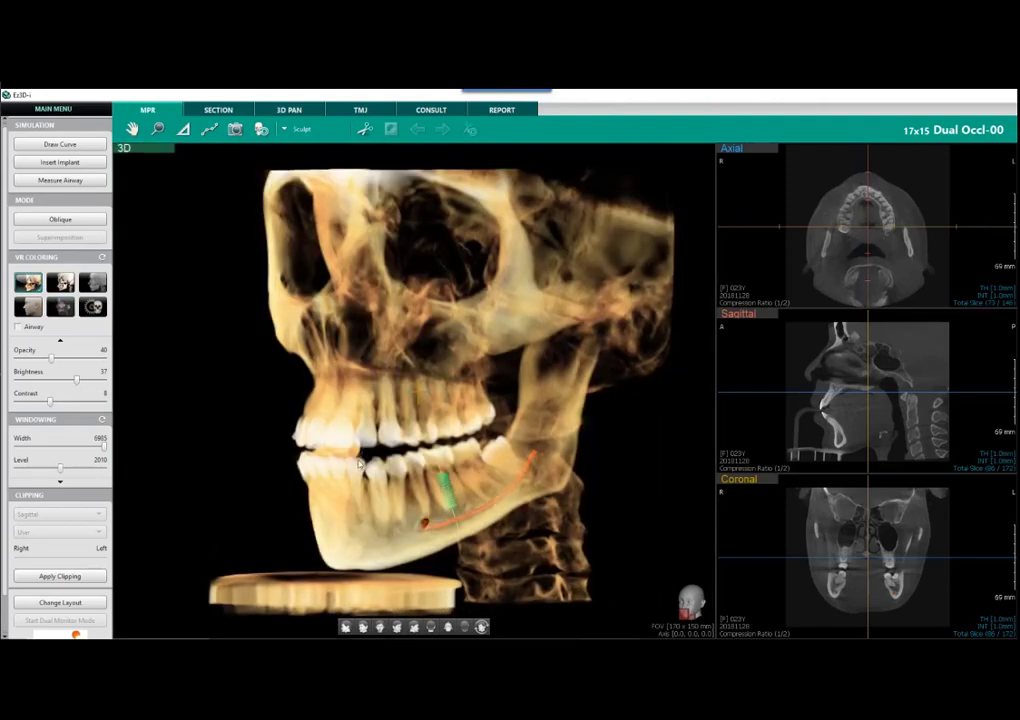
{"action": "left_click_drag", "start_coordinate": [358, 463], "coordinate": [382, 601]}
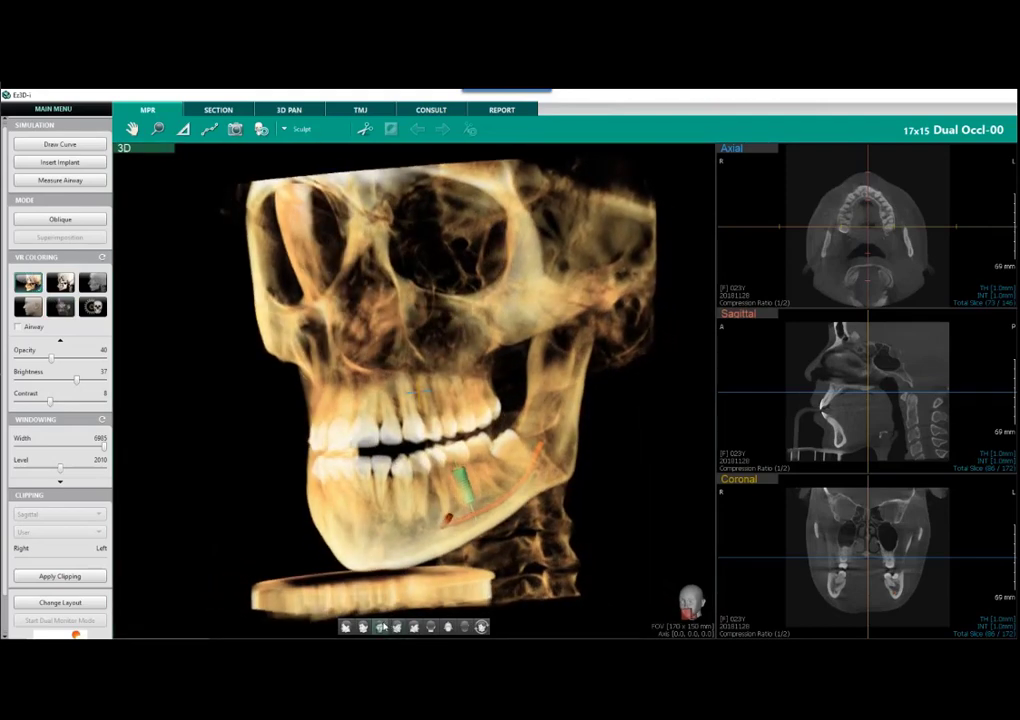
{"action": "left_click", "coordinate": [395, 627]}
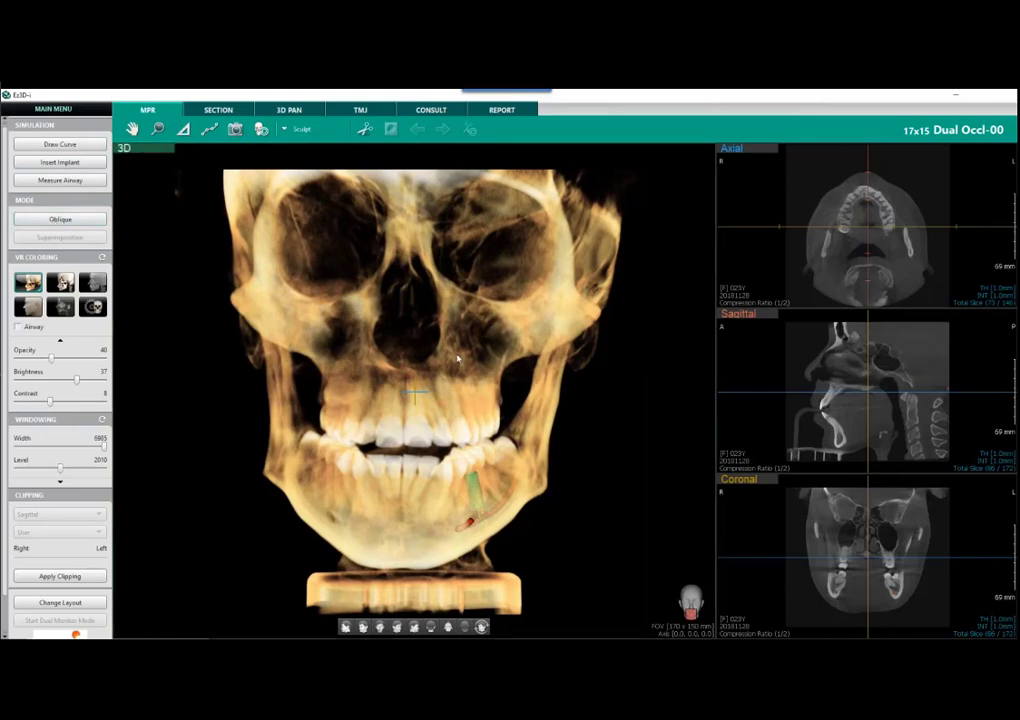
{"action": "left_click_drag", "start_coordinate": [458, 358], "coordinate": [556, 440]}
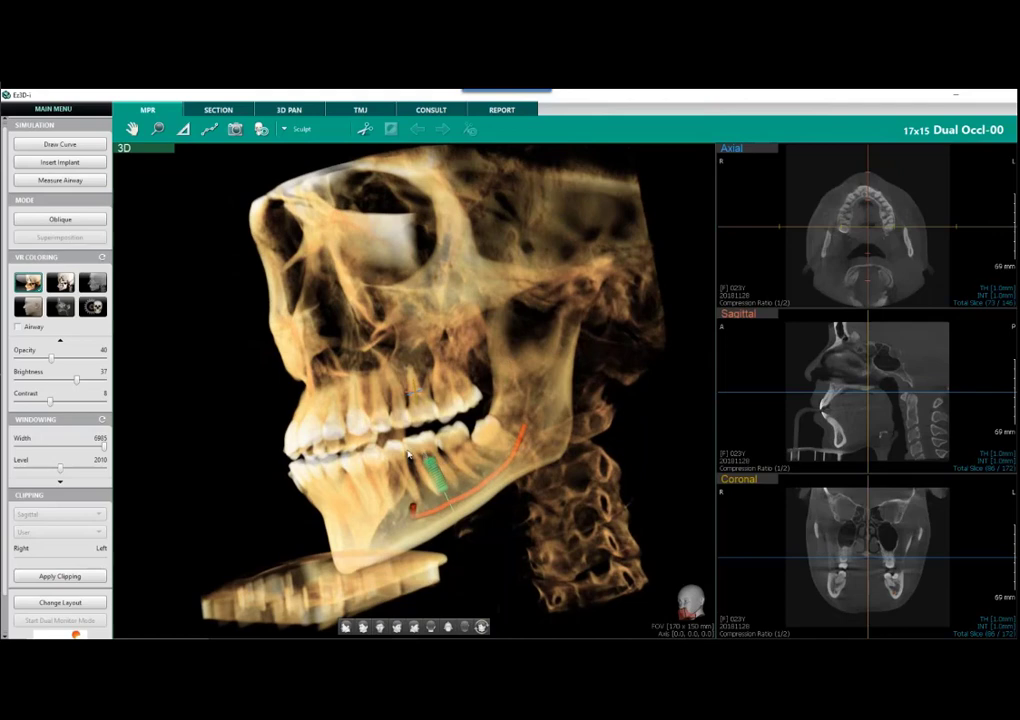
Step: Centre the MPR axes on the lower left implant and tilt the sagittal axes to follow its inclination
{"action": "scroll", "coordinate": [408, 455], "scroll_direction": "up", "scroll_amount": 5}
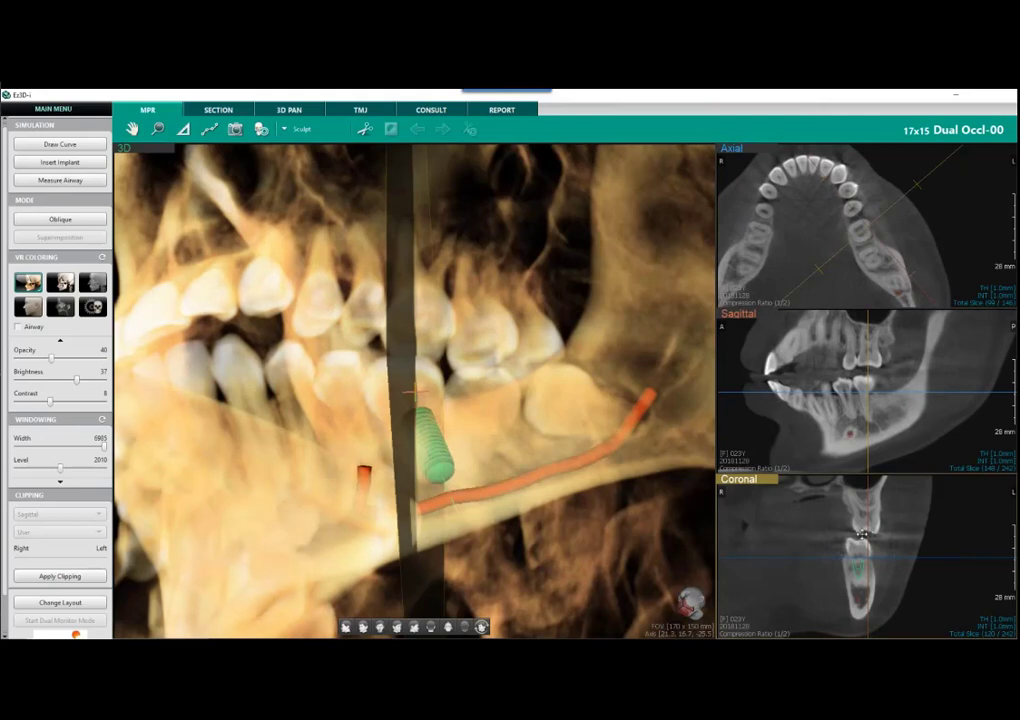
{"action": "left_click_drag", "start_coordinate": [868, 558], "coordinate": [860, 563]}
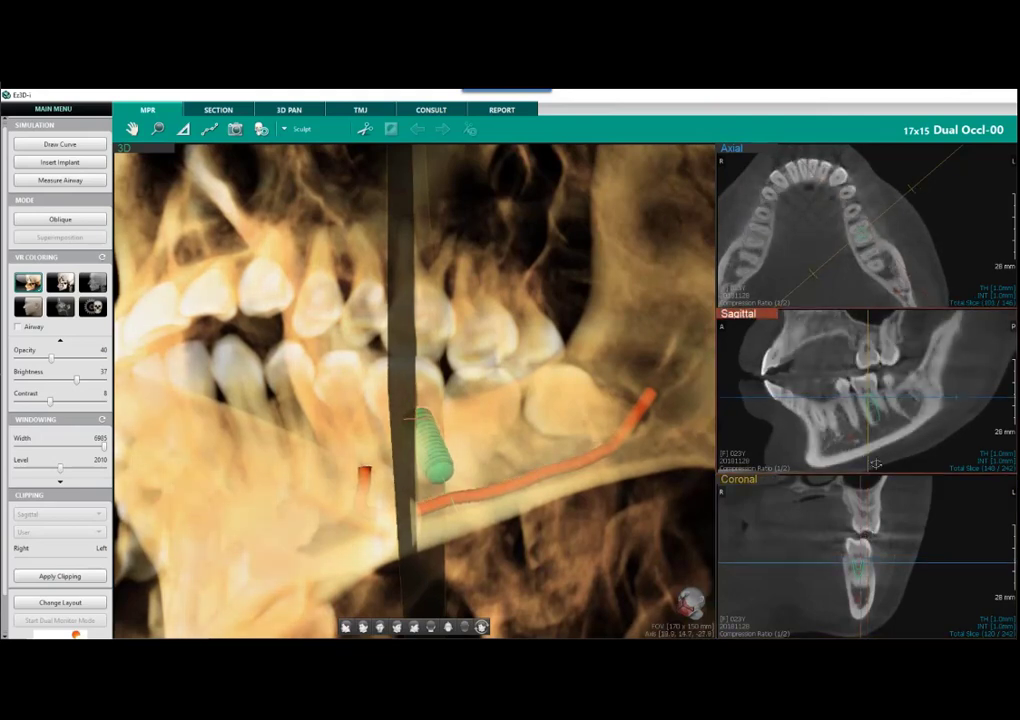
{"action": "left_click_drag", "start_coordinate": [875, 464], "coordinate": [891, 462]}
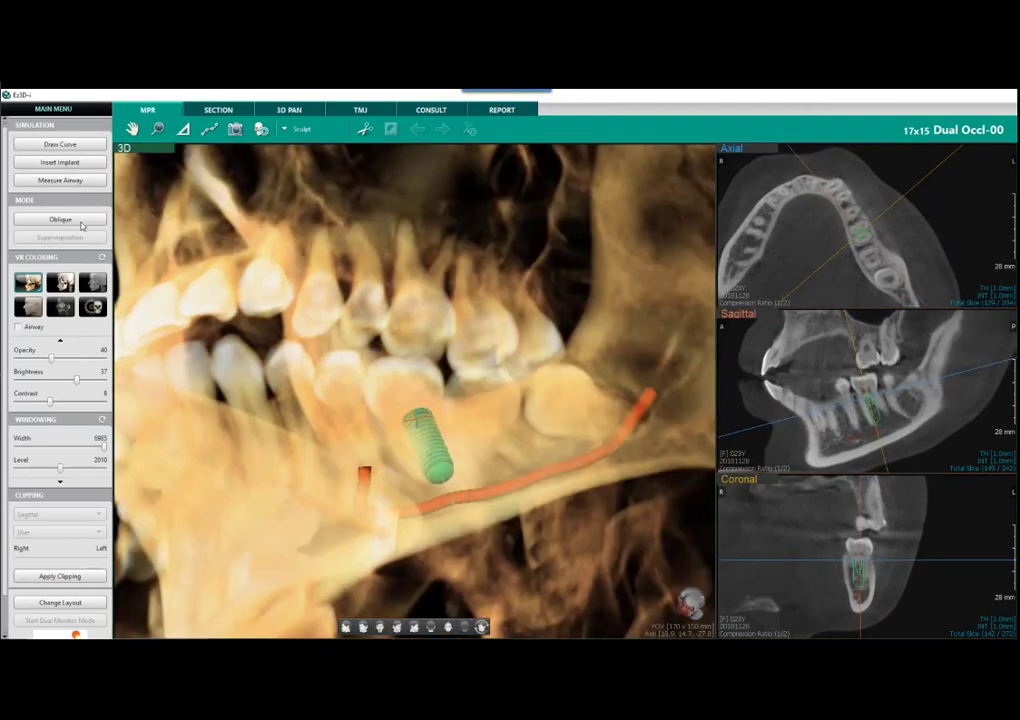
Step: In Oblique mode, place a slice through the implant on the axial image, narrow it, and rotate it along the tooth row and front-to-back
{"action": "left_click", "coordinate": [86, 219]}
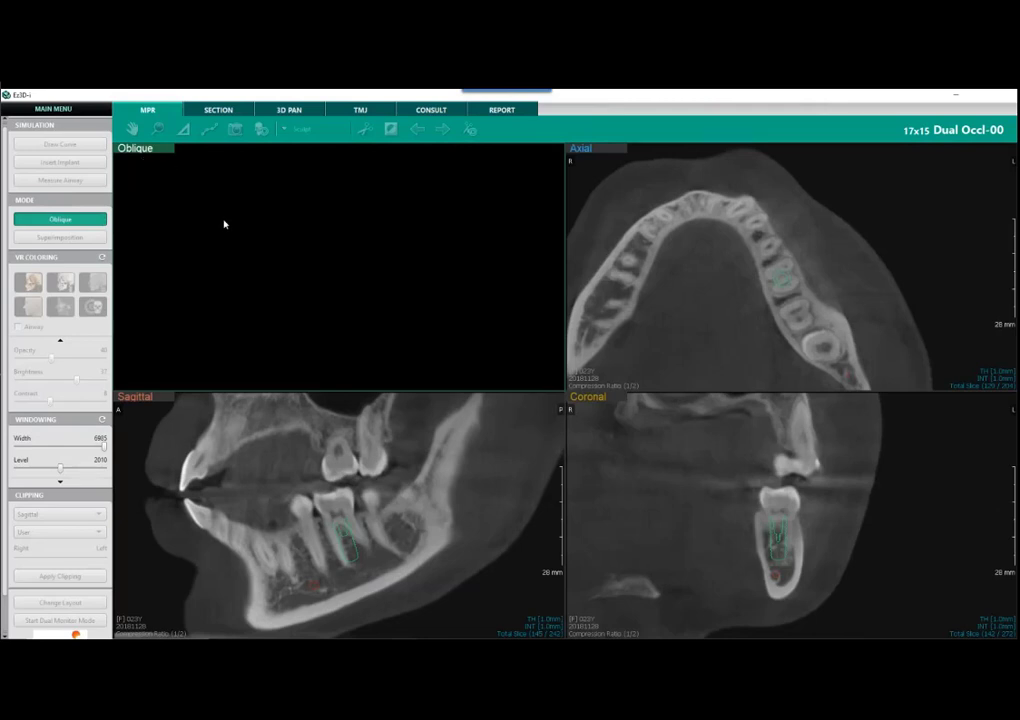
{"action": "left_click", "coordinate": [784, 282]}
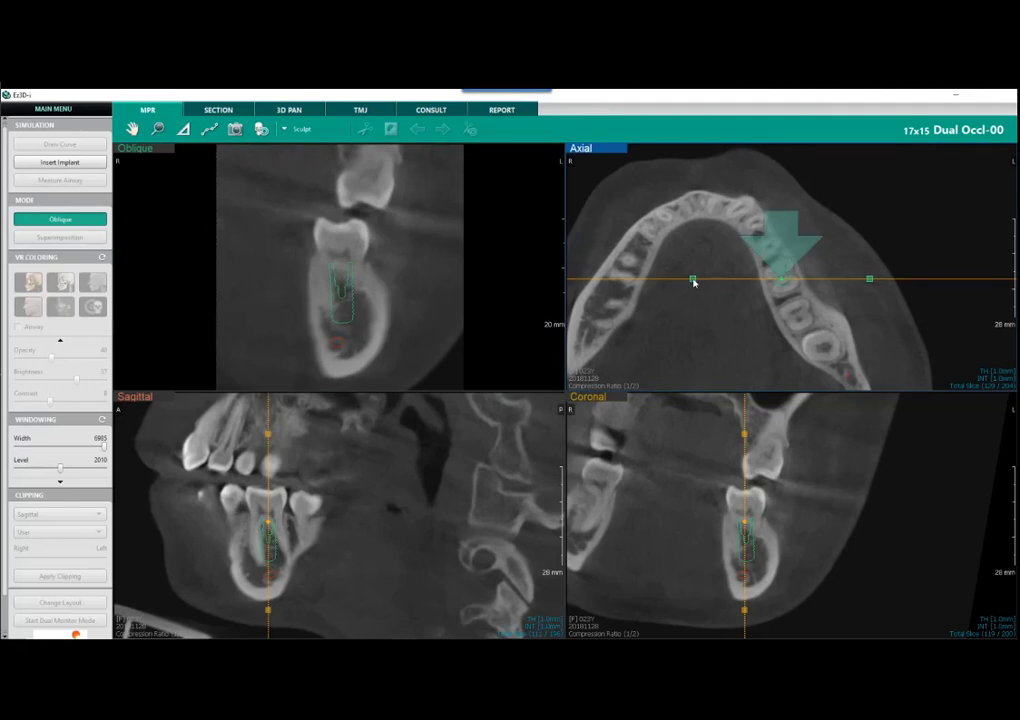
{"action": "left_click_drag", "start_coordinate": [695, 283], "coordinate": [709, 286]}
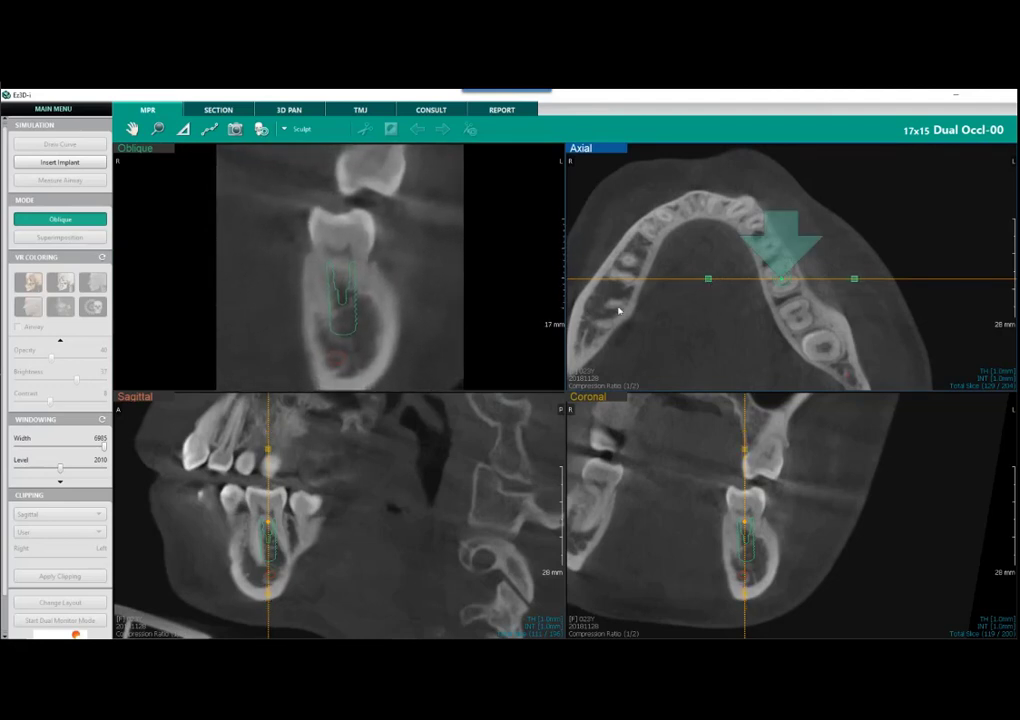
{"action": "left_click_drag", "start_coordinate": [614, 279], "coordinate": [823, 339]}
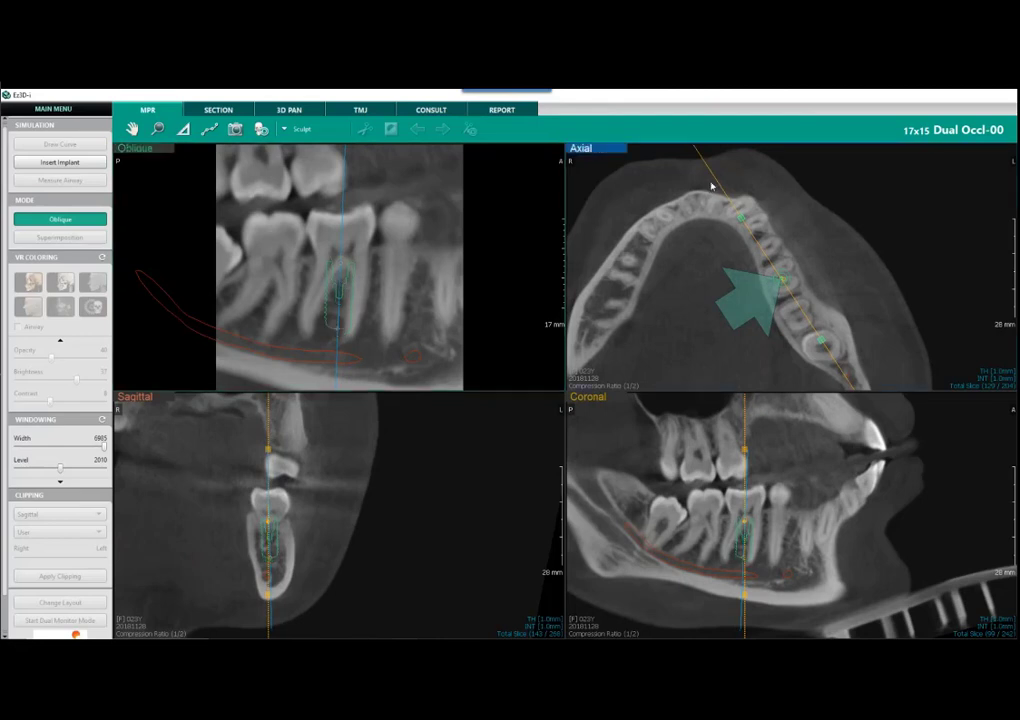
{"action": "left_click_drag", "start_coordinate": [707, 176], "coordinate": [780, 346]}
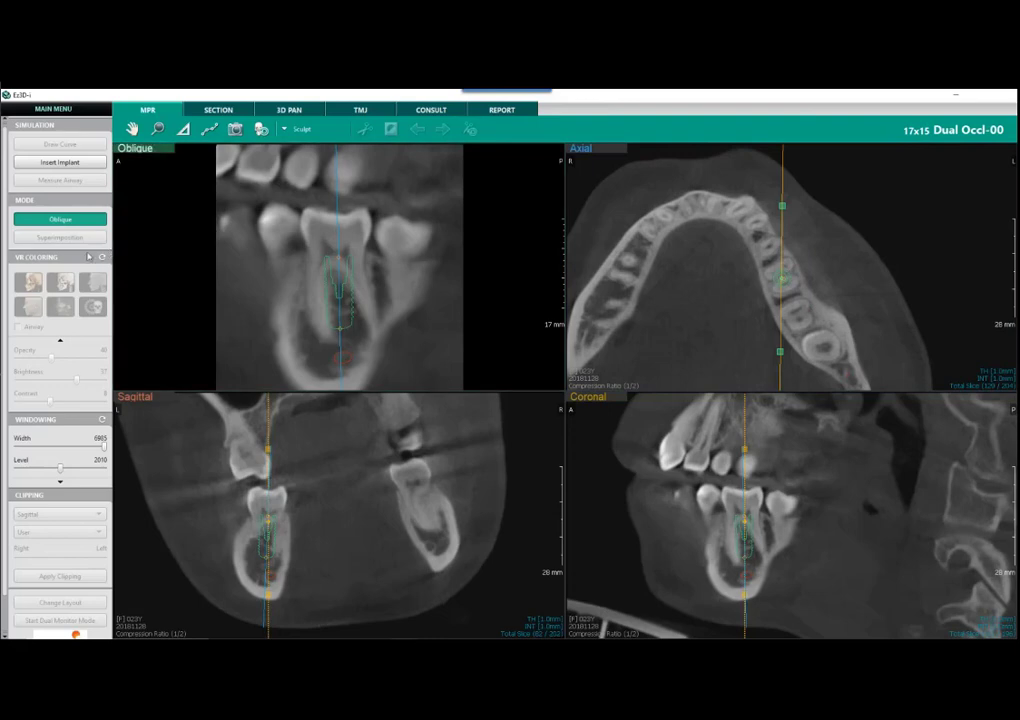
Step: Leave Oblique mode, reset the MPR views, and rotate the 3D skull to show its left side
{"action": "left_click", "coordinate": [62, 221]}
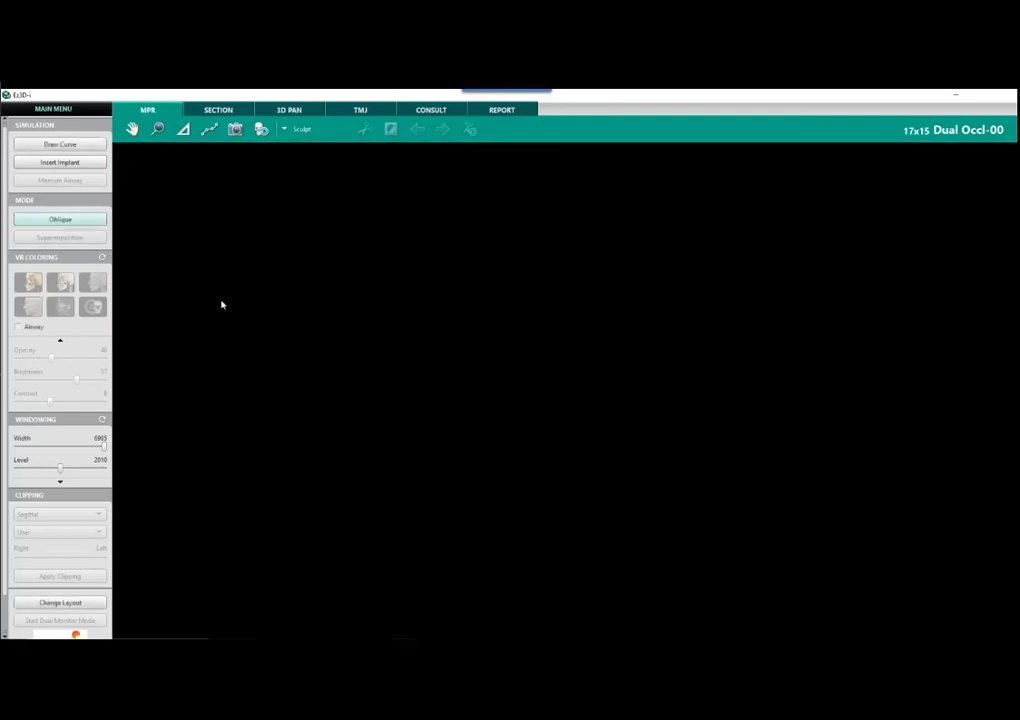
{"action": "left_click", "coordinate": [263, 130]}
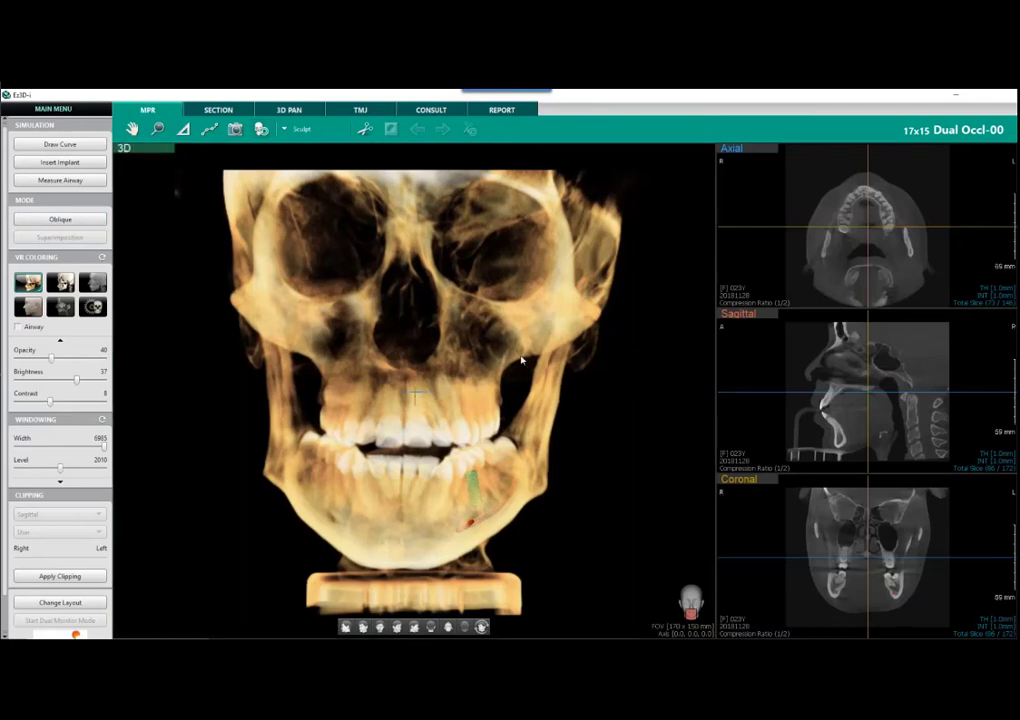
{"action": "left_click_drag", "start_coordinate": [648, 383], "coordinate": [628, 362]}
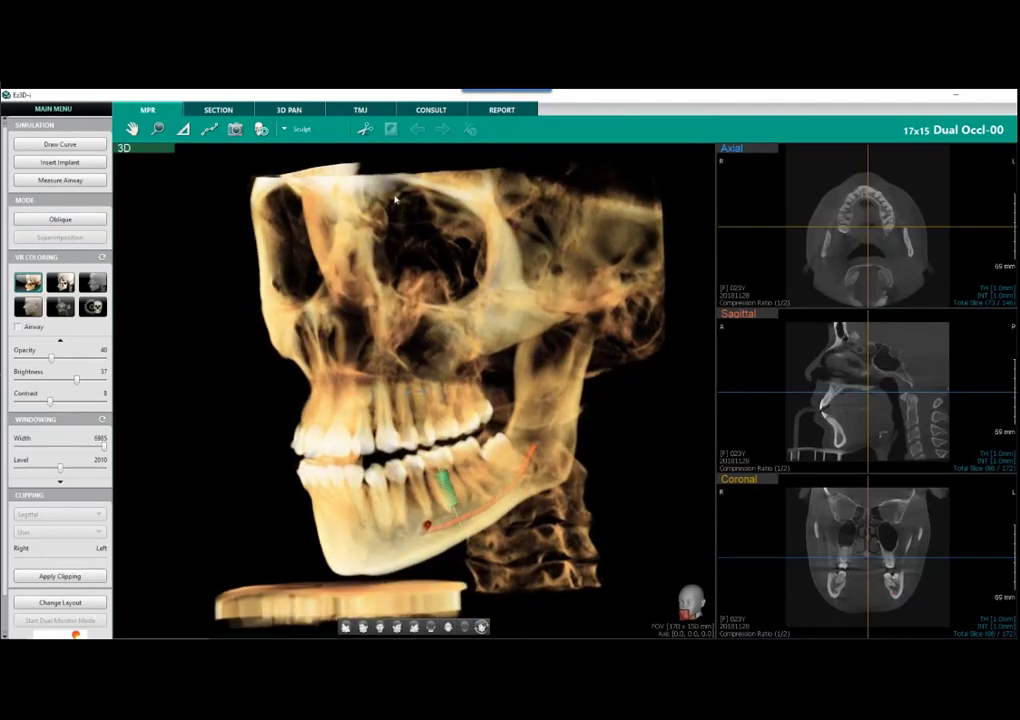
Step: Open the Consult view and confirm the layout with one large pane beside two stacked panes
{"action": "left_click", "coordinate": [443, 115]}
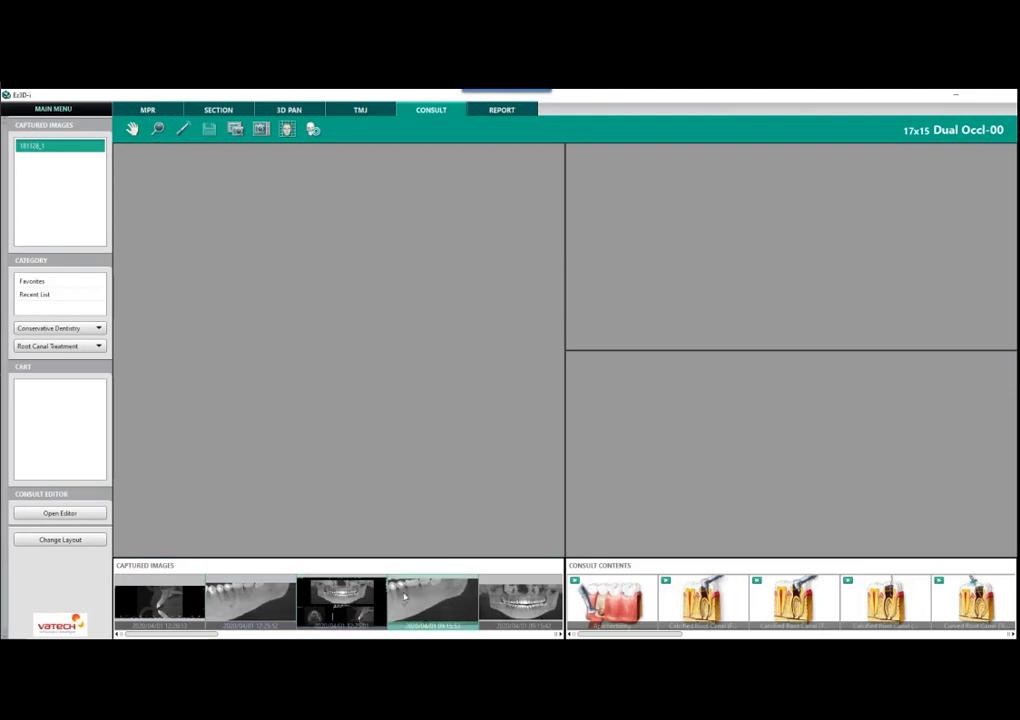
{"action": "left_click", "coordinate": [60, 540]}
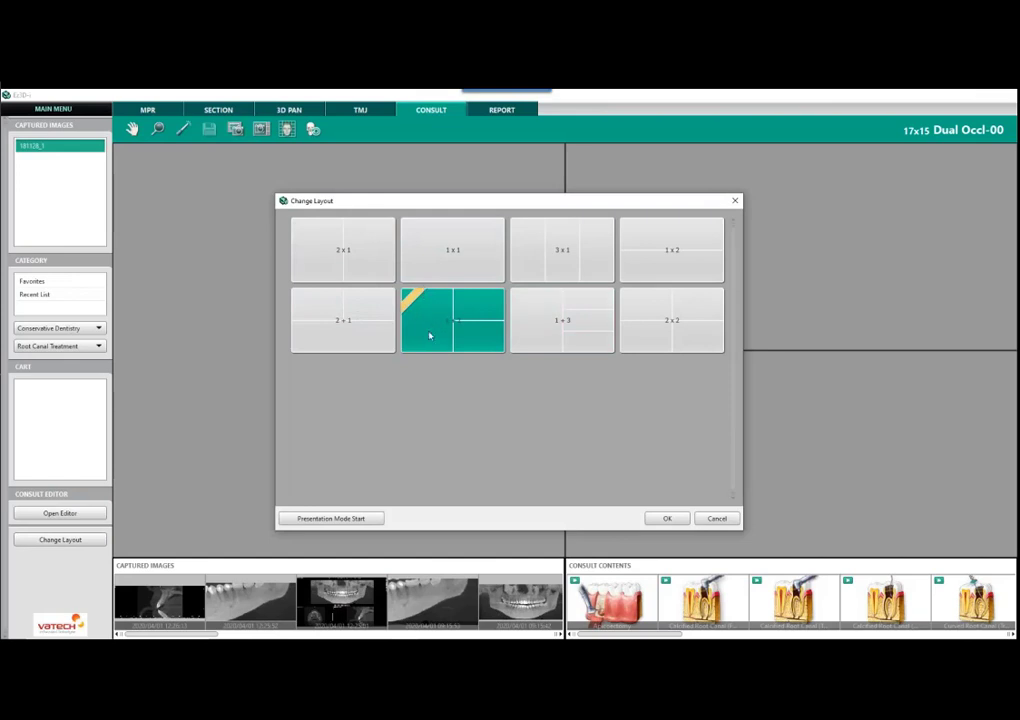
{"action": "left_click", "coordinate": [665, 518]}
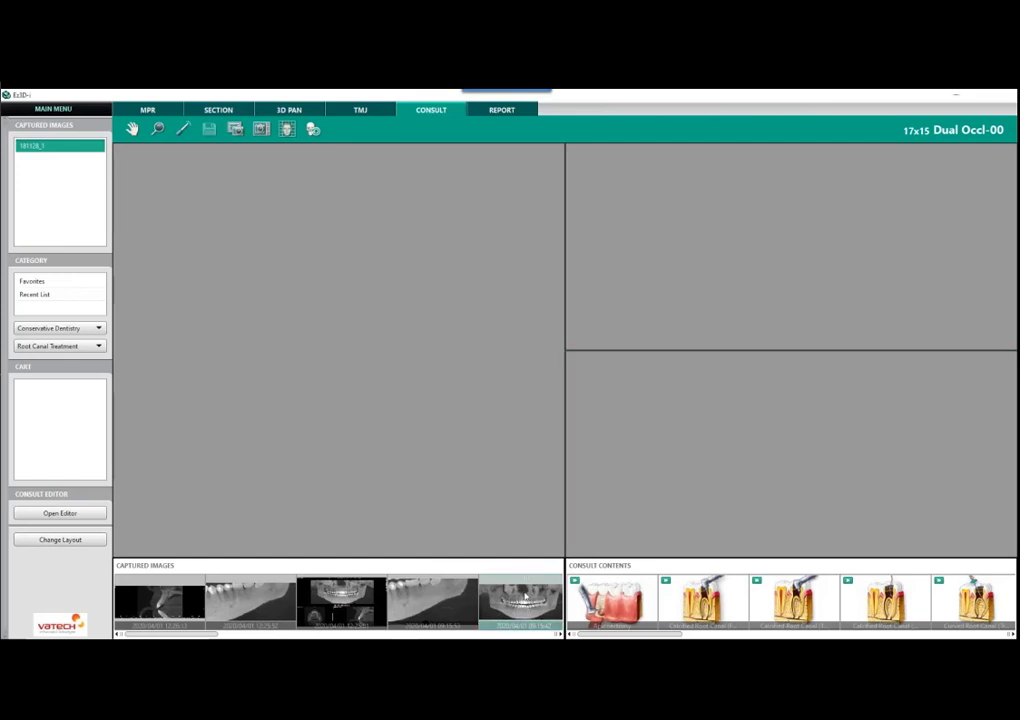
Step: Place the captured panoramic image in the upper small pane, and the mandible image followed by the tooth cross-section in the lower one
{"action": "left_click_drag", "start_coordinate": [525, 597], "coordinate": [687, 360]}
{"action": "left_click_drag", "start_coordinate": [708, 311], "coordinate": [708, 312]}
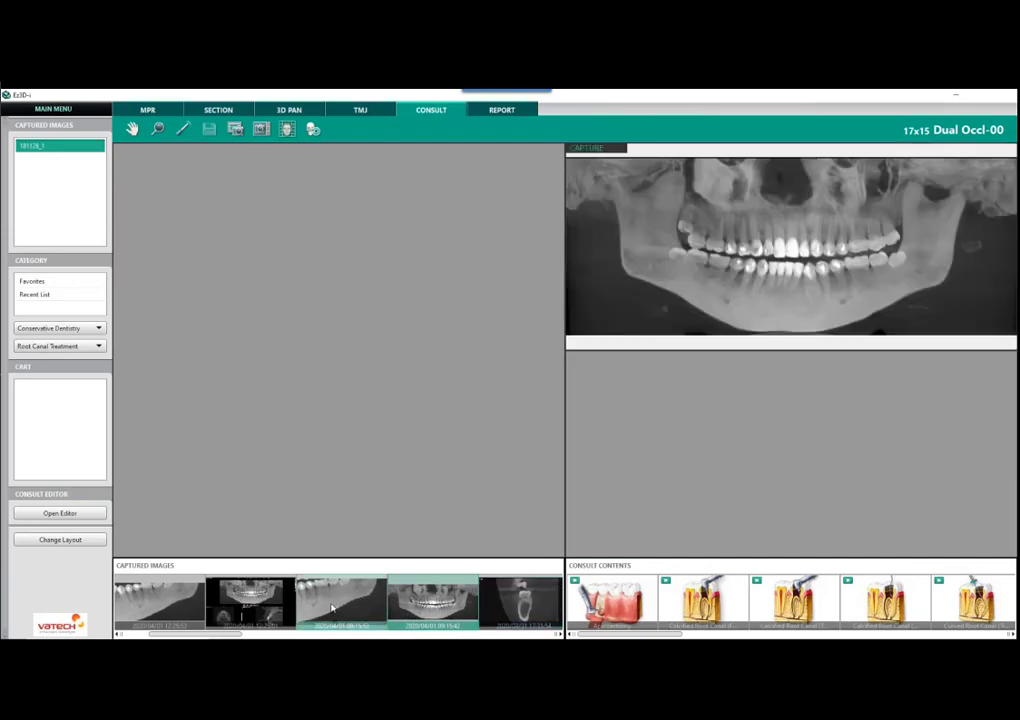
{"action": "left_click_drag", "start_coordinate": [341, 600], "coordinate": [716, 448]}
{"action": "left_click_drag", "start_coordinate": [777, 432], "coordinate": [775, 434]}
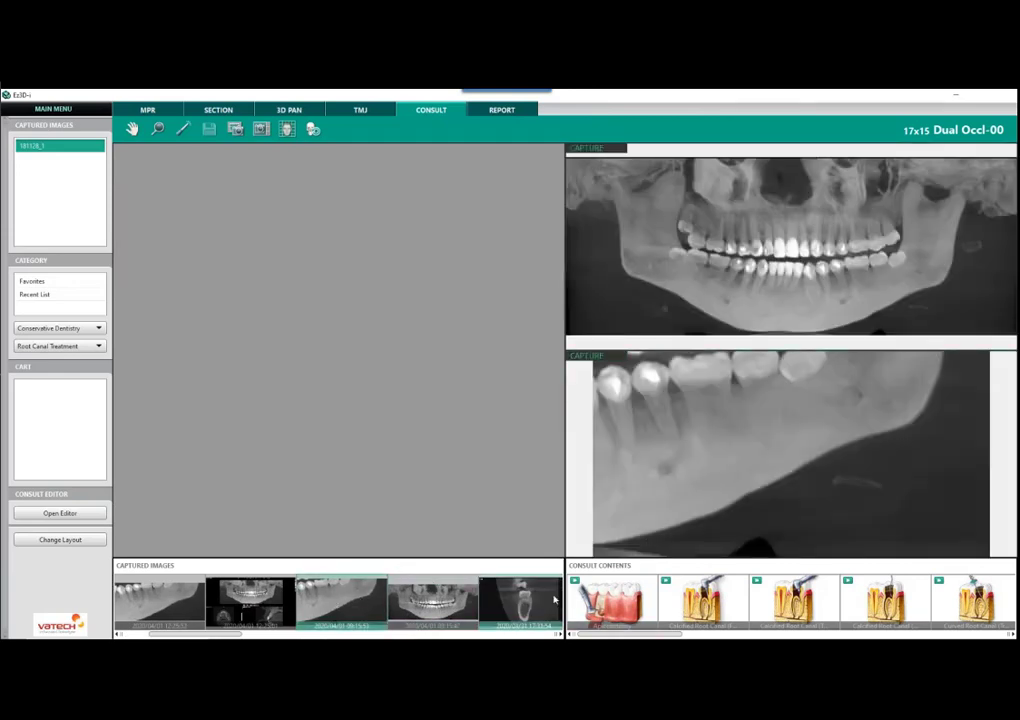
{"action": "left_click_drag", "start_coordinate": [523, 604], "coordinate": [704, 475]}
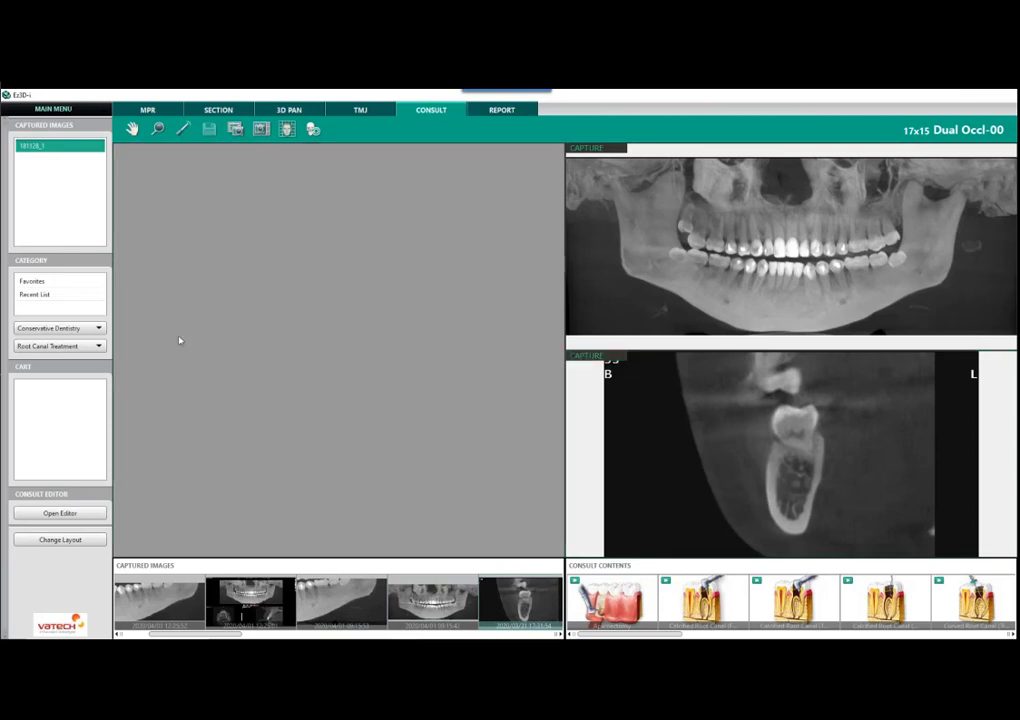
Step: Choose the Implant Dentistry category with the Implant subcategory and play an Implant Treatment animation in the large pane
{"action": "left_click", "coordinate": [90, 328]}
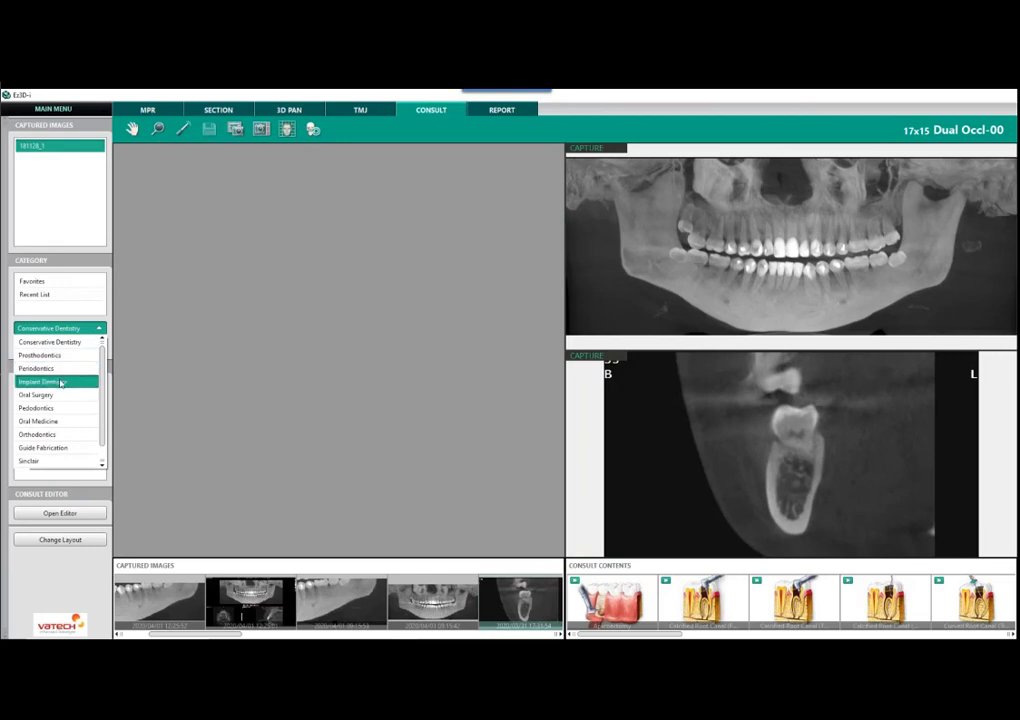
{"action": "left_click", "coordinate": [58, 382]}
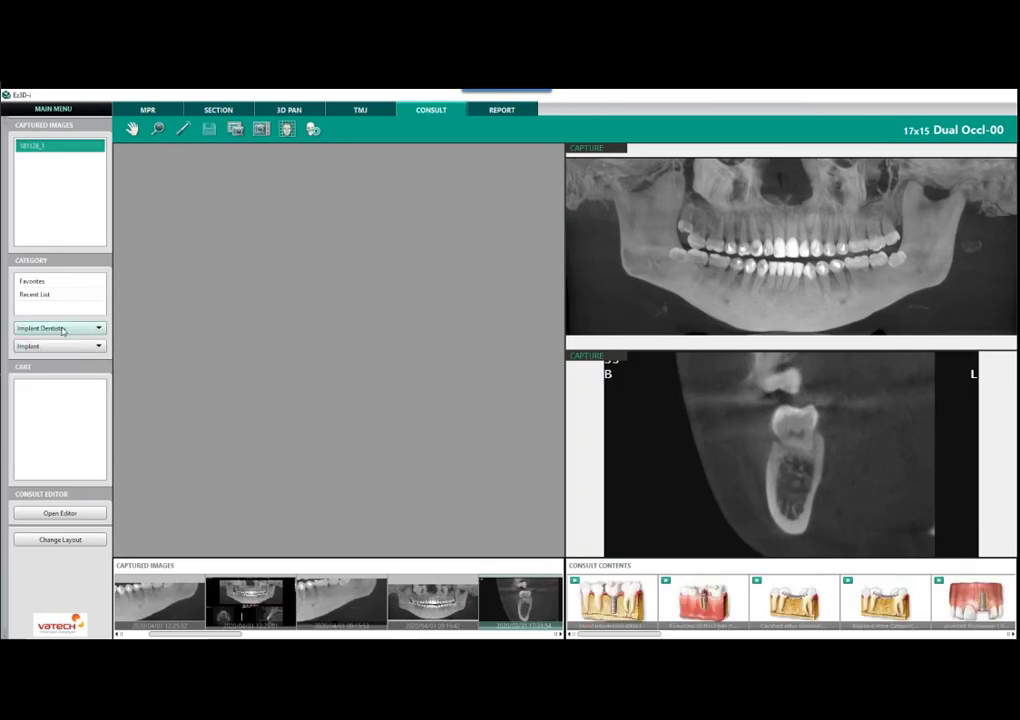
{"action": "left_click", "coordinate": [51, 347]}
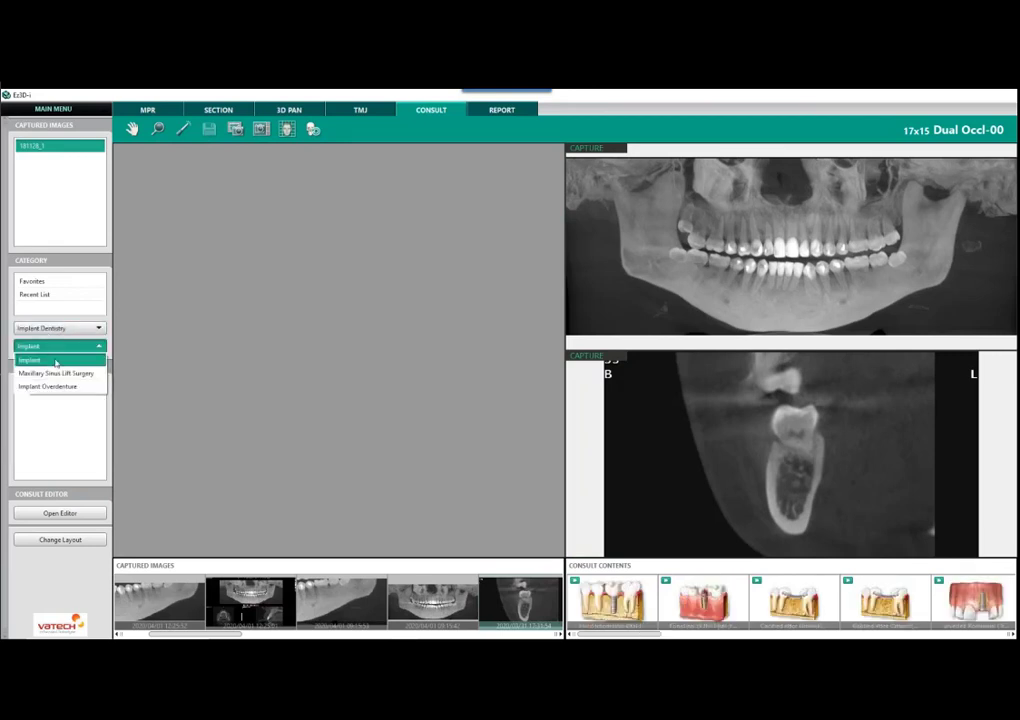
{"action": "left_click", "coordinate": [35, 359]}
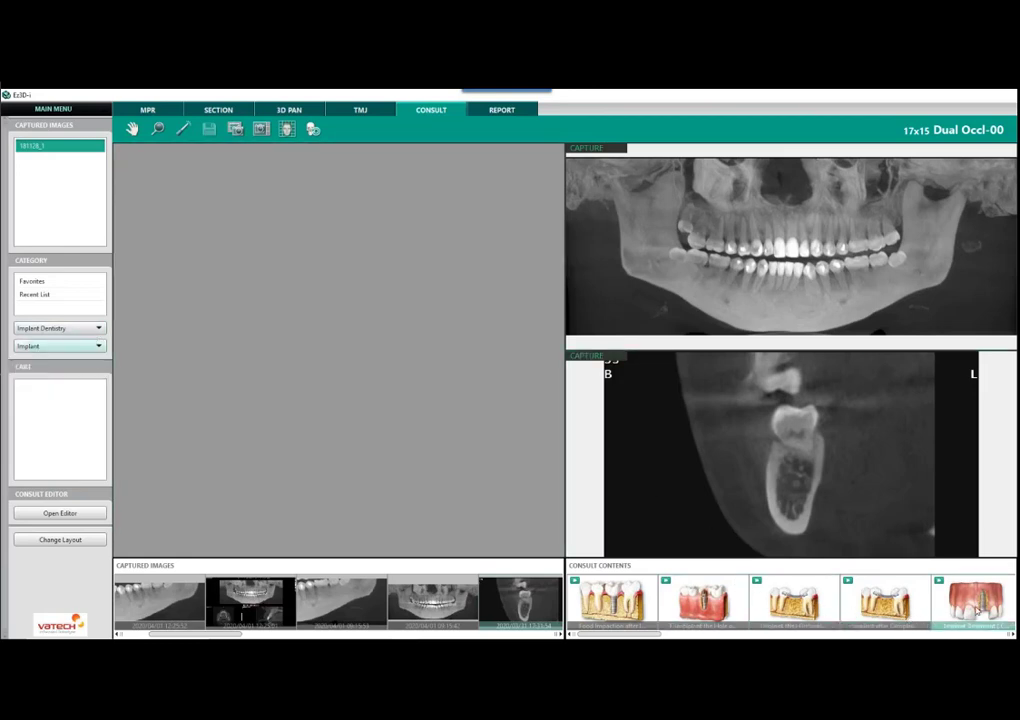
{"action": "left_click_drag", "start_coordinate": [977, 611], "coordinate": [437, 414]}
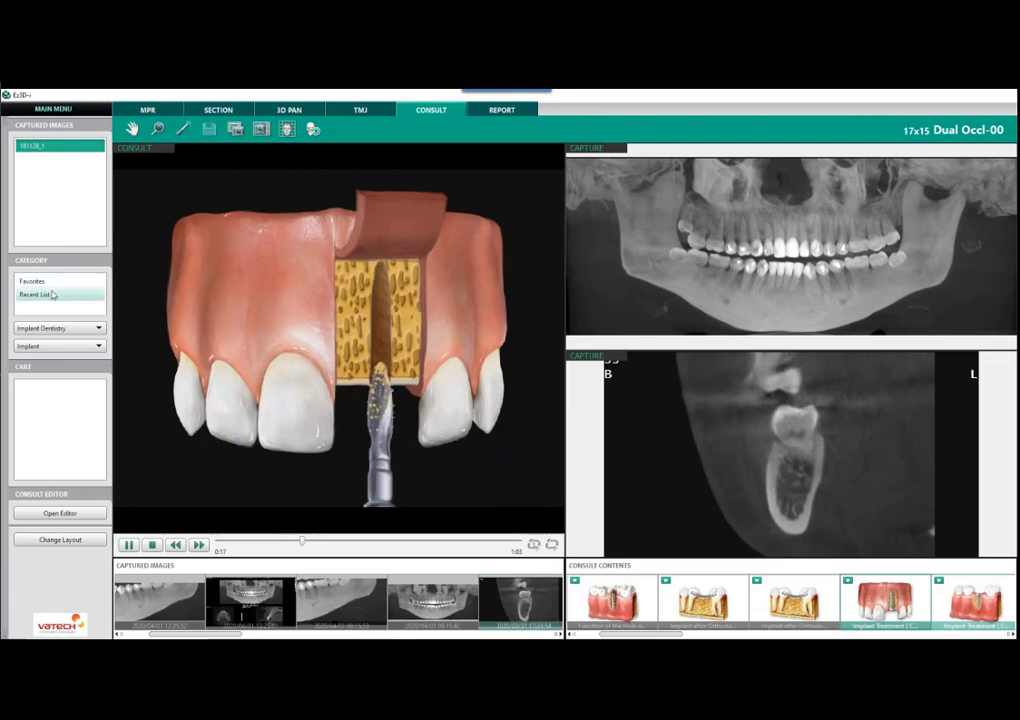
Step: From the Recent List, play the Maxillary Sinus Lift animation in the lower pane, Apicoectomy in the upper, and the jaw surgery in the large pane
{"action": "left_click_drag", "start_coordinate": [651, 634], "coordinate": [629, 634]}
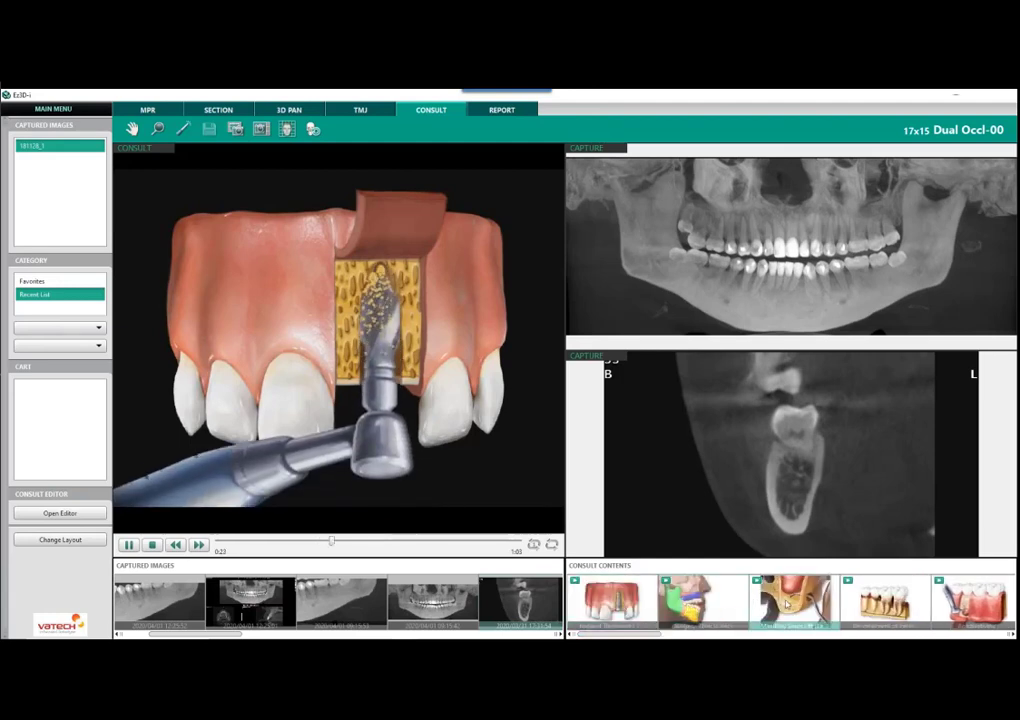
{"action": "left_click_drag", "start_coordinate": [746, 491], "coordinate": [730, 478]}
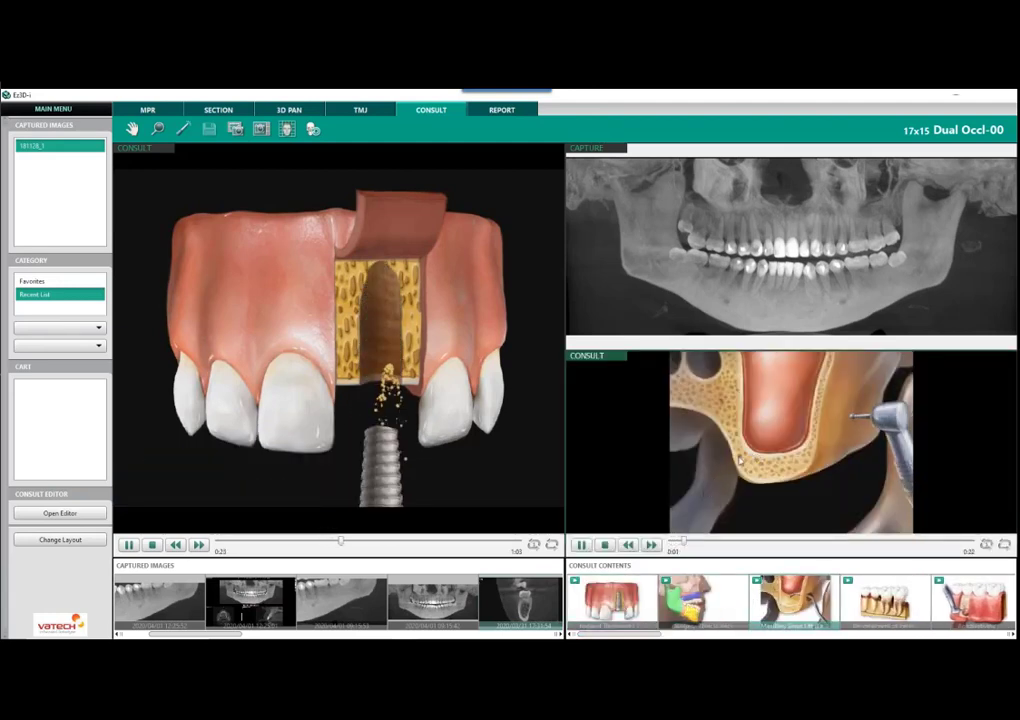
{"action": "left_click_drag", "start_coordinate": [964, 598], "coordinate": [728, 330]}
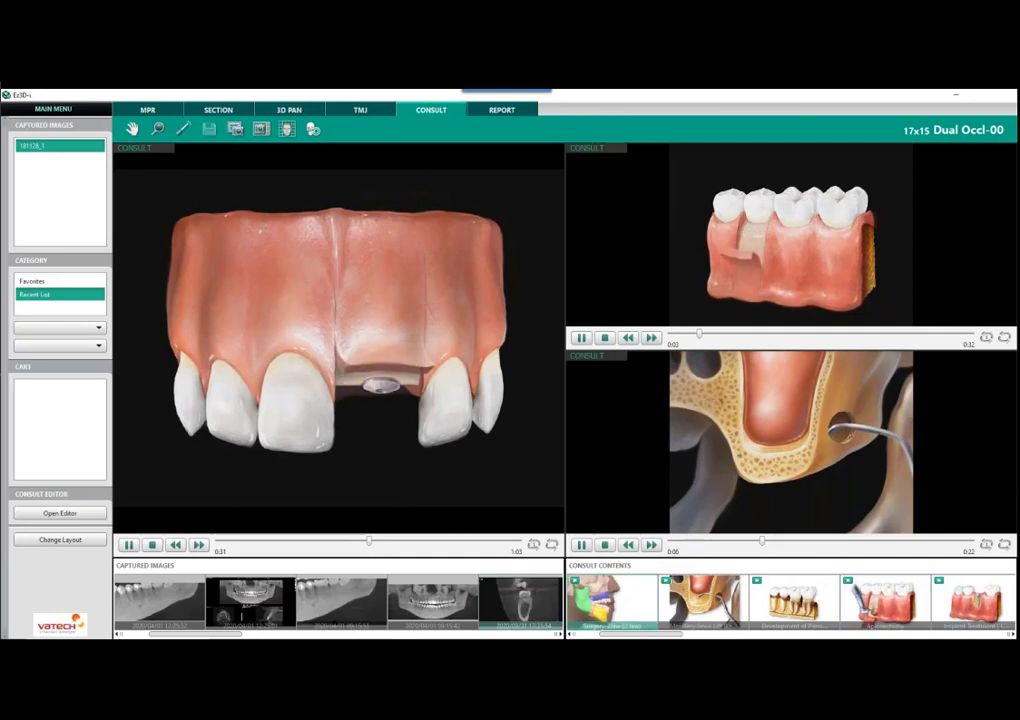
{"action": "left_click_drag", "start_coordinate": [493, 446], "coordinate": [480, 442]}
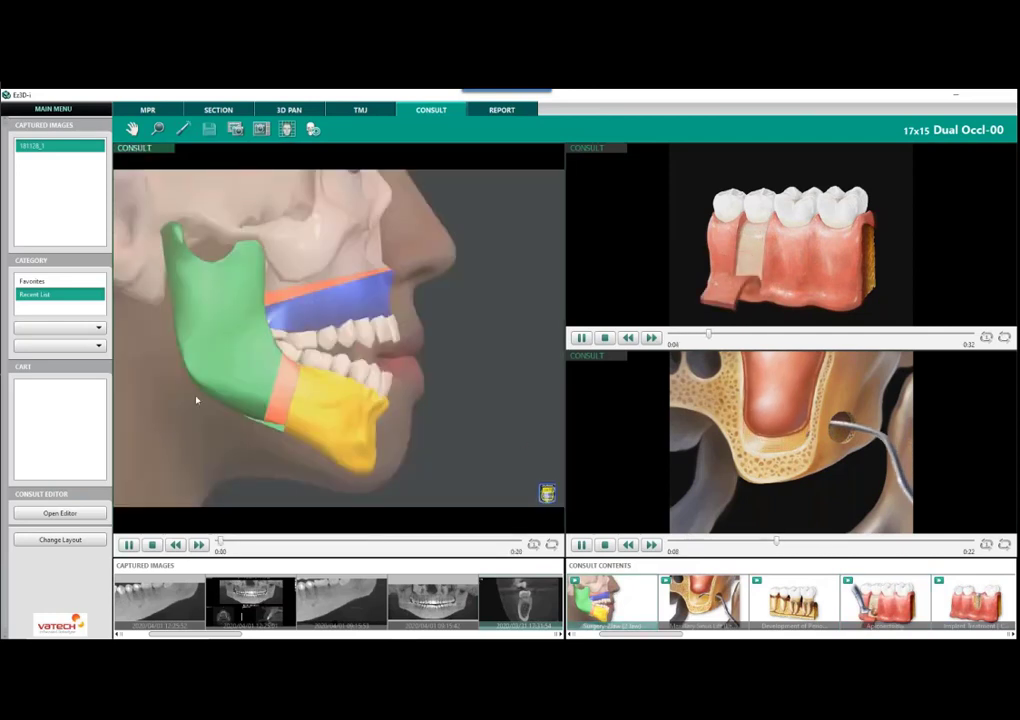
Step: Show the Favorites contents and replace the jaw surgery animation in the large pane with the captured panoramic image
{"action": "left_click", "coordinate": [35, 281]}
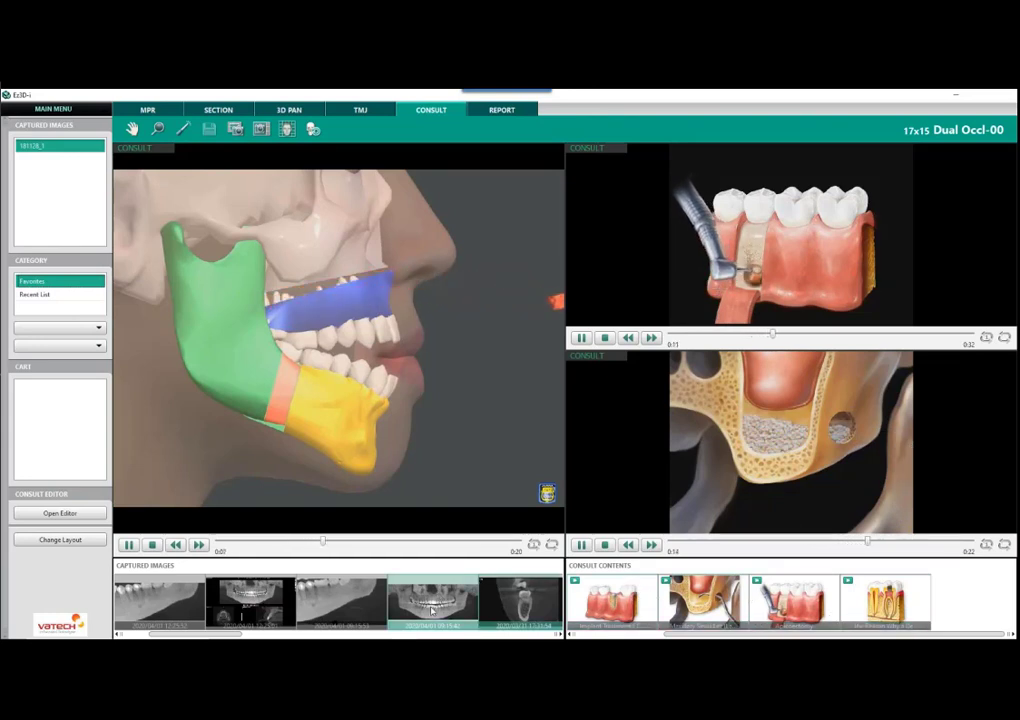
{"action": "left_click_drag", "start_coordinate": [433, 602], "coordinate": [355, 465]}
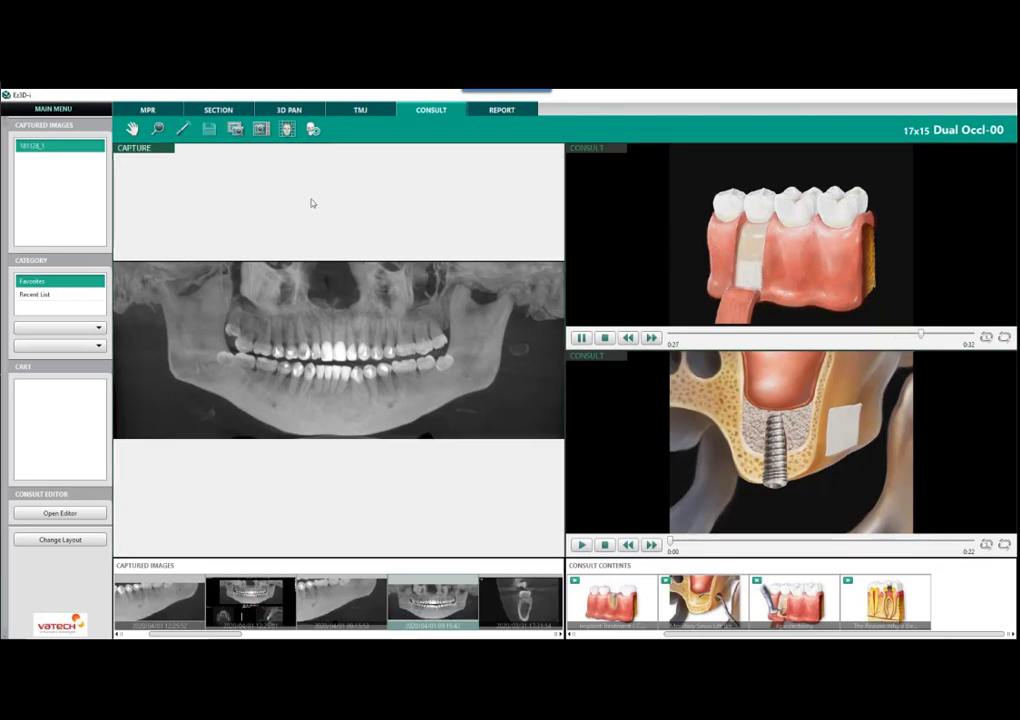
Step: Place the captured mandible image in a new report, and change the report to the single-image-above-text template without saving the changes
{"action": "left_click", "coordinate": [502, 110]}
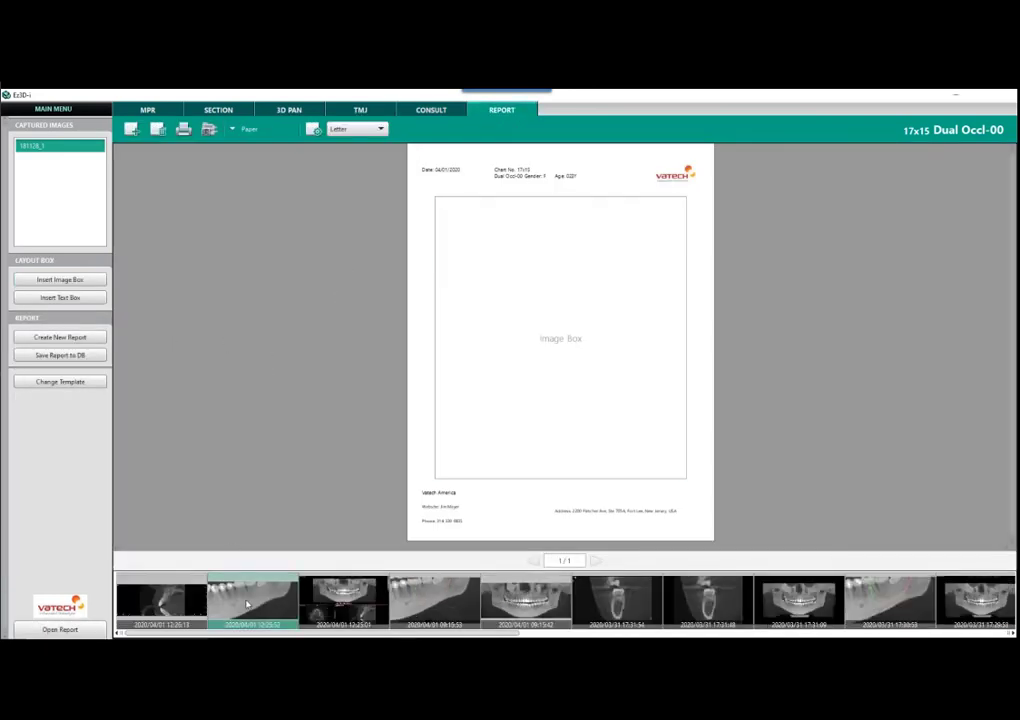
{"action": "left_click_drag", "start_coordinate": [252, 600], "coordinate": [530, 355]}
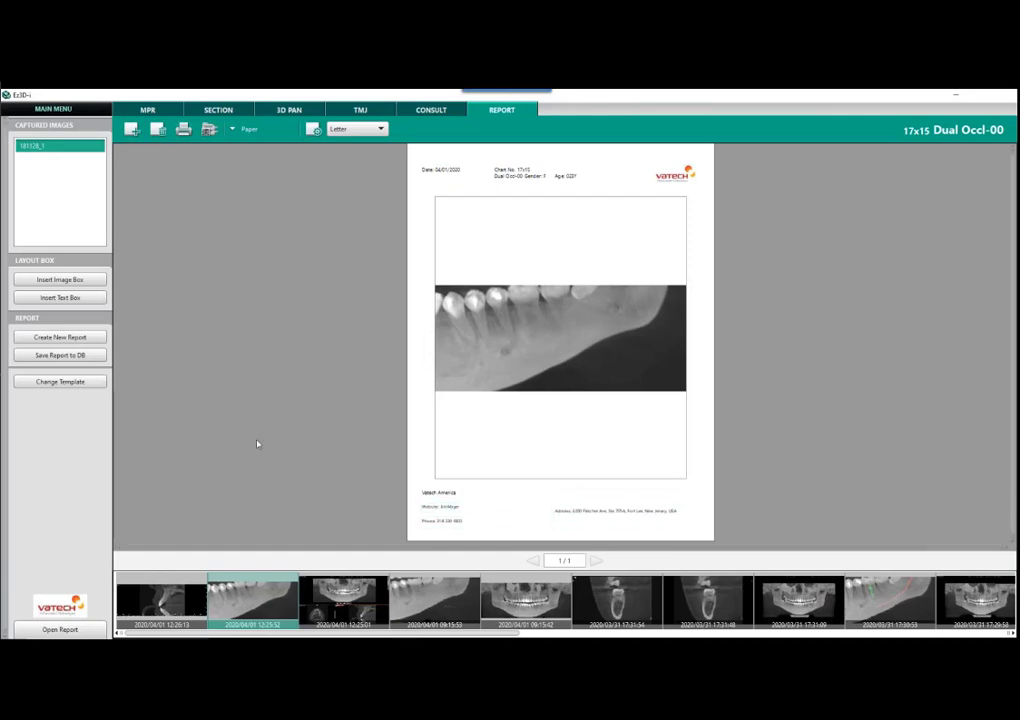
{"action": "left_click", "coordinate": [78, 381]}
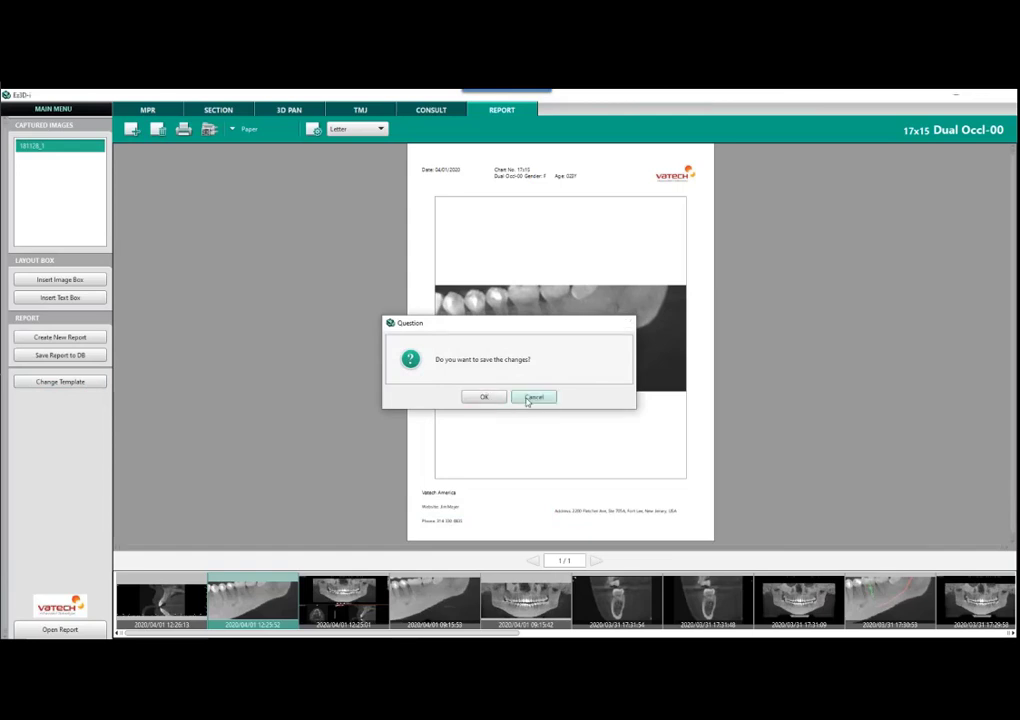
{"action": "left_click", "coordinate": [527, 397]}
{"action": "left_click", "coordinate": [570, 230]}
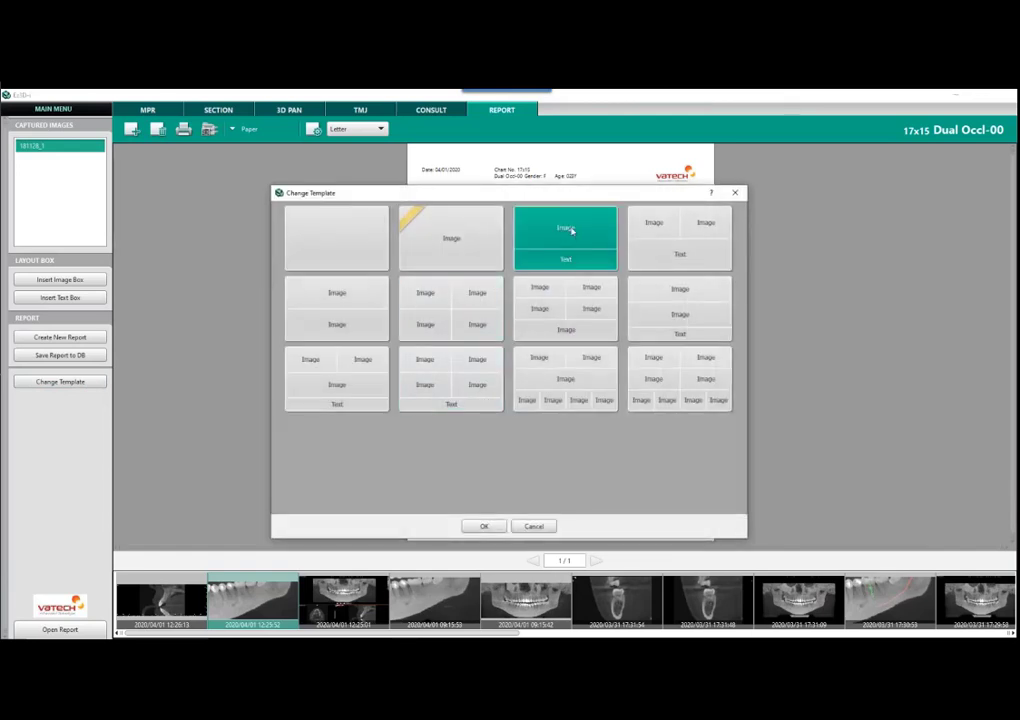
{"action": "left_click", "coordinate": [484, 526]}
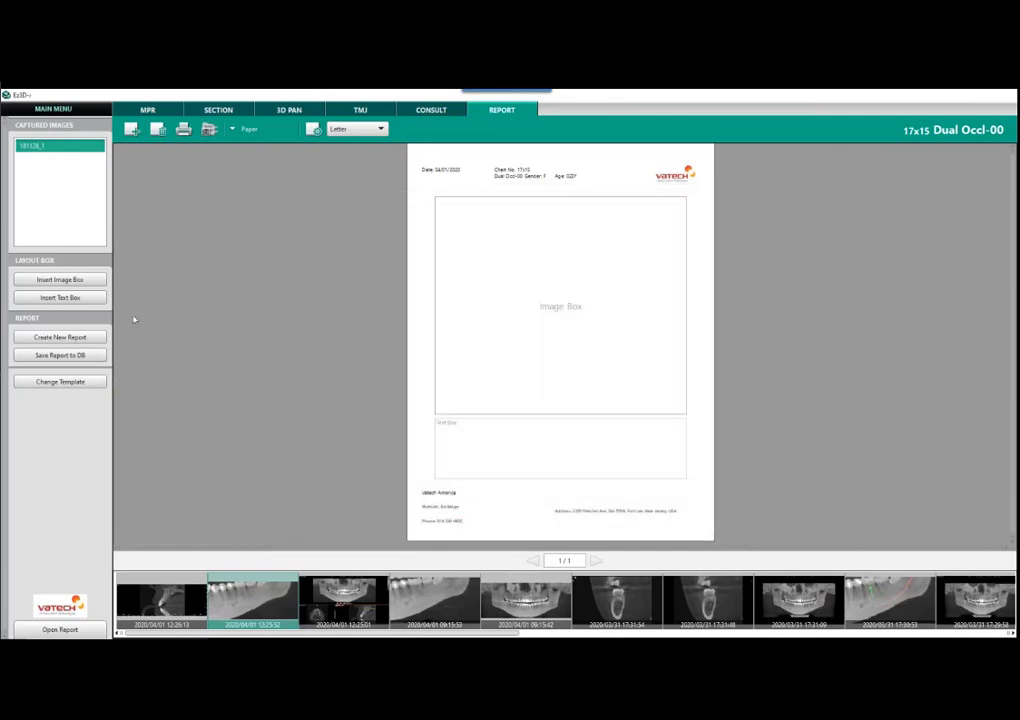
Step: Place the captured cross-section from 12:26:13 in the report's image box and activate the text box beneath the image
{"action": "left_click", "coordinate": [173, 608]}
{"action": "left_click_drag", "start_coordinate": [173, 608], "coordinate": [510, 330]}
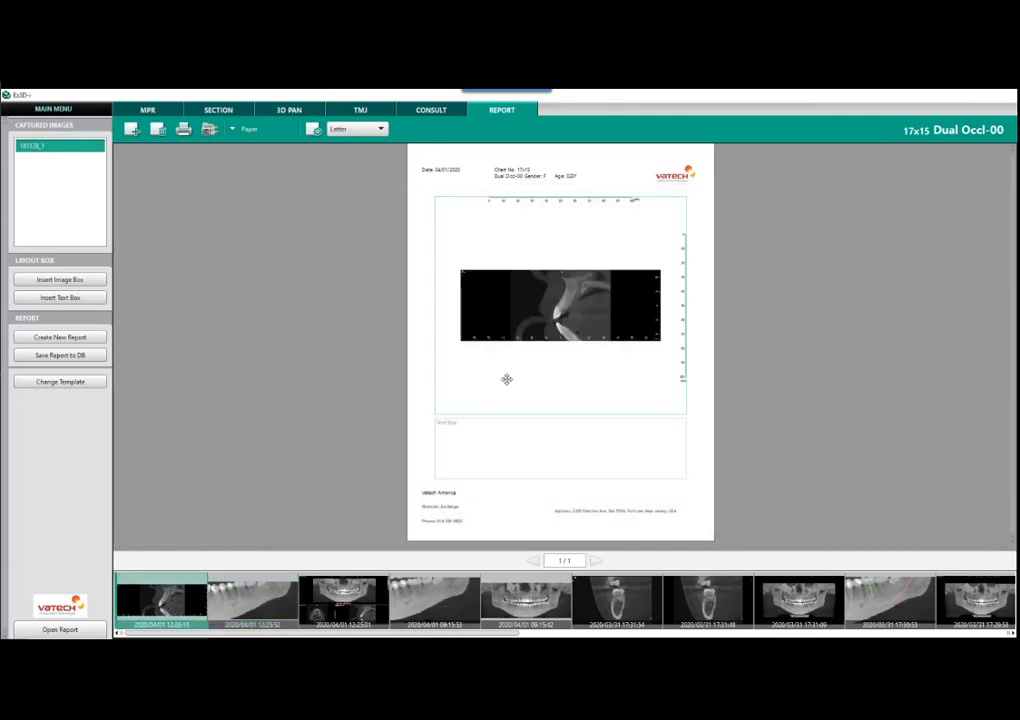
{"action": "left_click", "coordinate": [446, 430]}
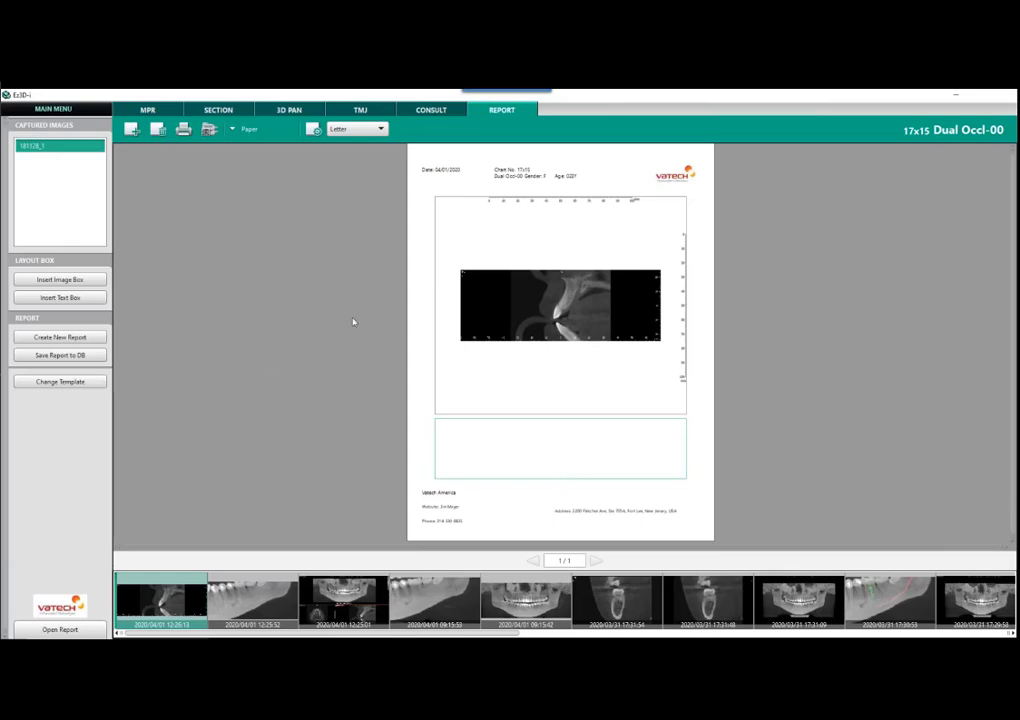
Step: Choose Export from the report's Paper, View and Export output types
{"action": "left_click", "coordinate": [245, 129]}
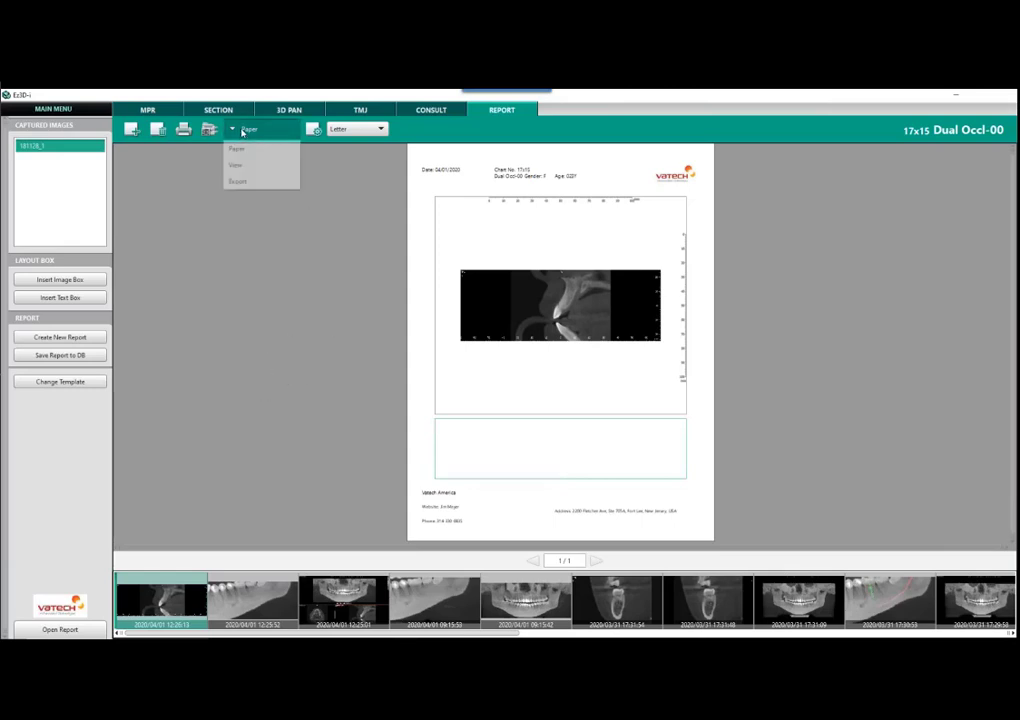
{"action": "left_click", "coordinate": [249, 180]}
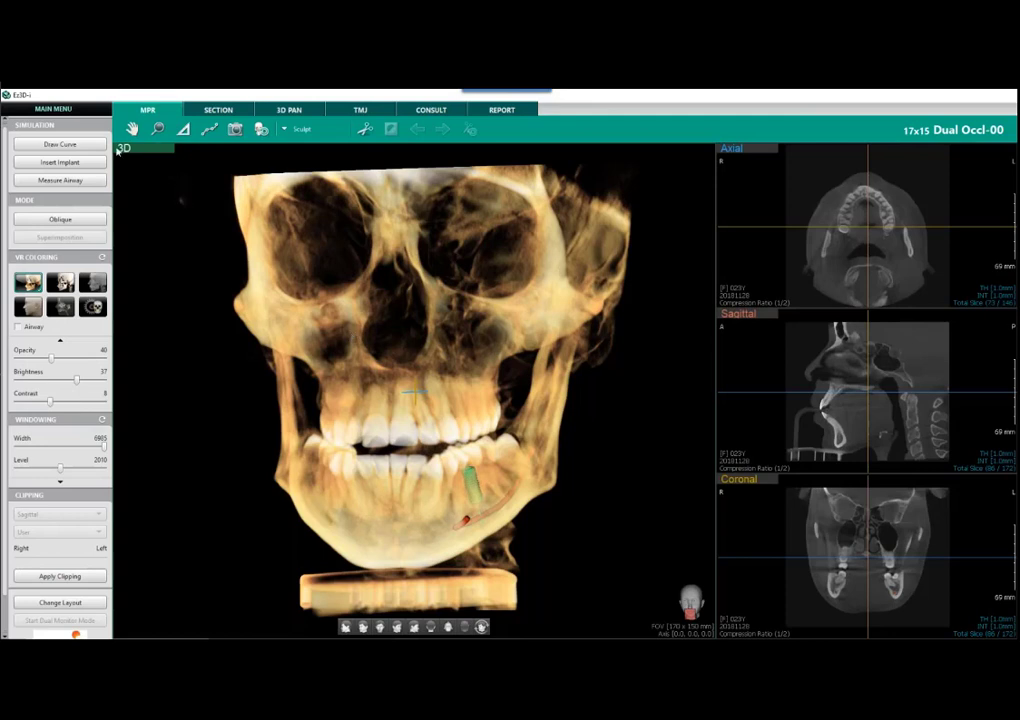
Step: Review the CT export options for save type, compression and included data, and close them without exporting
{"action": "left_click", "coordinate": [58, 110]}
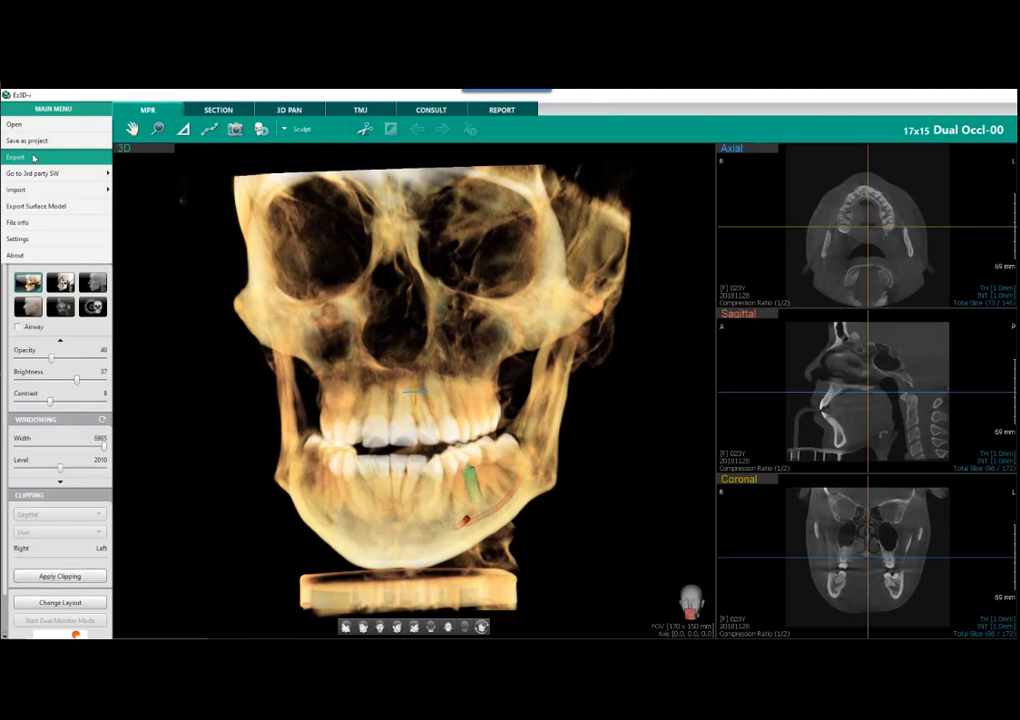
{"action": "left_click", "coordinate": [33, 157]}
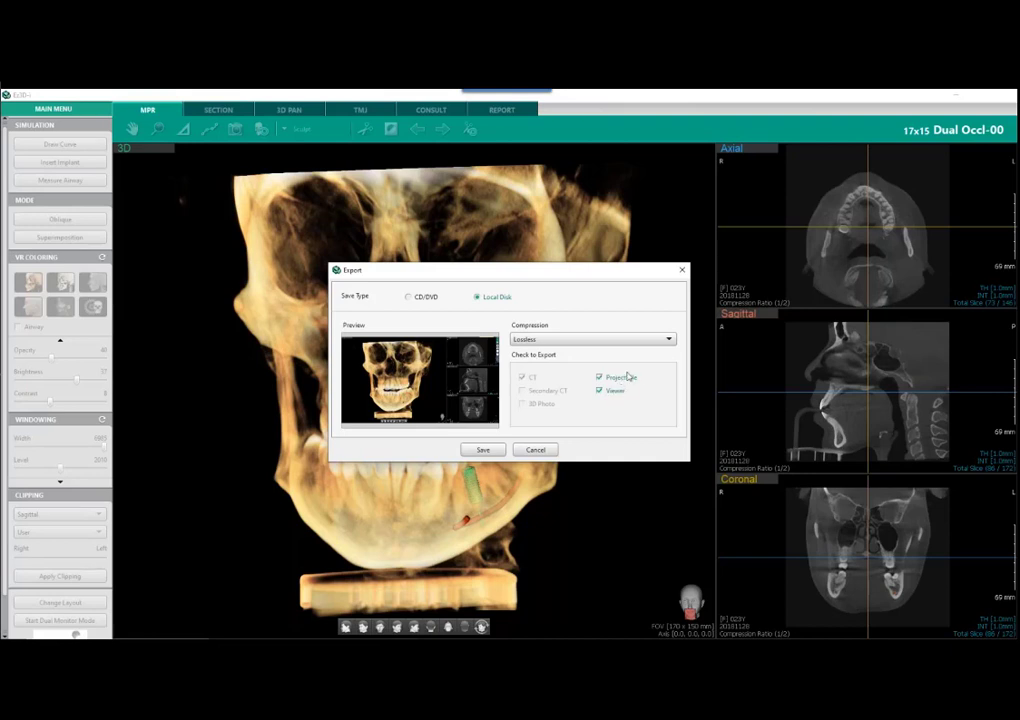
{"action": "left_click", "coordinate": [536, 450]}
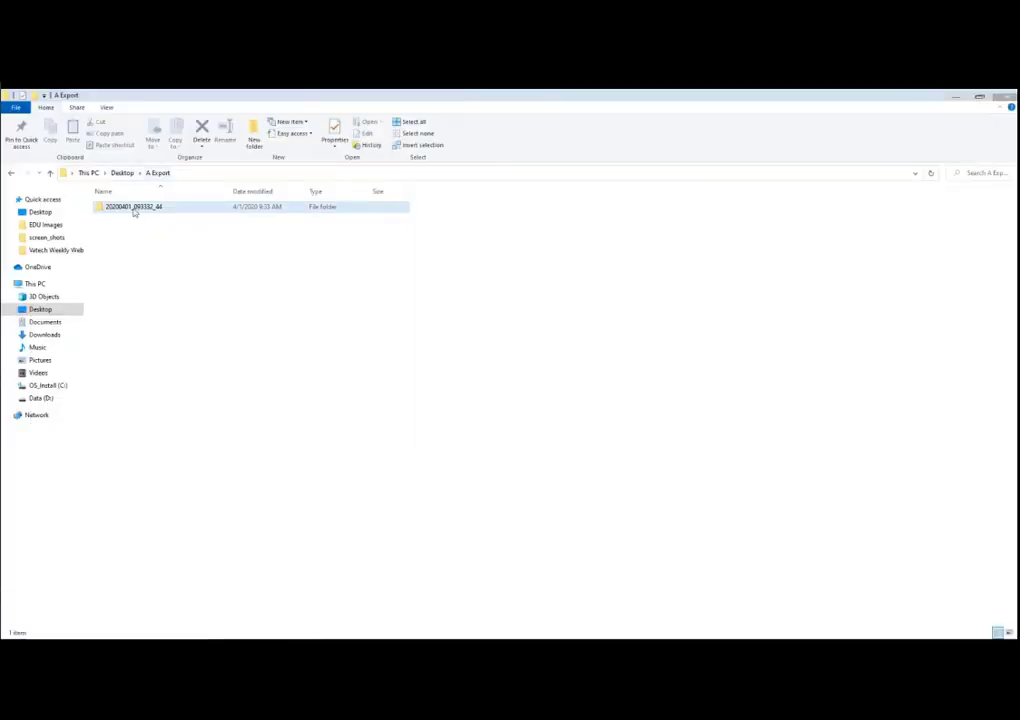
Step: In File Explorer, inspect the exported folder 20200401_093332_44 and its CT subfolder of DICOM files, and return to the parent folder
{"action": "double_click", "coordinate": [135, 208]}
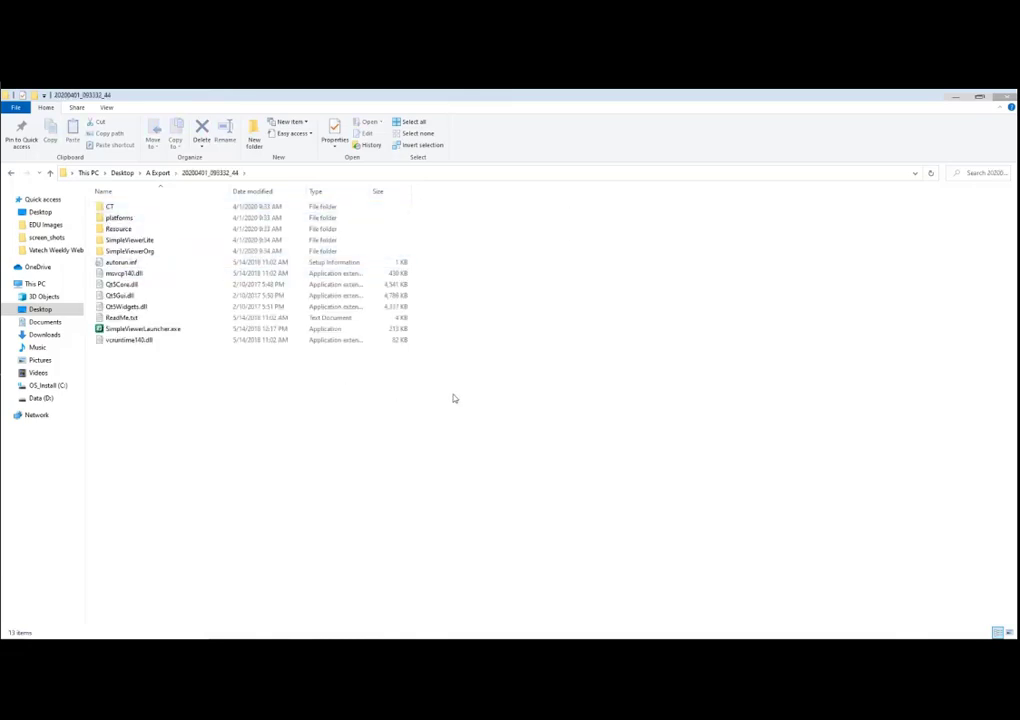
{"action": "double_click", "coordinate": [112, 207]}
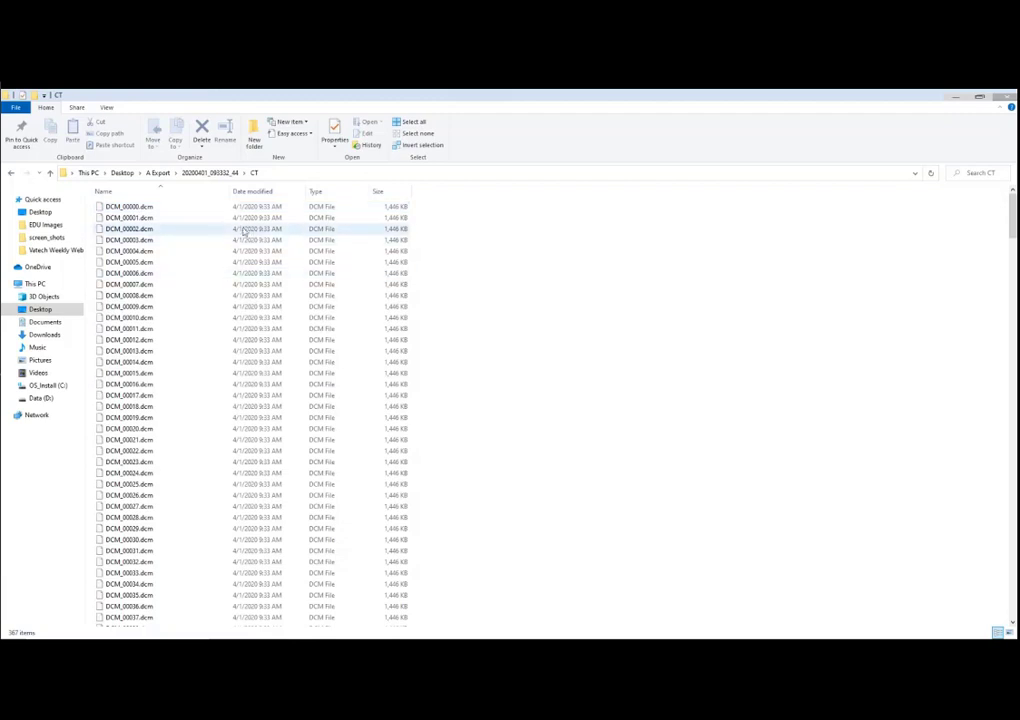
{"action": "left_click", "coordinate": [210, 173]}
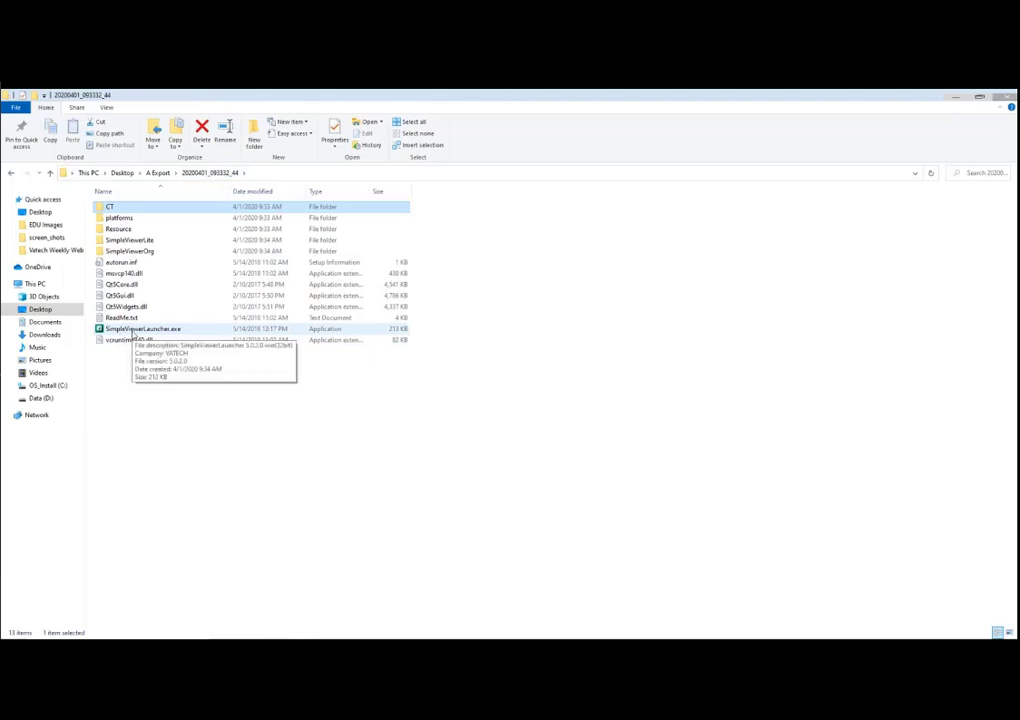
Step: Launch SimpleViewerLauncher.exe from the exported folder, review the Simple Viewer Original and Lite choices, and close the launcher
{"action": "left_click", "coordinate": [133, 333]}
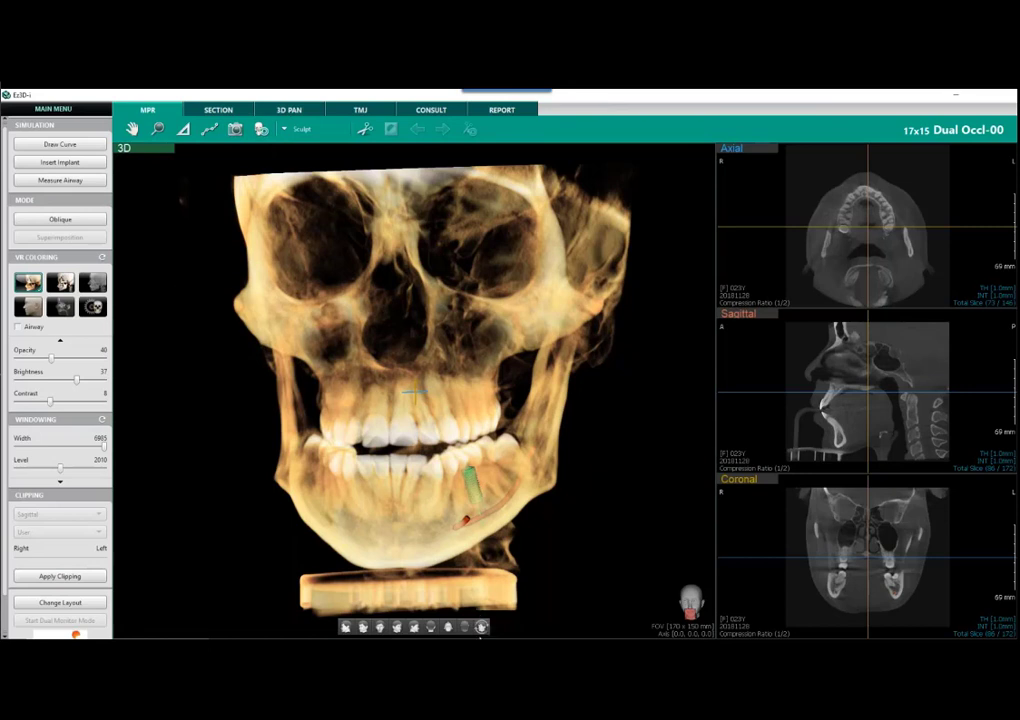
{"action": "left_click", "coordinate": [481, 626]}
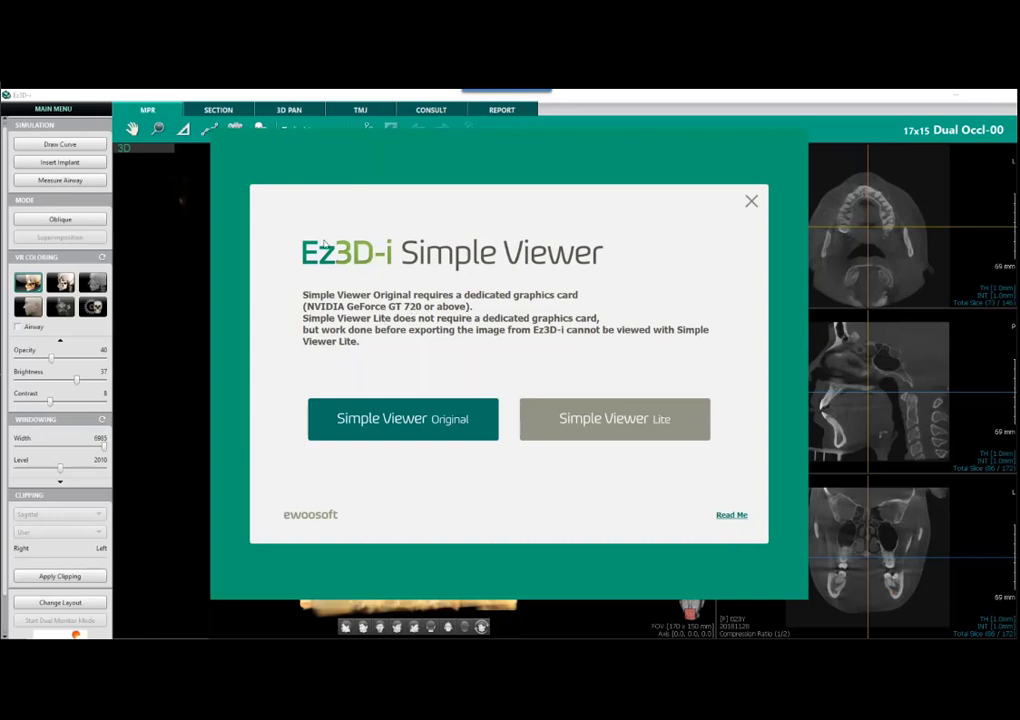
{"action": "left_click", "coordinate": [751, 201]}
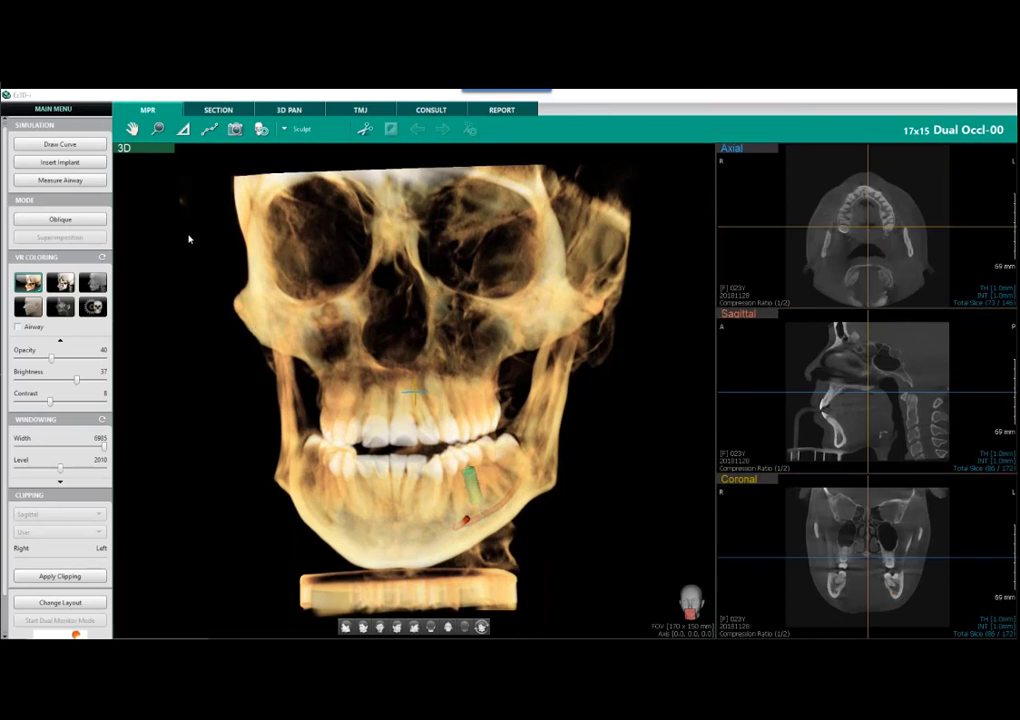
Step: Show the Go to 3rd party SW options and rotate the 3D skull to view the implant and nerve canal from the side
{"action": "left_click", "coordinate": [62, 114]}
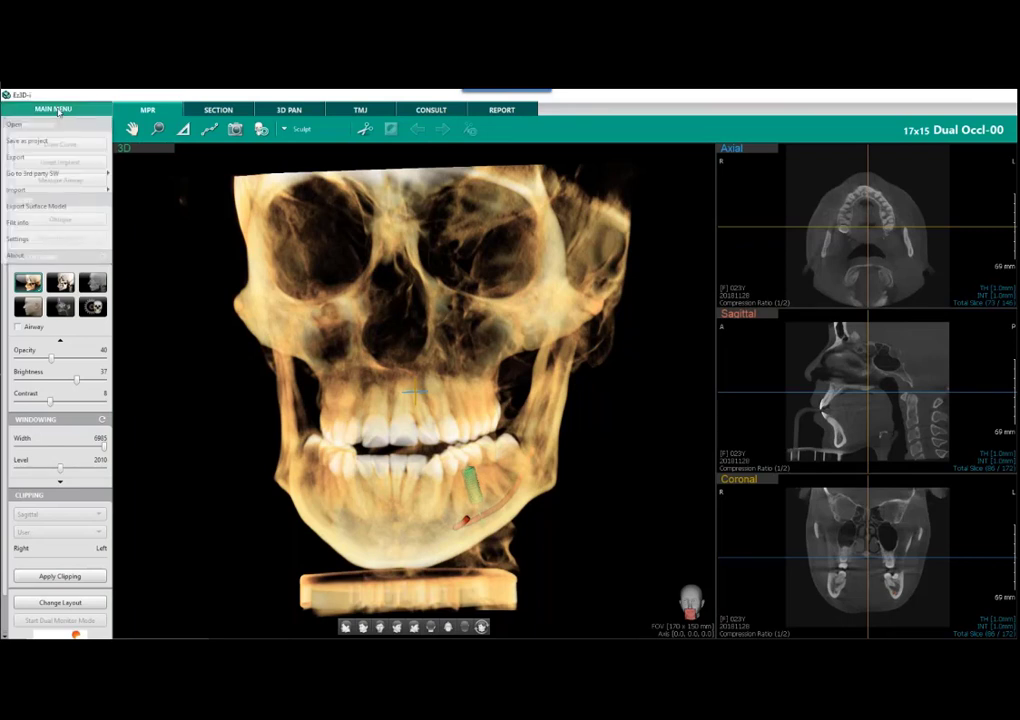
{"action": "mouse_move", "coordinate": [41, 176]}
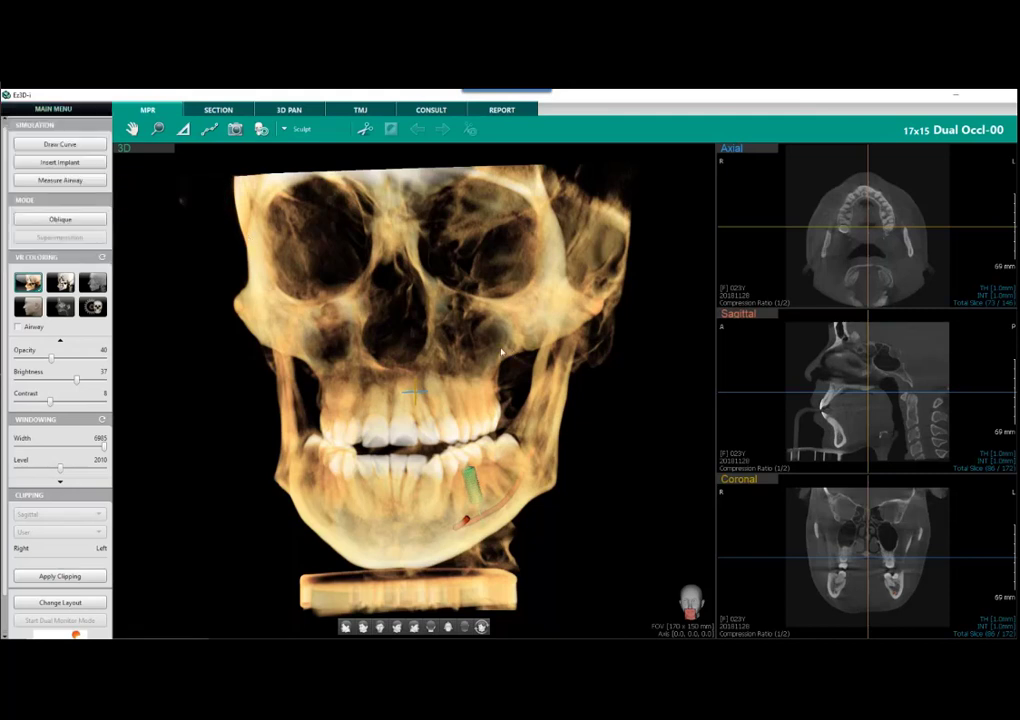
{"action": "left_click_drag", "start_coordinate": [410, 282], "coordinate": [452, 365]}
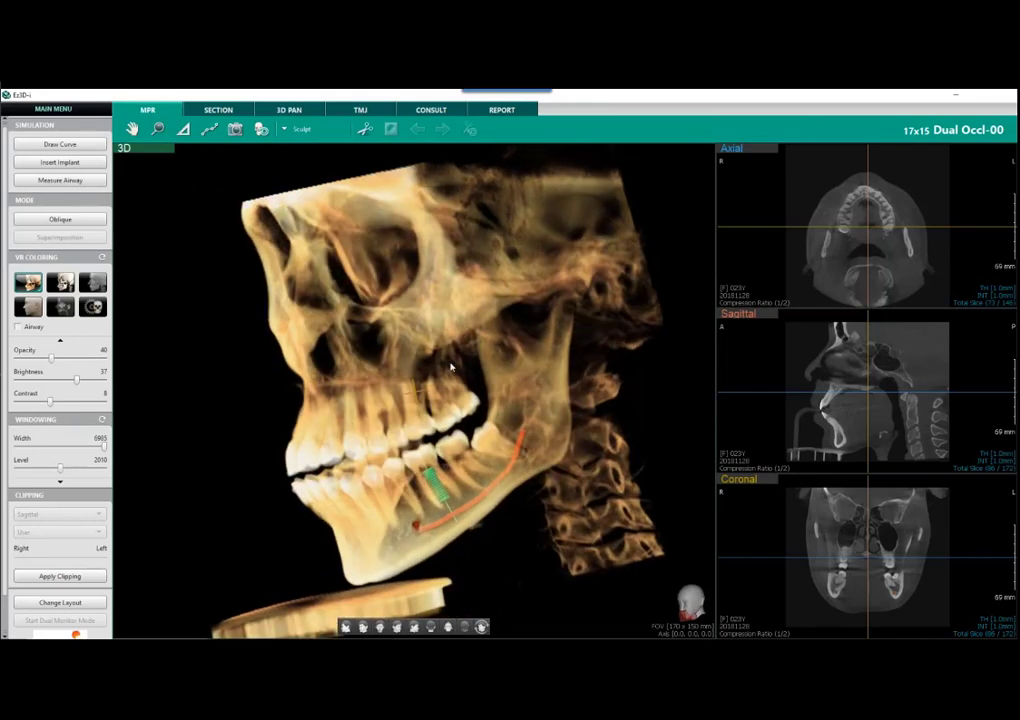
{"action": "left_click_drag", "start_coordinate": [576, 393], "coordinate": [456, 446]}
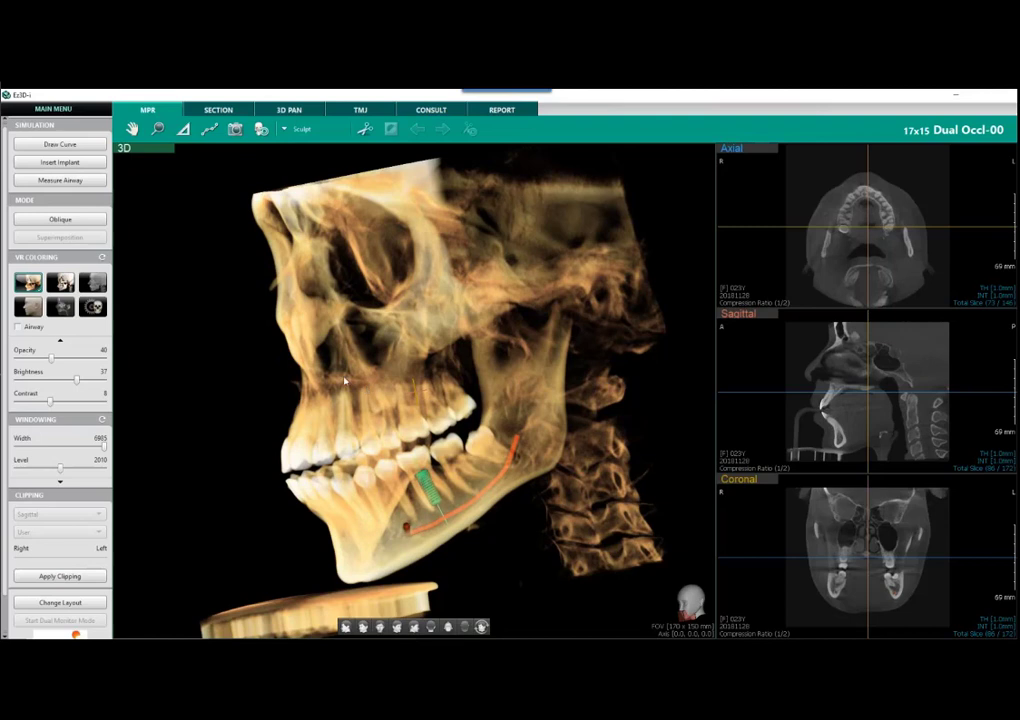
{"action": "left_click_drag", "start_coordinate": [345, 380], "coordinate": [337, 378]}
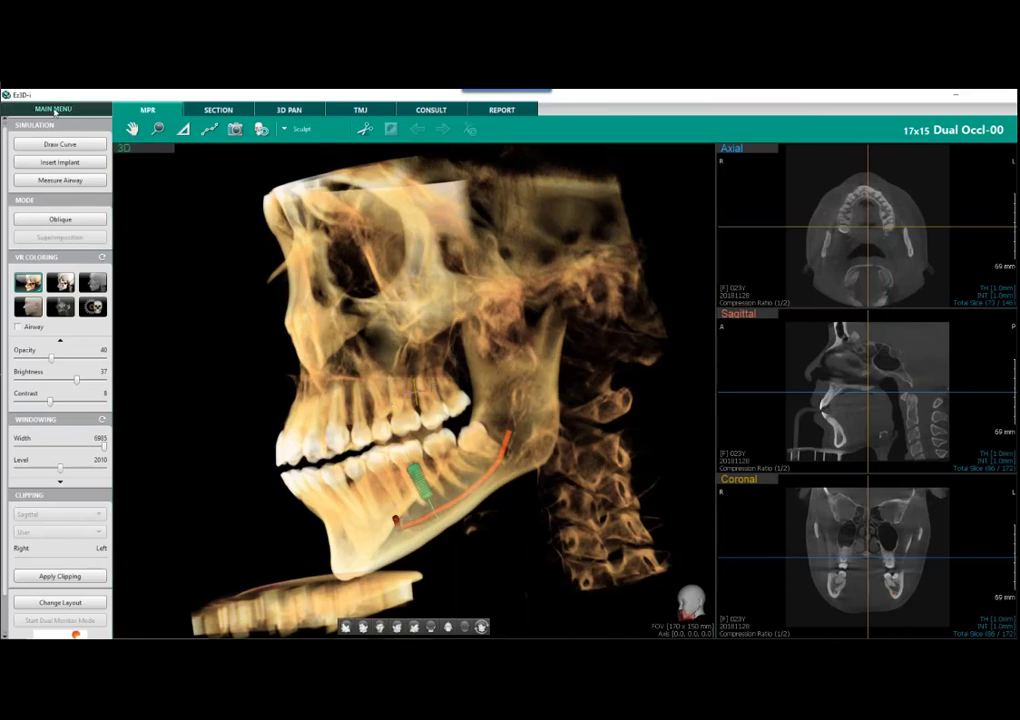
Step: Preview the surface model export with a higher ISO value, and close it without exporting
{"action": "left_click", "coordinate": [55, 112]}
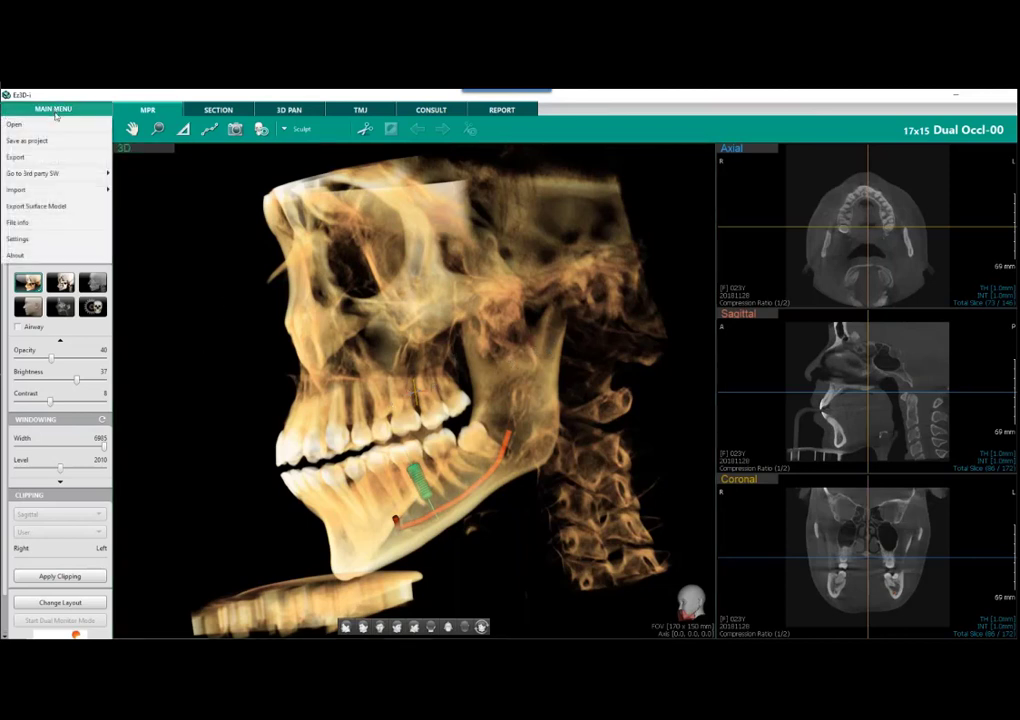
{"action": "left_click", "coordinate": [45, 208]}
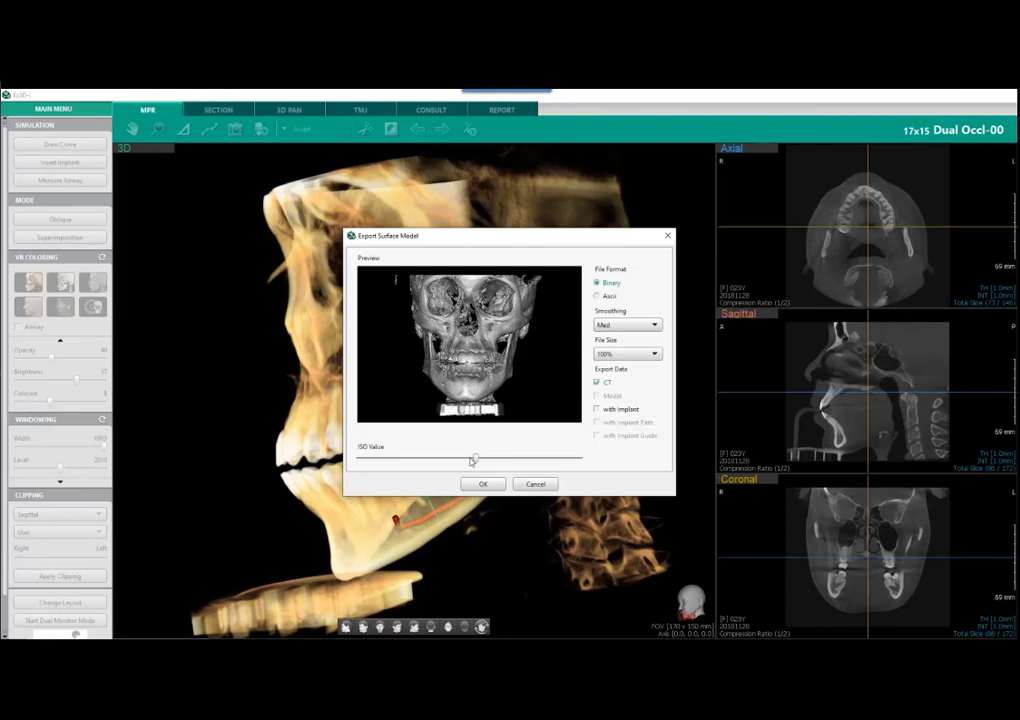
{"action": "left_click_drag", "start_coordinate": [478, 458], "coordinate": [502, 460]}
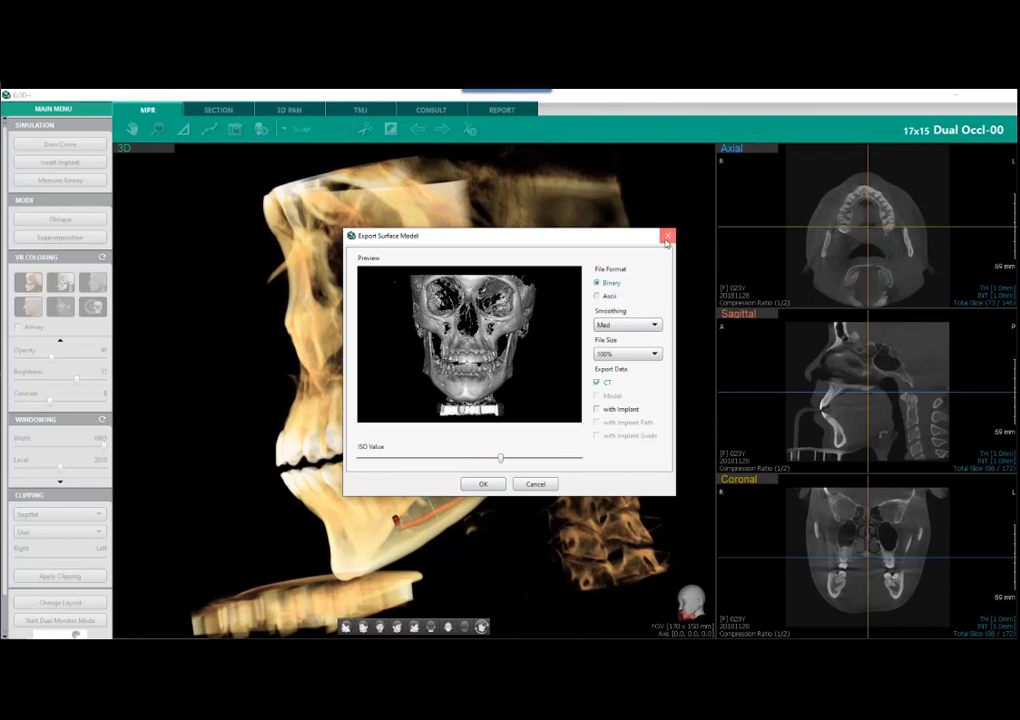
{"action": "left_click", "coordinate": [667, 237]}
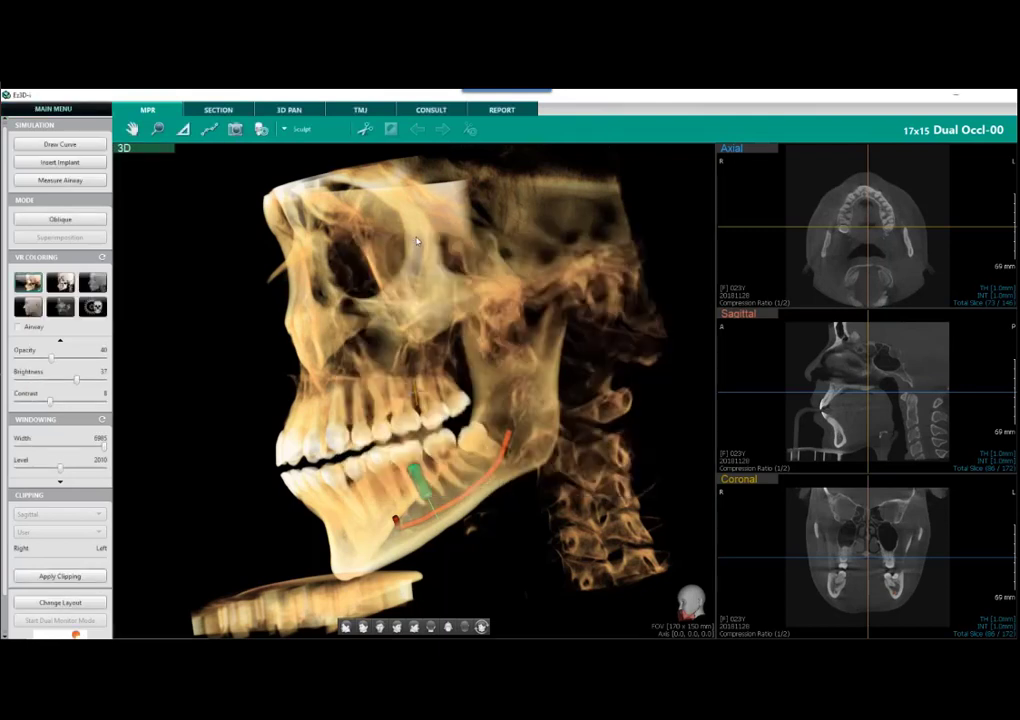
Step: Review the General, Linkage/E-Mail and Clinic Info pages of the Environment settings, followed by the View settings
{"action": "left_click", "coordinate": [52, 108]}
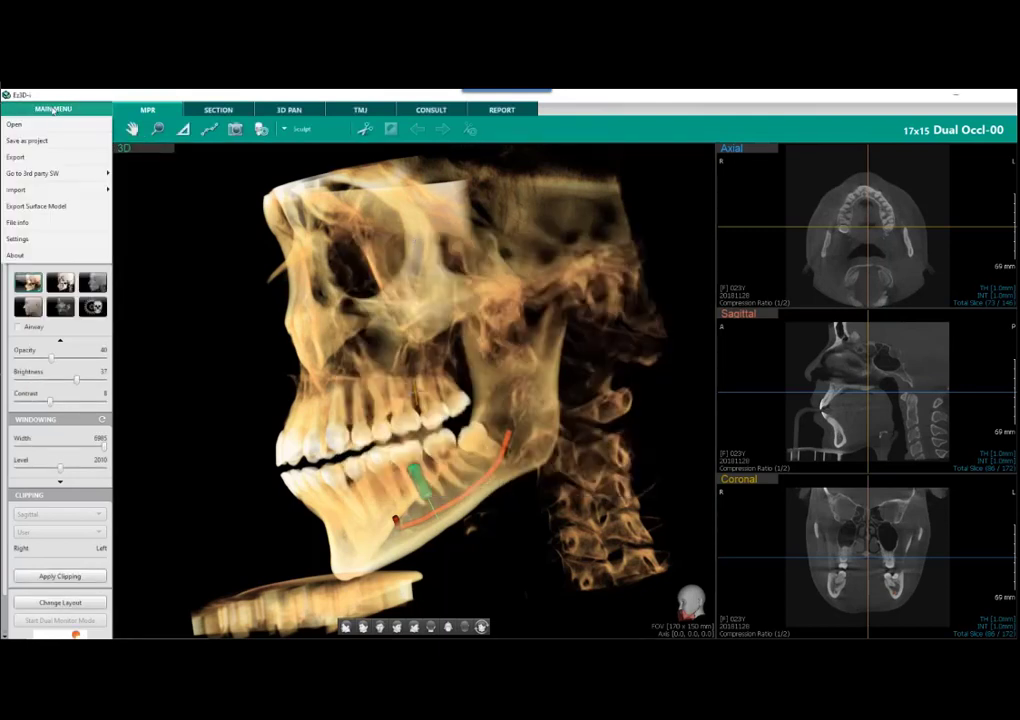
{"action": "left_click", "coordinate": [37, 241]}
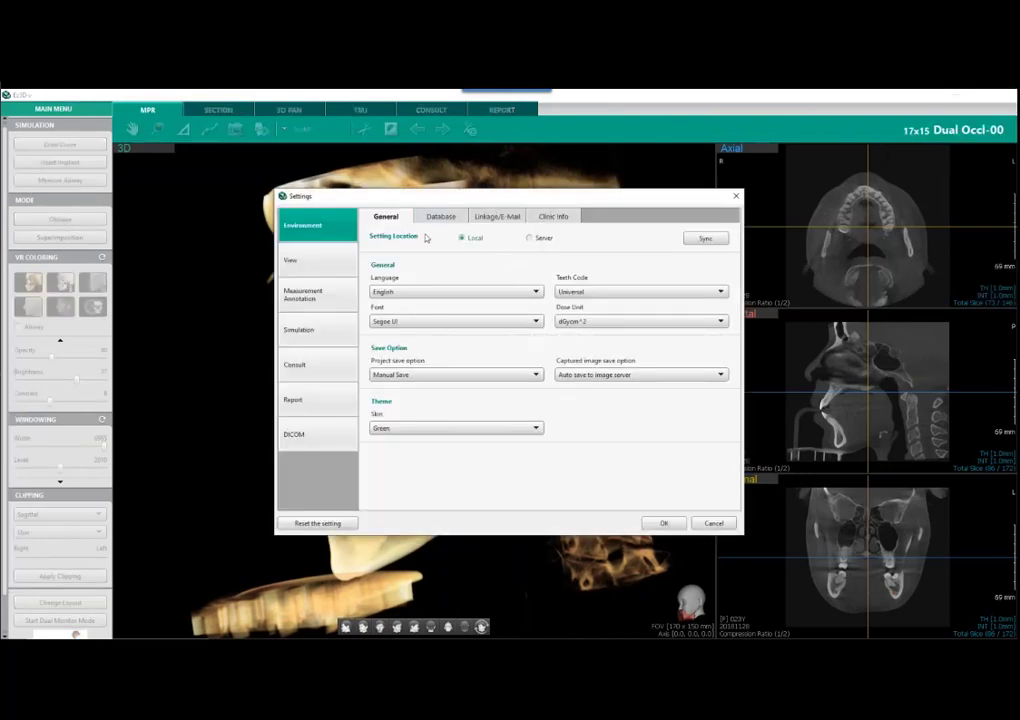
{"action": "left_click", "coordinate": [512, 216]}
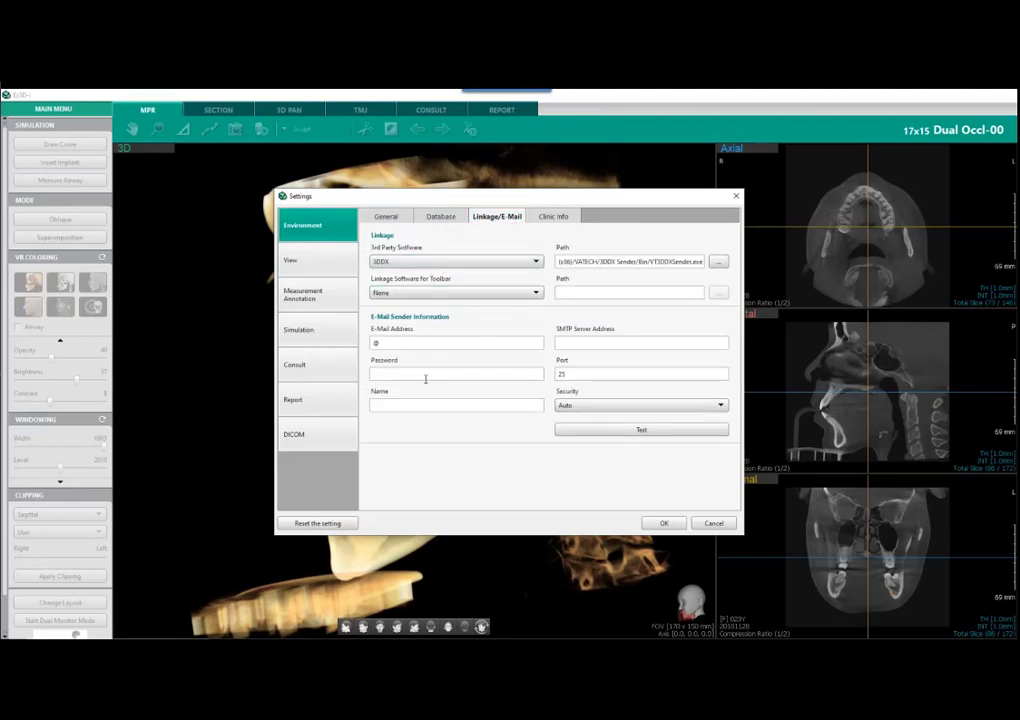
{"action": "left_click", "coordinate": [558, 218]}
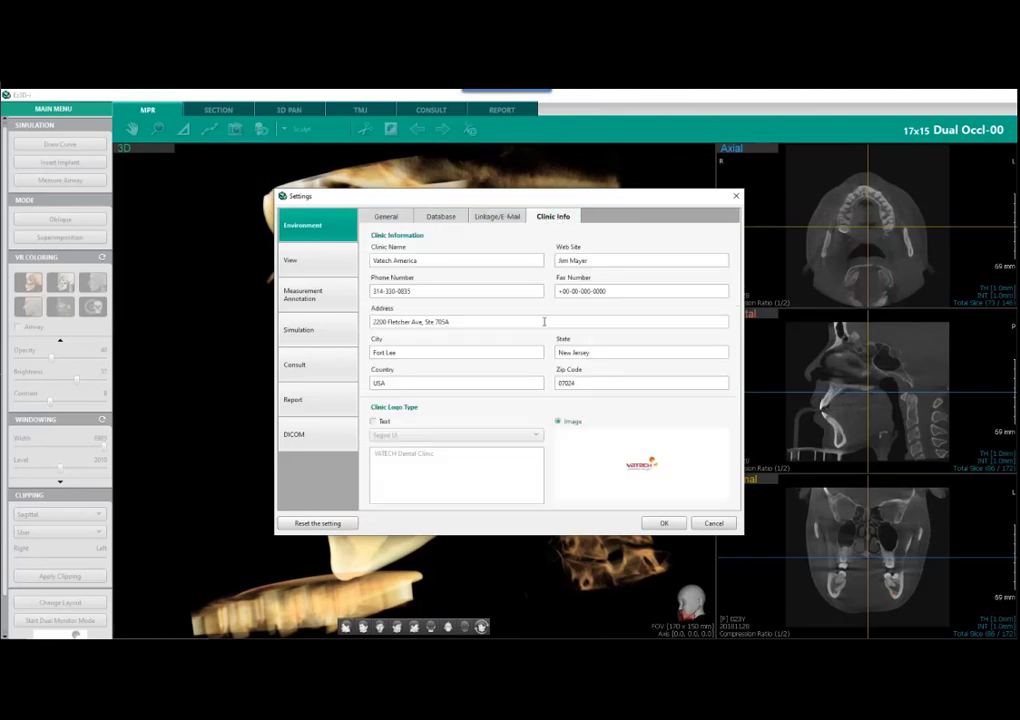
{"action": "left_click", "coordinate": [333, 262]}
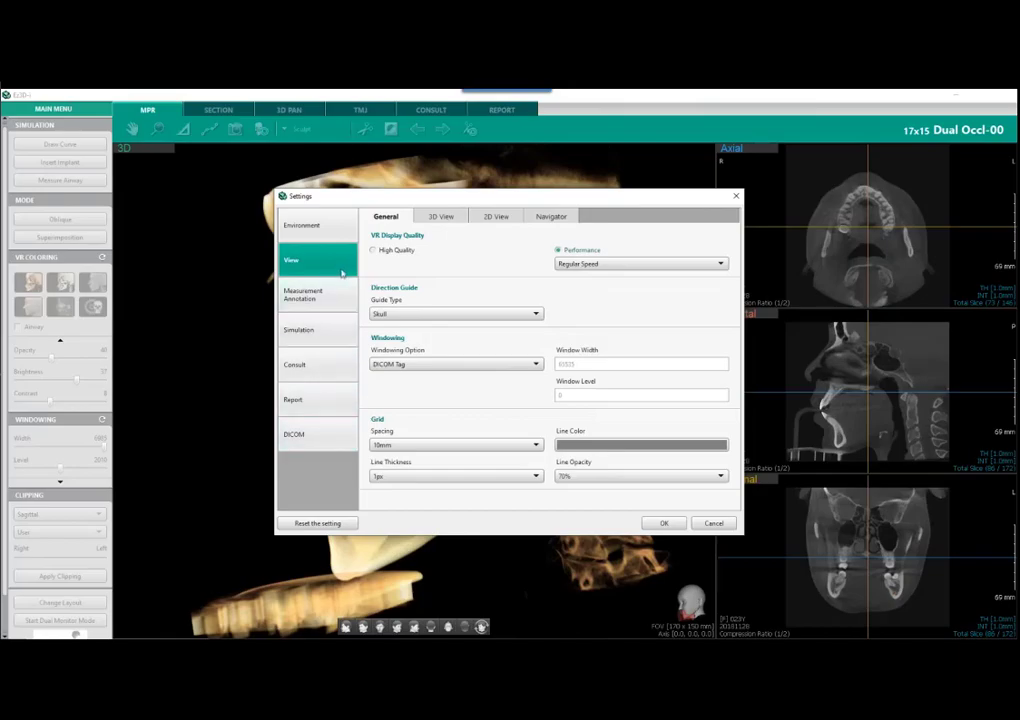